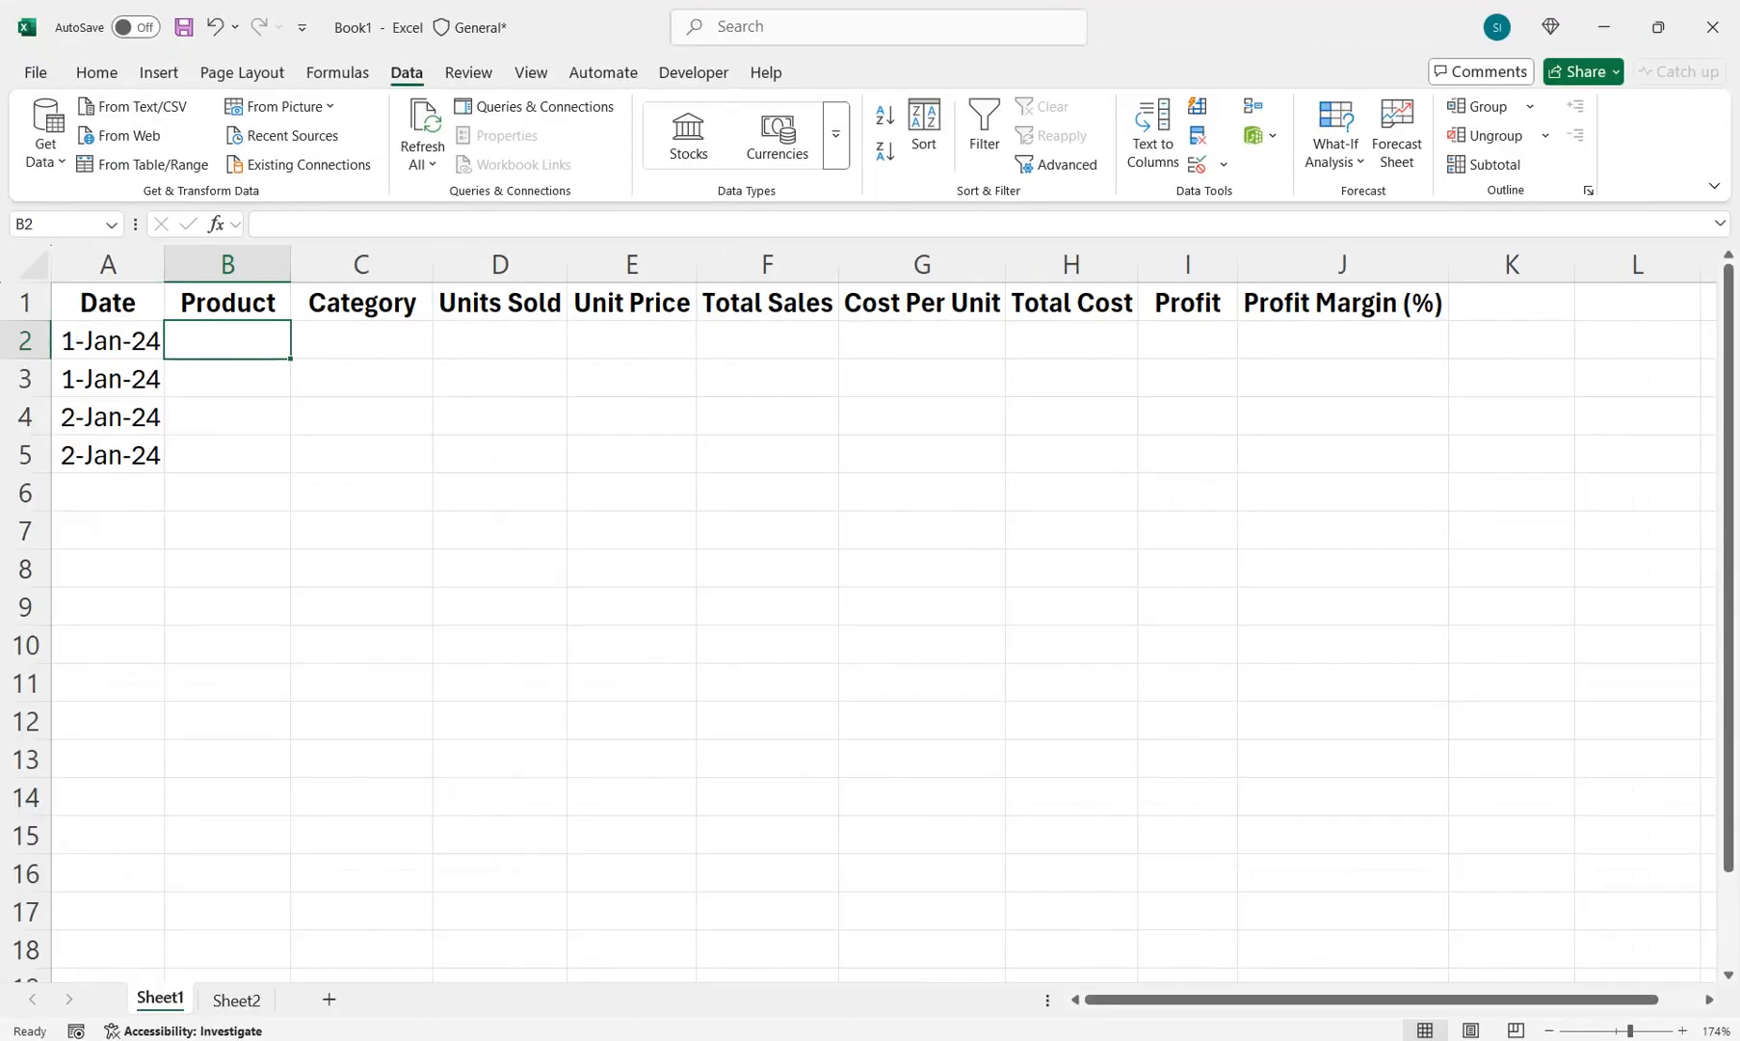
Step: Review the category column on Sheet2, selecting each group of cells from Electronics down to Appliances
click(236, 1000)
click(869, 299)
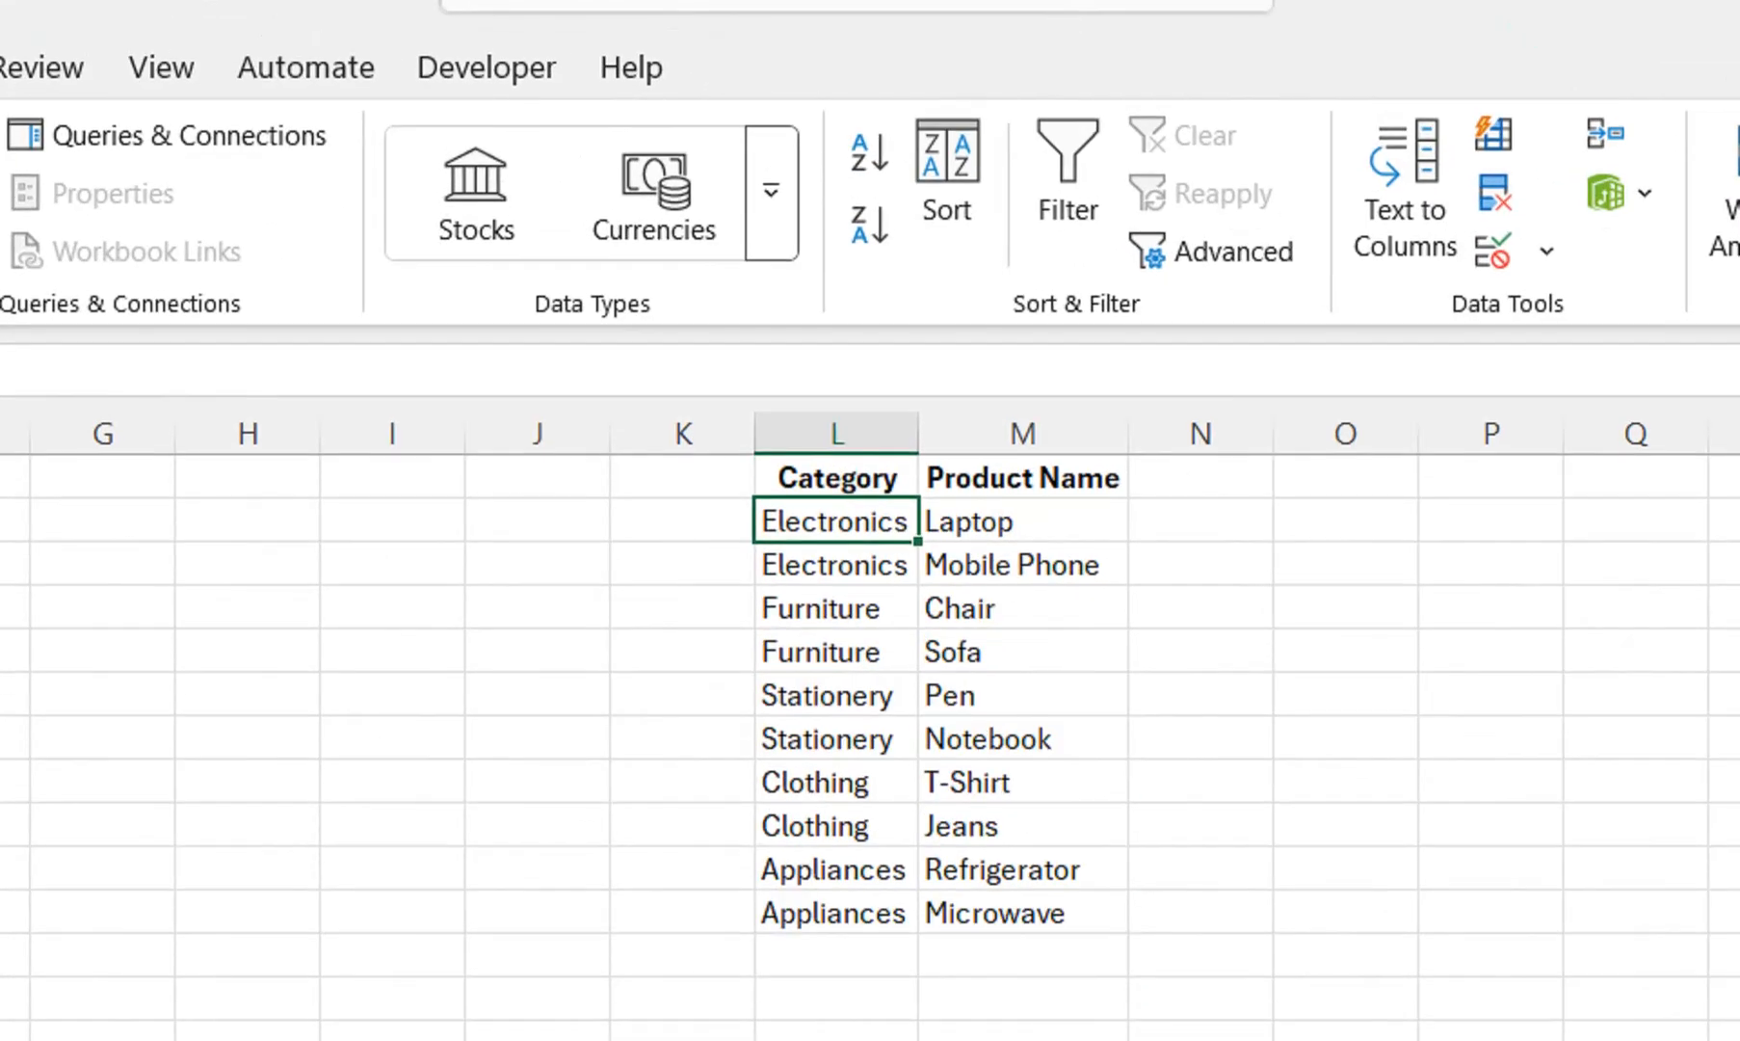
key(shift+Down)
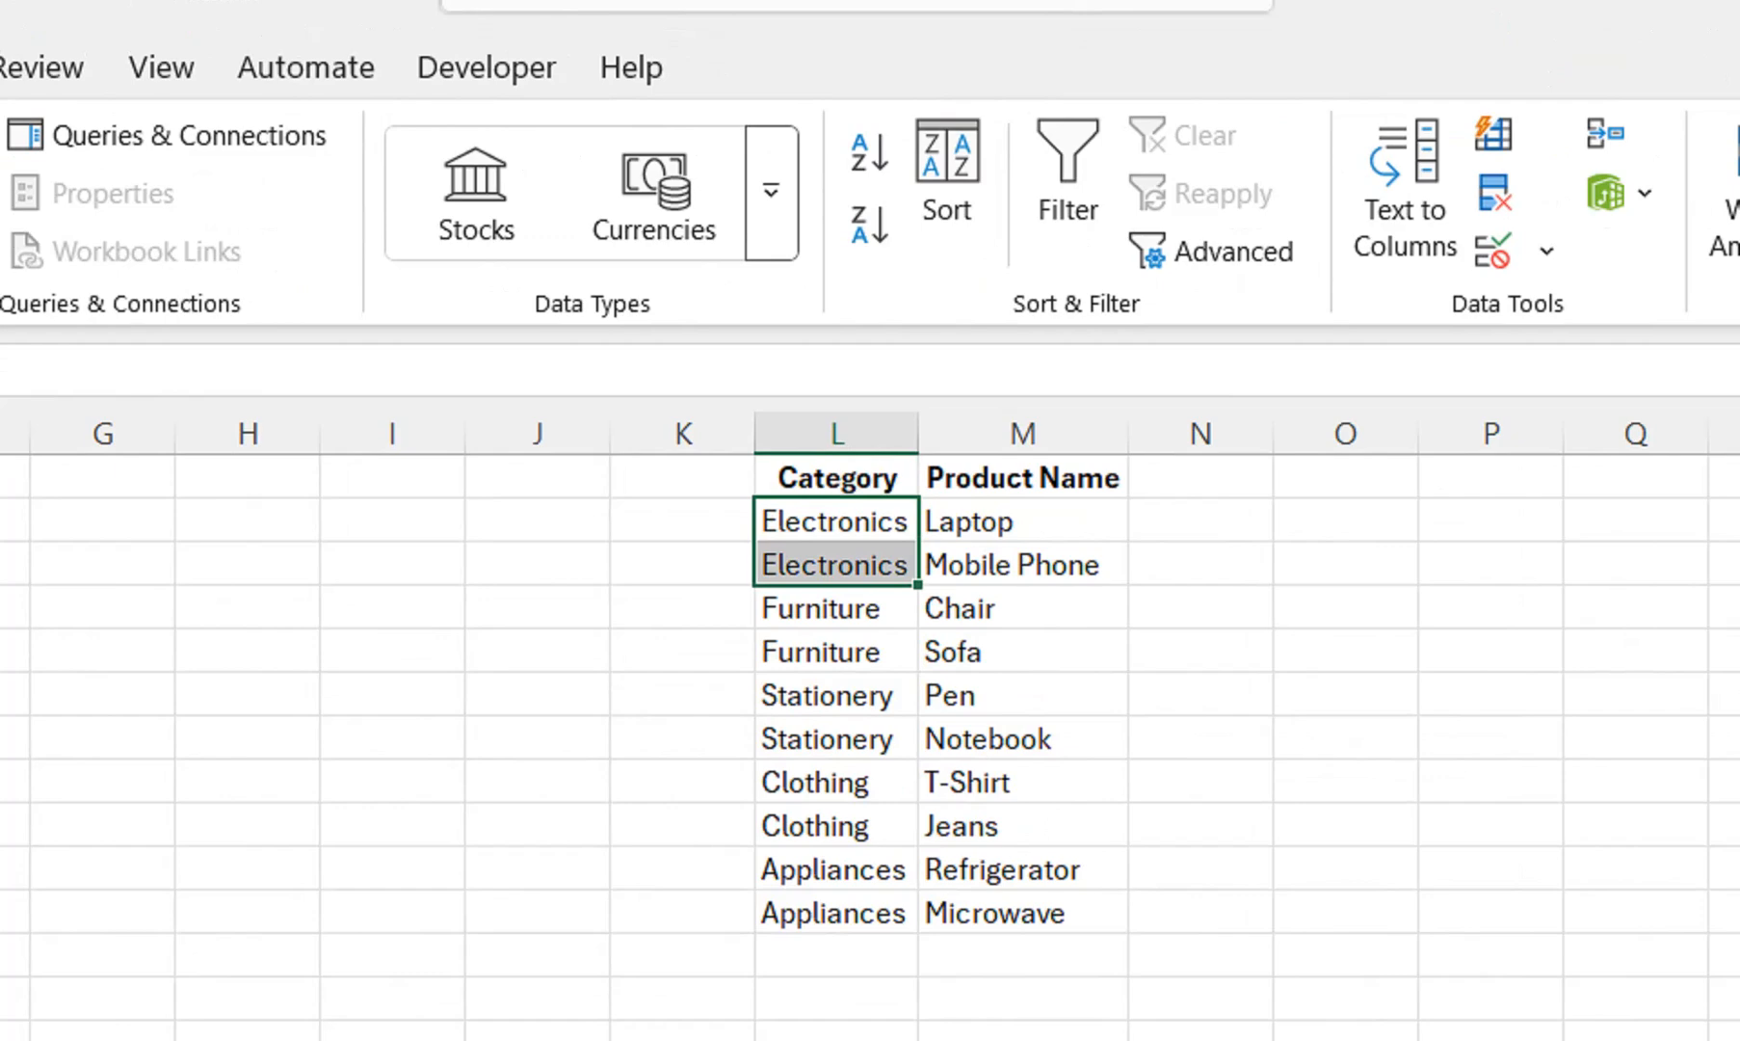
drag(836, 608, 836, 652)
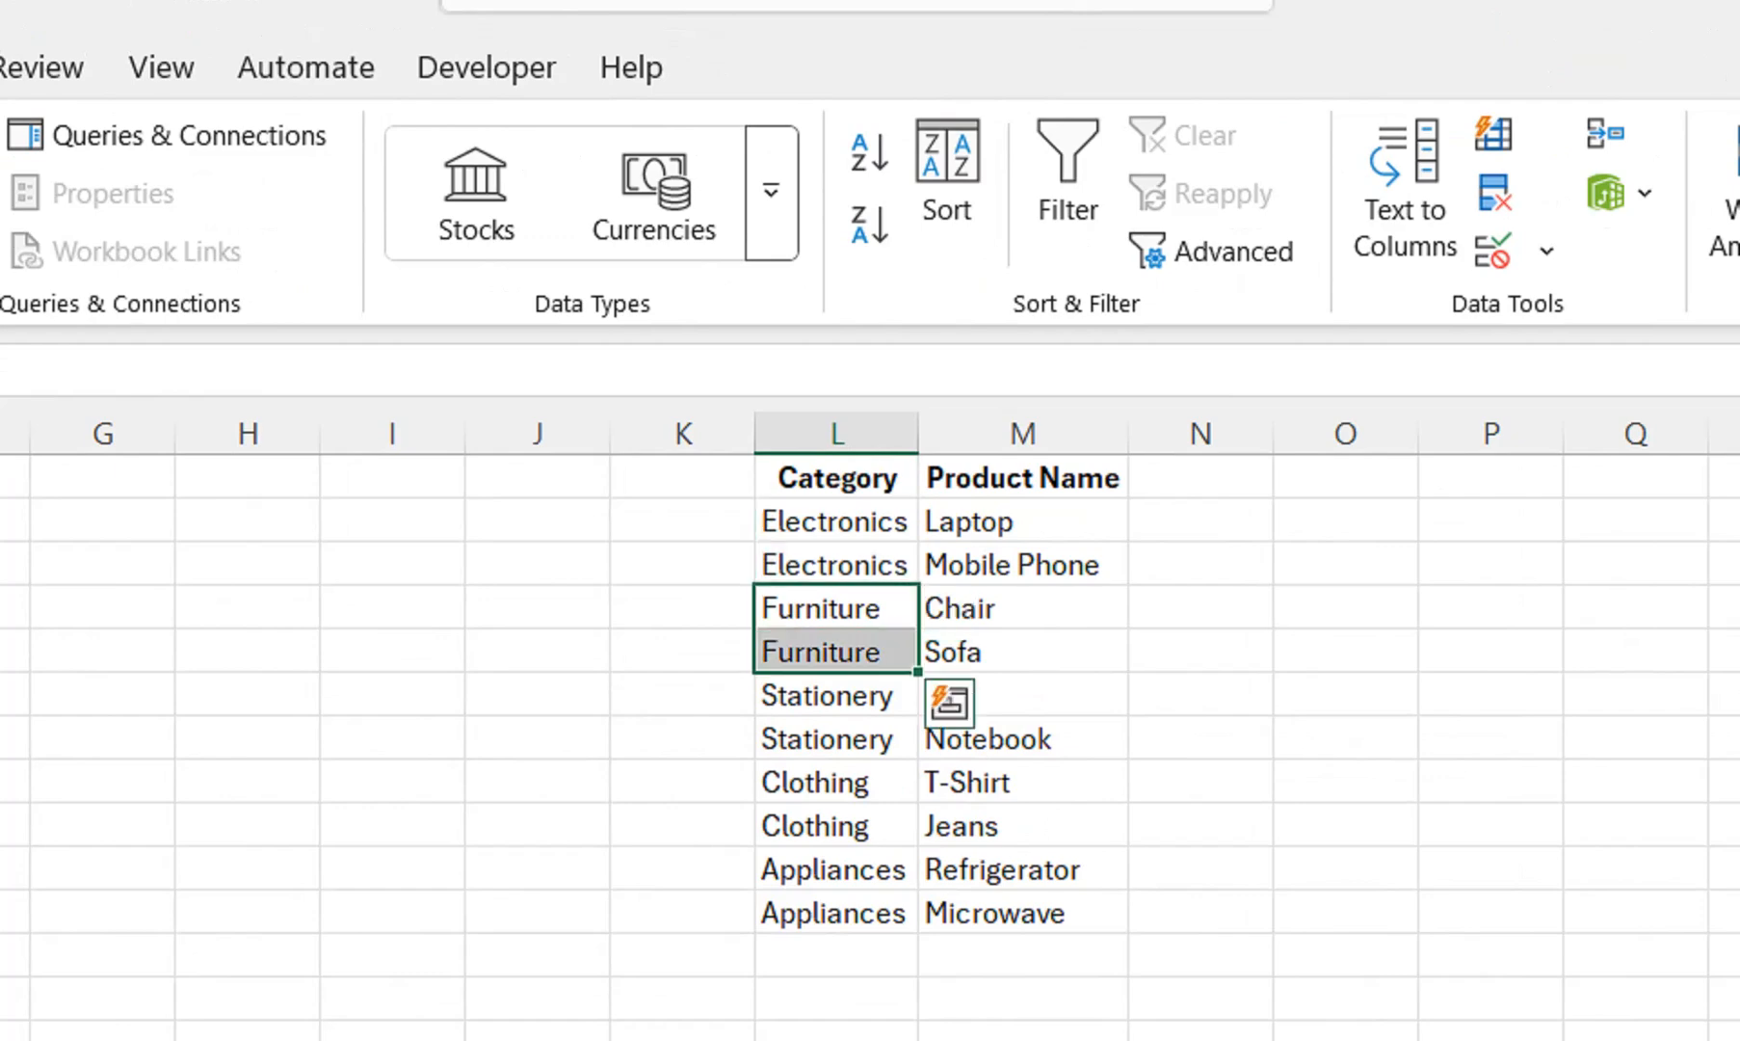
drag(837, 696, 836, 953)
drag(837, 842, 836, 801)
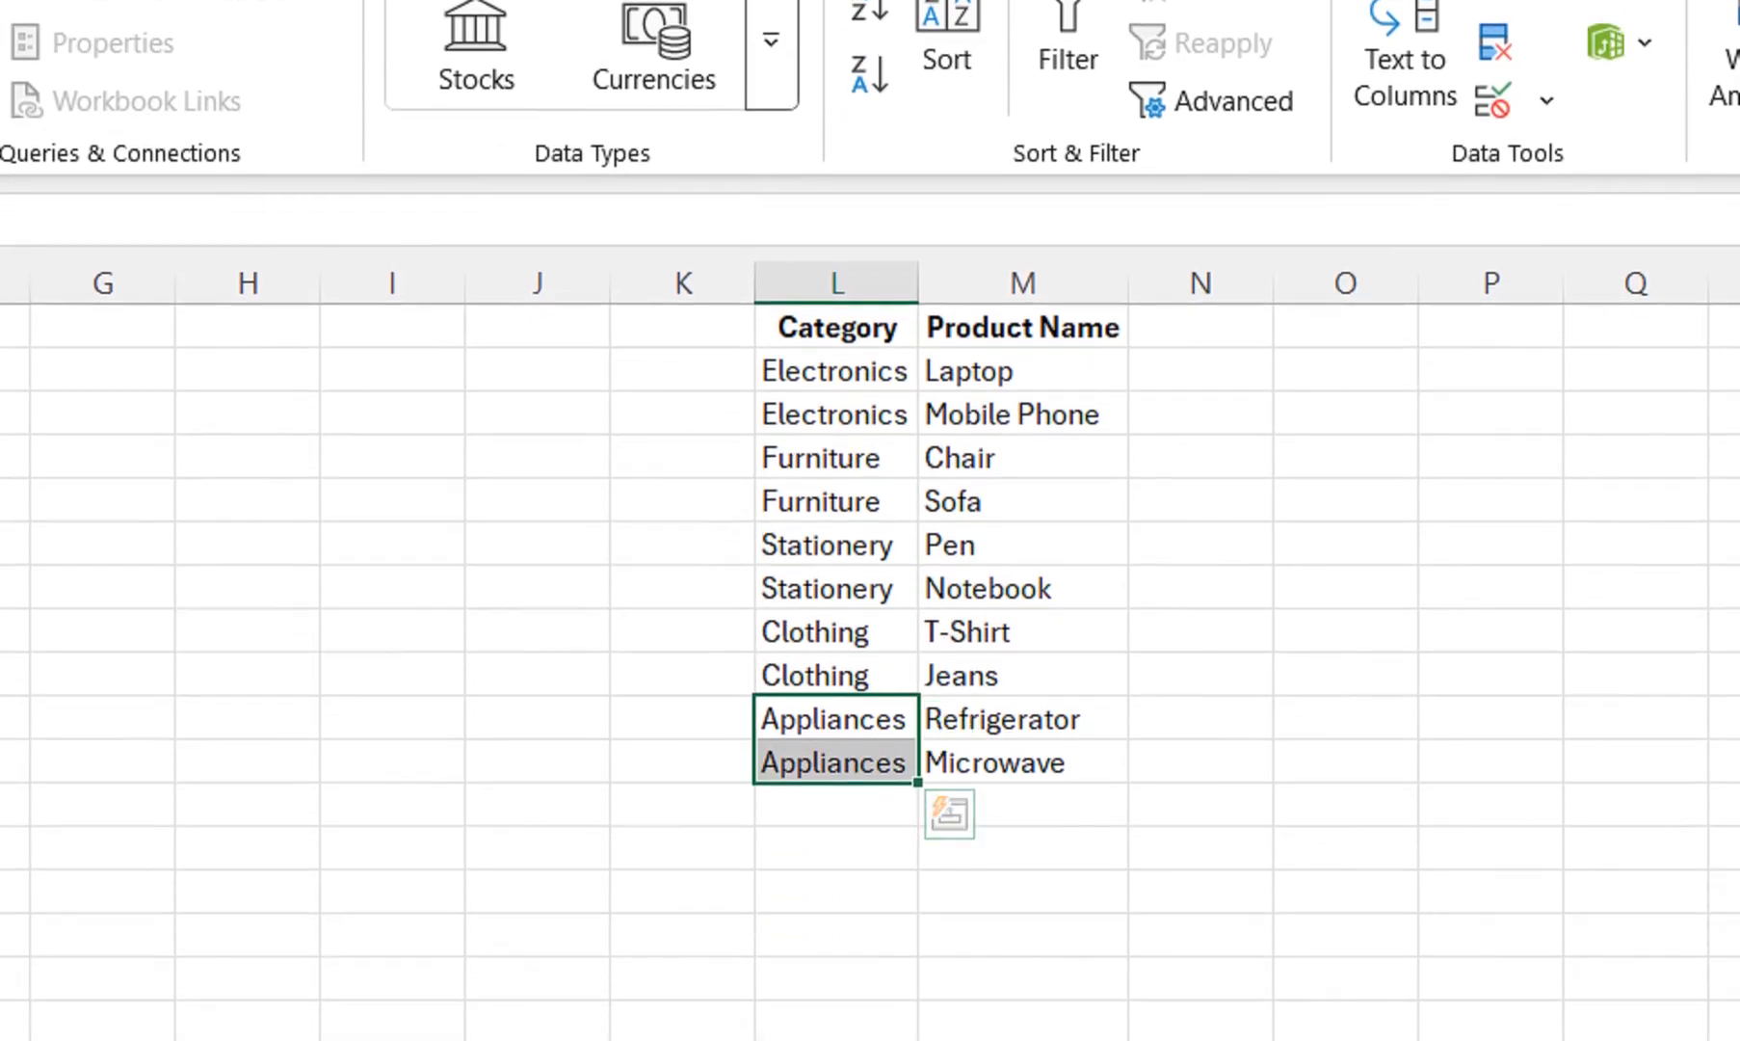
Step: Check the range name of each category's product cells in column M of Sheet2, from Electronics to Appliances
drag(1023, 371, 1022, 415)
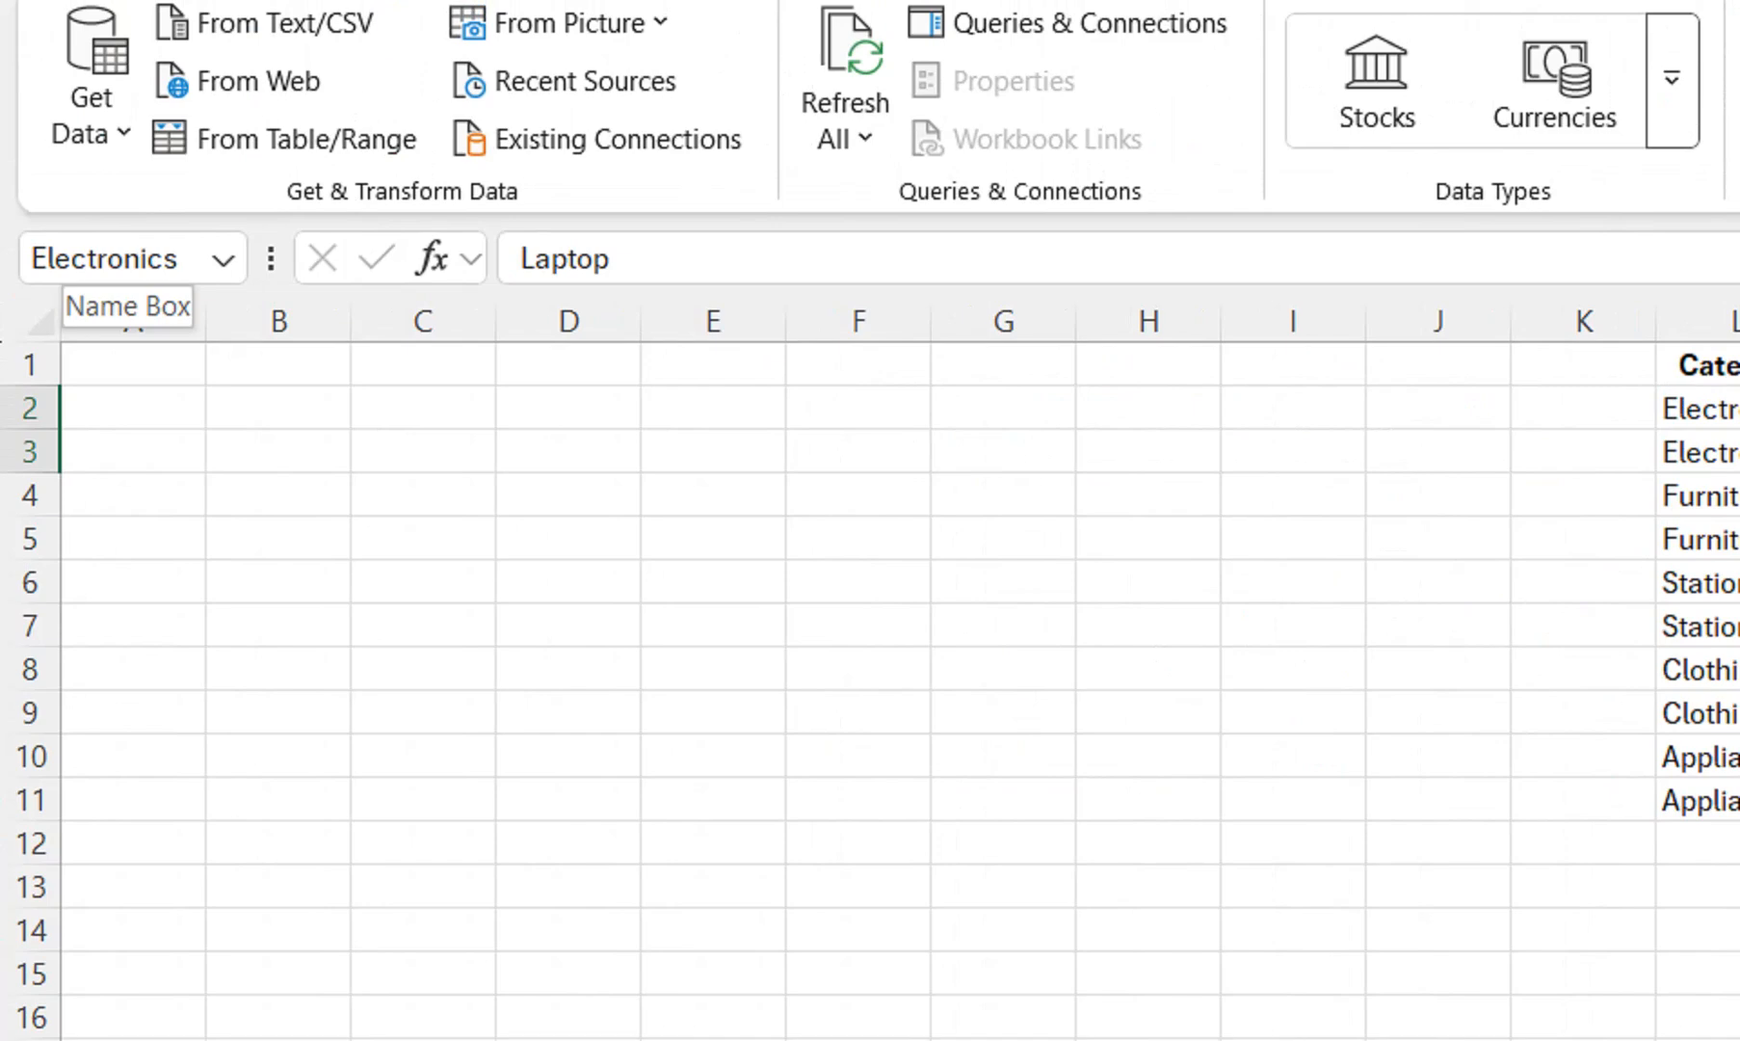
drag(1462, 496, 1463, 540)
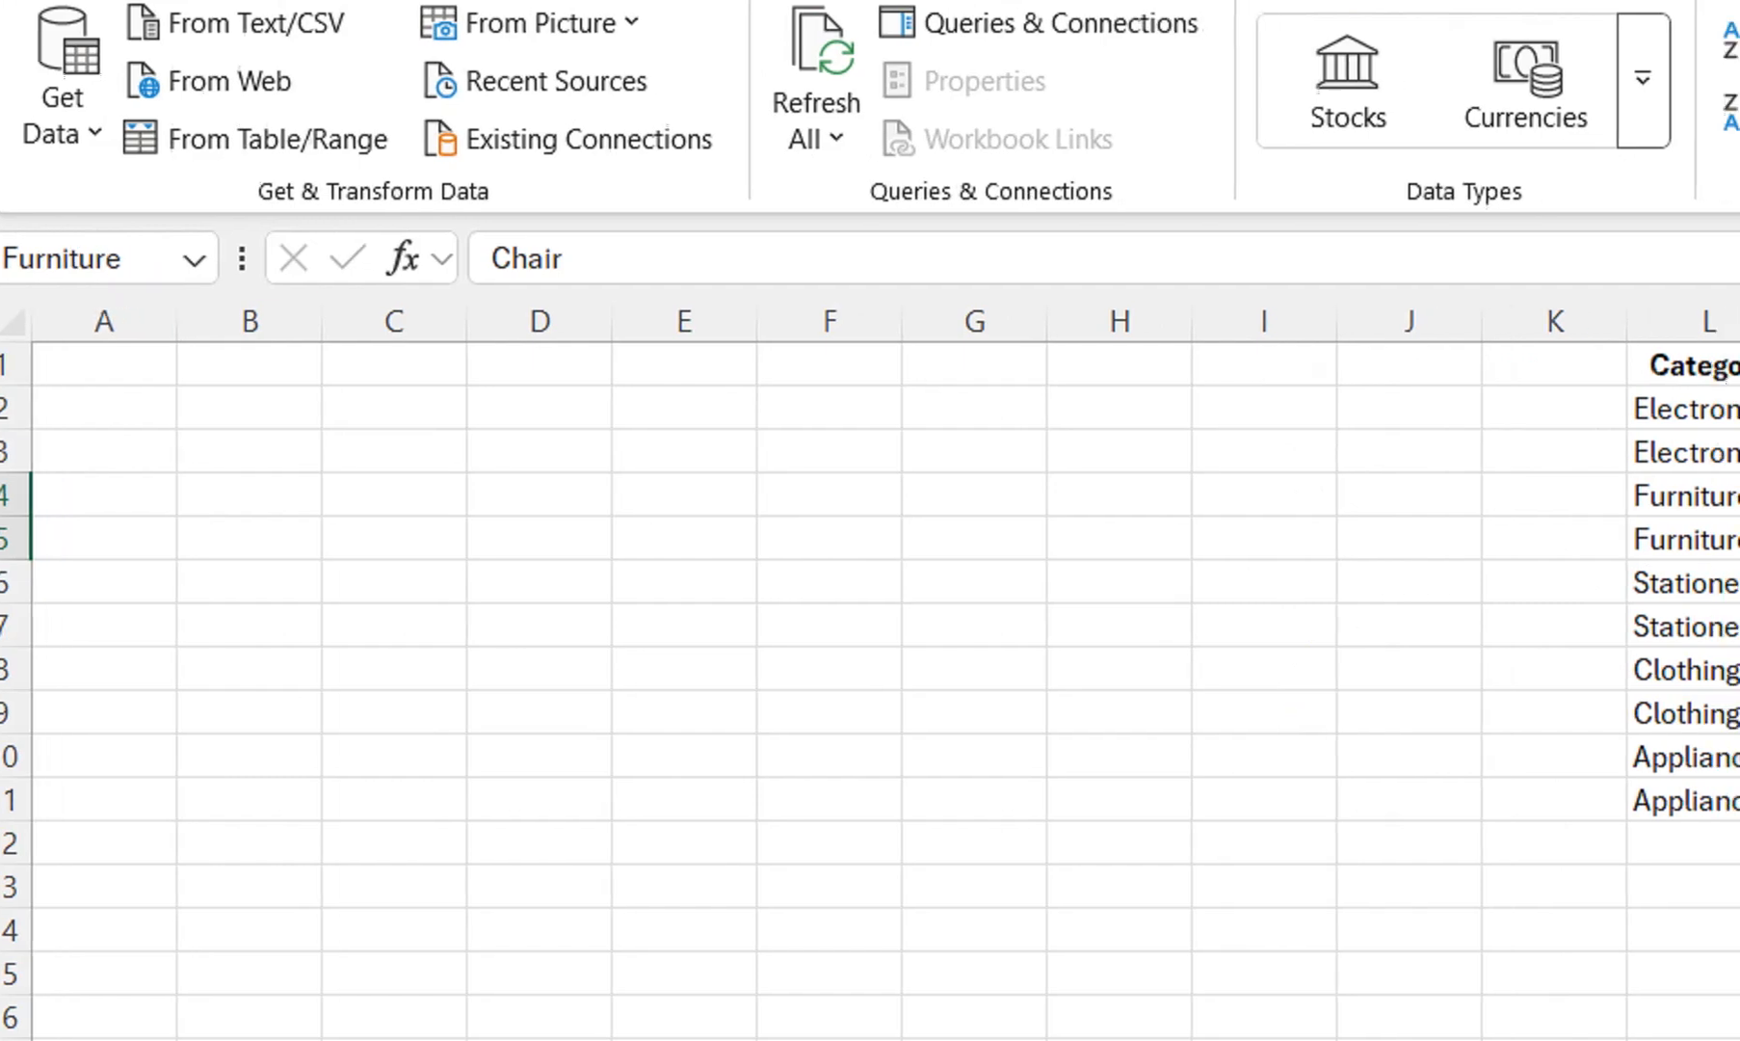
drag(1466, 583, 1467, 626)
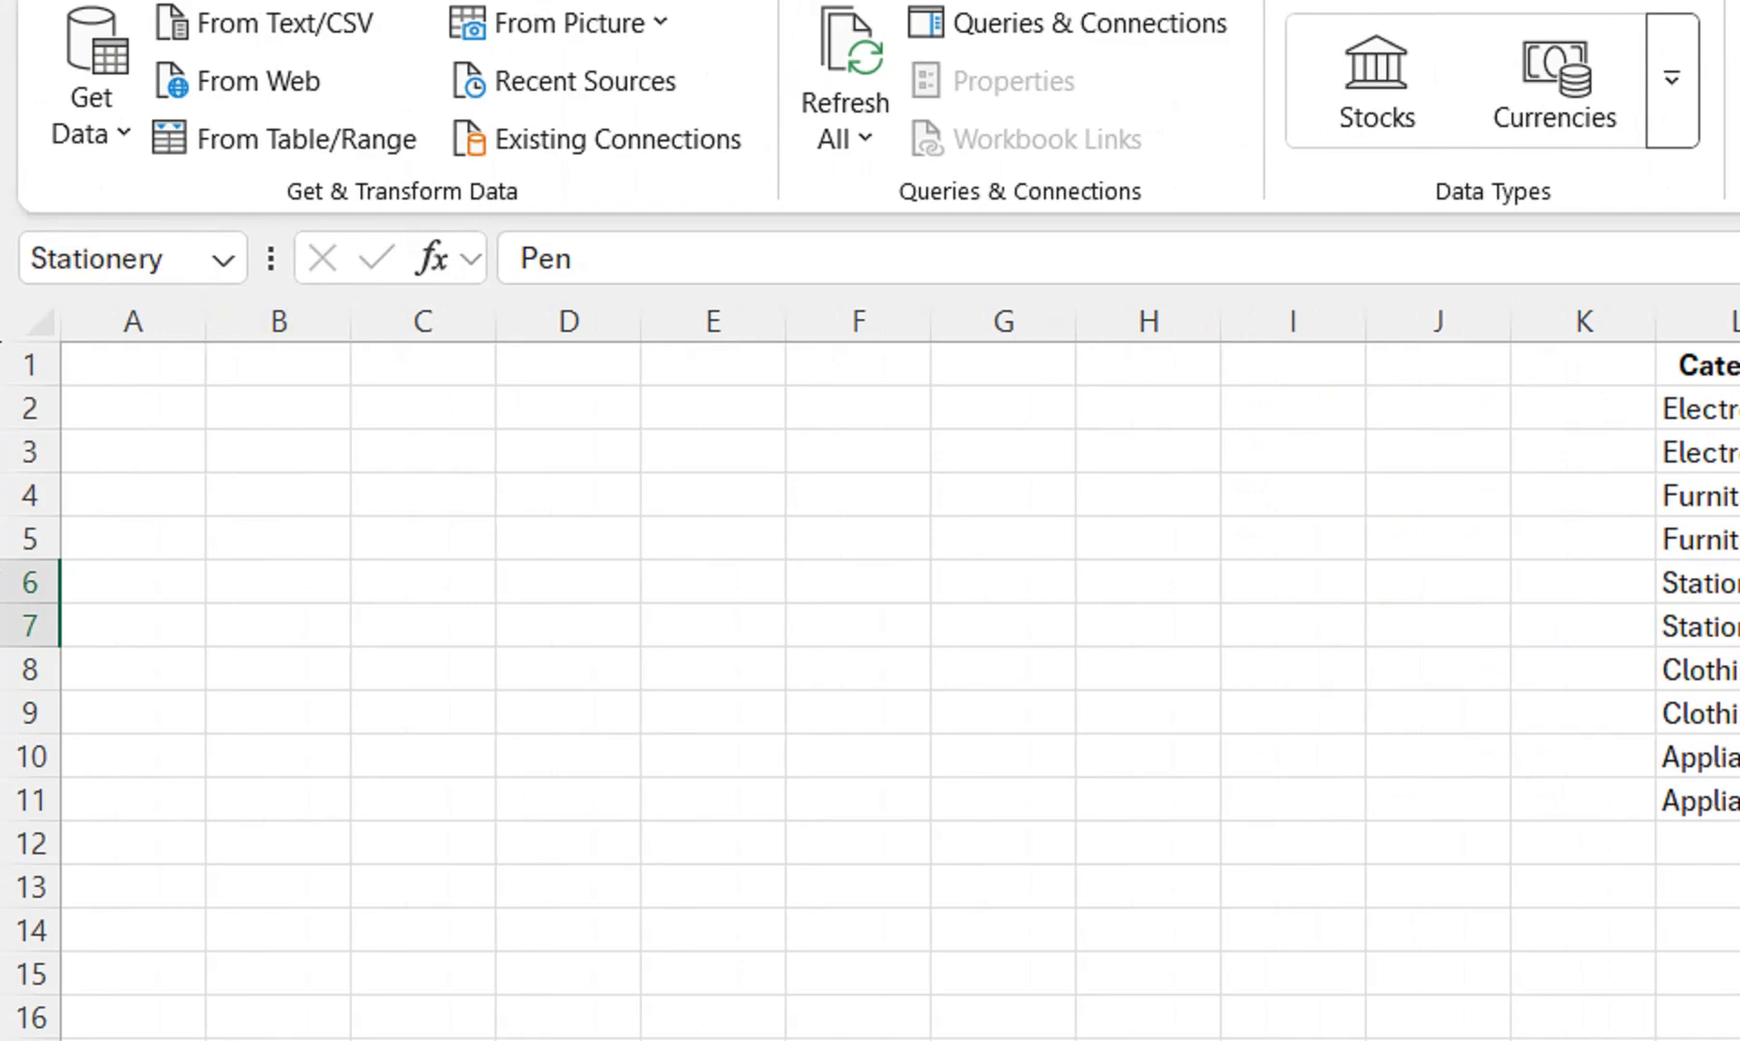
drag(1492, 672, 1491, 714)
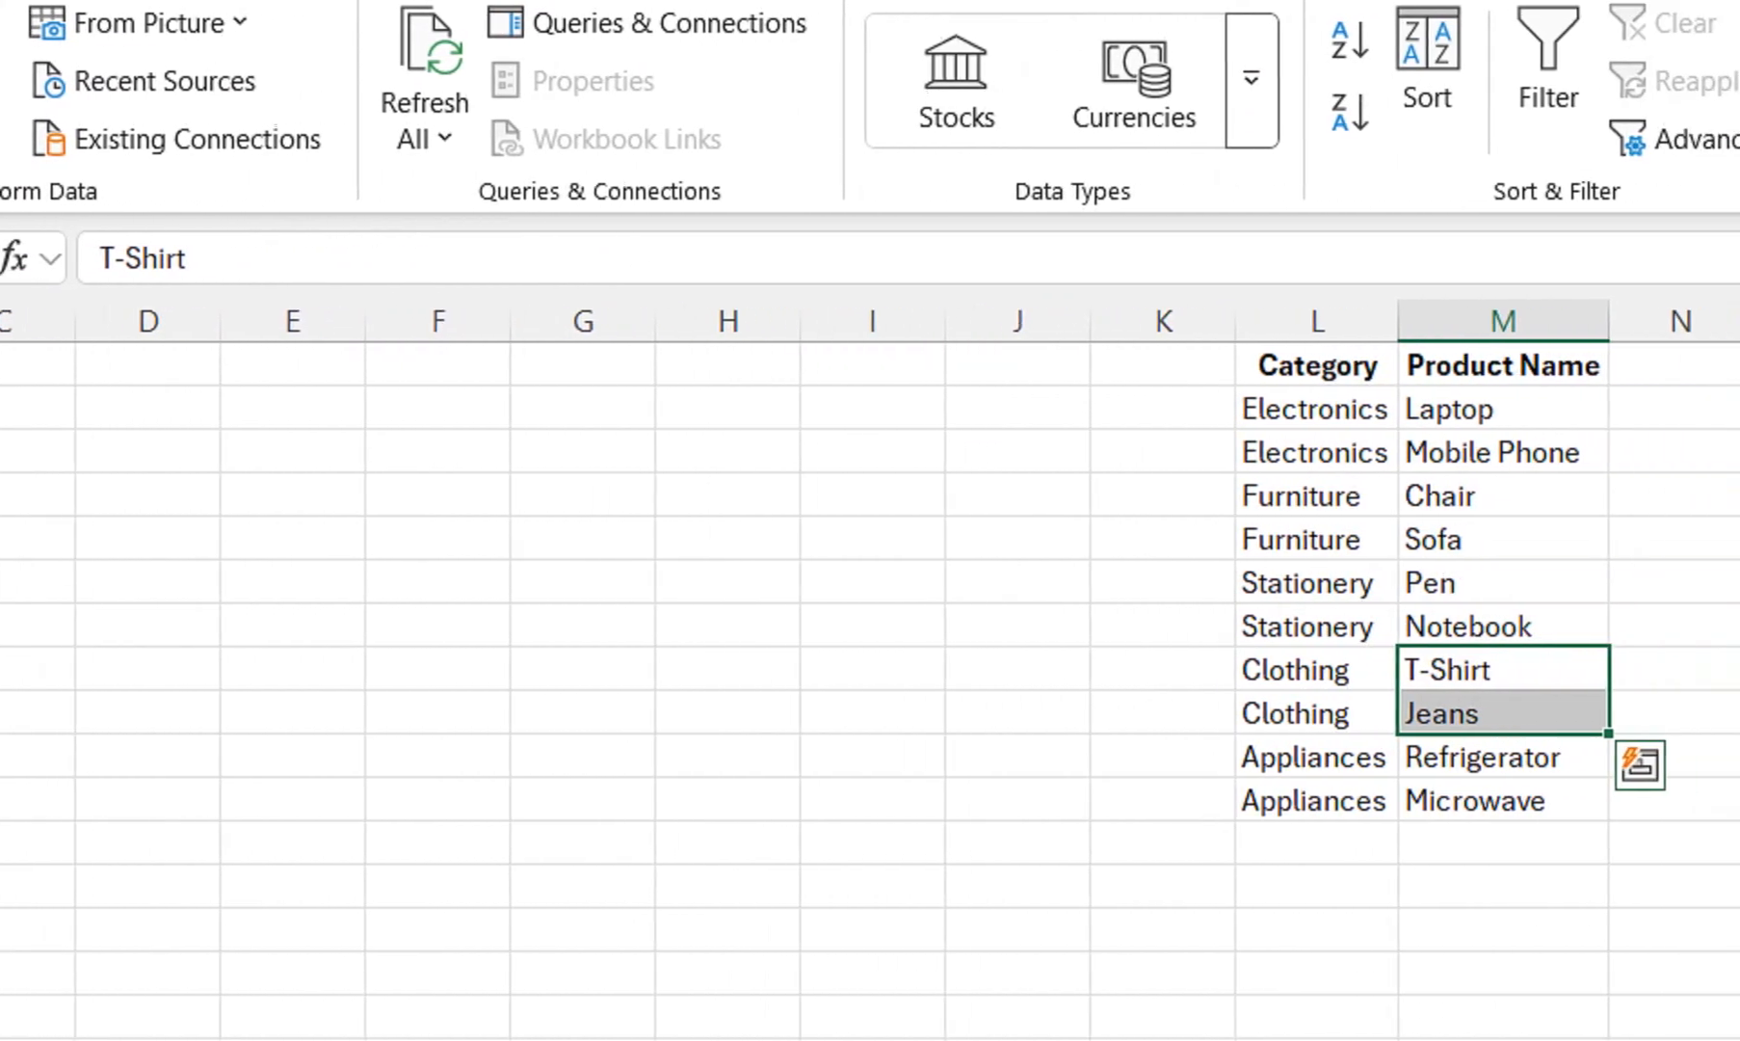
drag(1492, 757, 1492, 801)
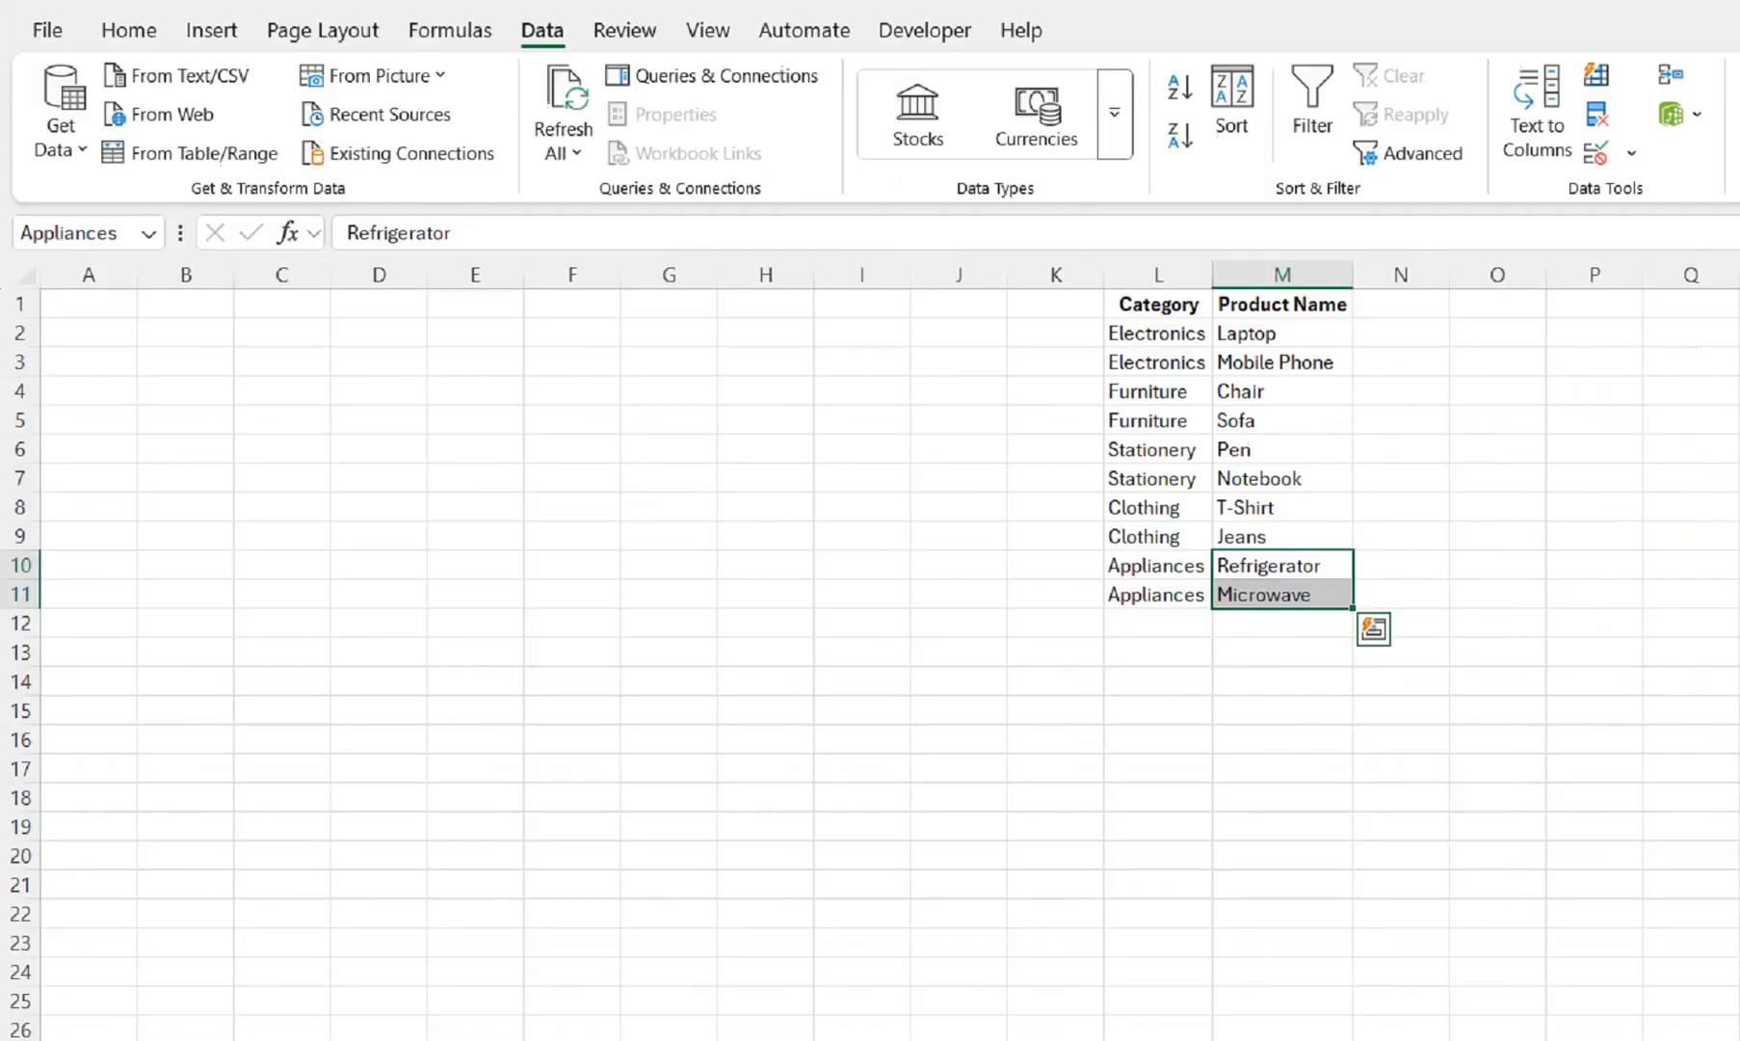
click(66, 321)
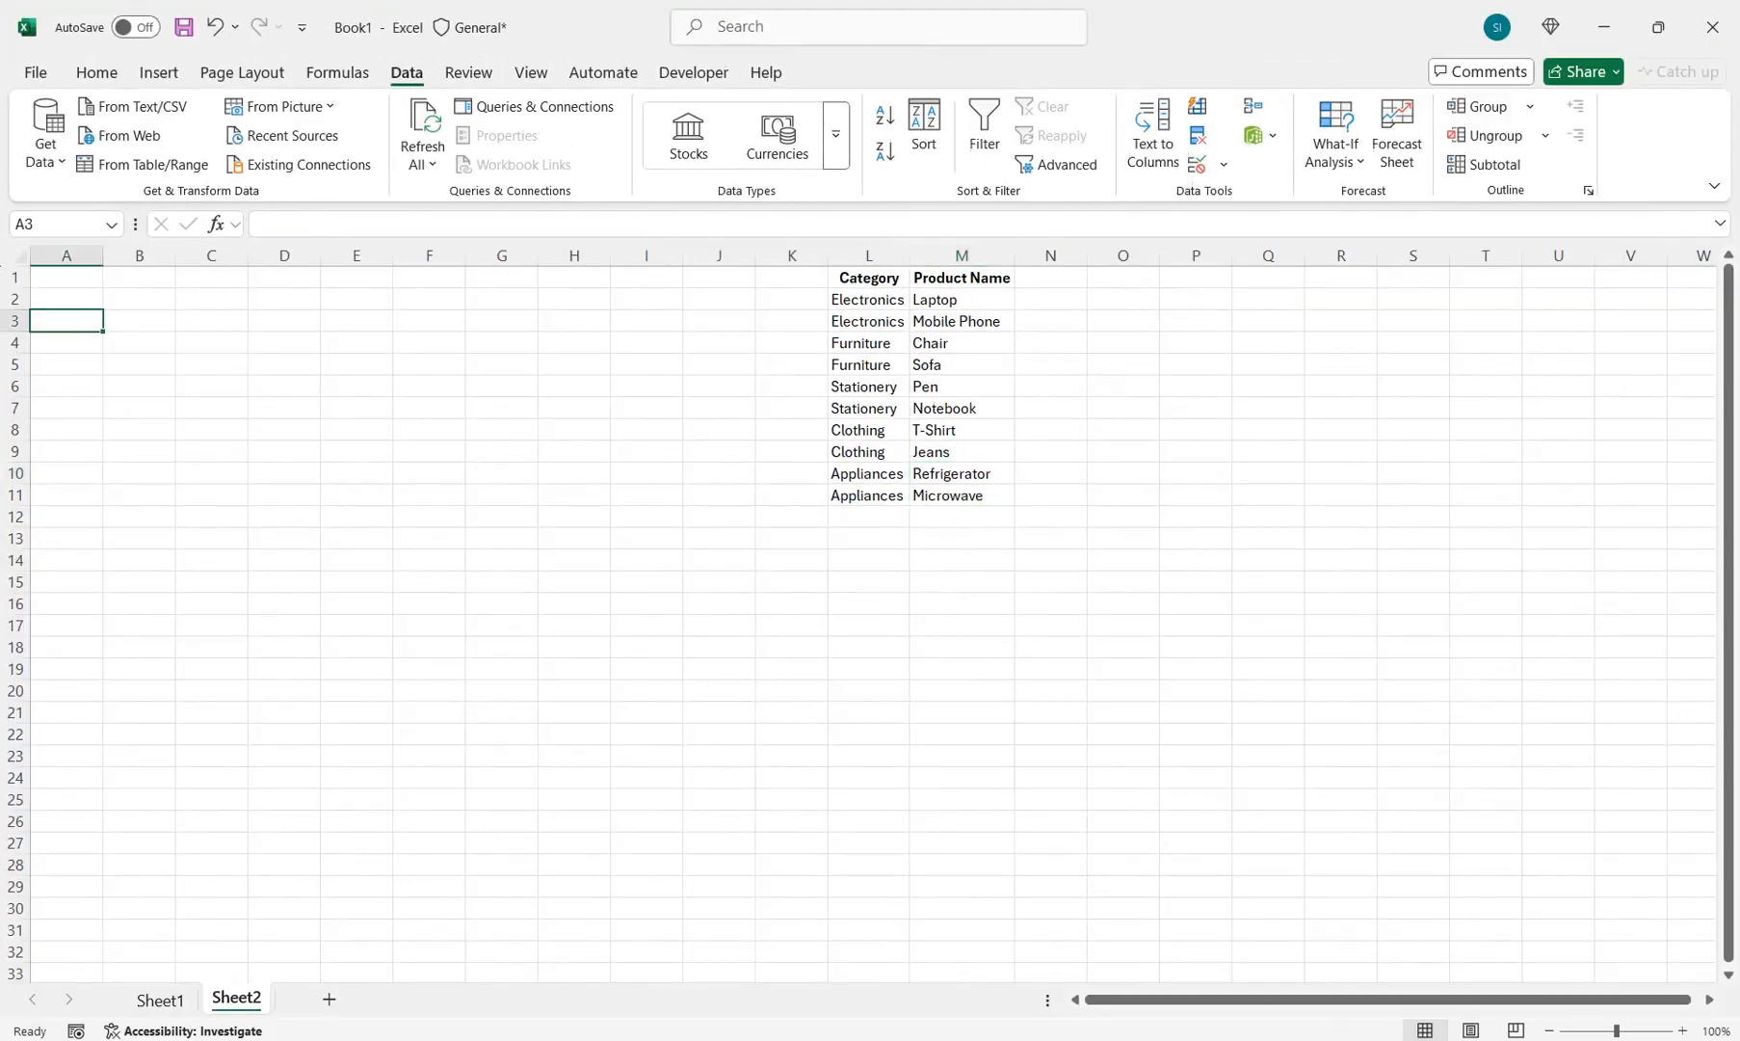
Step: Set up data validation of type List for the Category cells C2:C5 on Sheet1
key(ctrl+Page_Up)
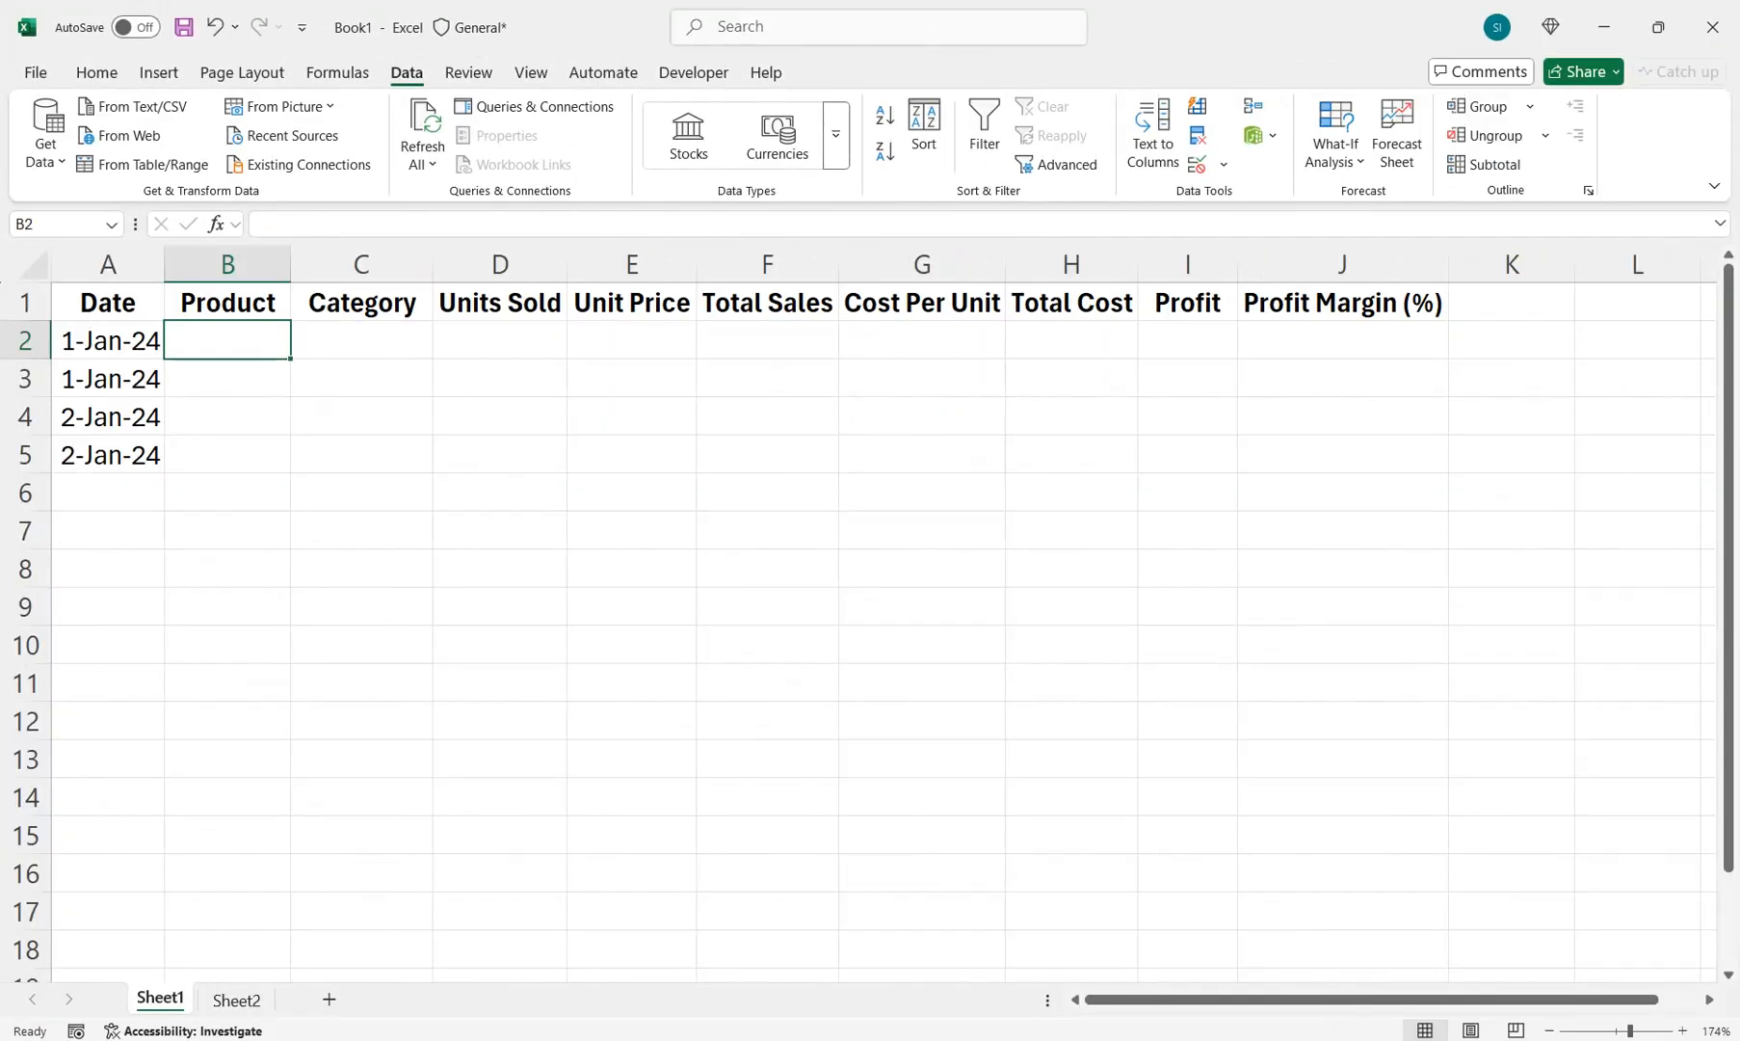
click(361, 340)
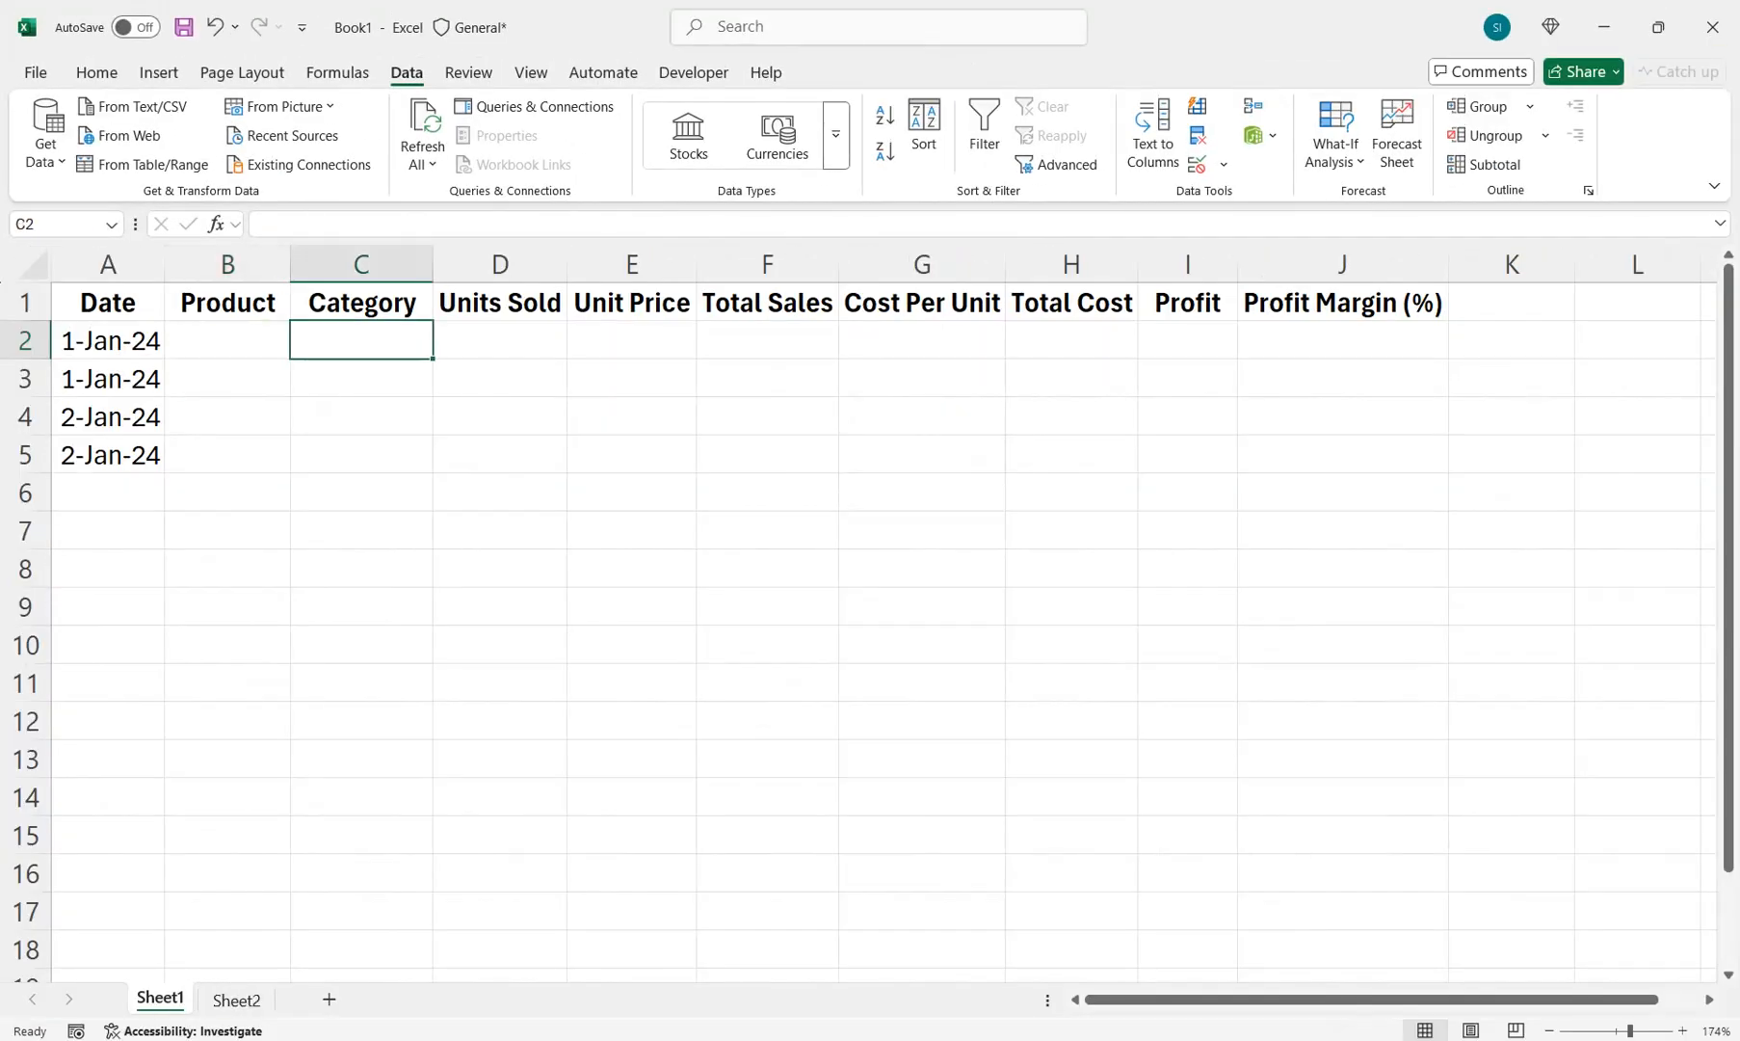
drag(361, 340, 362, 455)
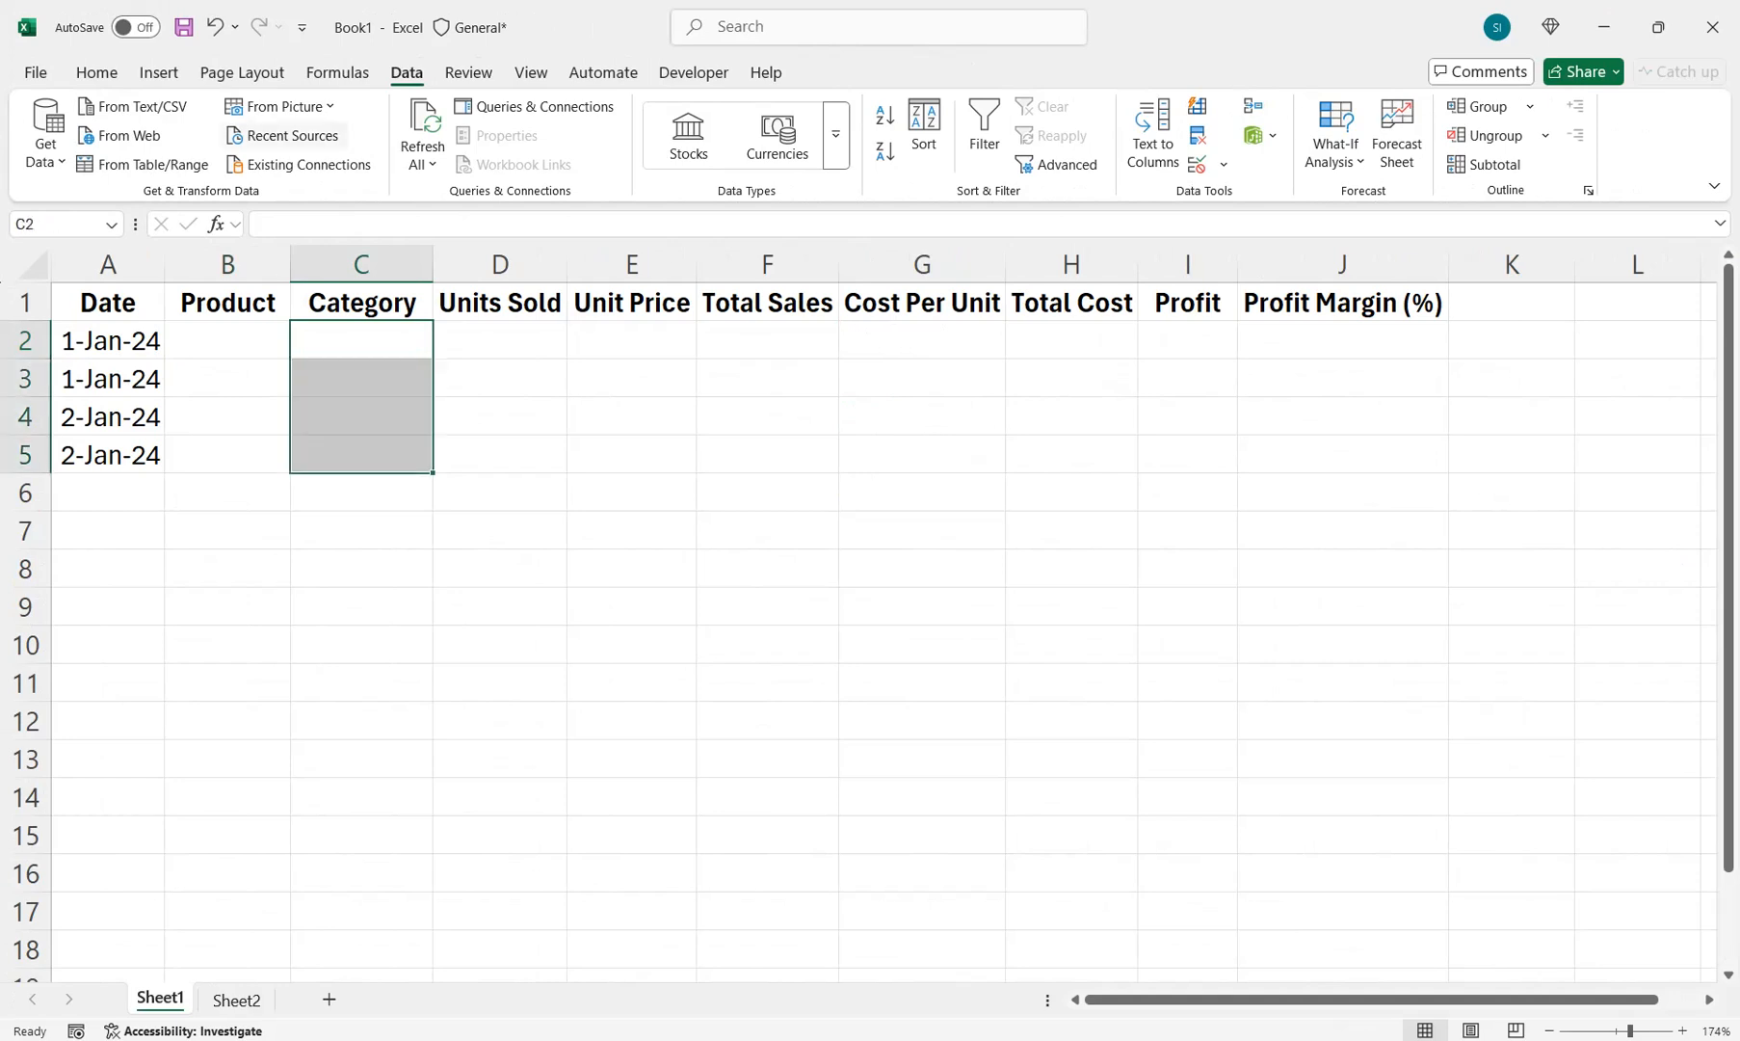
click(1196, 164)
click(649, 376)
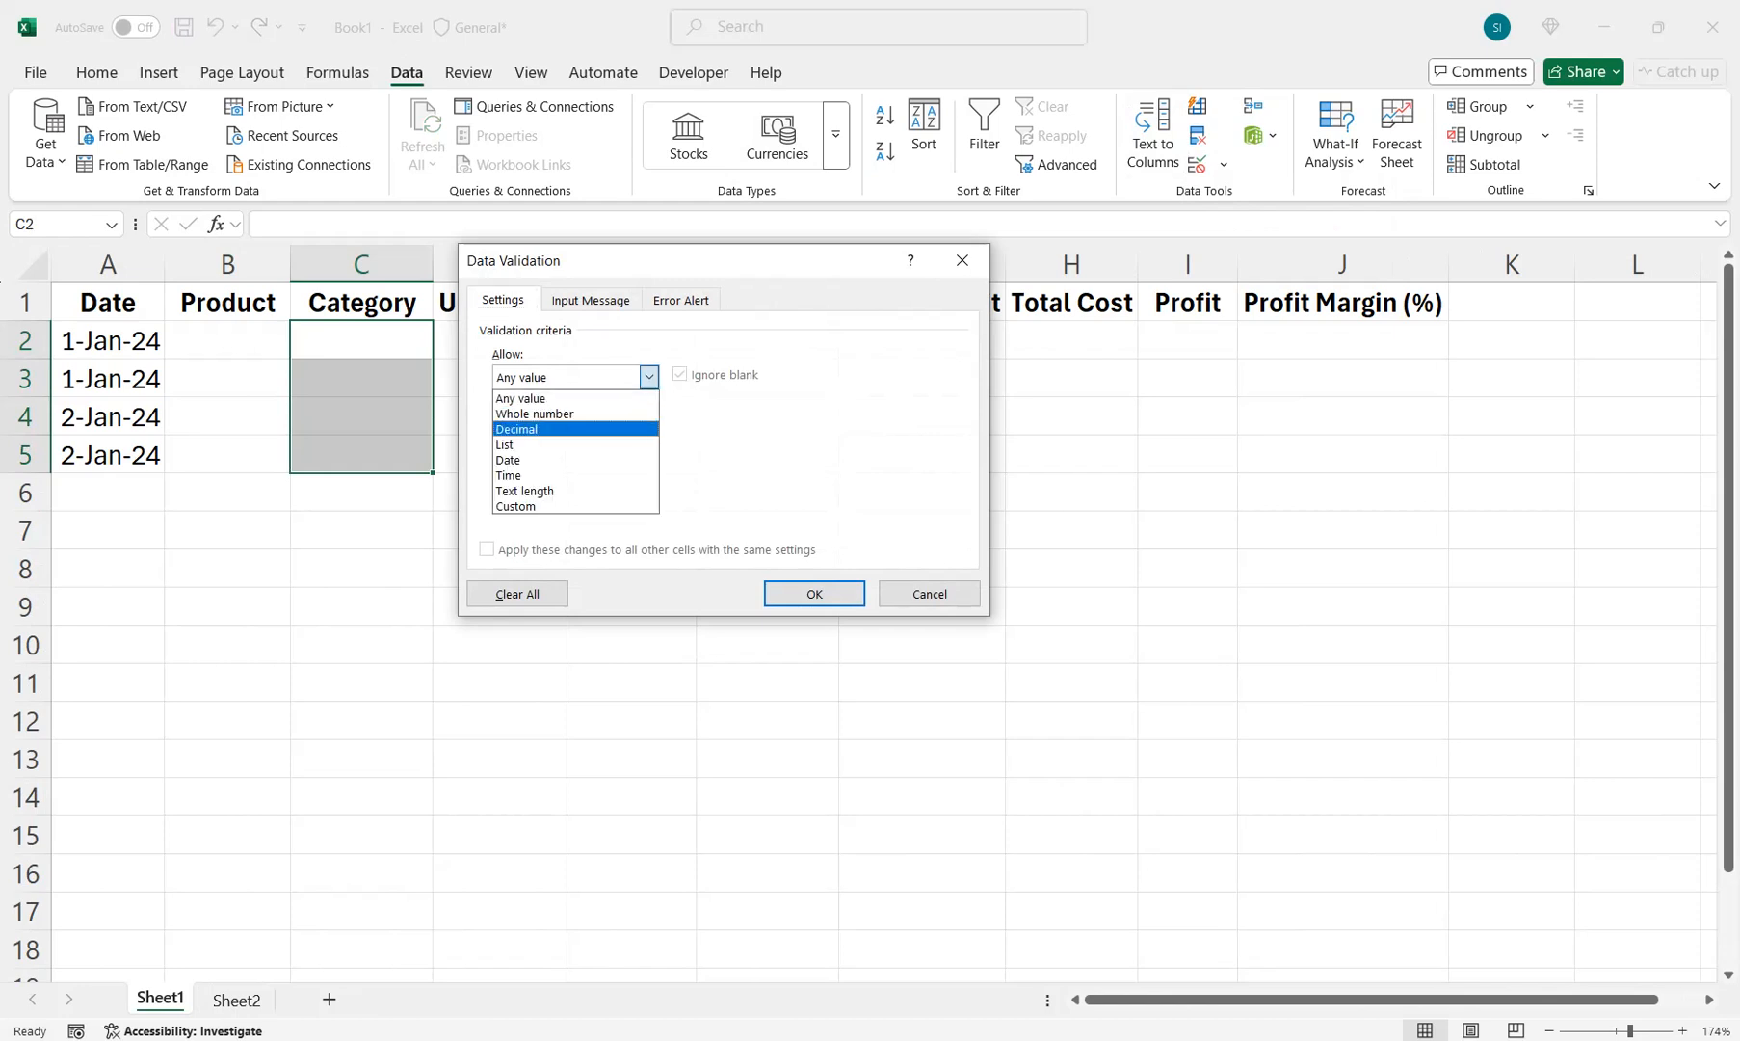
click(597, 444)
Step: Use the category cells L2:L11 on Sheet2 as the list source and apply the validation
click(651, 472)
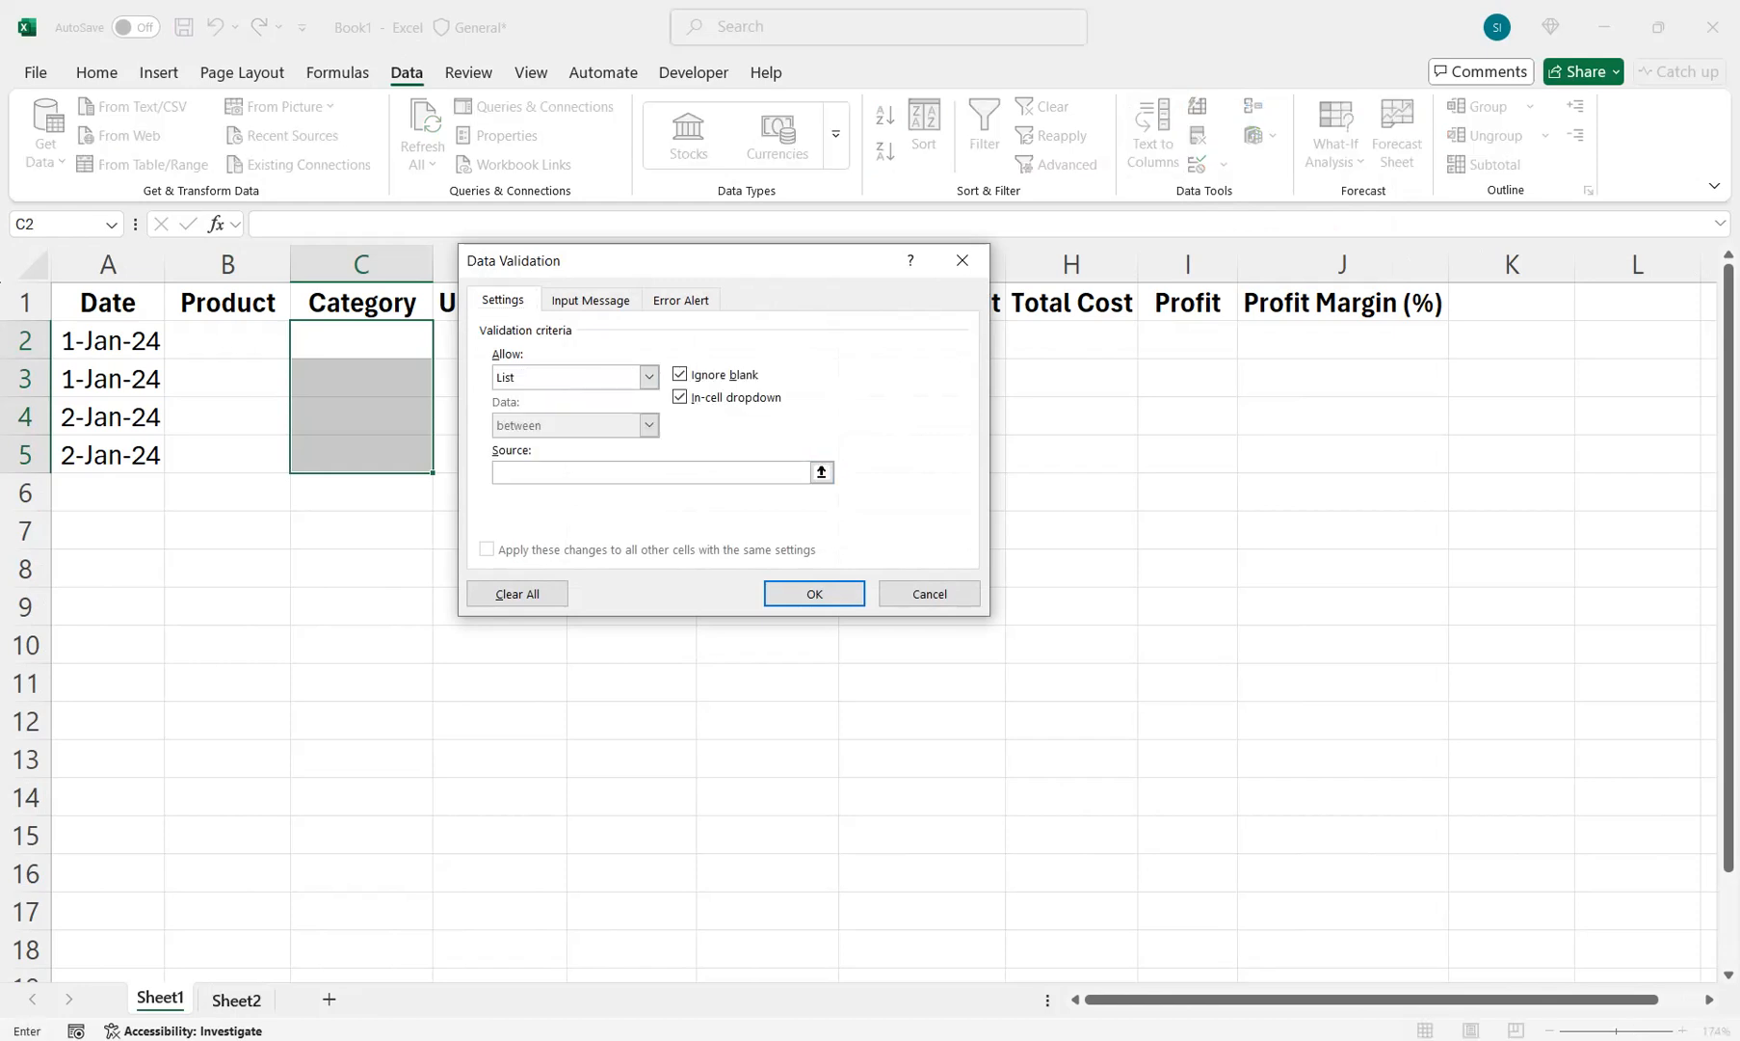
click(236, 1000)
drag(694, 260, 706, 495)
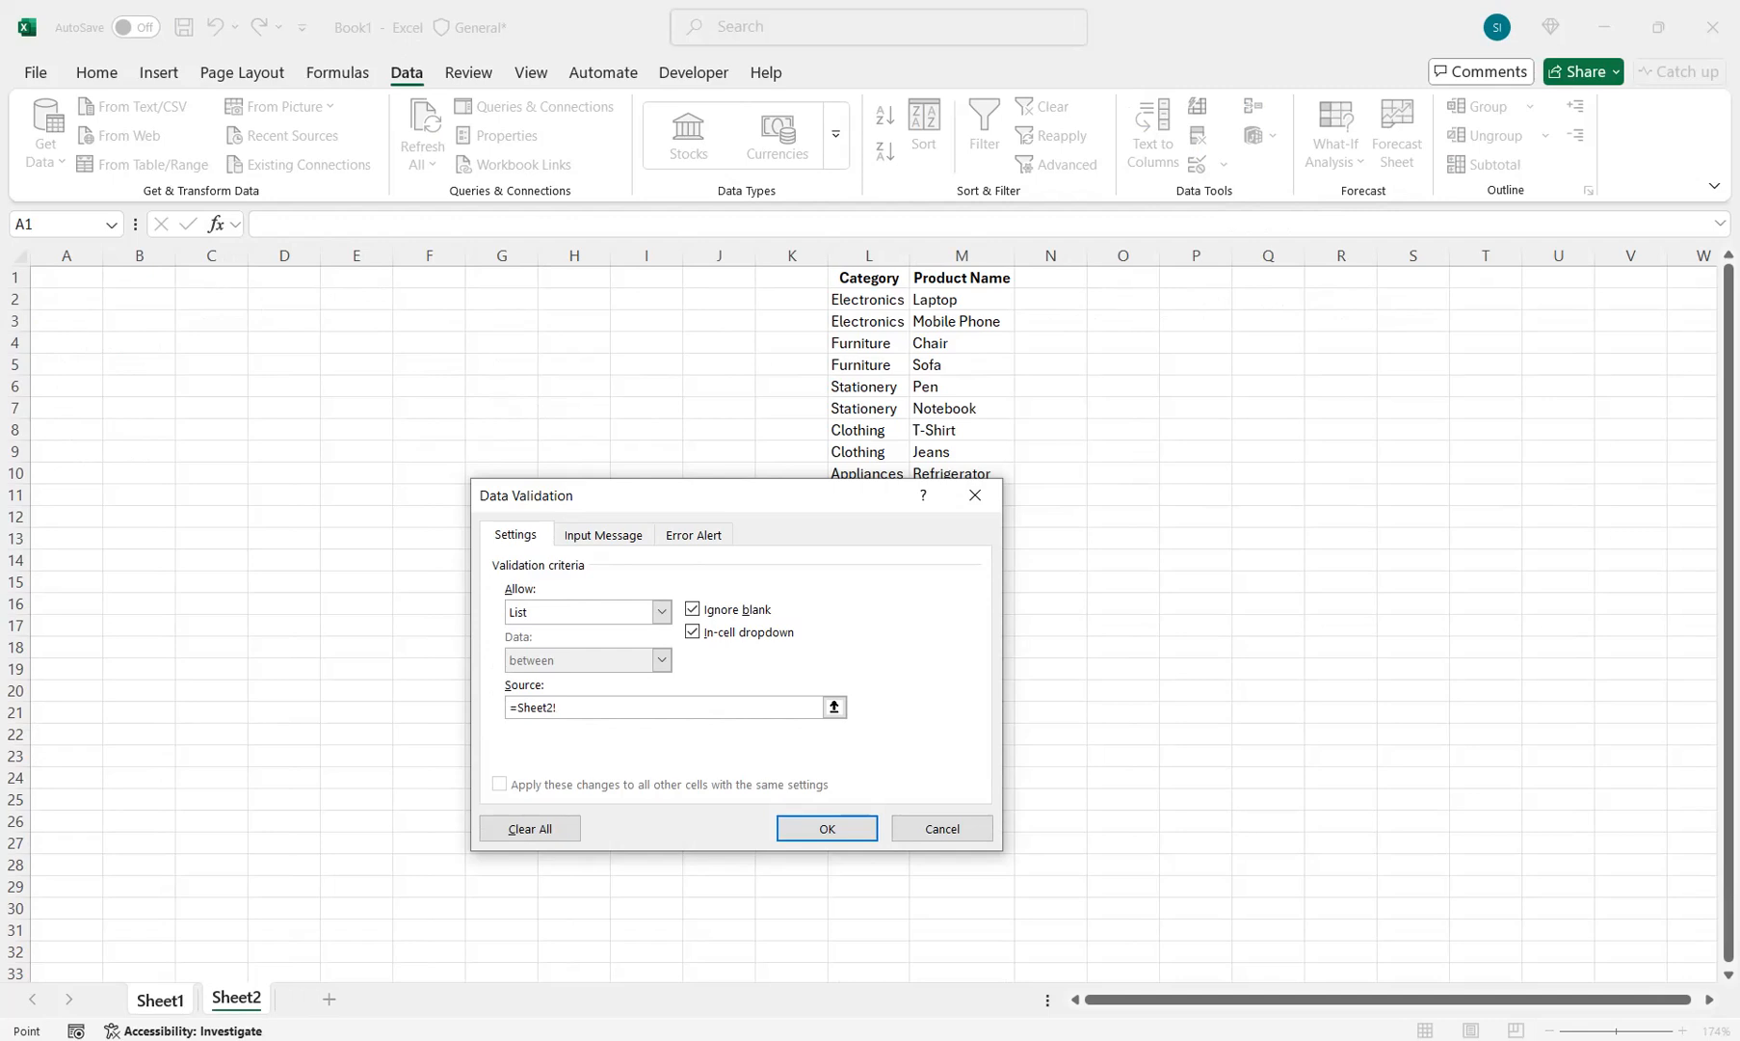
drag(868, 300, 868, 473)
drag(751, 495, 743, 556)
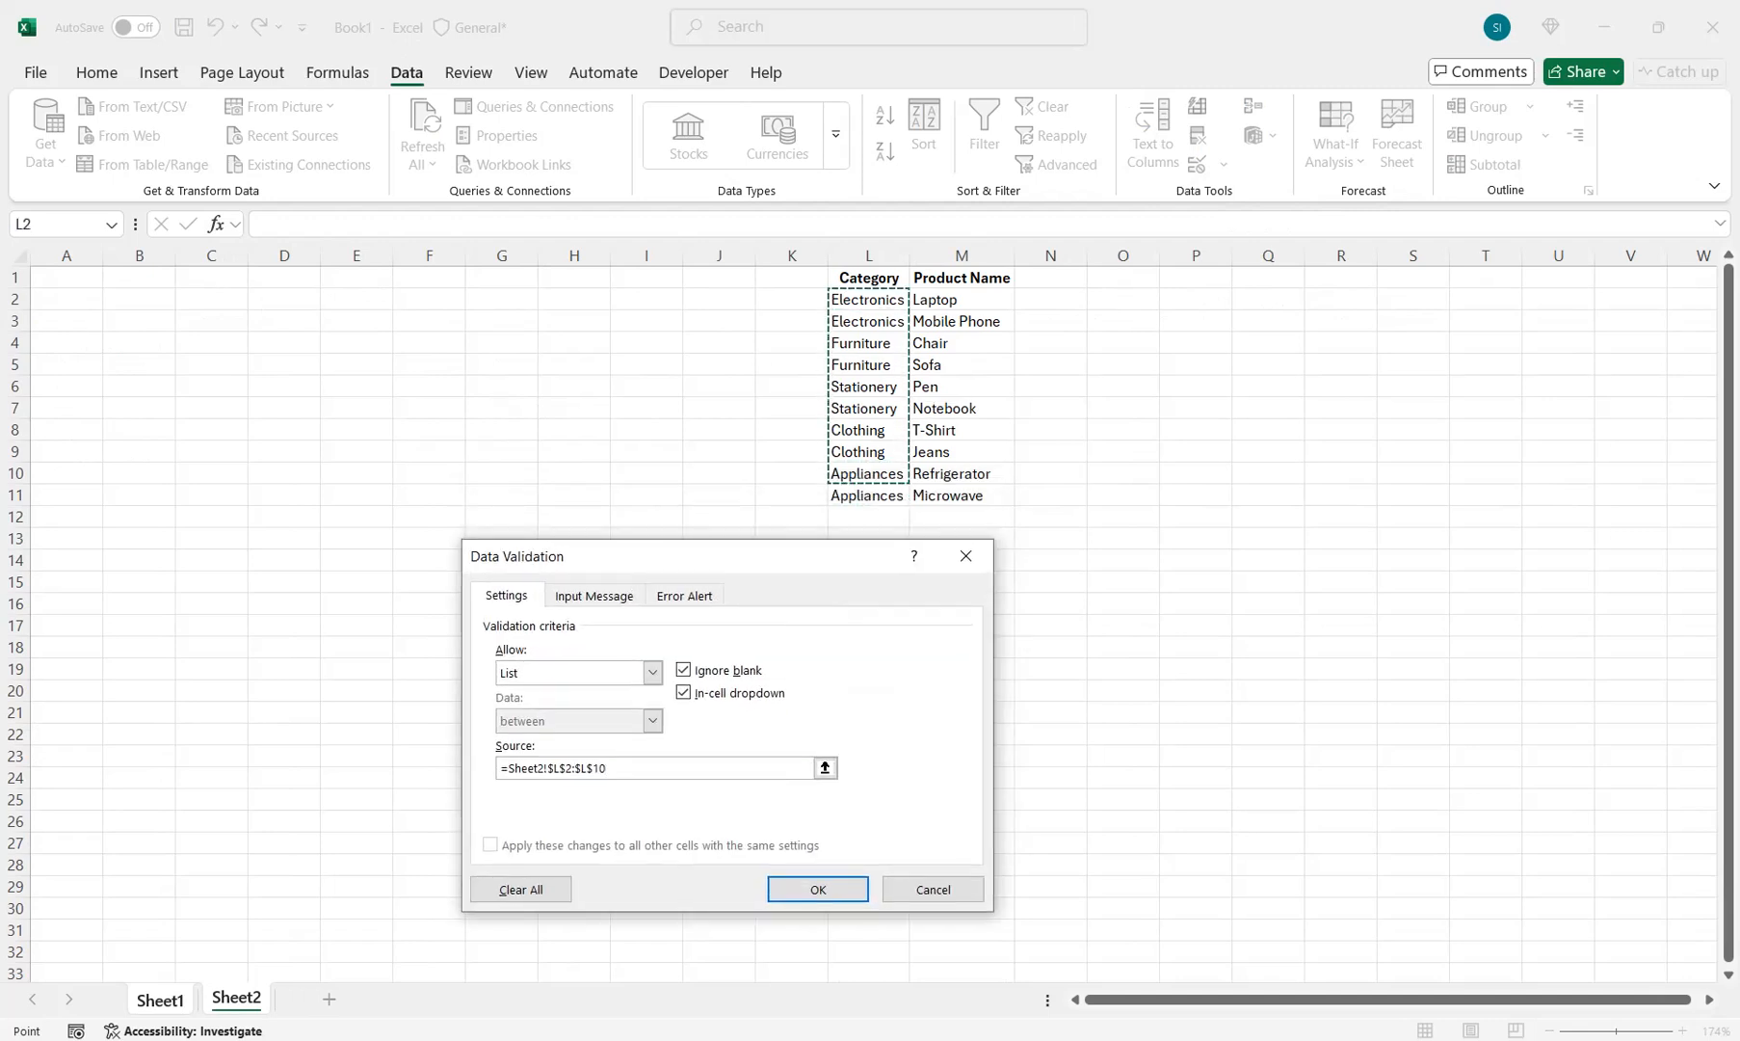
drag(868, 495, 868, 300)
key(Return)
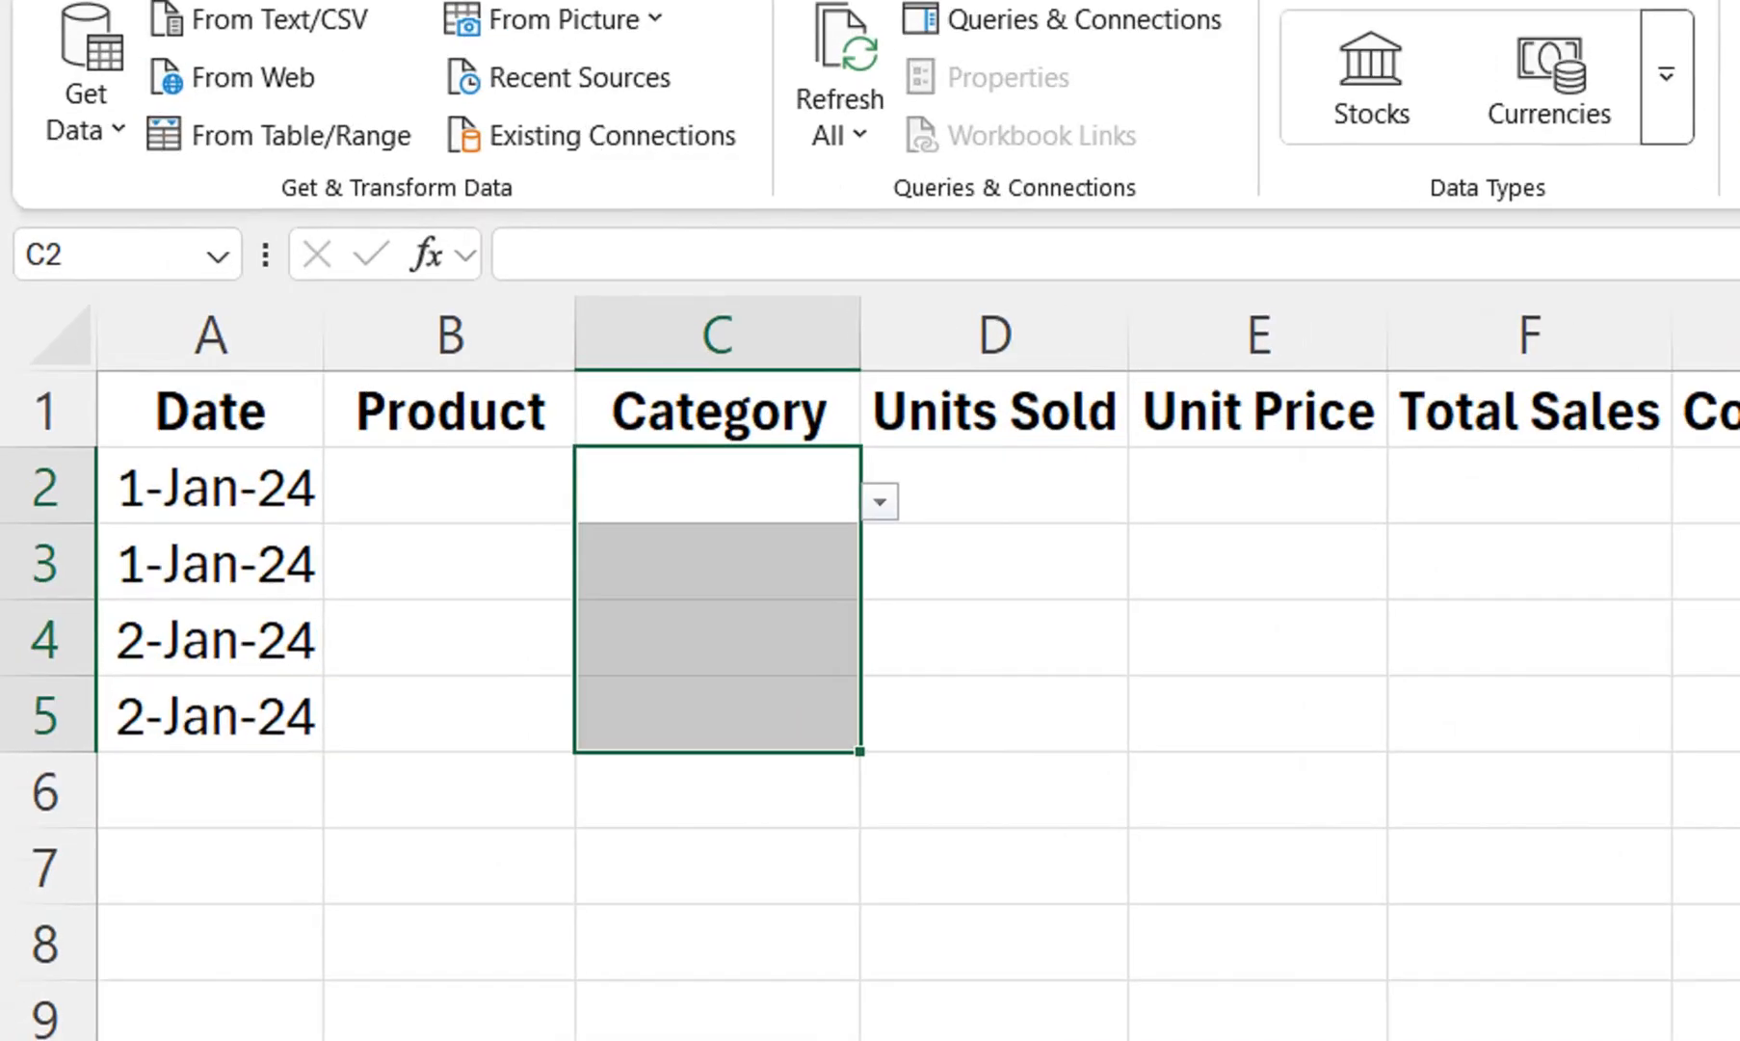
Step: Choose Appliances from the dropdown as the category in C2
click(443, 348)
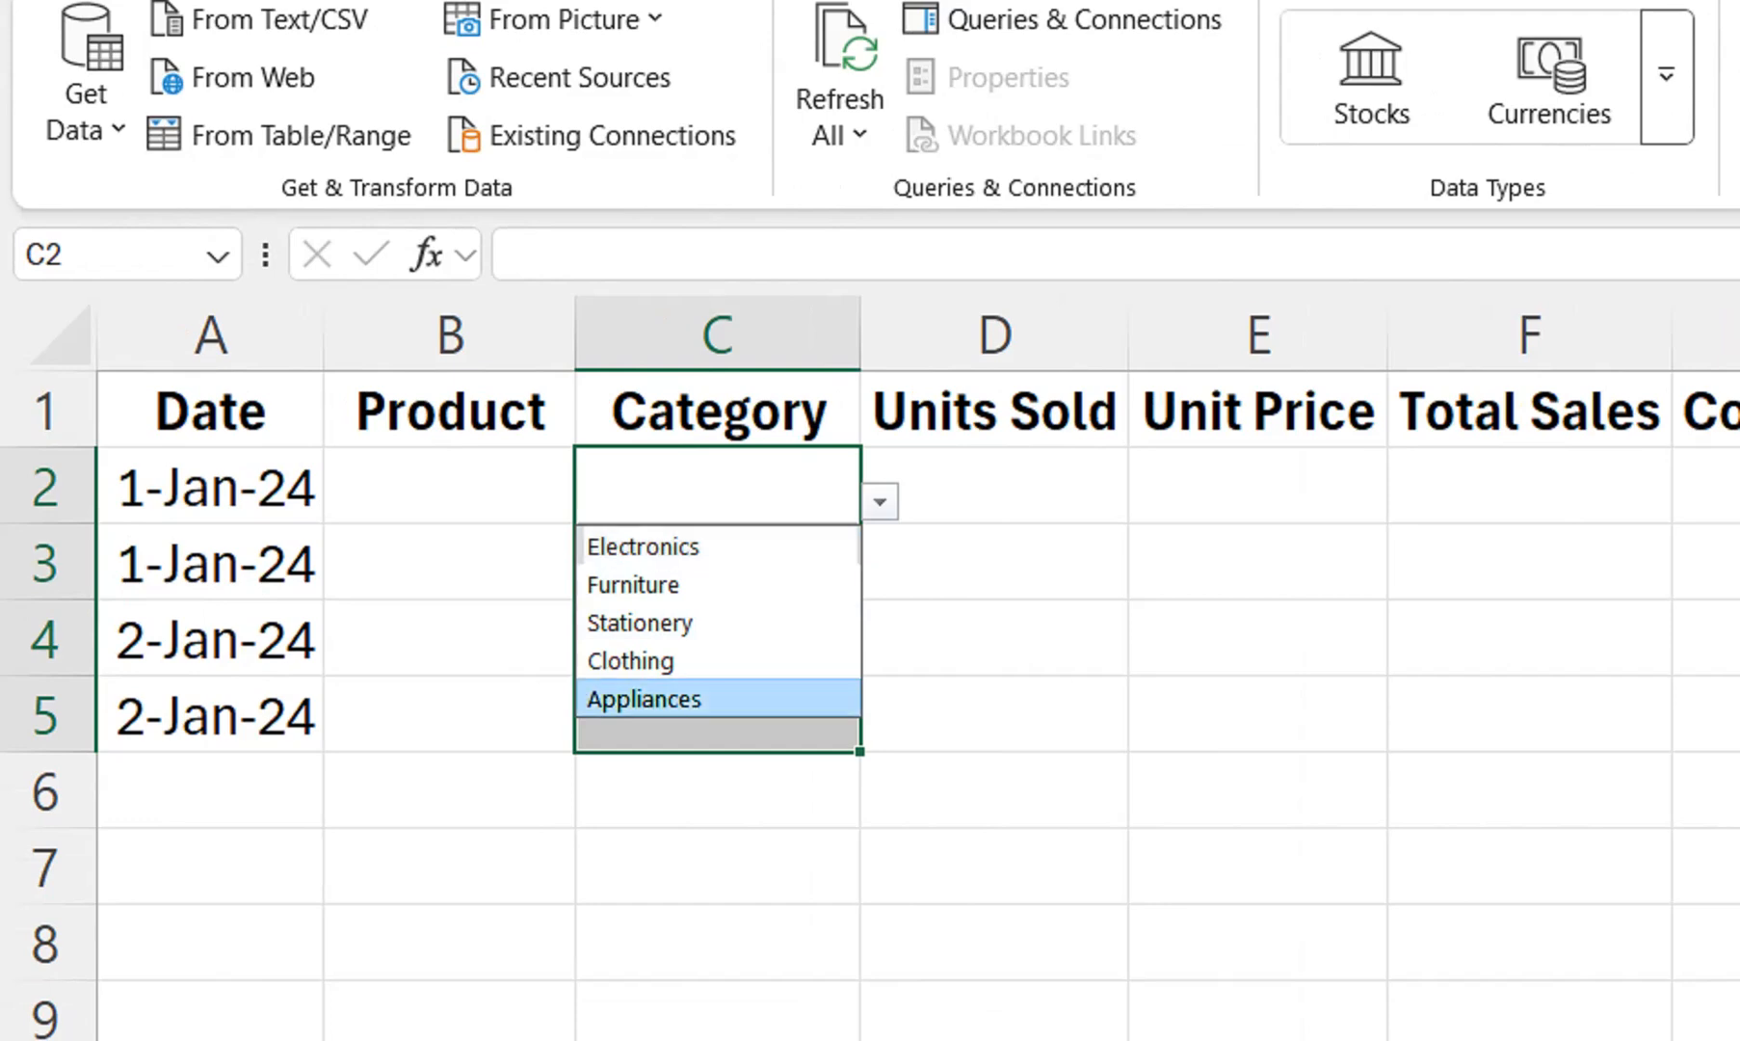
click(644, 699)
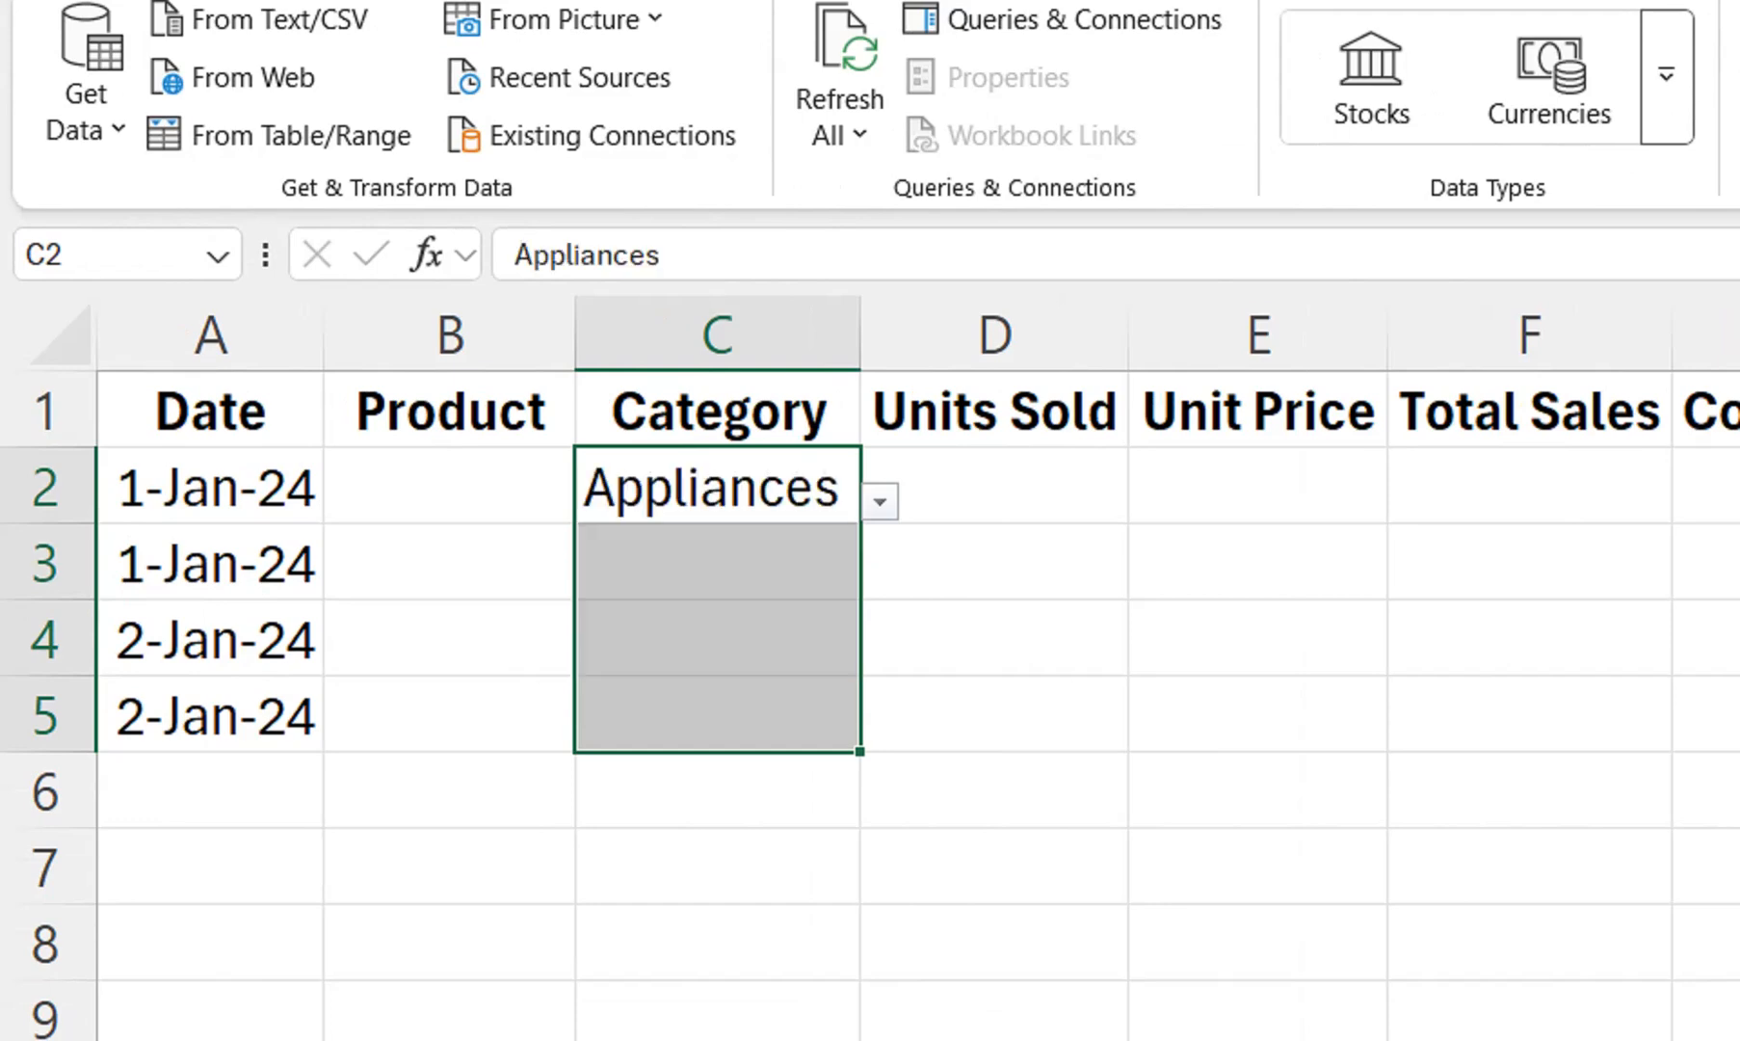
Step: Set up data validation of type List for the Product cell B2
click(450, 487)
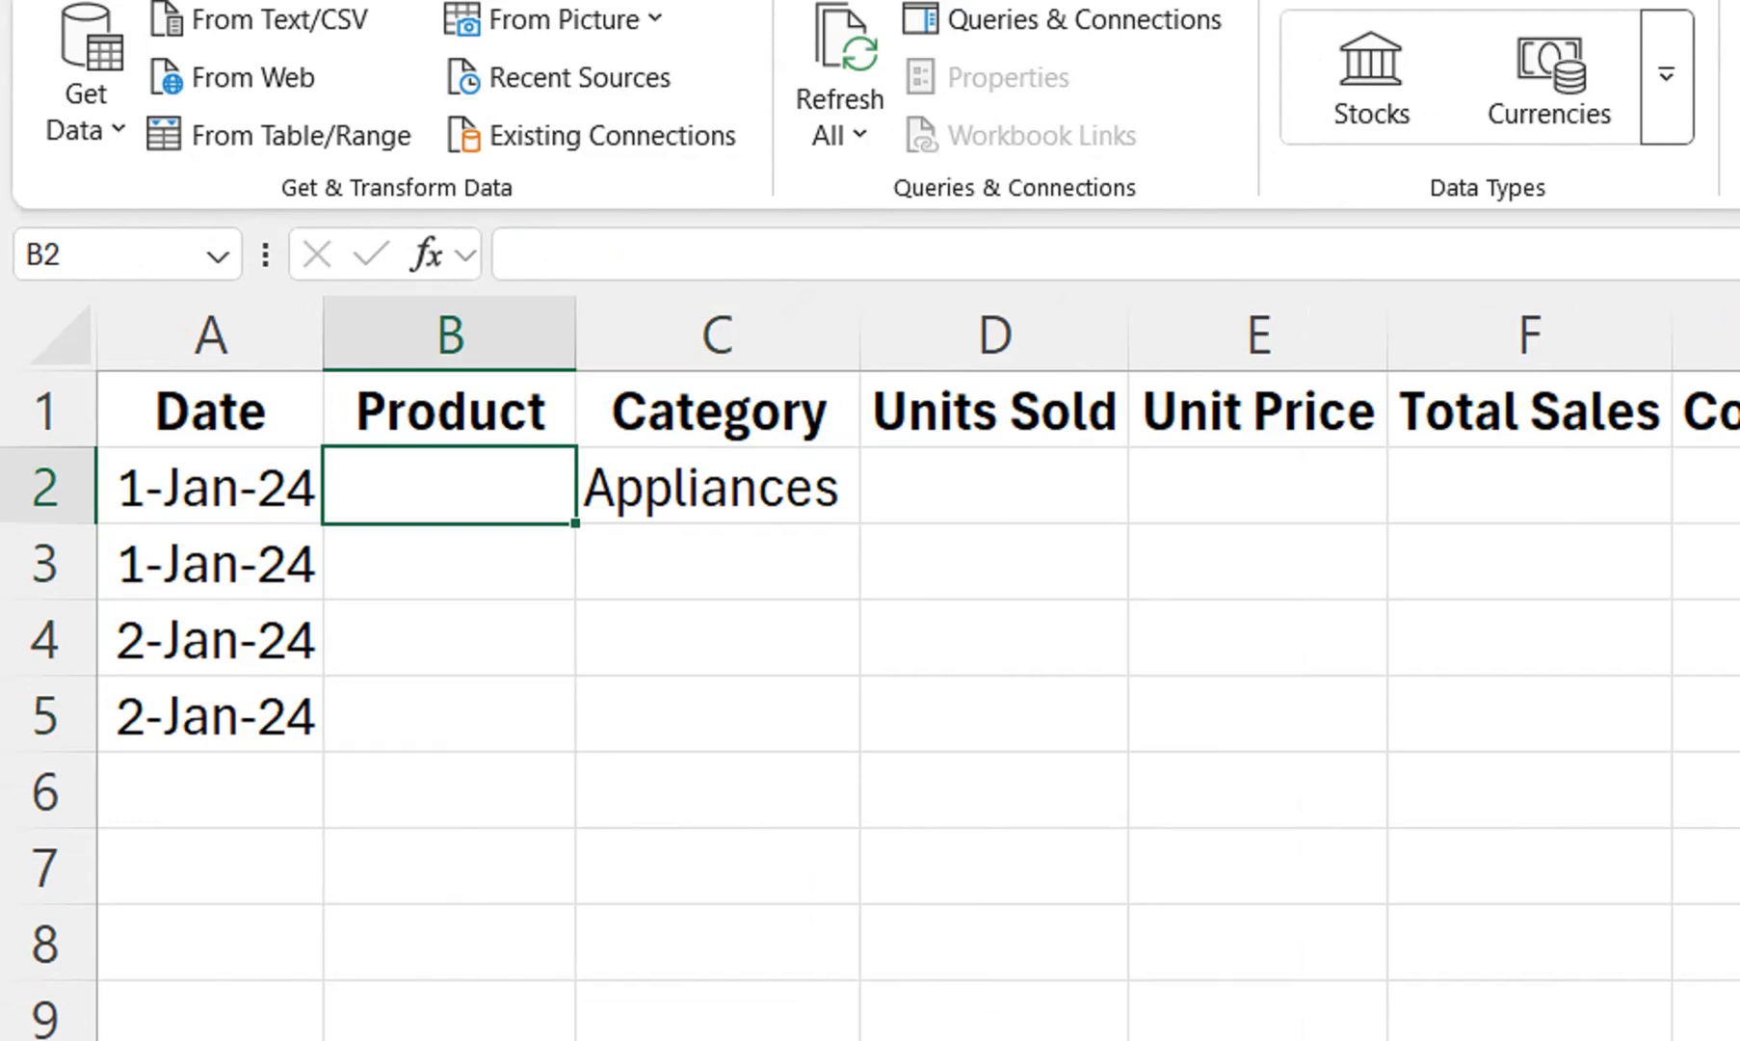
drag(450, 487, 450, 714)
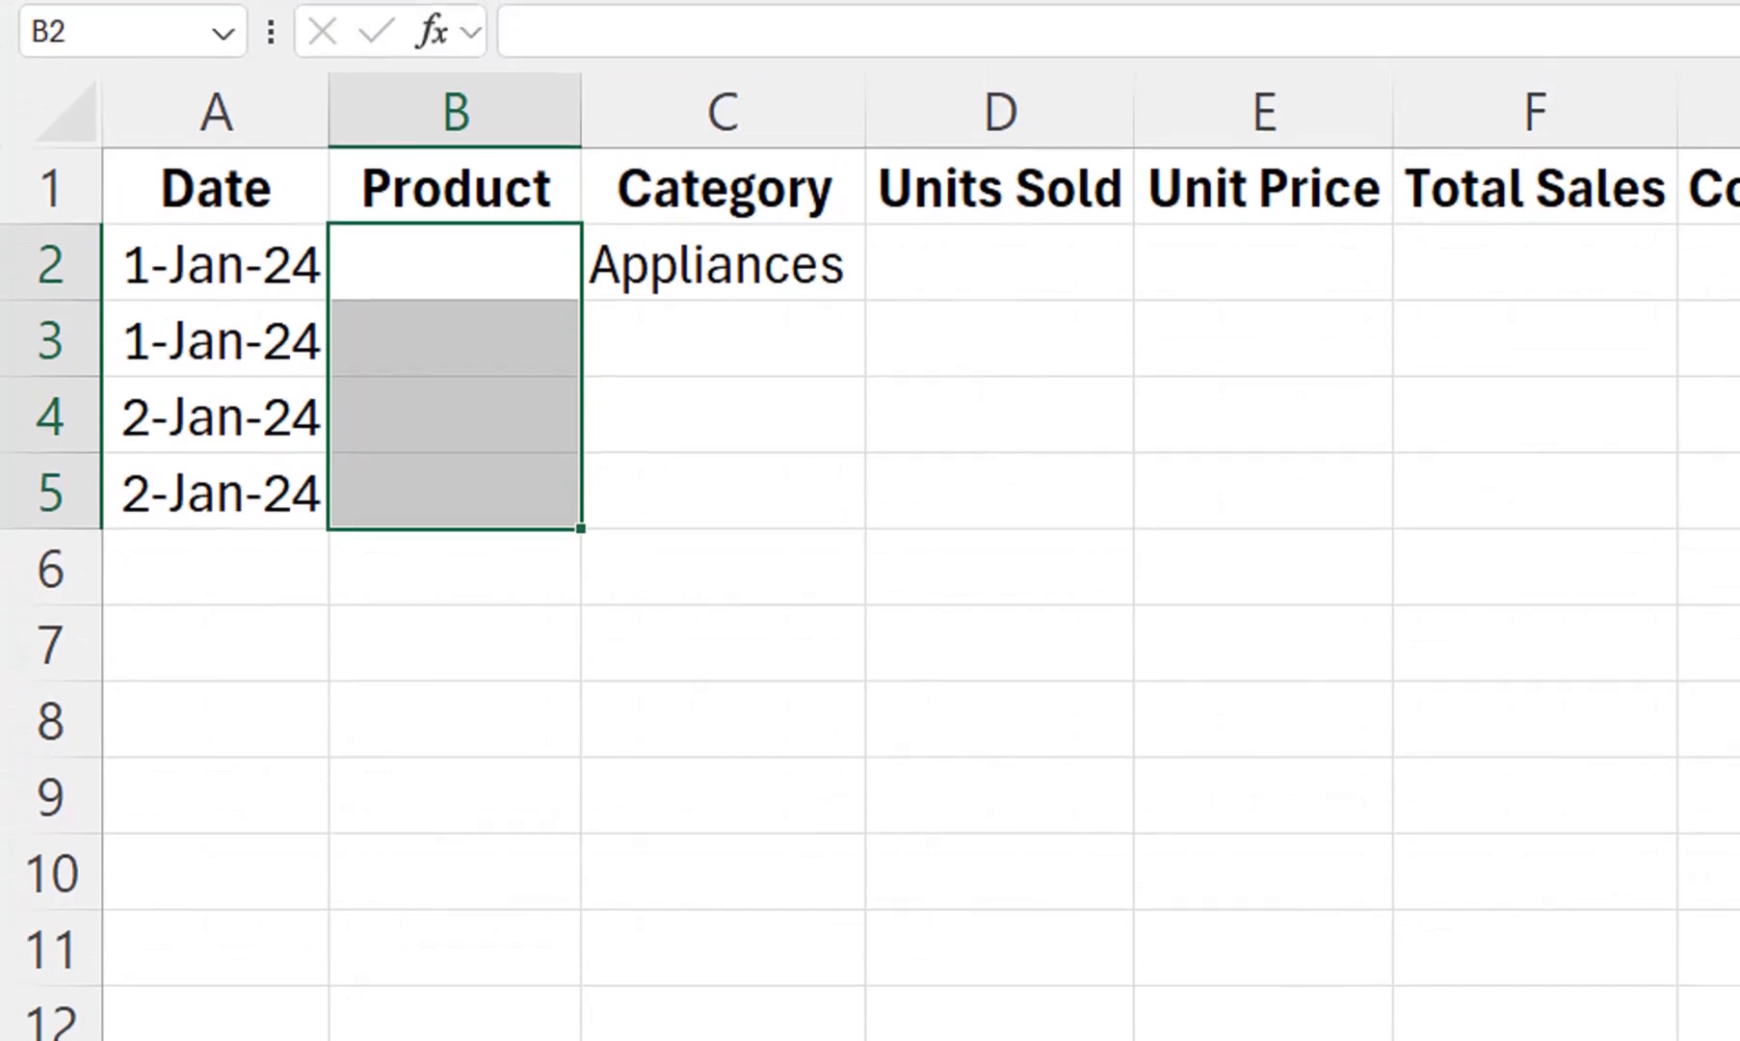
click(454, 205)
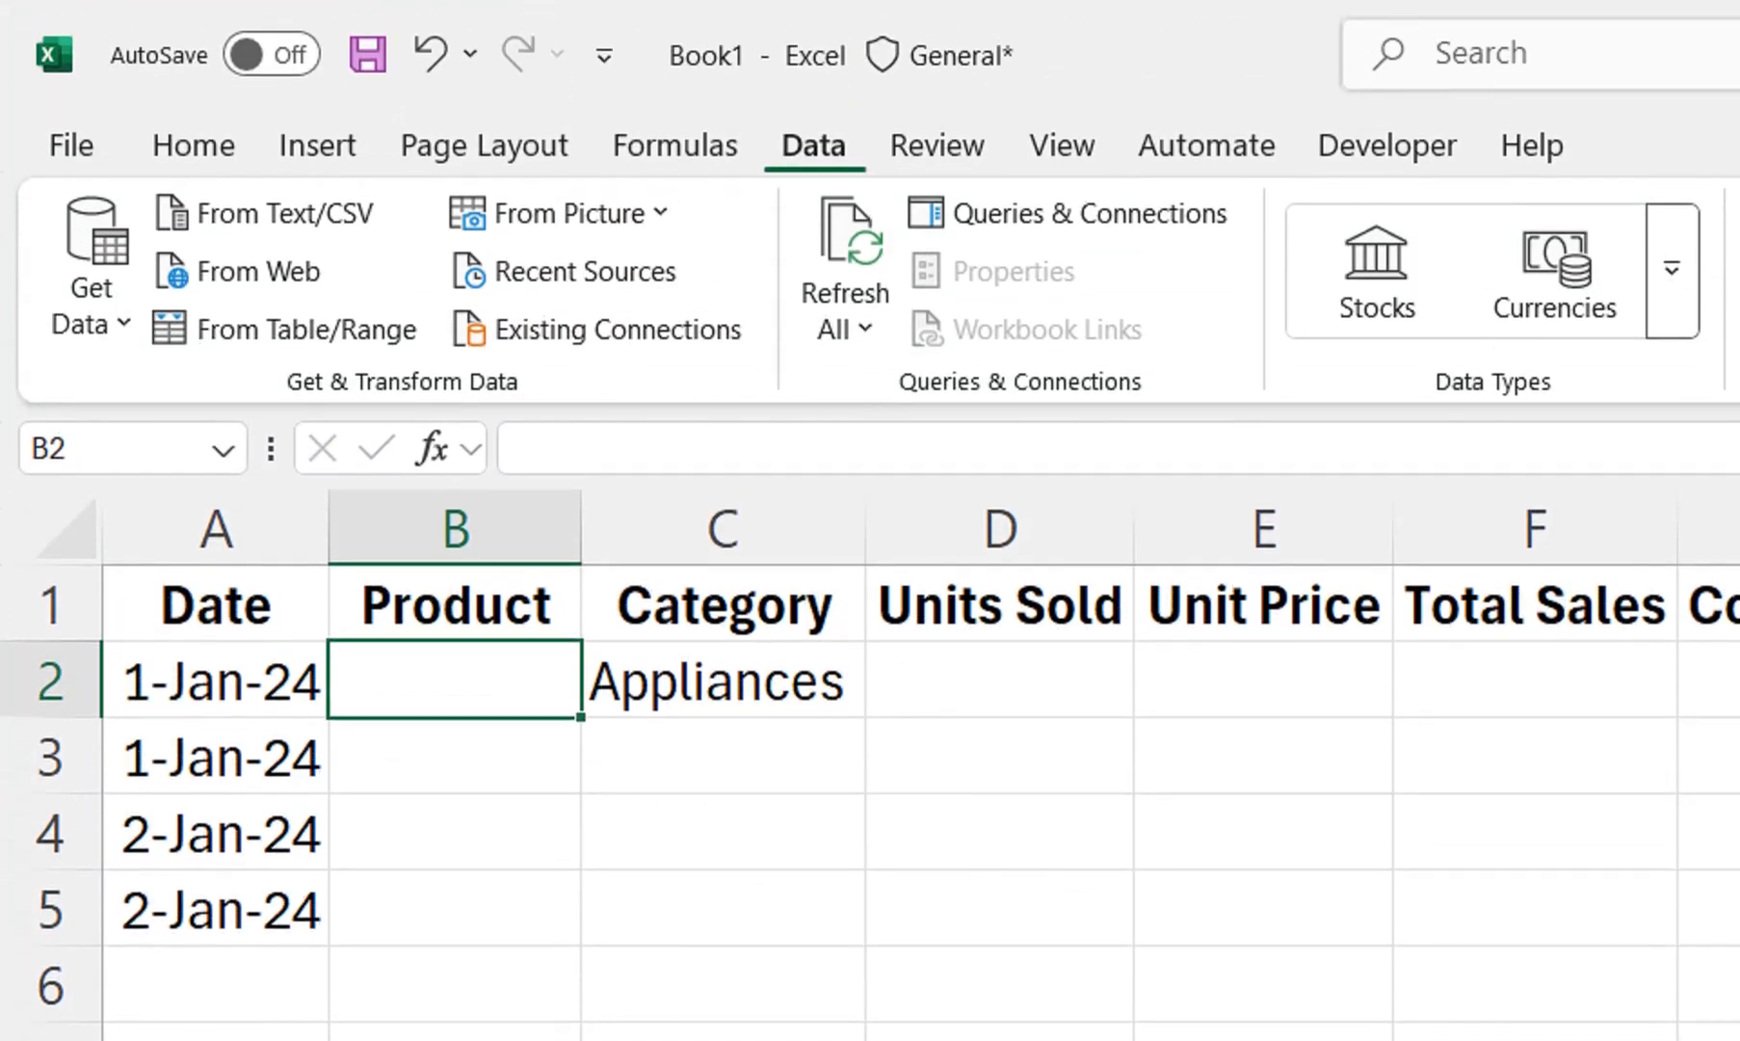
click(1514, 330)
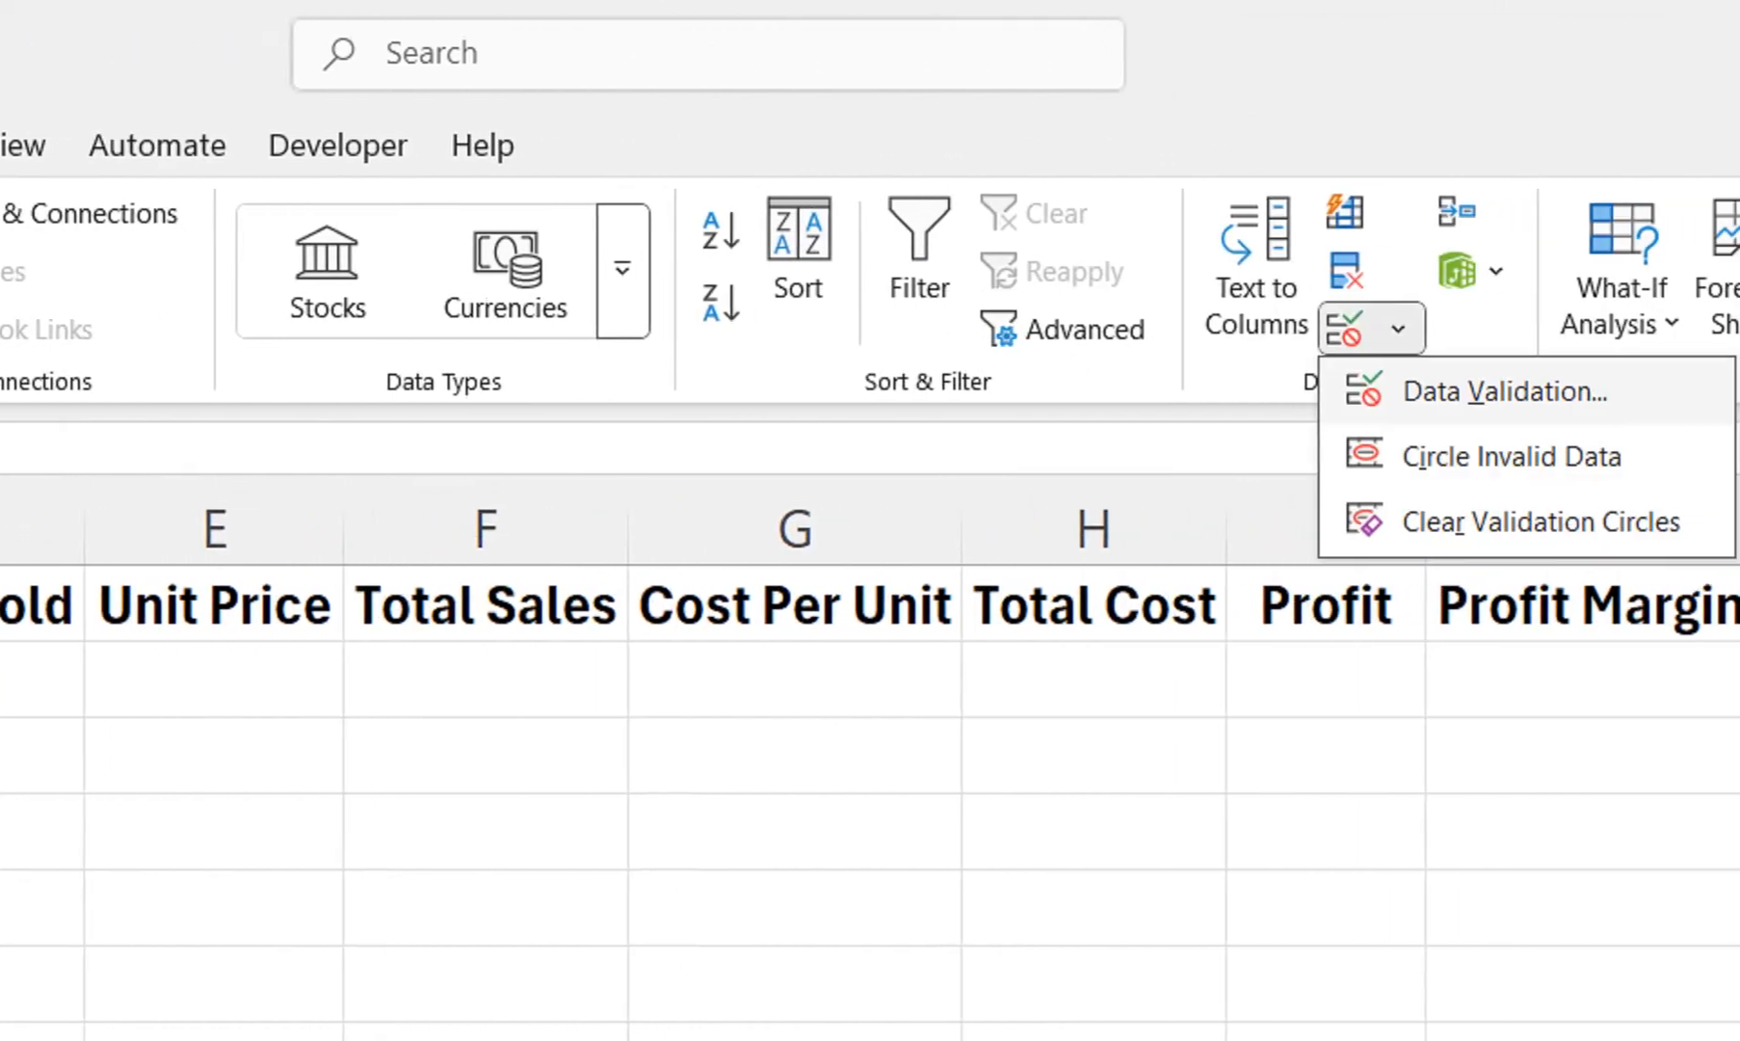
click(1503, 389)
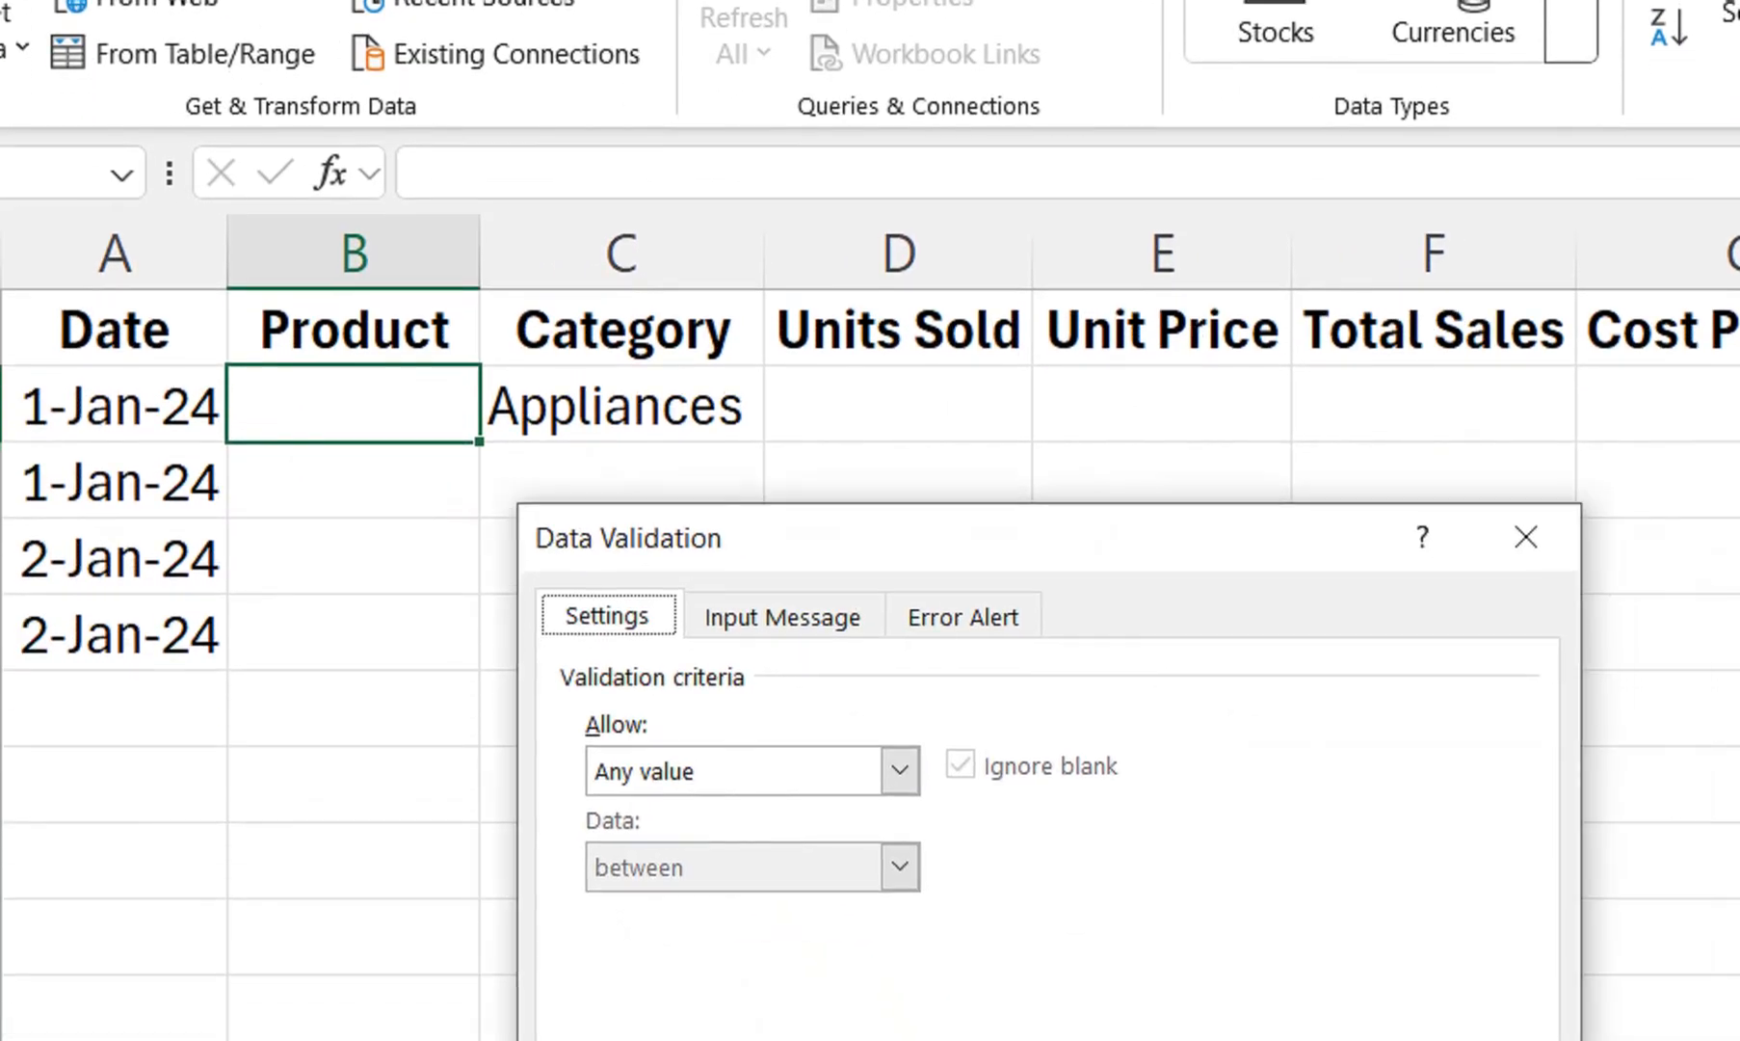
click(878, 756)
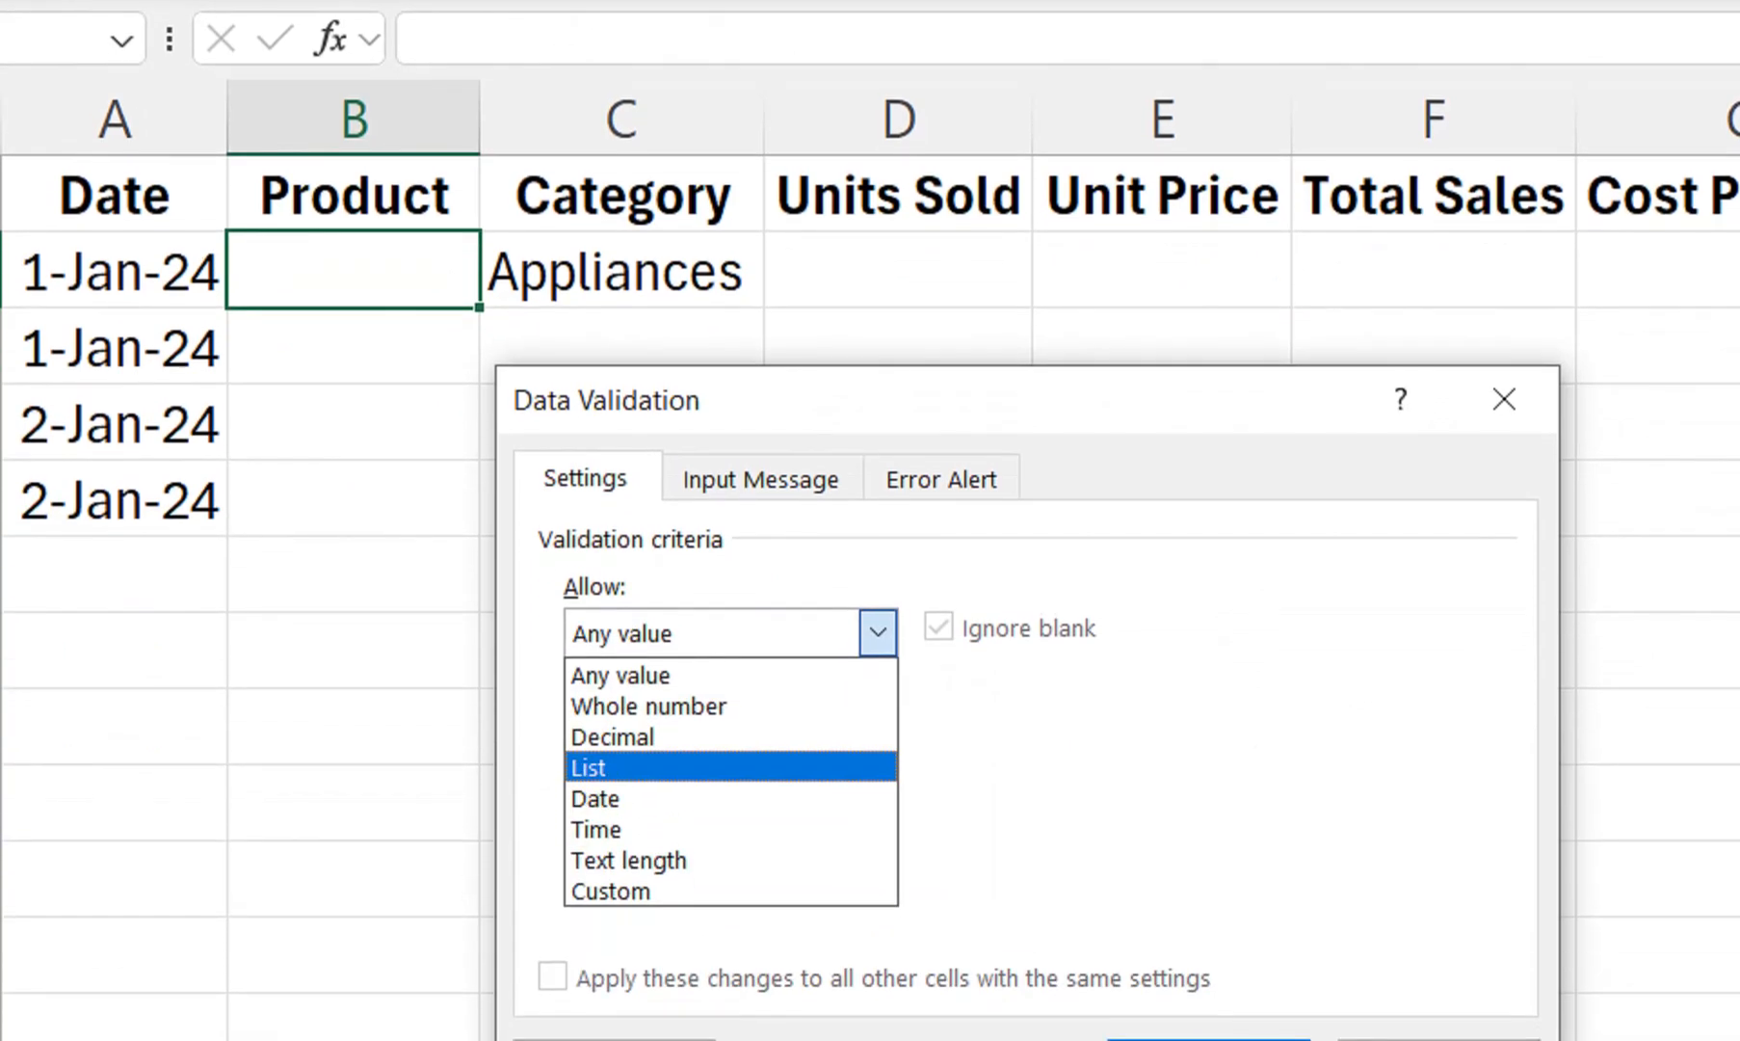
click(674, 767)
Step: Set the validation source for B2 to =indirect(C2) with a relative reference and apply it
click(867, 764)
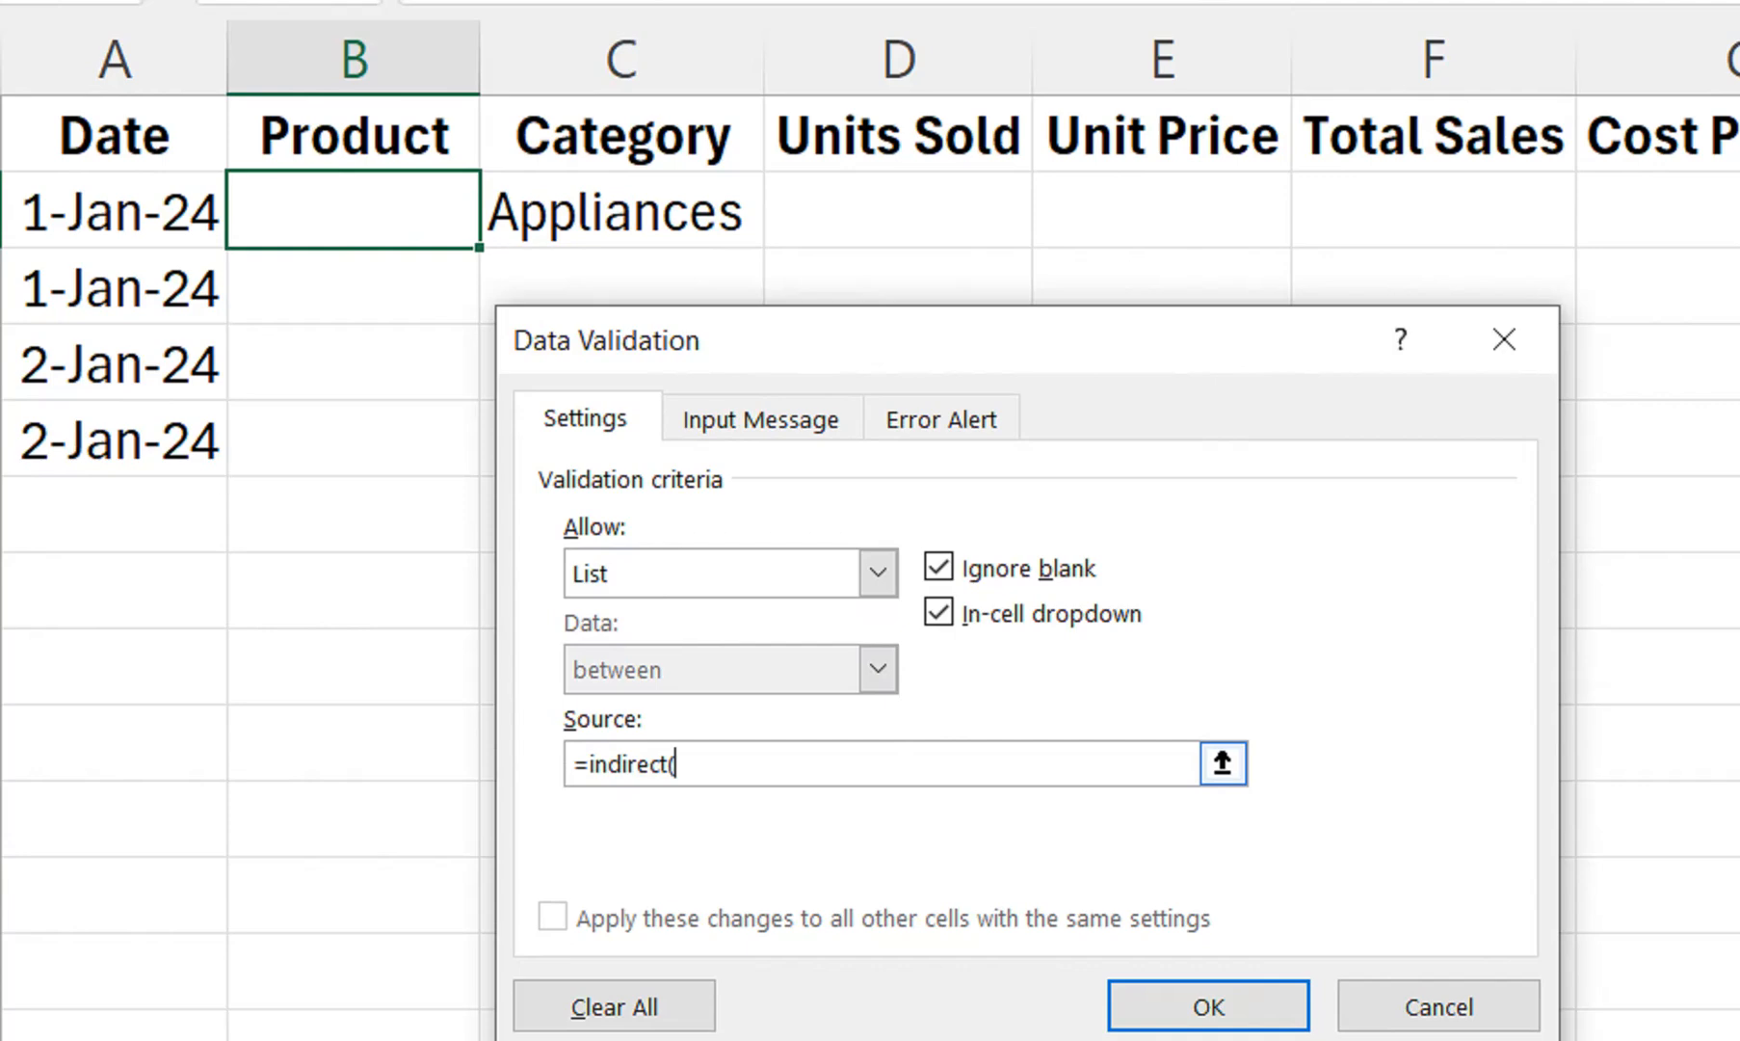
click(636, 212)
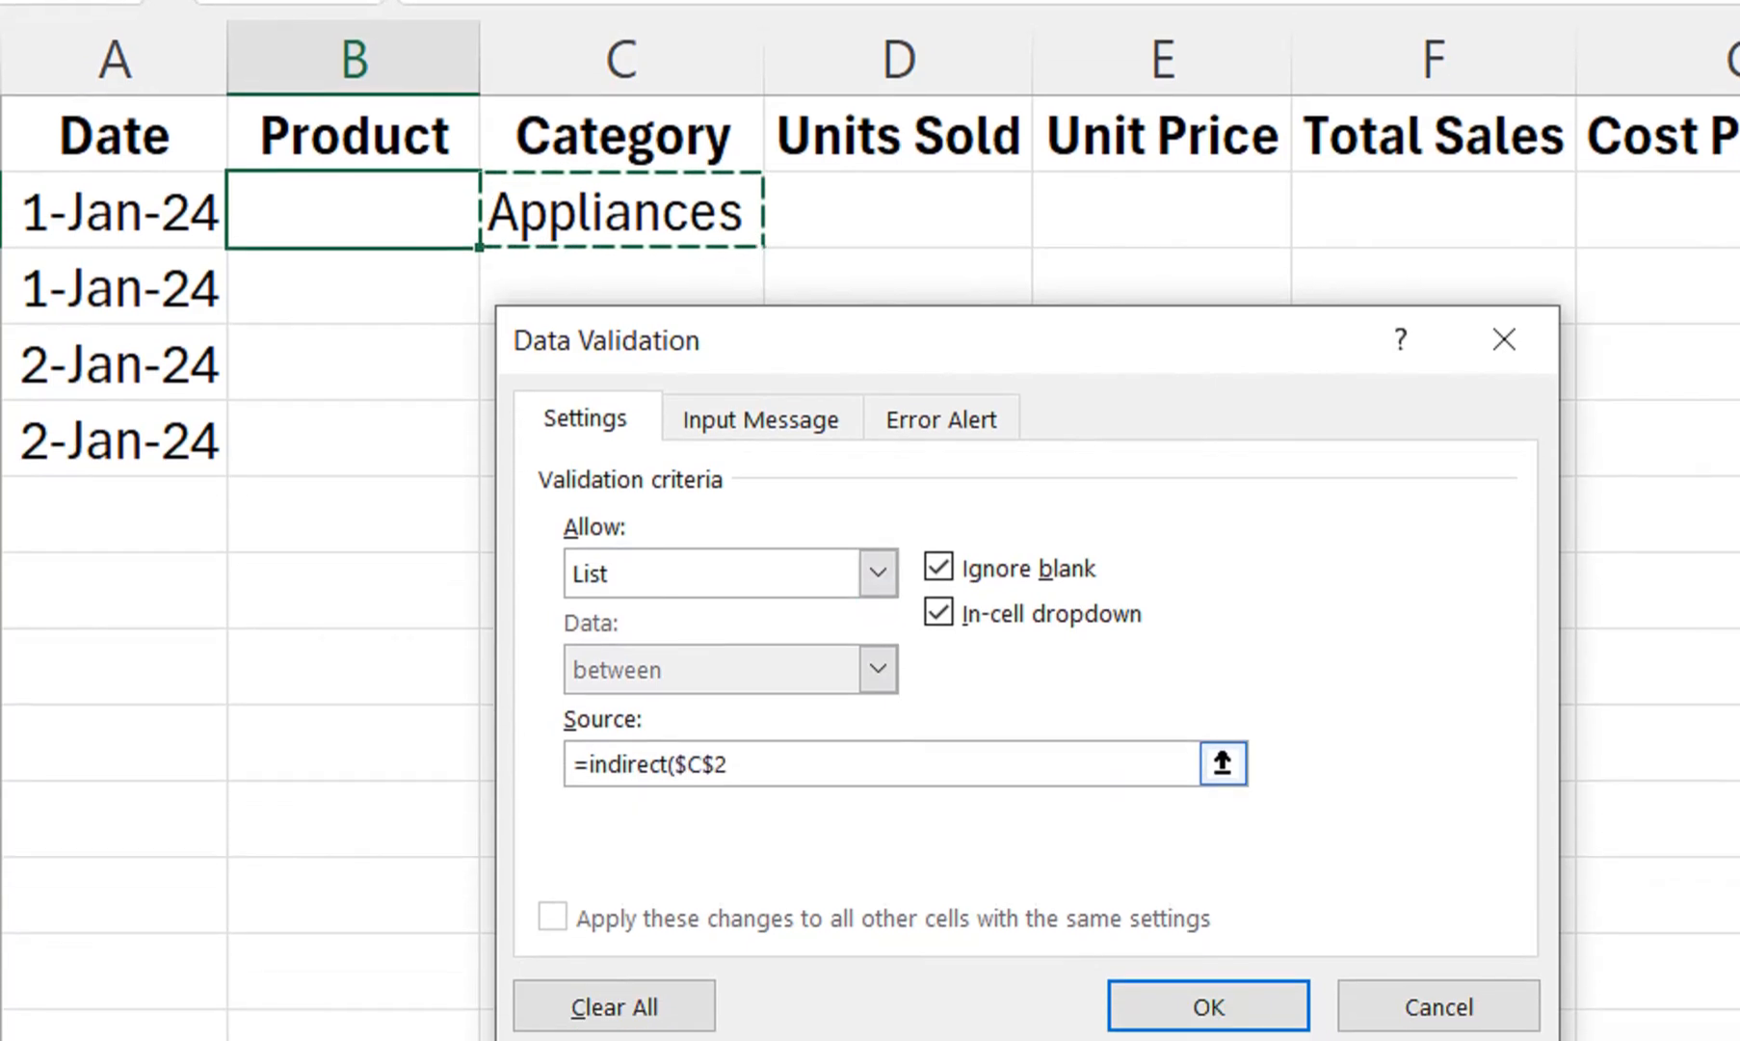
click(716, 764)
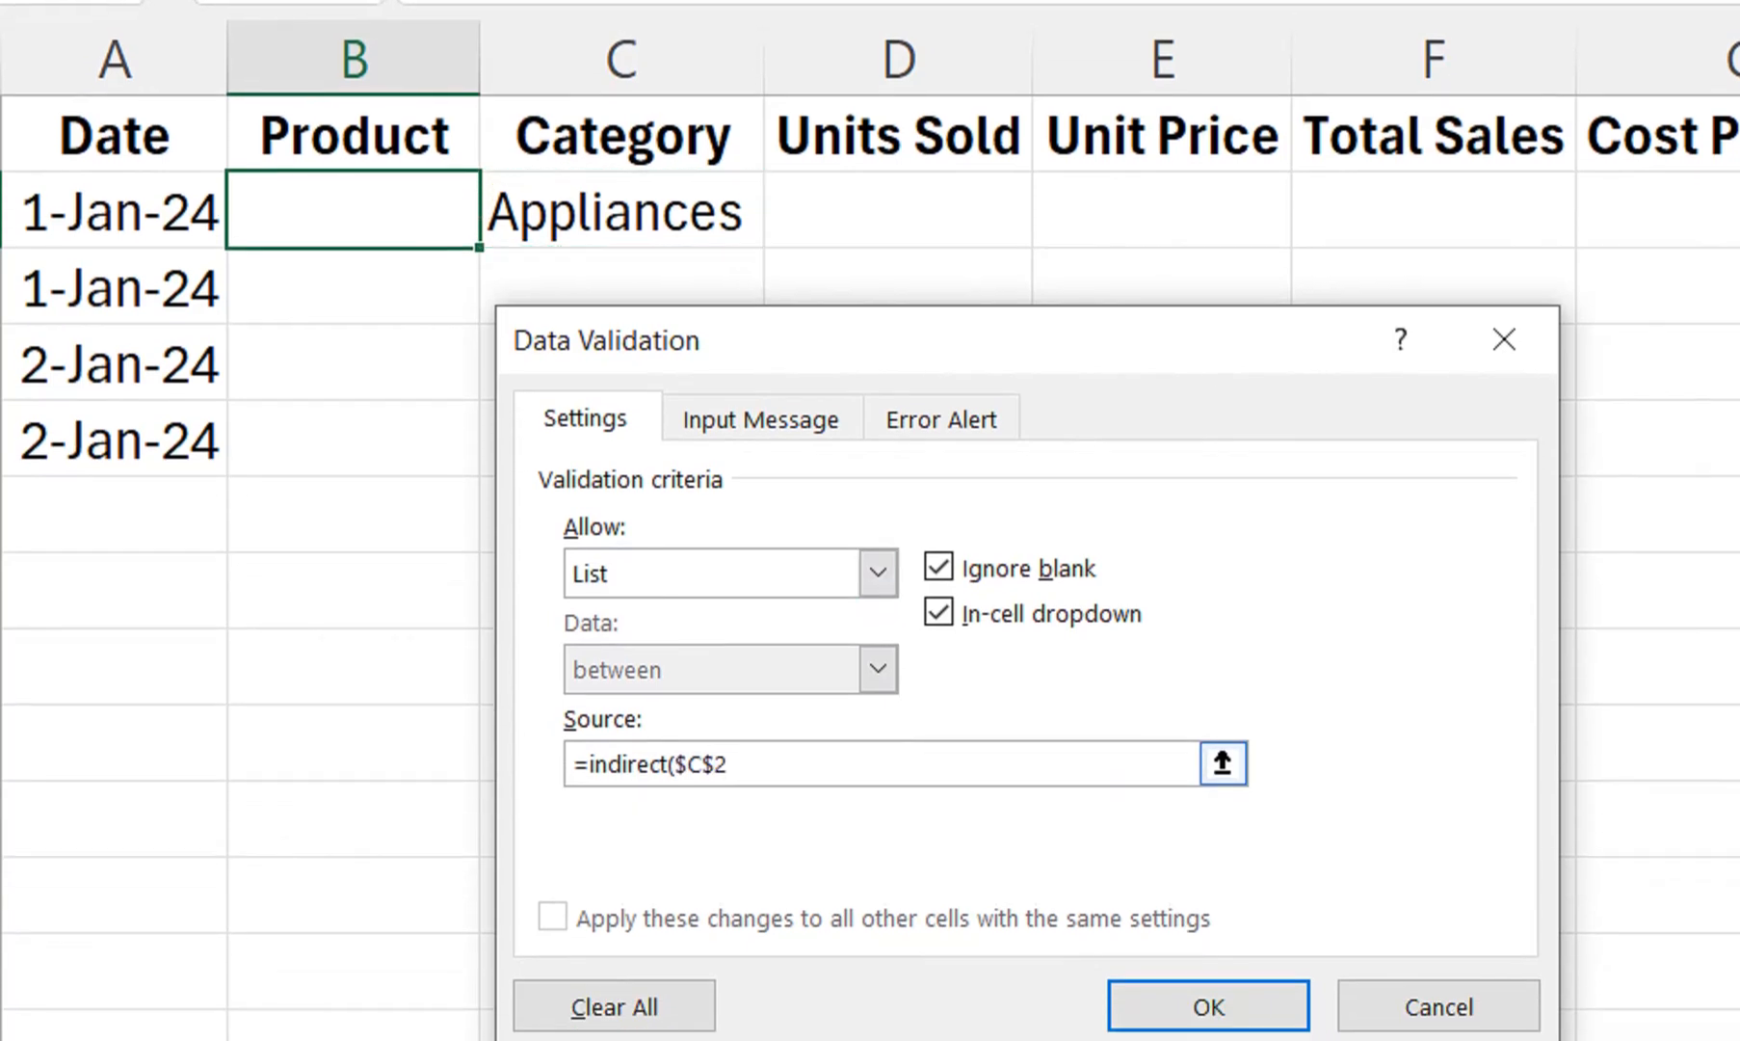
key(BackSpace)
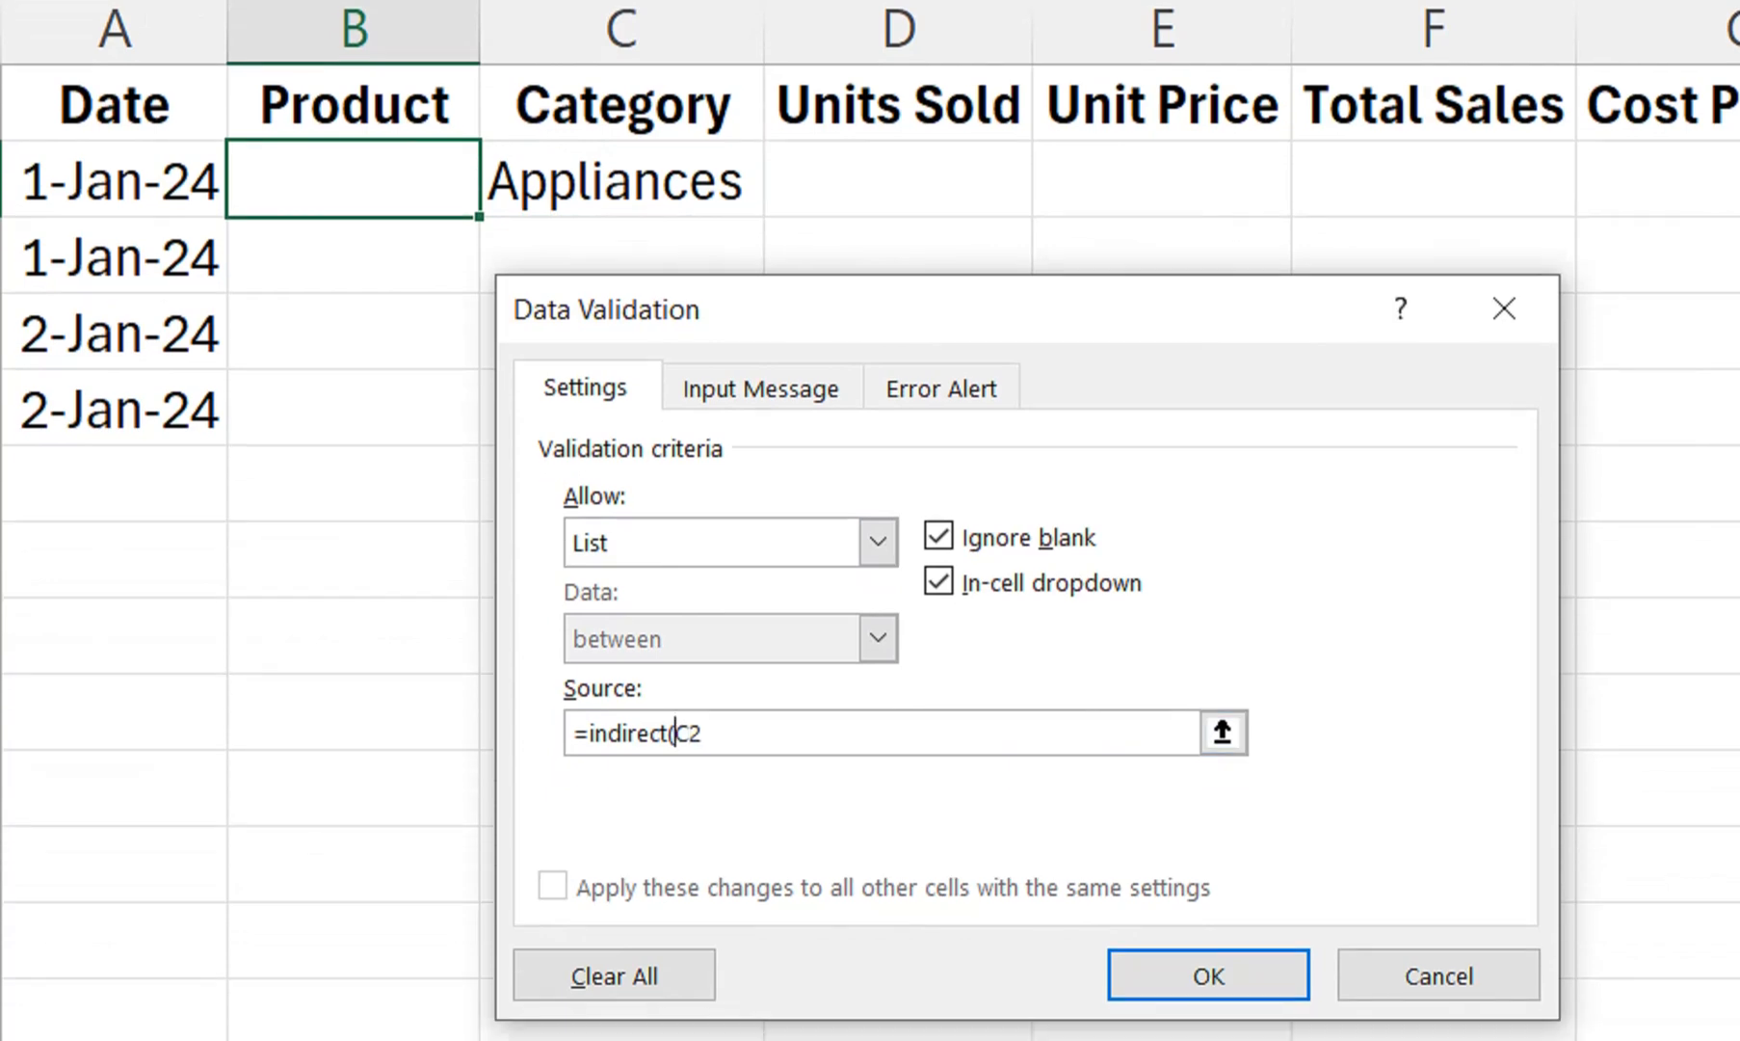
text())
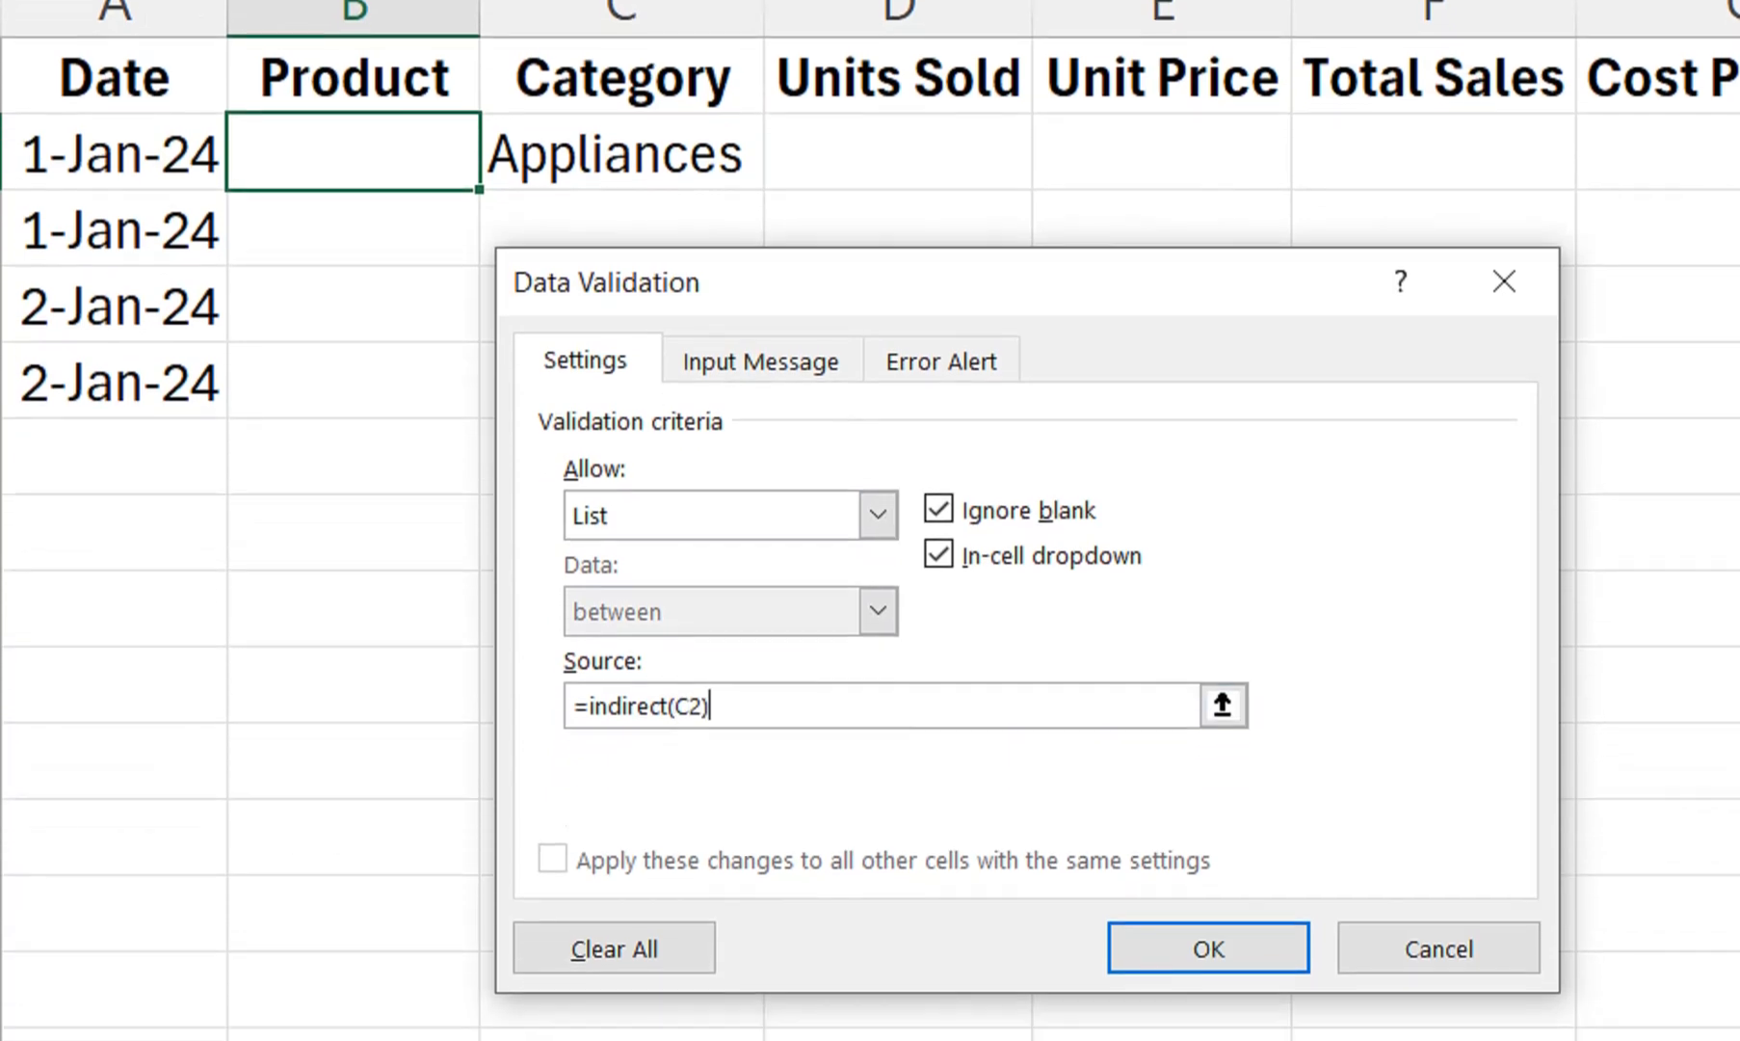
key(Return)
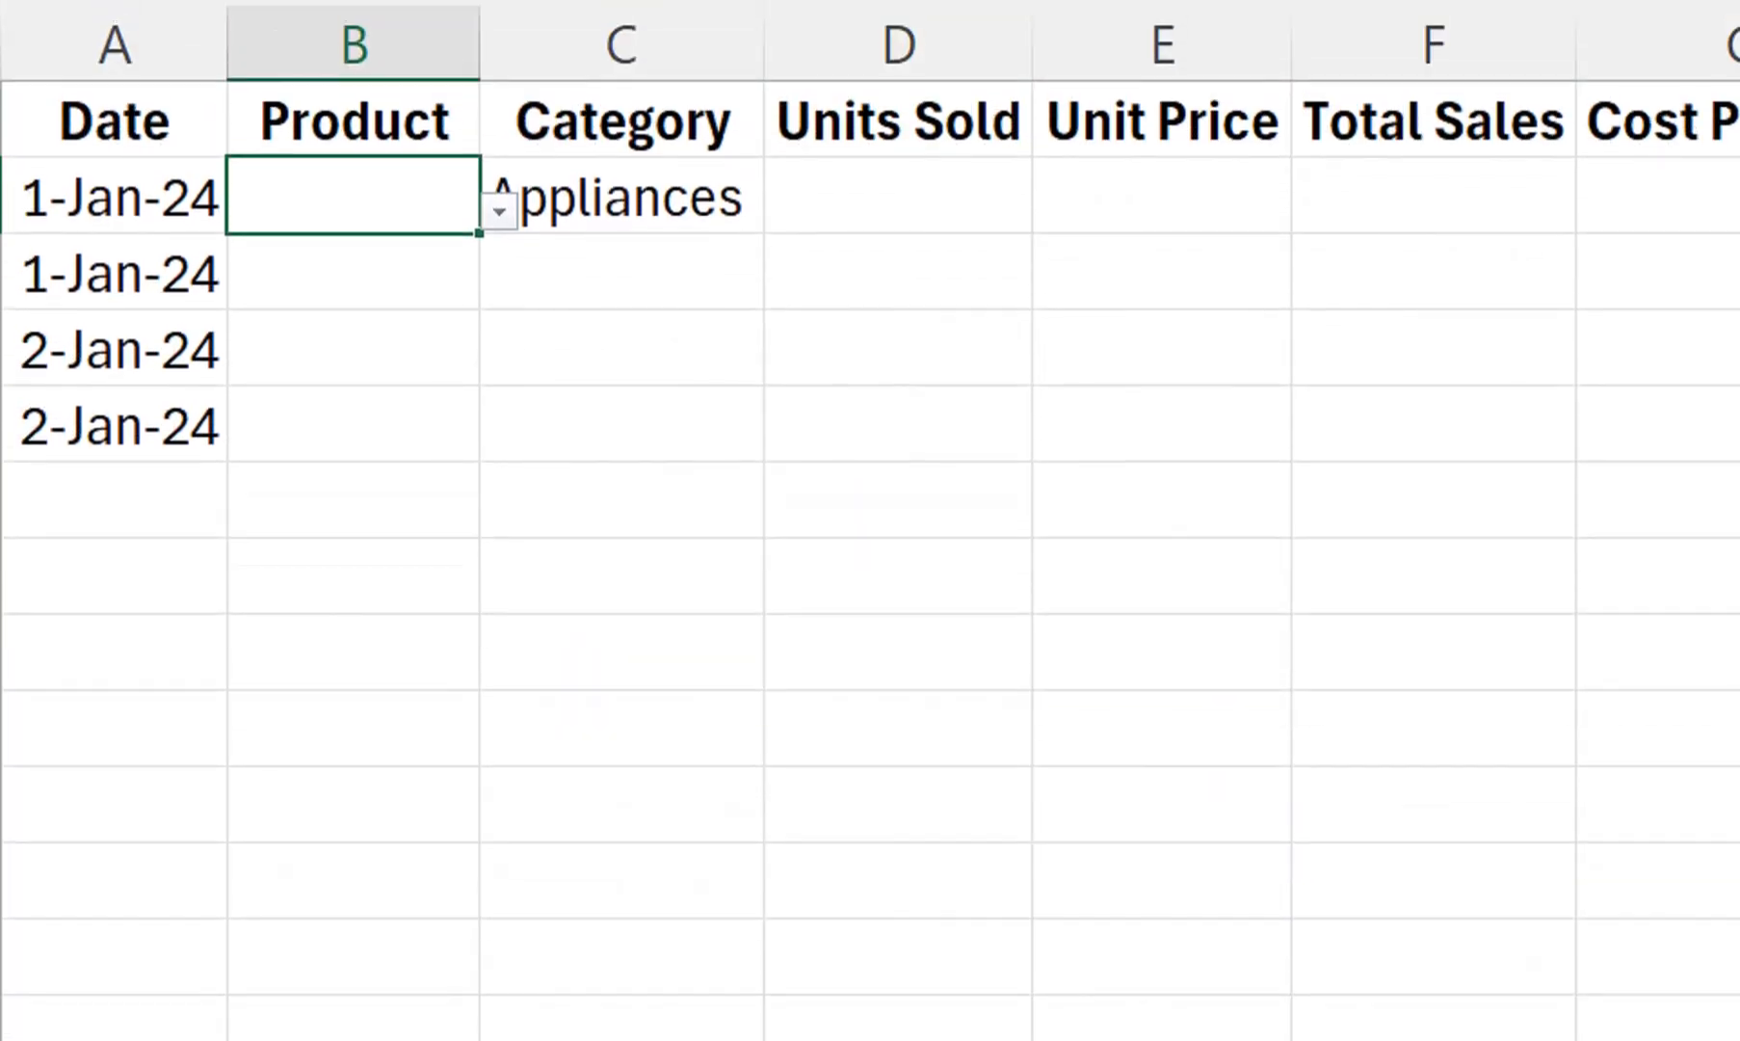
Step: Choose Refrigerator from the dropdown in B2 and autofit the width of the Product column
key(alt+Down)
key(Down)
key(Return)
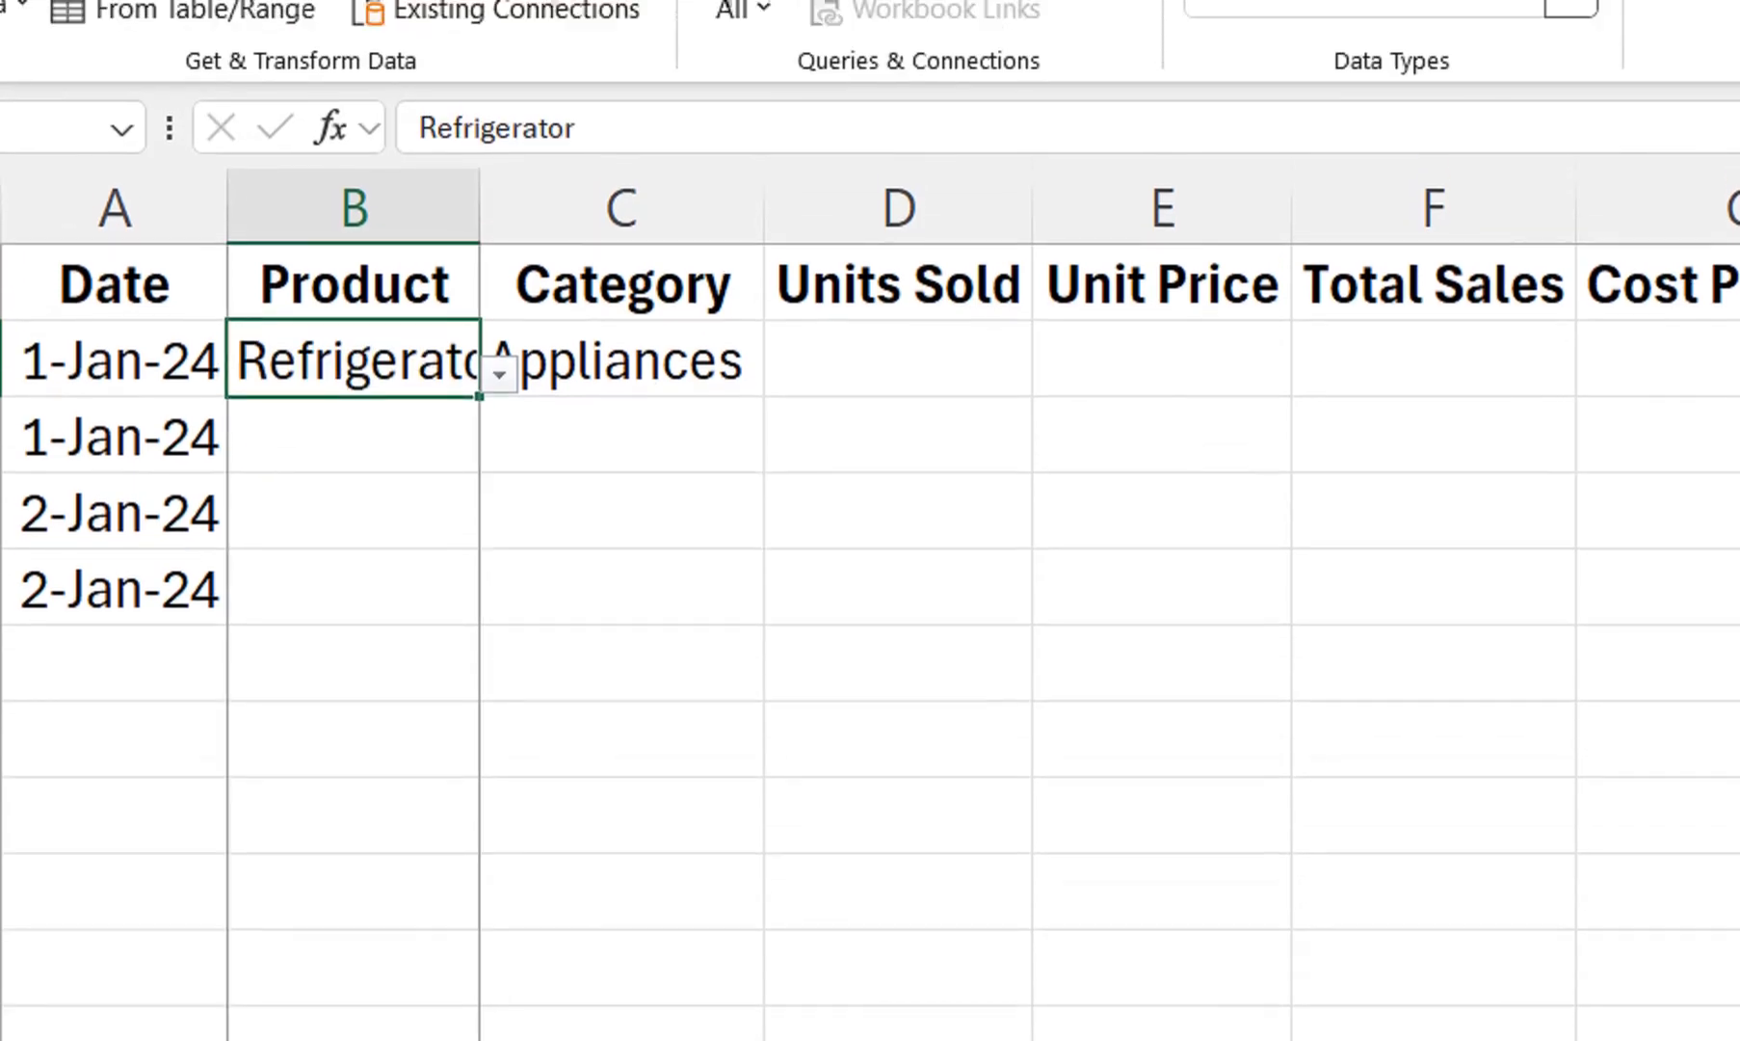
key(alt+h)
key(o)
key(i)
Step: Copy C2 and paste only its data validation onto the Category cells C3:C9
click(668, 314)
key(Up)
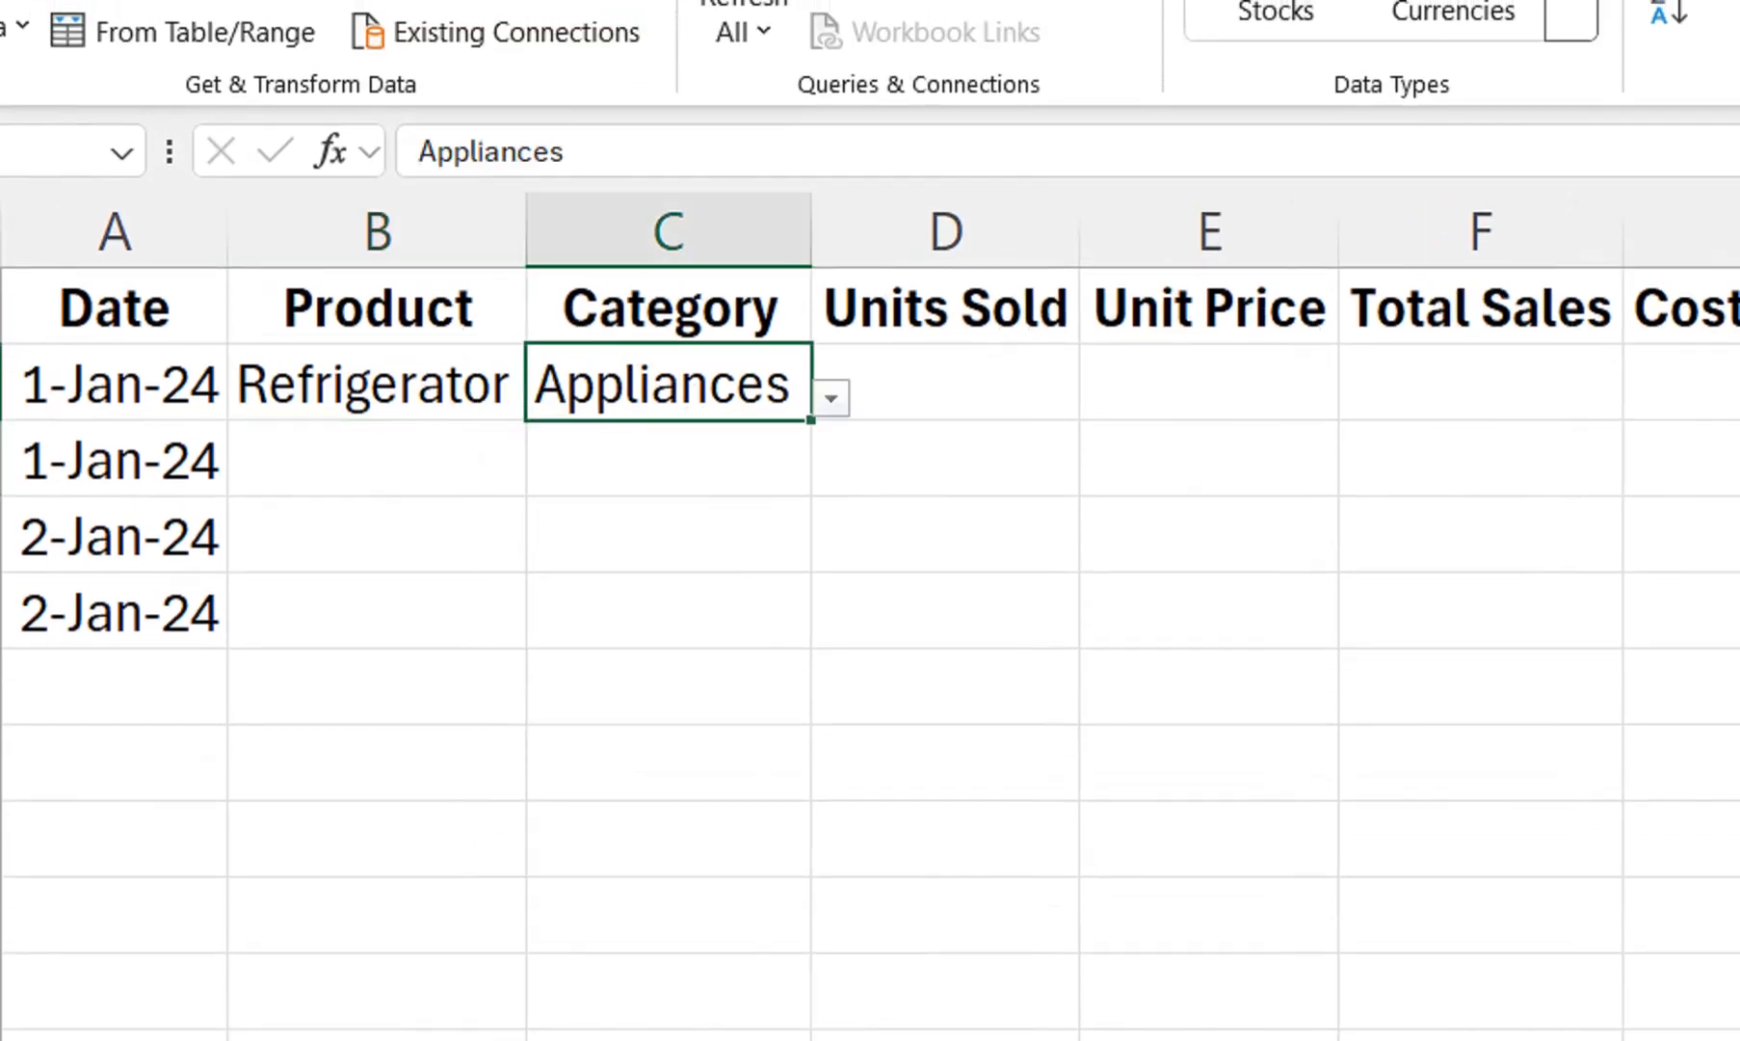
key(ctrl+c)
key(Down)
key(shift+Down)
key(shift+Down)
key(shift+Down)
key(shift+Down)
key(shift+Down)
key(shift+Down)
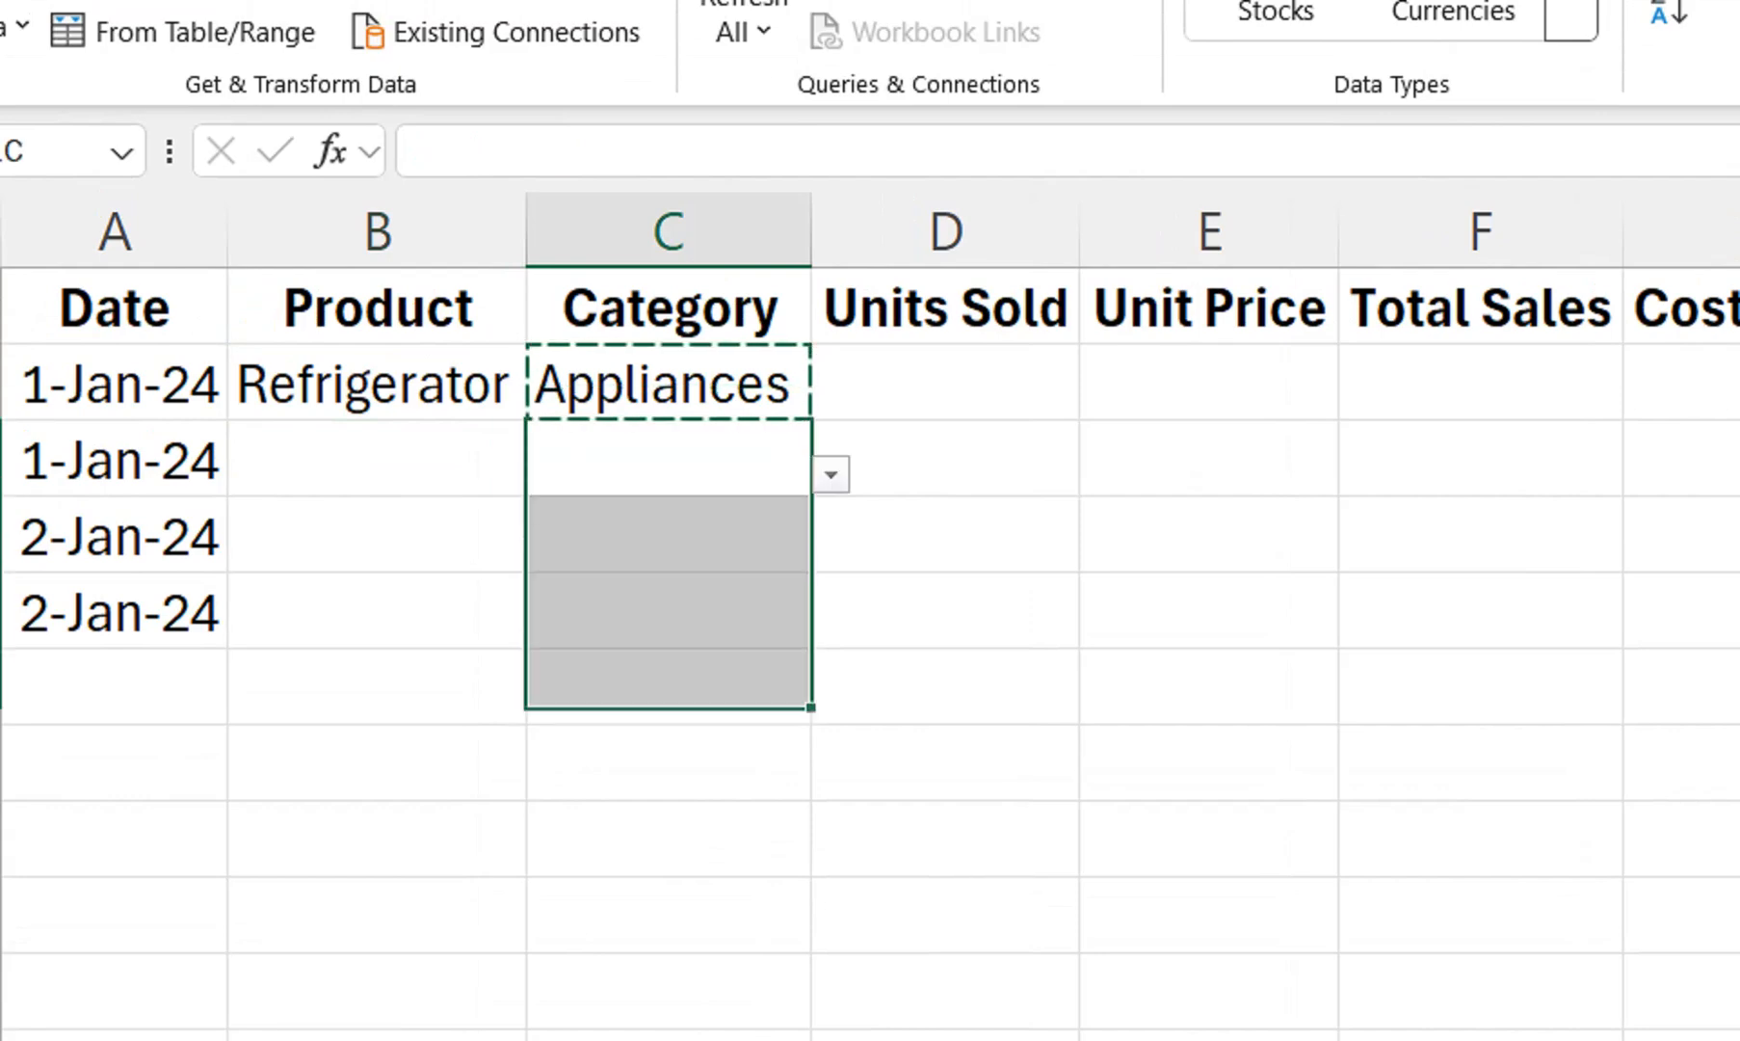
key(ctrl+alt+v)
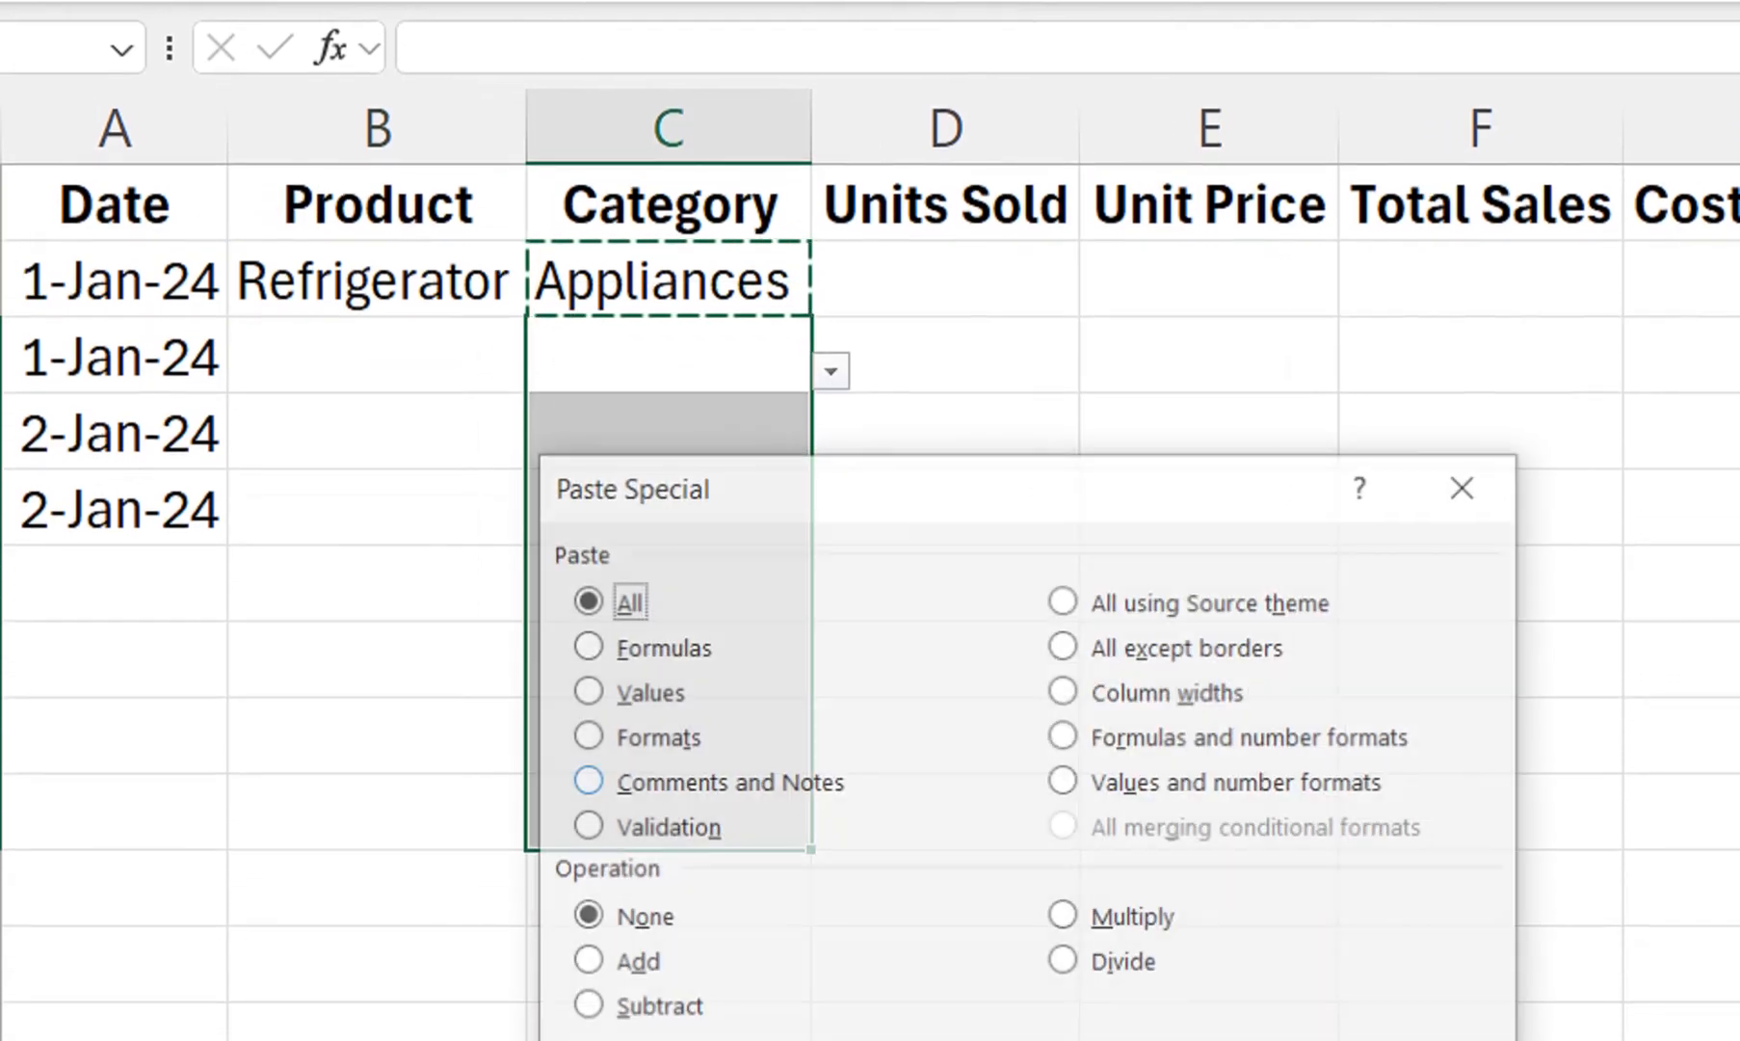
key(n)
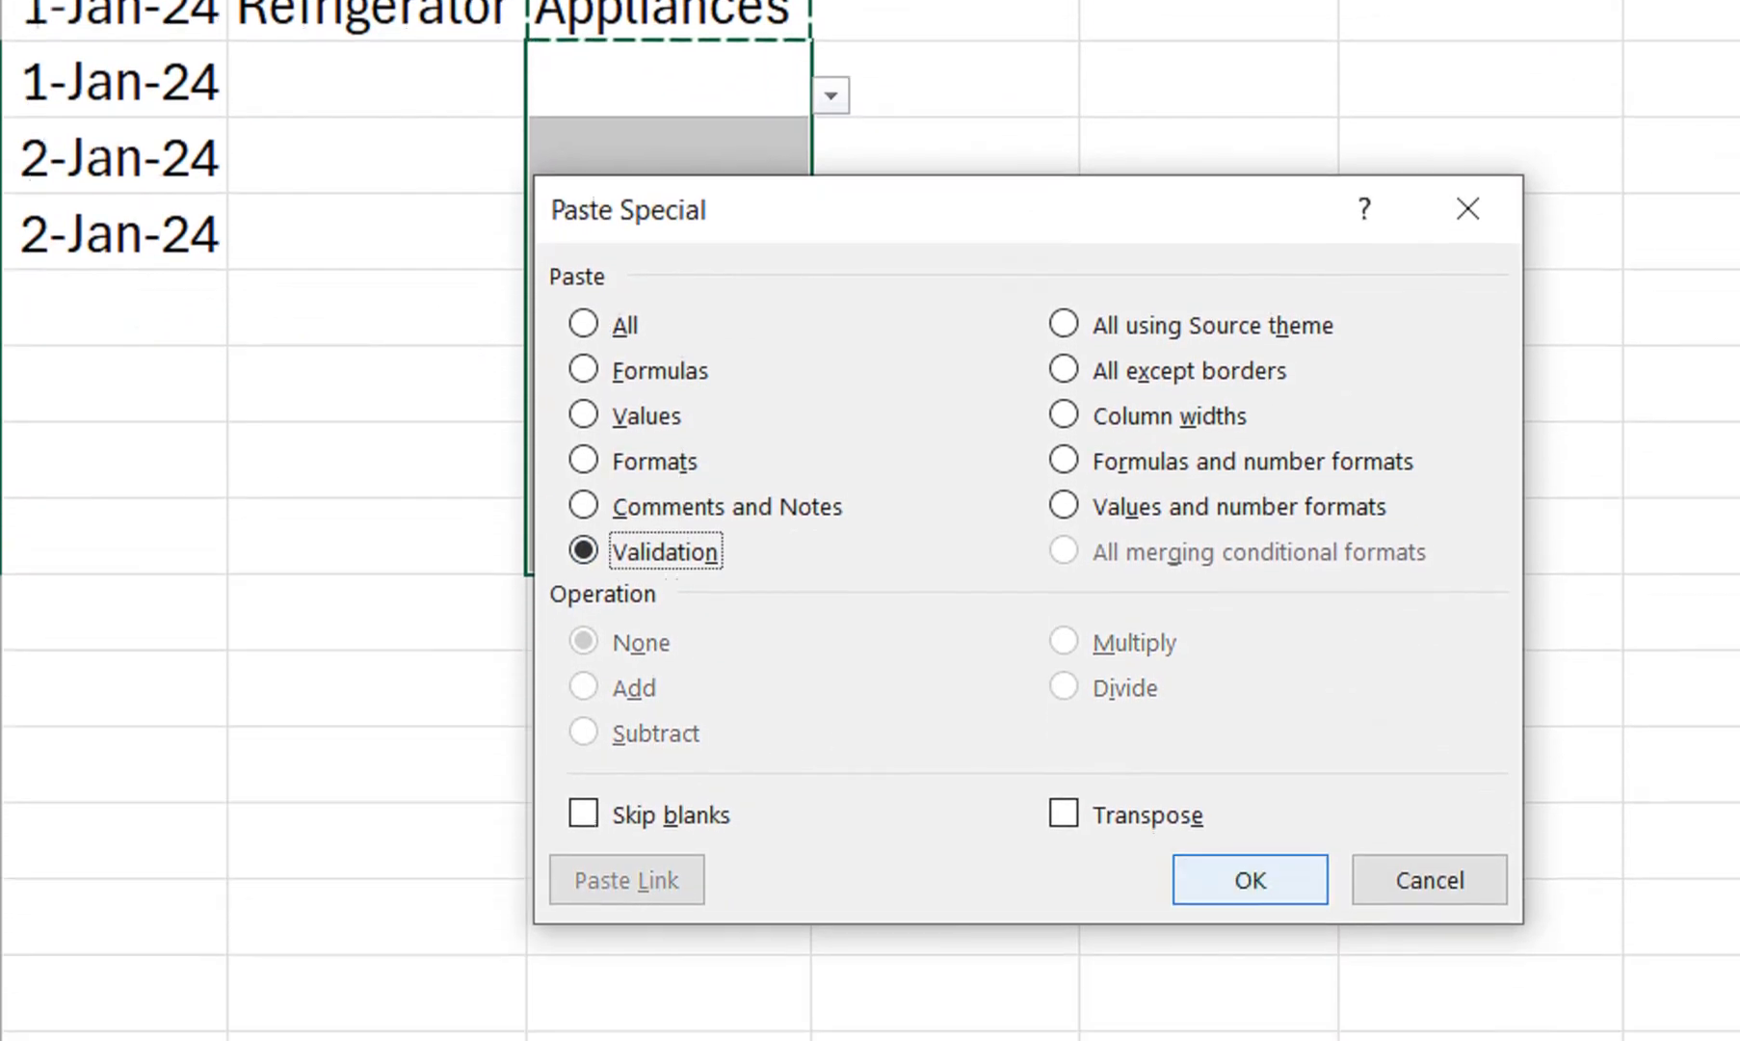
key(Return)
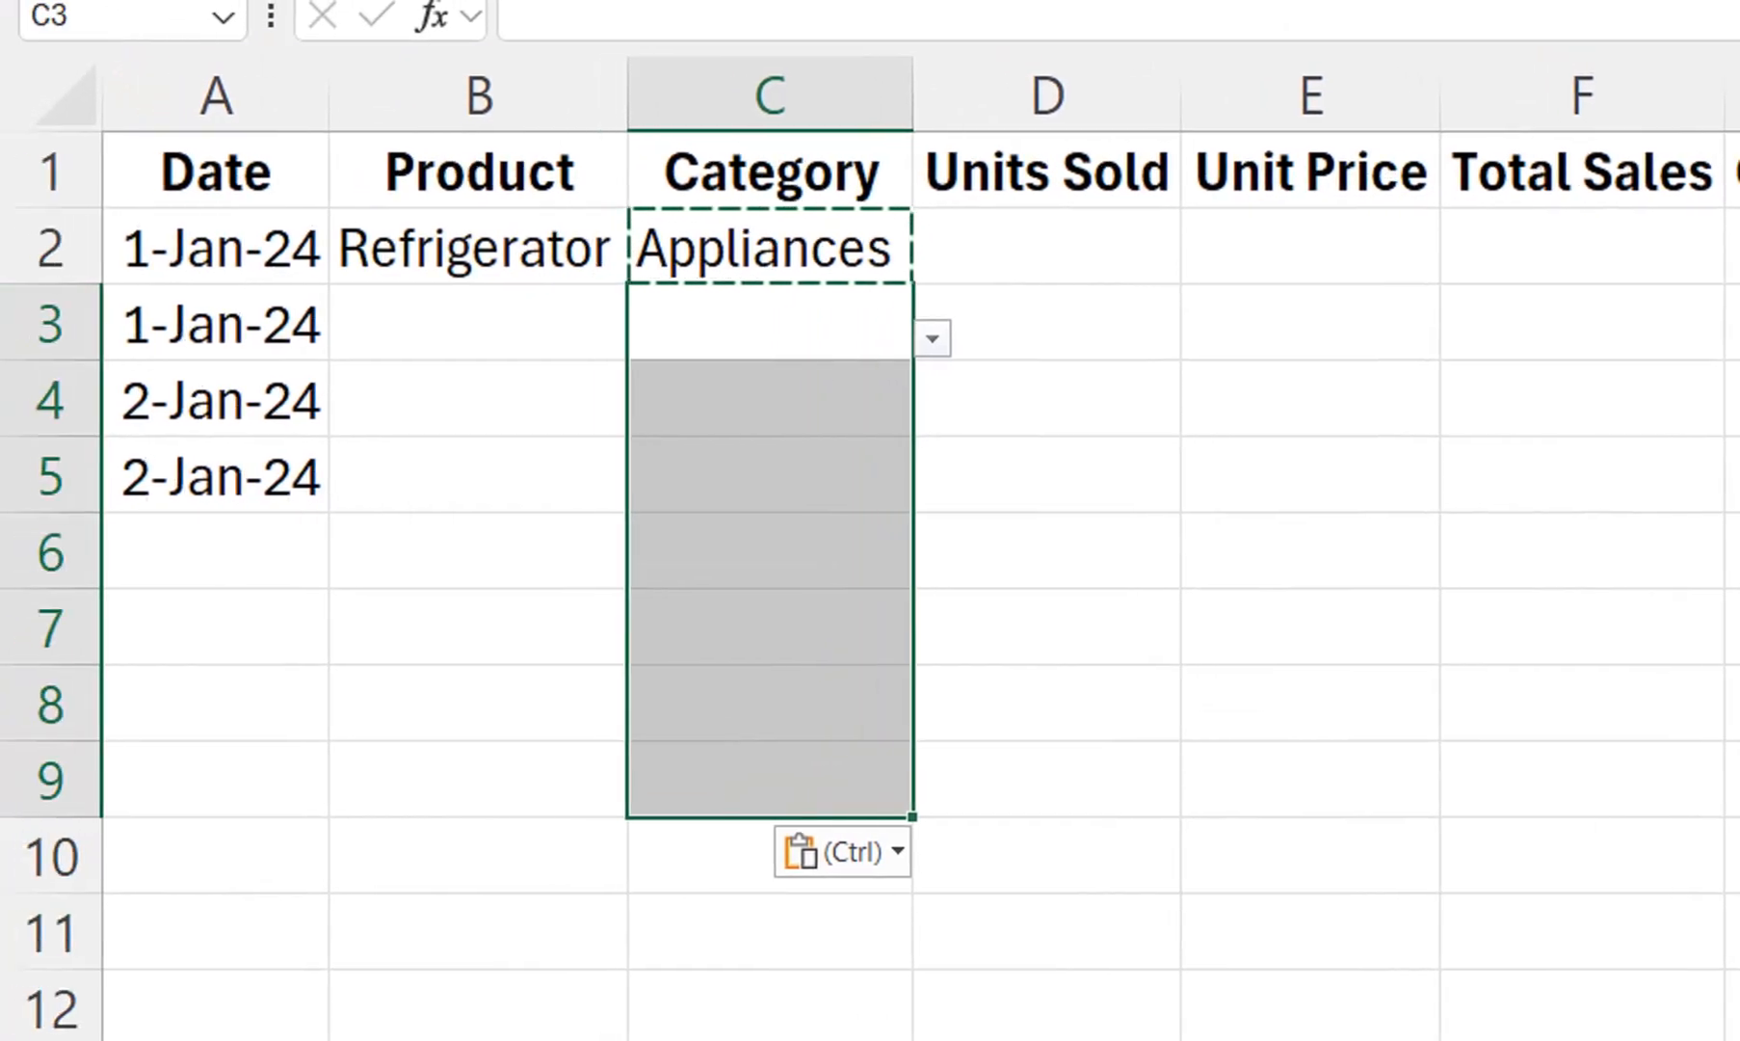
Step: Choose Furniture from the dropdown as the category in C3
click(216, 476)
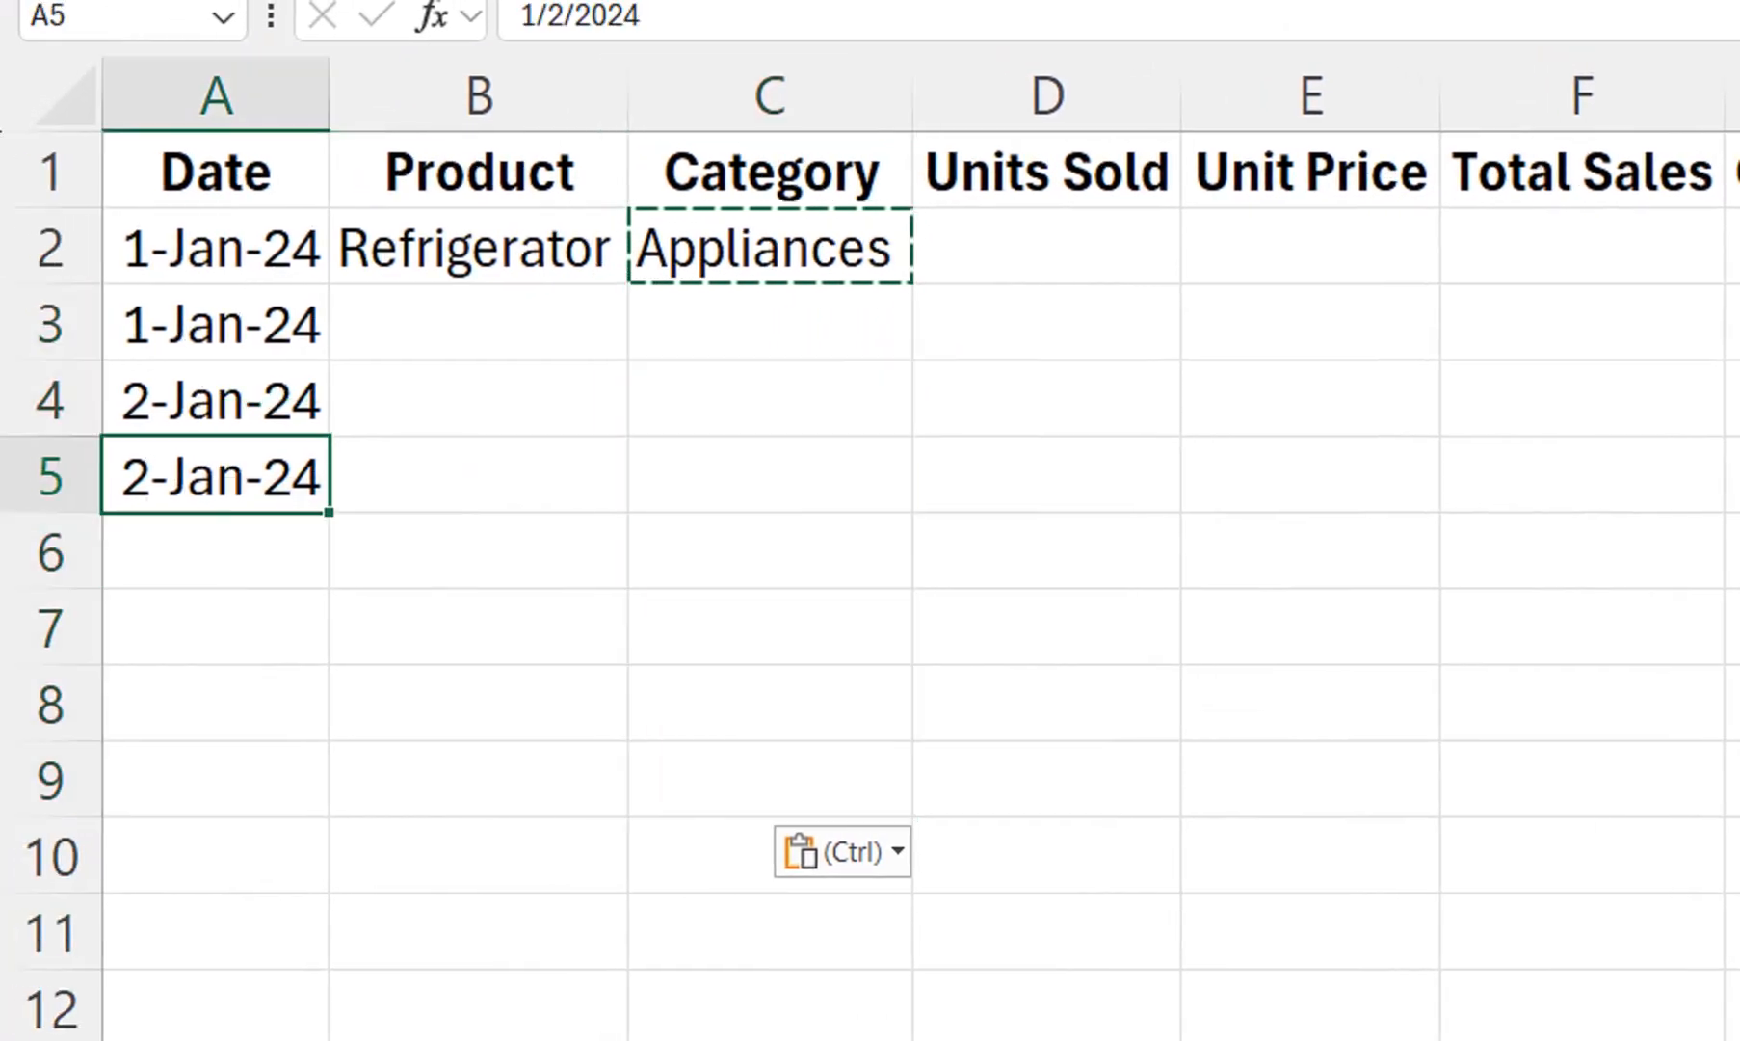
click(769, 321)
key(alt+Down)
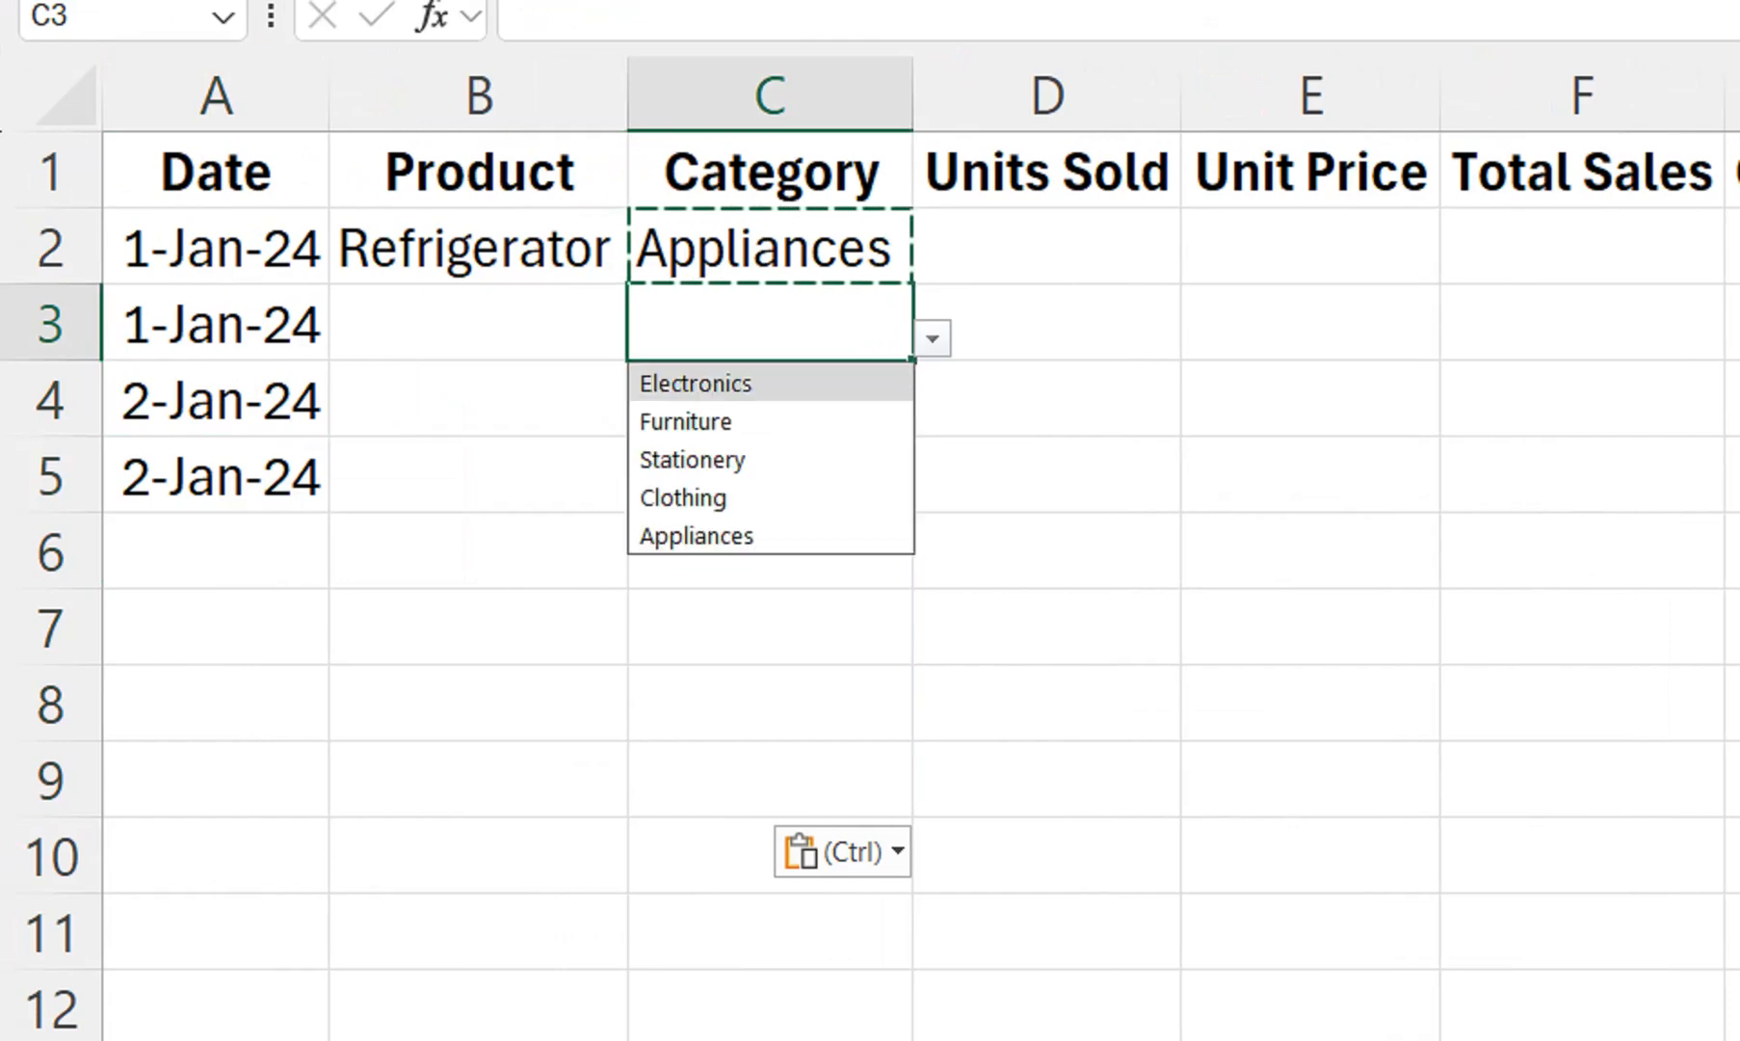
click(478, 321)
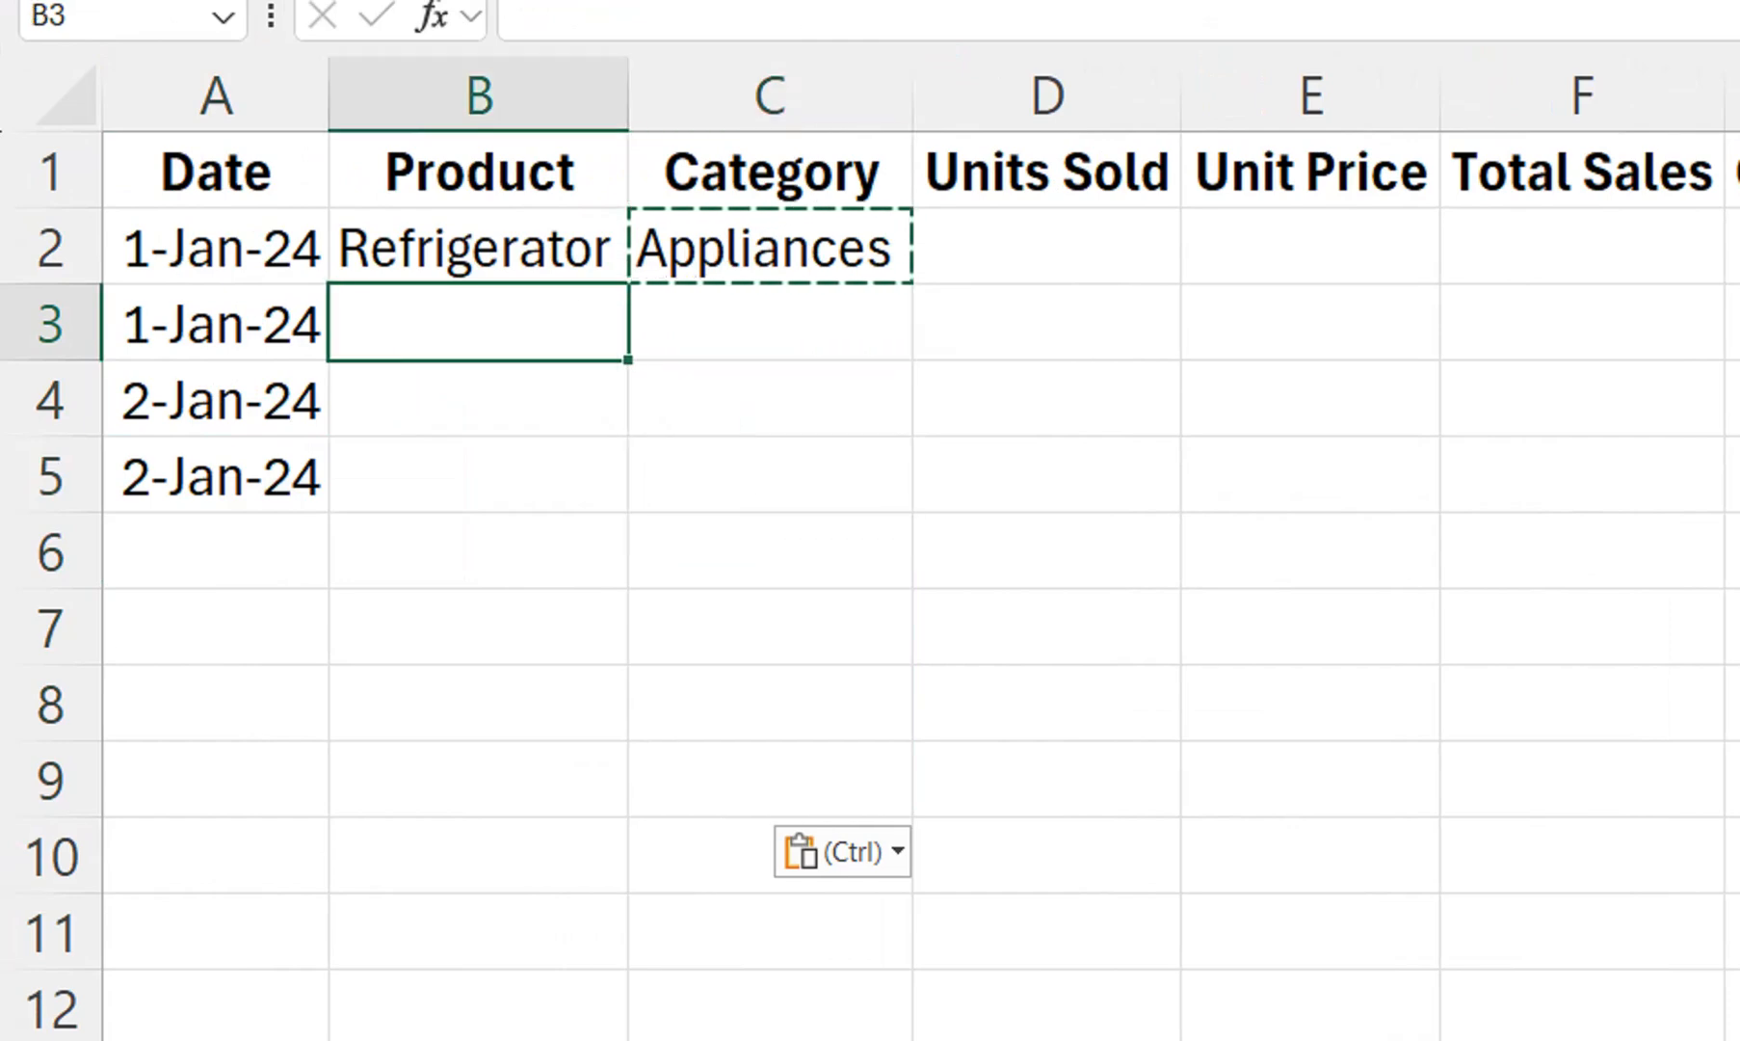
click(769, 322)
key(alt+Down)
click(679, 420)
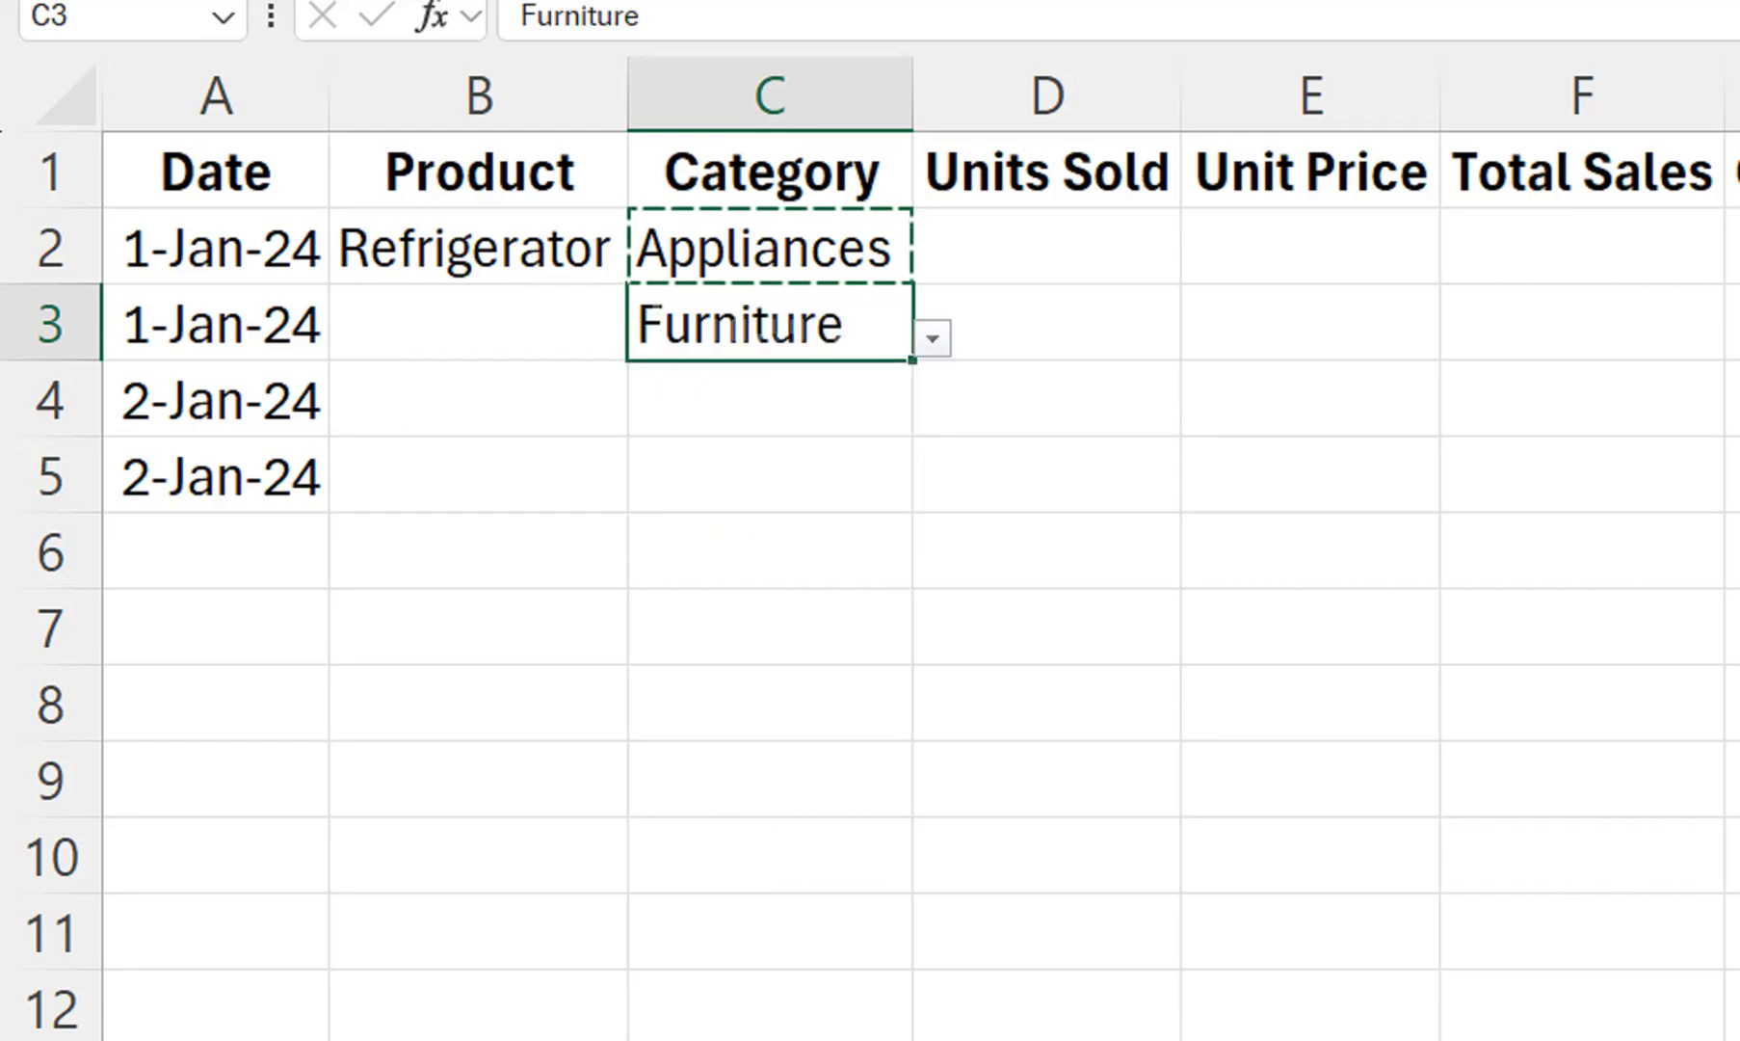
Step: Choose Electronics as the category in C4 and Clothing in C5 from their dropdowns
click(769, 398)
key(alt+Down)
key(Escape)
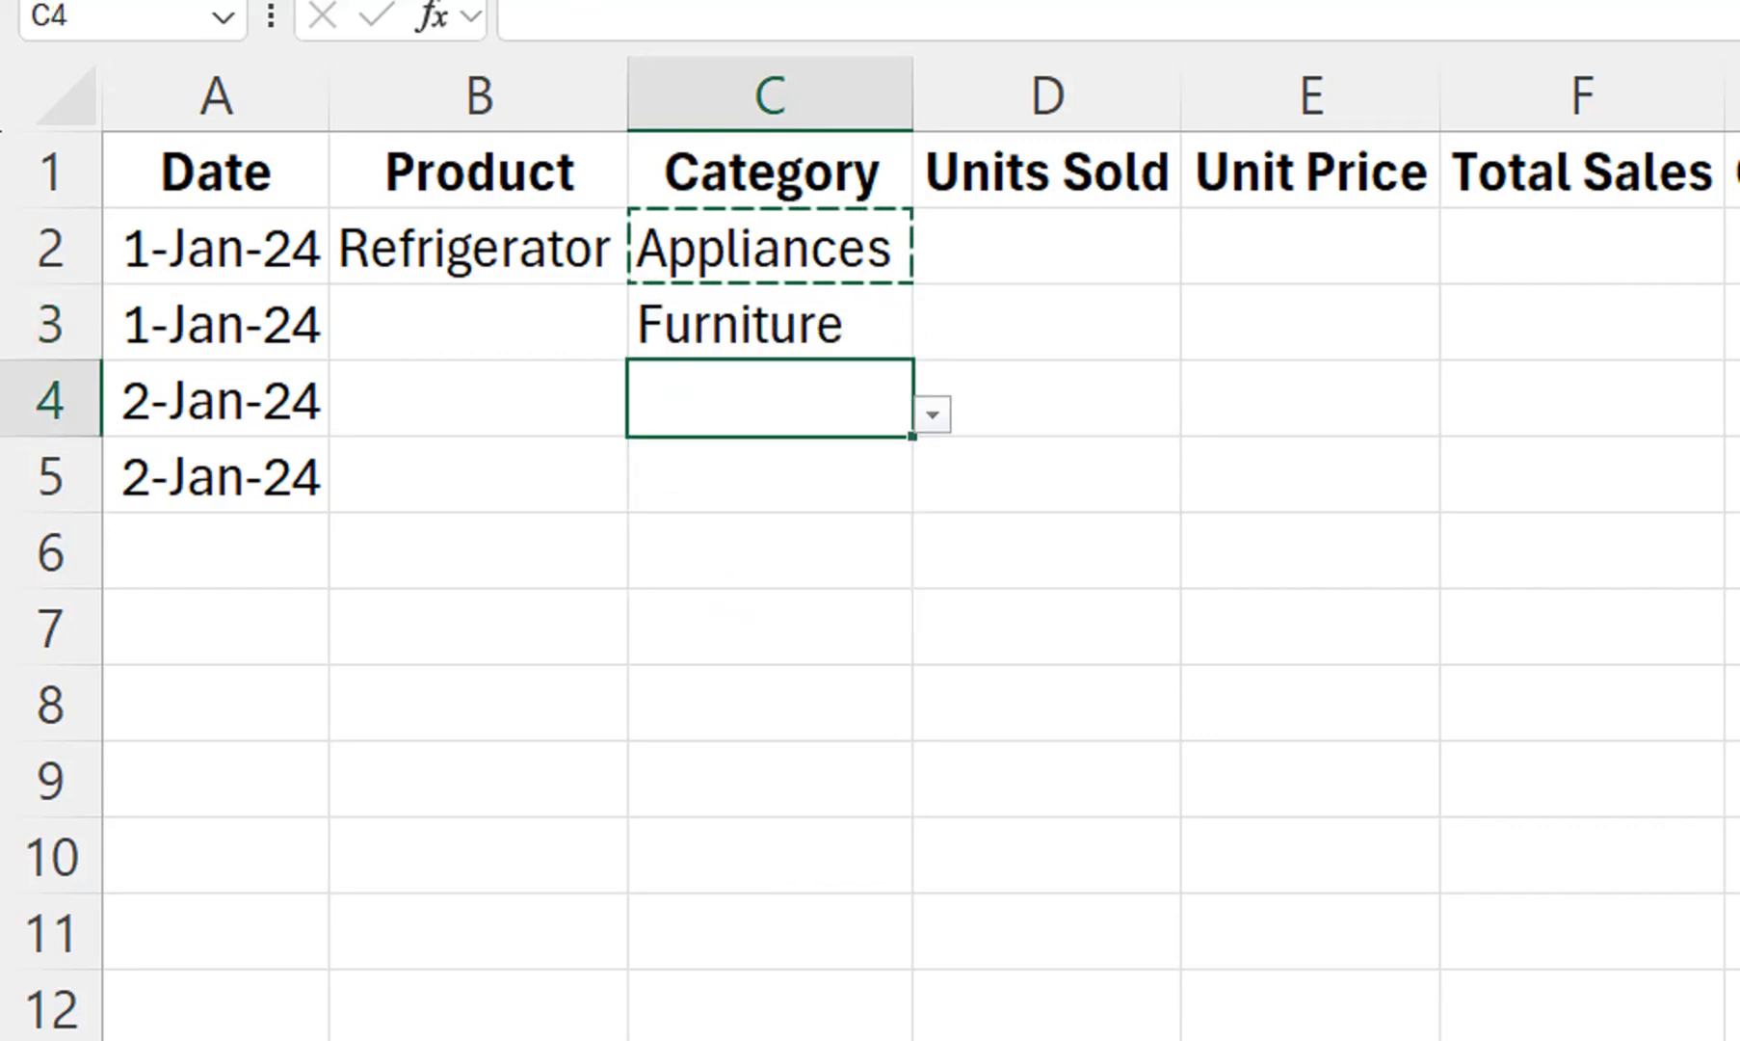
key(alt+Down)
key(Return)
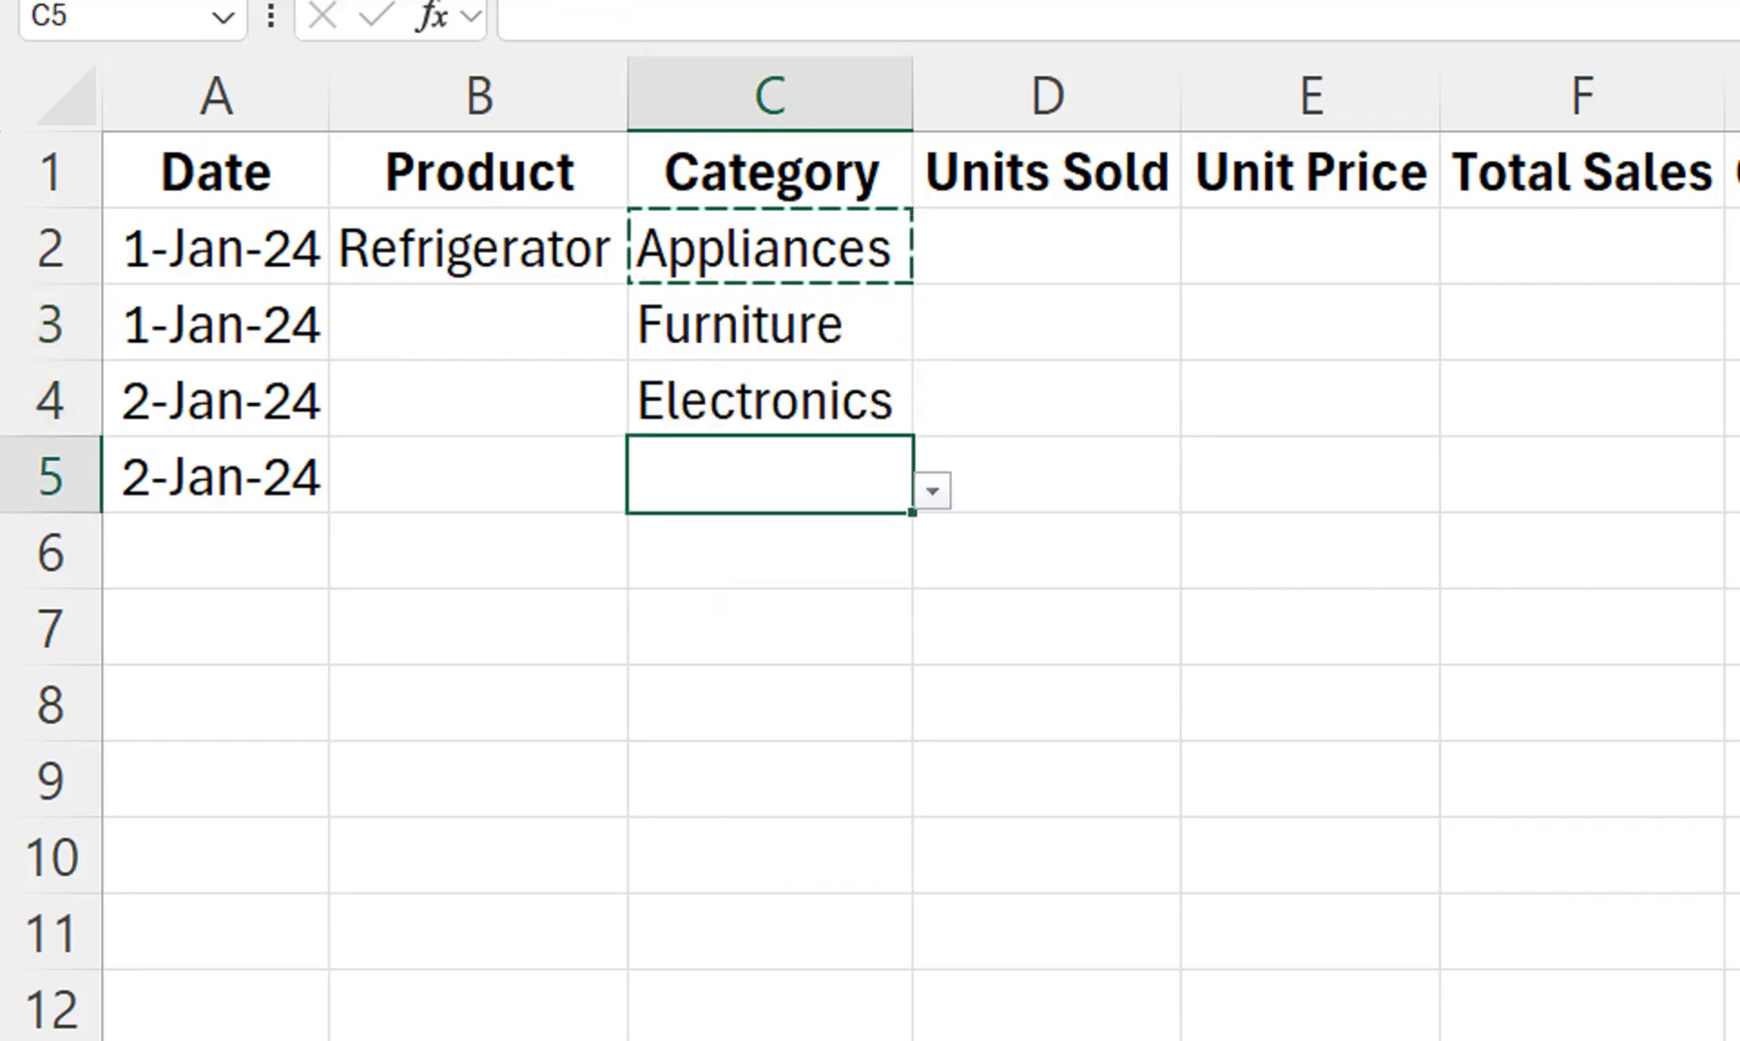
key(alt+Down)
click(679, 648)
Step: Choose Appliances as the category in C6 and fill the date from A5 down into A6
click(768, 551)
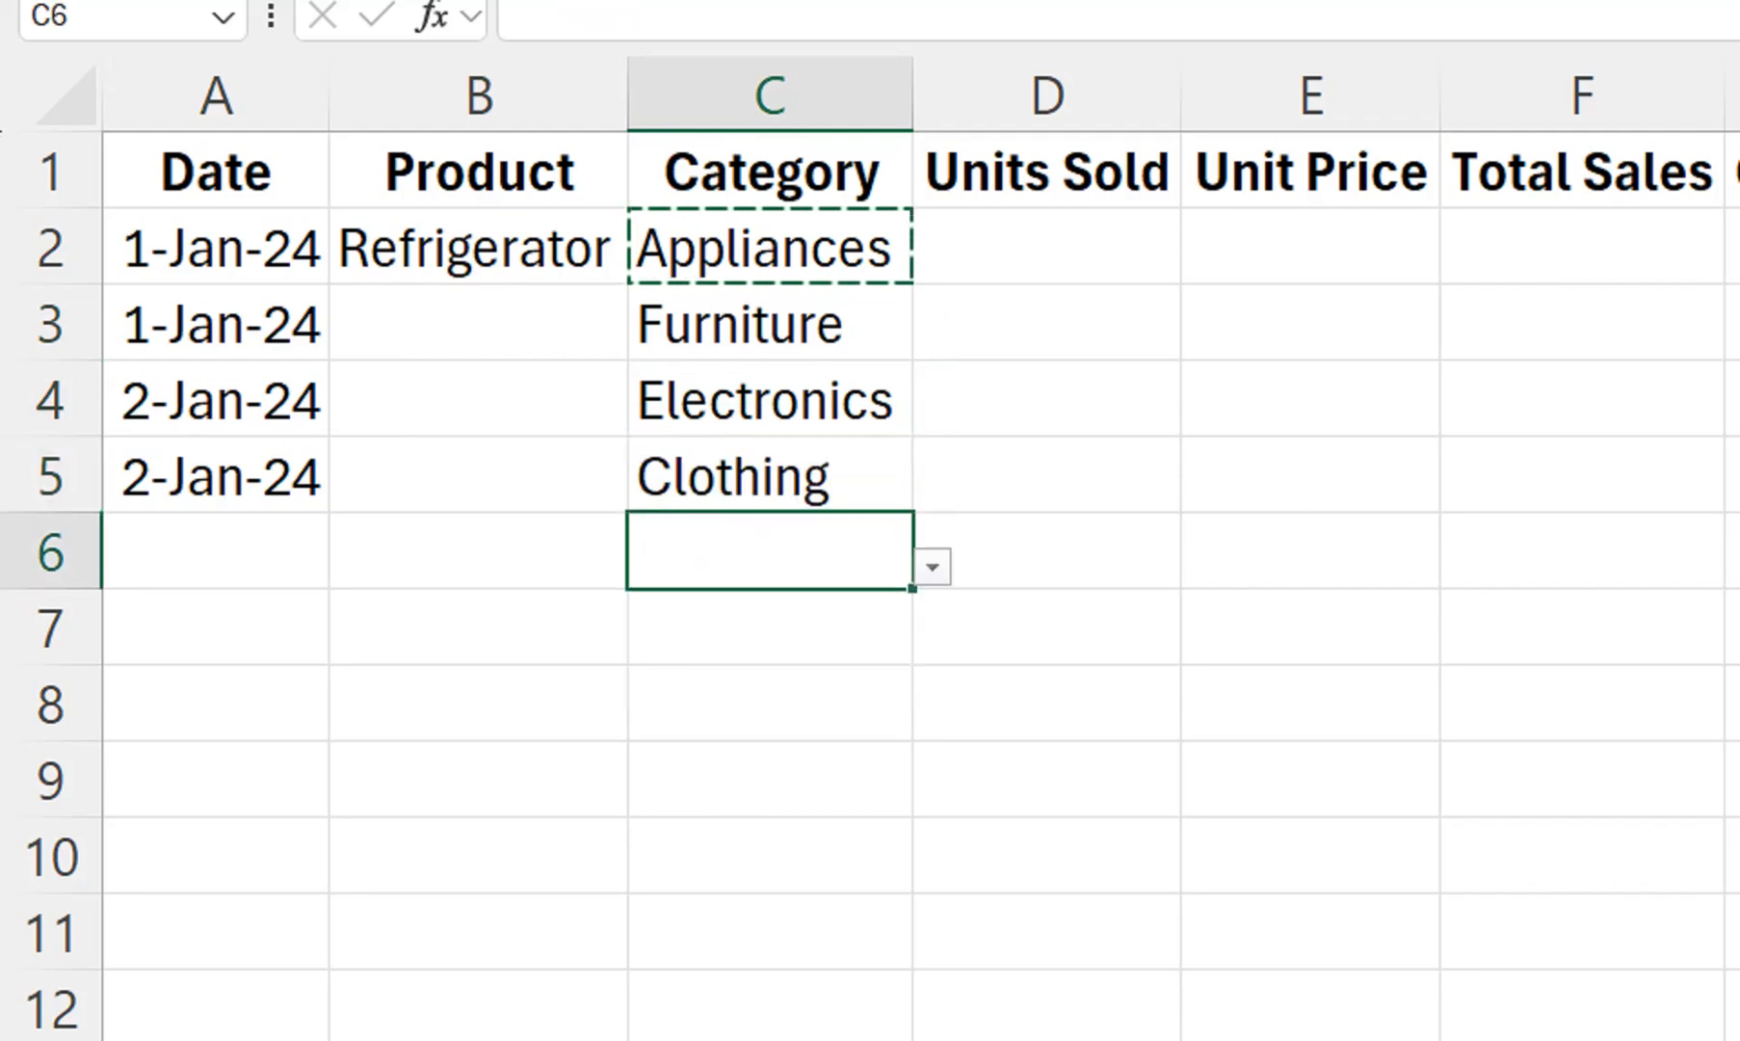
key(alt+Down)
click(674, 764)
click(216, 477)
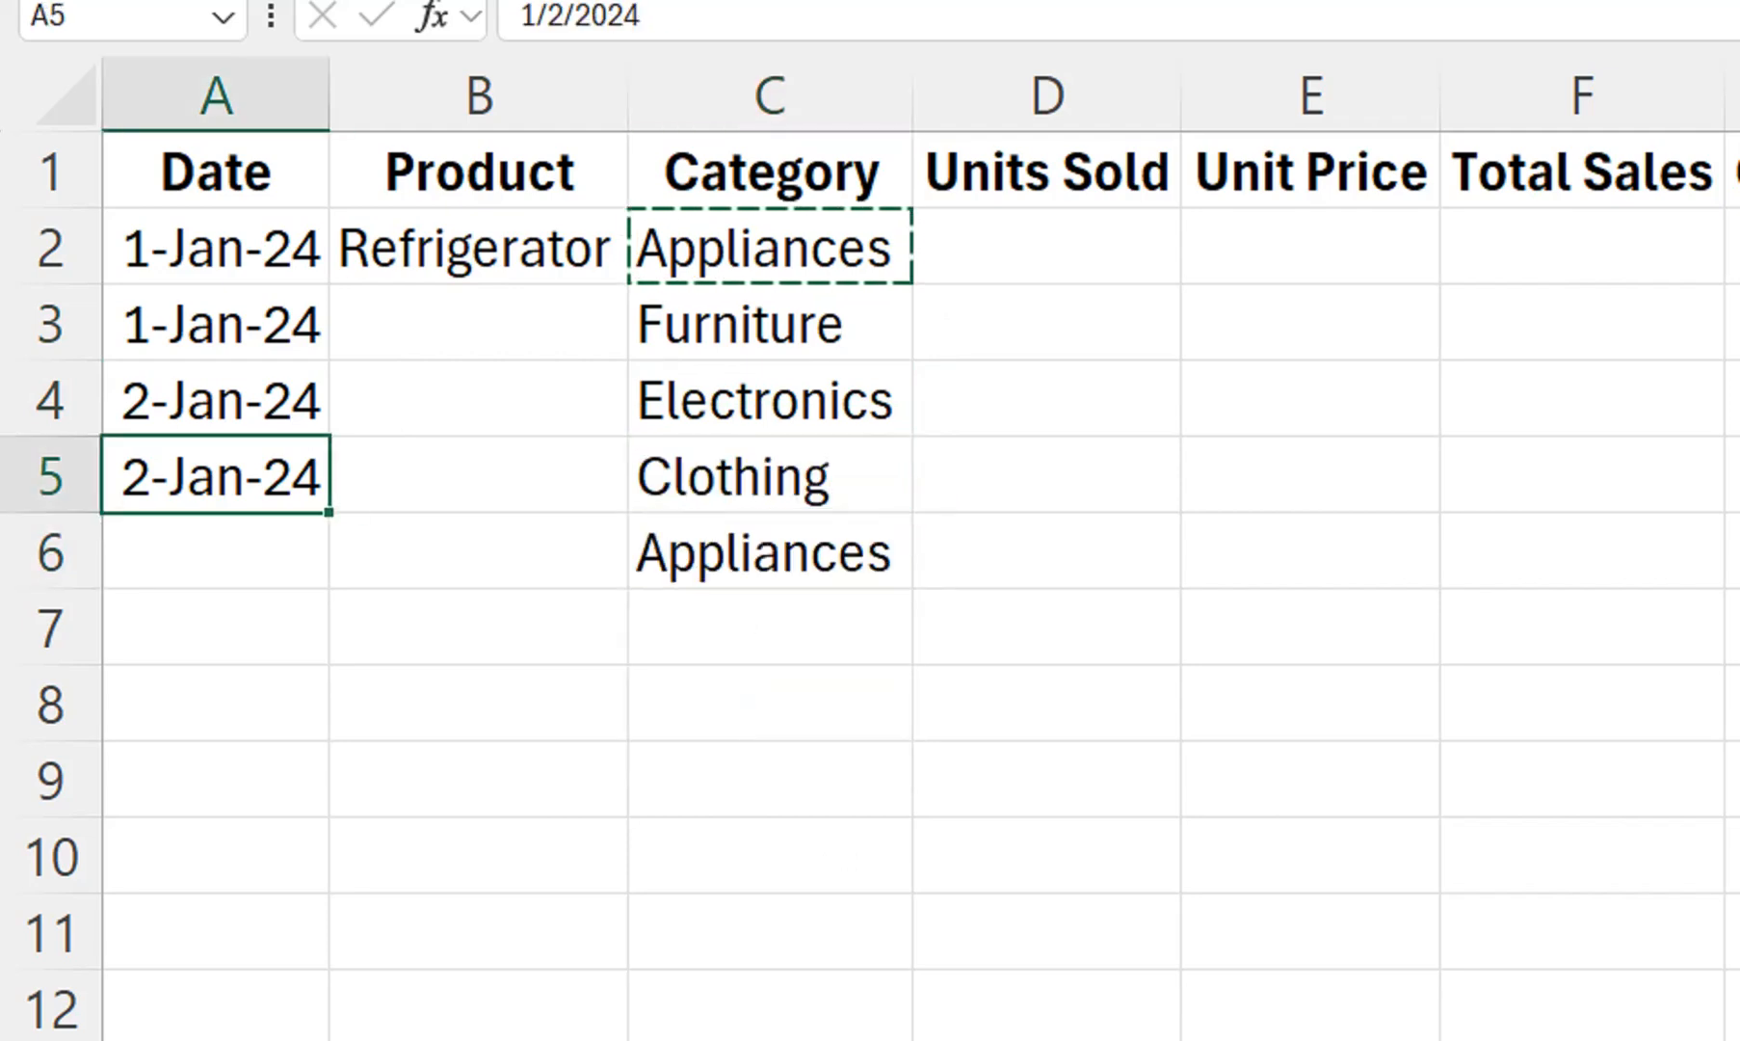
key(shift+Down)
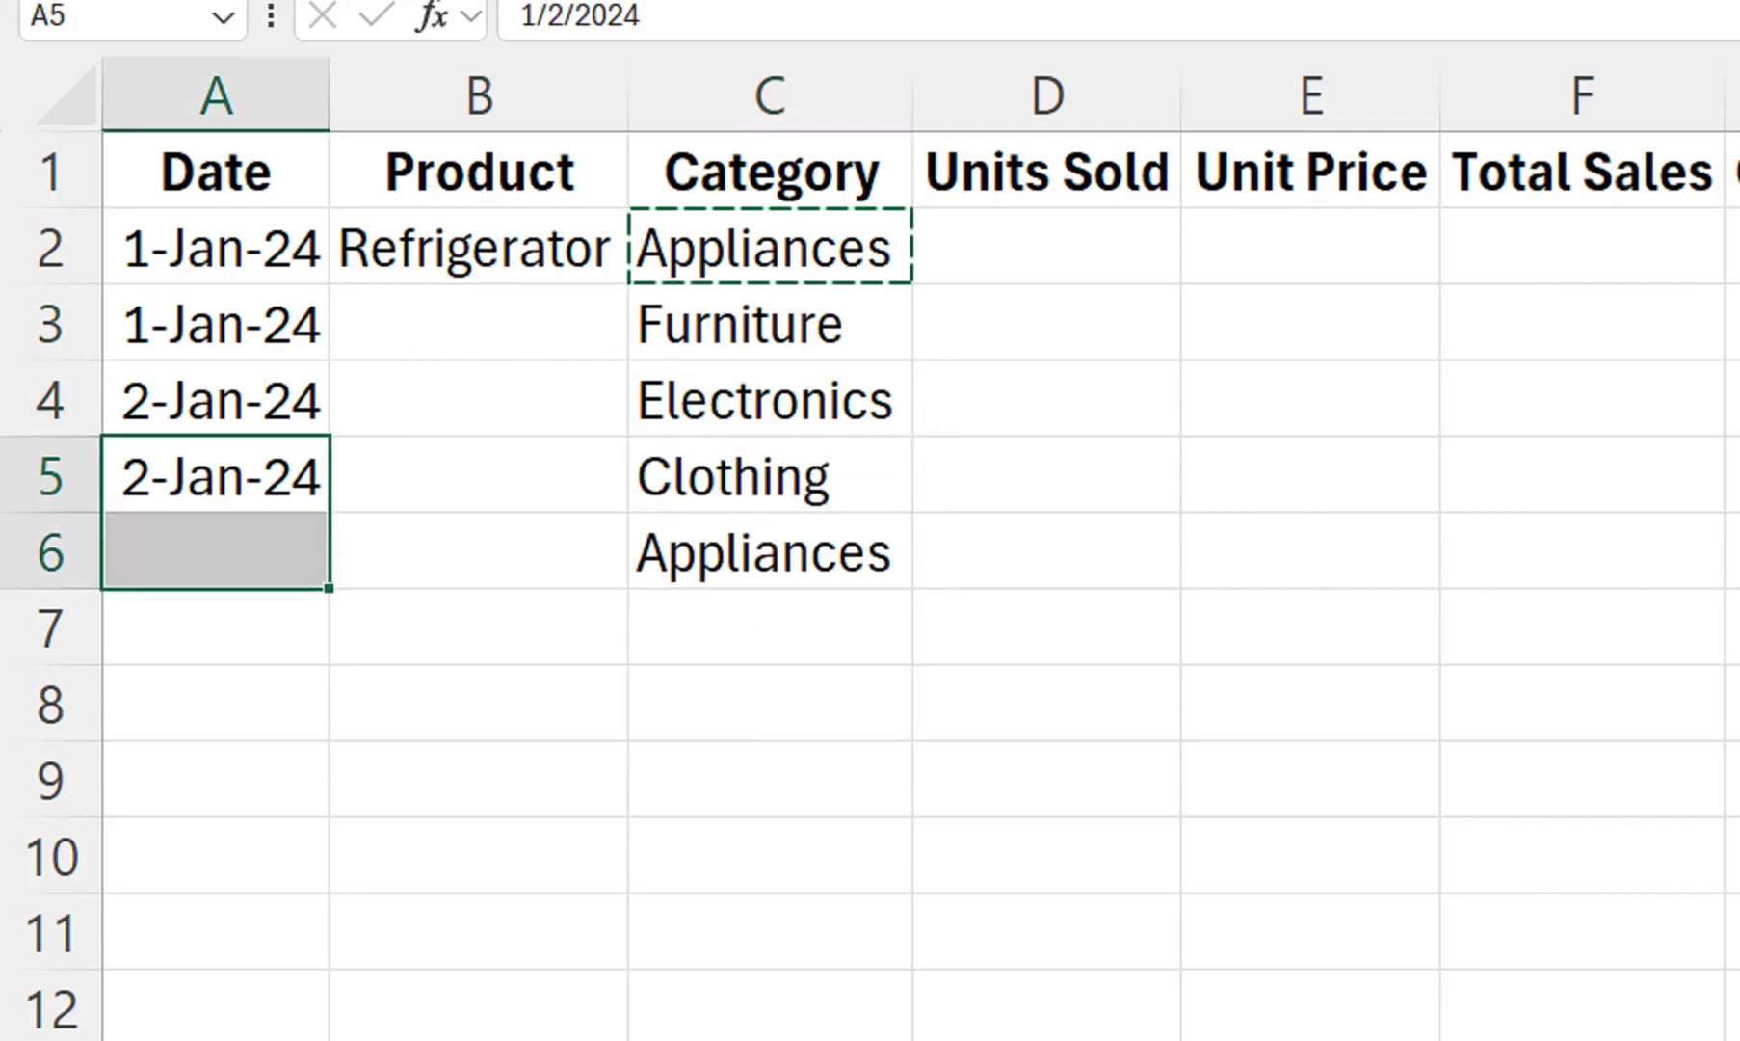
key(ctrl+d)
key(Right)
key(Up)
key(Up)
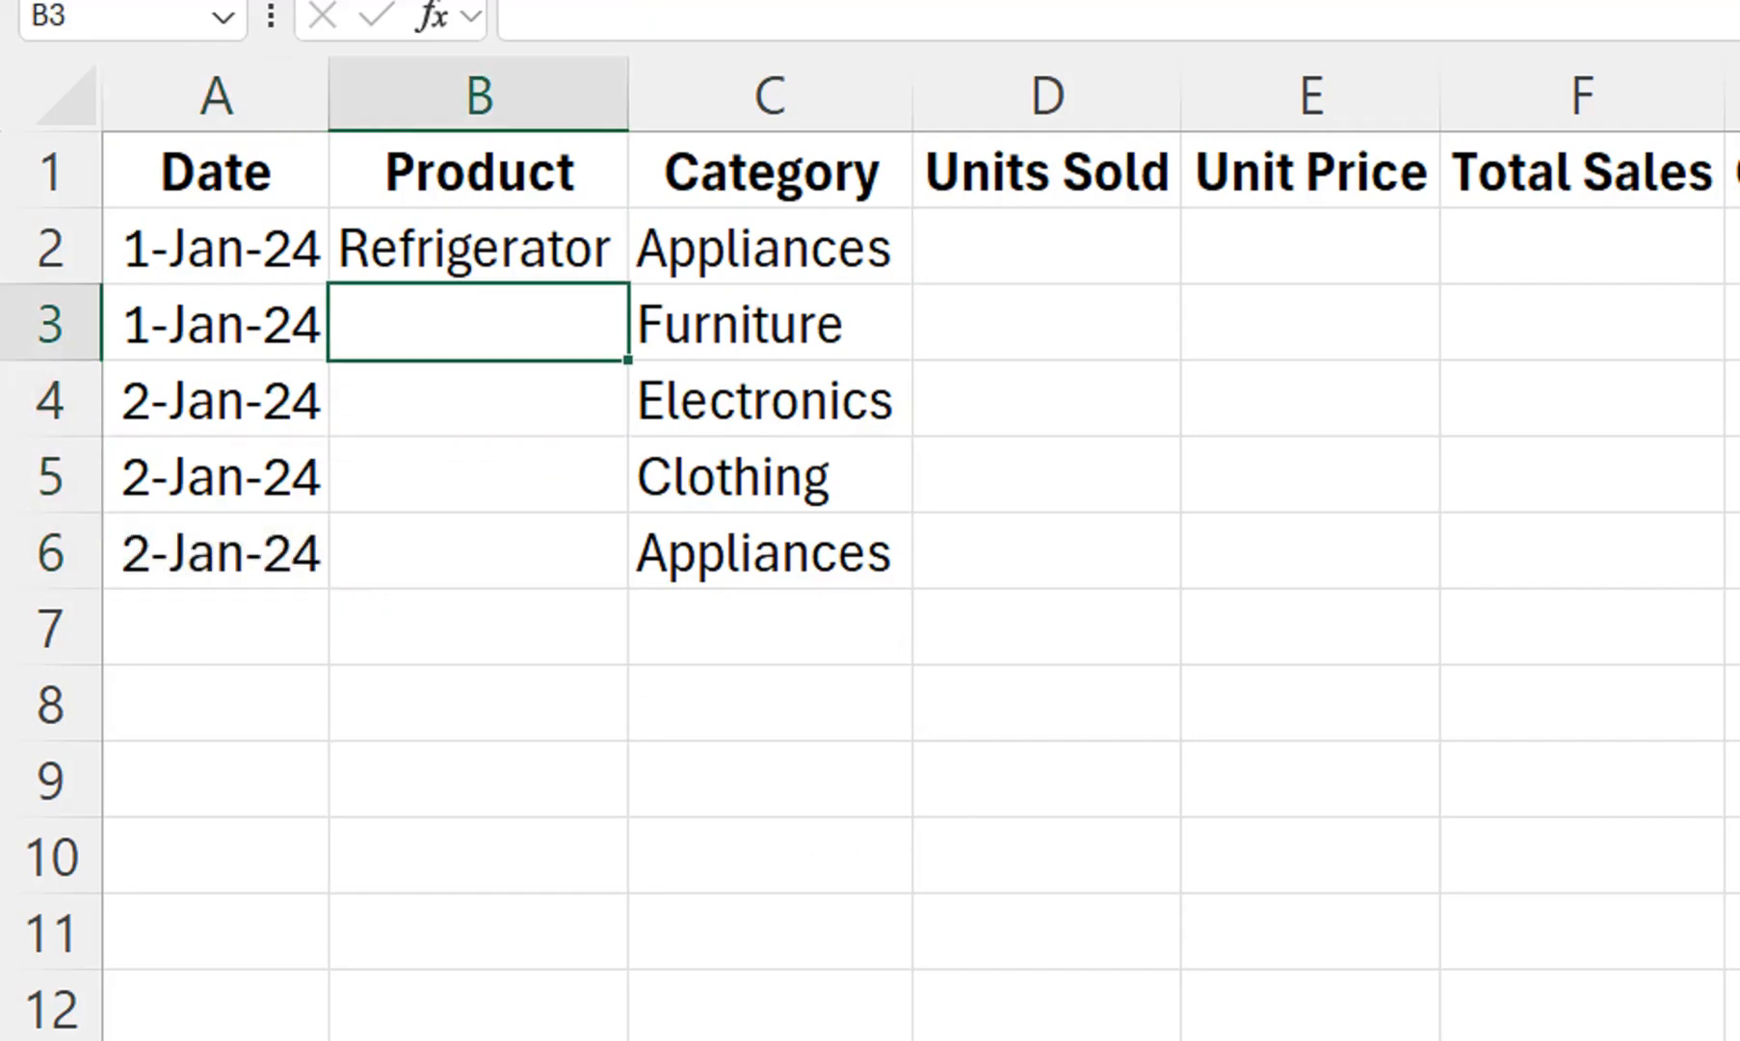
key(Up)
key(ctrl+c)
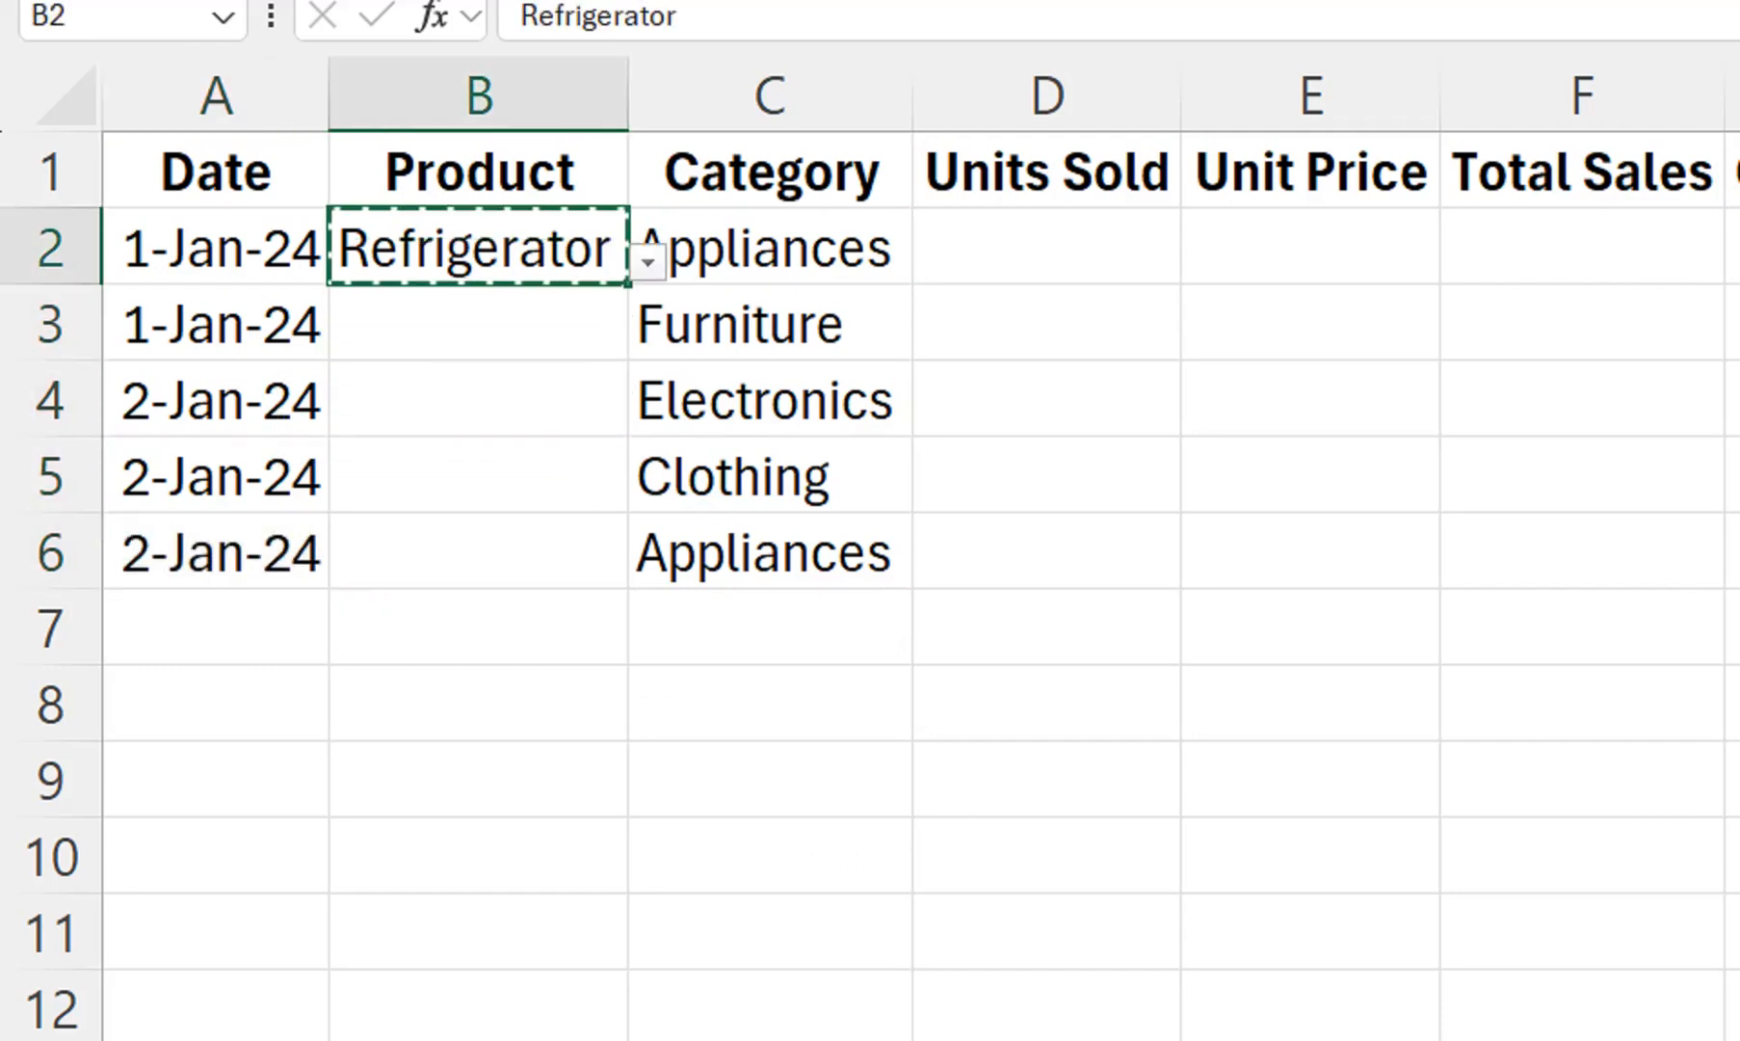
key(Down)
key(shift+Down)
key(shift+Down)
key(shift+Down)
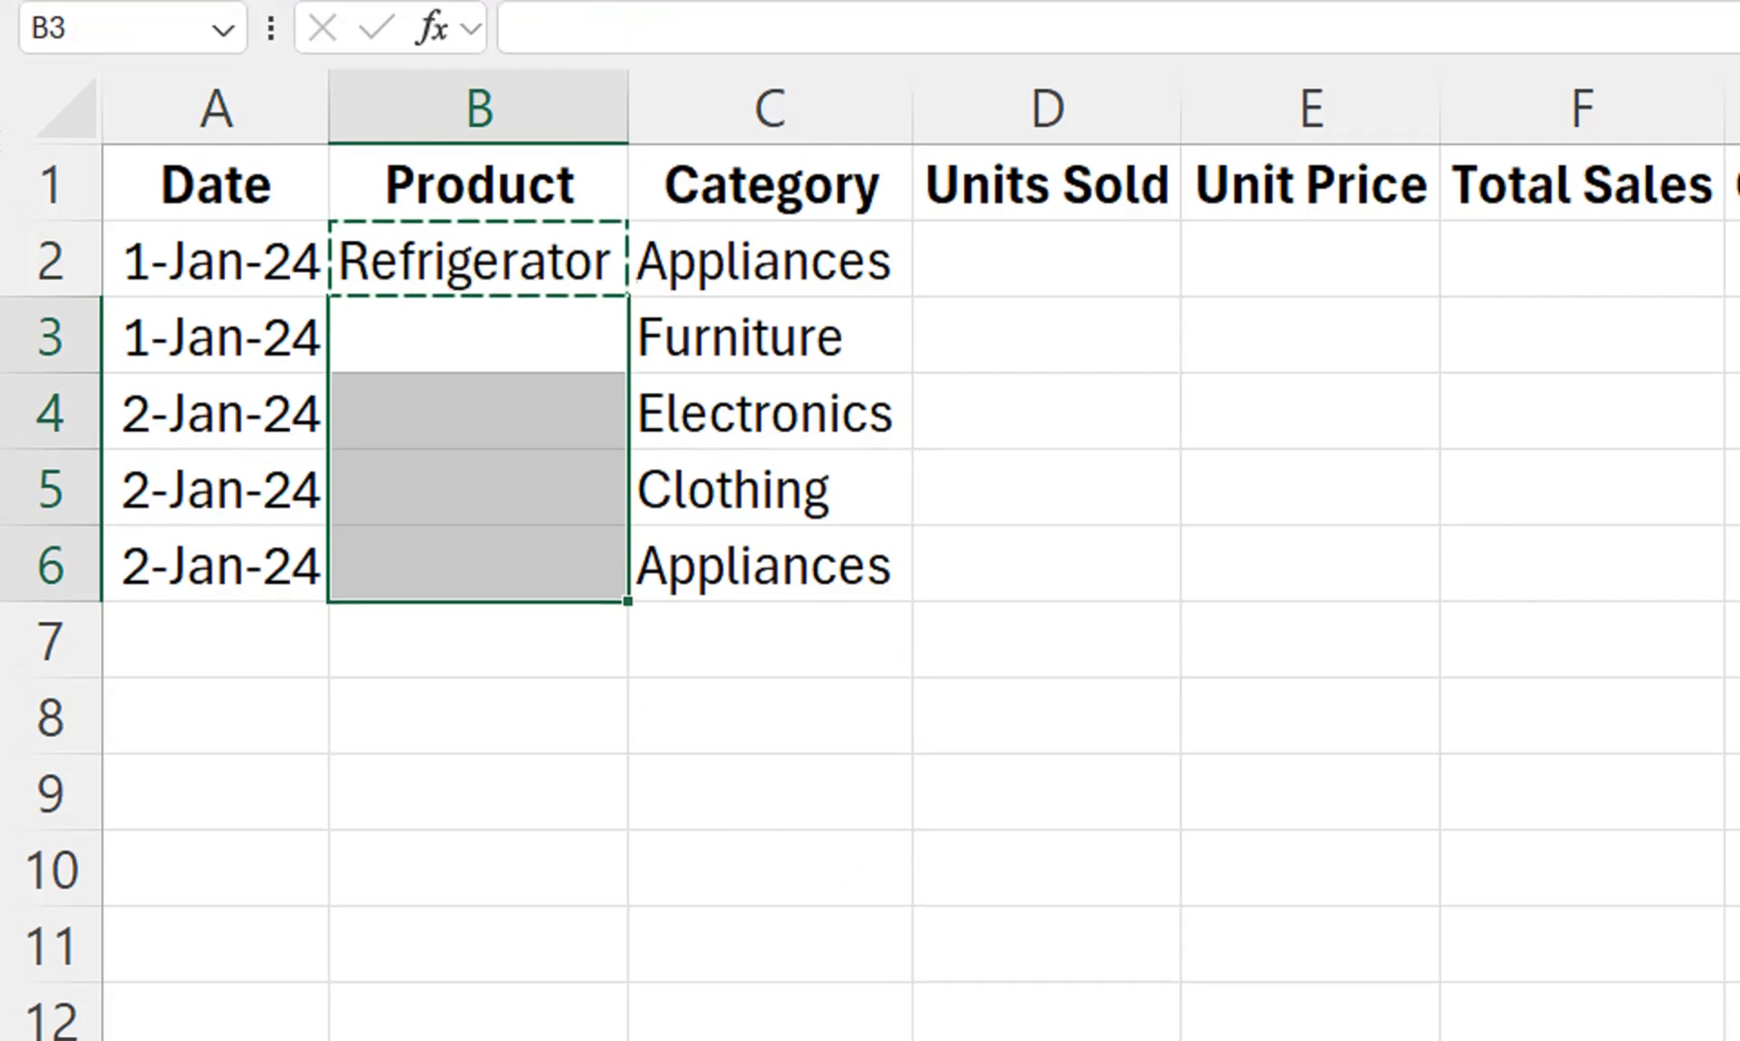
Step: Fill the product entry and dropdown of B2 down to B8, and choose Chair as the product in B3
key(Up)
drag(629, 322, 626, 737)
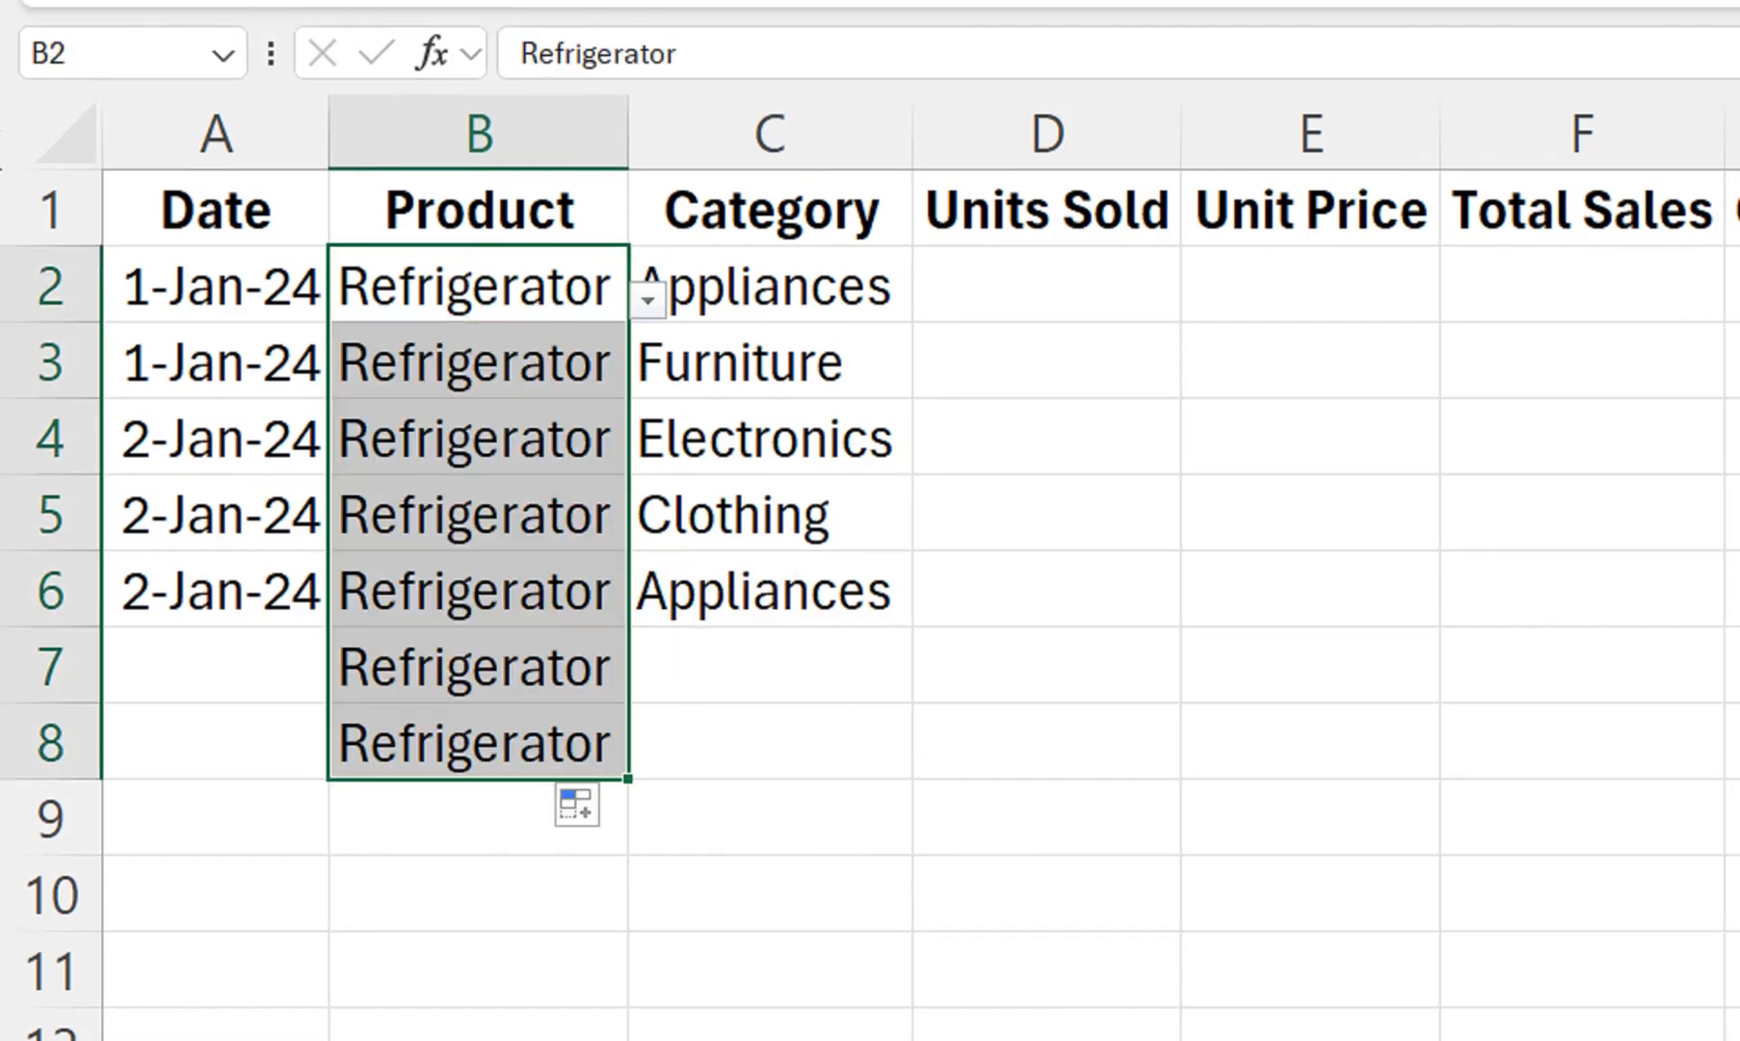
click(479, 363)
click(649, 377)
key(Down)
key(Return)
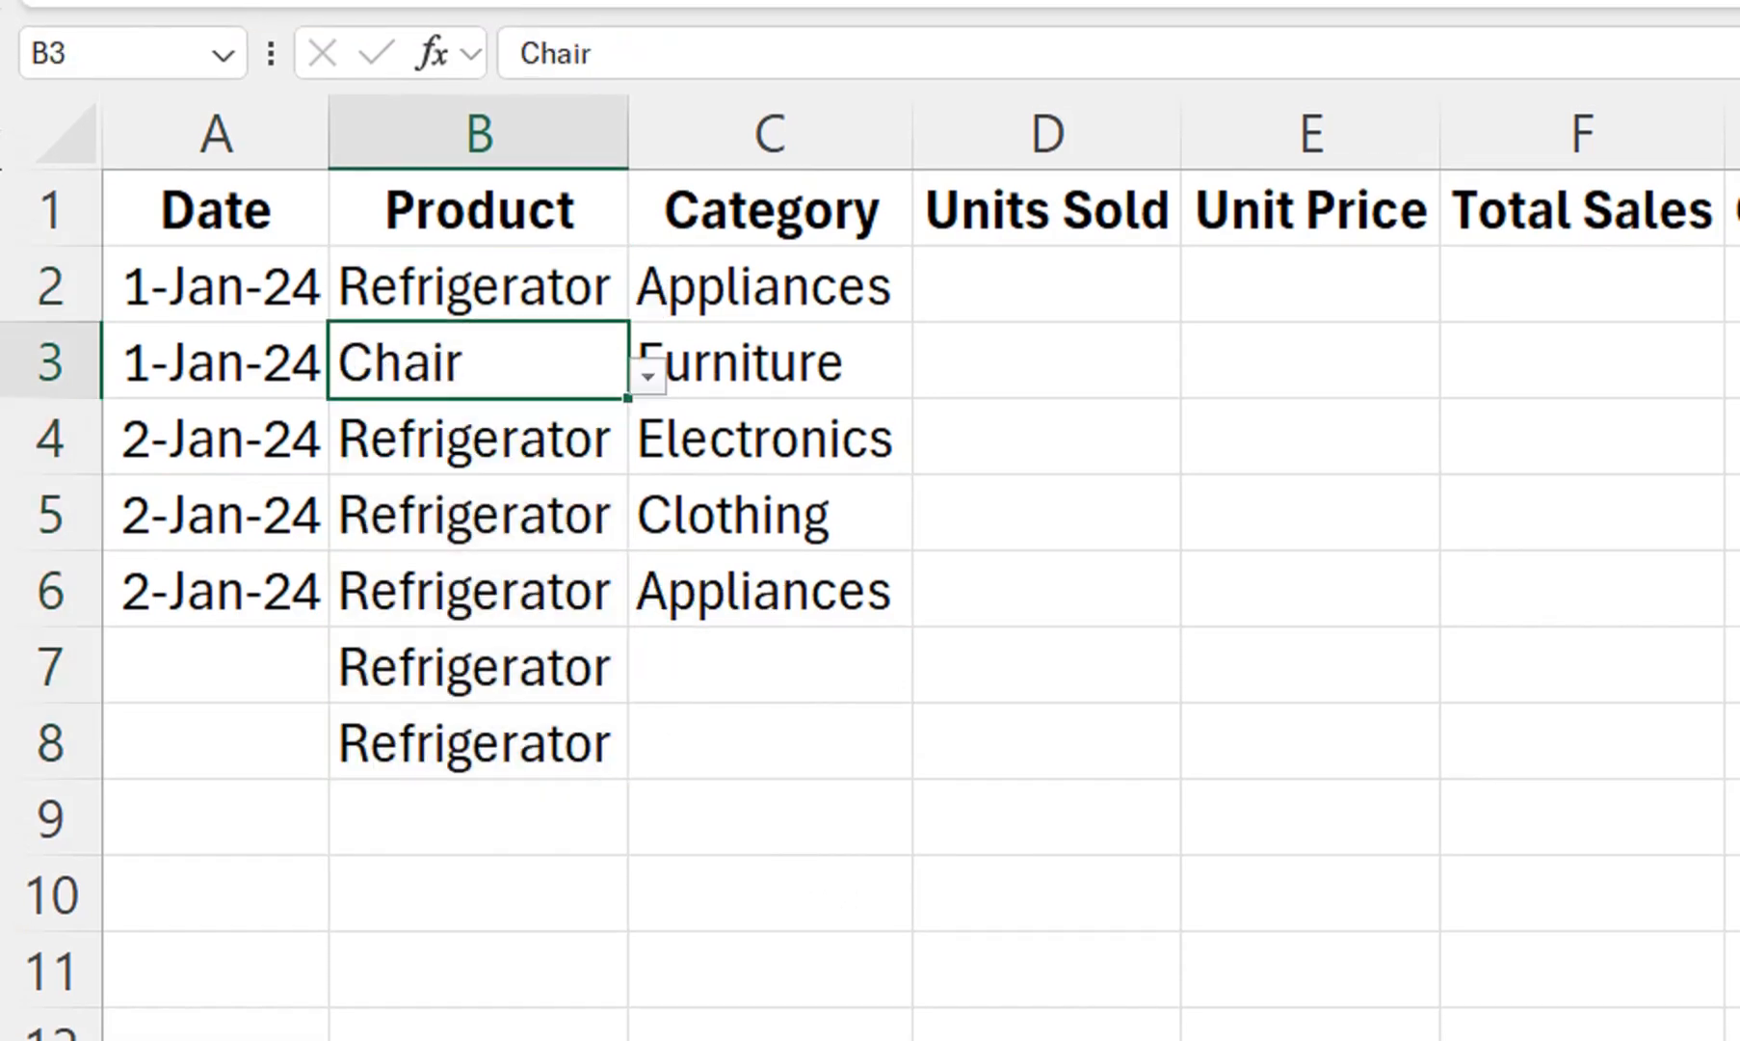
Step: Choose Mobile Phone as the product in B4 and Jeans in B5 from their dropdowns
key(Down)
key(Right)
key(Left)
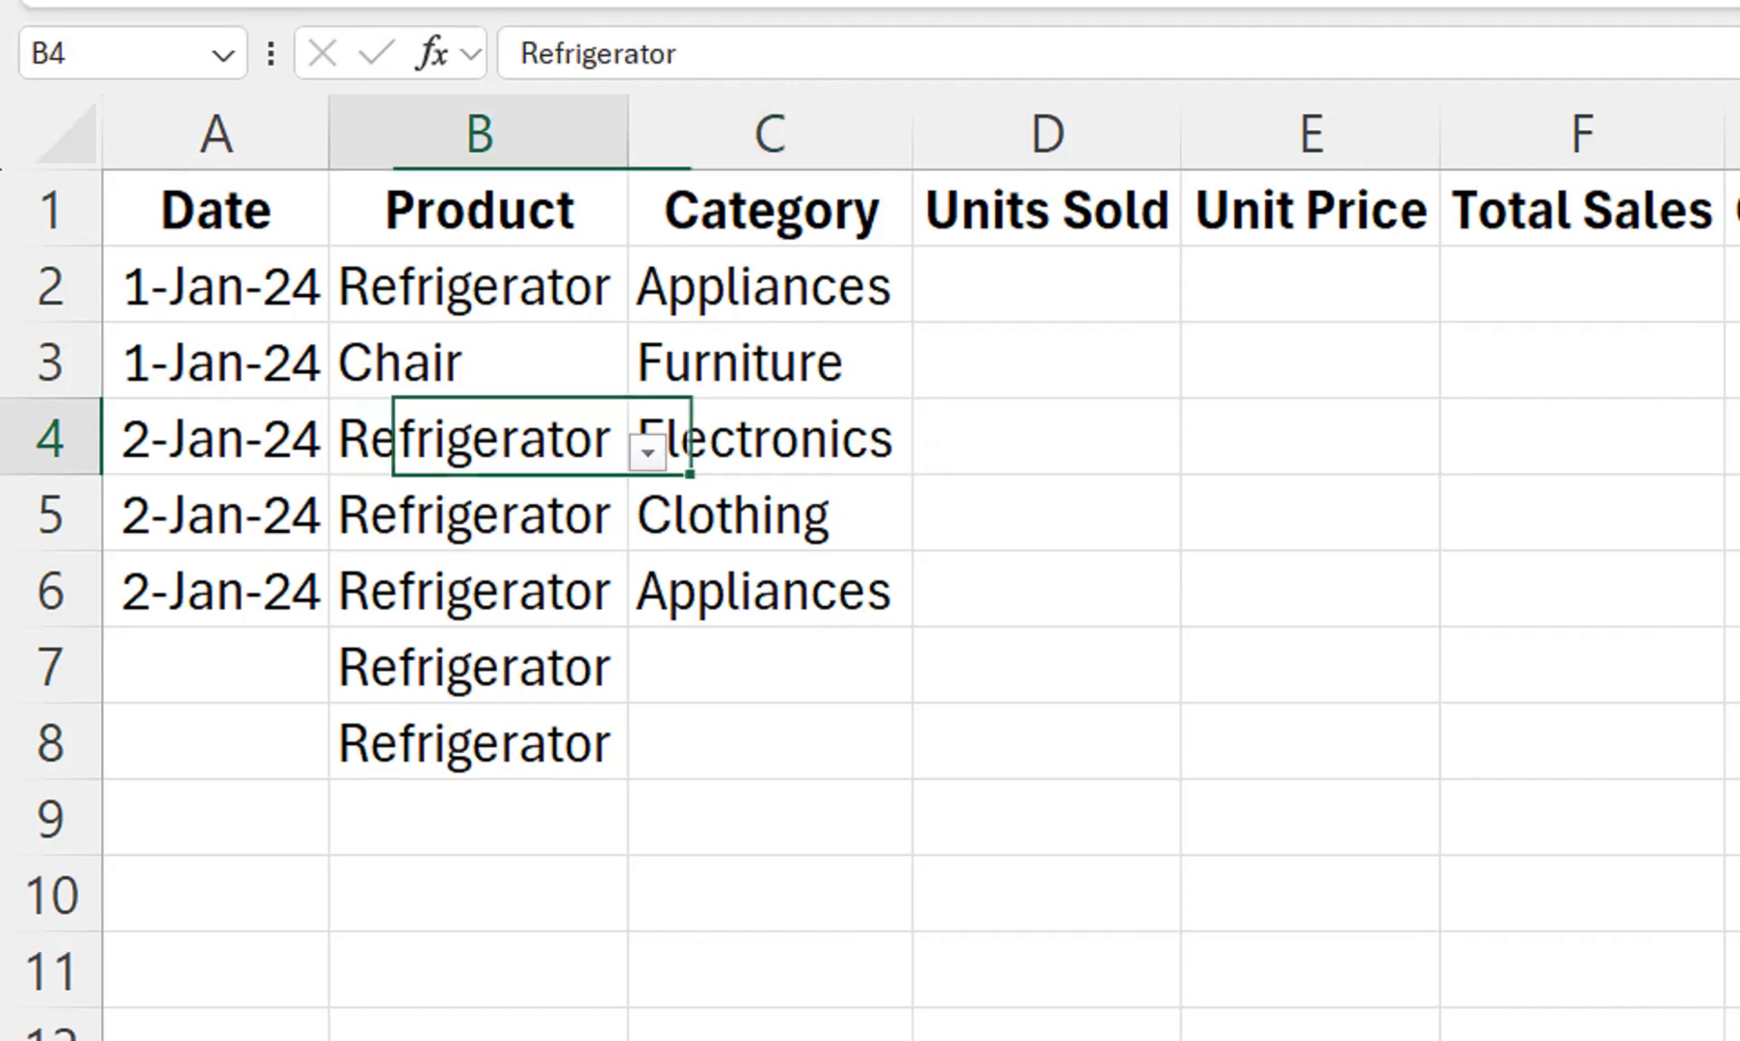
key(alt+Down)
key(Down)
key(Return)
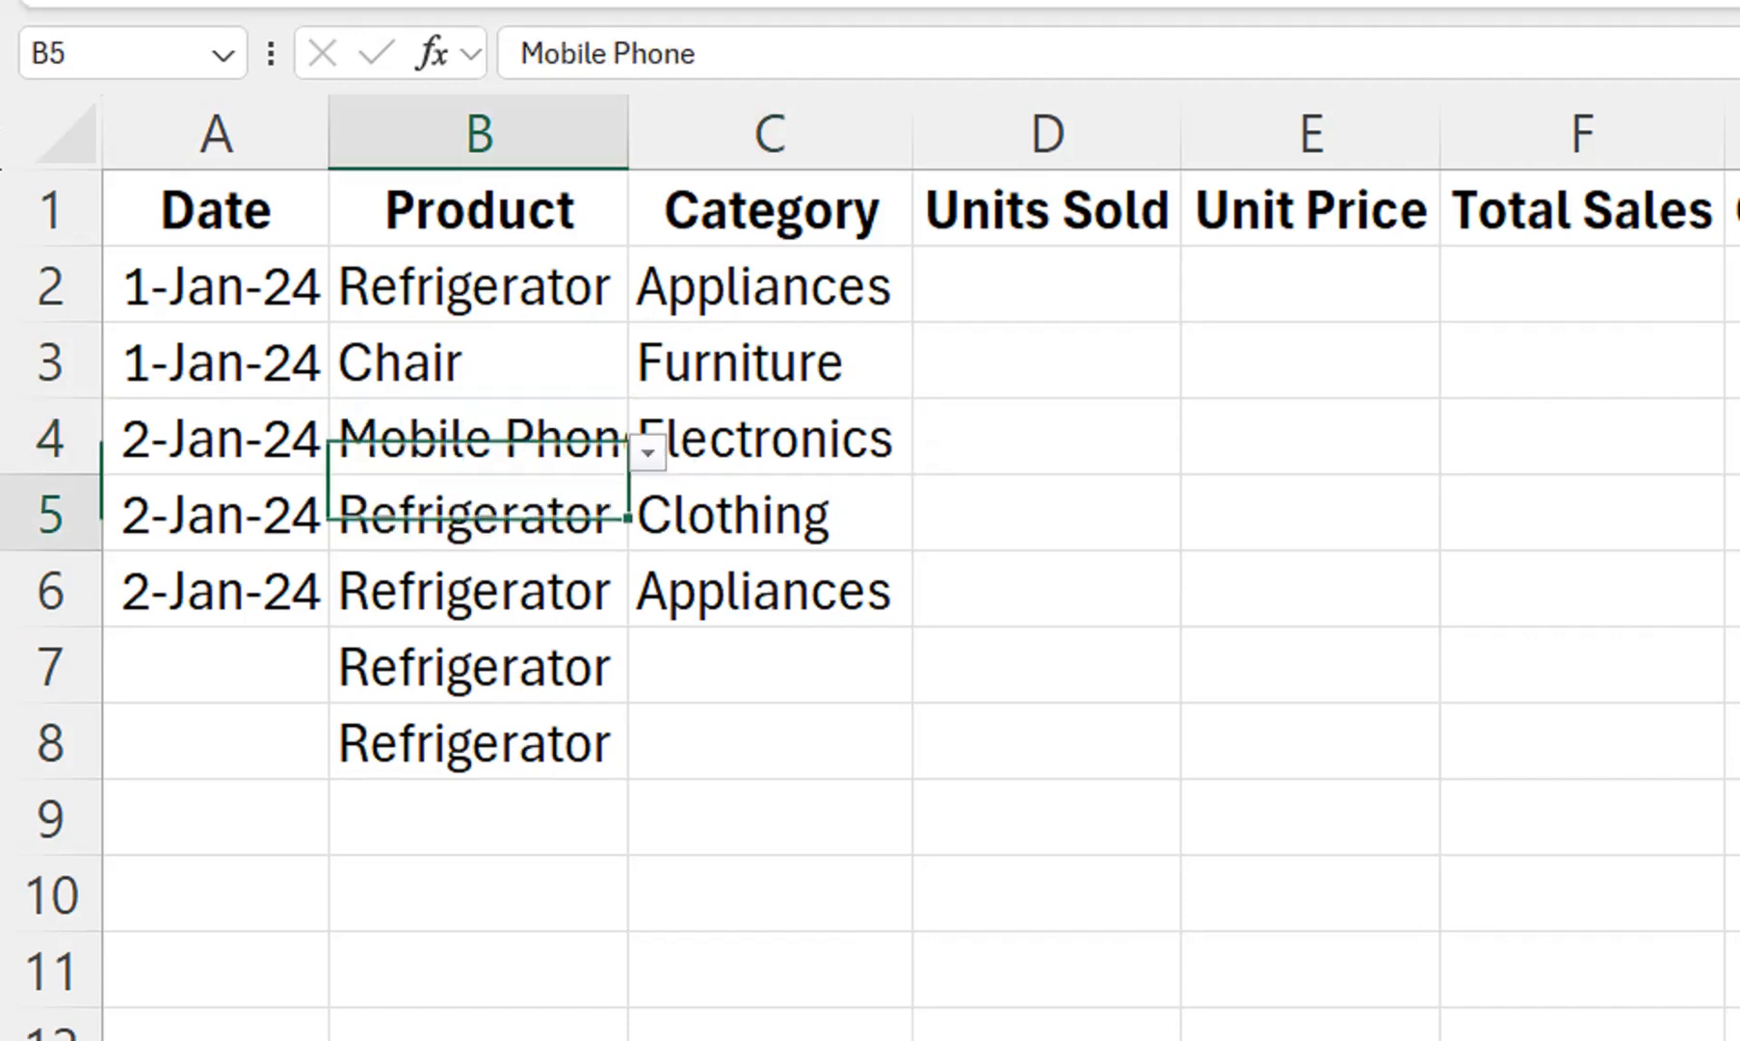
key(alt+Down)
key(Down)
key(Return)
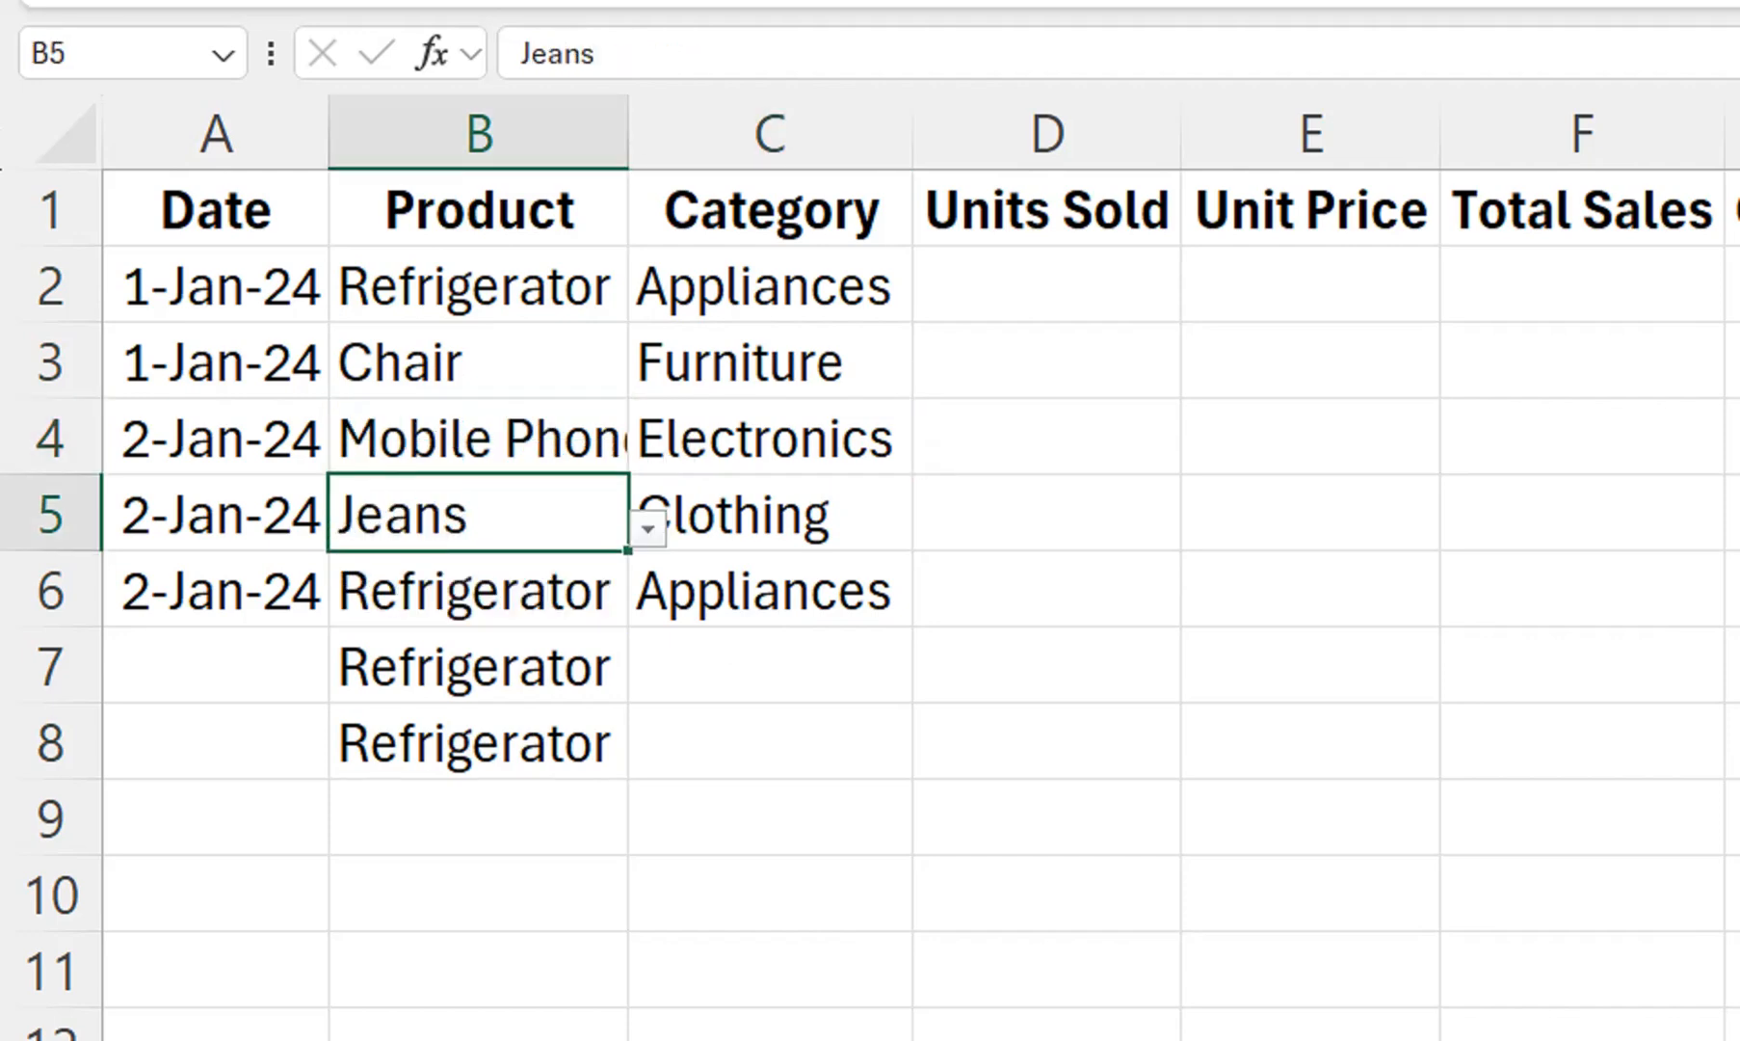
Step: Check which product choices the dropdown in B6 offers for its category
key(Down)
key(alt+Down)
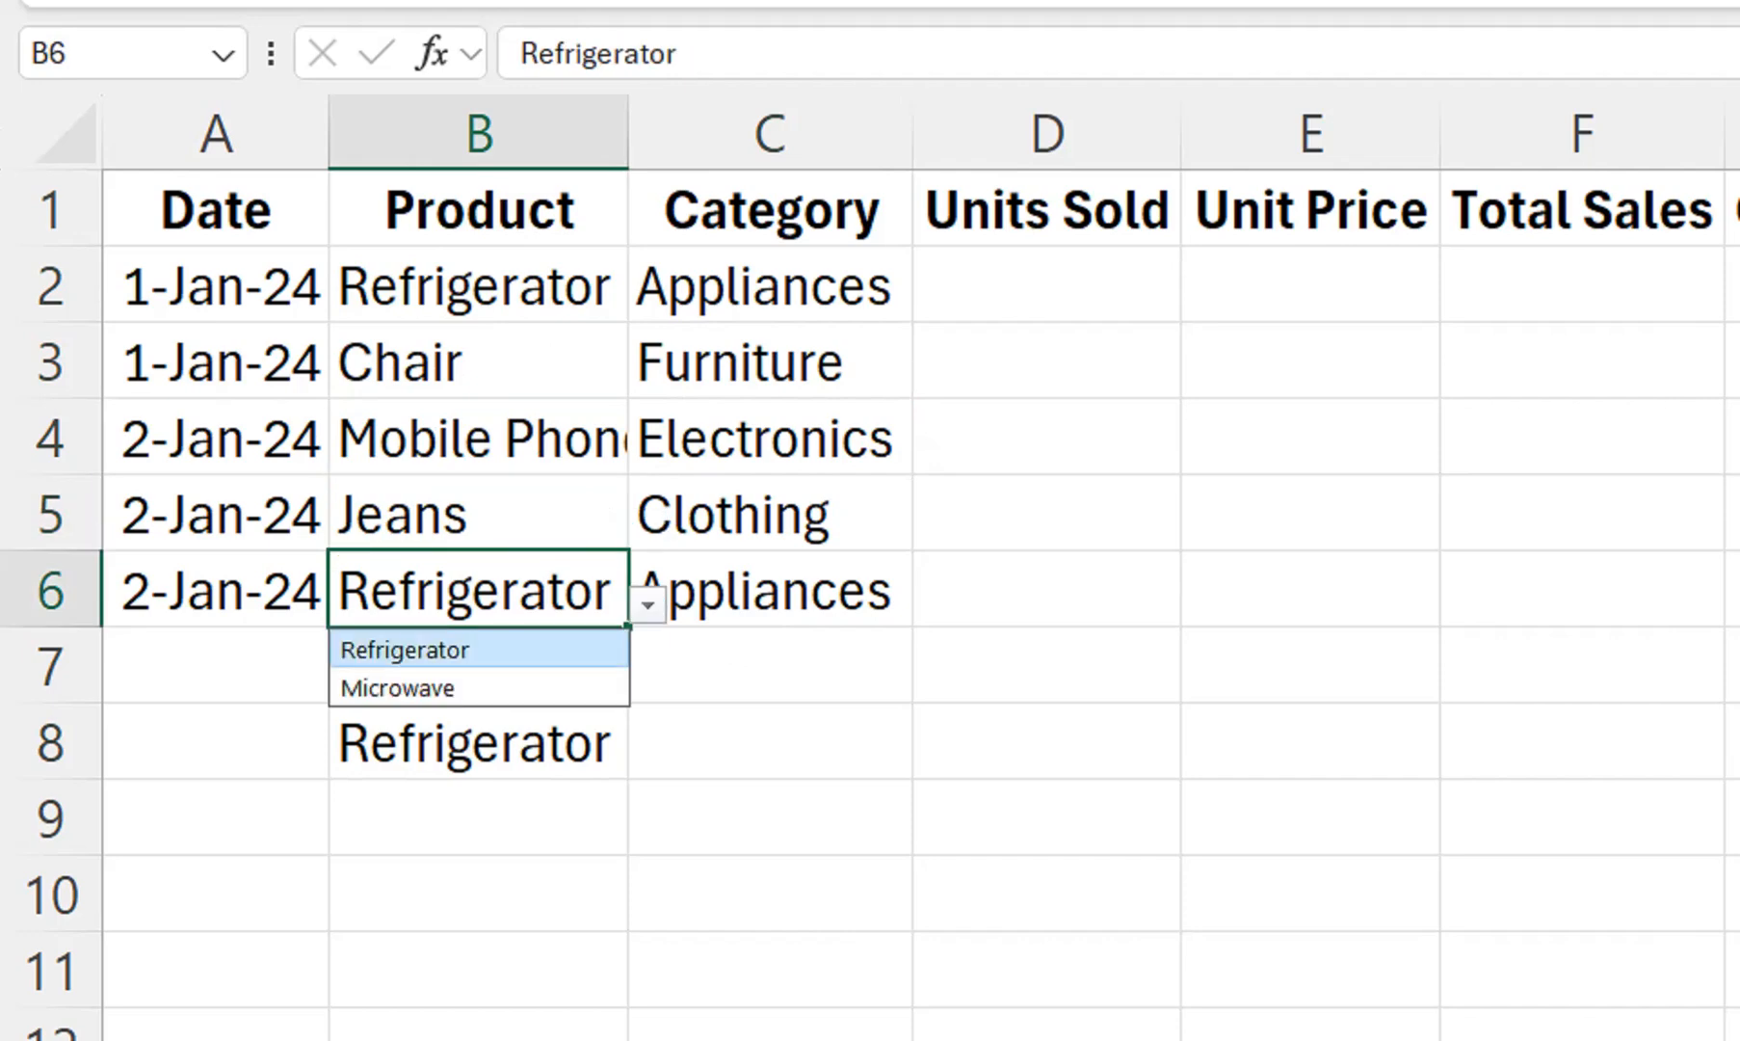
click(770, 666)
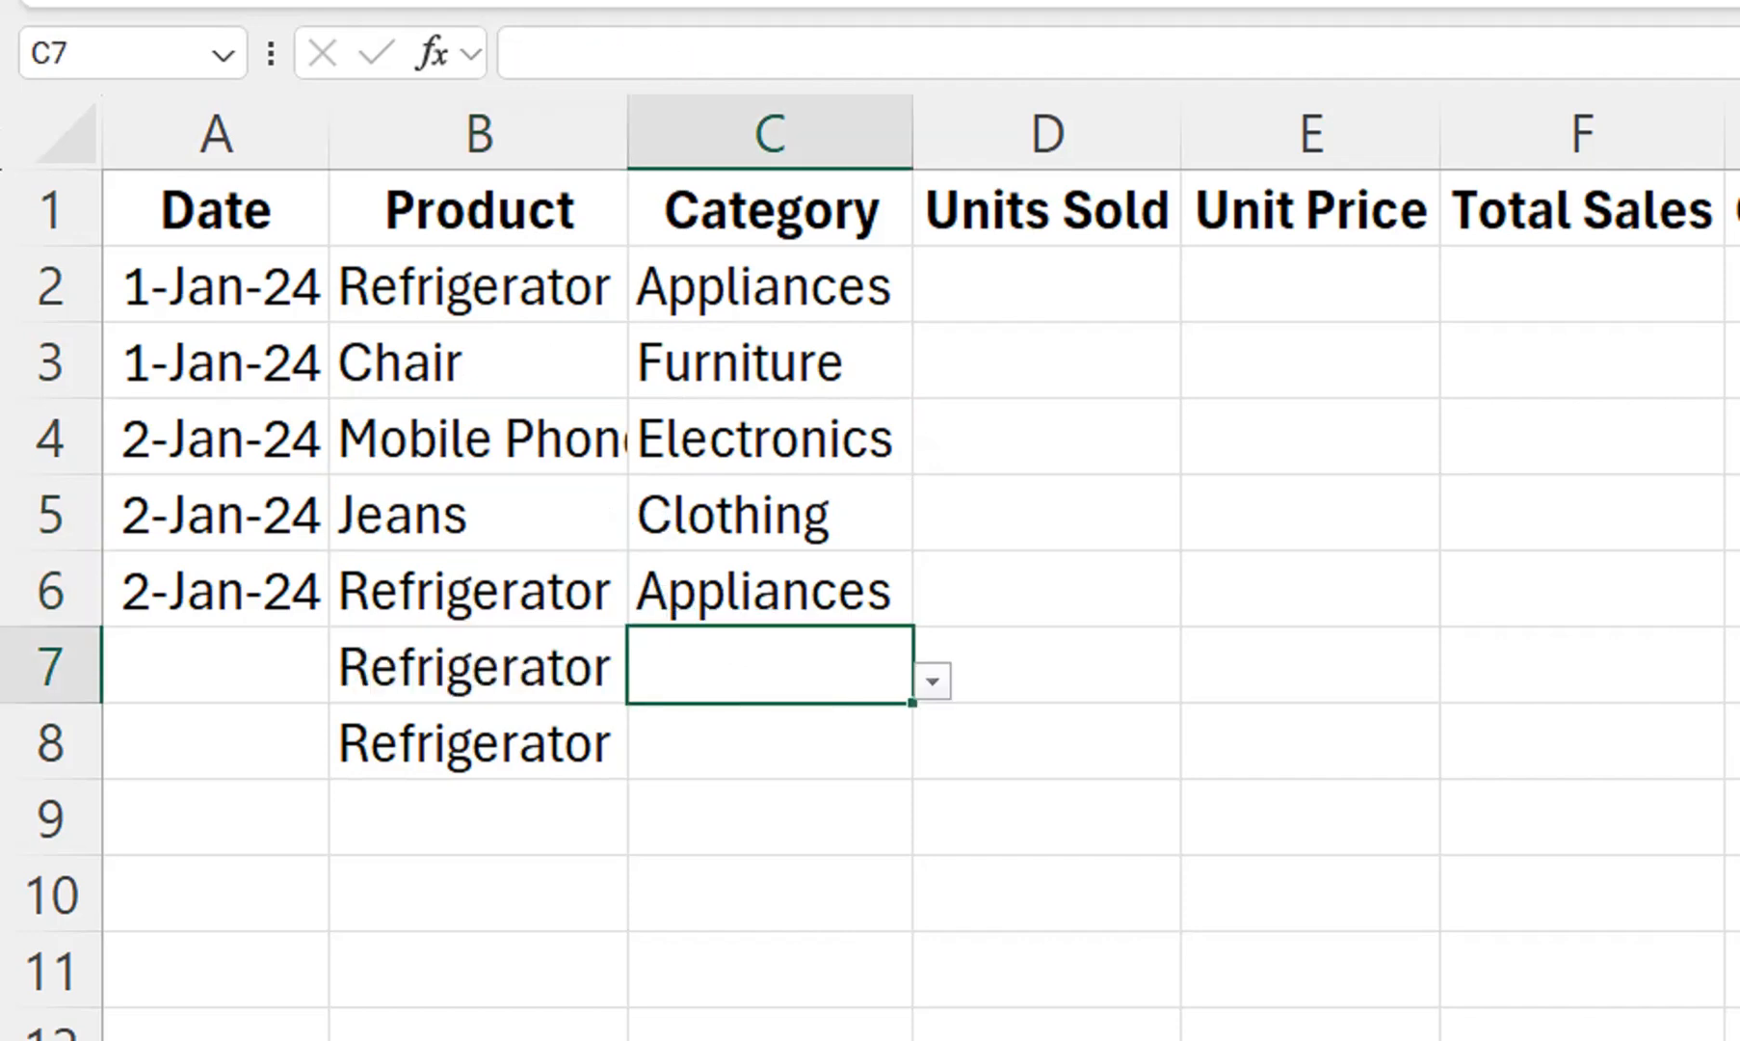
Step: Clear the contents of rows 6 through 9
drag(50, 590, 50, 818)
key(Delete)
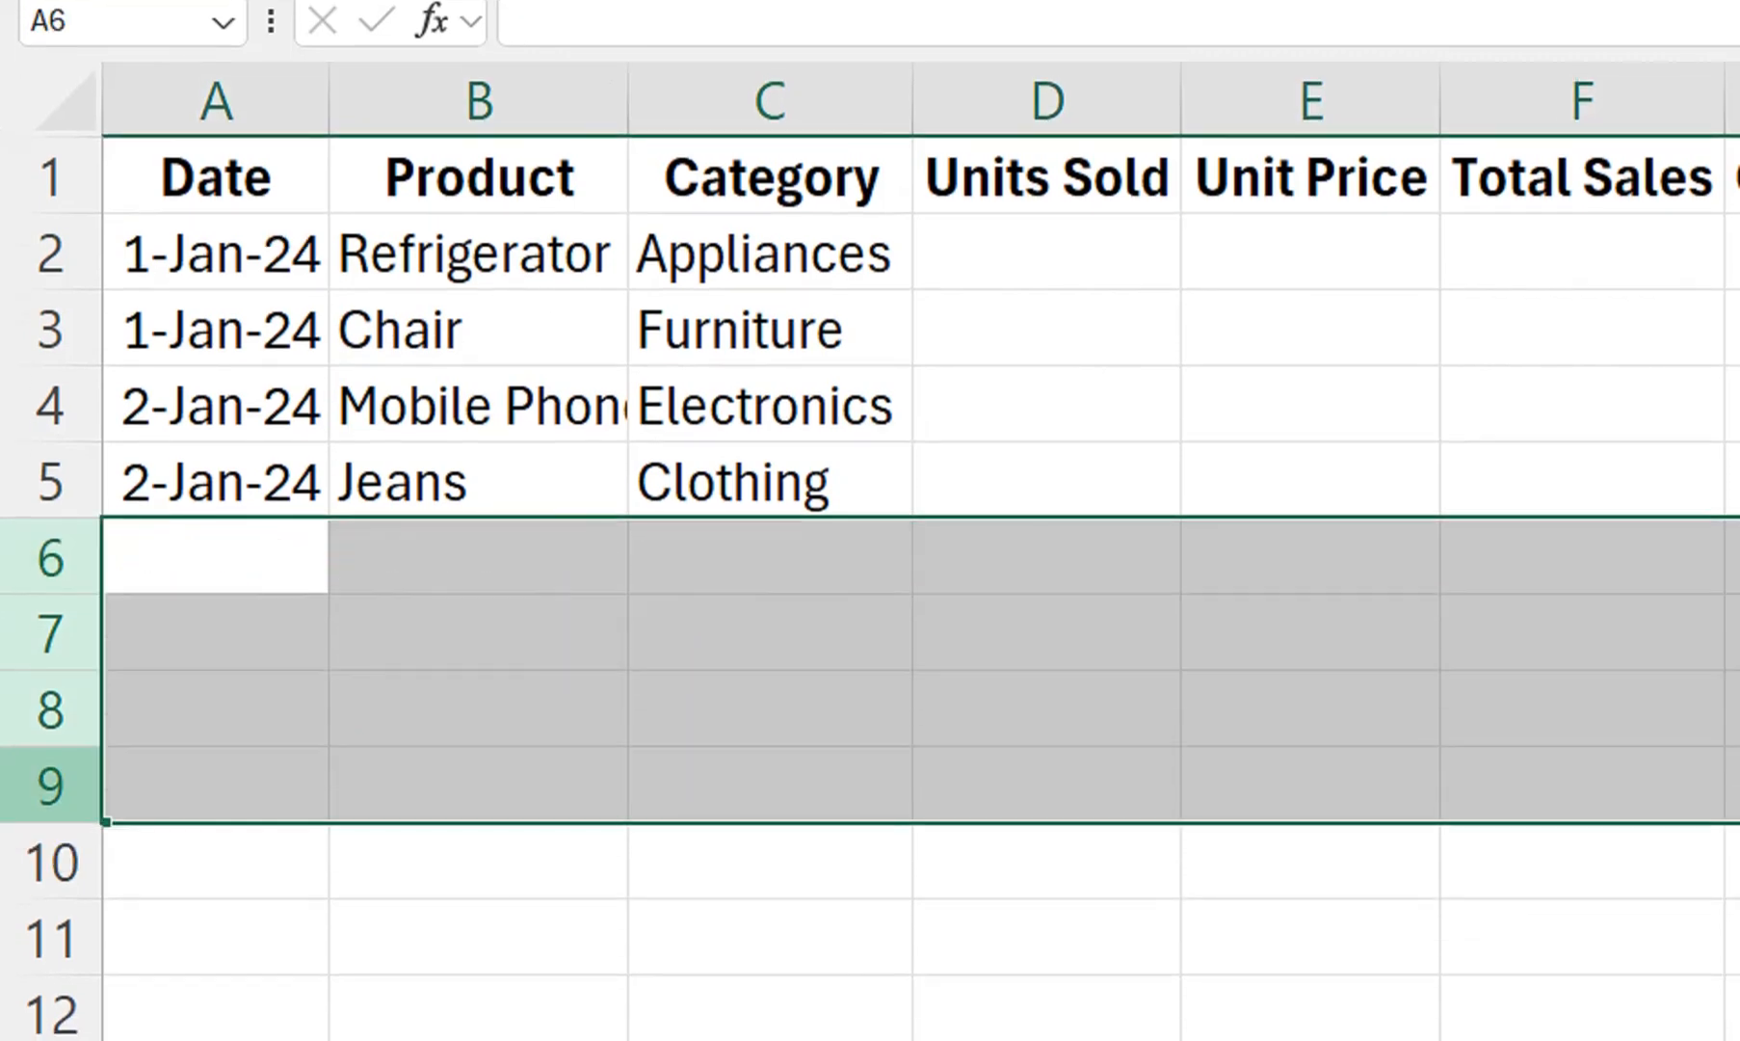
click(479, 254)
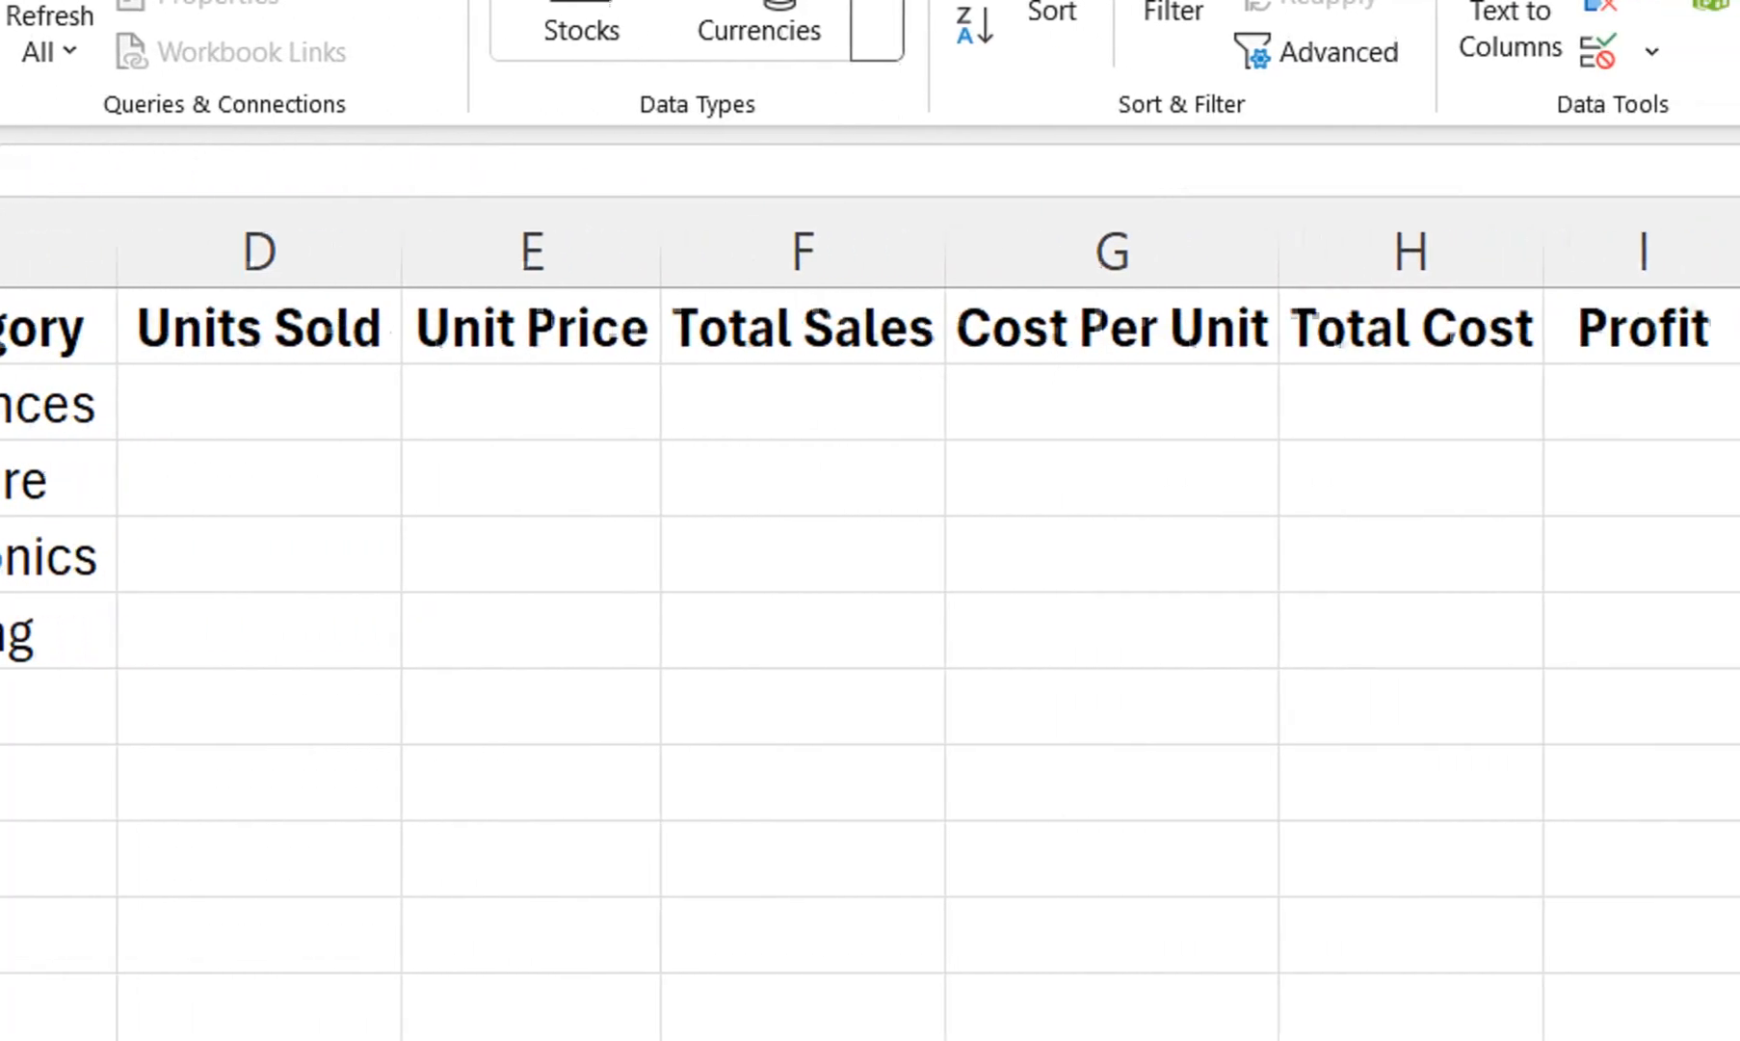
Step: Enter the Units Sold values 100, 200, 150 and 300 in D2:D5
click(449, 403)
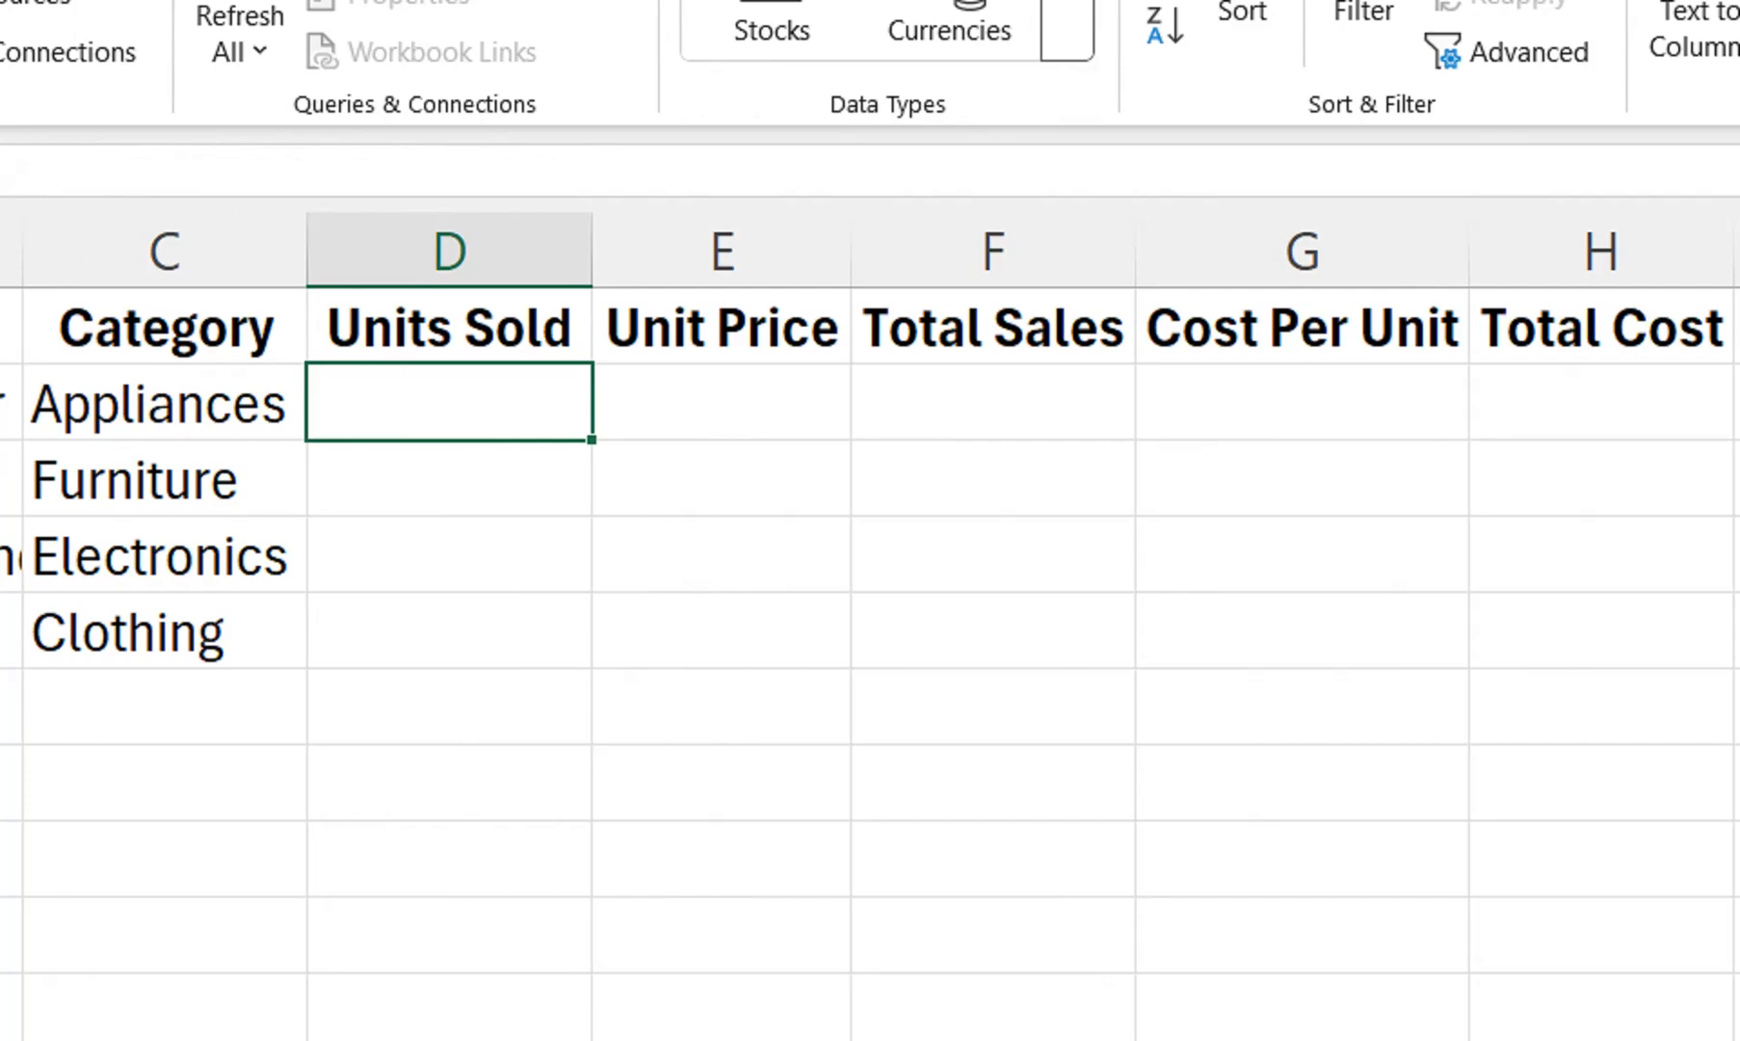
text(100)
key(Return)
text(200)
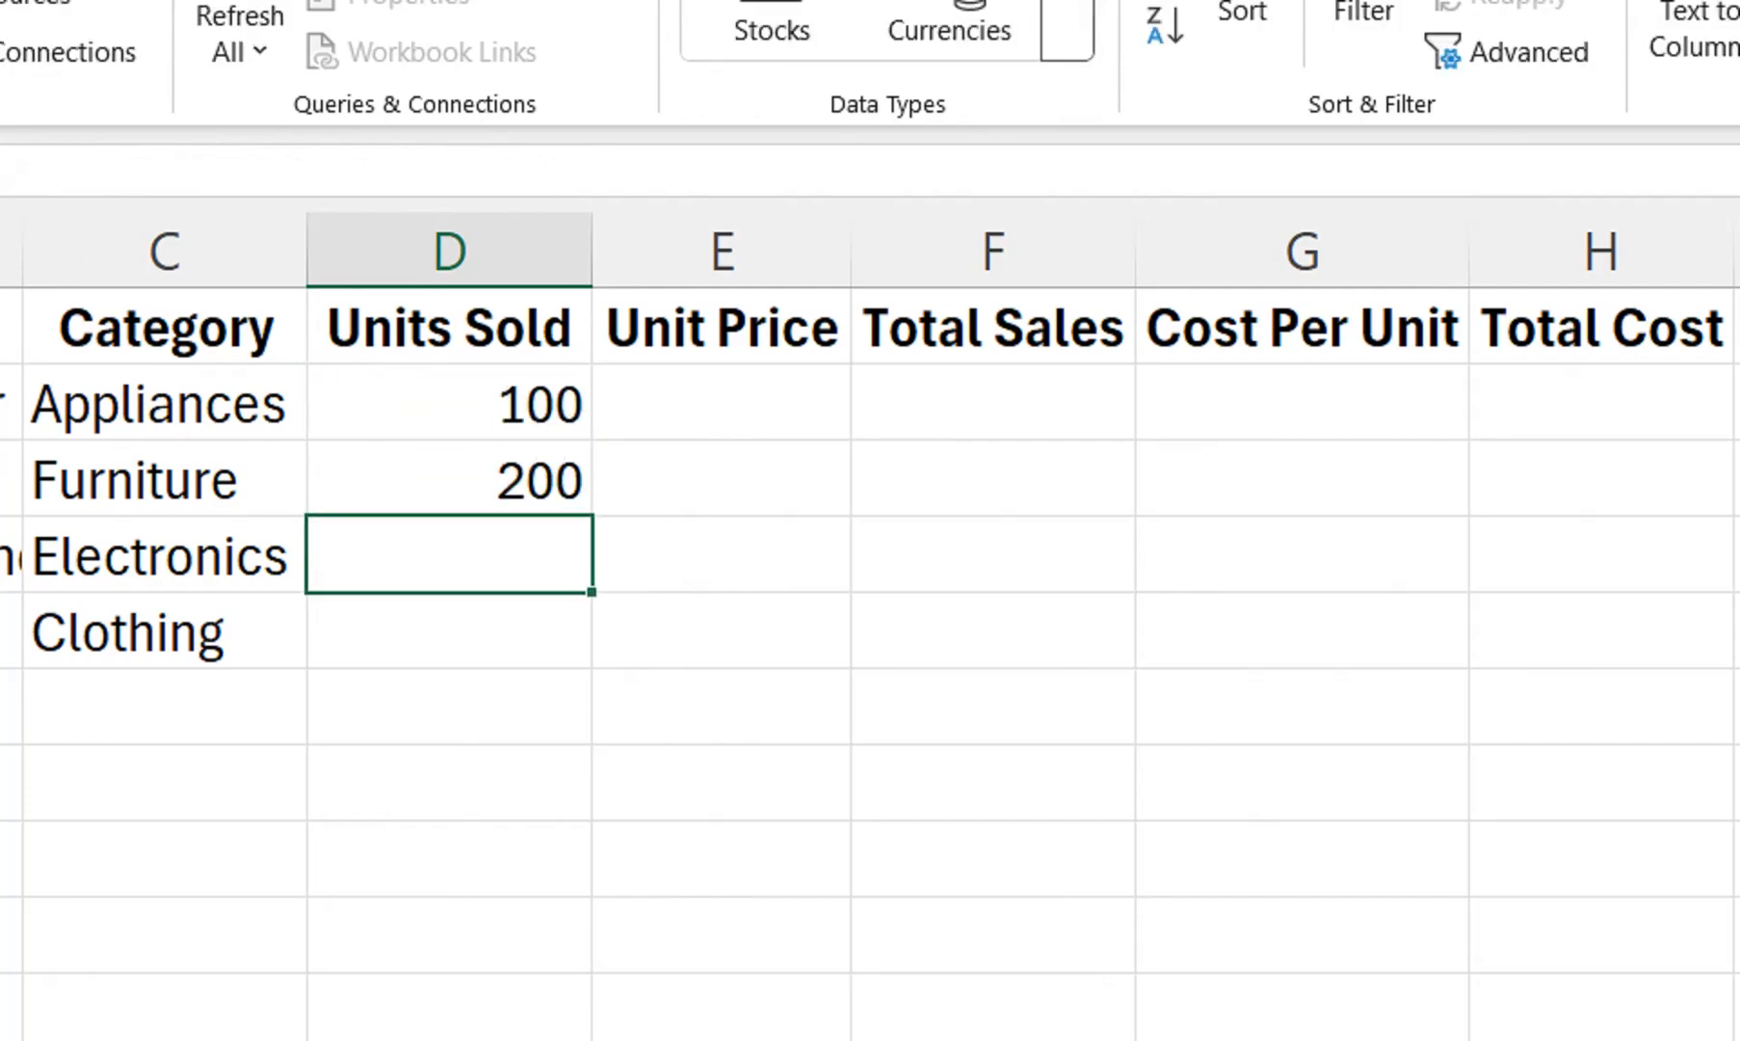
text(150)
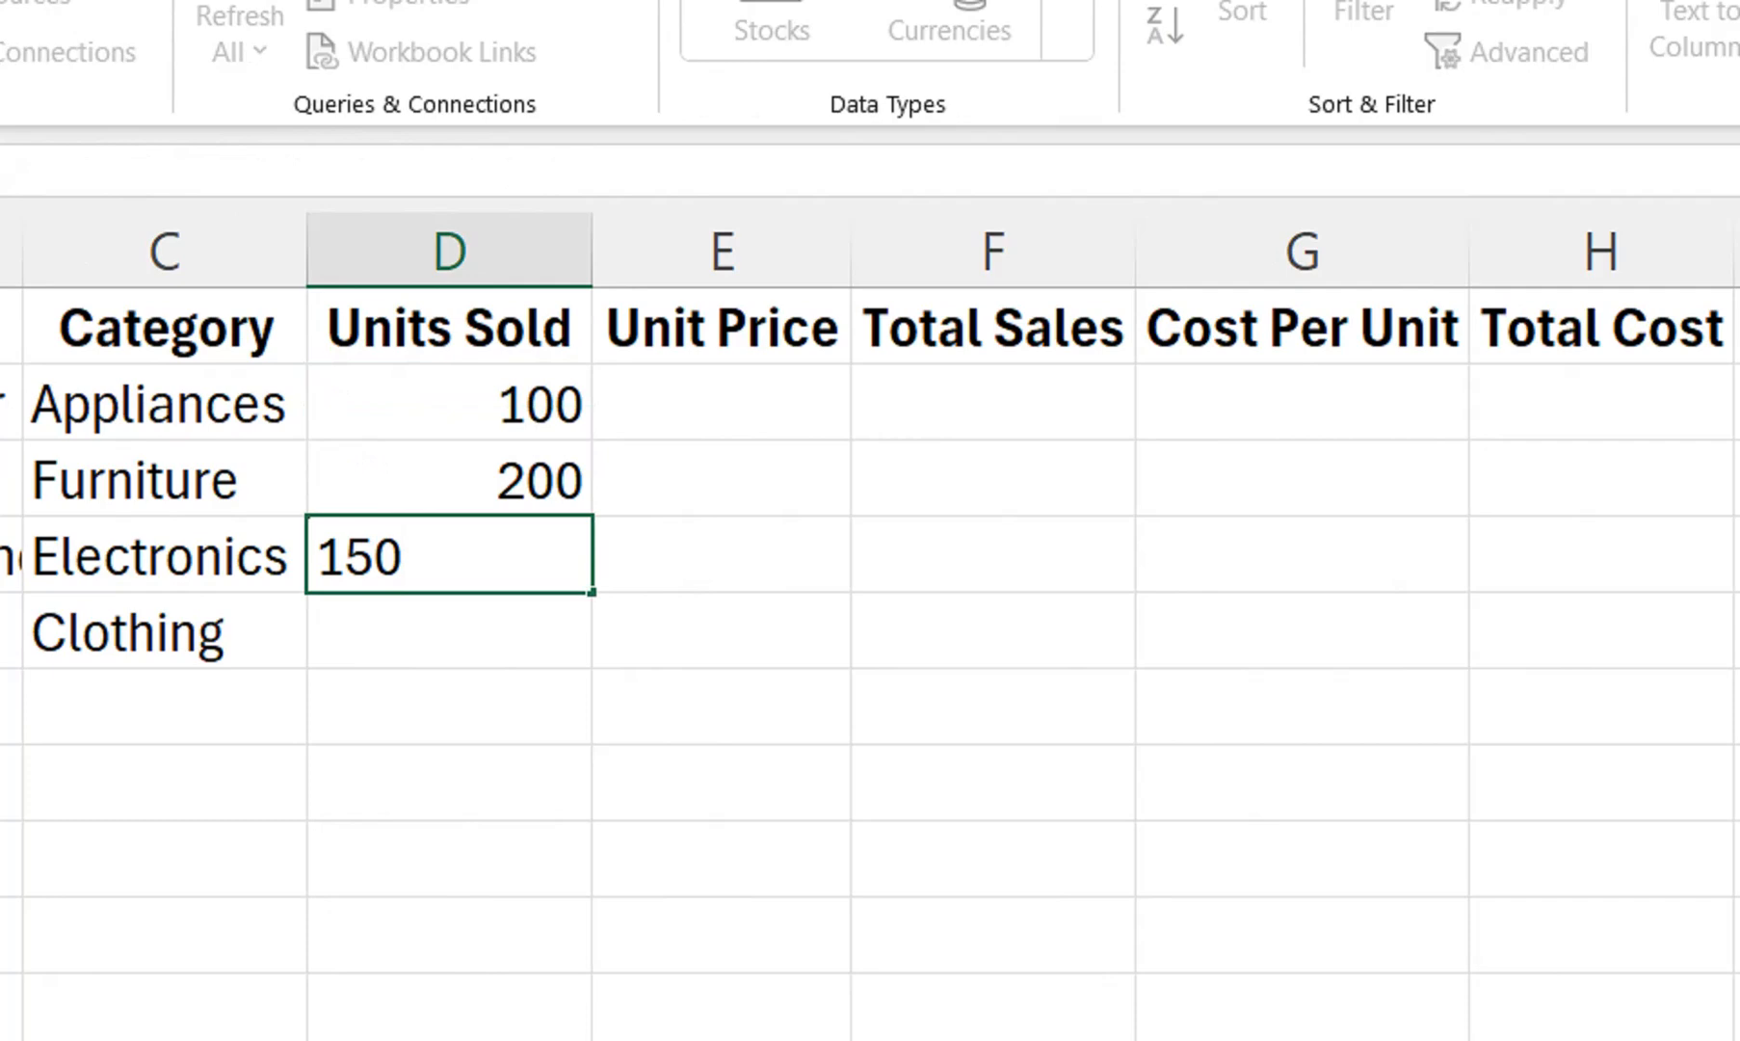
key(Return)
text(300)
key(Return)
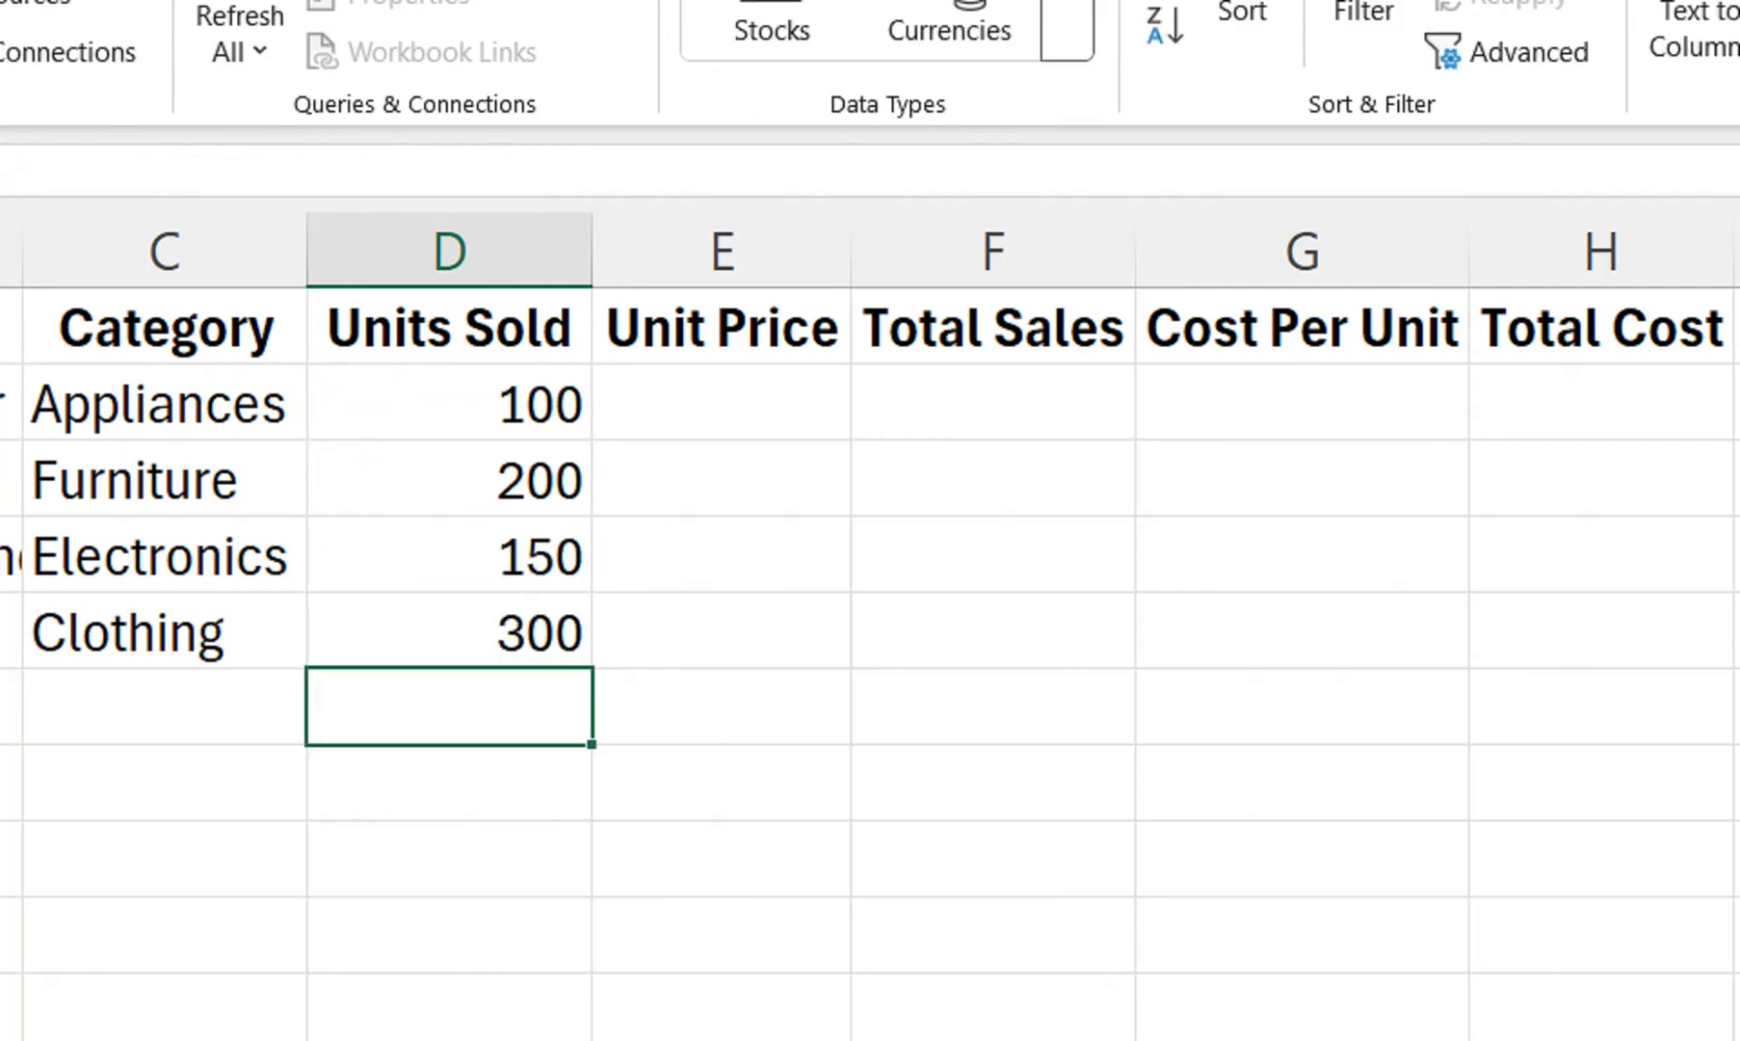
Step: Enter the Unit Price values 50, 80, 50 and 20 in E2:E5
key(Right)
key(Up)
key(Up)
key(Up)
key(Up)
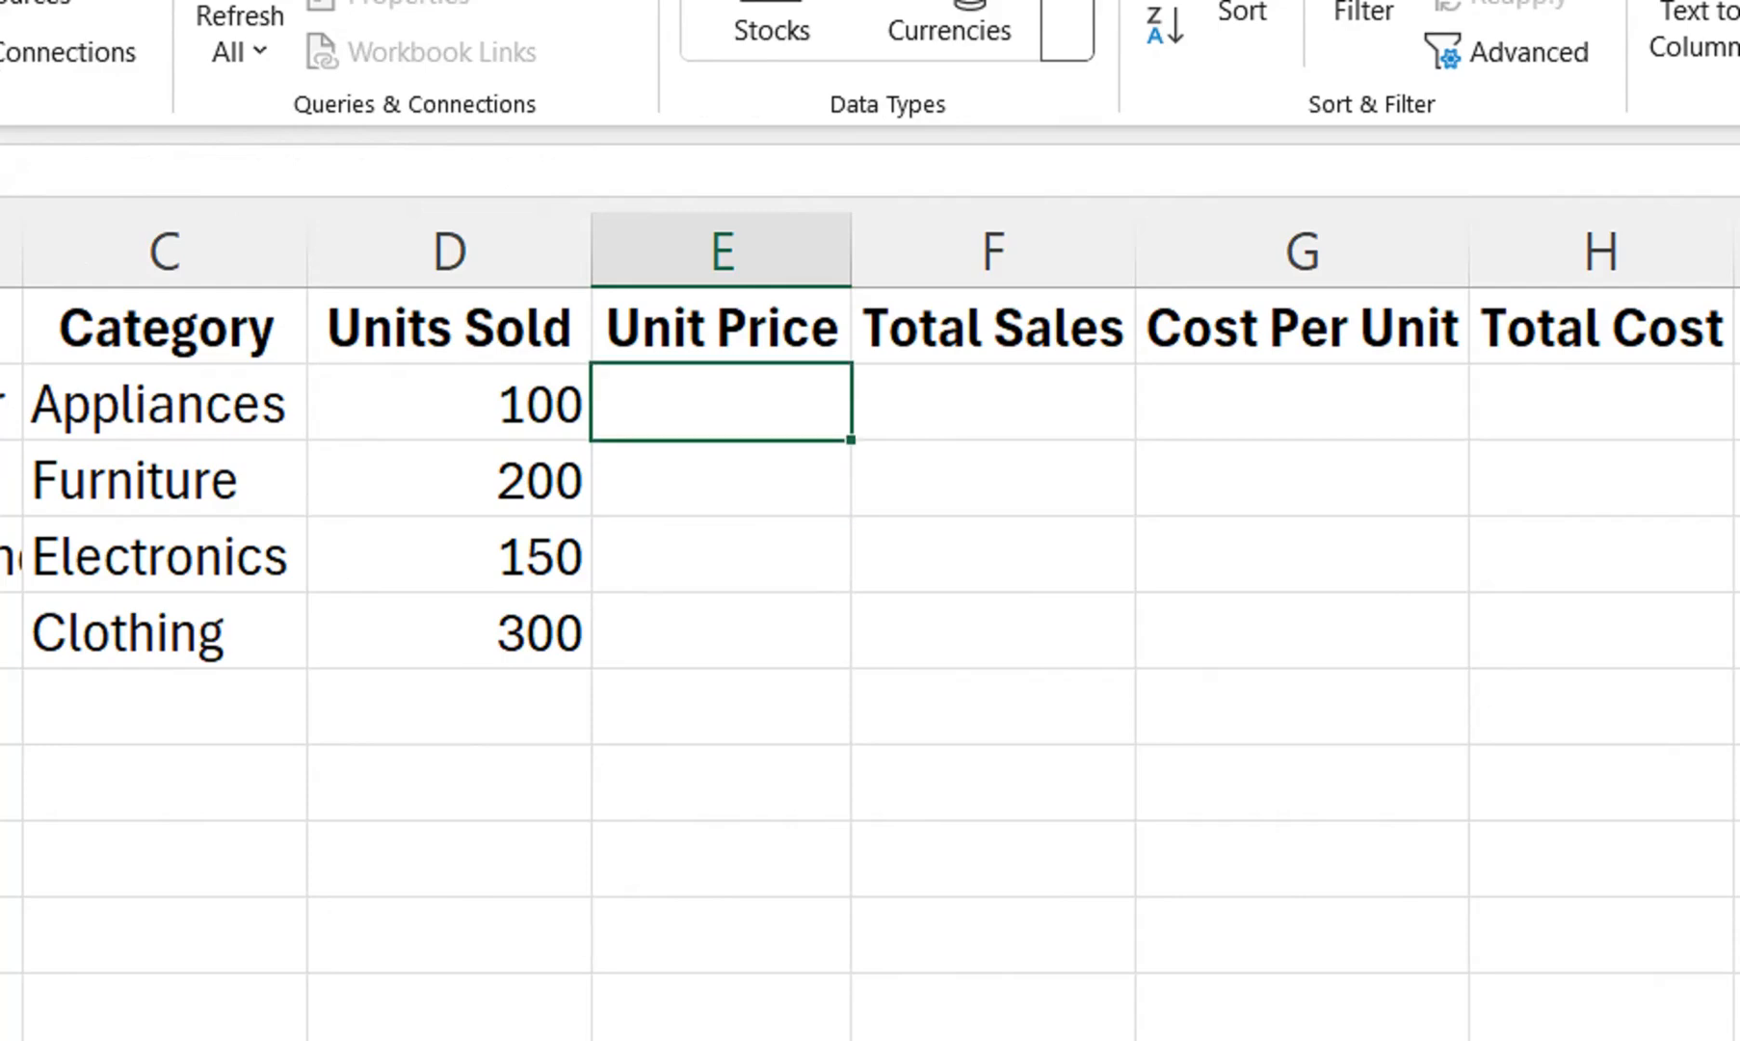
text(50)
key(Return)
text(80)
key(Return)
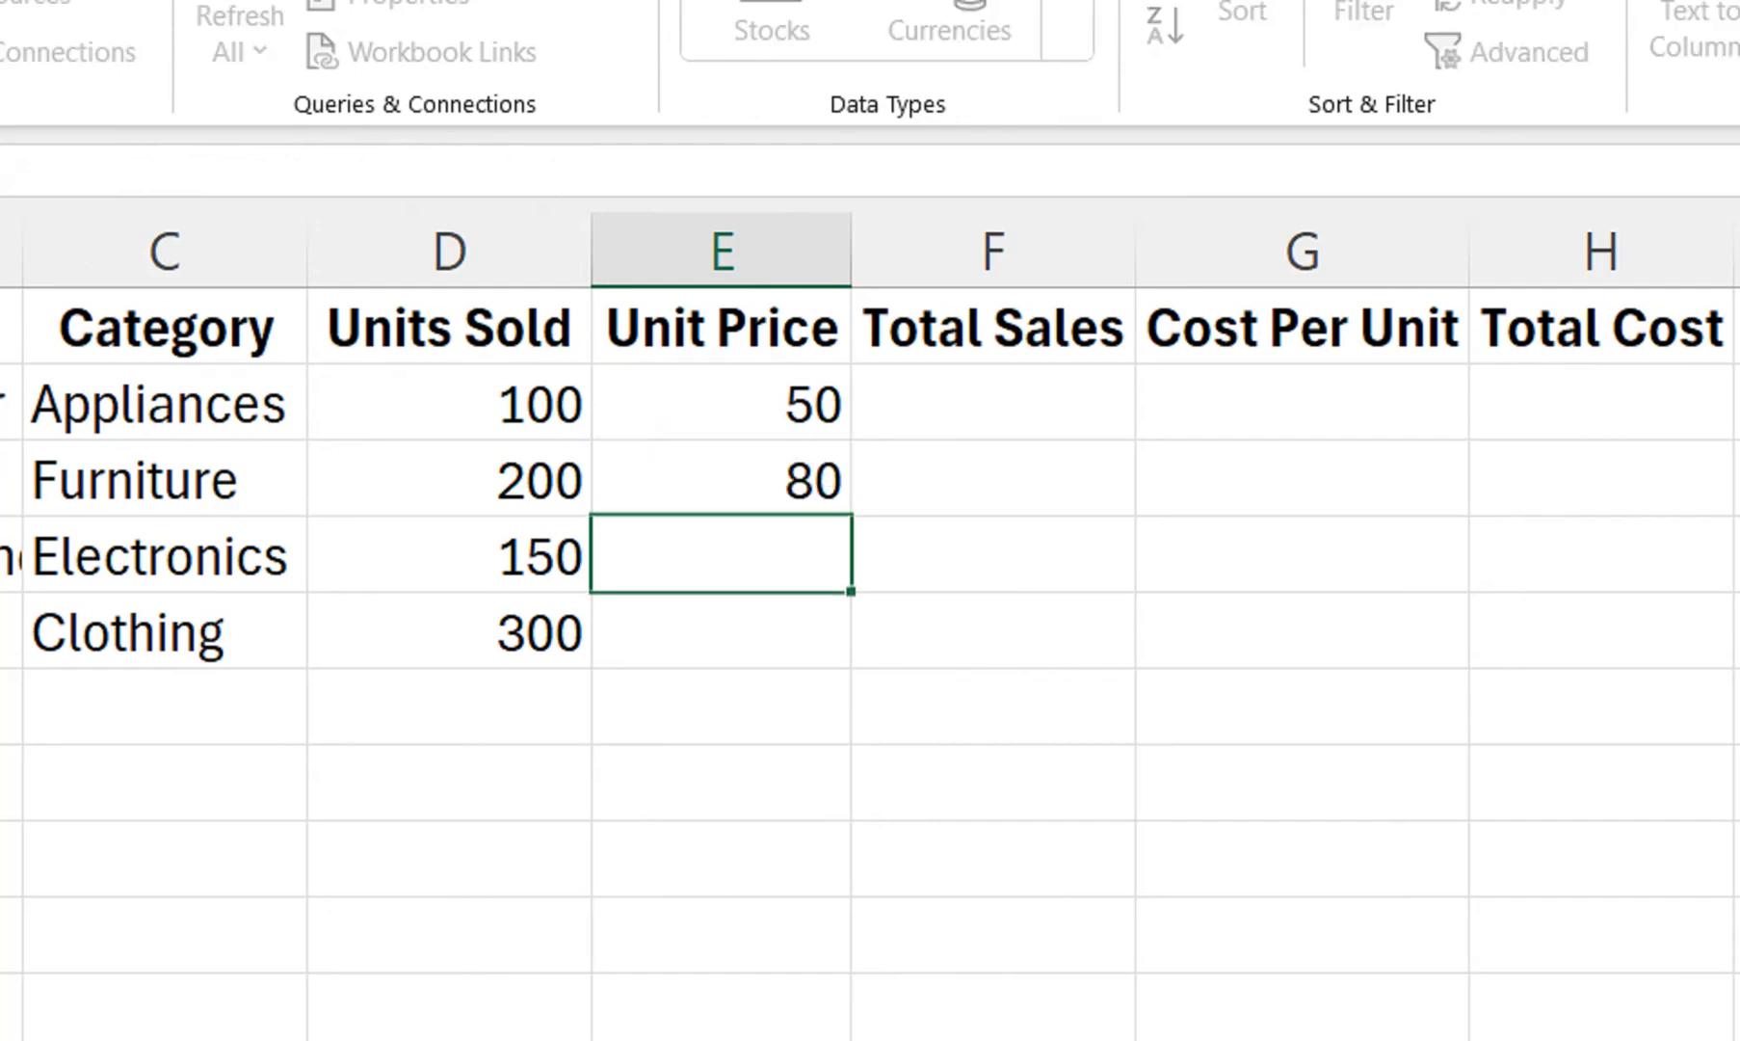
text(50)
key(Return)
text(10)
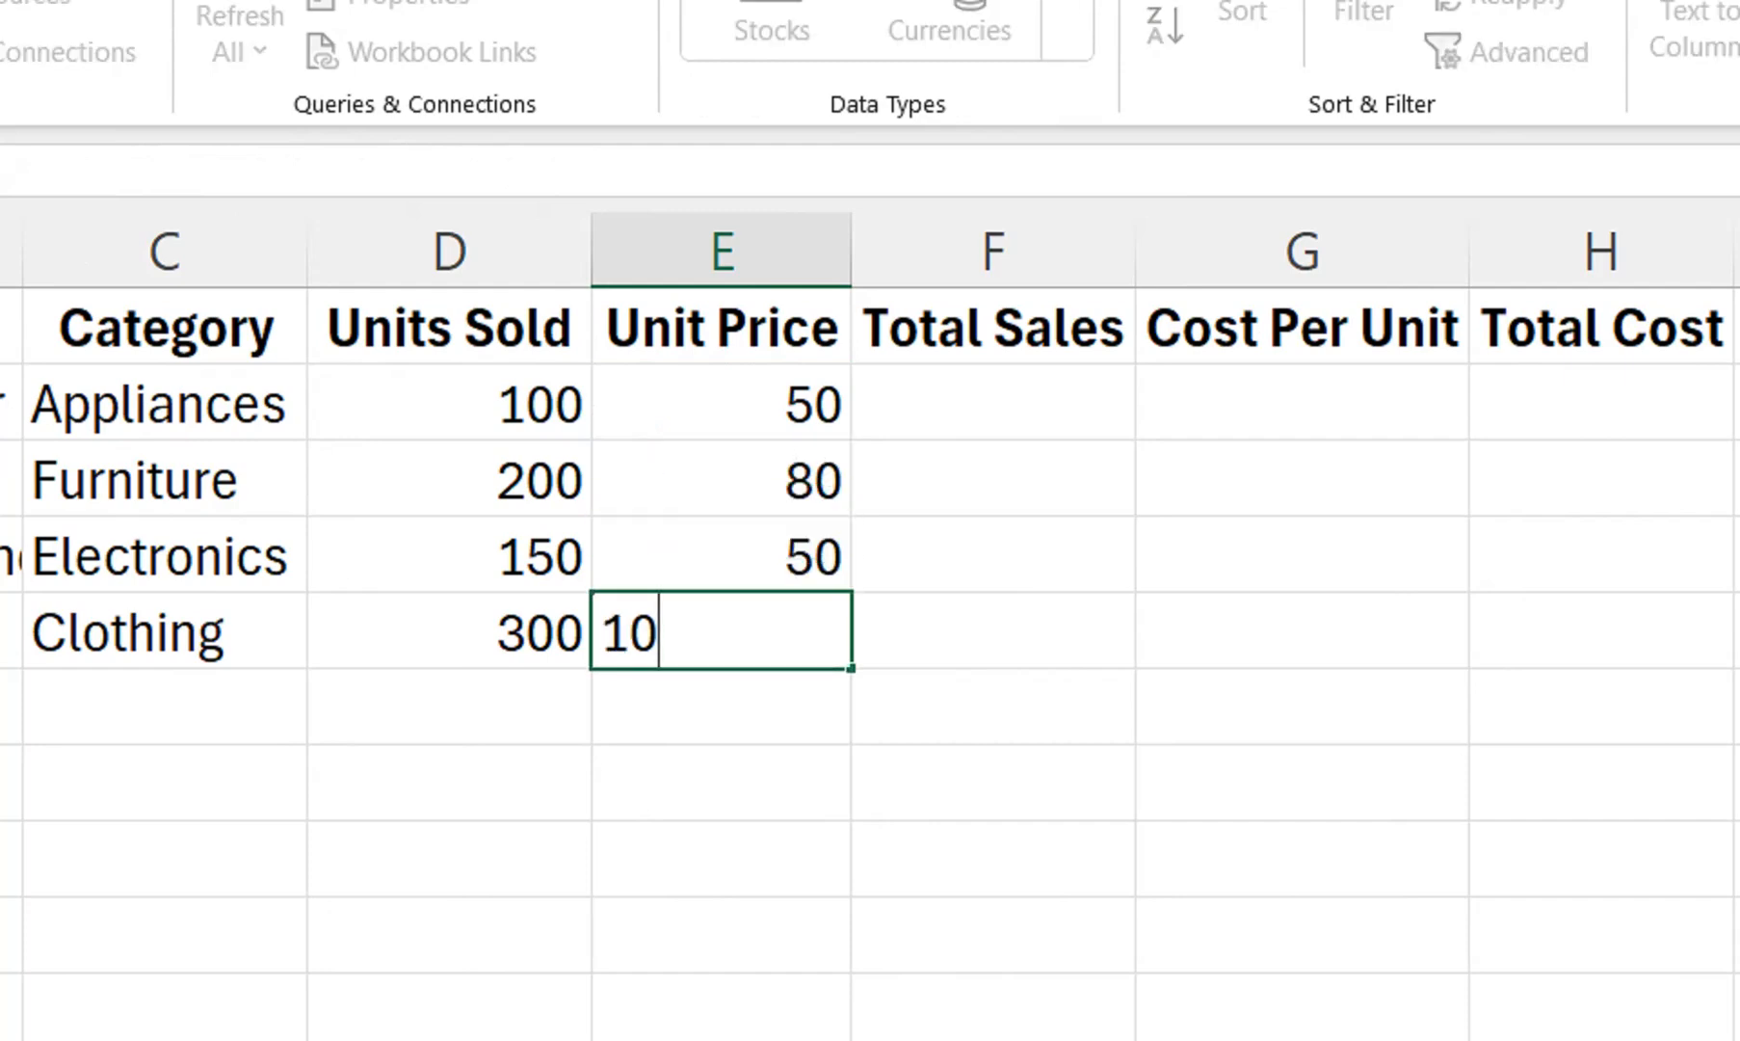
key(BackSpace)
key(BackSpace)
text(20)
Step: Calculate Total Sales in F2 with =D2*E2 and fill the formula down to F5
click(993, 403)
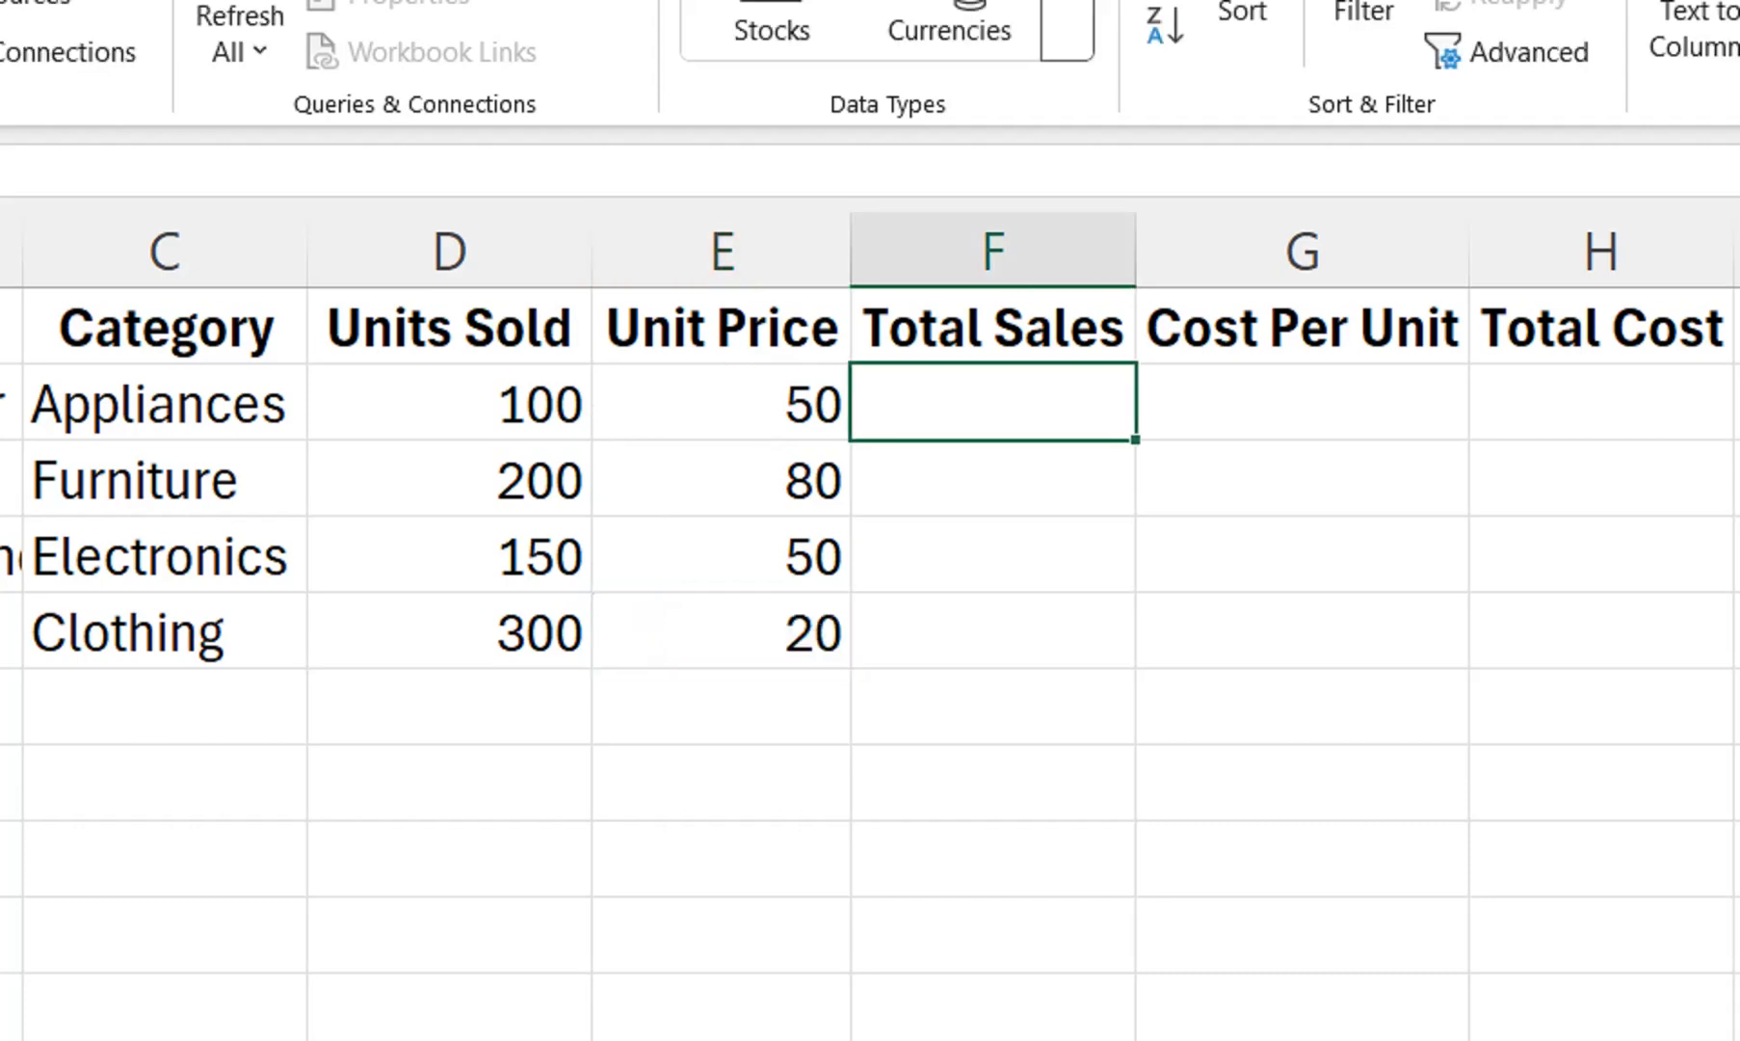
text(=)
key(Left)
key(Left)
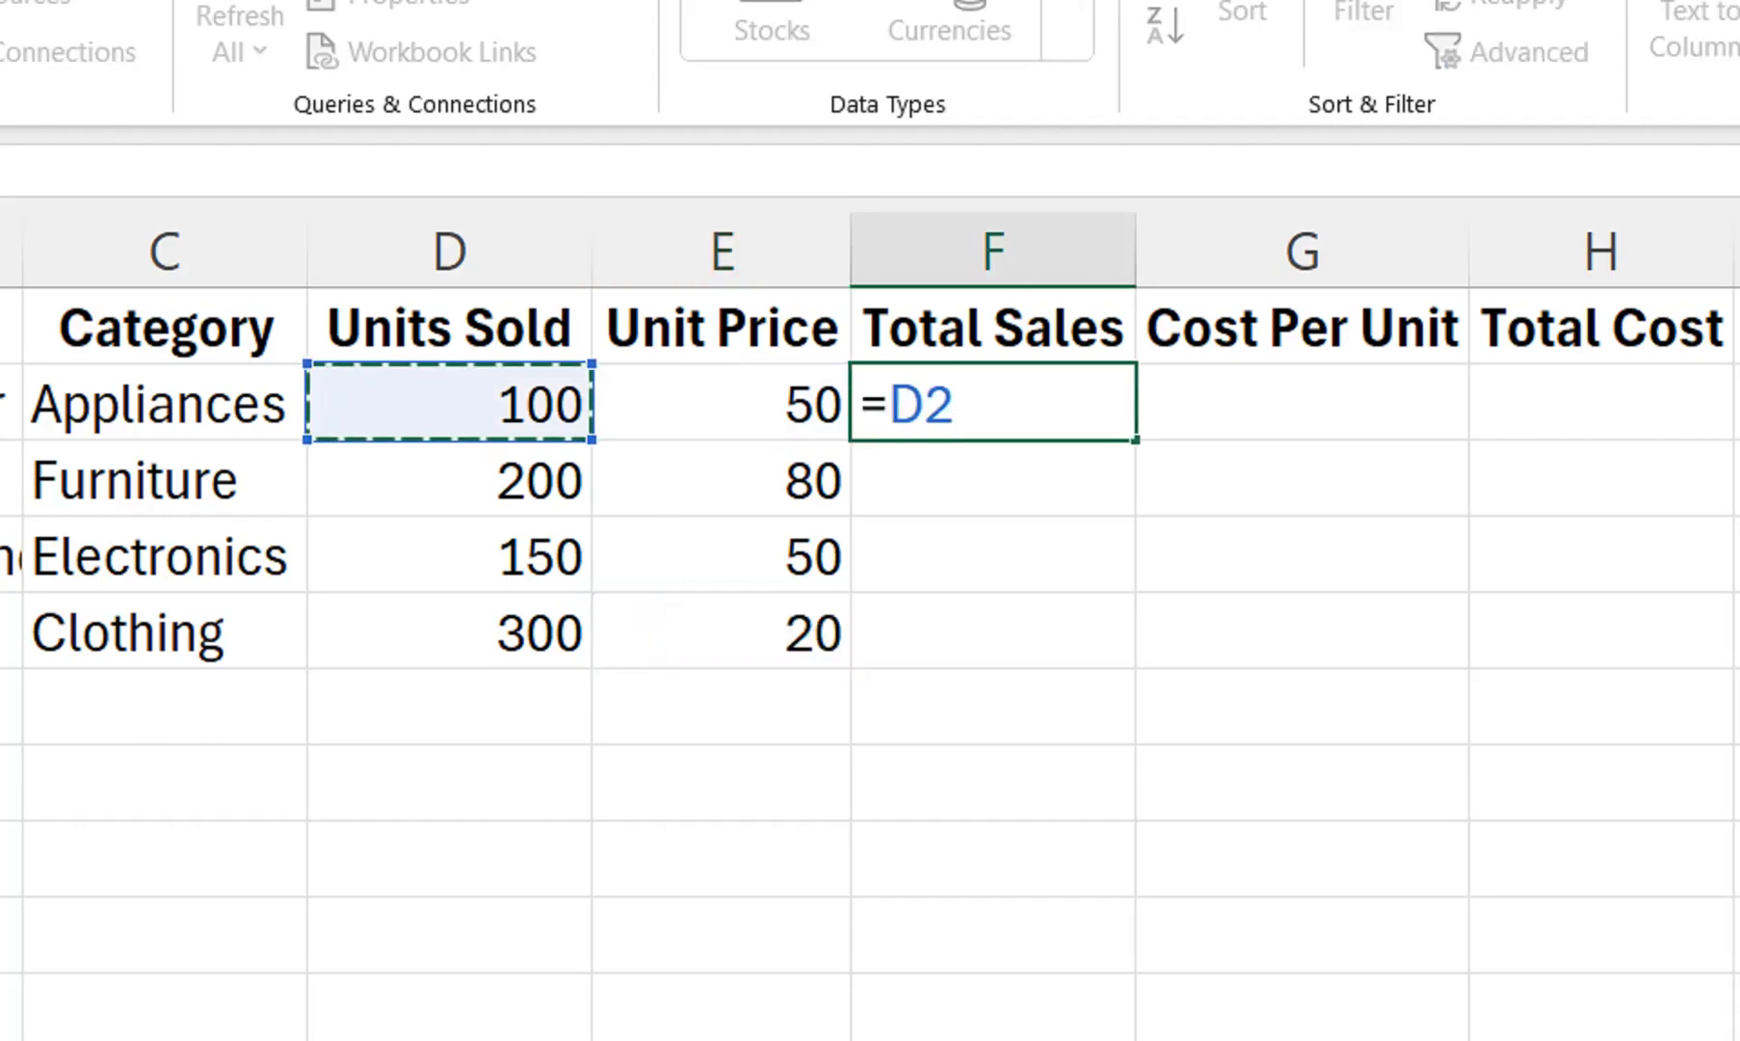
text(*)
key(Left)
key(Return)
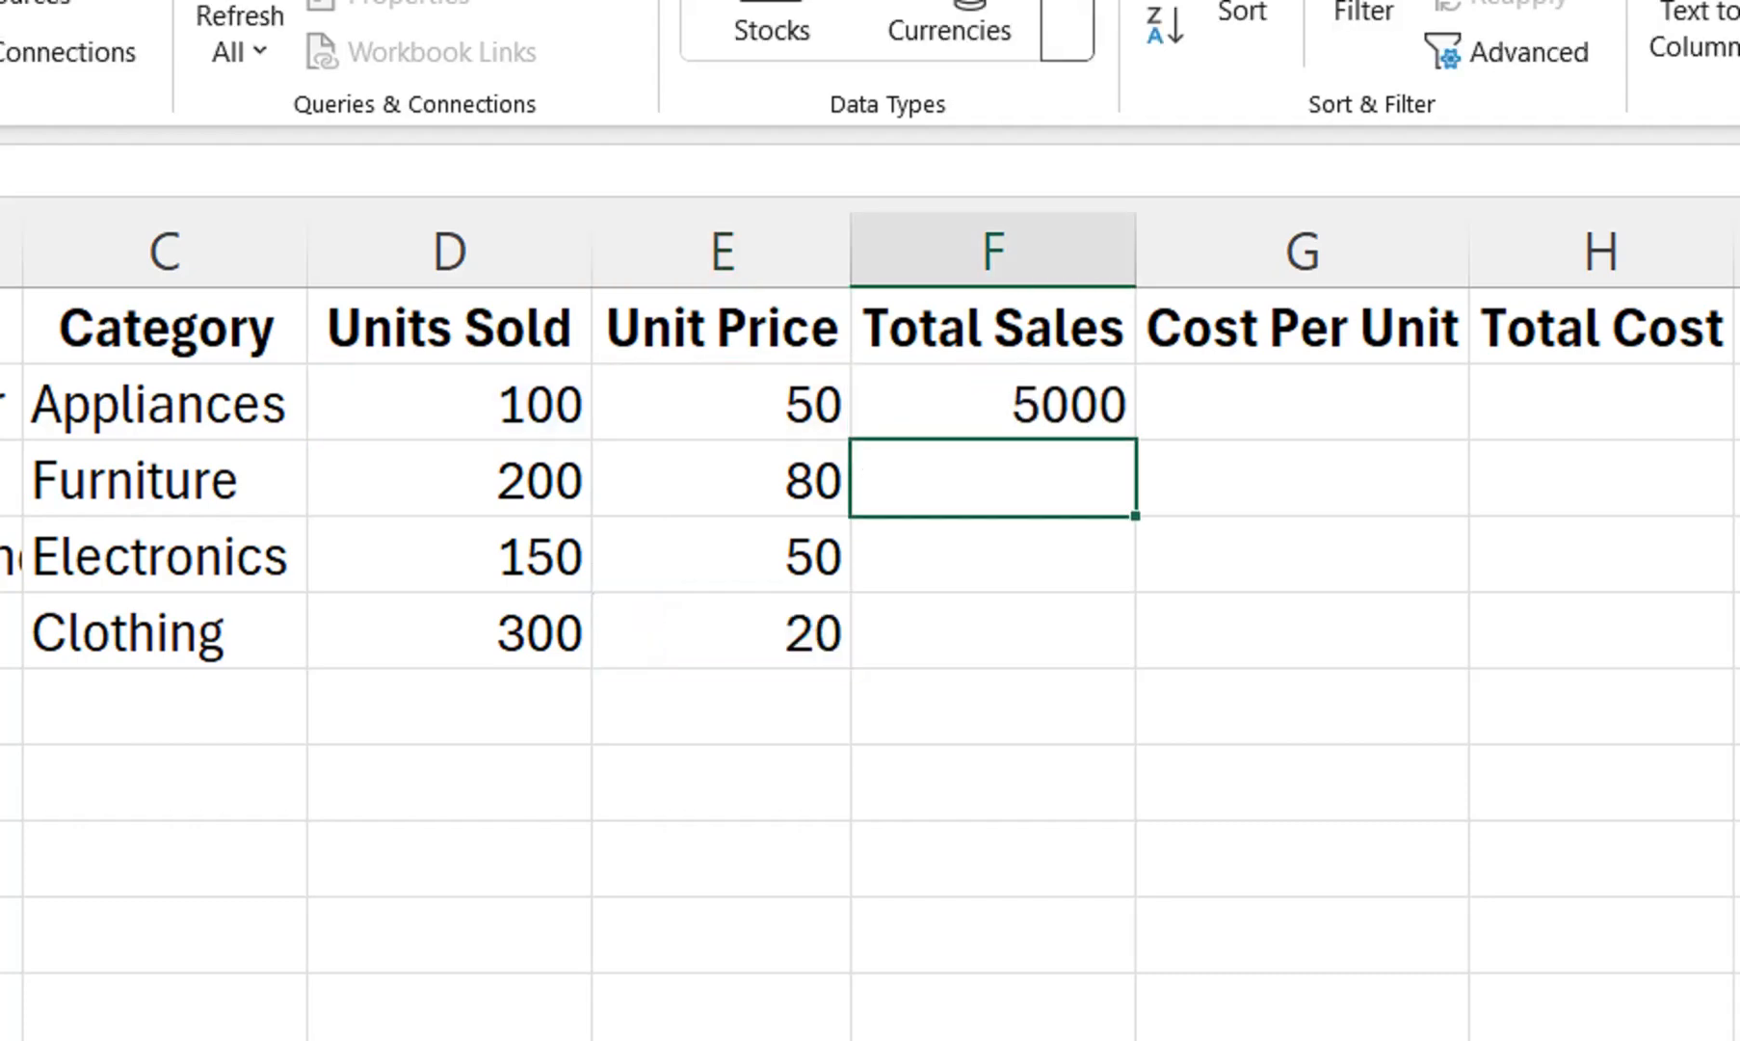
key(Up)
drag(1135, 439, 1135, 636)
Step: Enter the Cost Per Unit values 50, 30 and 50 in G2:G4
key(Right)
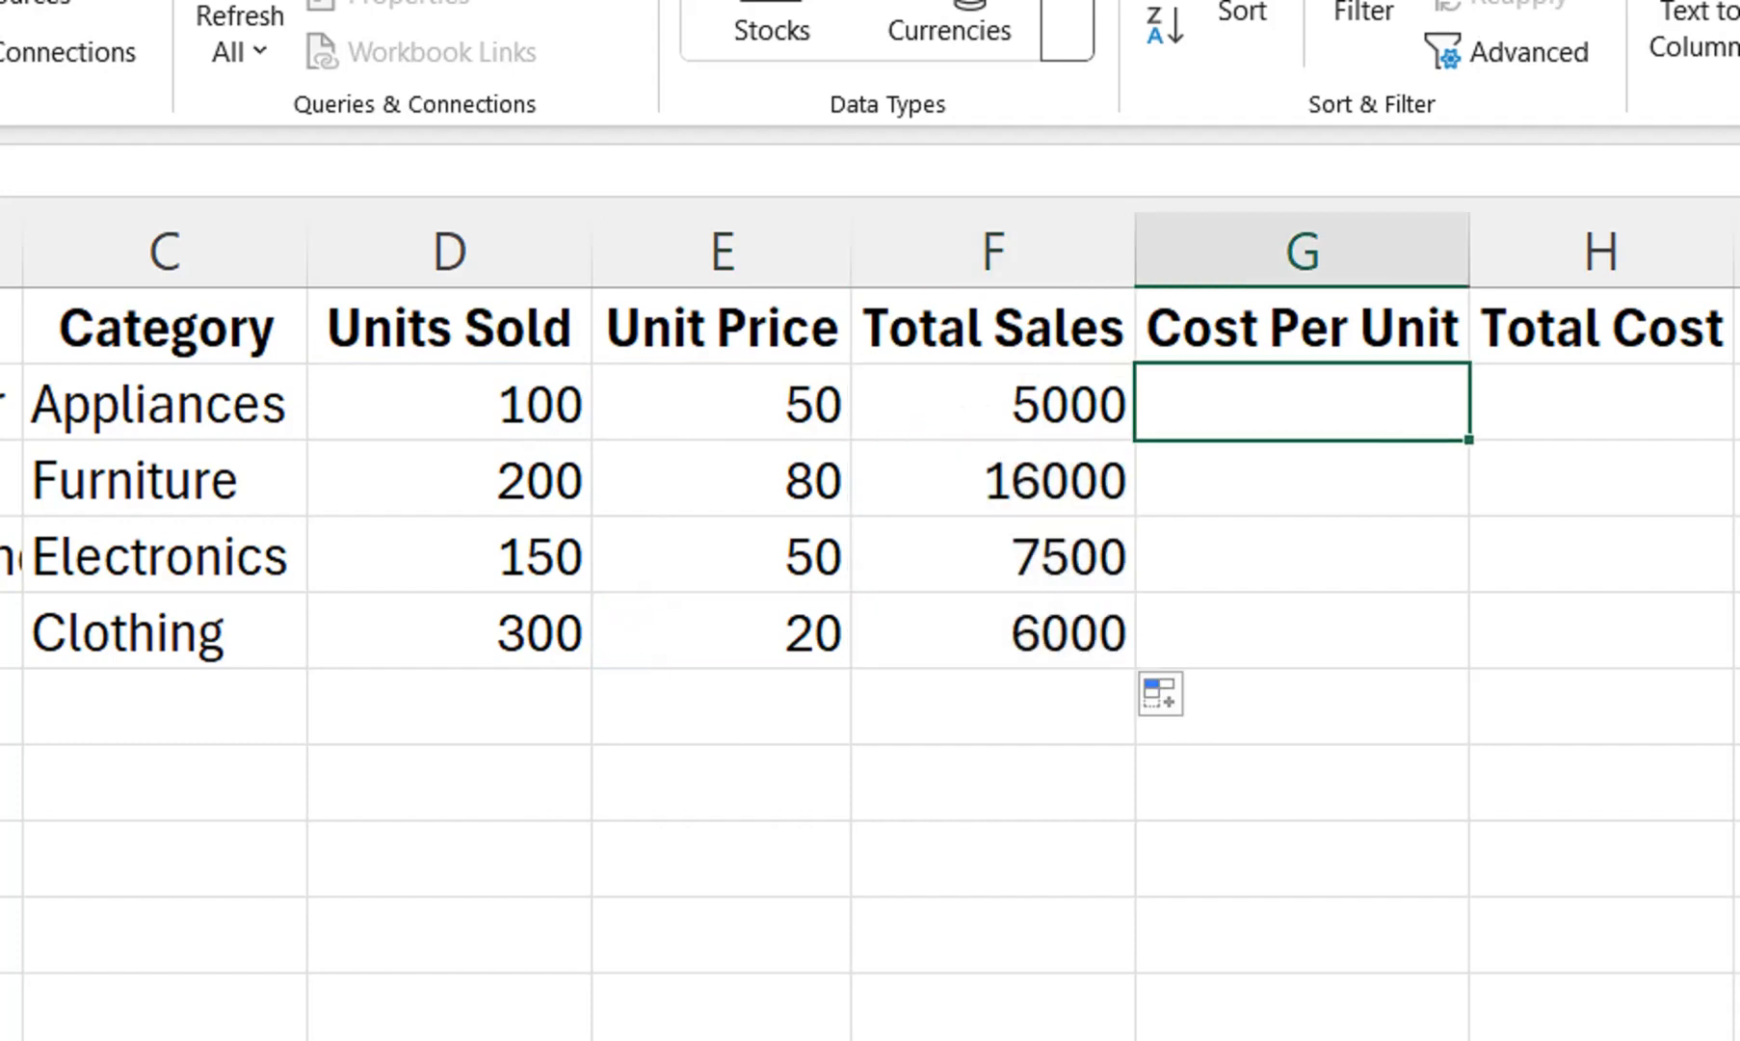
text(50)
key(Return)
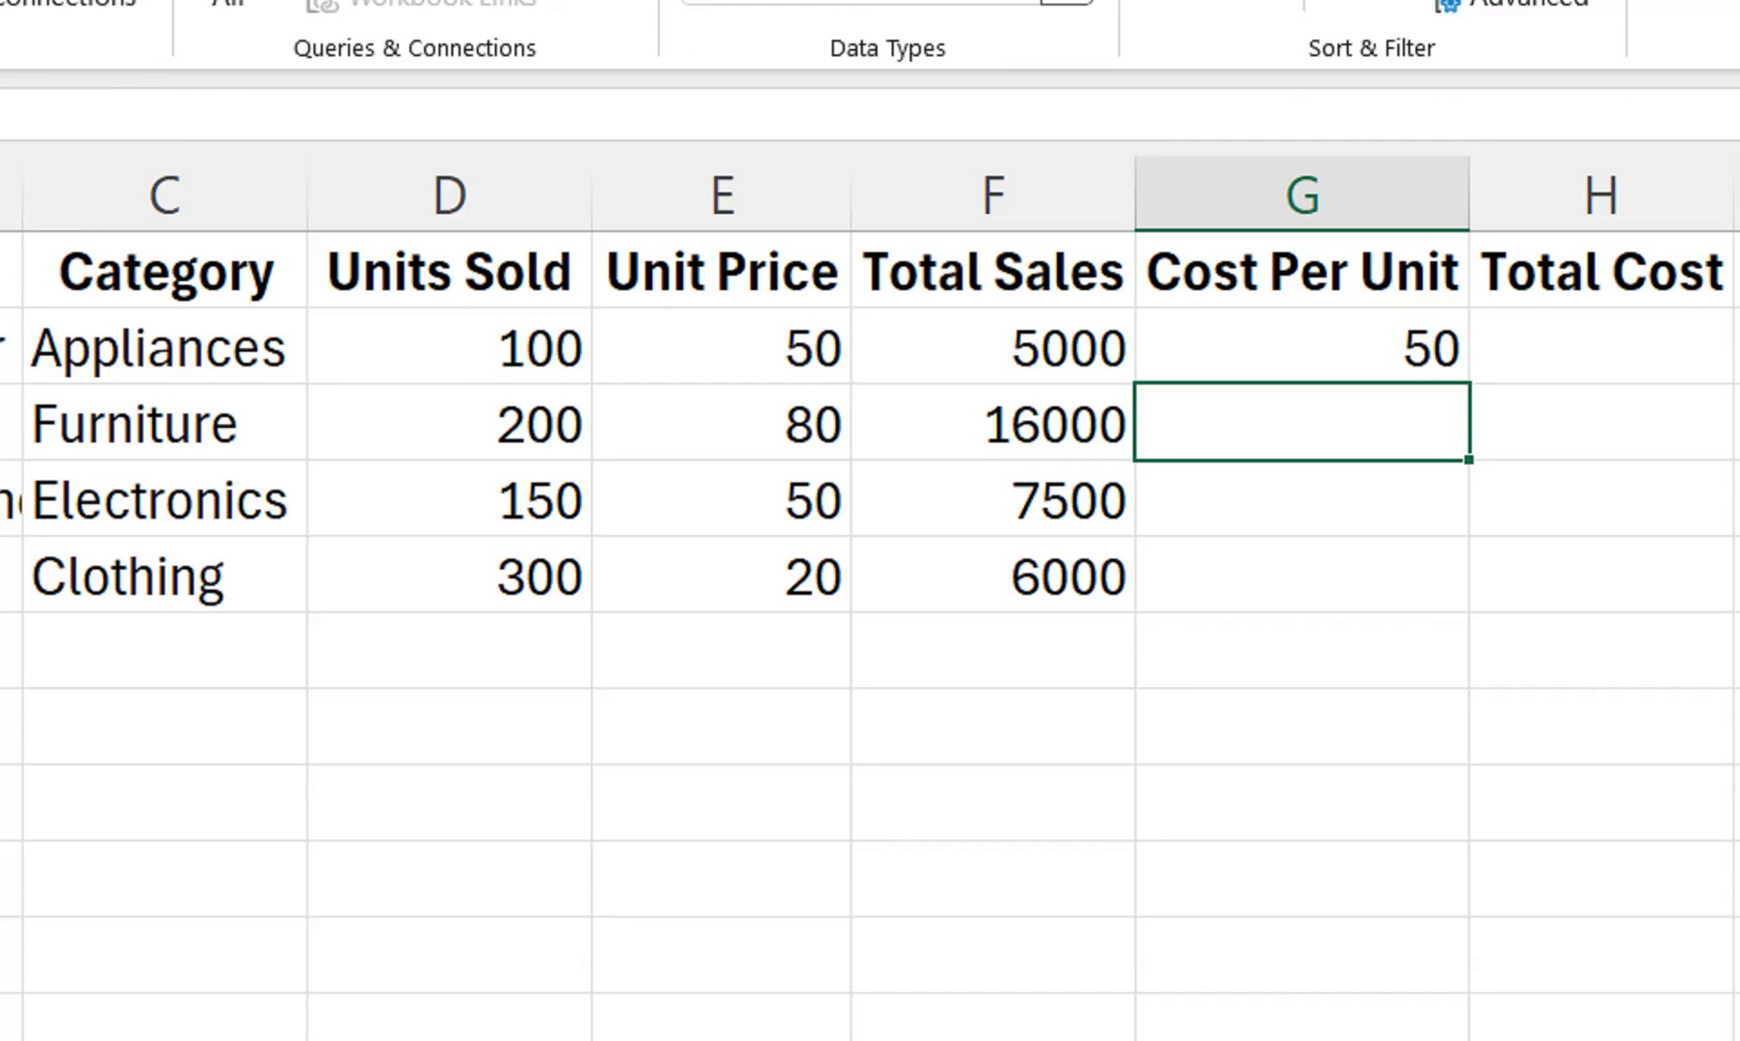
text(3050)
key(Return)
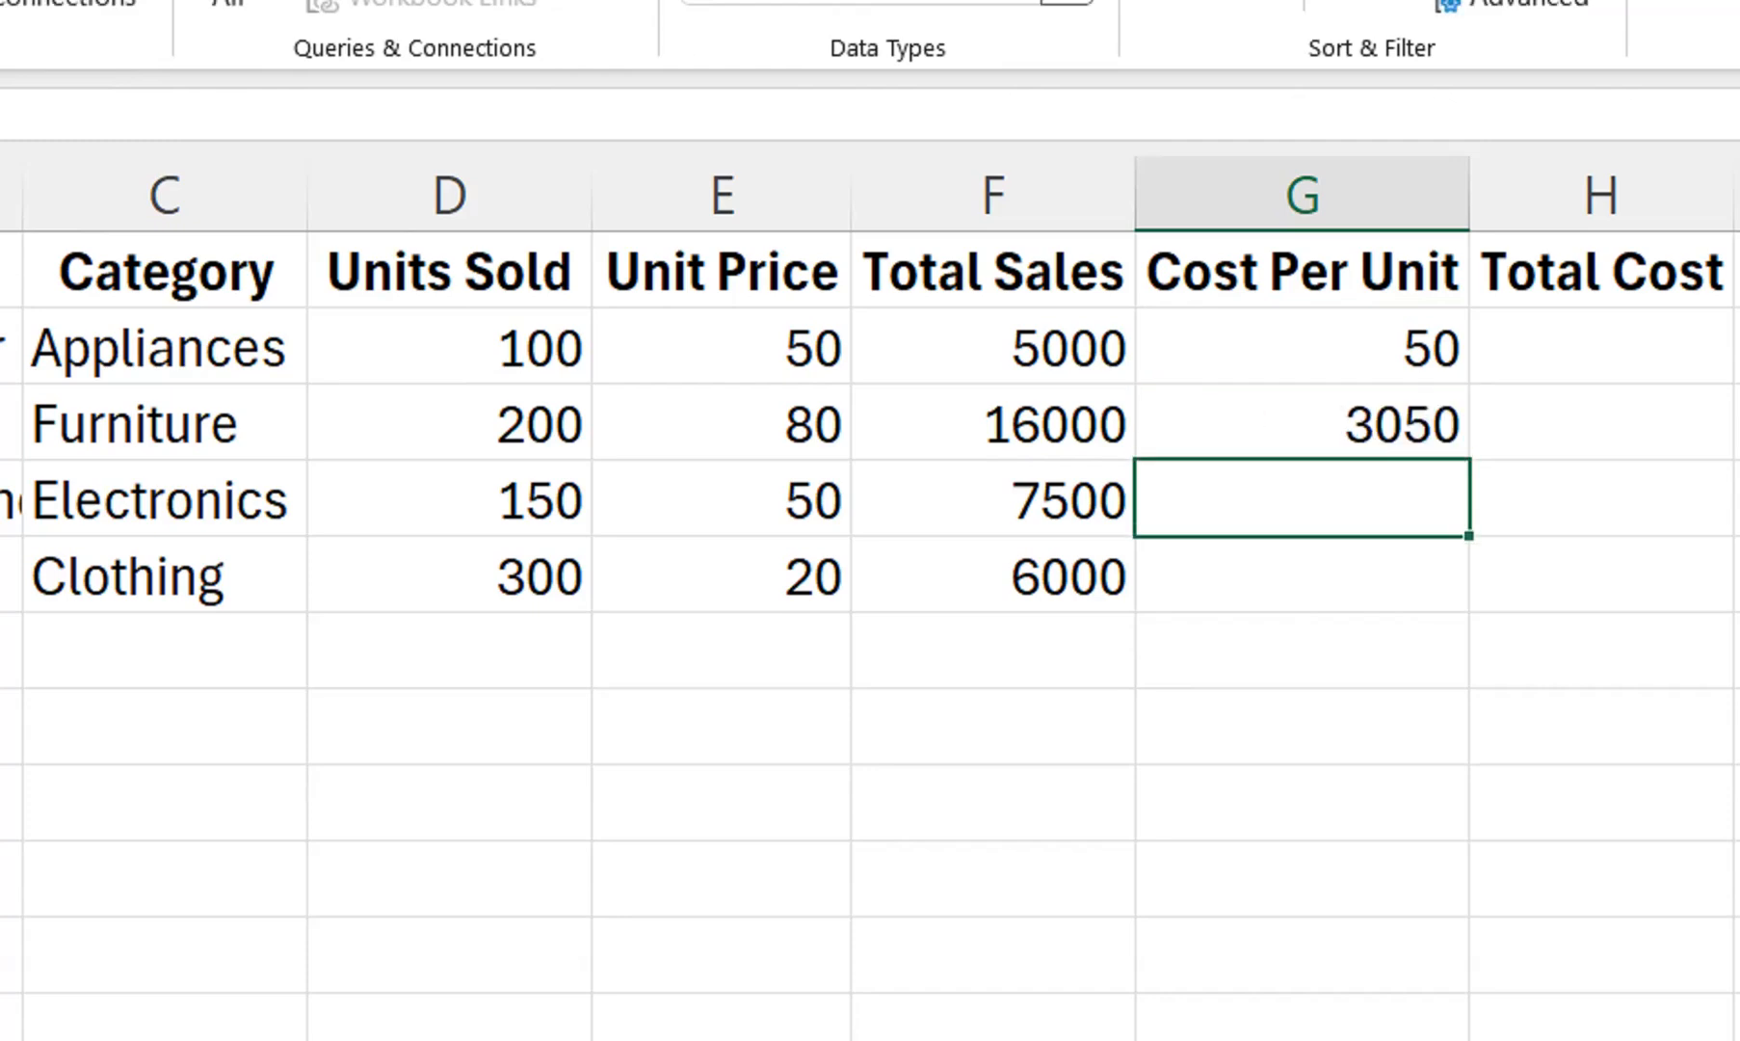
key(Up)
key(F2)
key(BackSpace)
key(BackSpace)
key(Return)
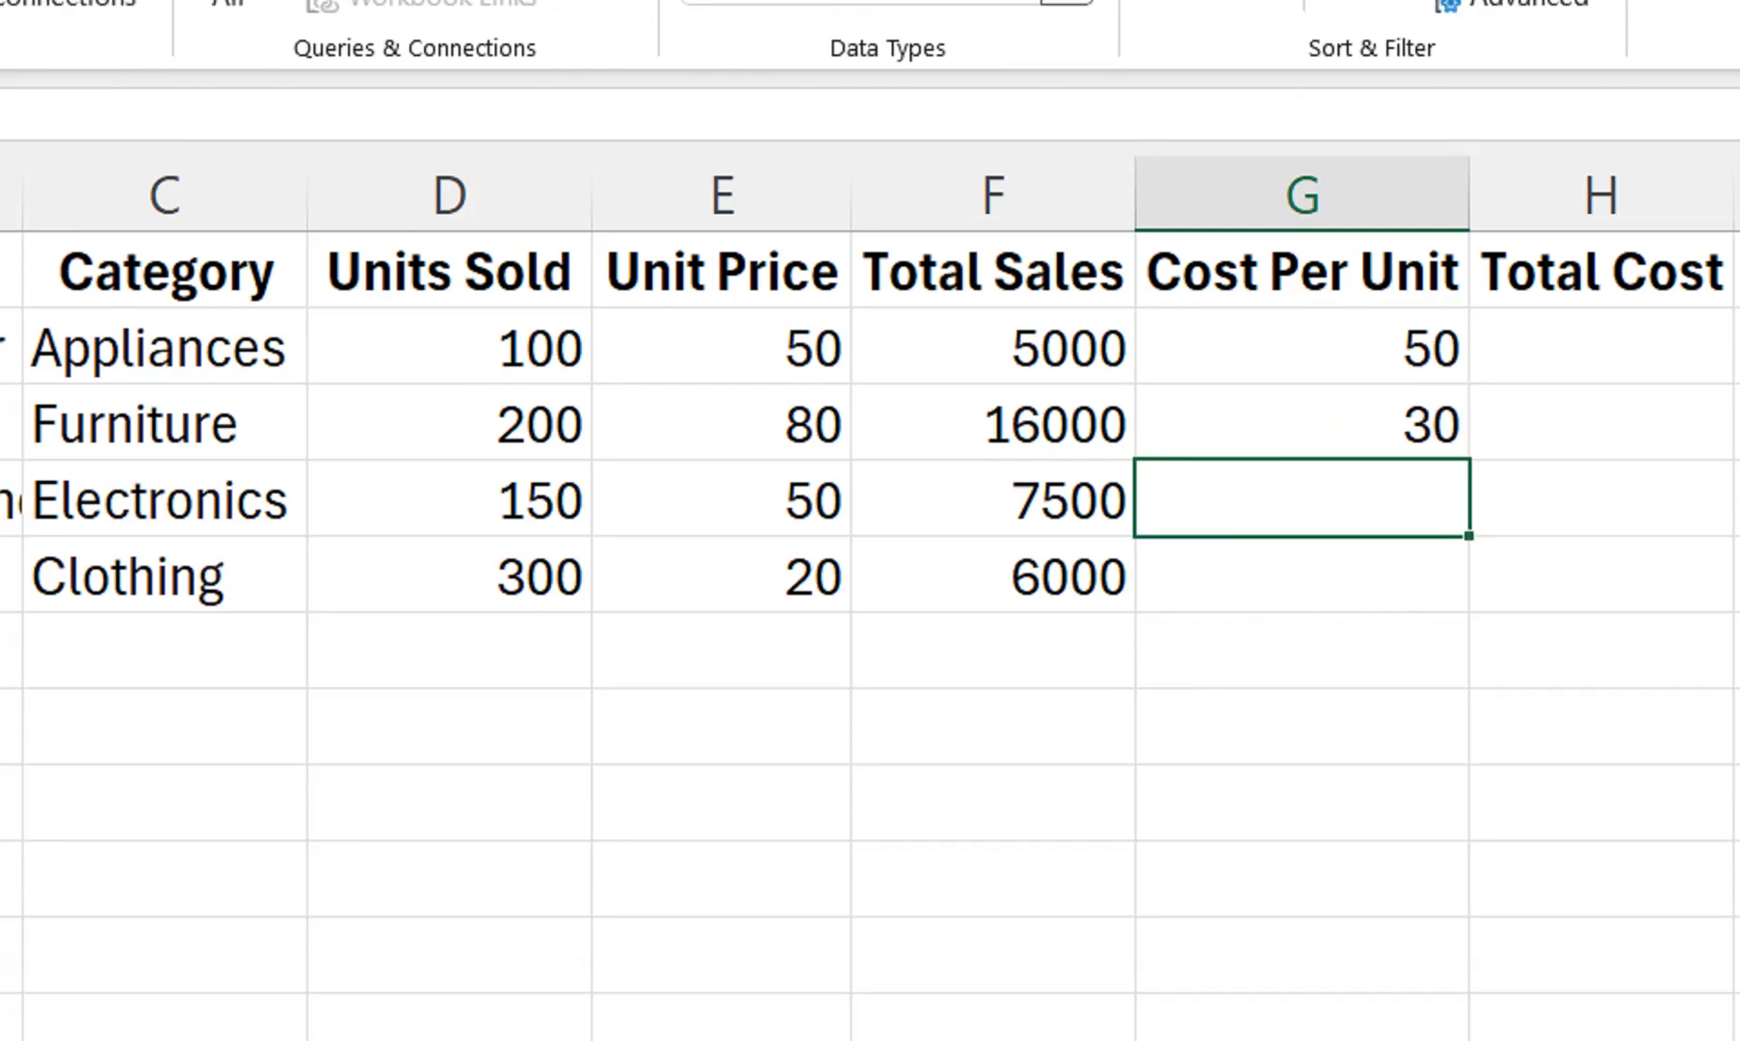
text(50)
key(Return)
Step: Set the Cost Per Unit values in G2:G5 to 30, 50, 30 and 5
key(Up)
key(Up)
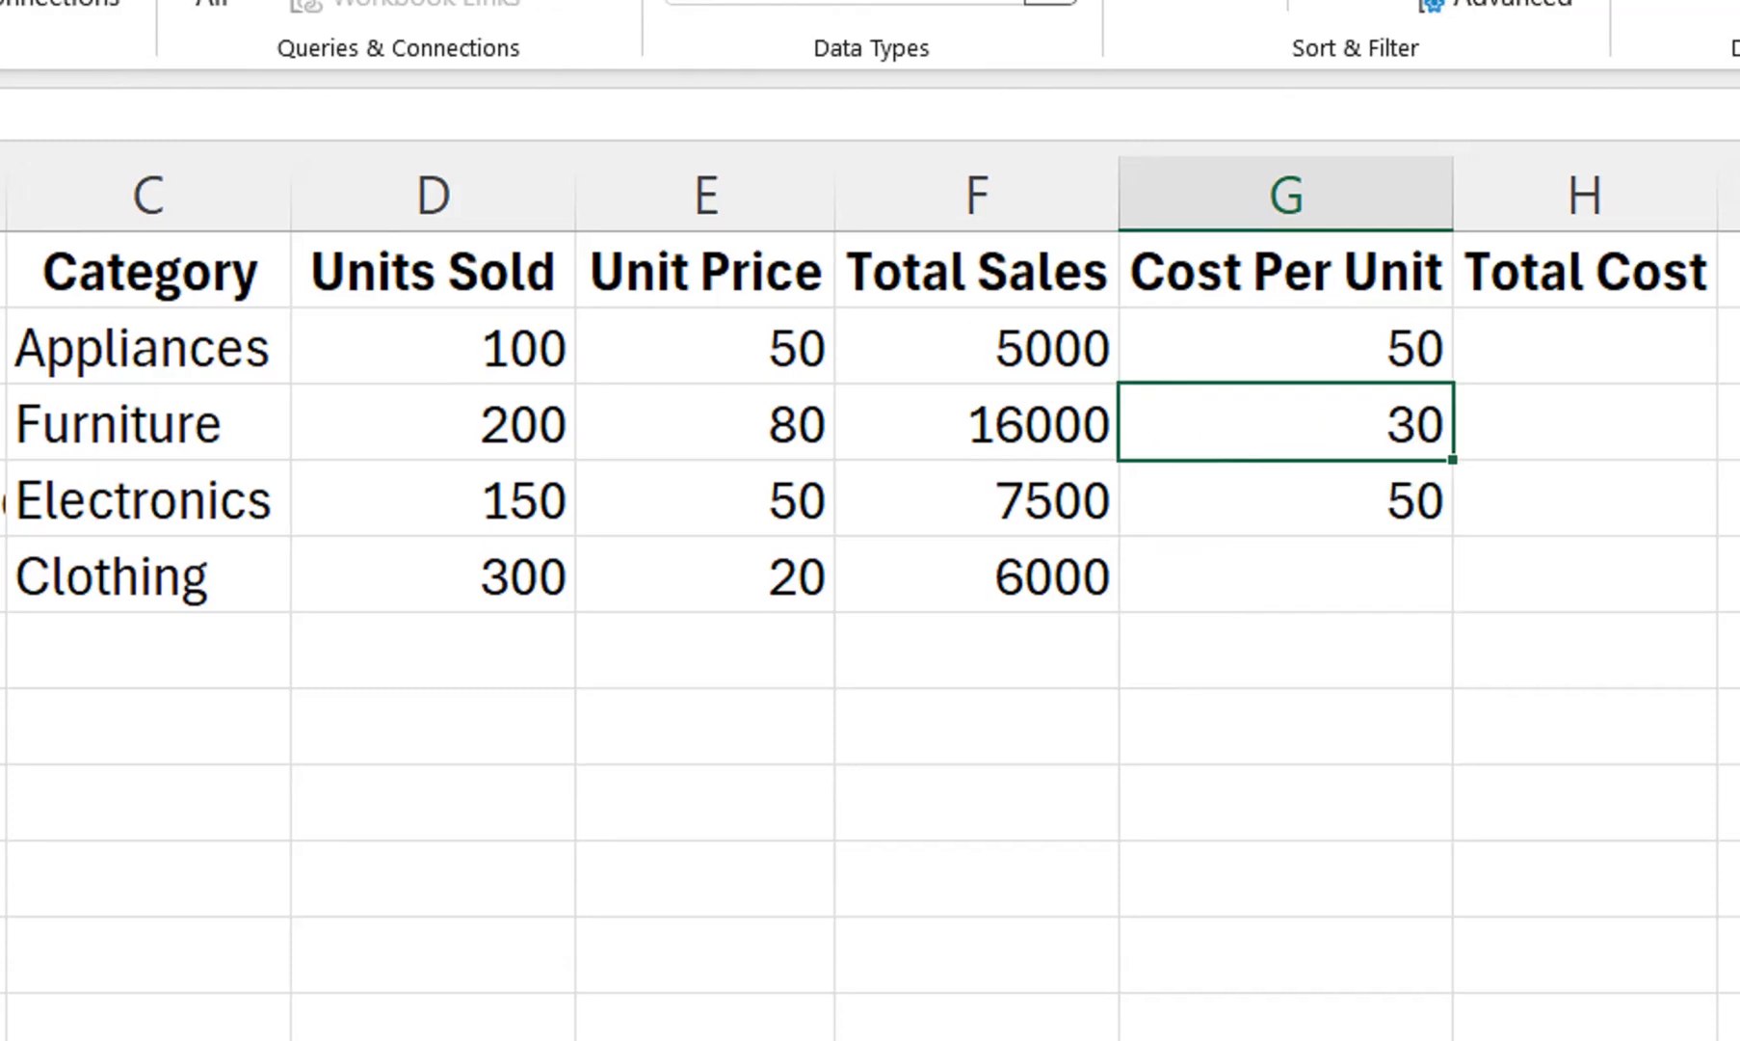
key(Up)
text(30)
key(Return)
text(50)
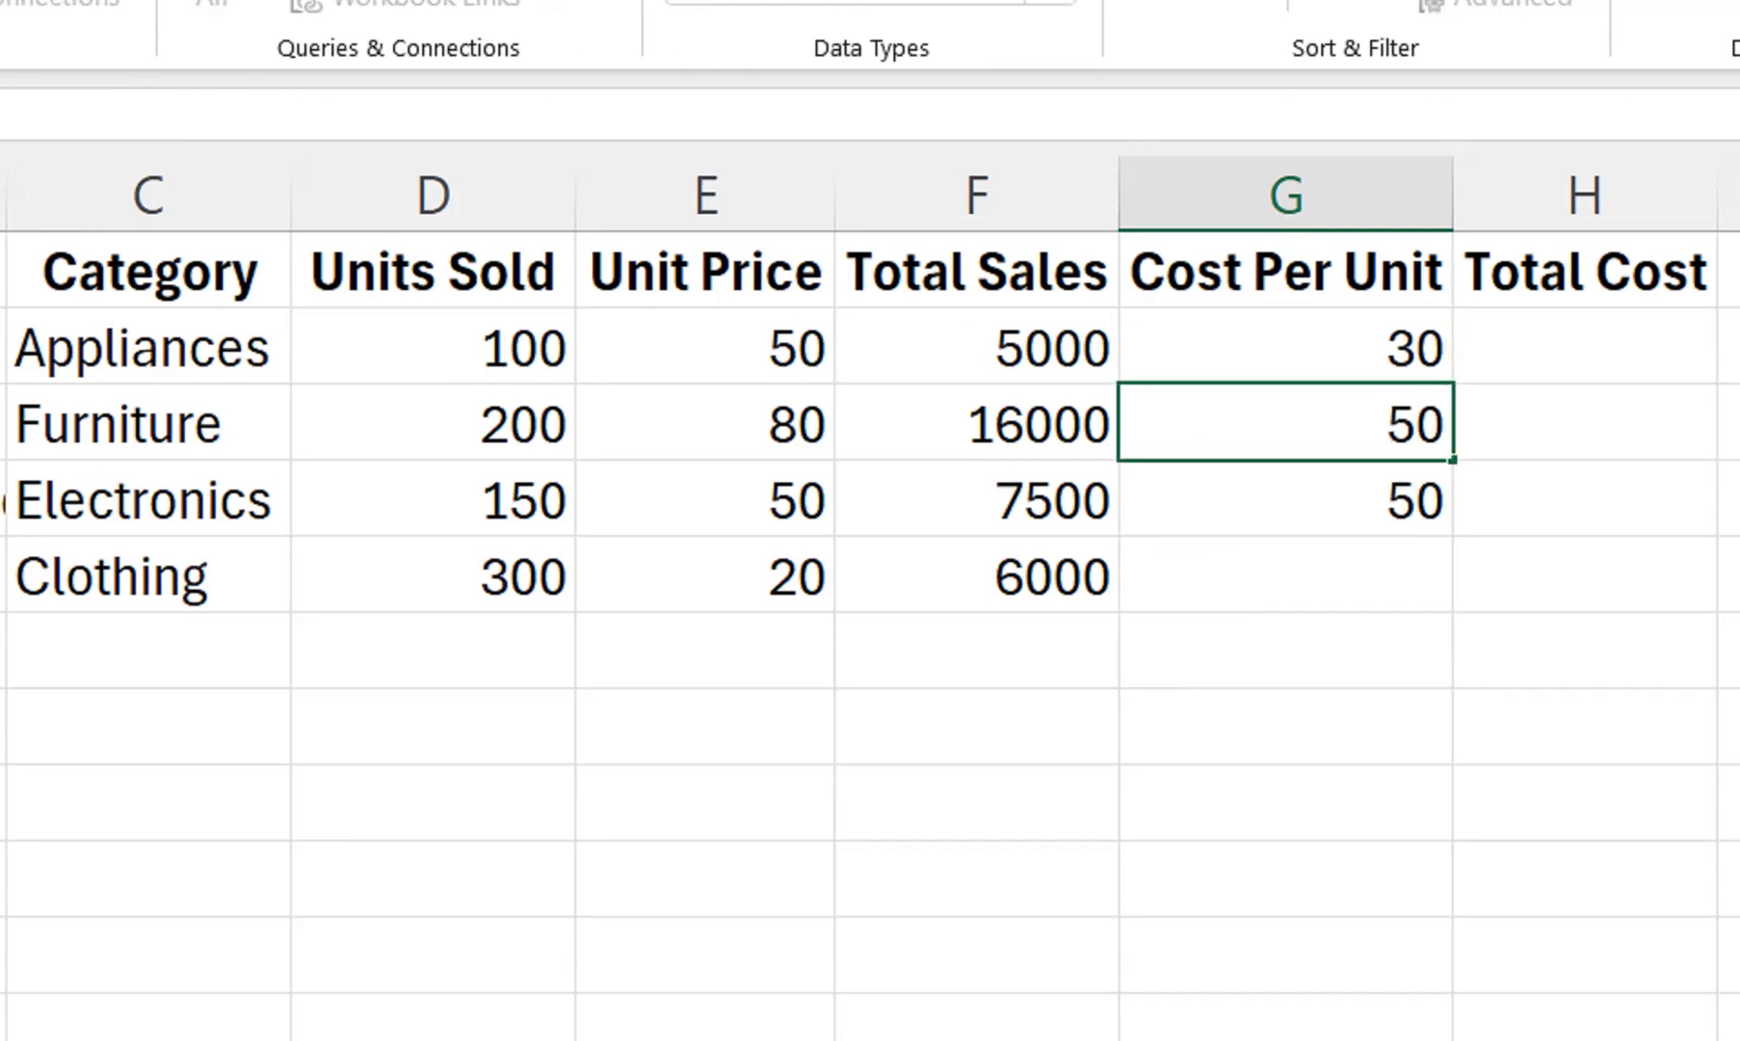
key(Return)
key(F2)
key(BackSpace)
key(BackSpace)
text(30)
key(Return)
text(5)
key(Return)
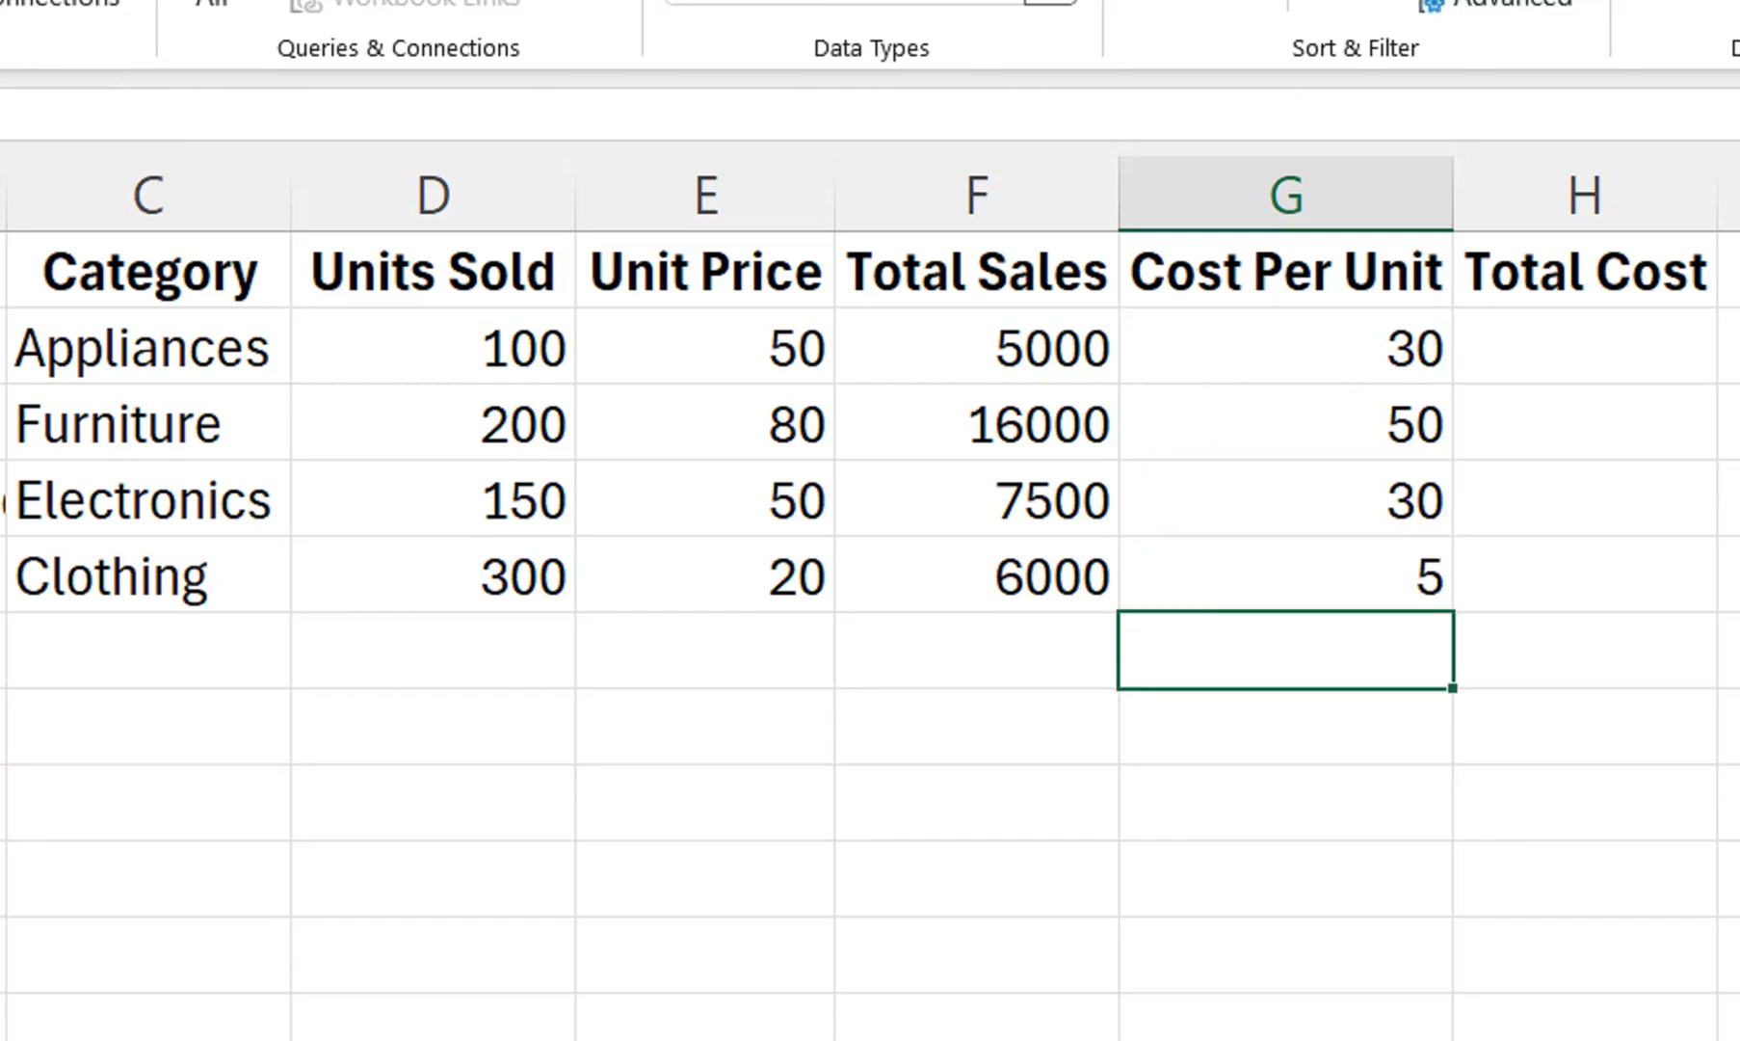
Step: Calculate Total Cost in H2 with =D2*G2 and fill the formula down to H5
key(Right)
key(Up)
key(Up)
key(Up)
key(Up)
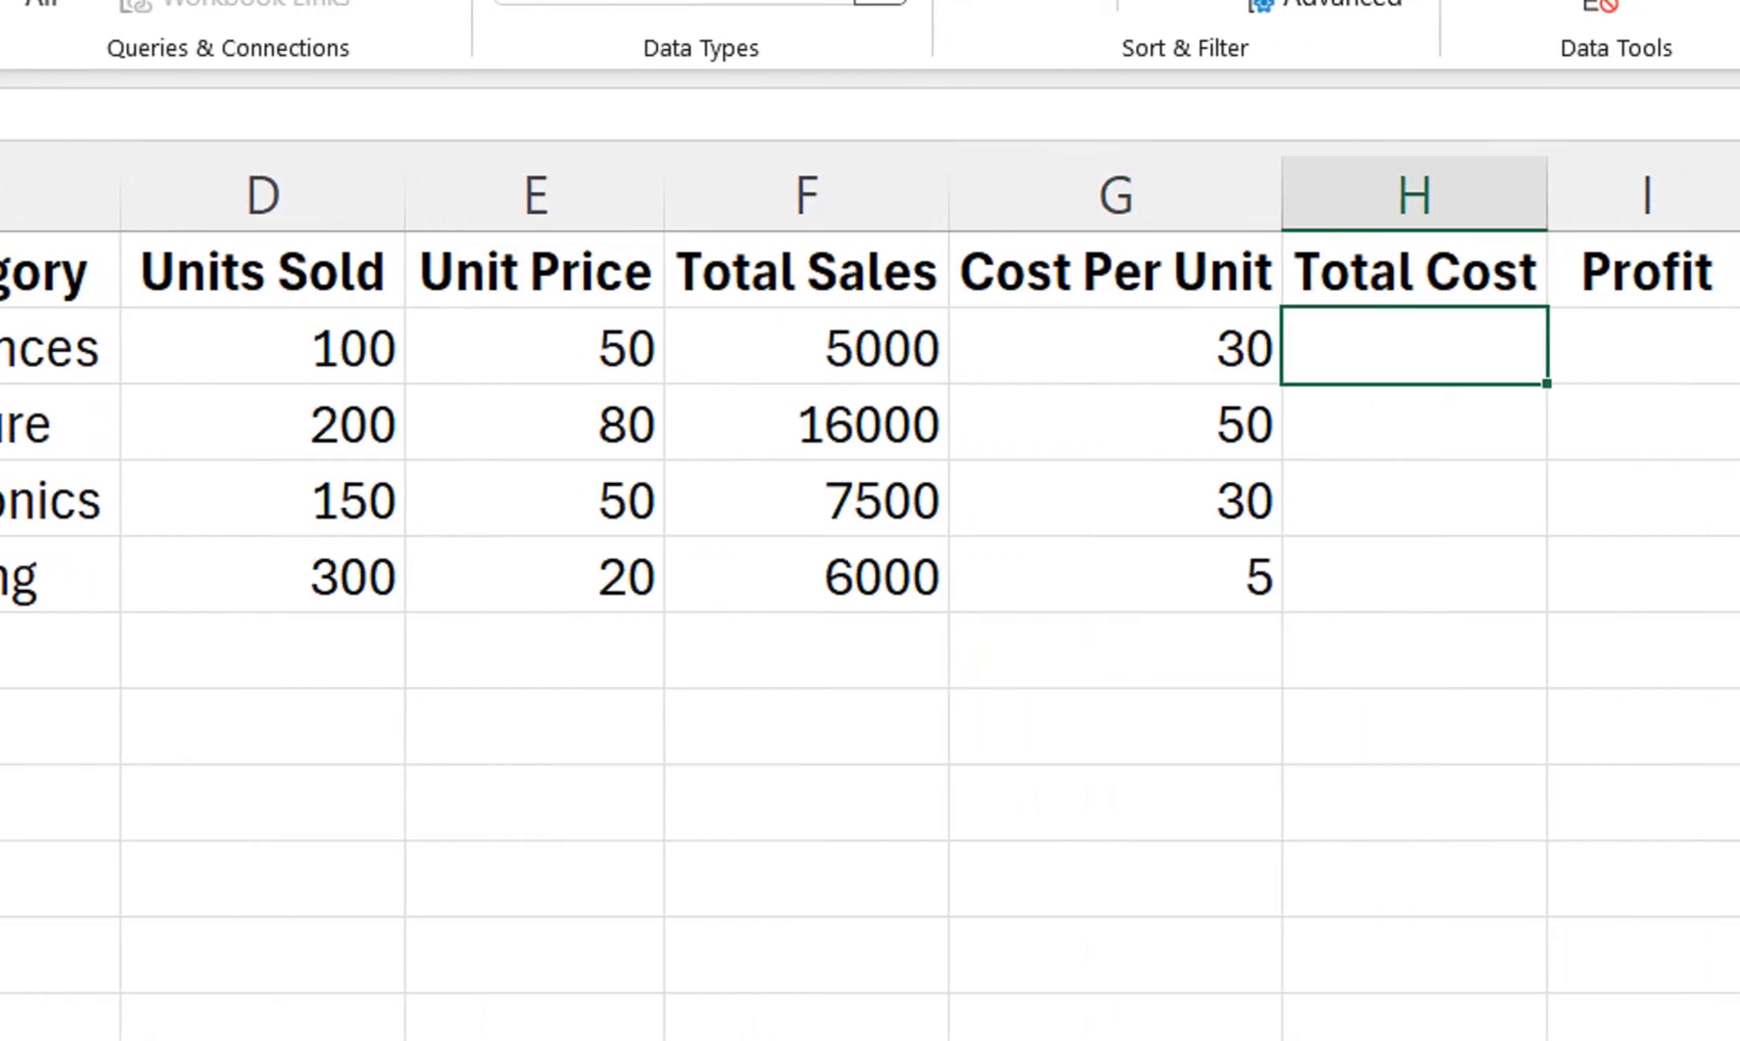
text(=)
key(Left)
key(Left)
key(Left)
key(Left)
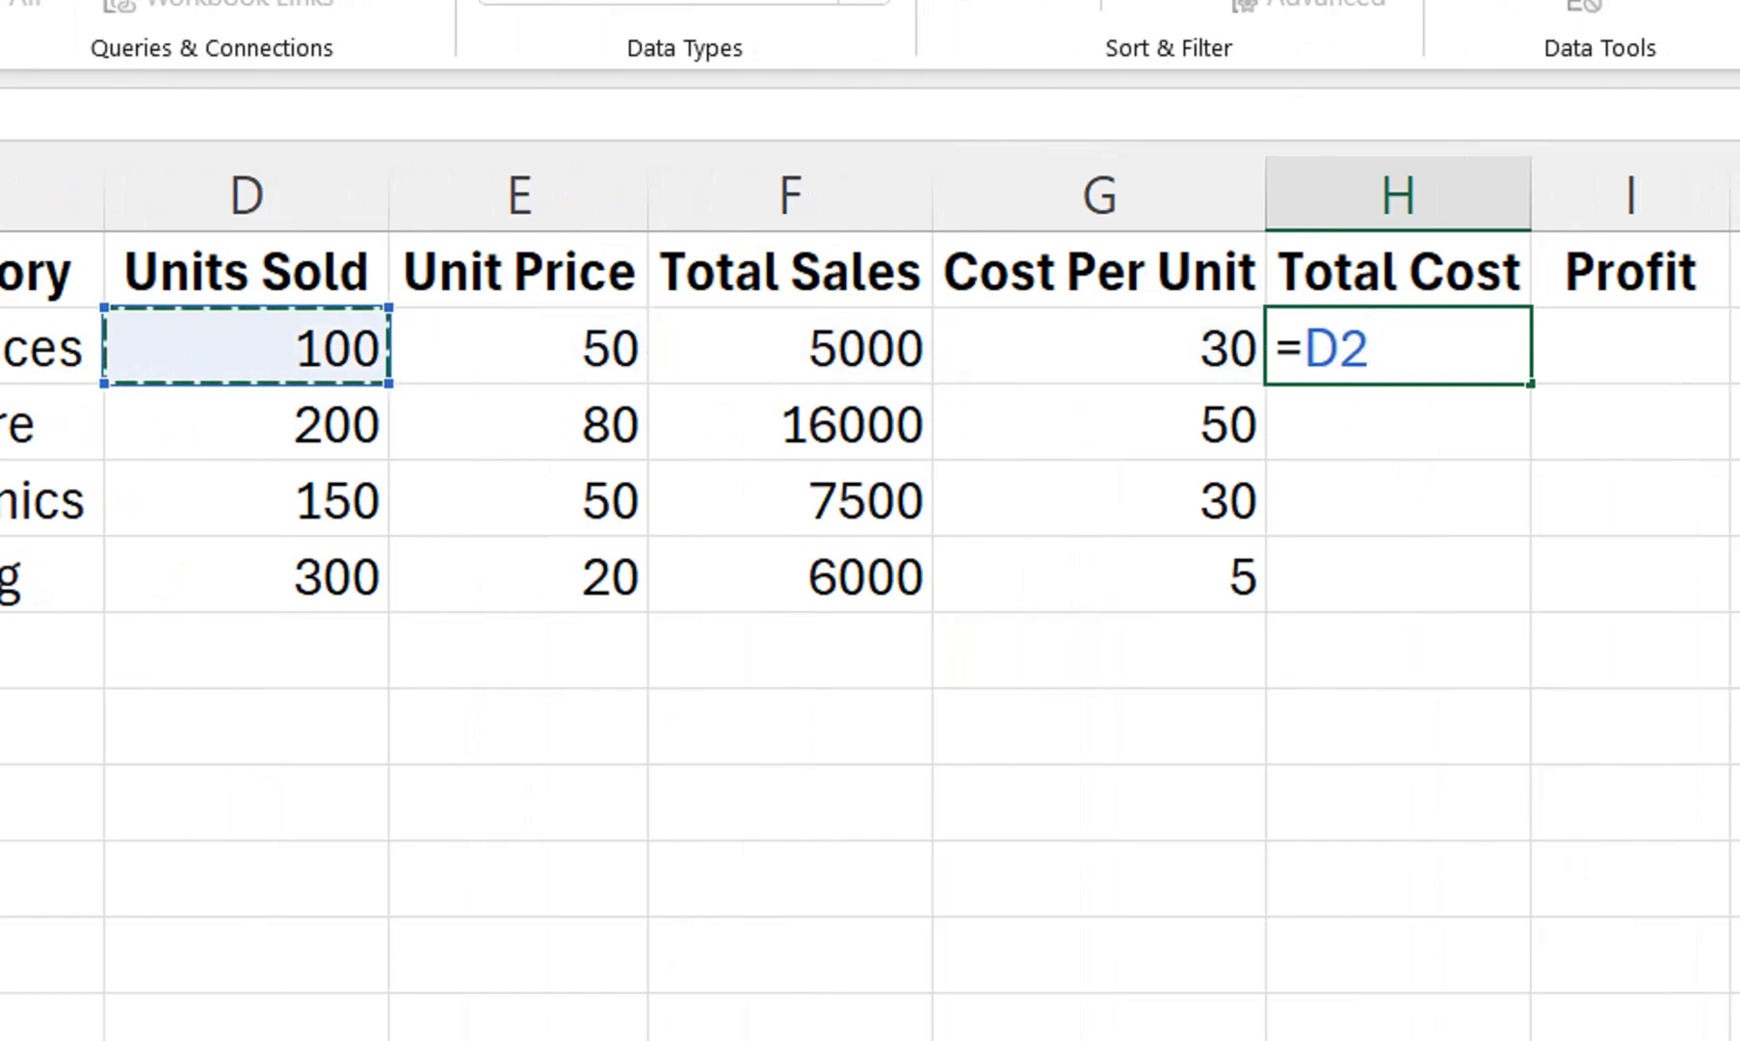
text(*)
key(Left)
key(Return)
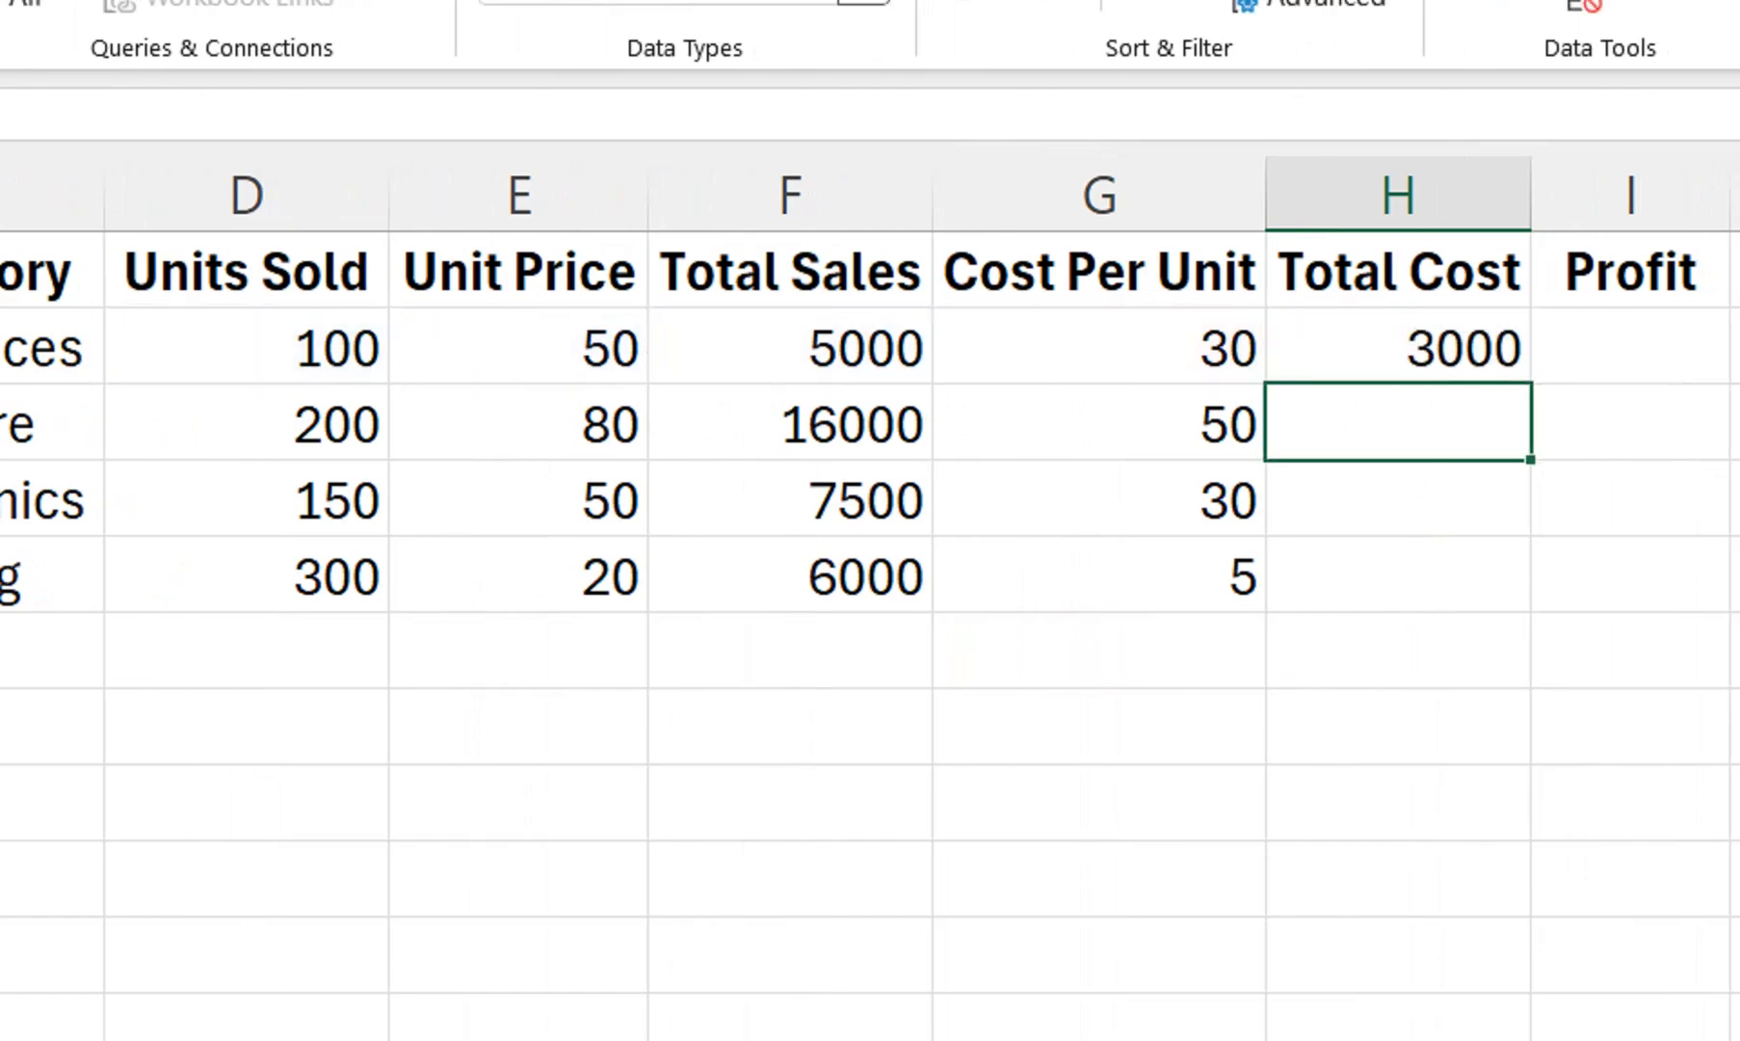
click(1398, 347)
drag(1531, 383, 1529, 592)
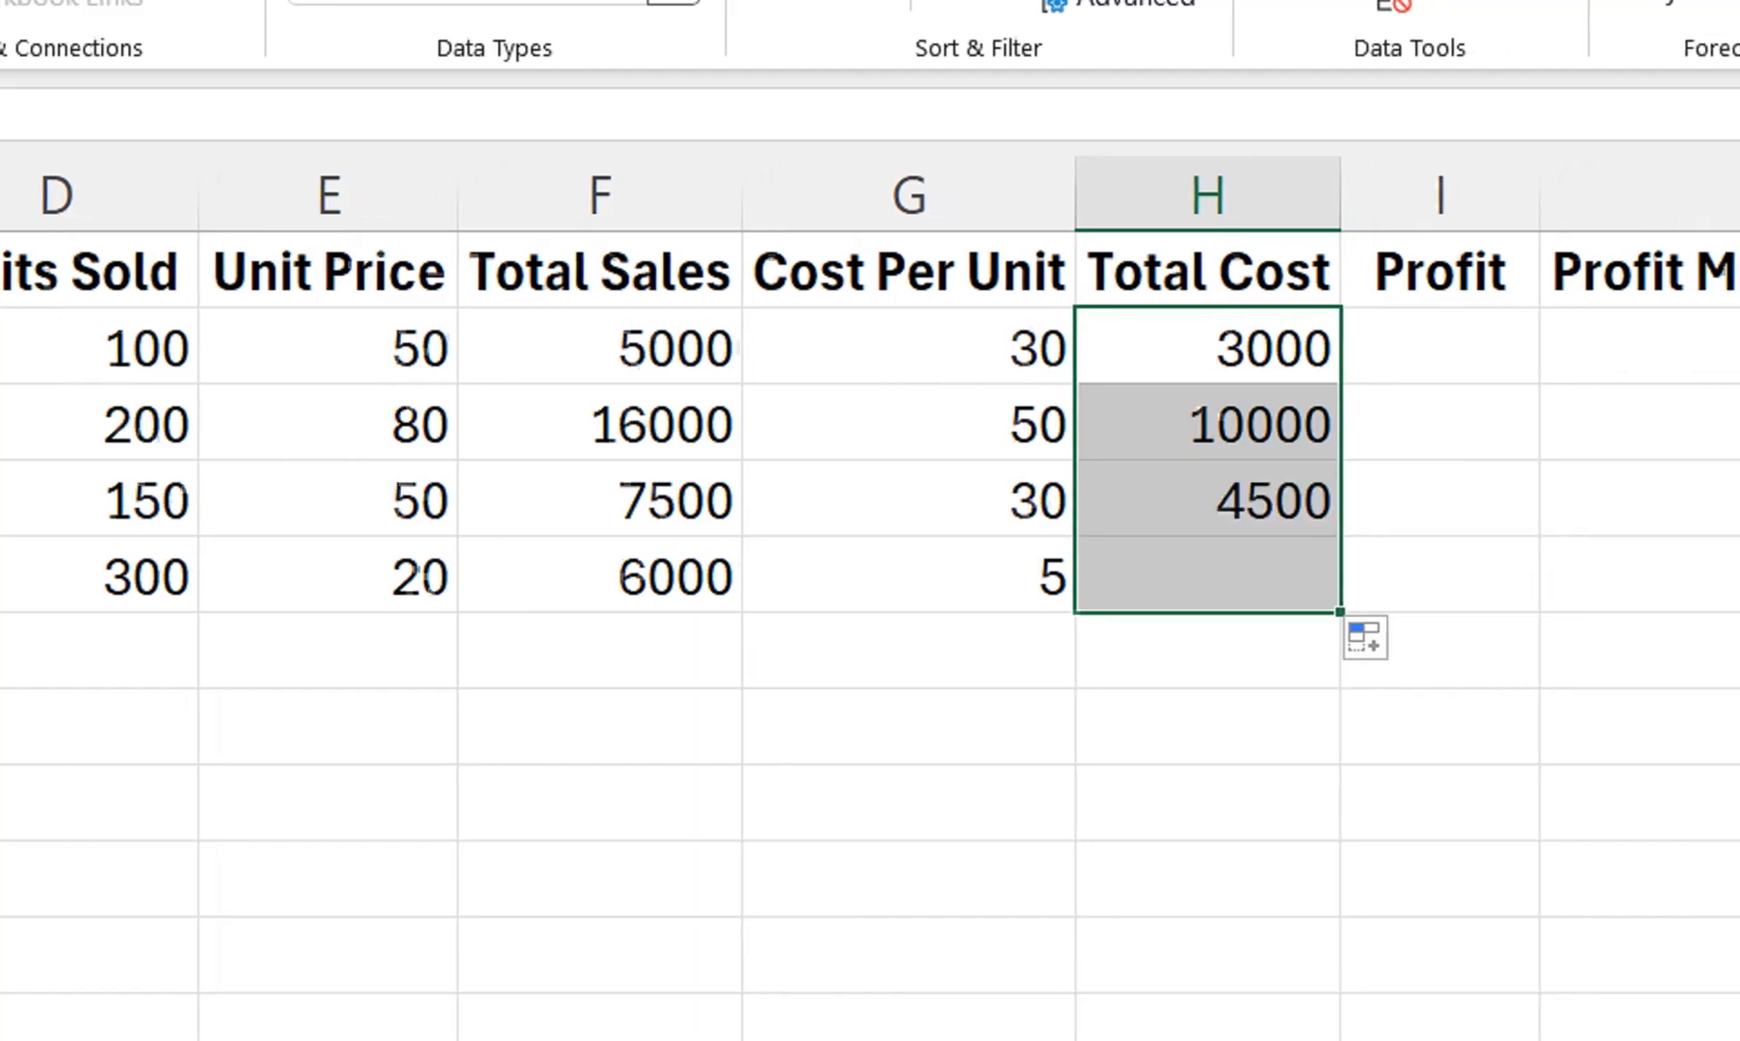
Step: Calculate Profit in I2 with =F2-H2 and fill the formula down to I5
click(1441, 347)
text(=)
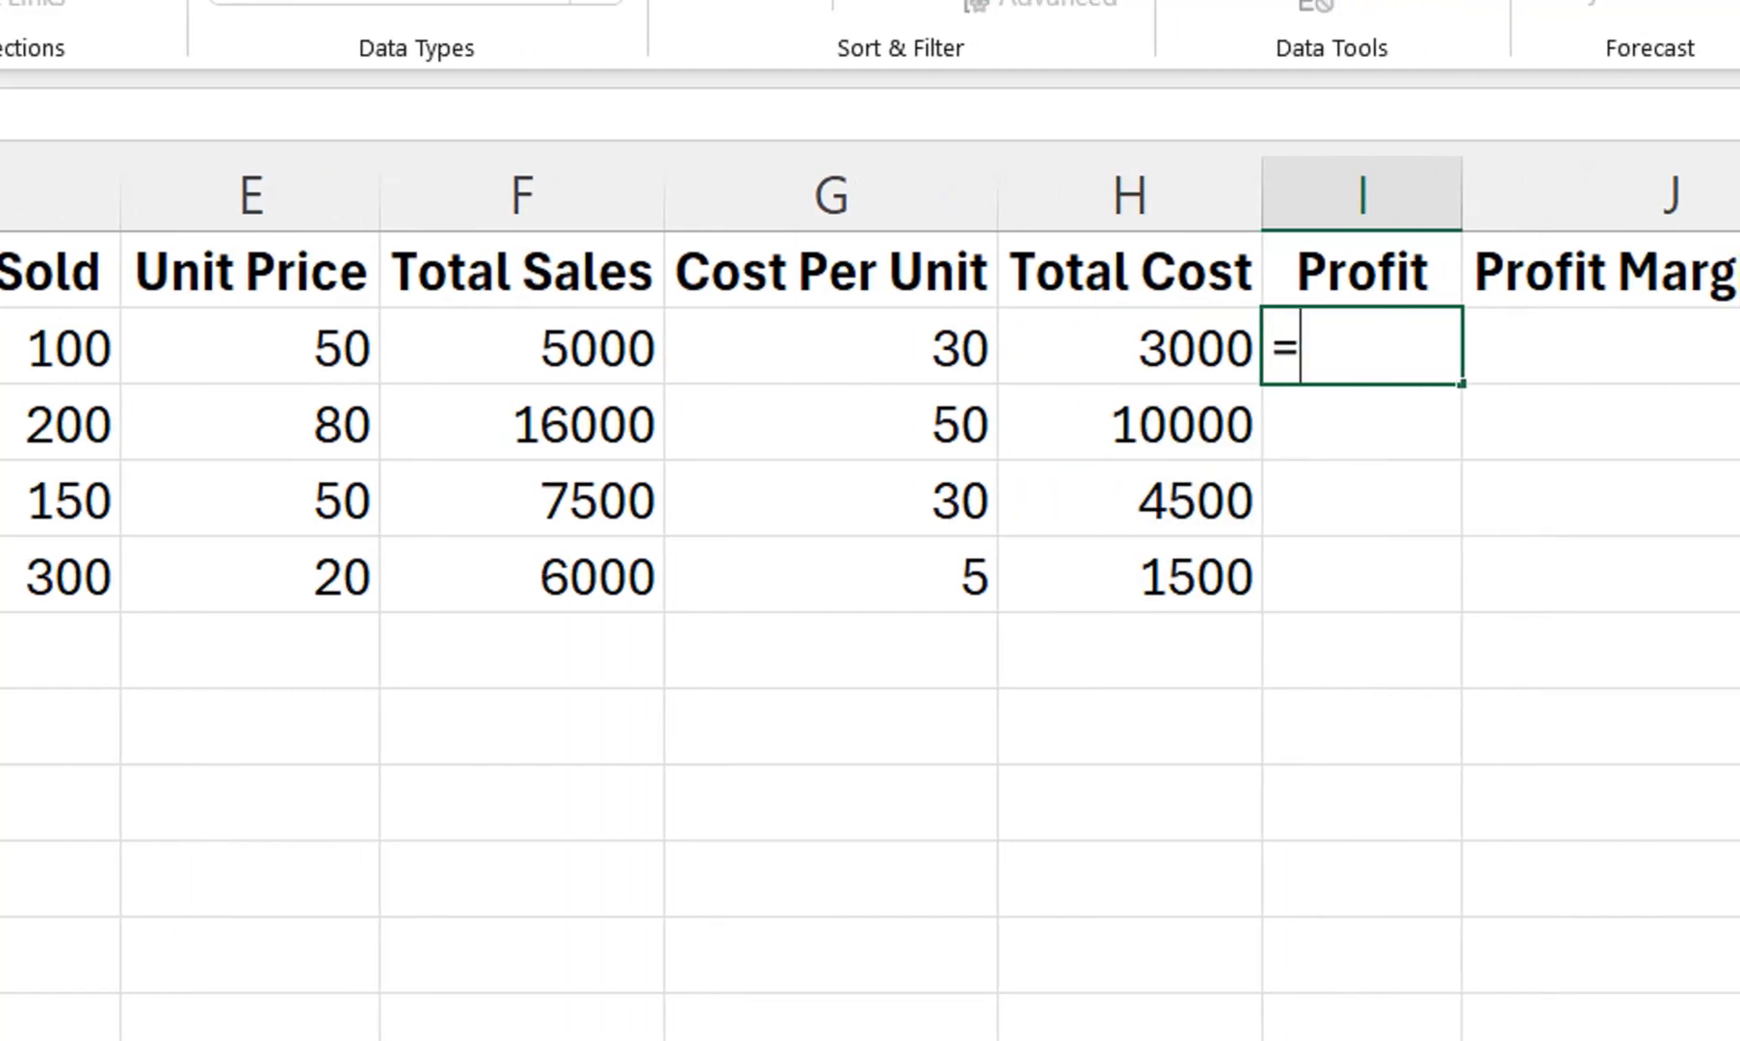
click(521, 348)
text(-)
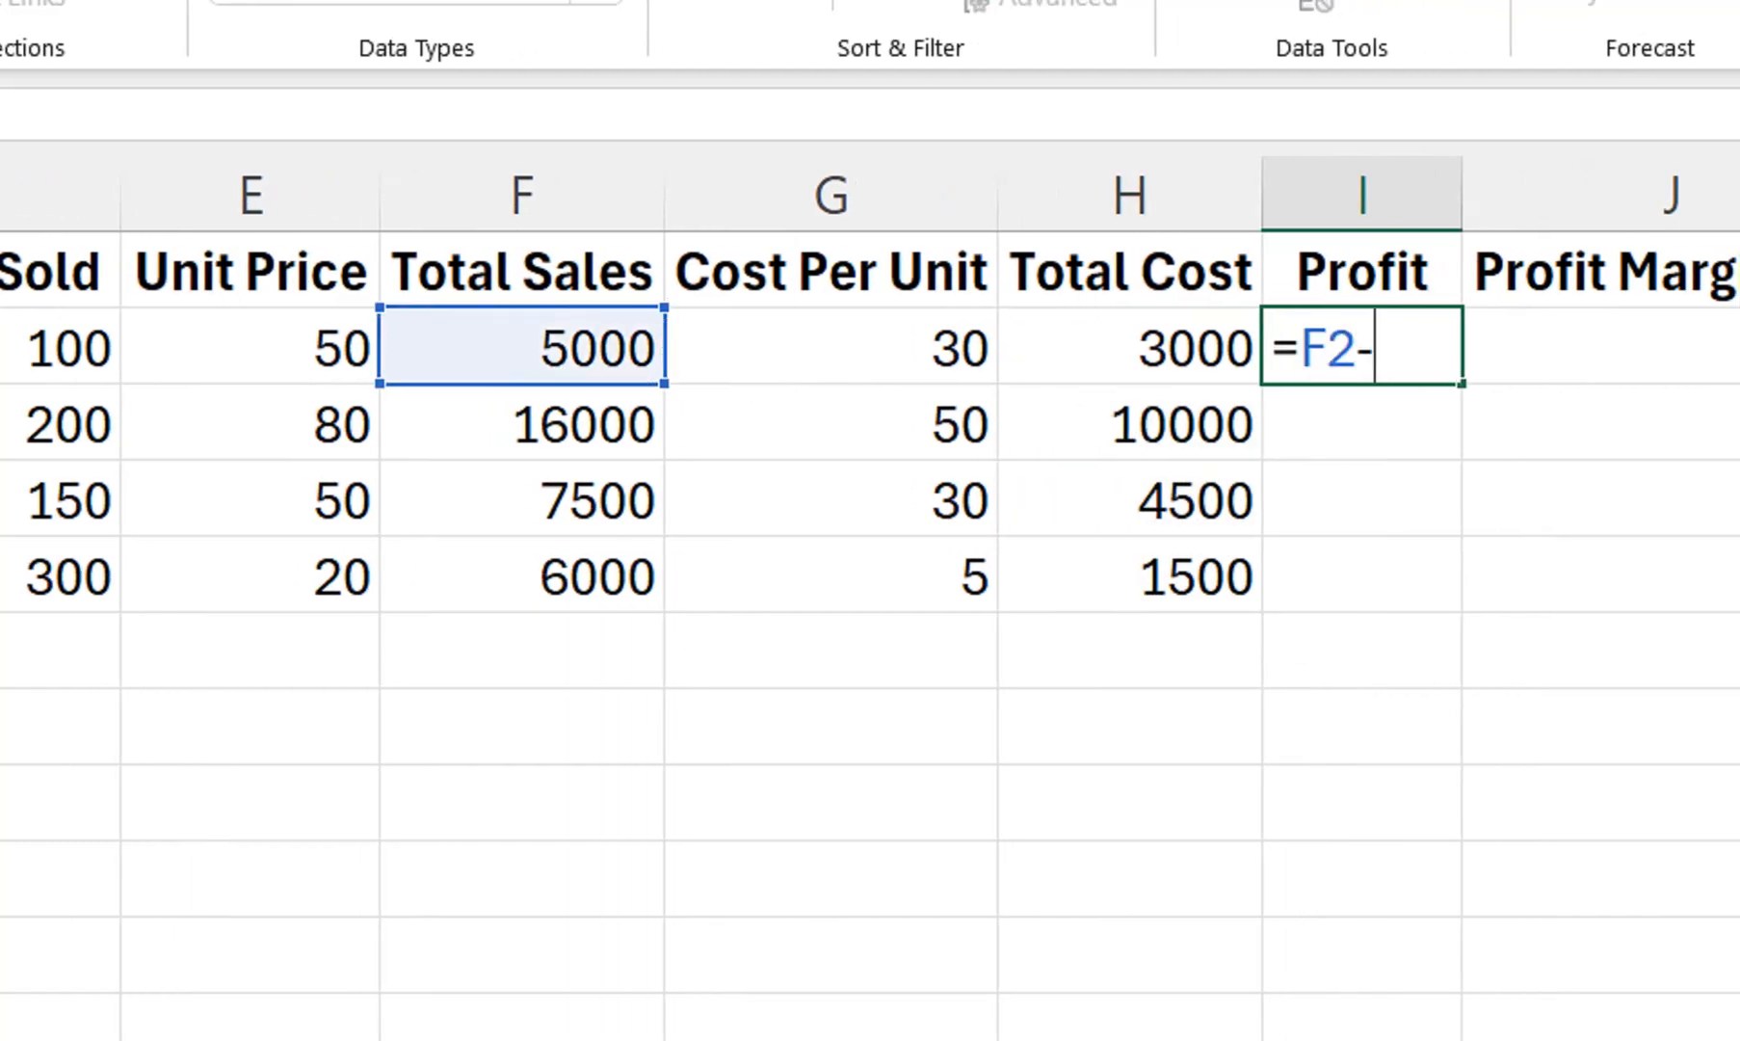
click(1130, 348)
key(Return)
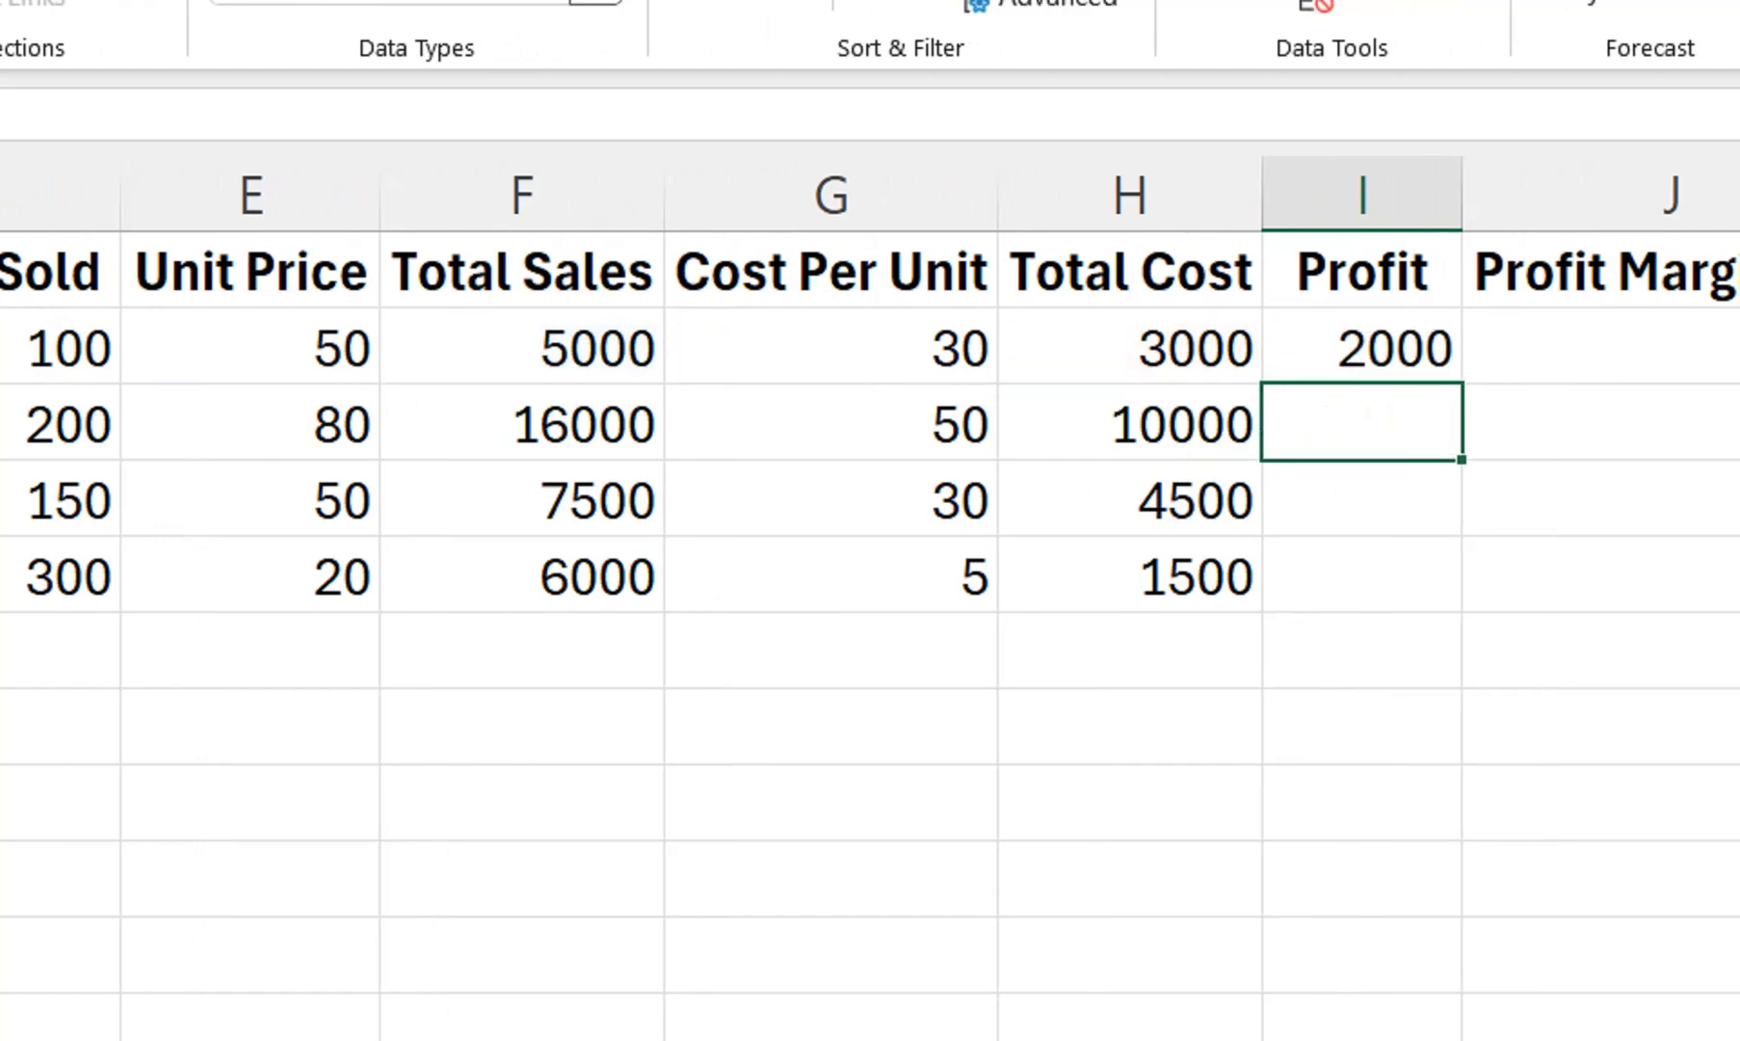
click(1328, 348)
drag(1426, 384, 1427, 578)
Step: Enter the Profit Margin formula =IF(F2=0,0,I2/F2*100) in J2
click(1636, 348)
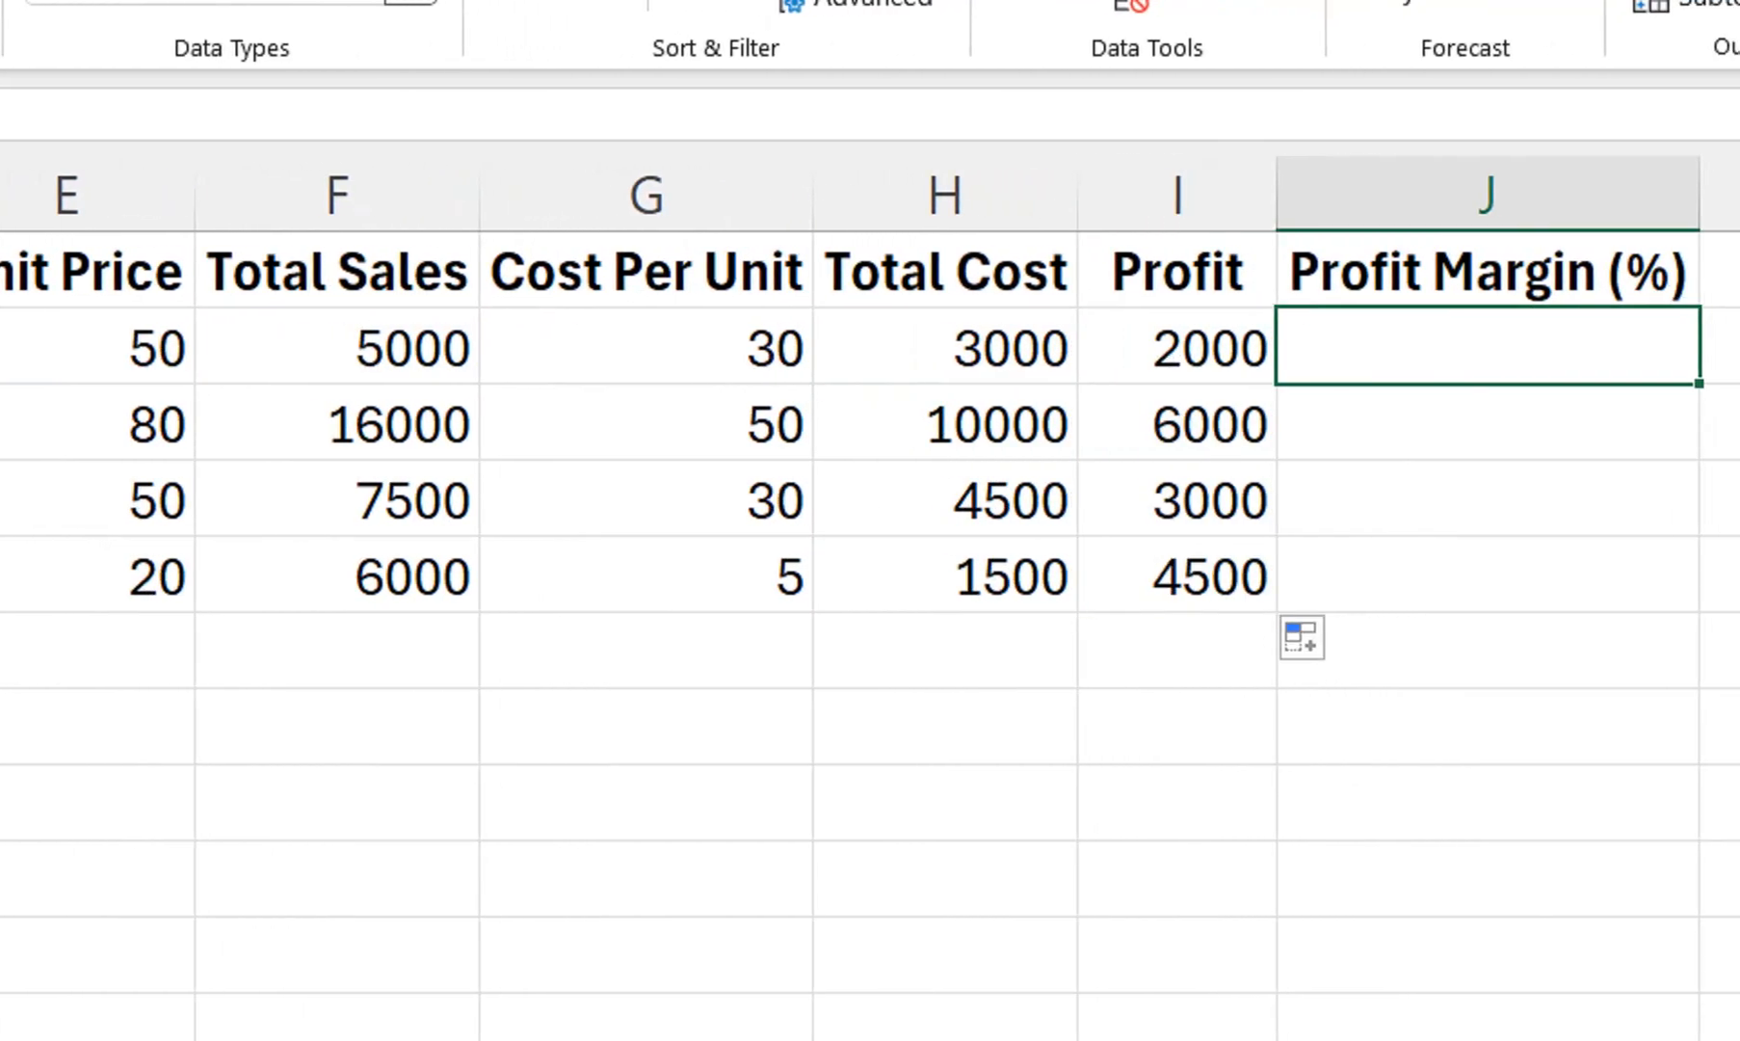
text(=if)
key(Tab)
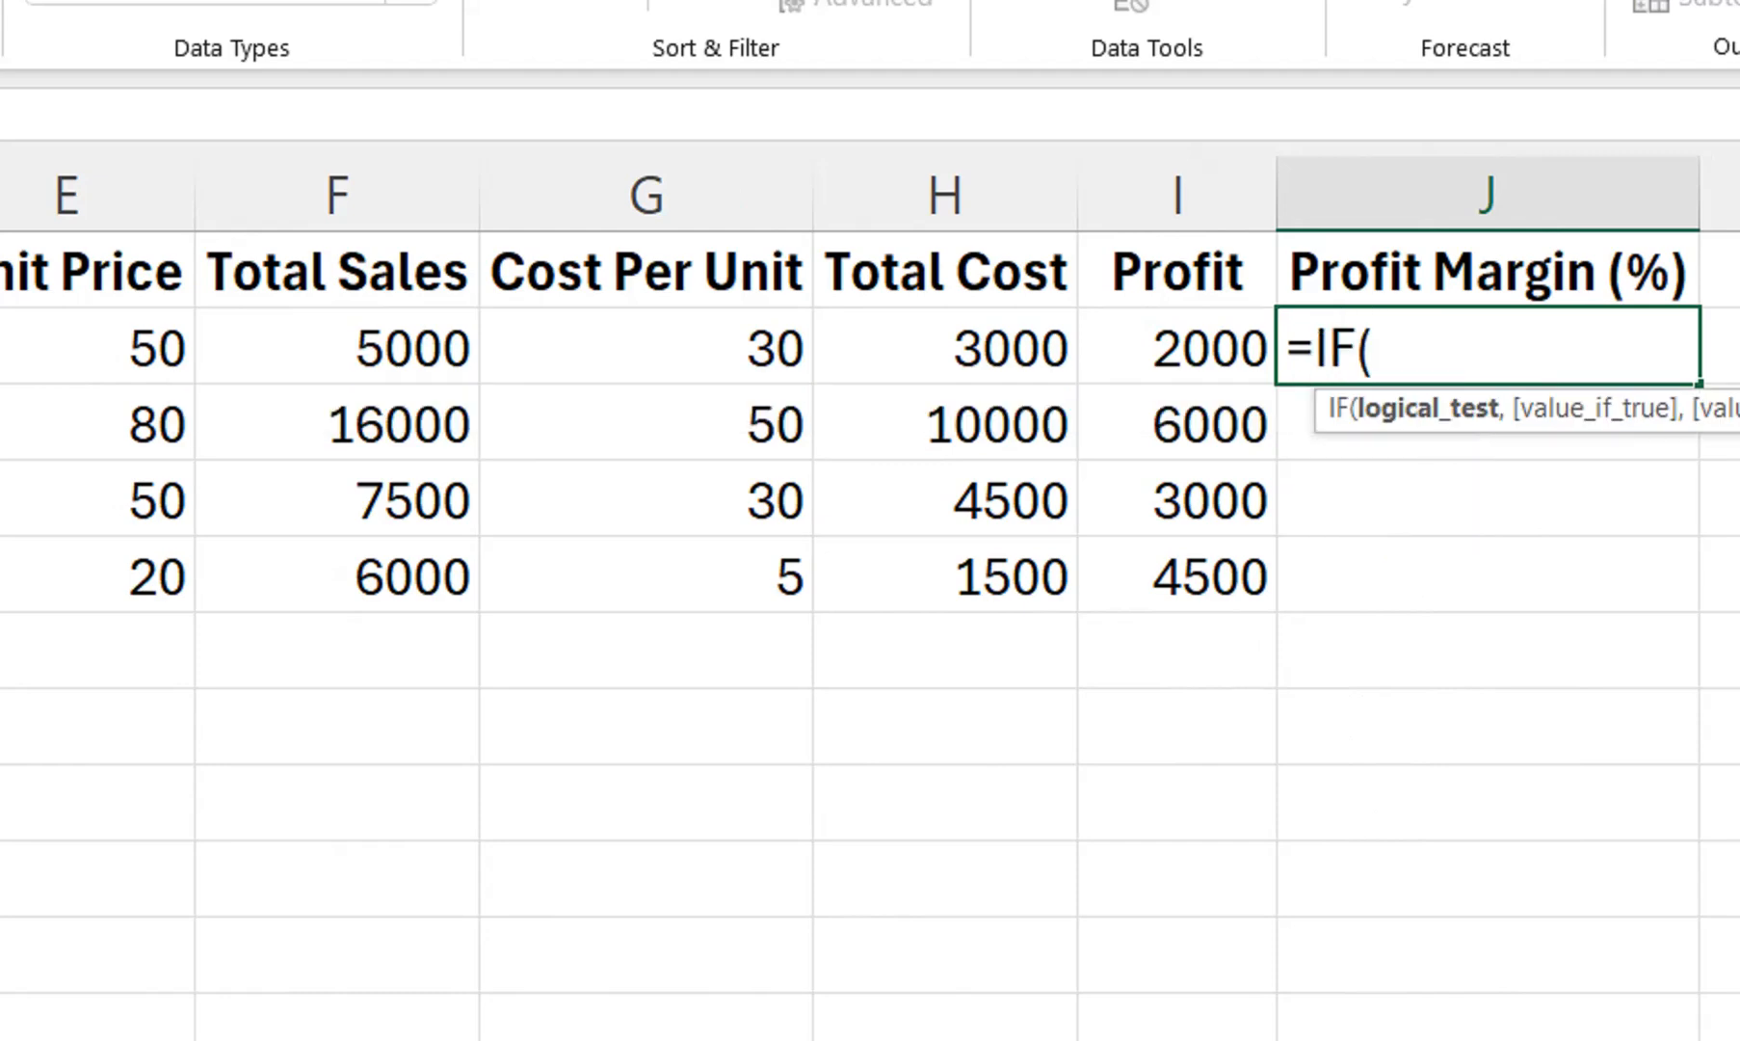
key(Left)
key(Left)
key(Left)
key(Left)
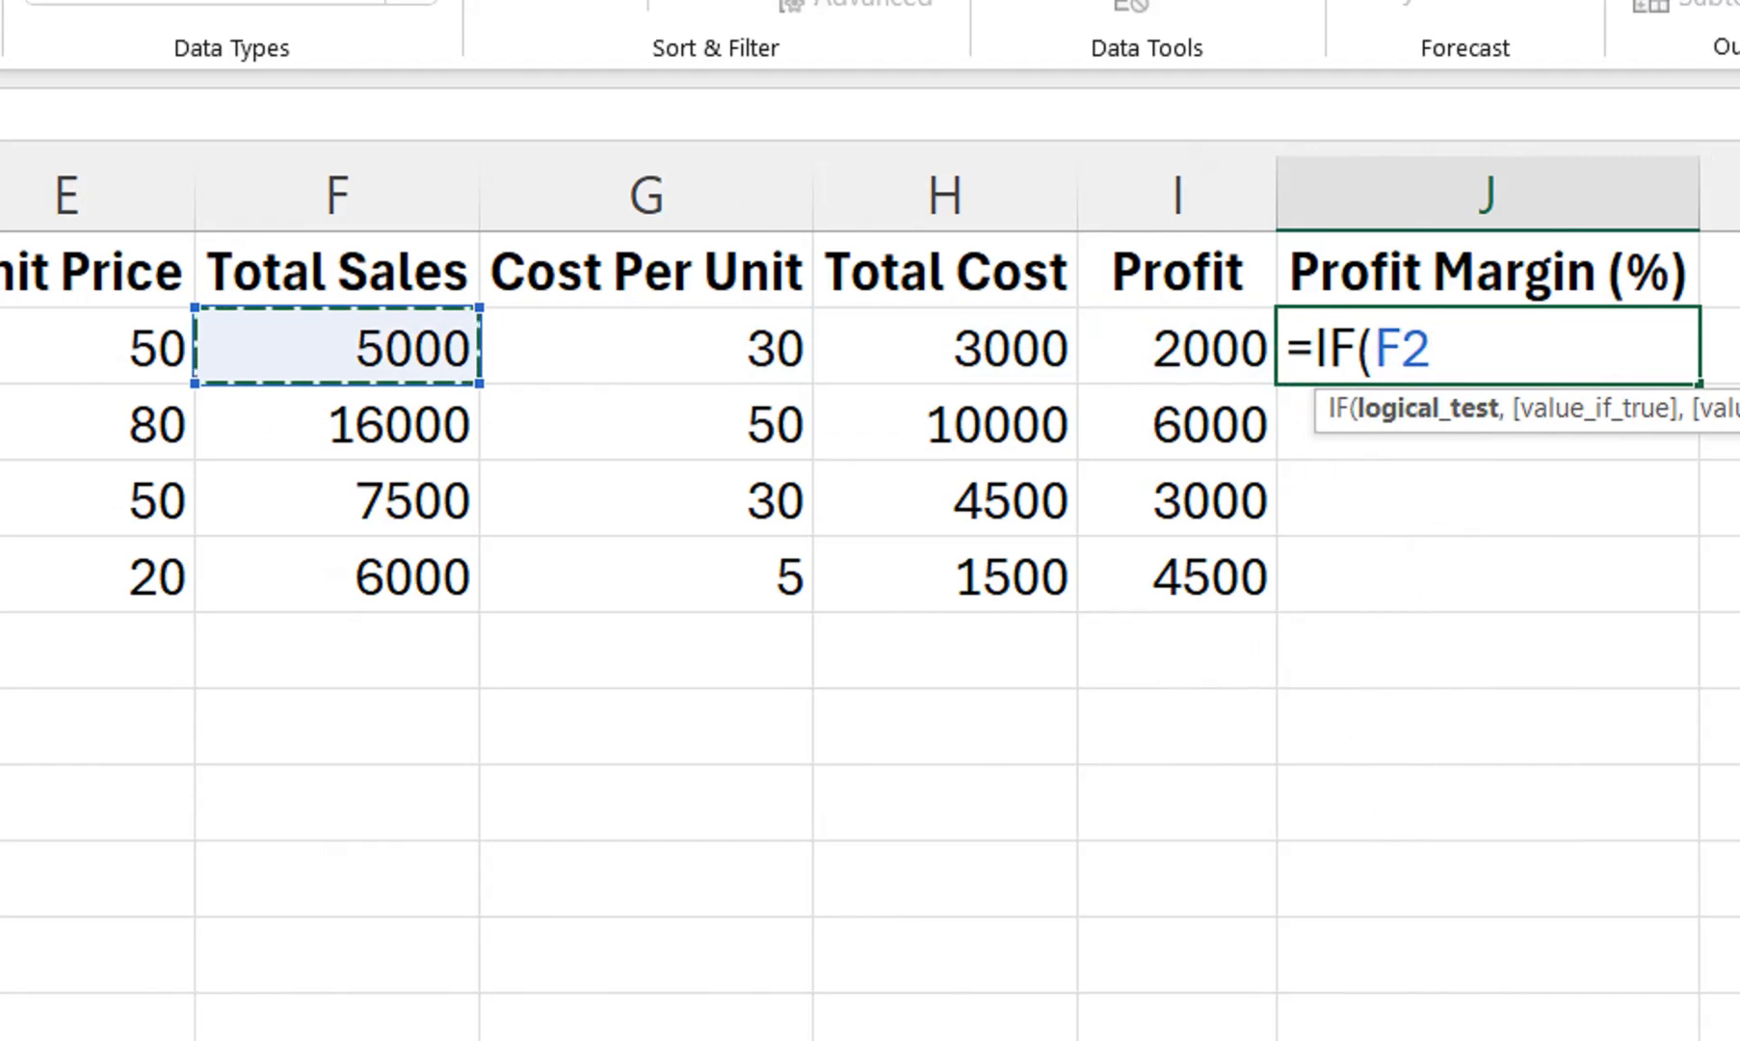
text(=0)
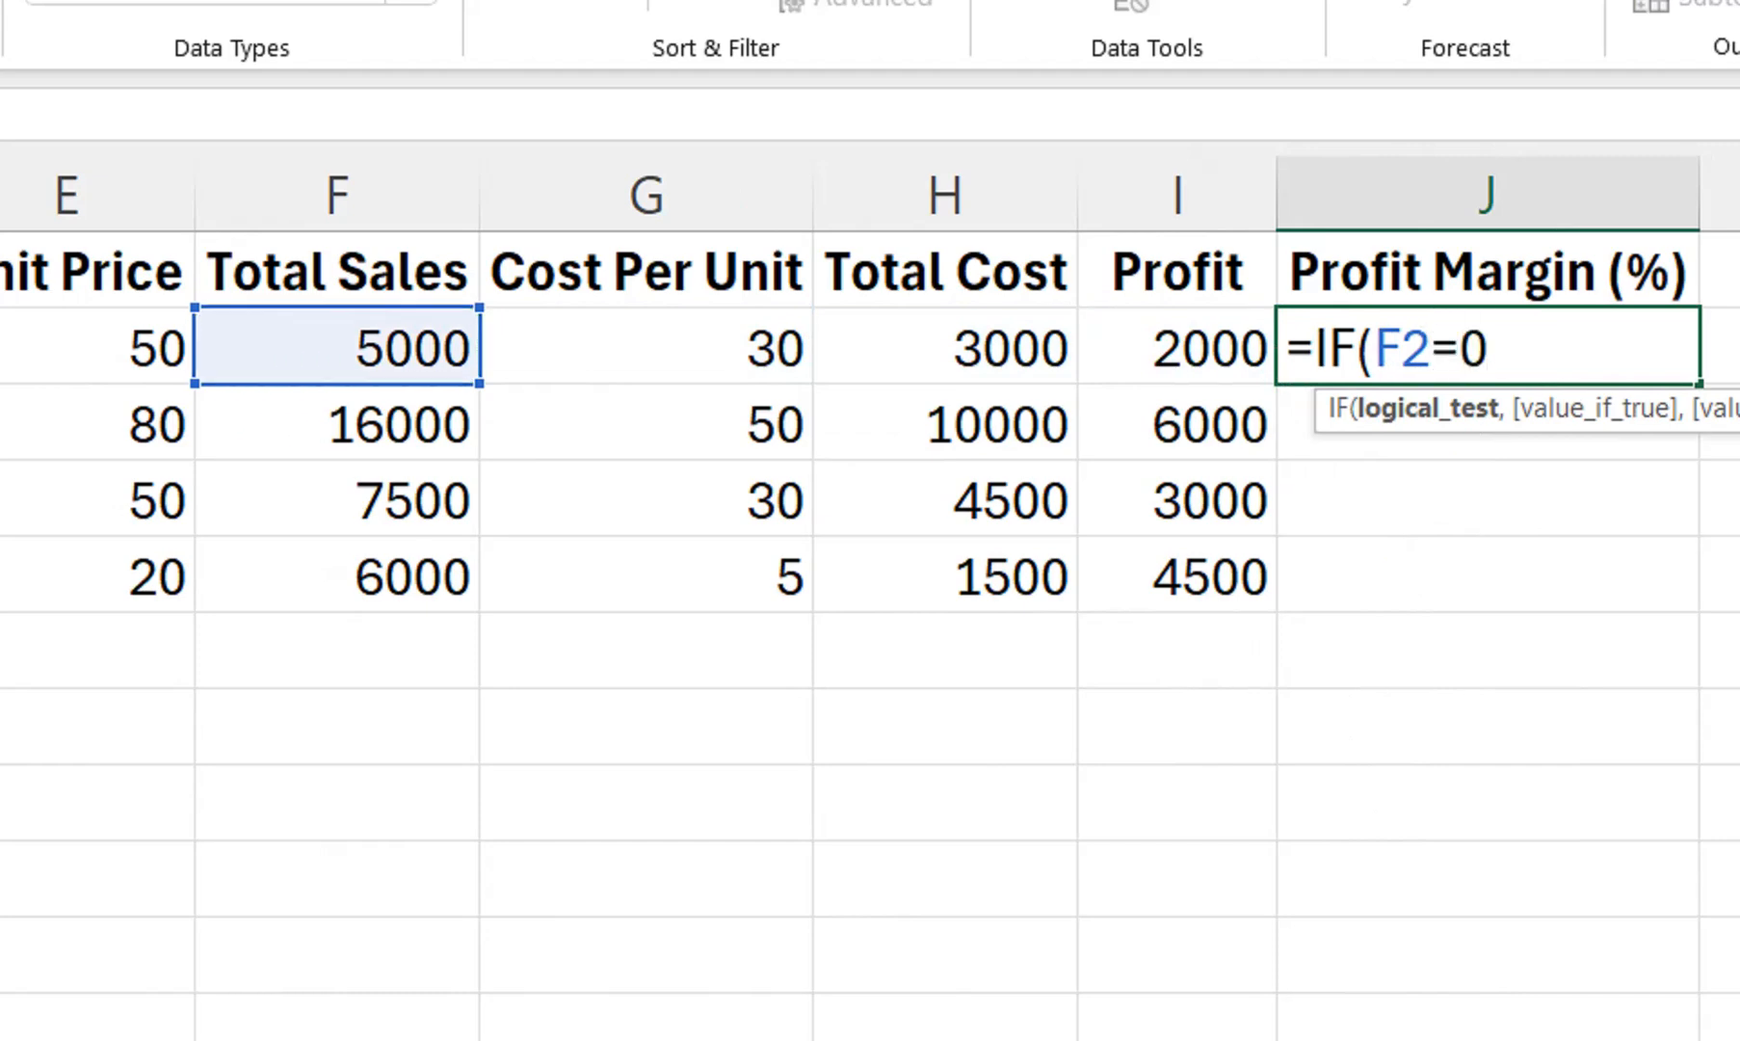
text(,)
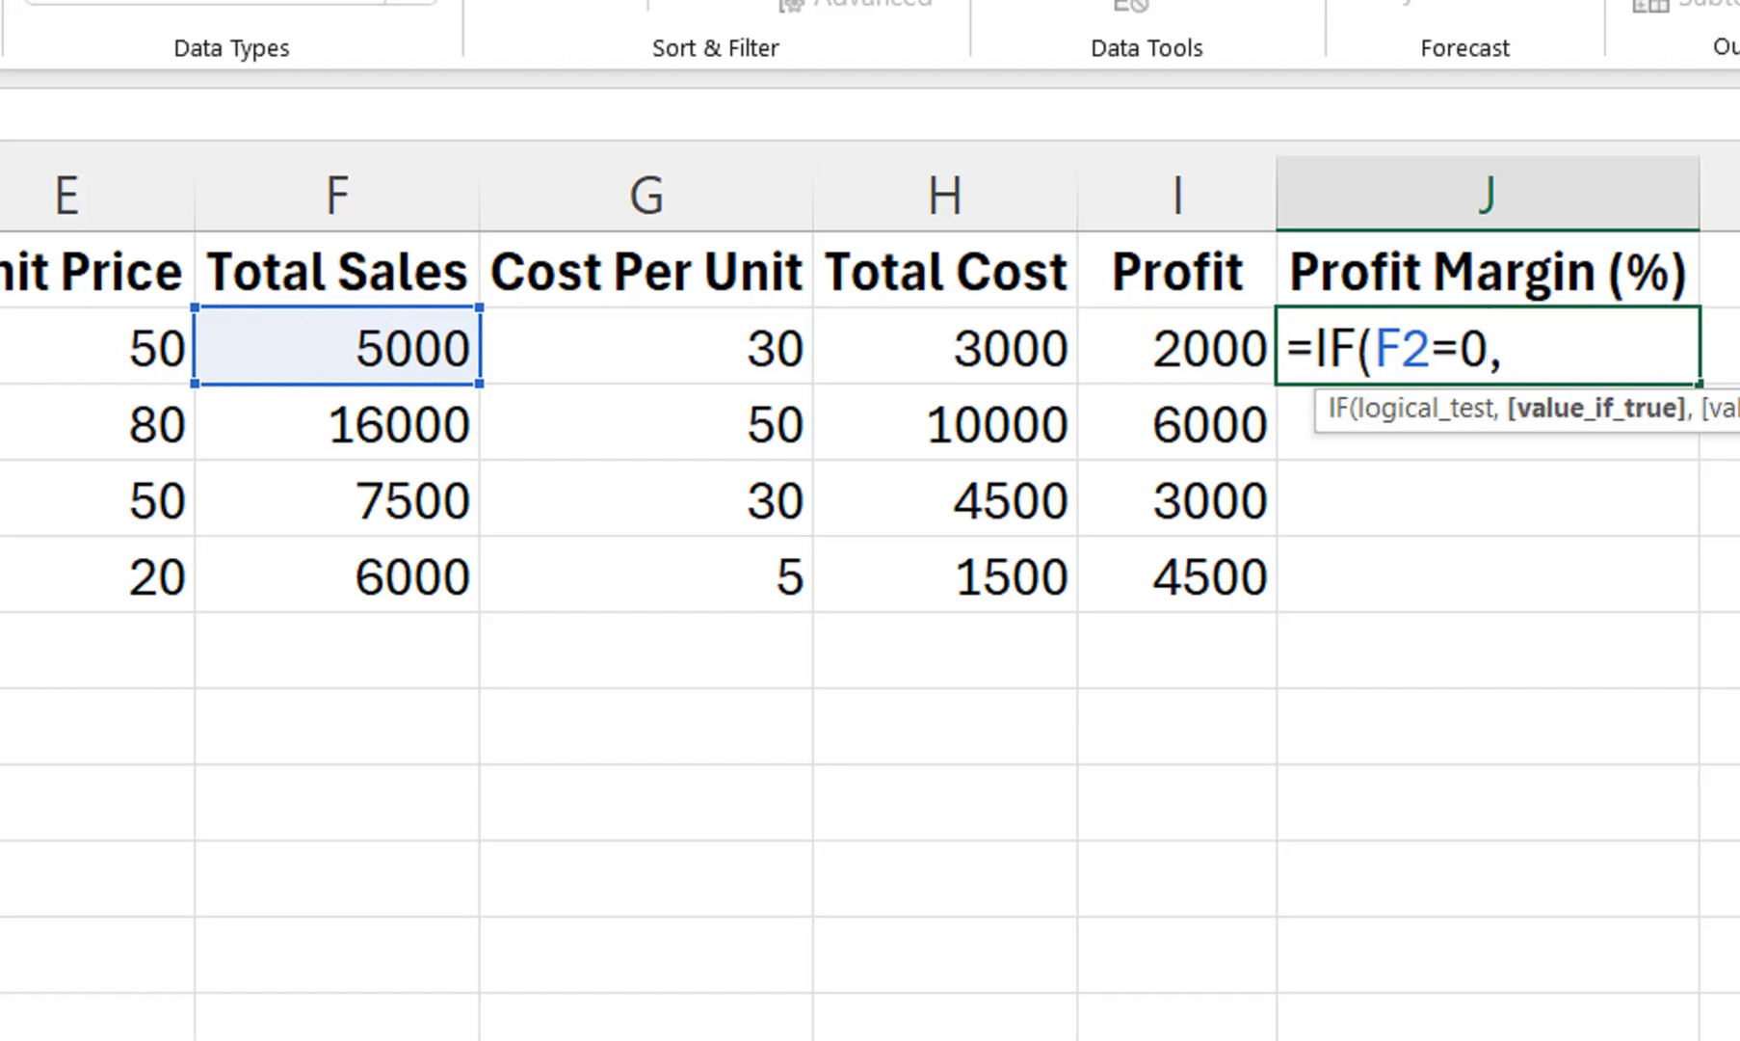
text(0,)
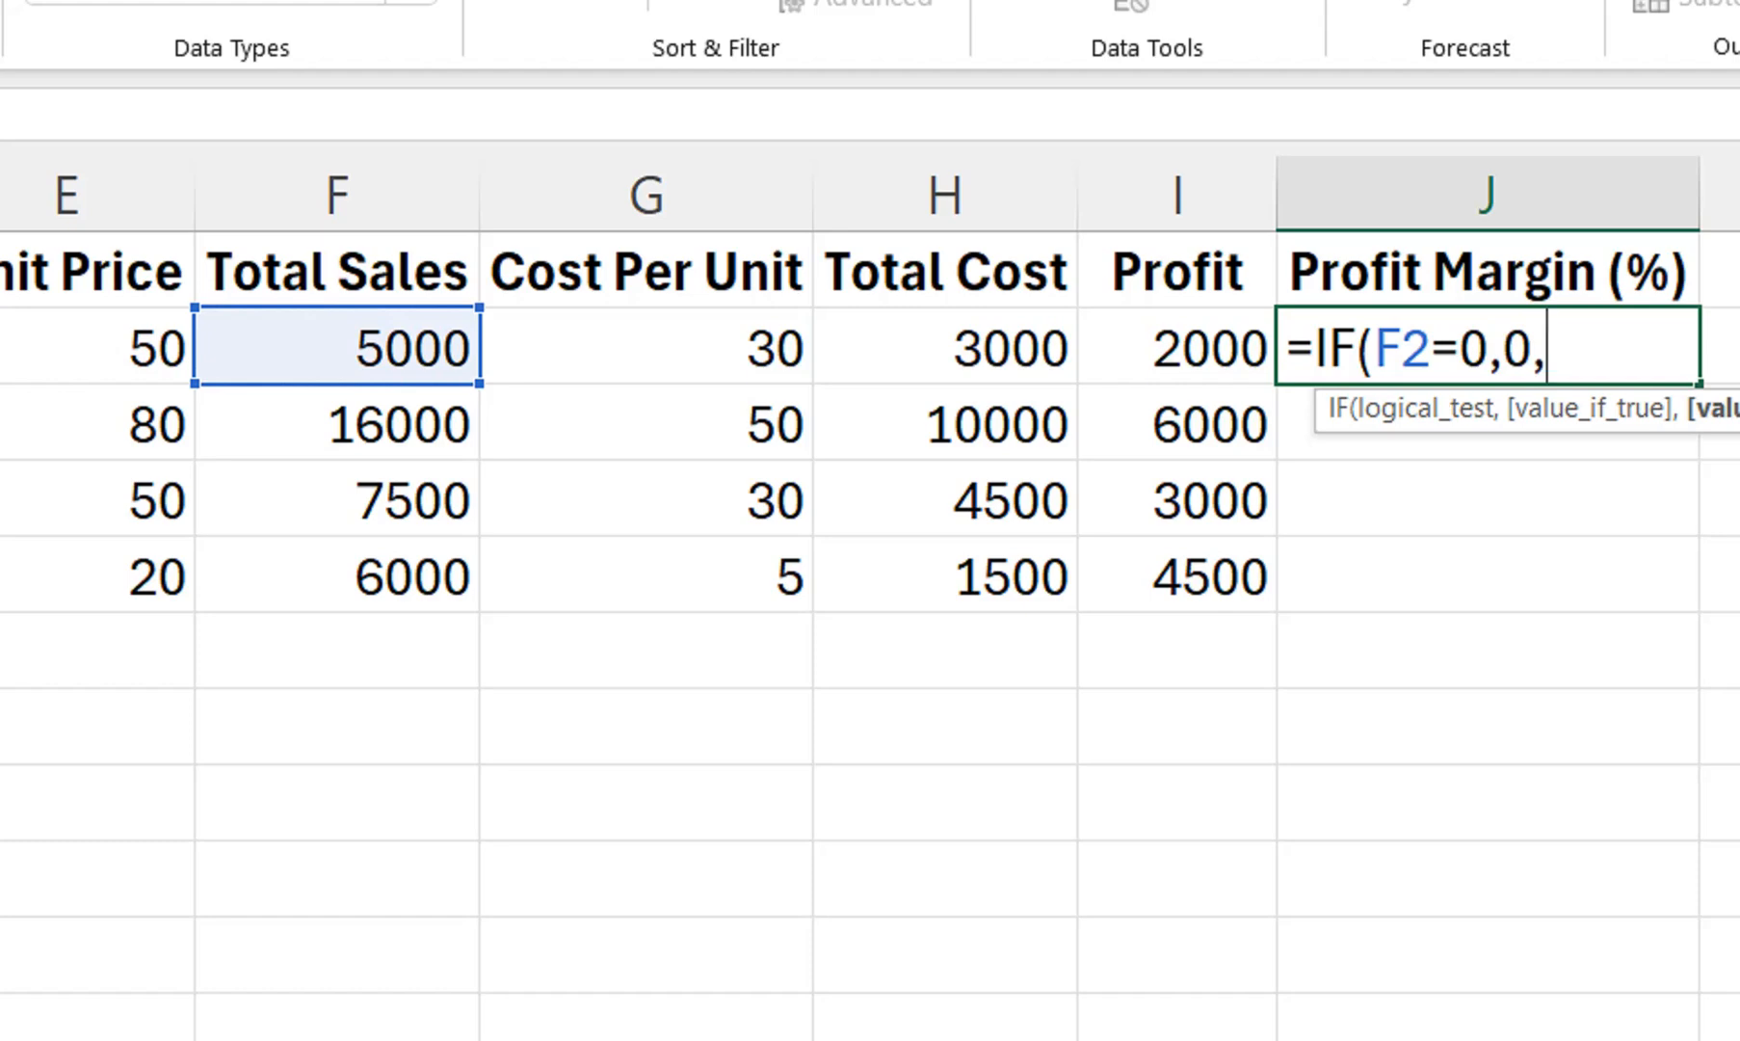
key(Left)
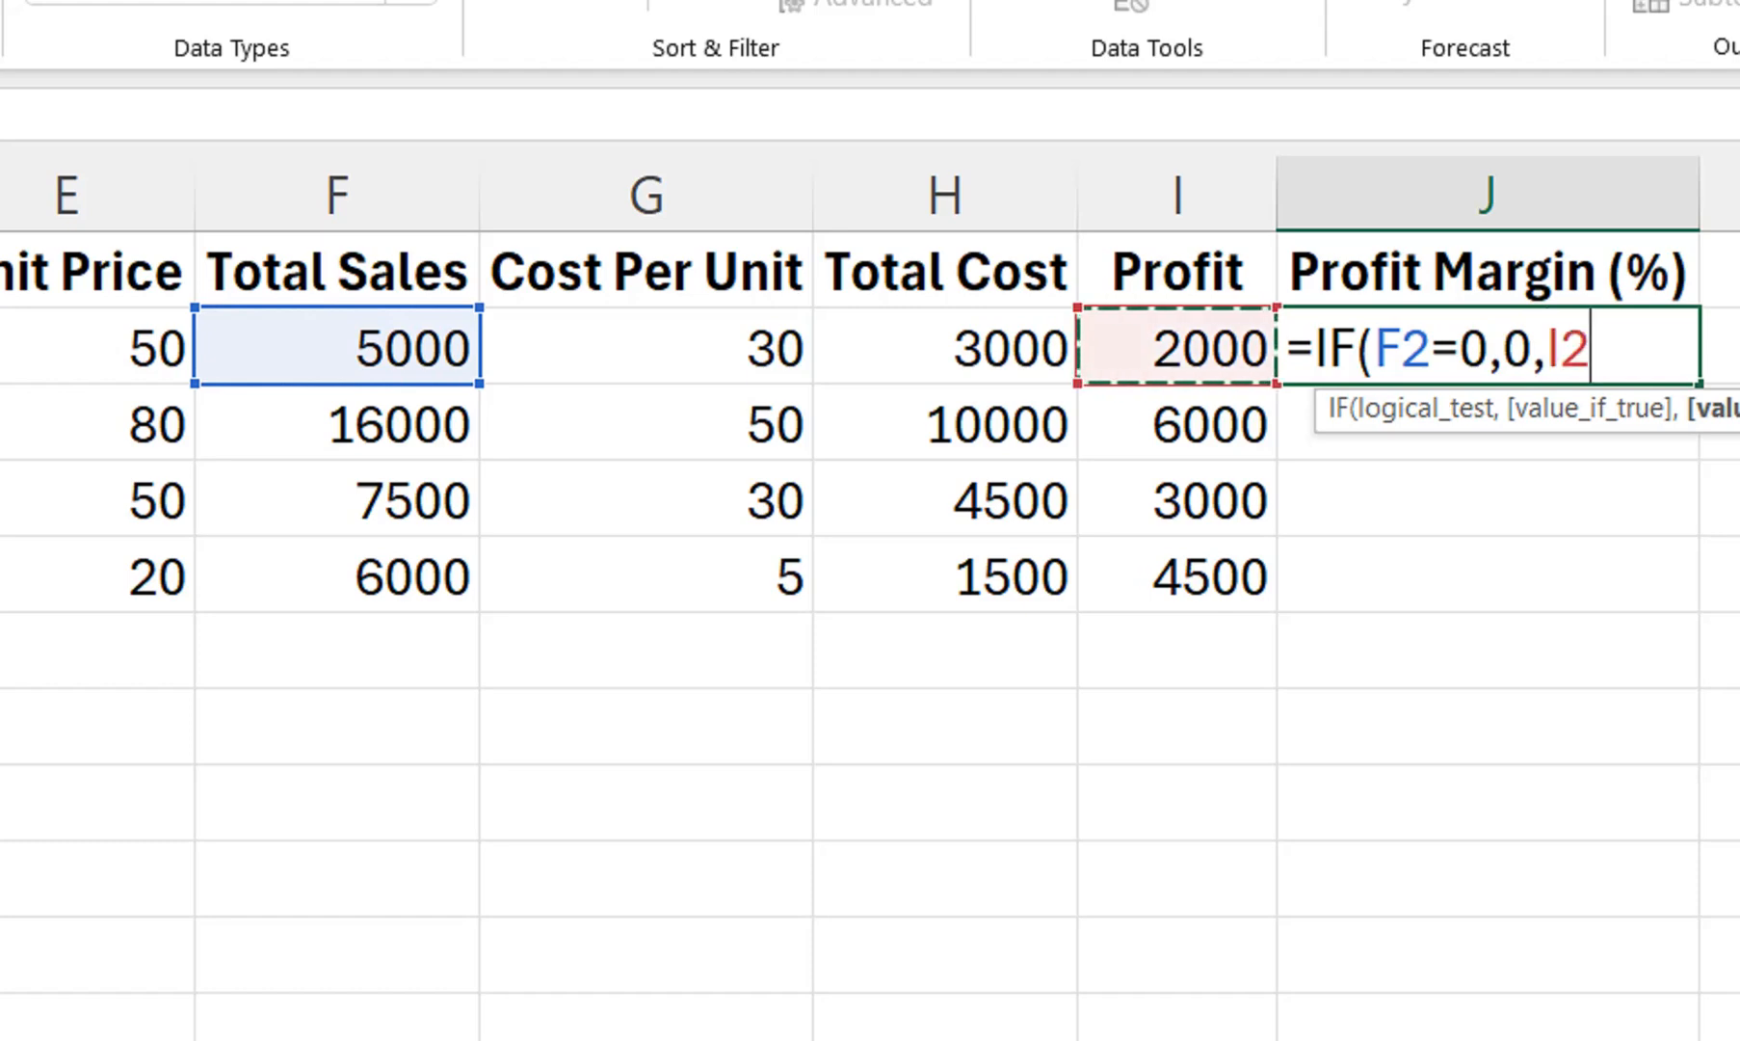
text(/)
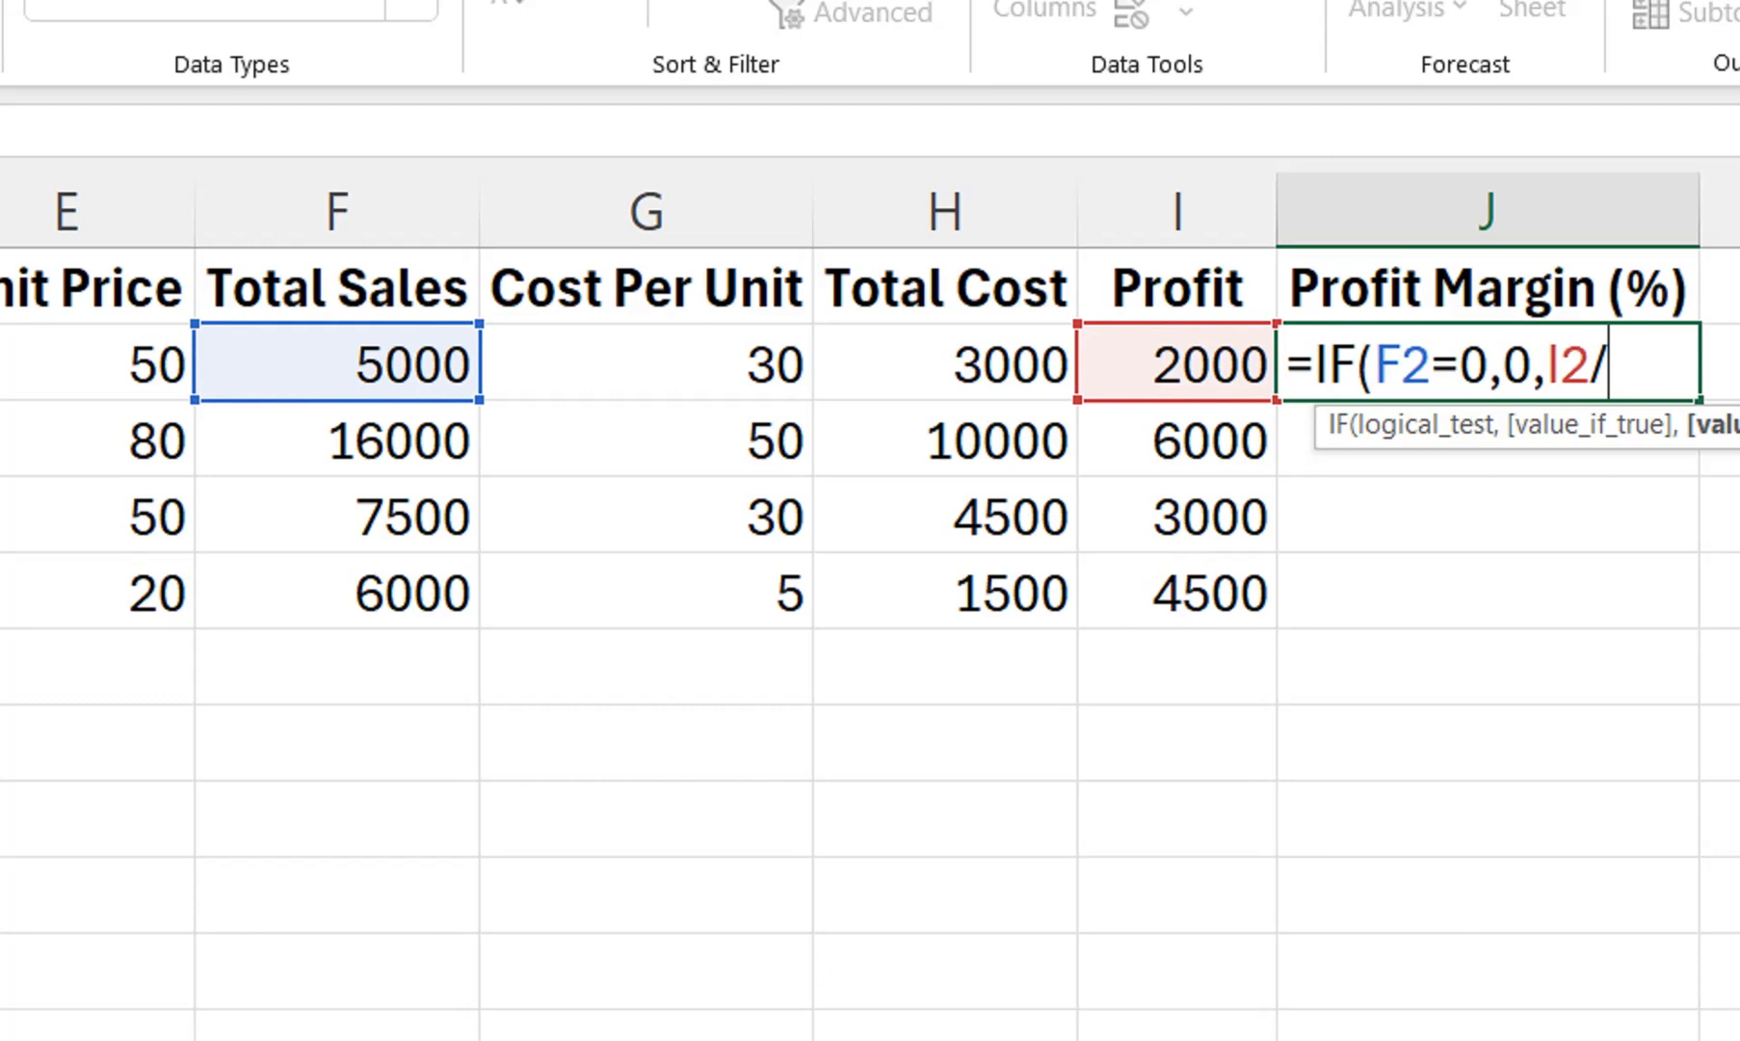
click(337, 347)
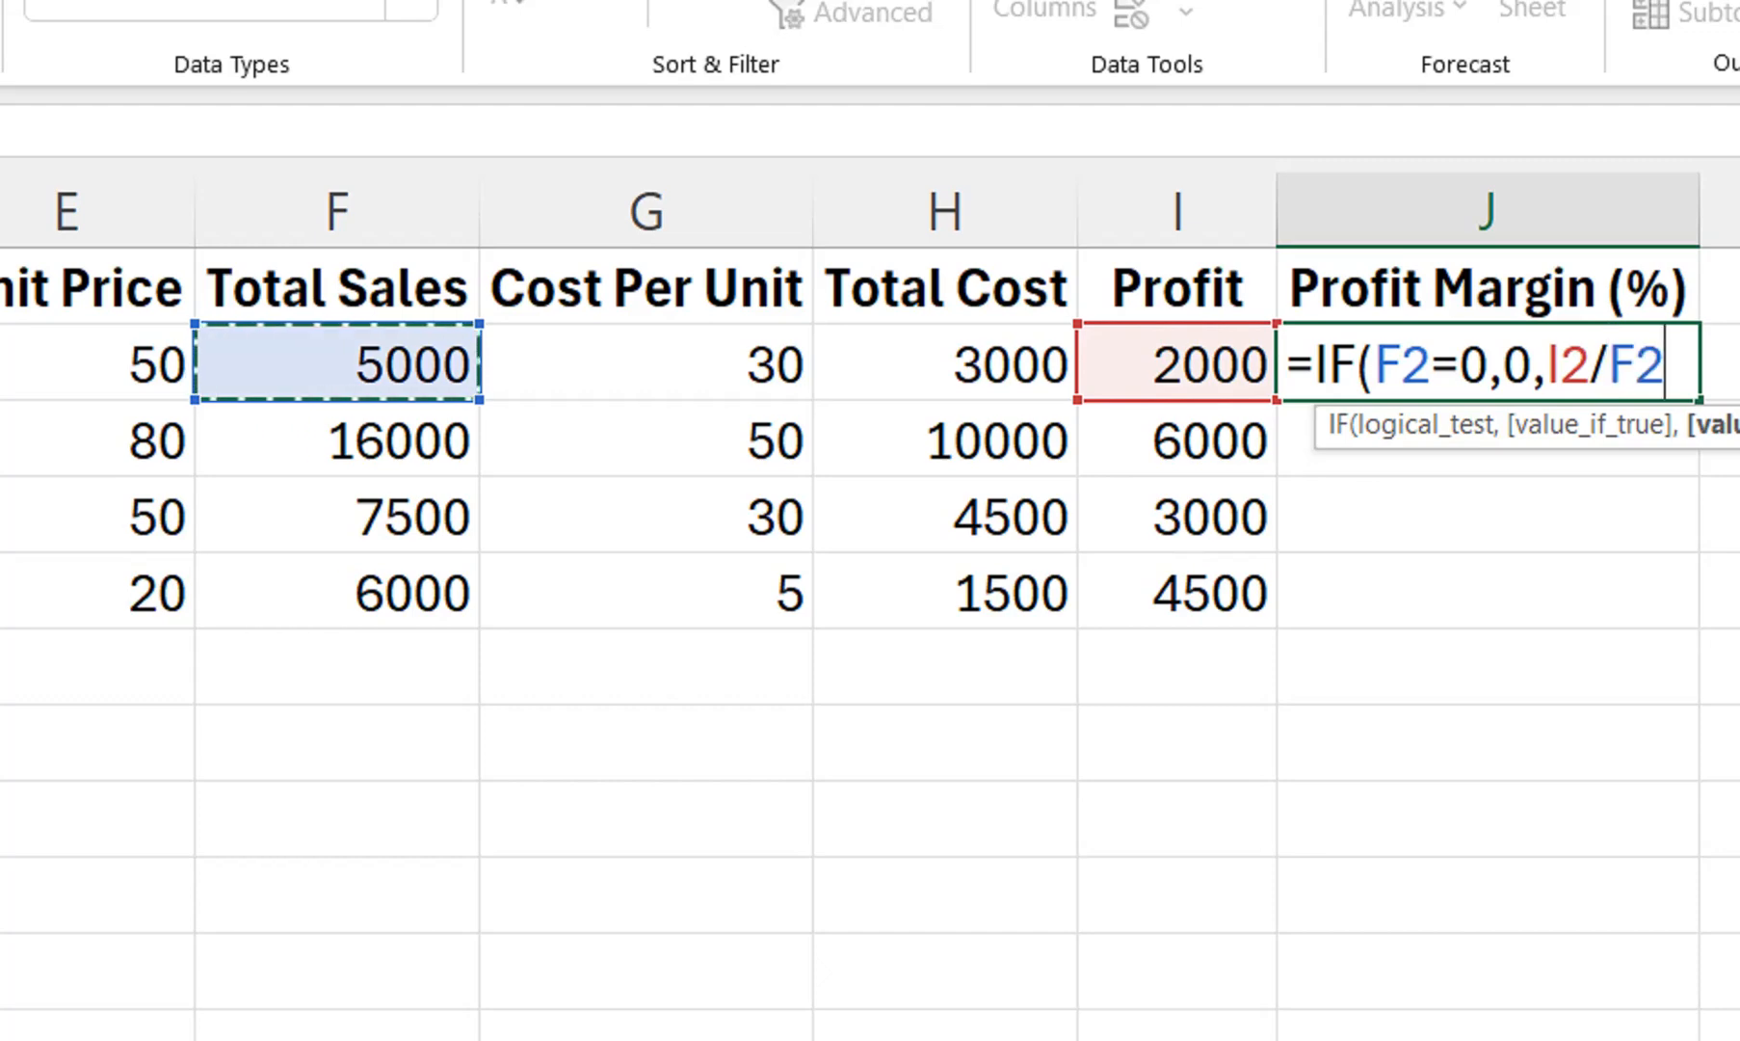
text(*1)
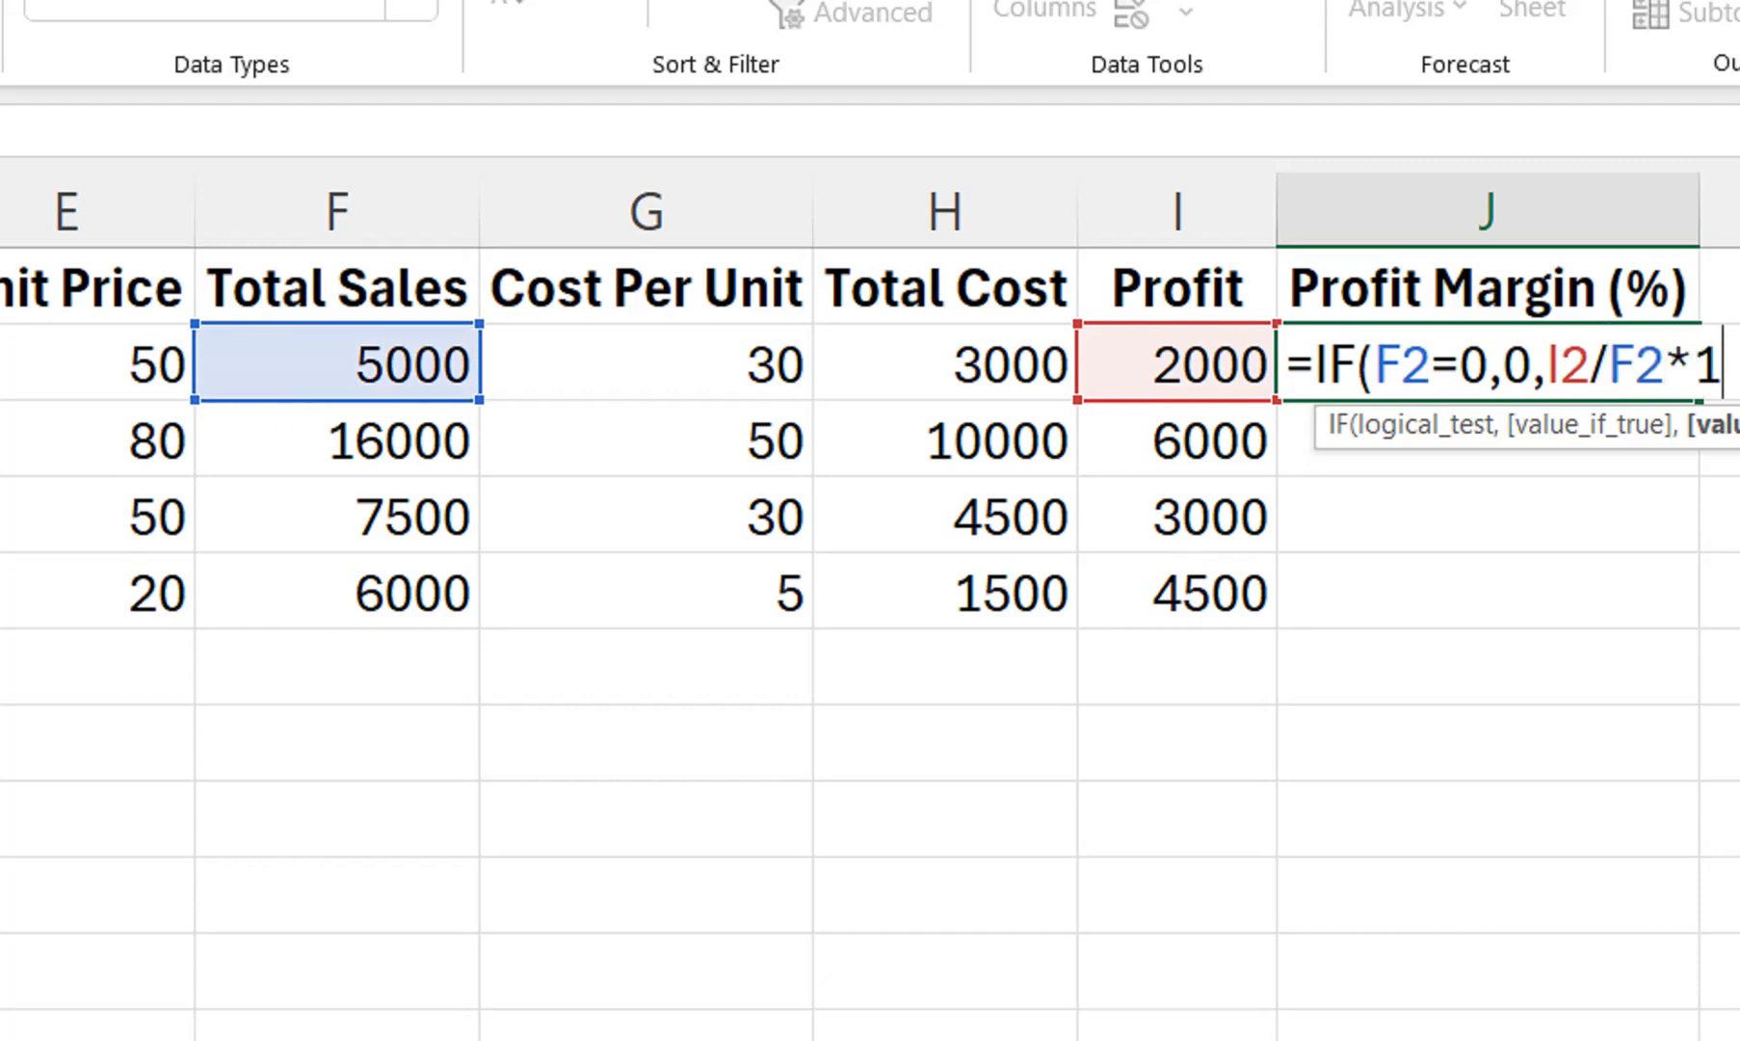
text(00)
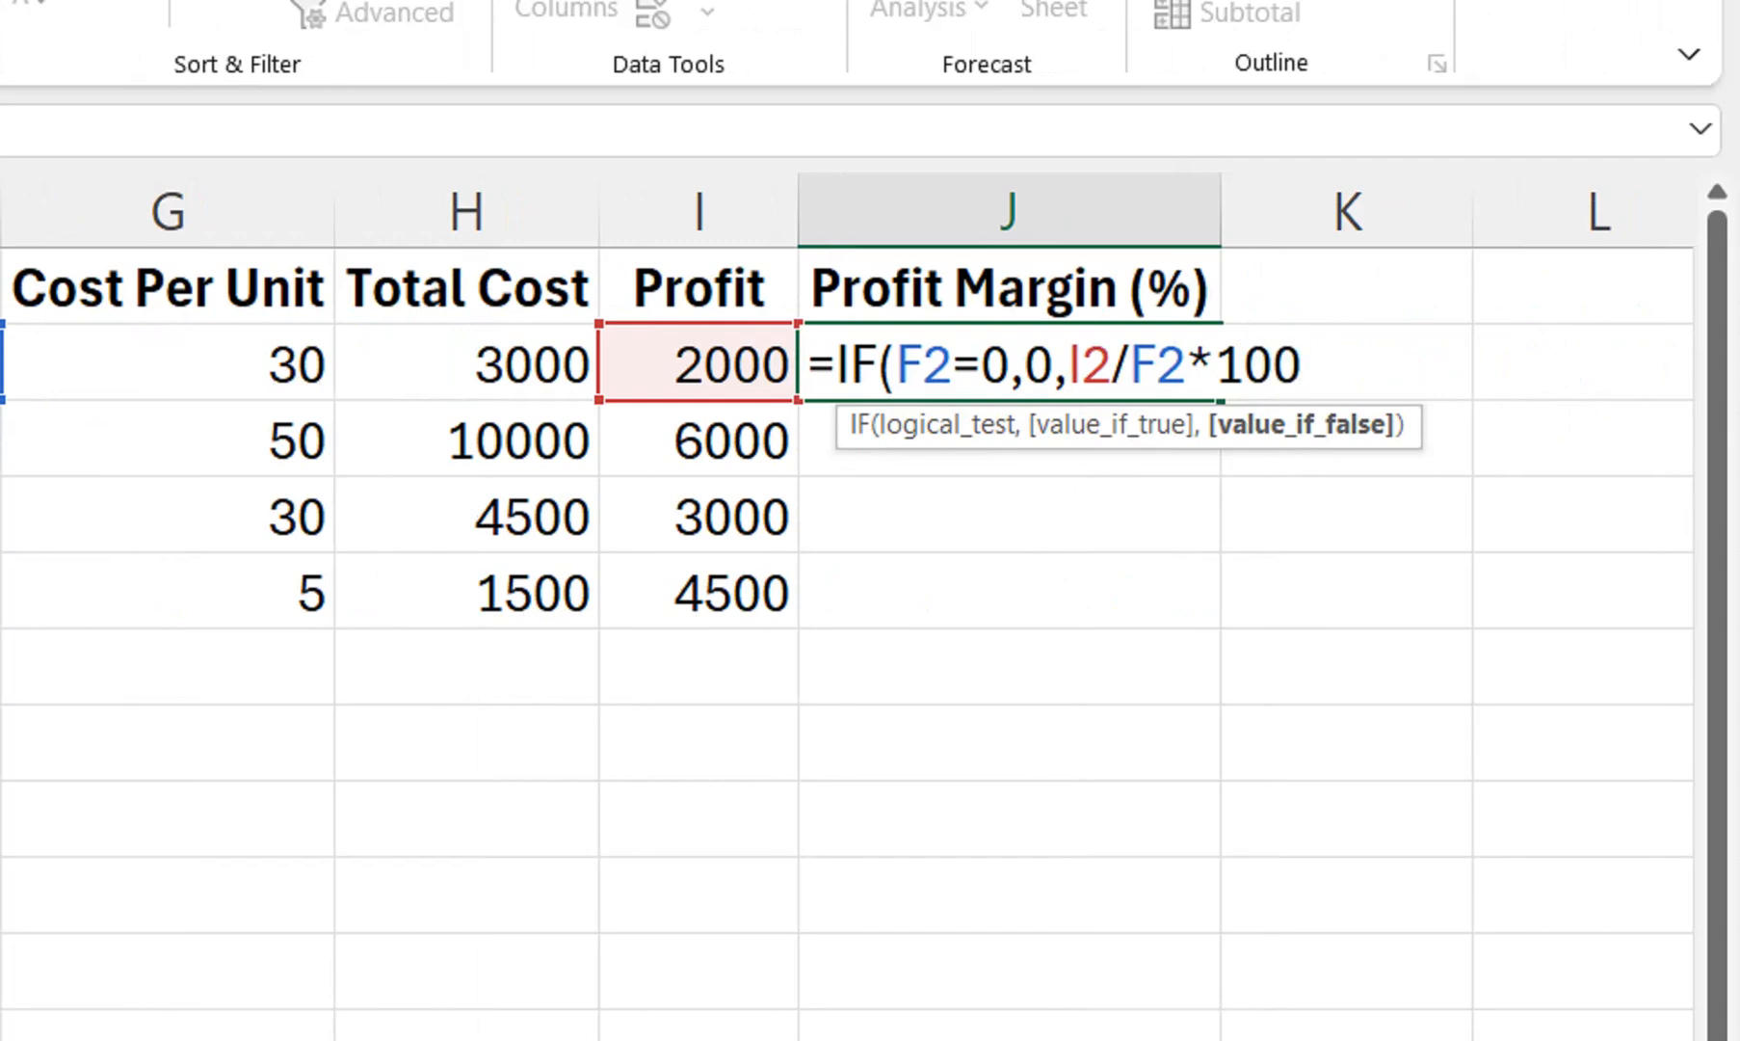
text())
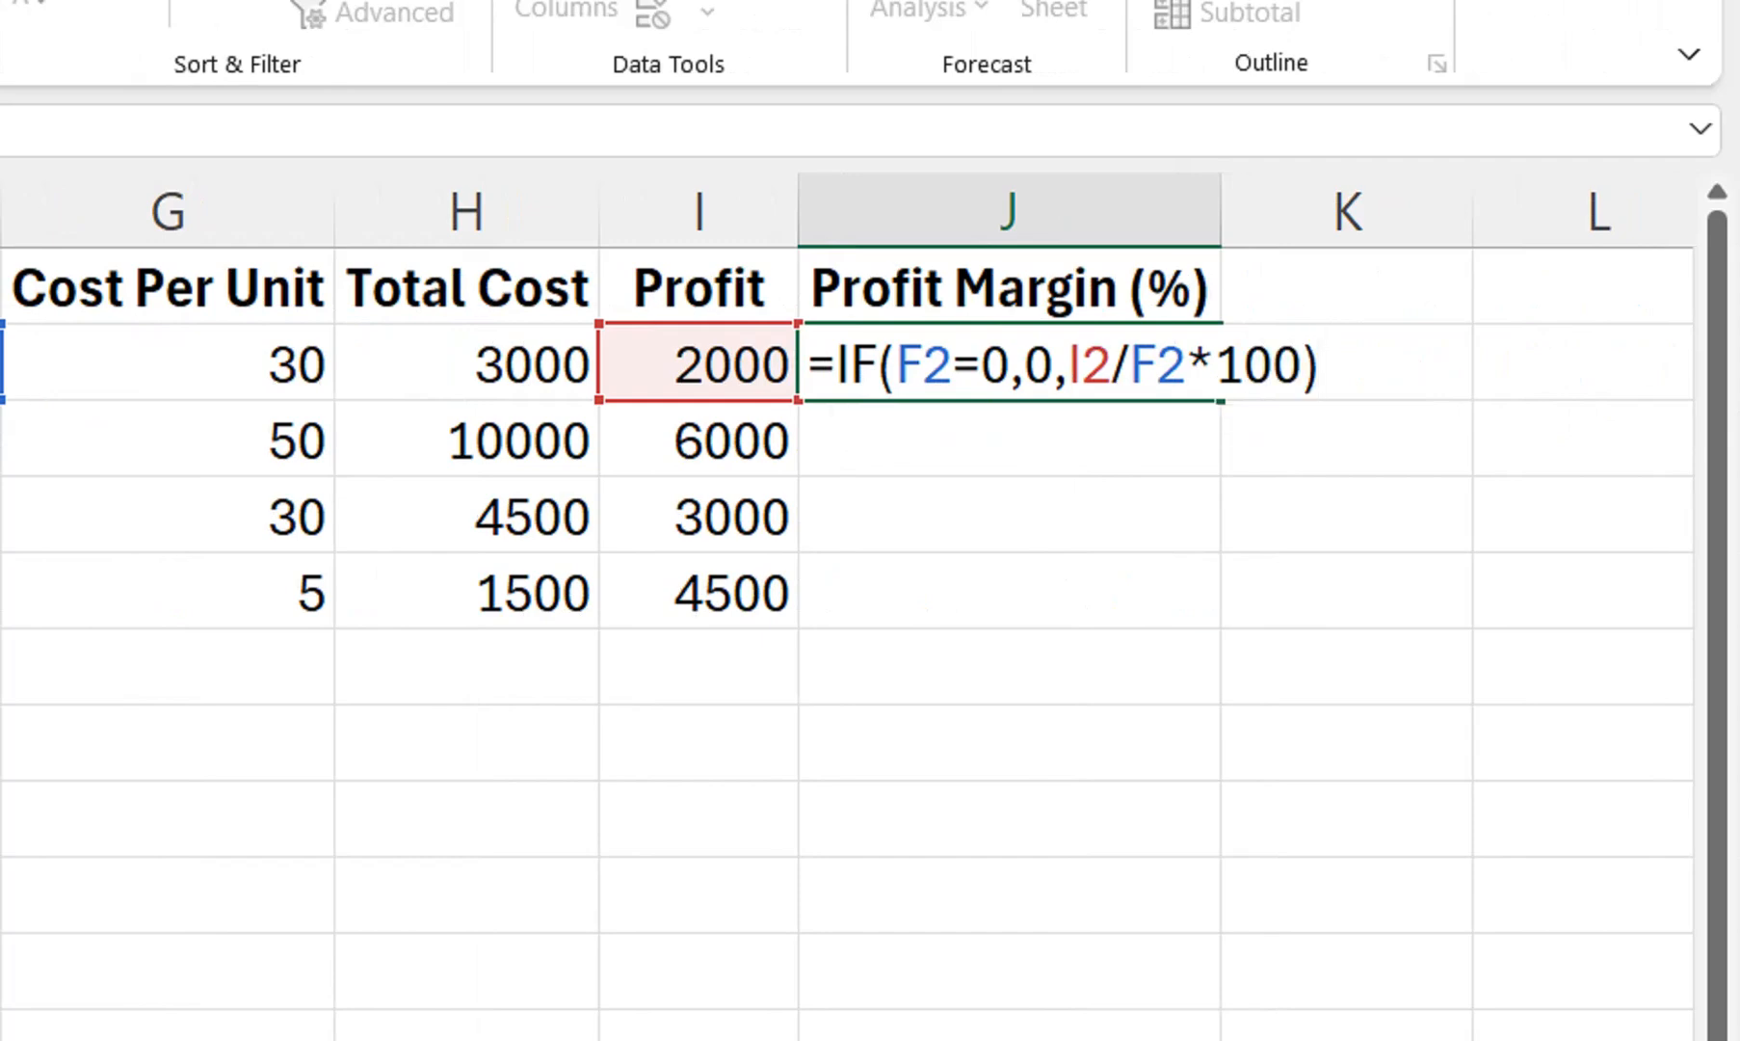
key(Return)
click(1347, 365)
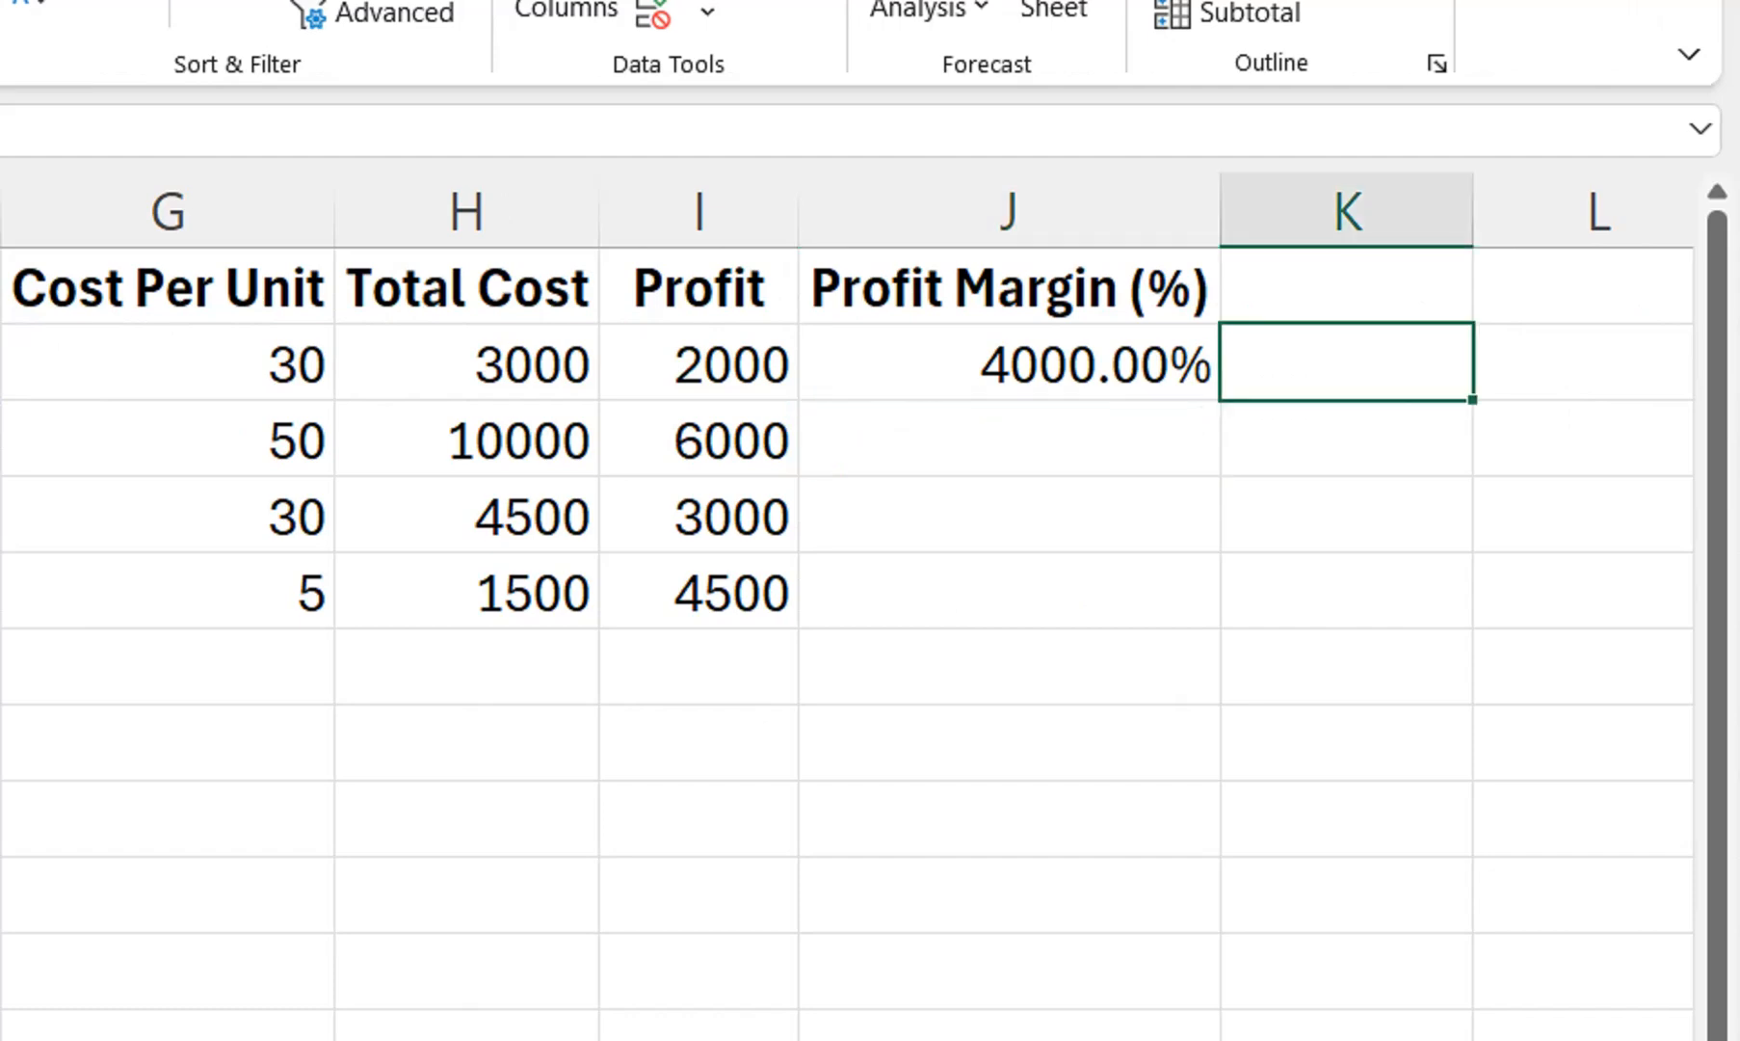
Step: Change the number format of J2 to General and fill its formula down to J5
click(1009, 365)
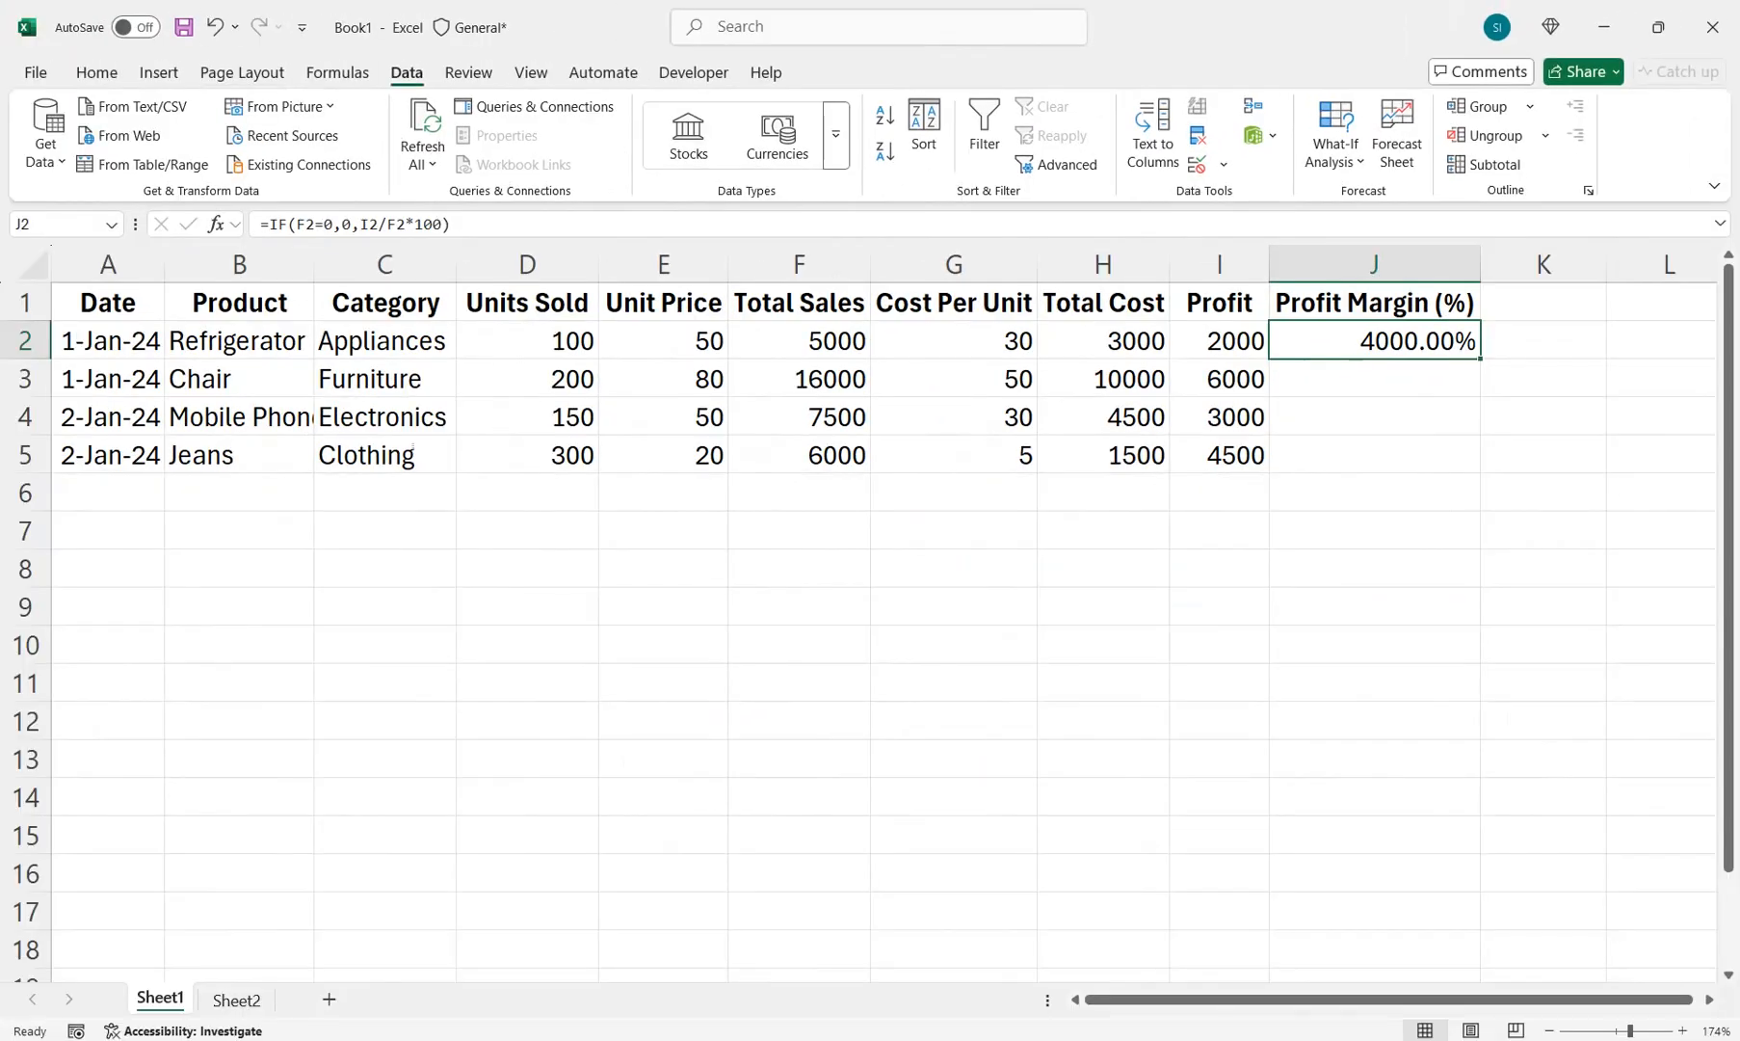
click(96, 73)
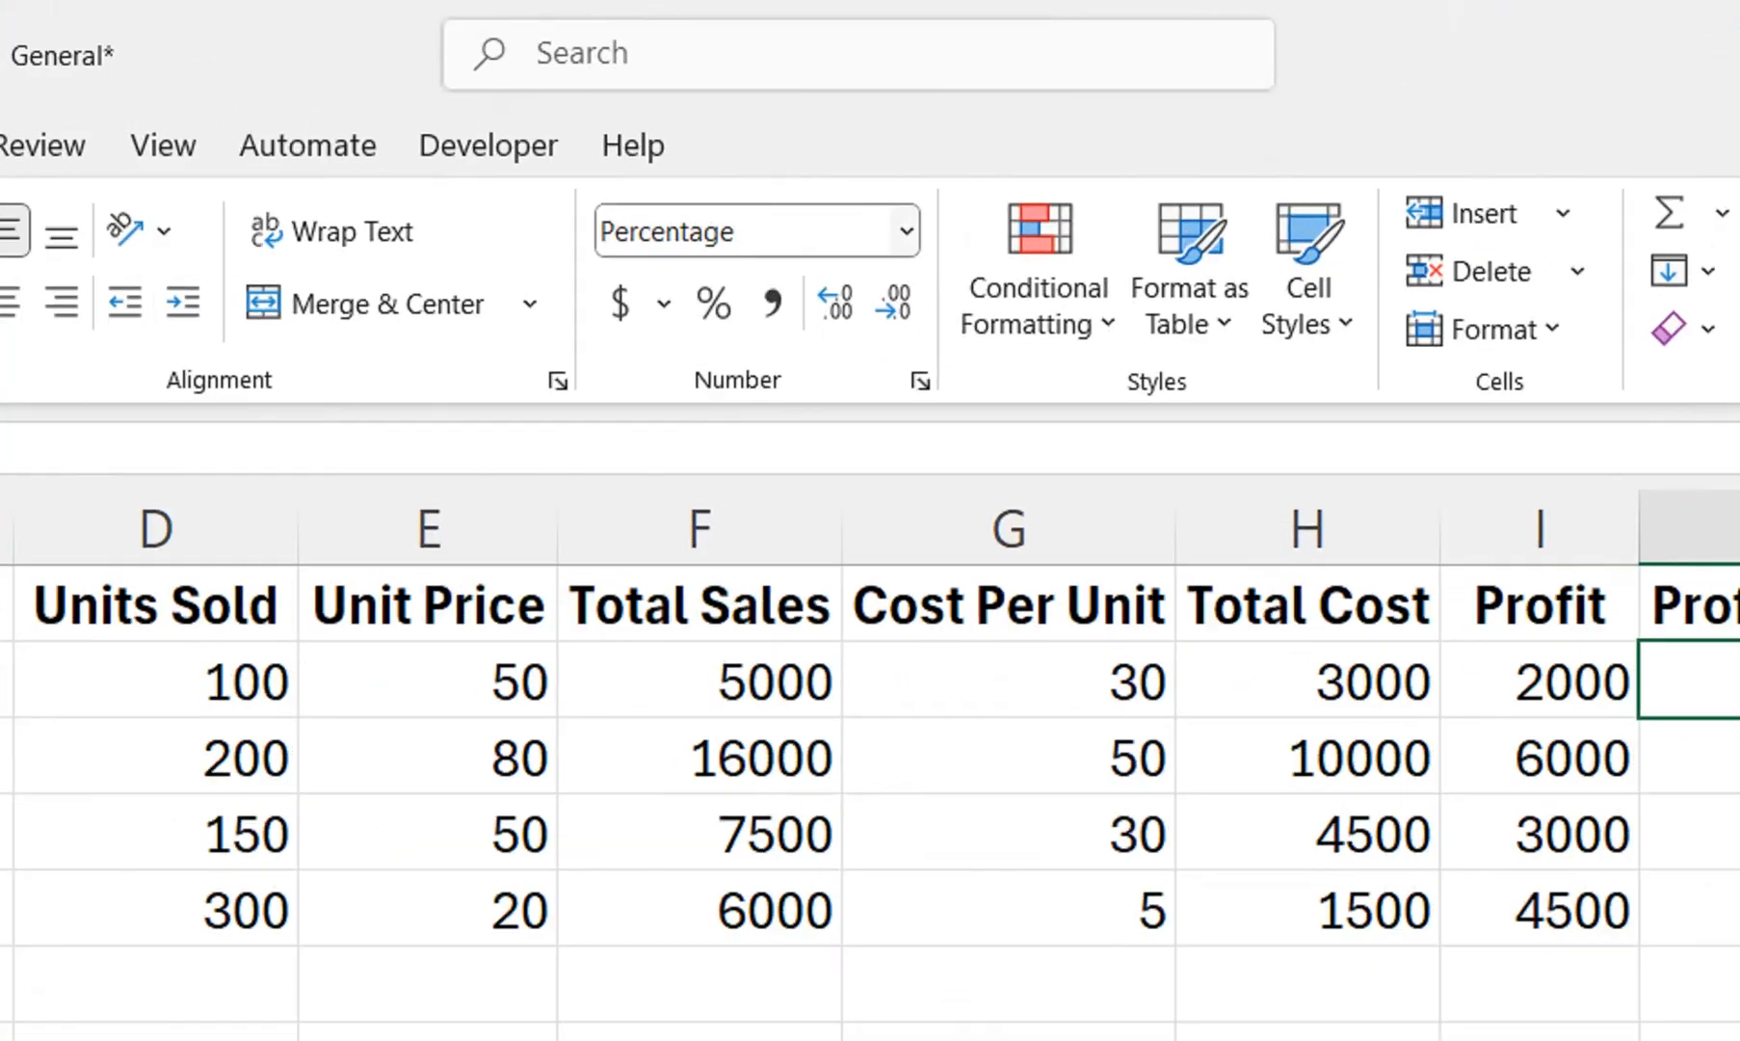
click(902, 116)
click(891, 310)
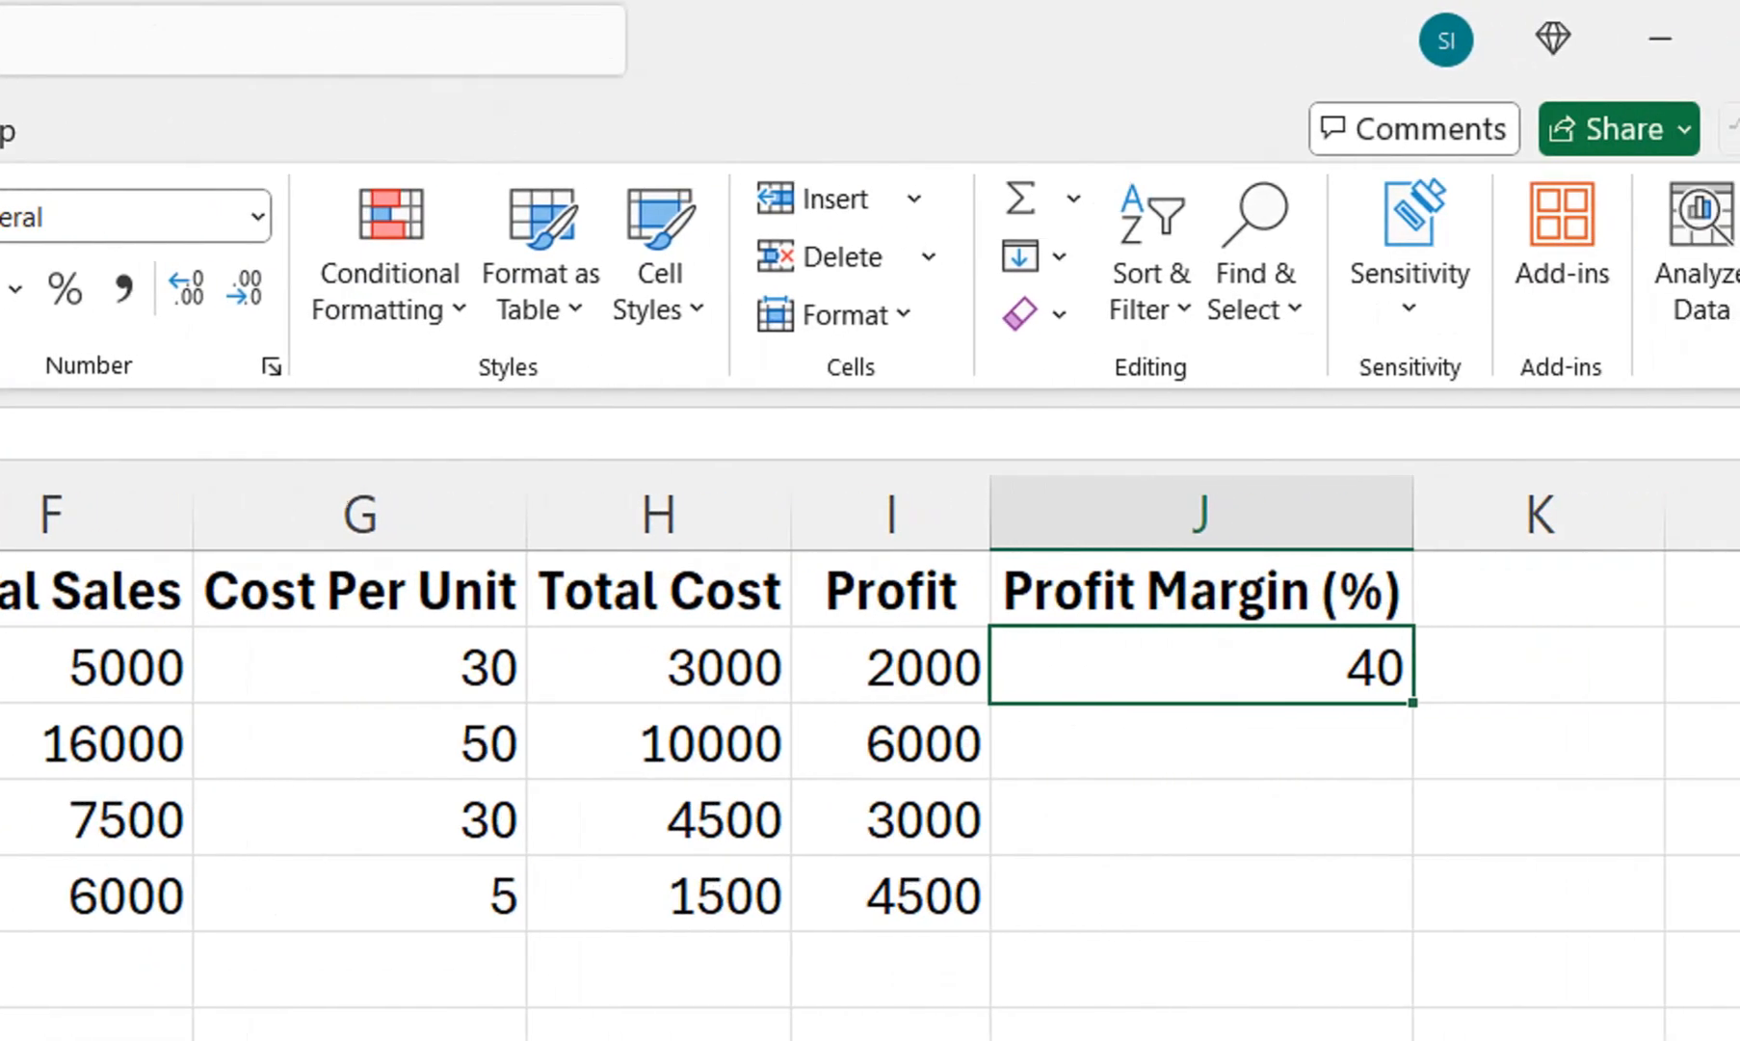
drag(1412, 703, 1412, 910)
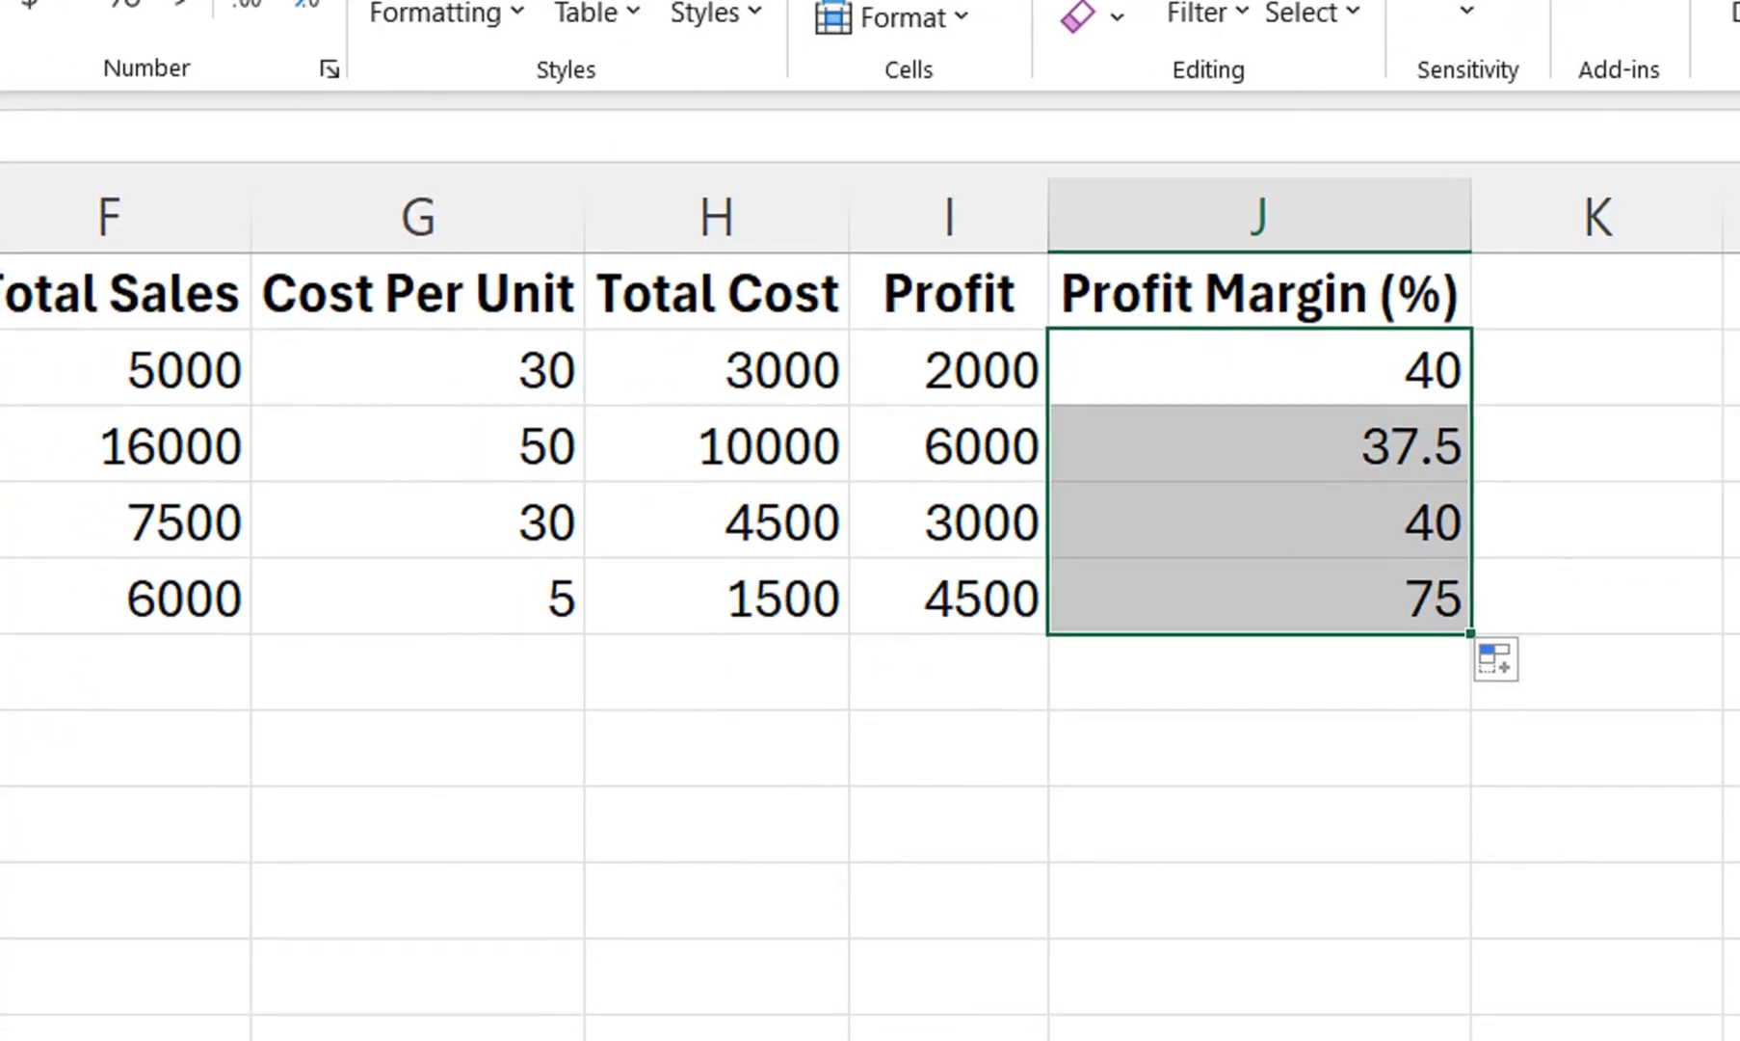
Step: Remove the *100 from the Profit Margin formula in J2 so it reads =IF(F2=0,0,I2/F2)
key(F2)
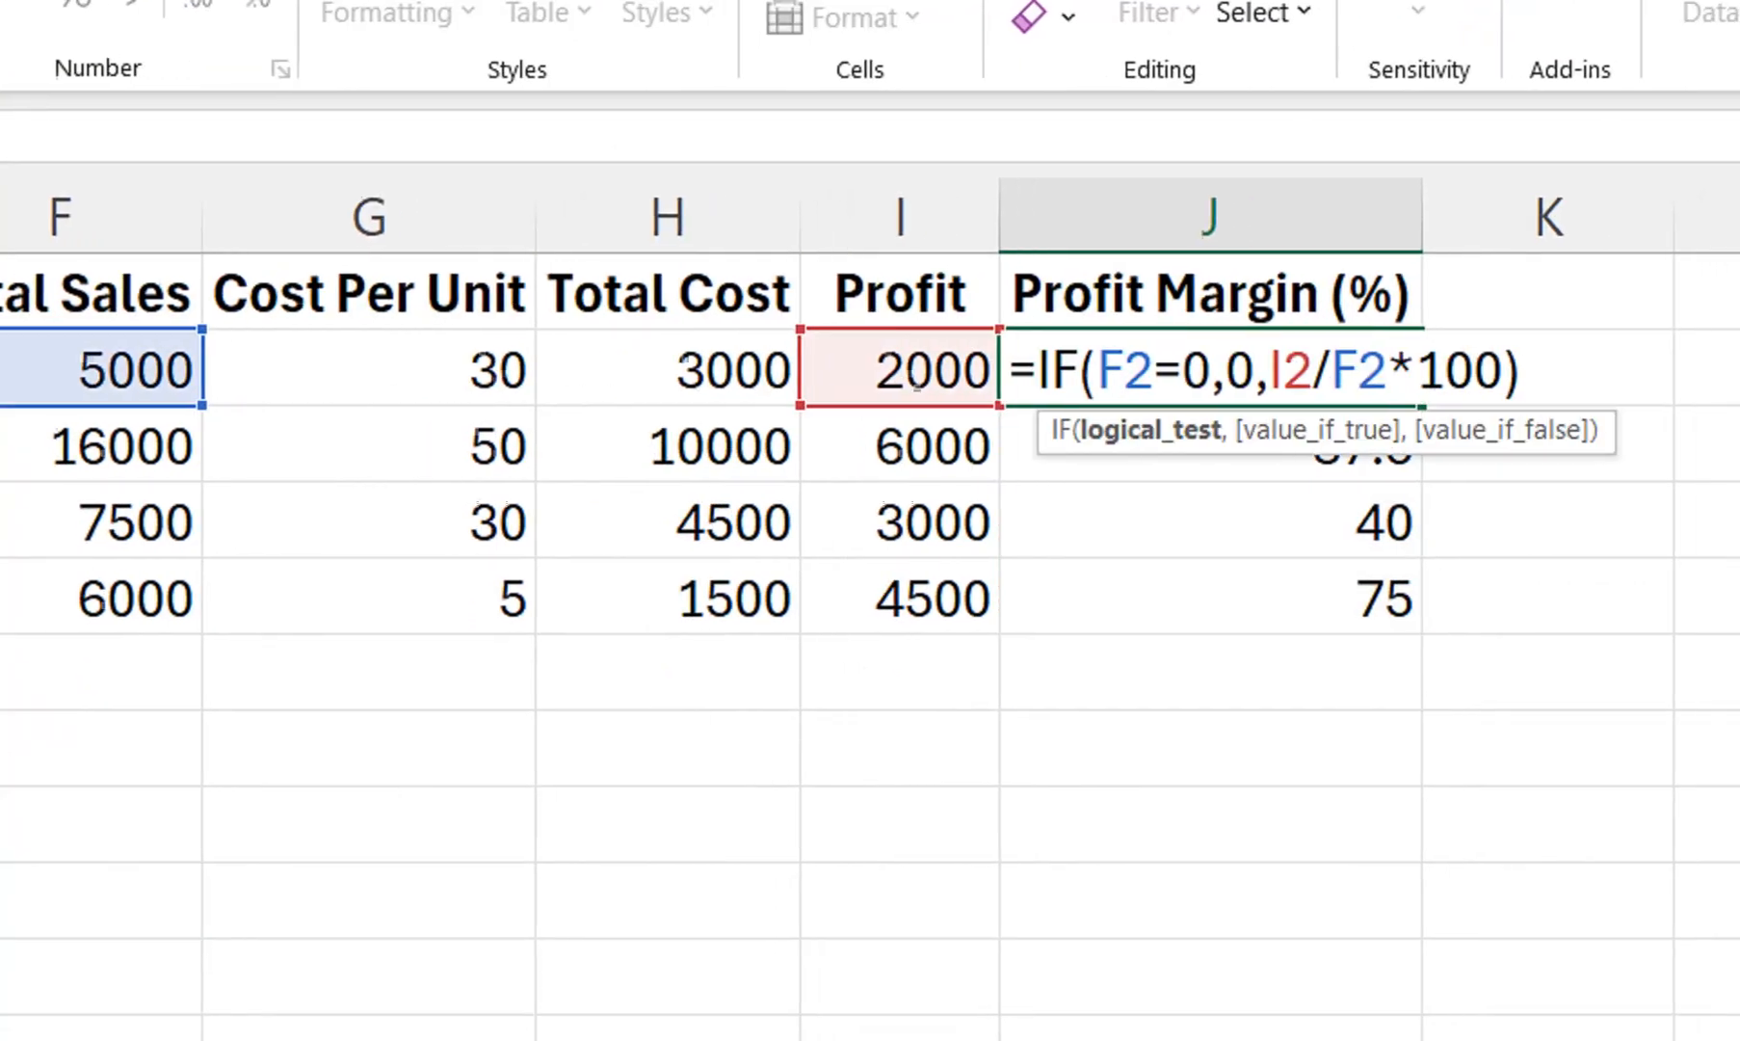
drag(1382, 371, 1266, 371)
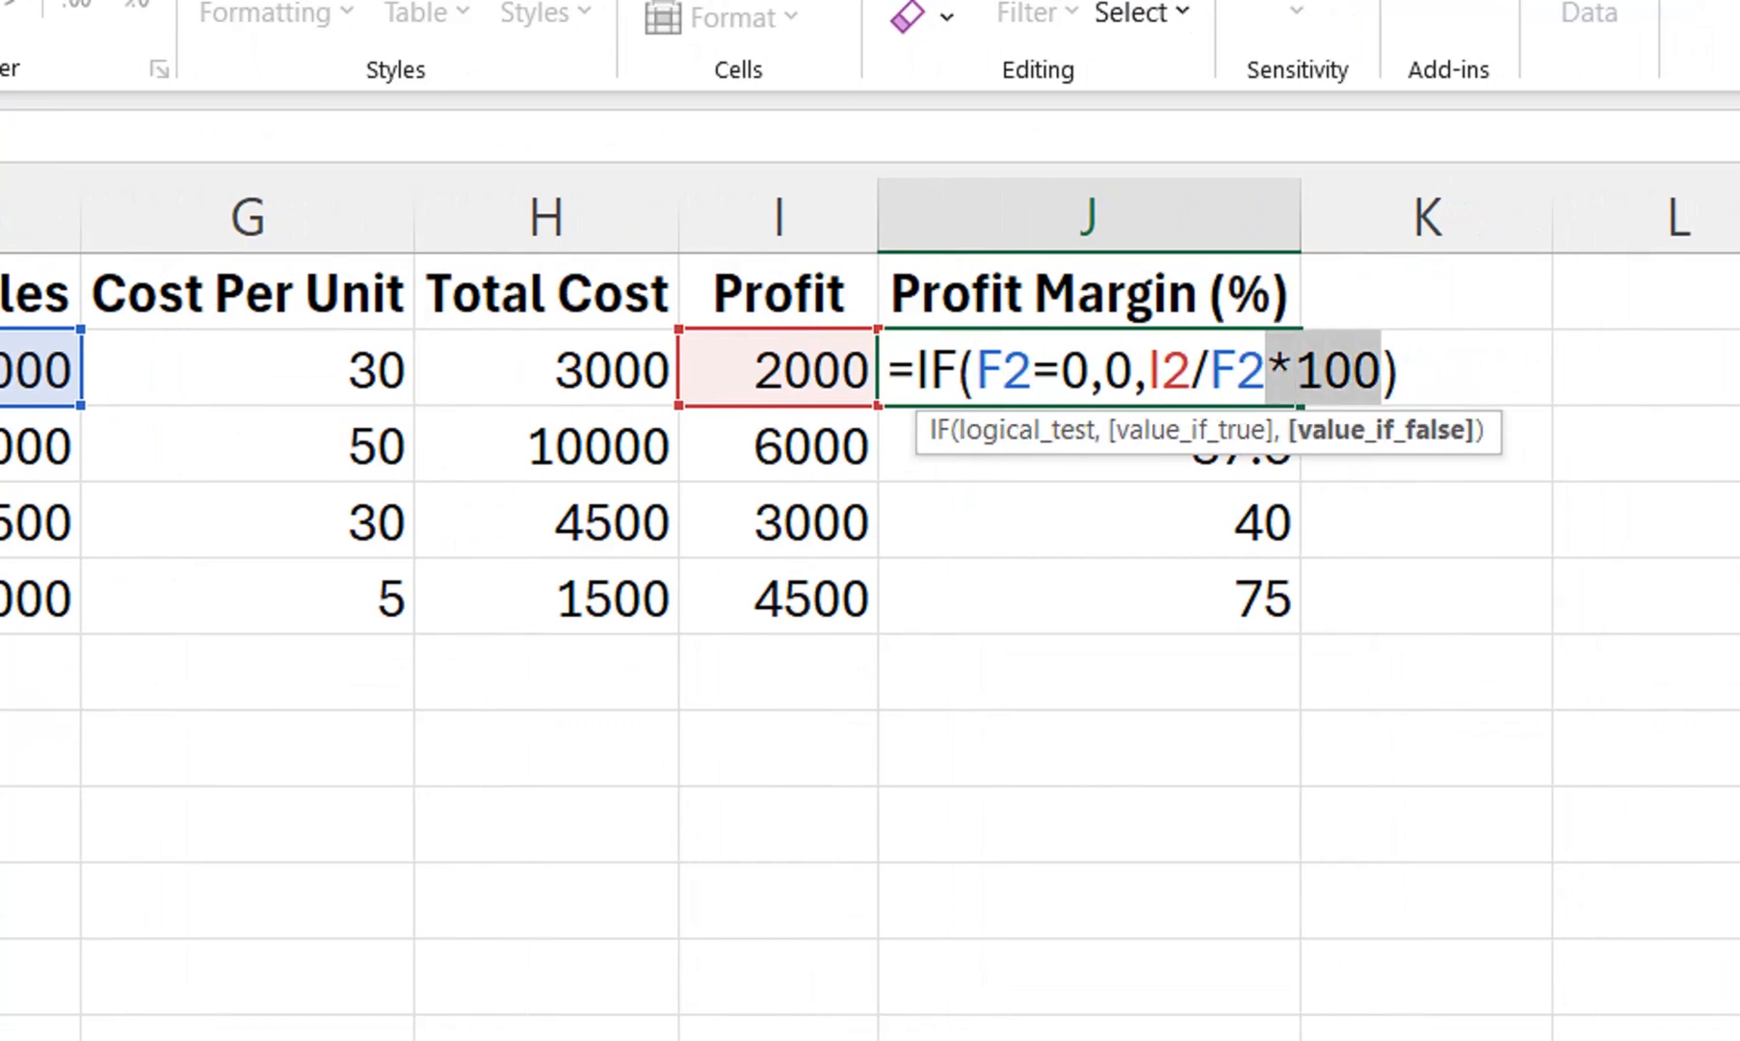
key(BackSpace)
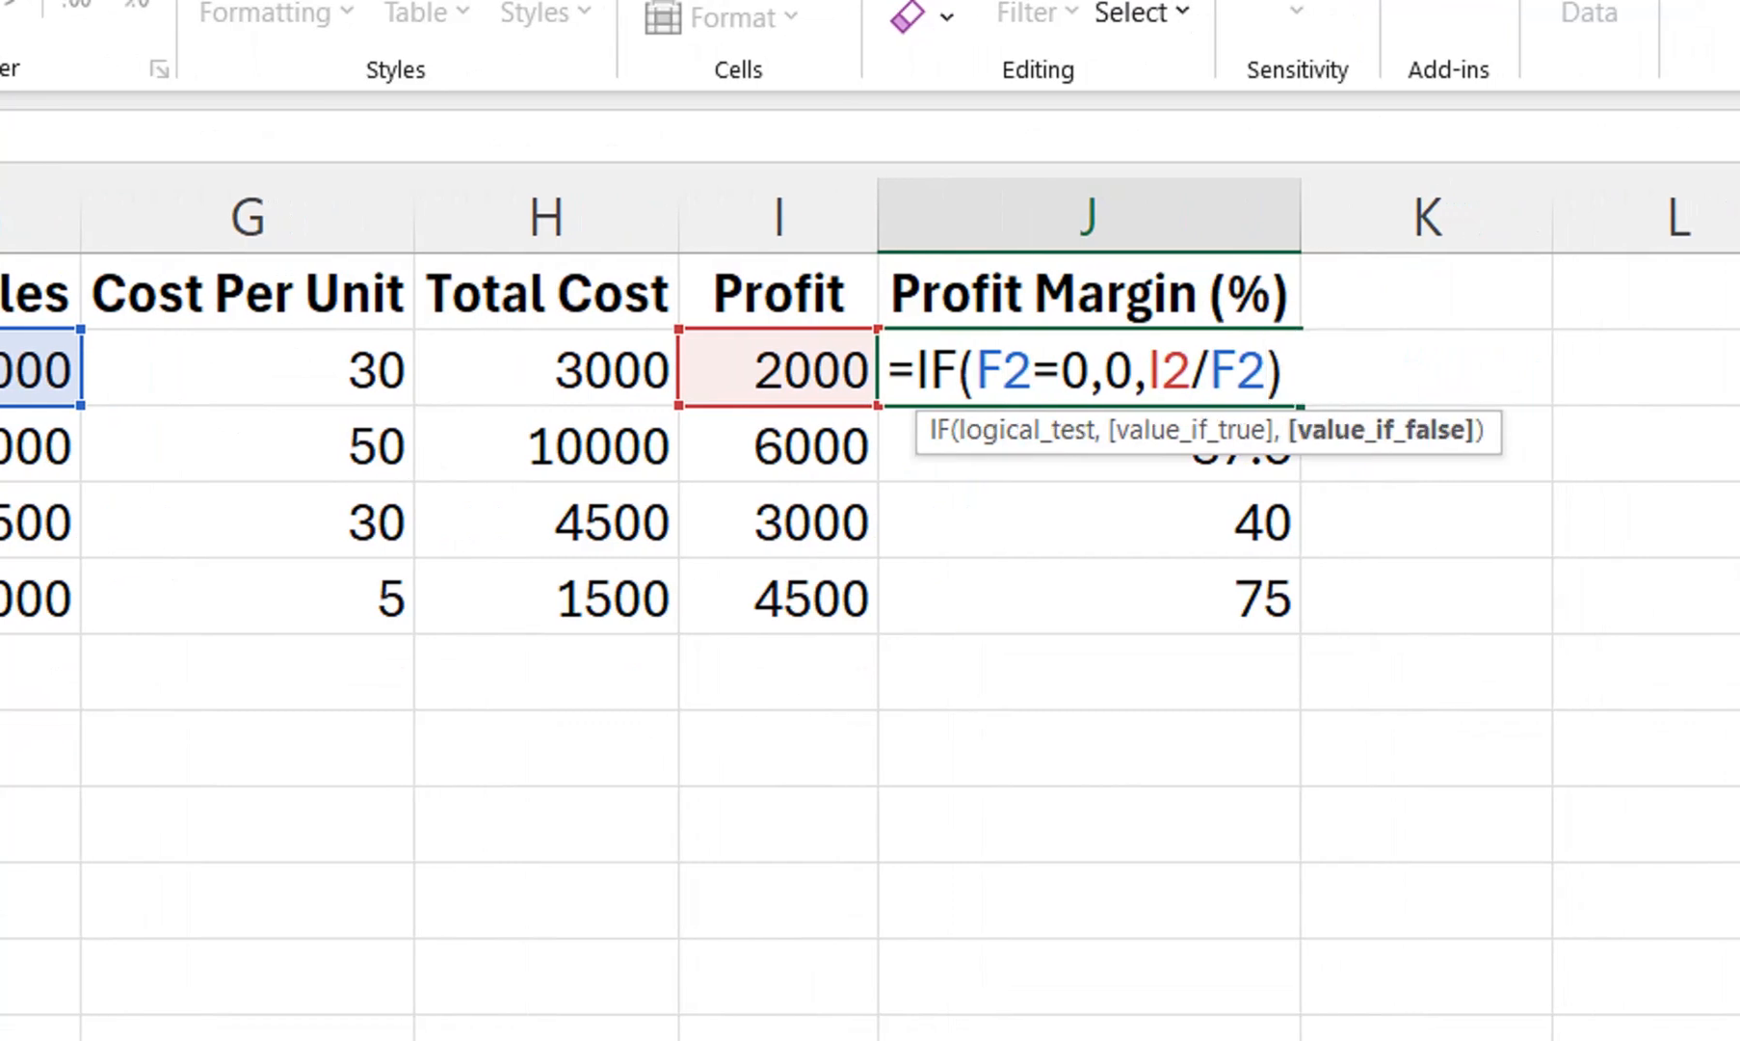
key(Return)
key(Up)
Step: Fill the J2 formula down to J5 and format J2:J5 as percentages
drag(1300, 405, 1300, 634)
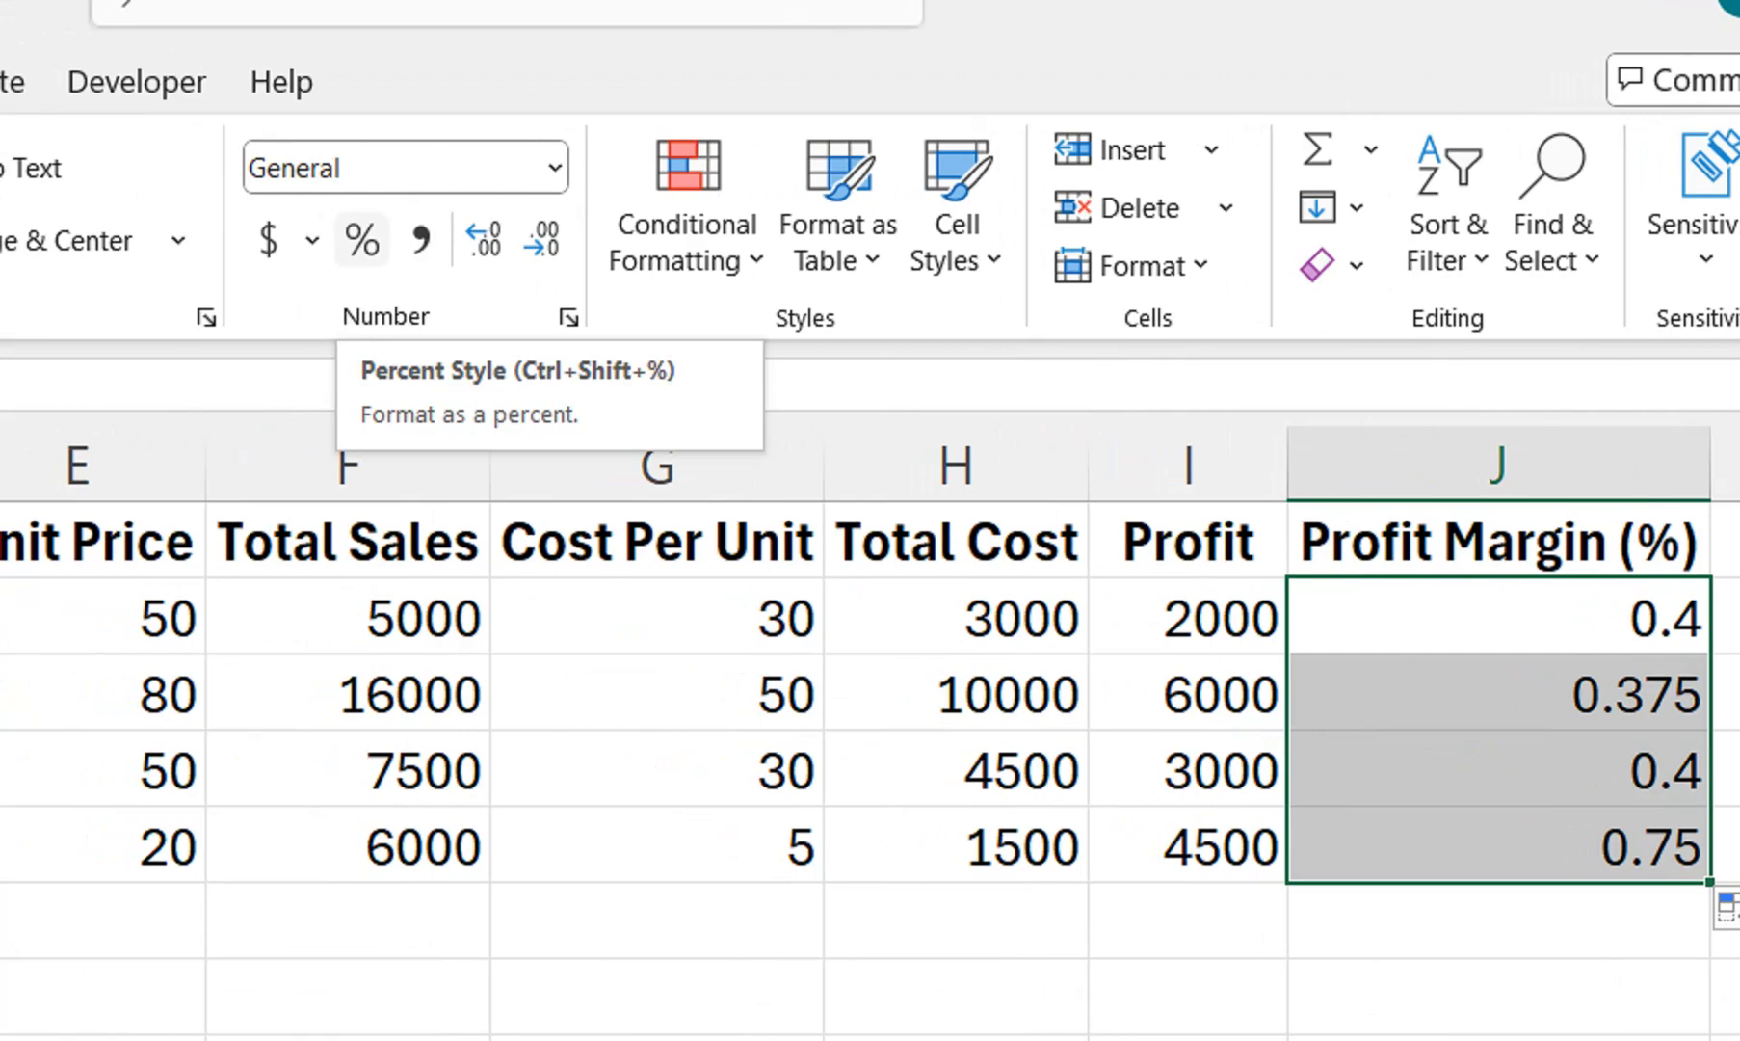
click(361, 239)
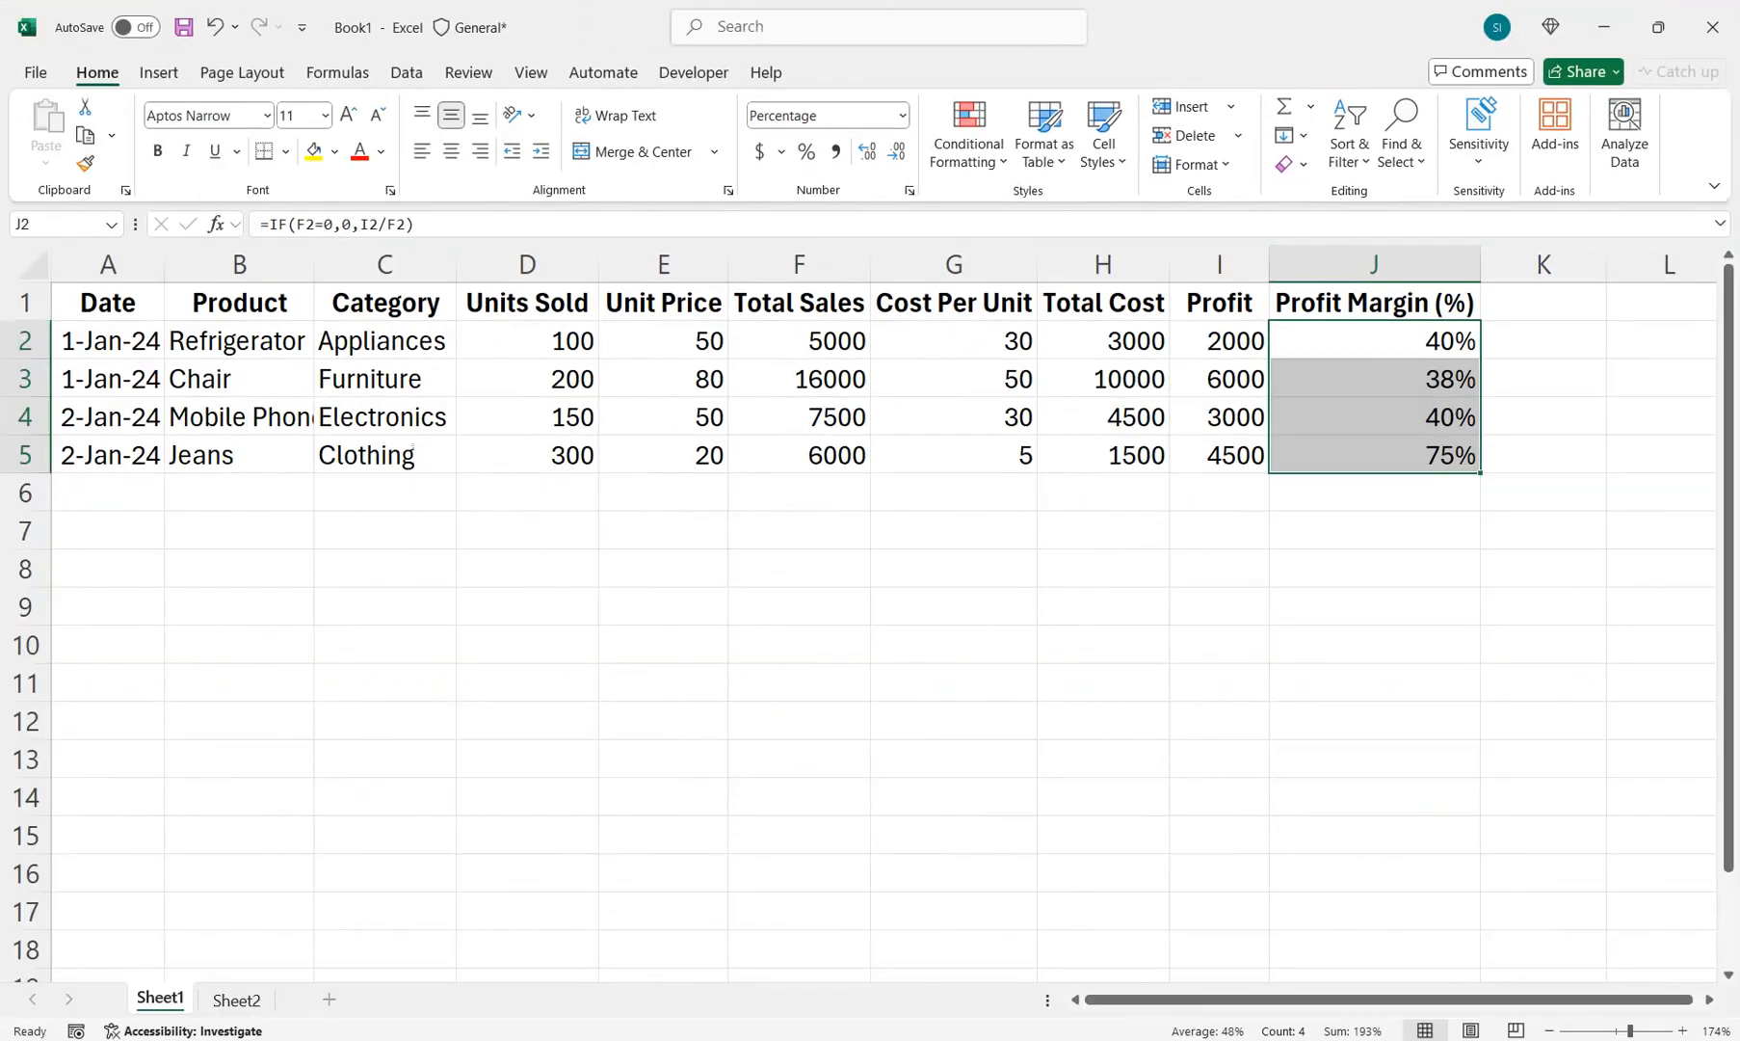
Step: Increase the height of the header row and insert four blank rows above it
drag(21, 321, 20, 347)
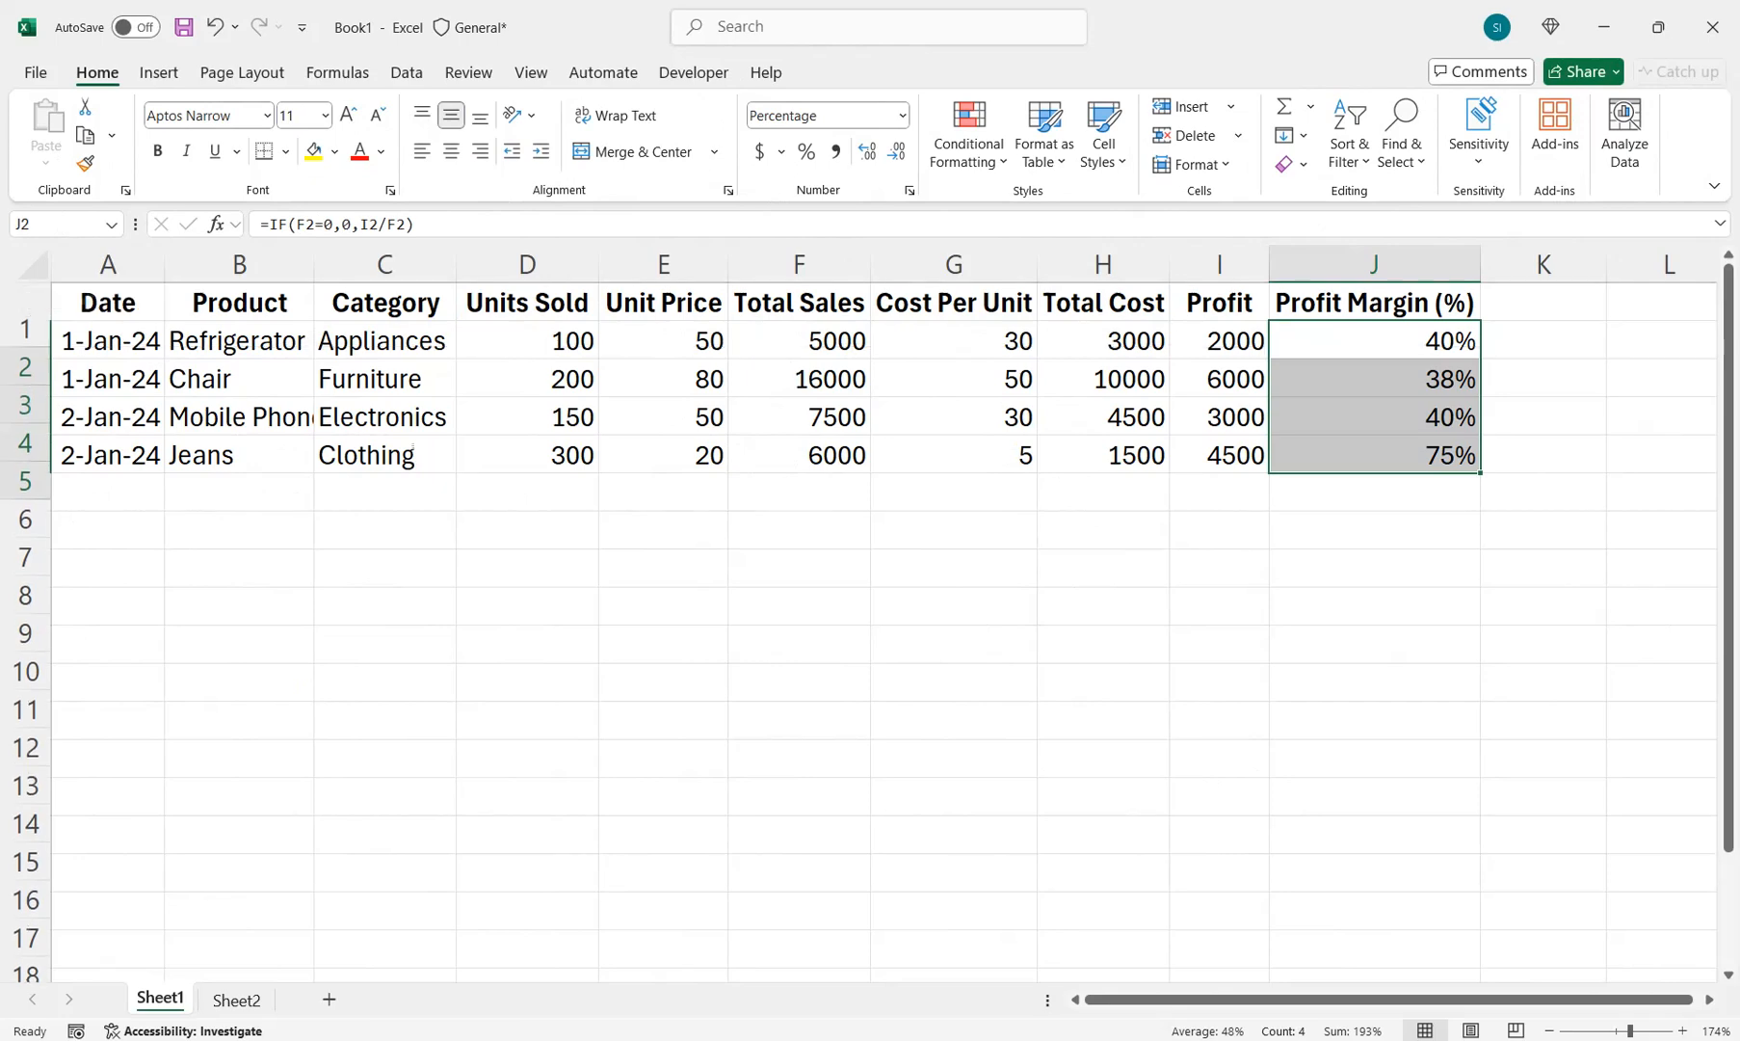
right_click(19, 322)
click(77, 548)
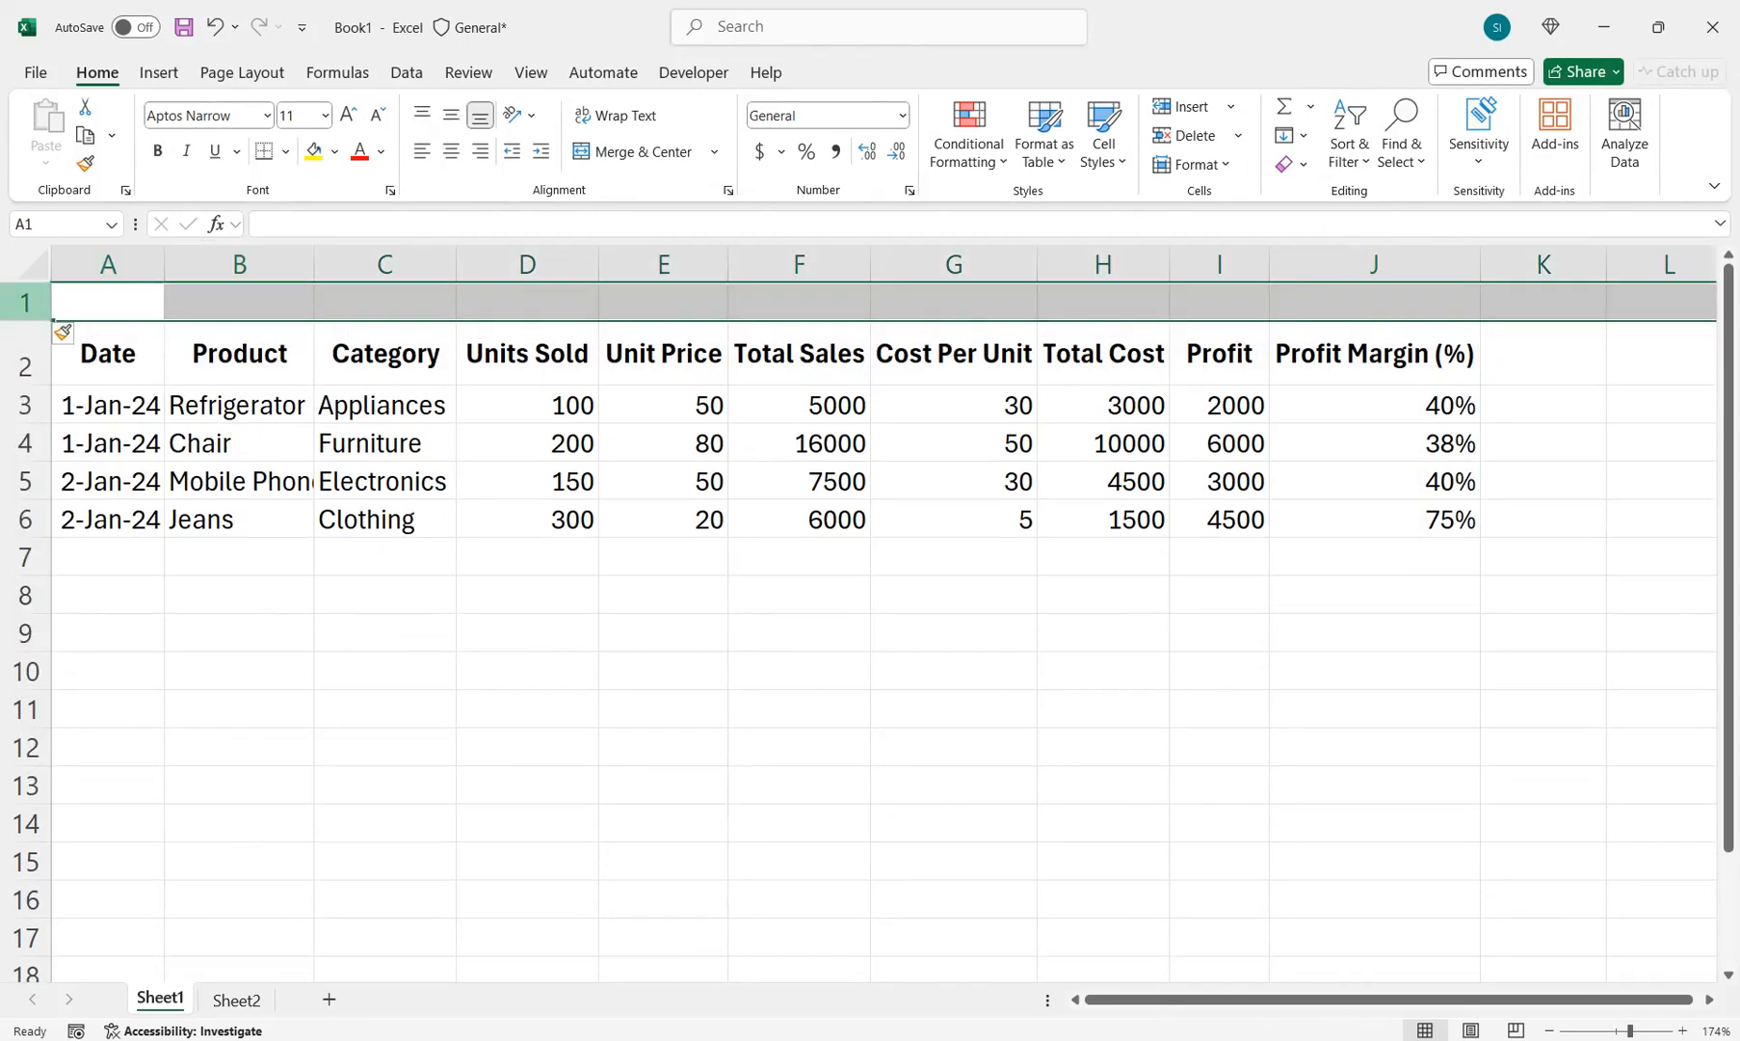
key(F4)
key(F4)
key(F4)
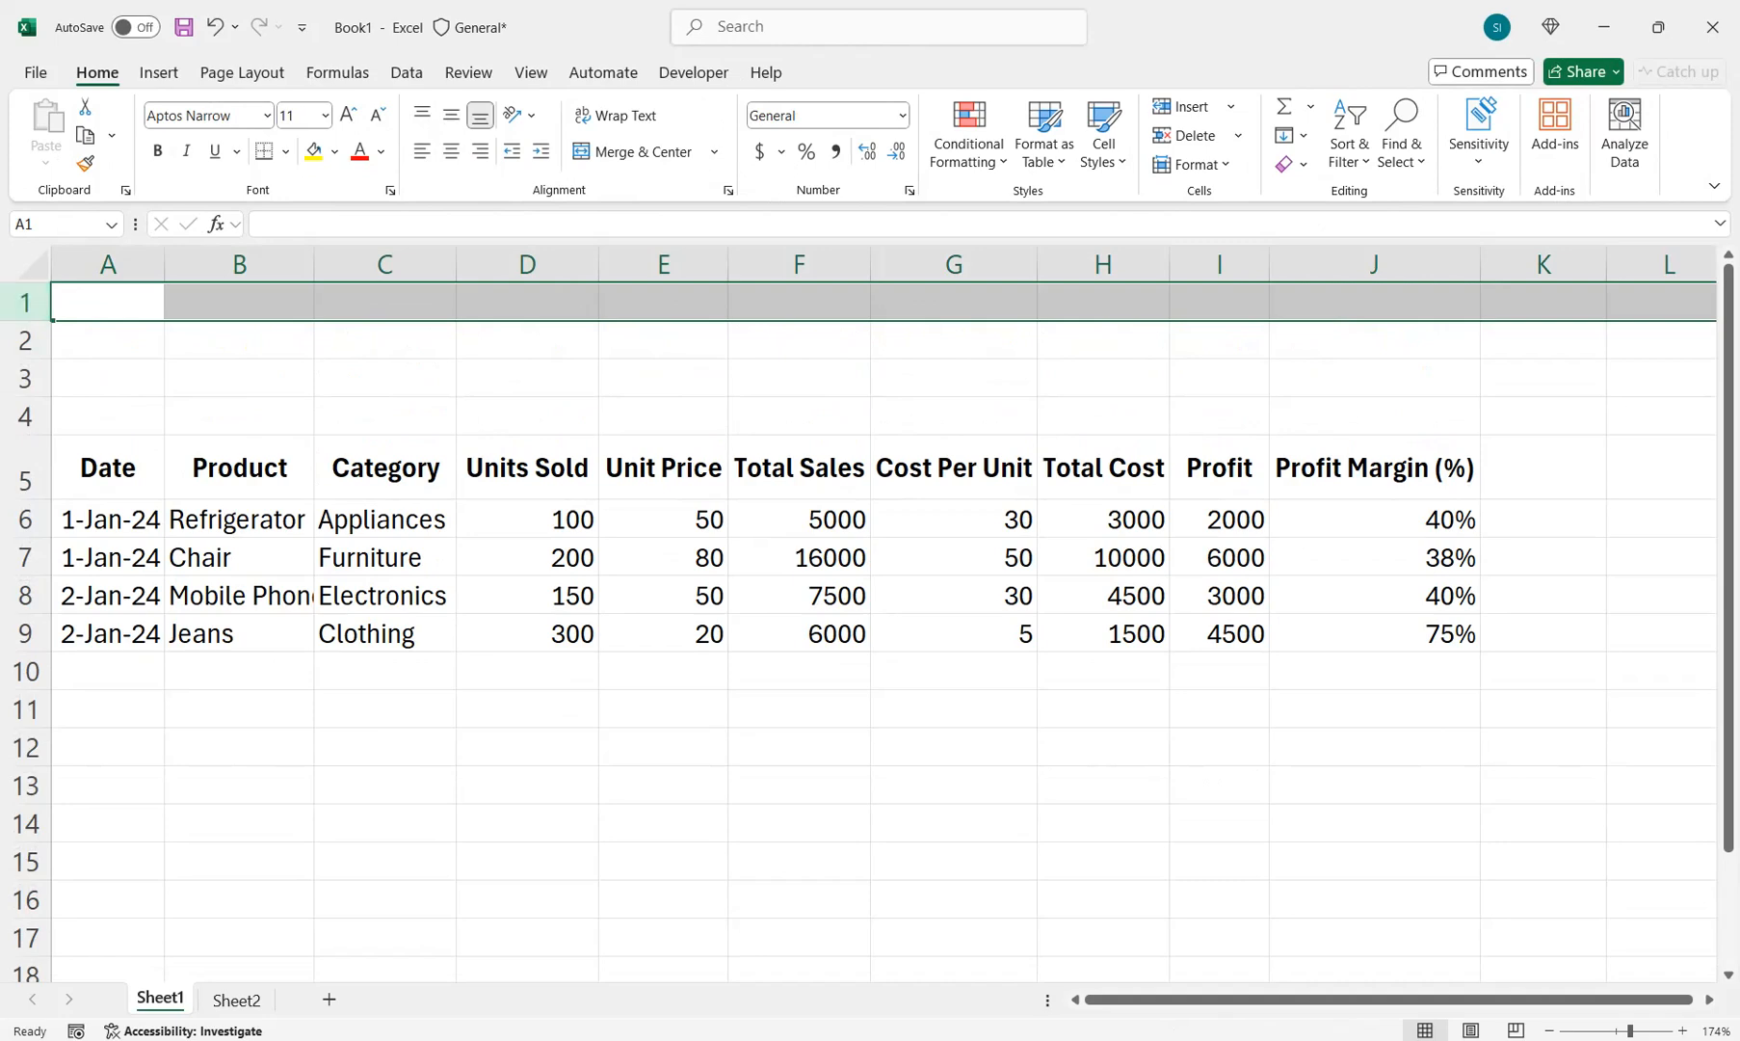
Step: Merge and center F2:F3 above the Total Sales column and H2:H3 above the Total Cost column
click(799, 377)
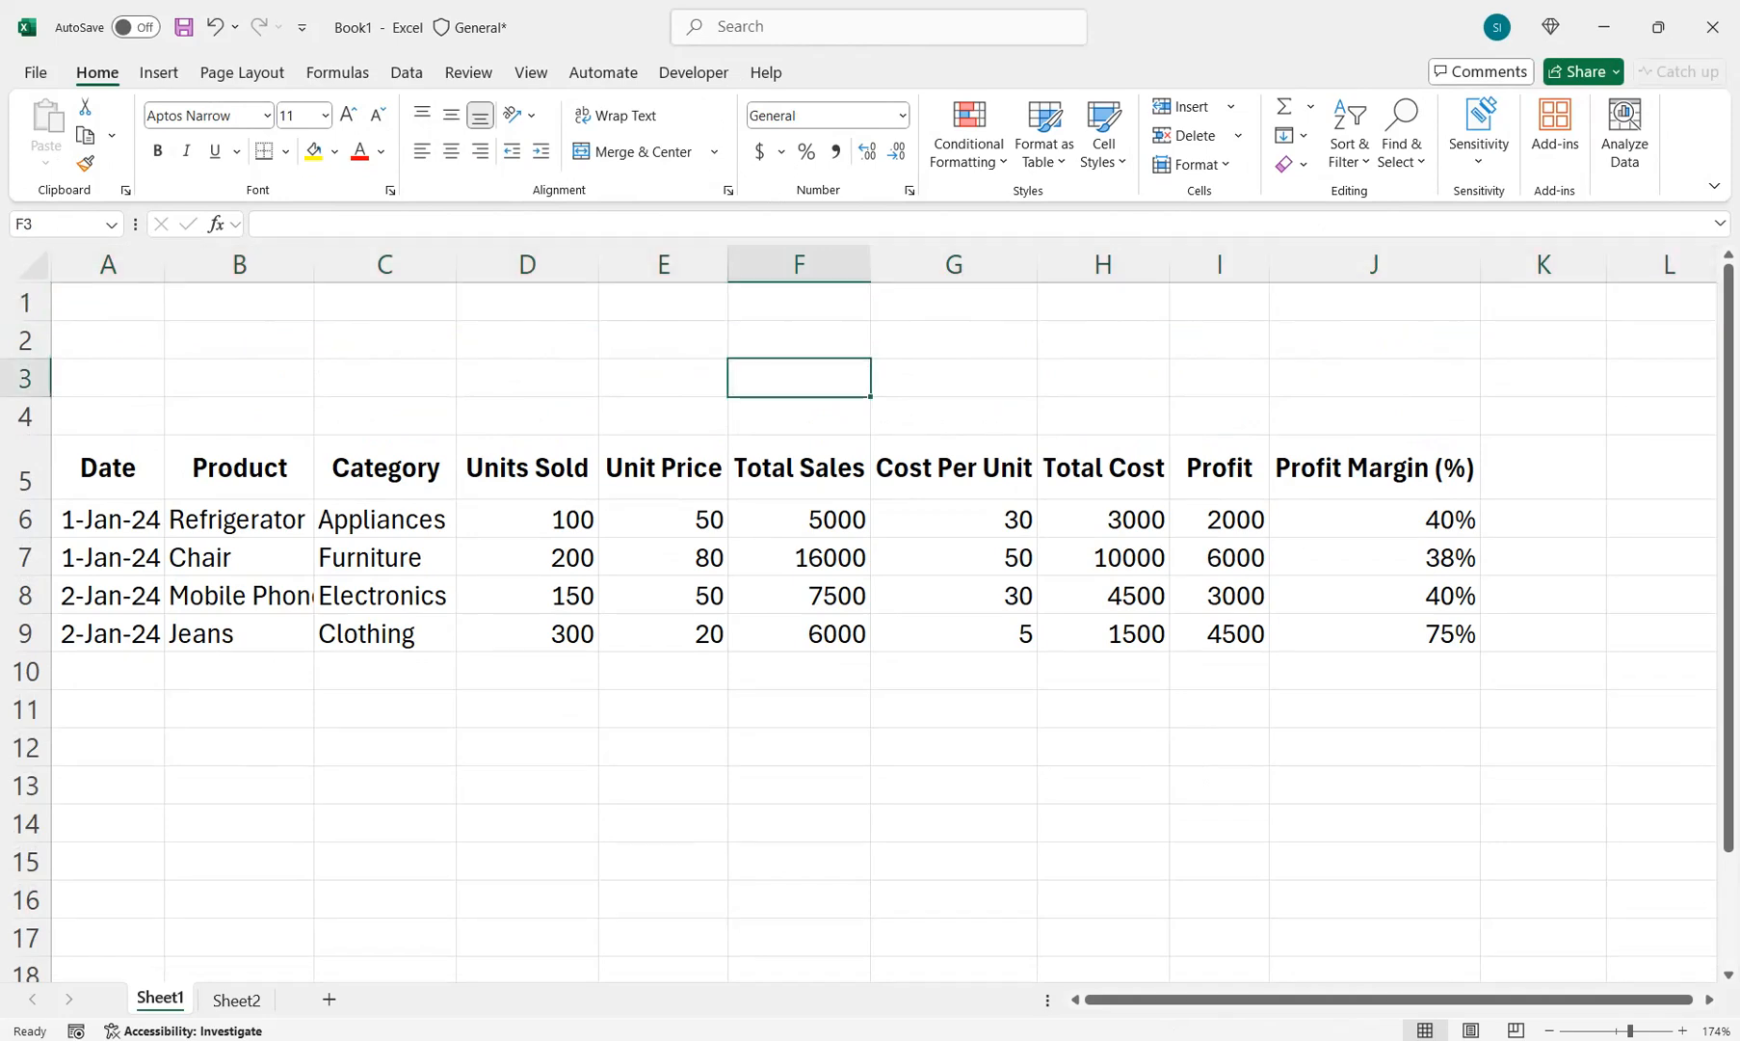
drag(799, 340, 799, 378)
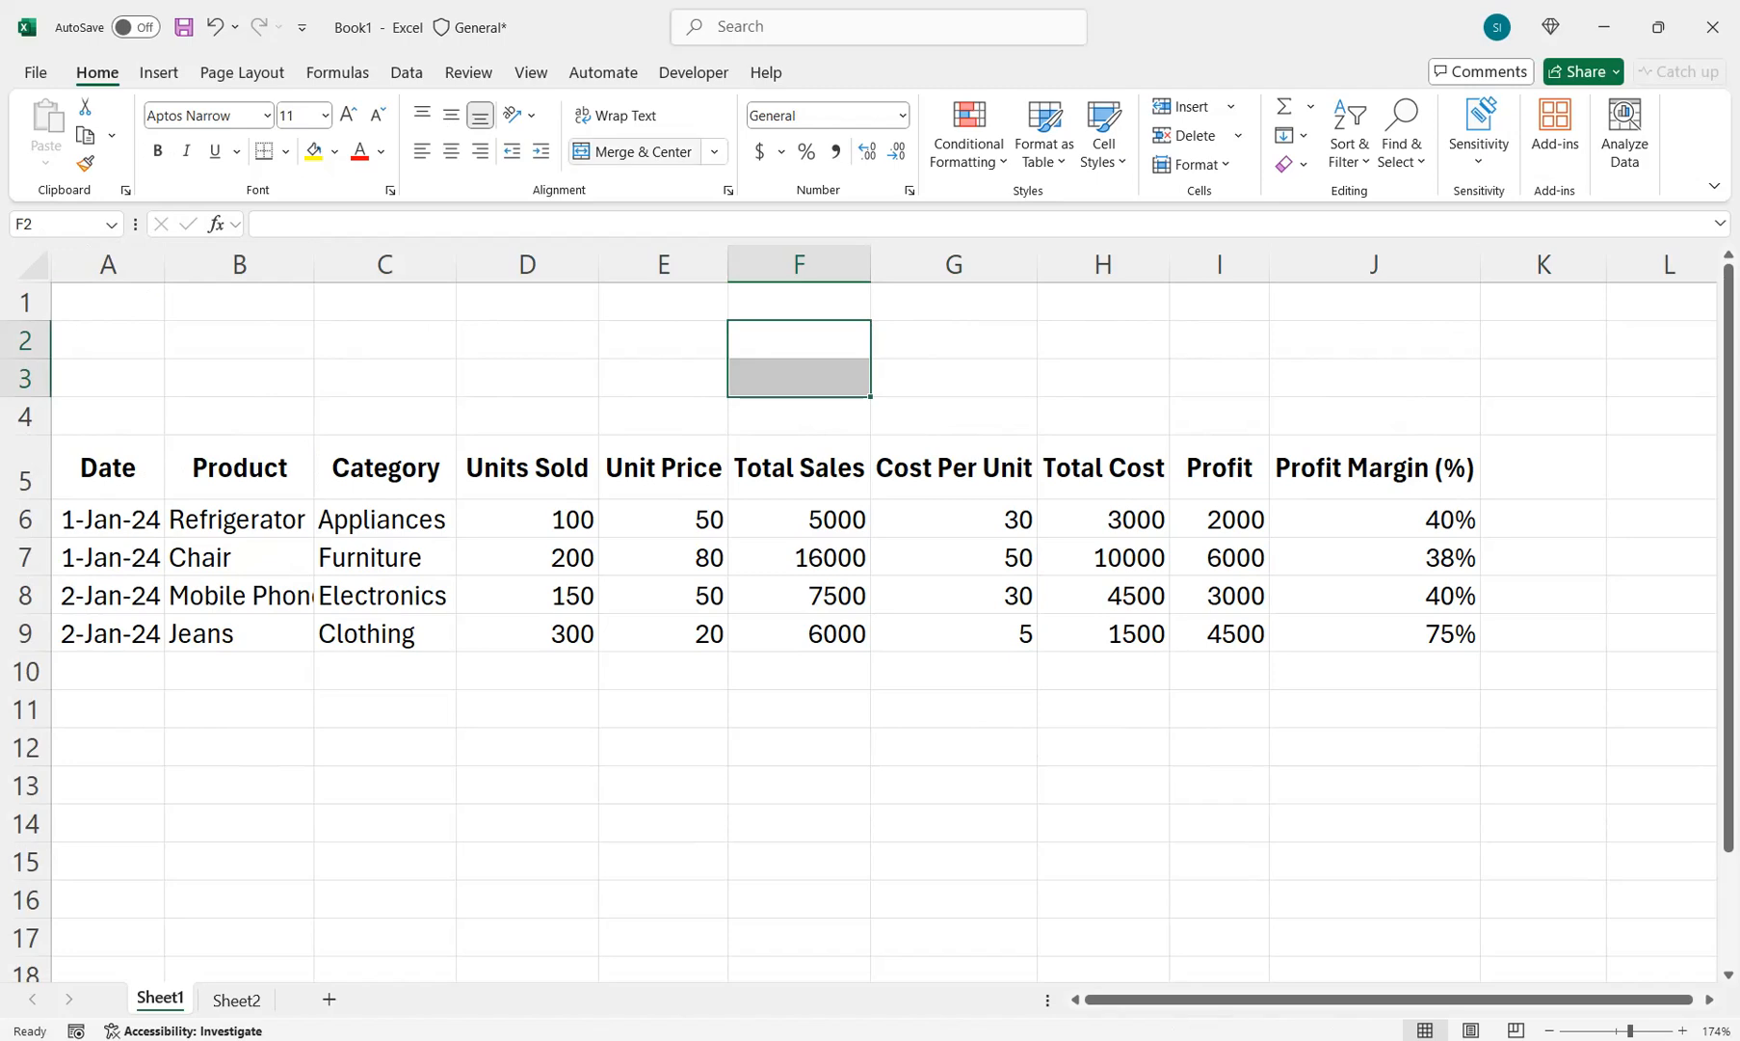
click(644, 152)
drag(1103, 340, 1103, 378)
click(644, 151)
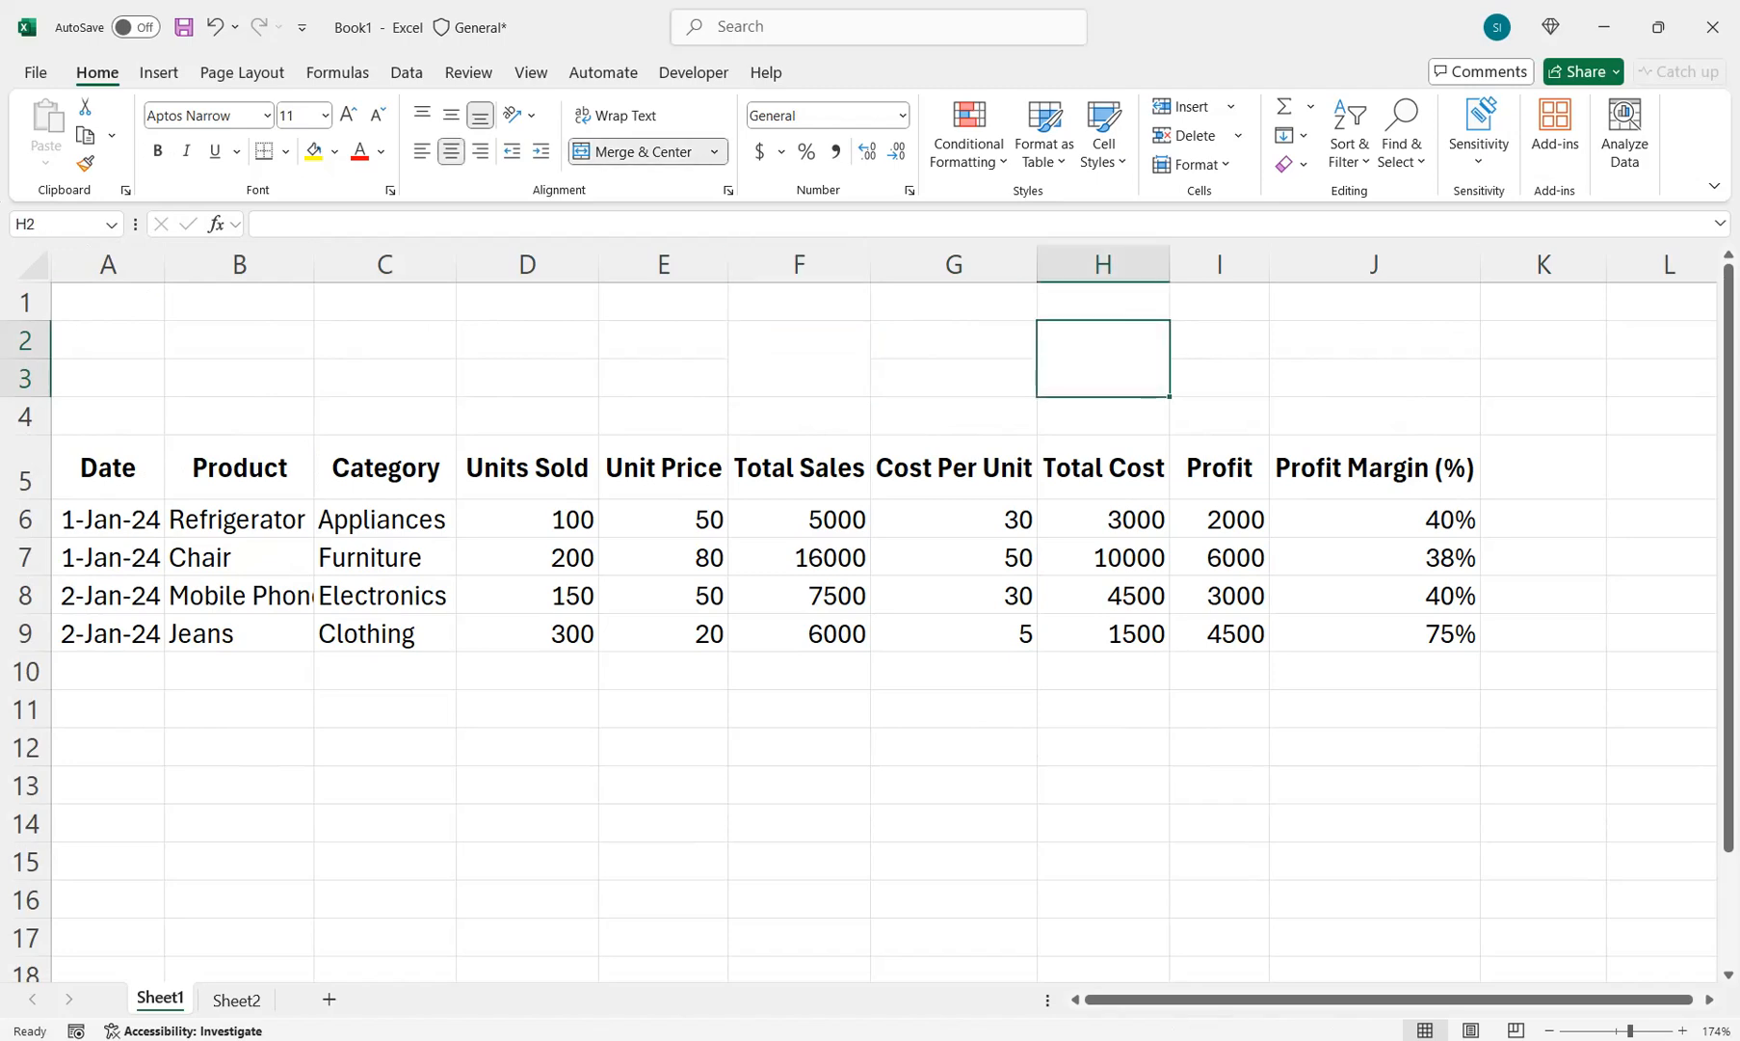
Step: Widen column I slightly and merge and center I2:I4 above the Profit column
drag(1270, 264, 1293, 264)
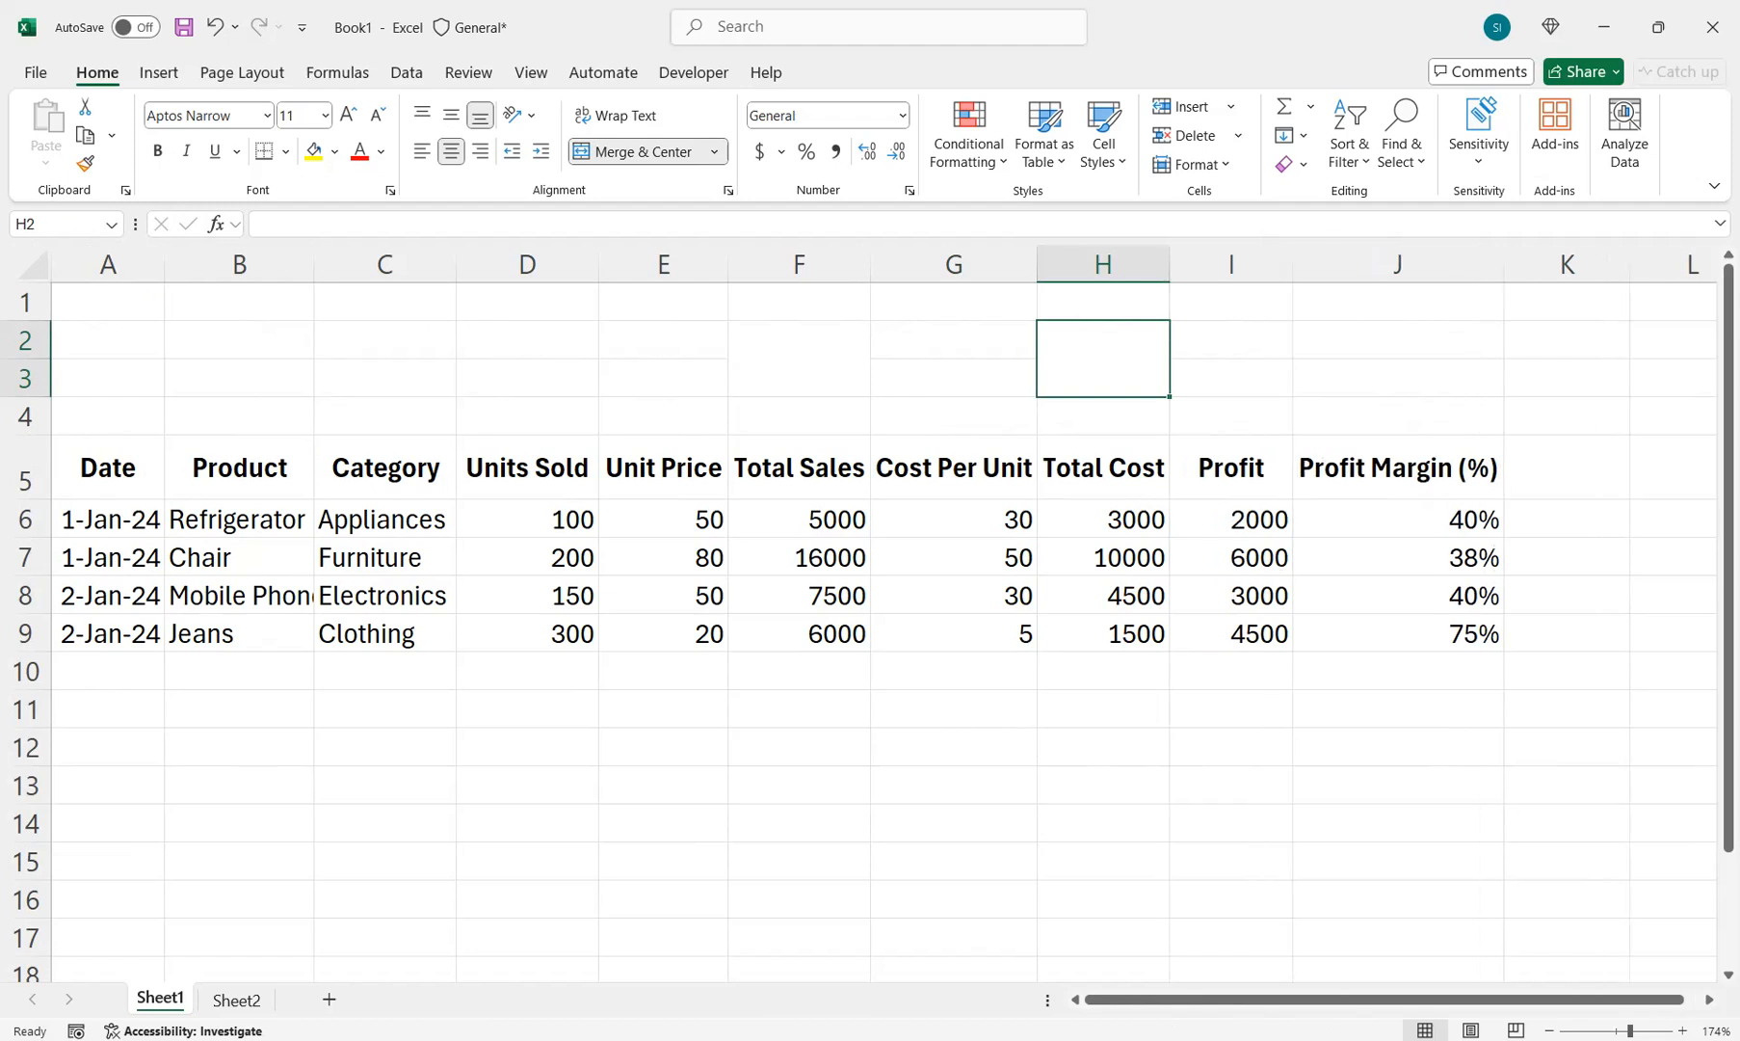
drag(1231, 340, 1232, 416)
click(644, 152)
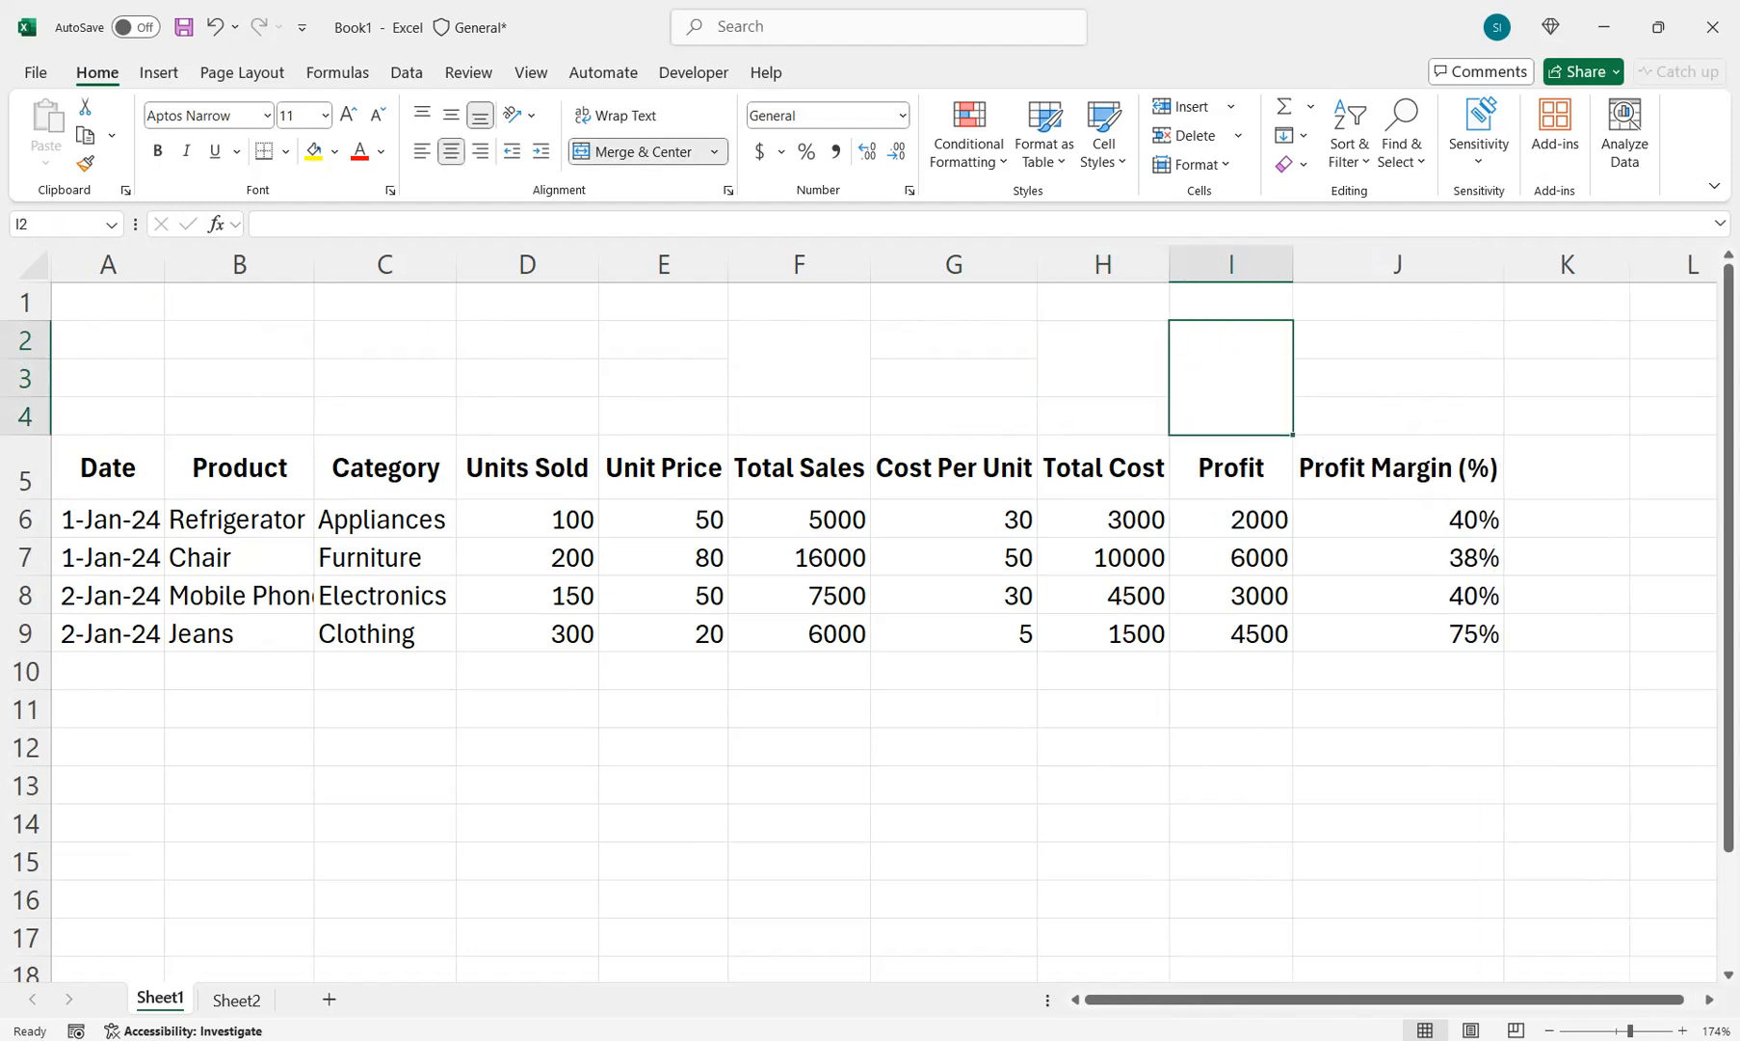
Step: Enter the label Total Sales on two lines in the merged cell F2
click(799, 359)
text(Total)
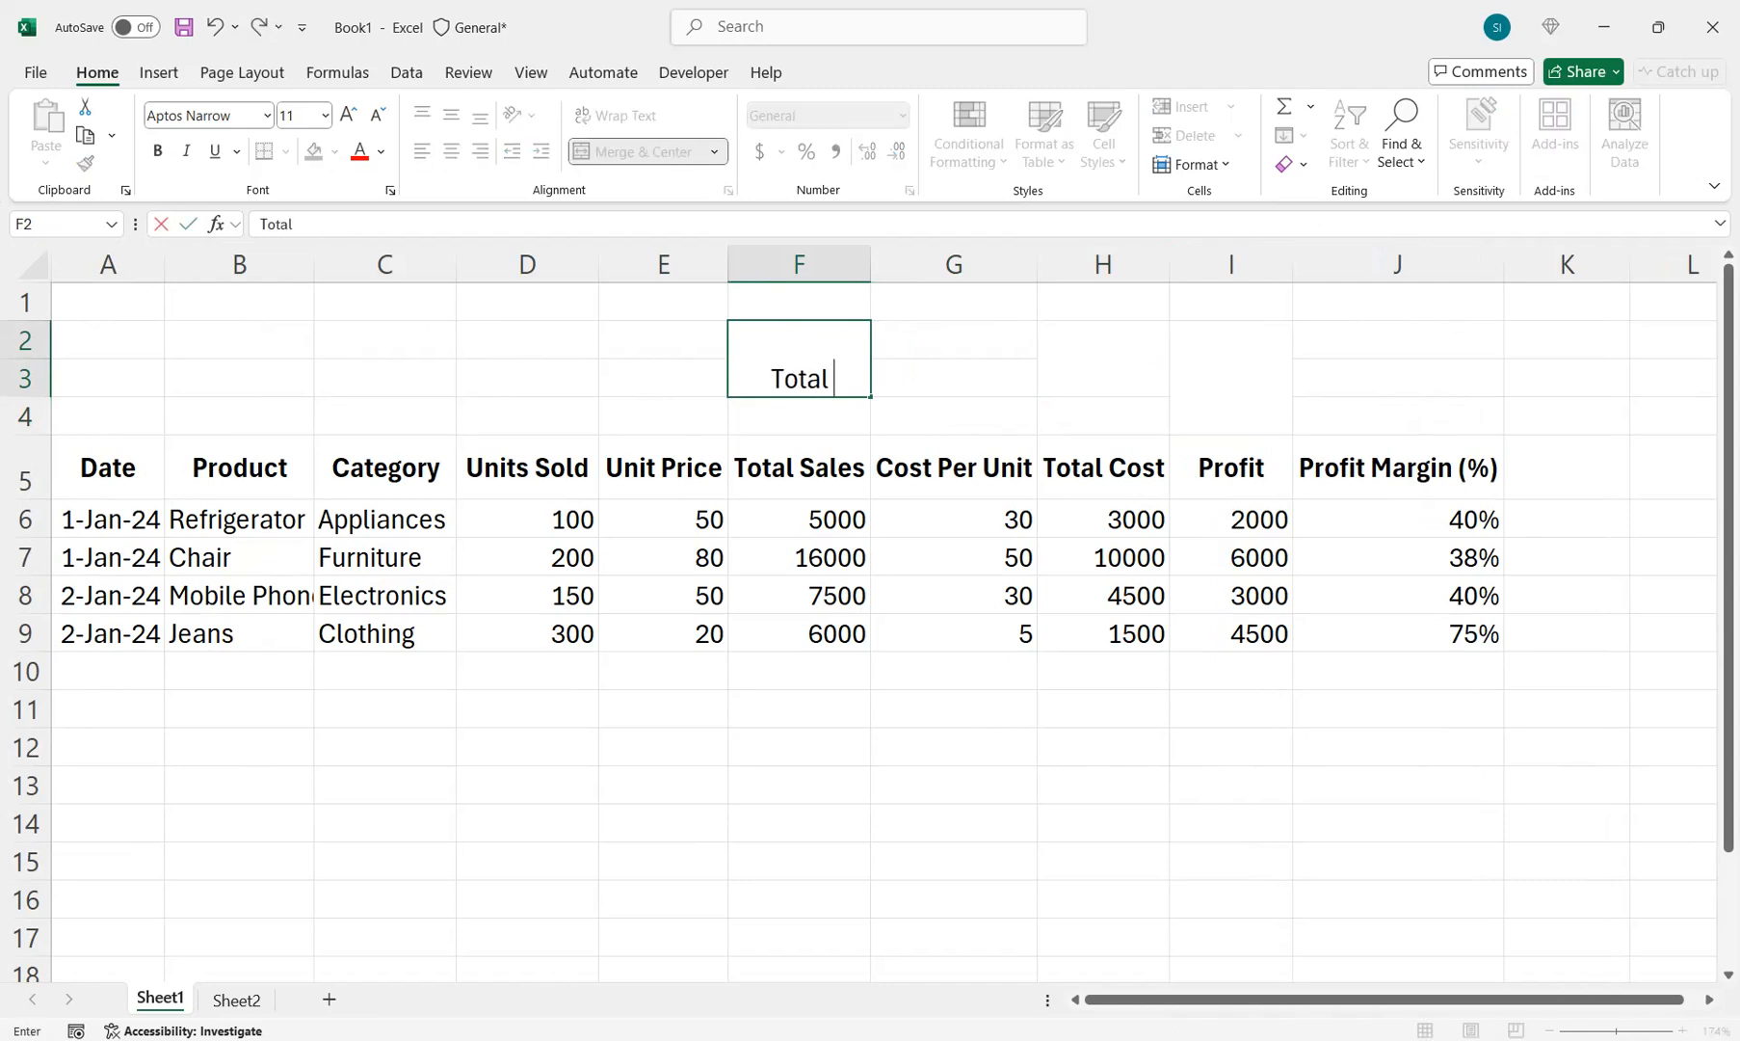
key(Return)
text(Sales)
key(Tab)
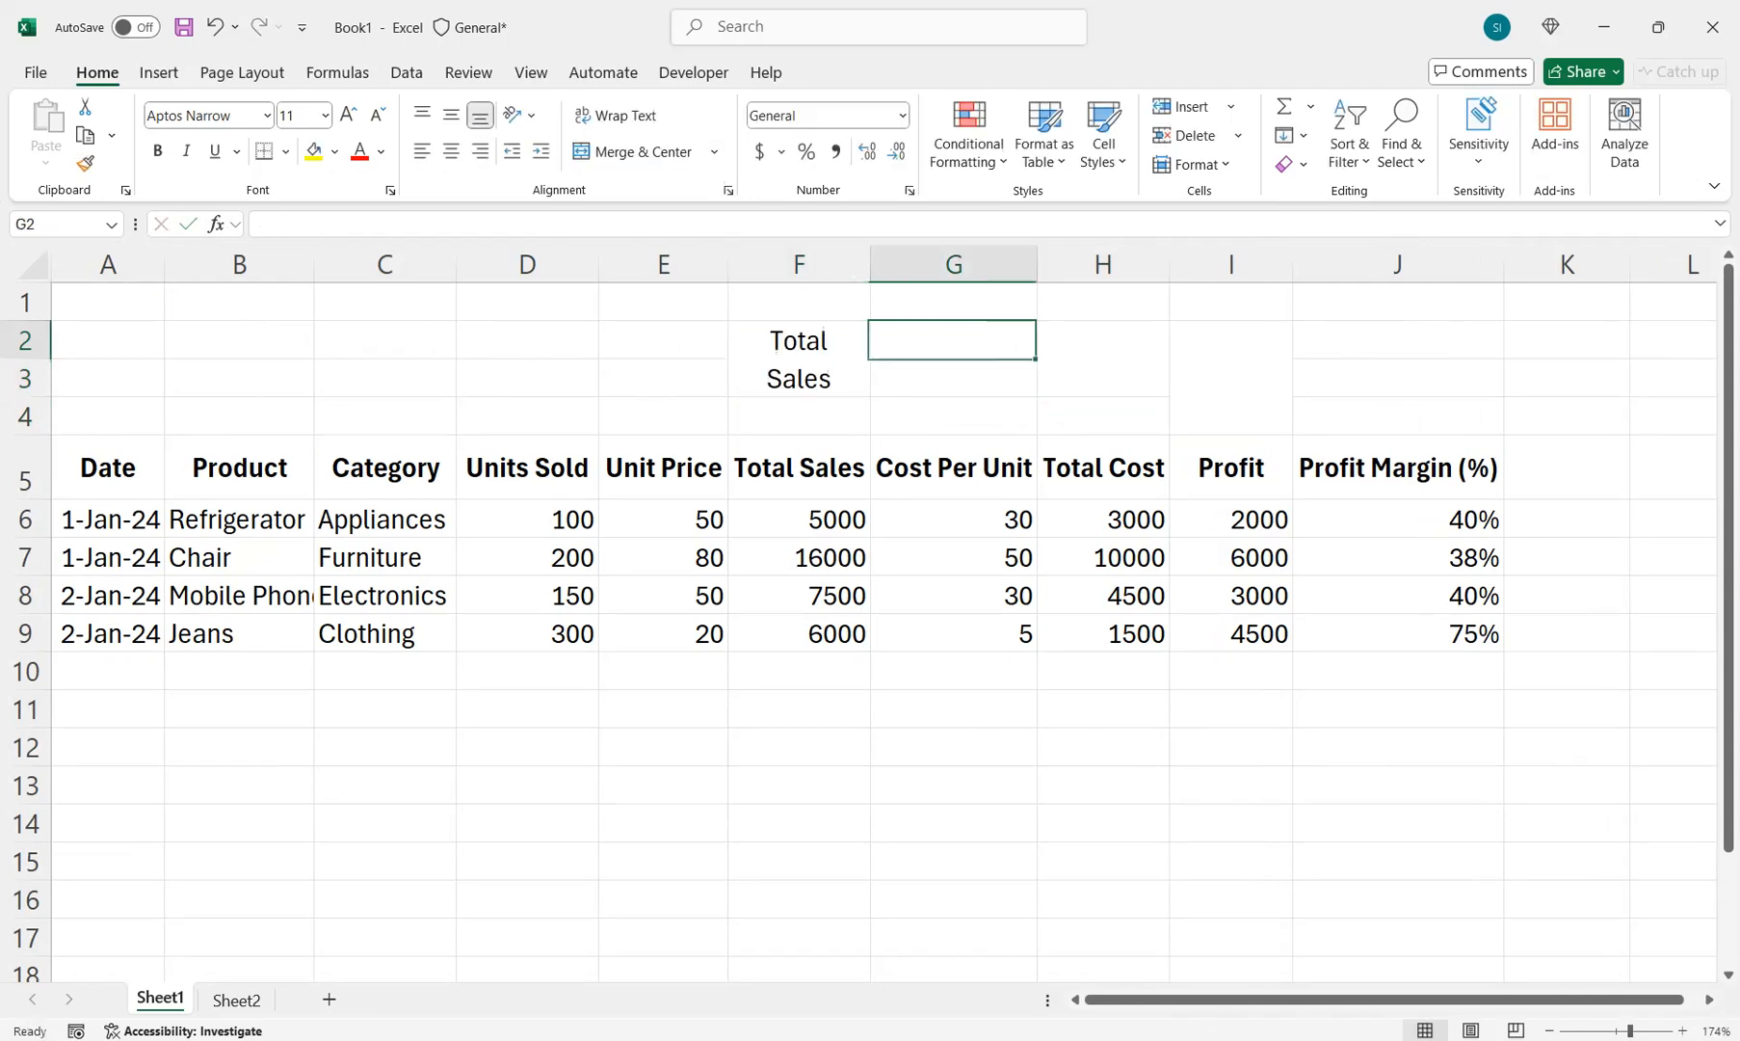
Step: Enter the label Total Cost on two lines in the merged cell H2
key(Tab)
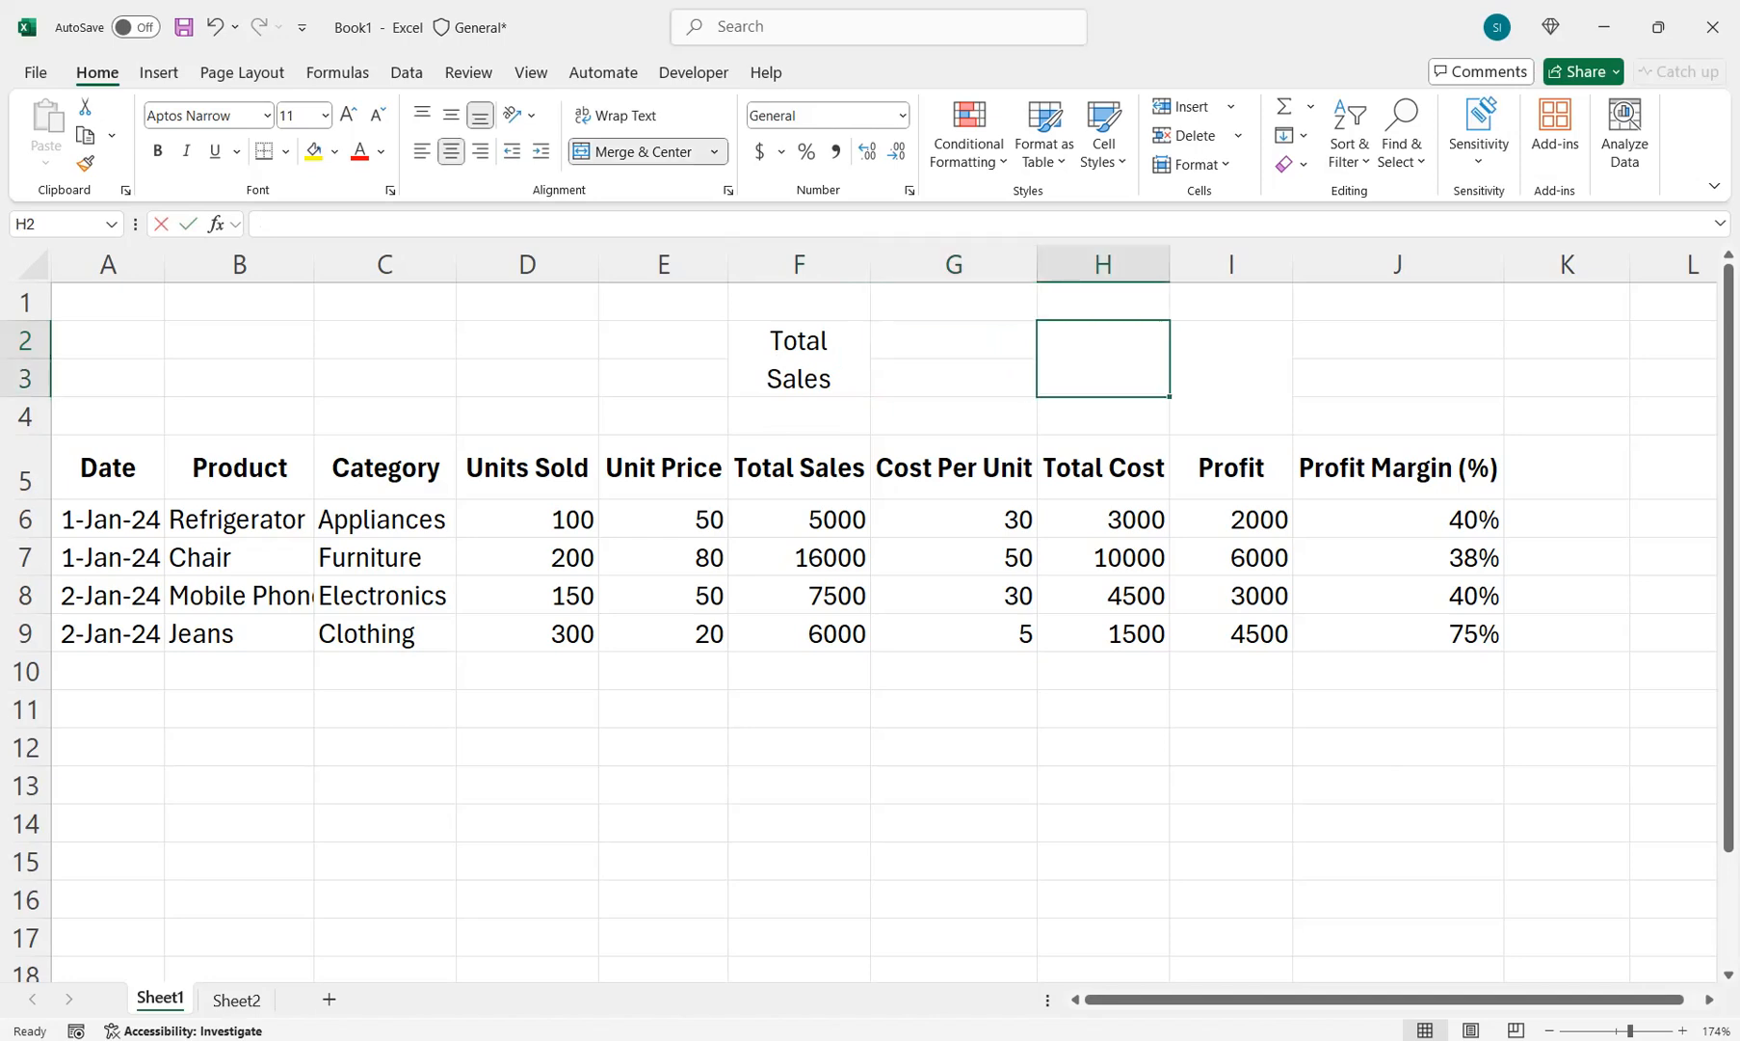
text(Total)
key(alt+Return)
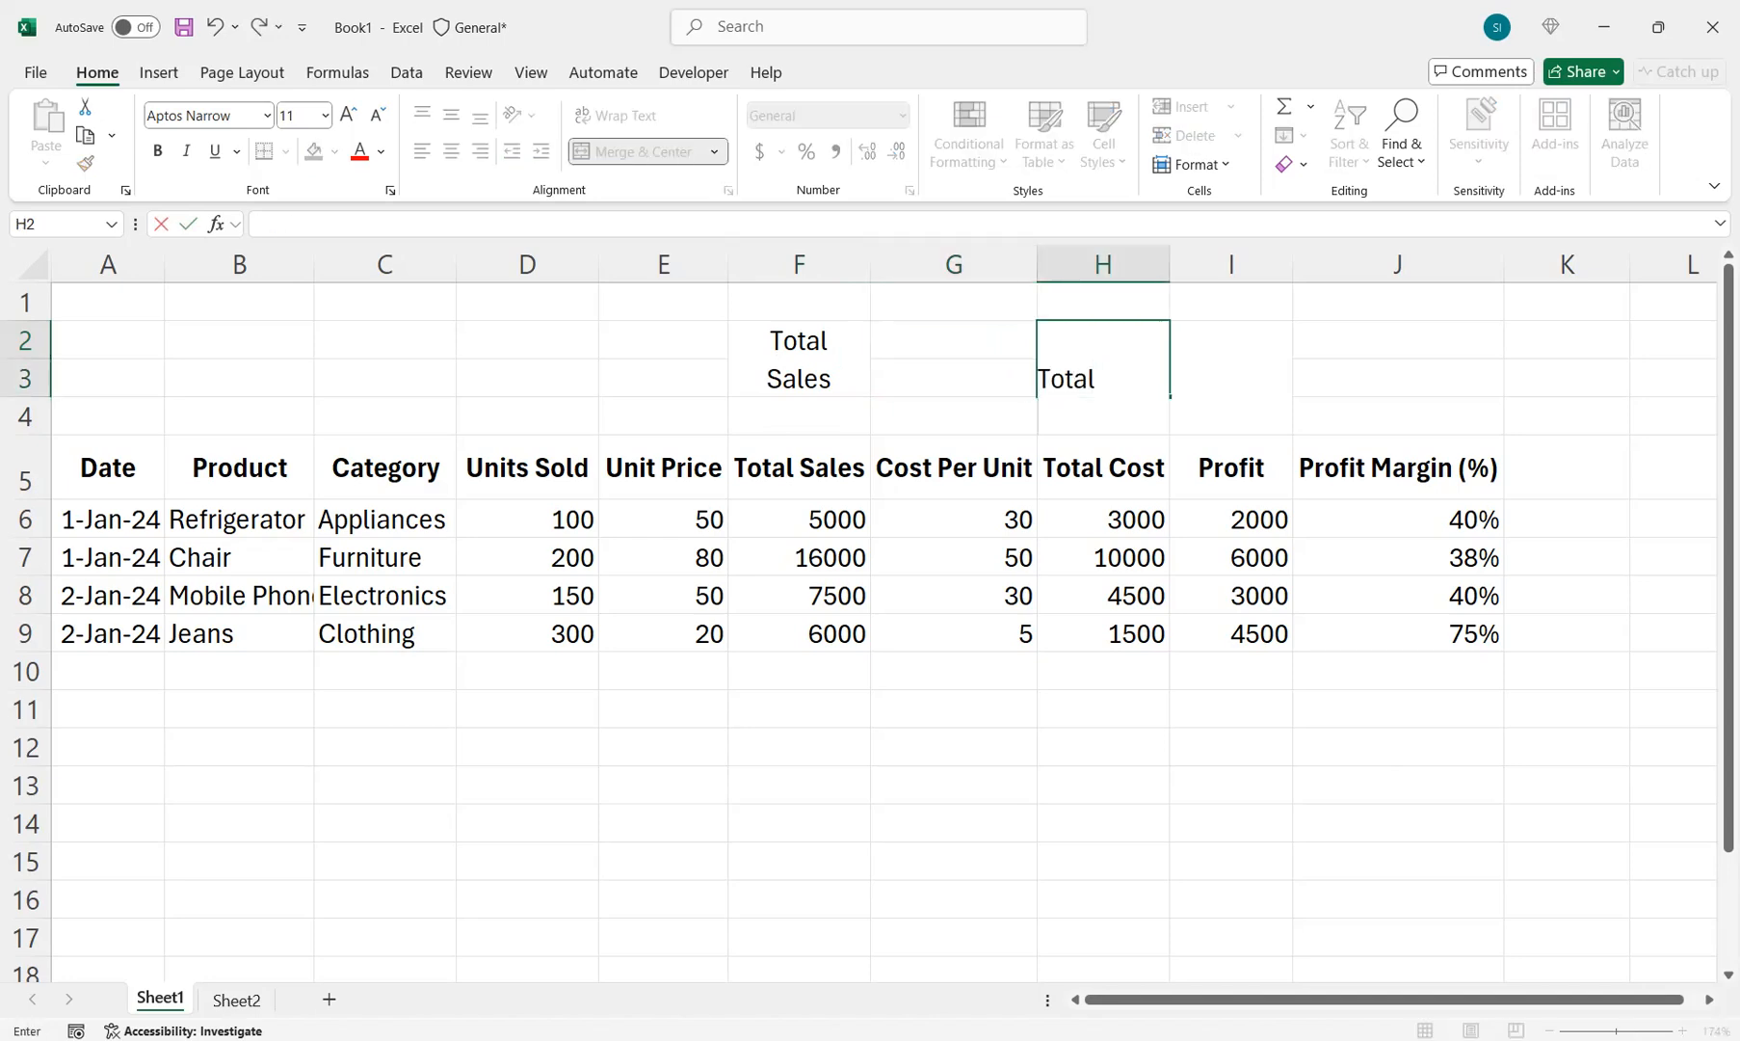
text(Cost)
key(Tab)
Step: Enter the label Total Profit on two lines in the merged cell I2
text(Total)
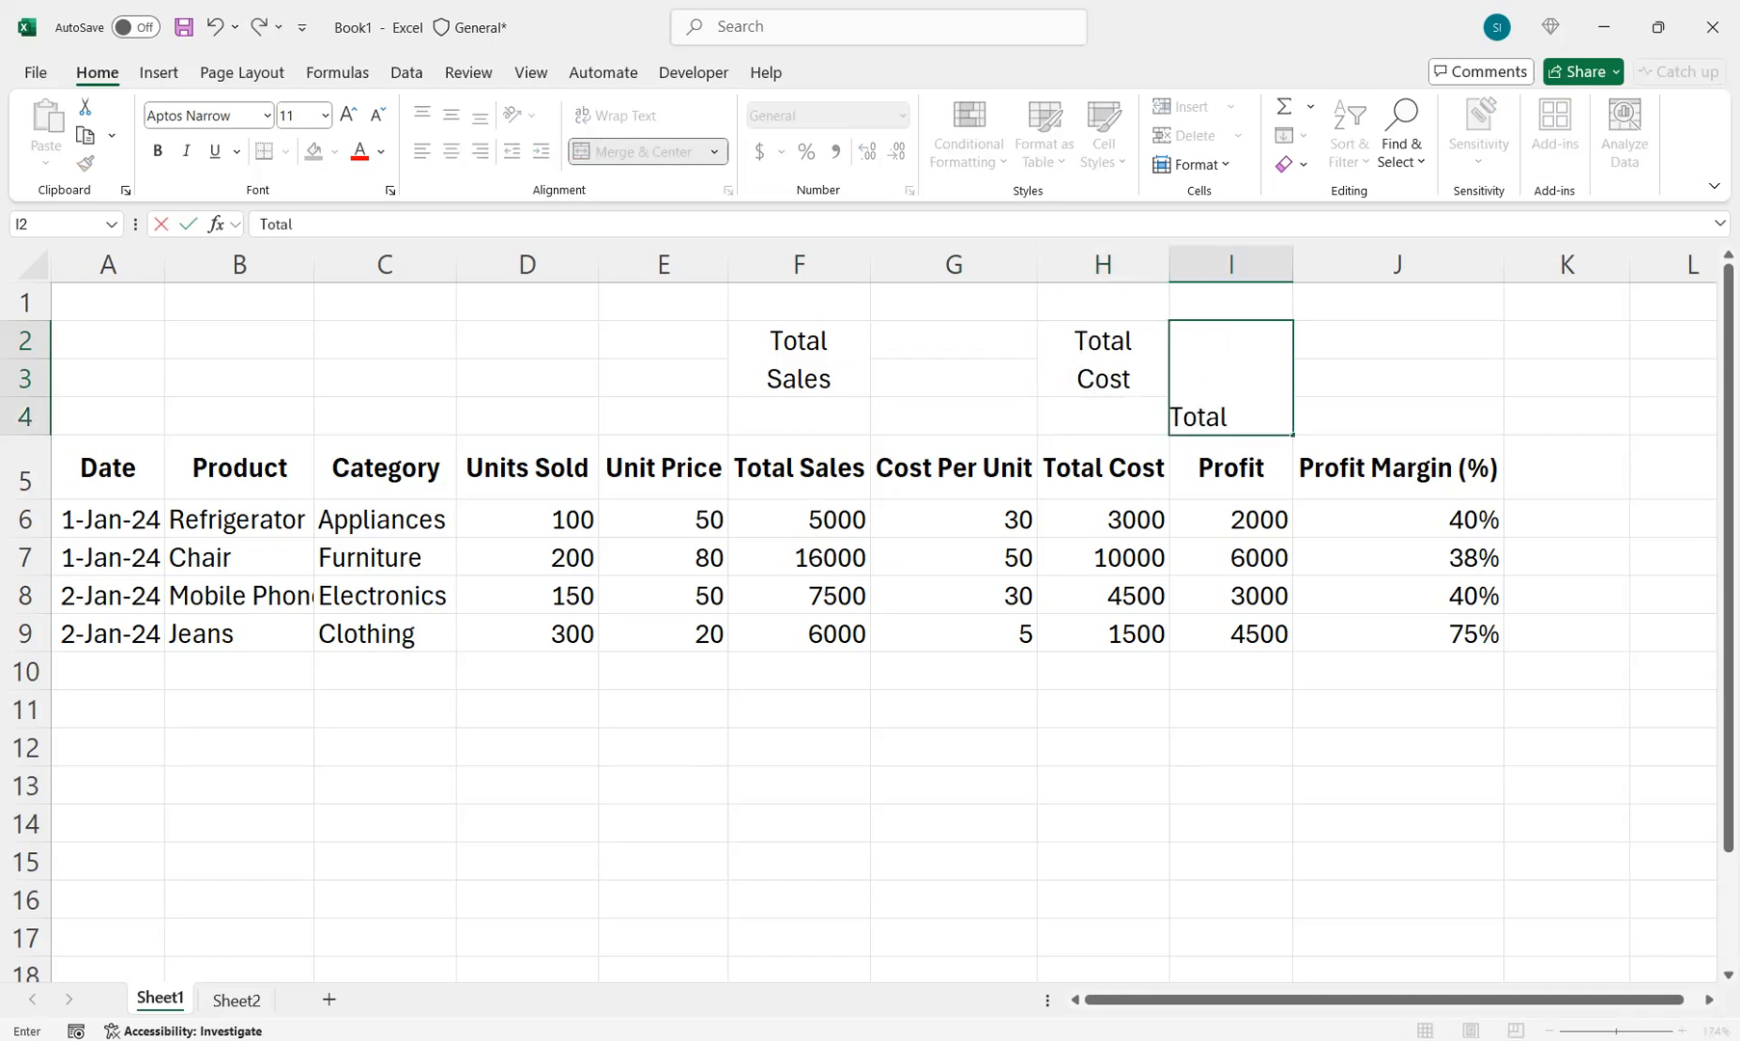
key(alt+Return)
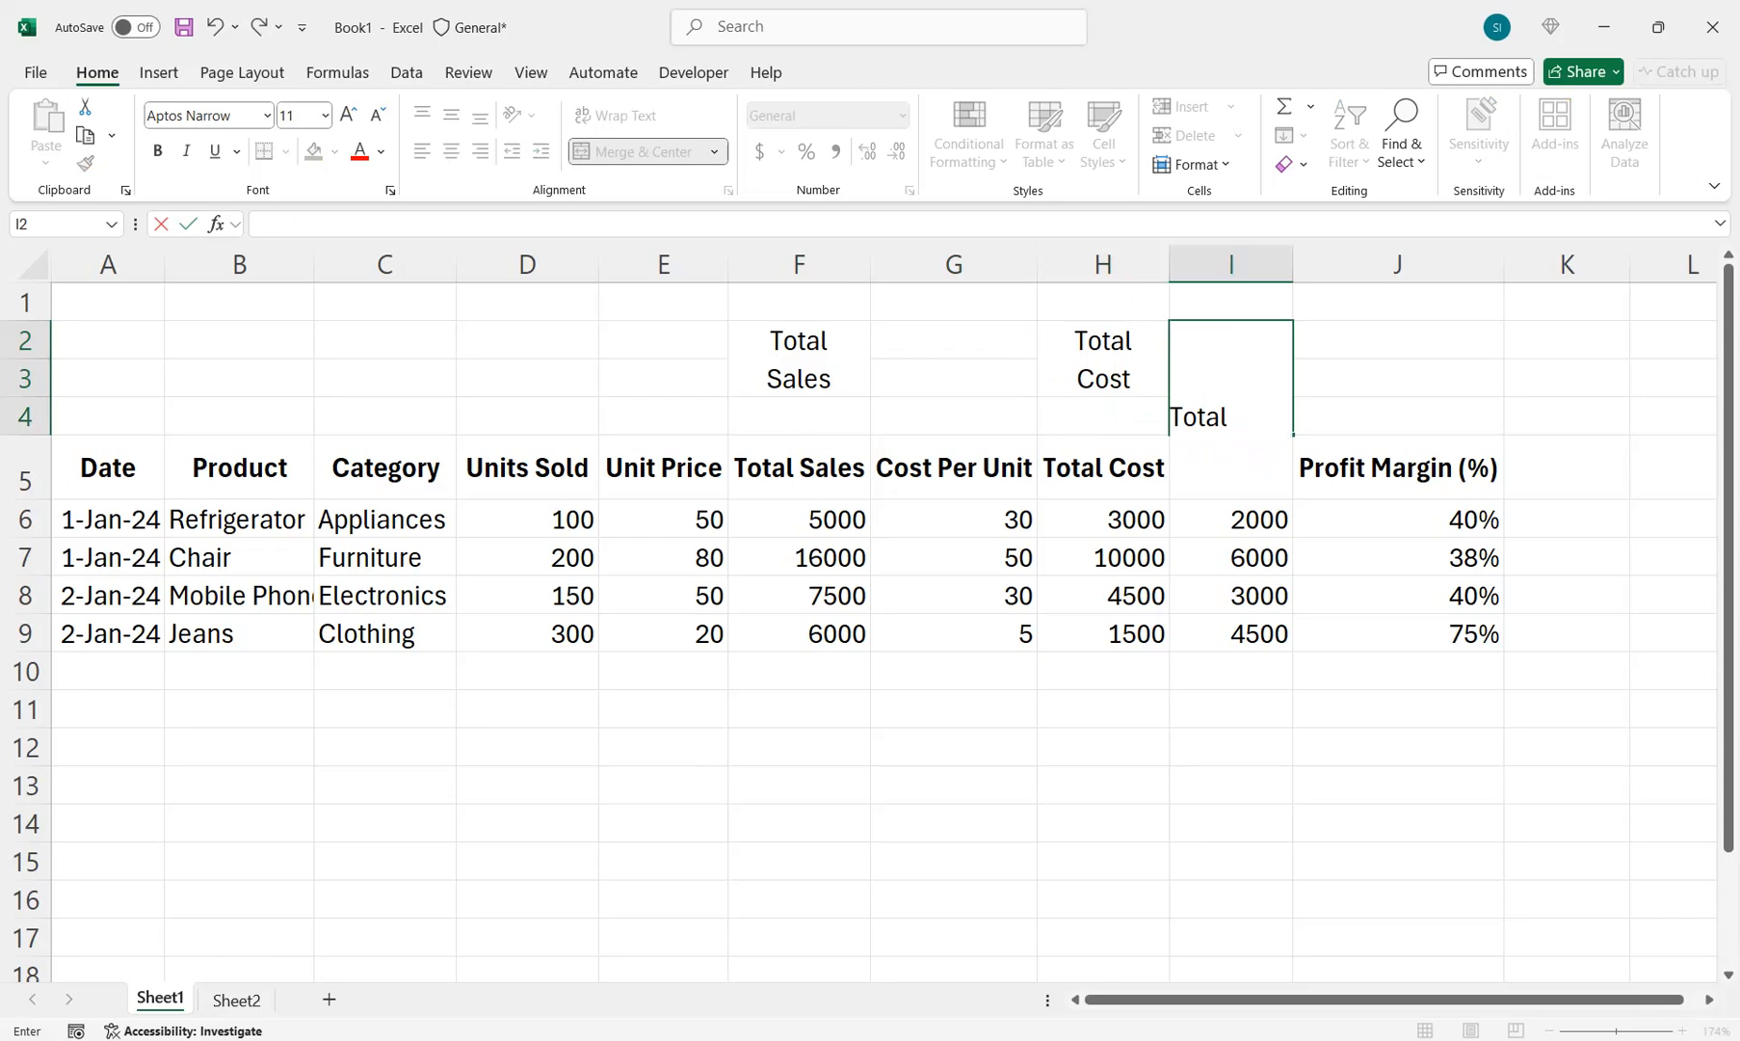
text(Profit)
click(1103, 416)
Step: Unmerge the Total Profit label cell I2:I4 and merge and center only I2:I3
click(1232, 397)
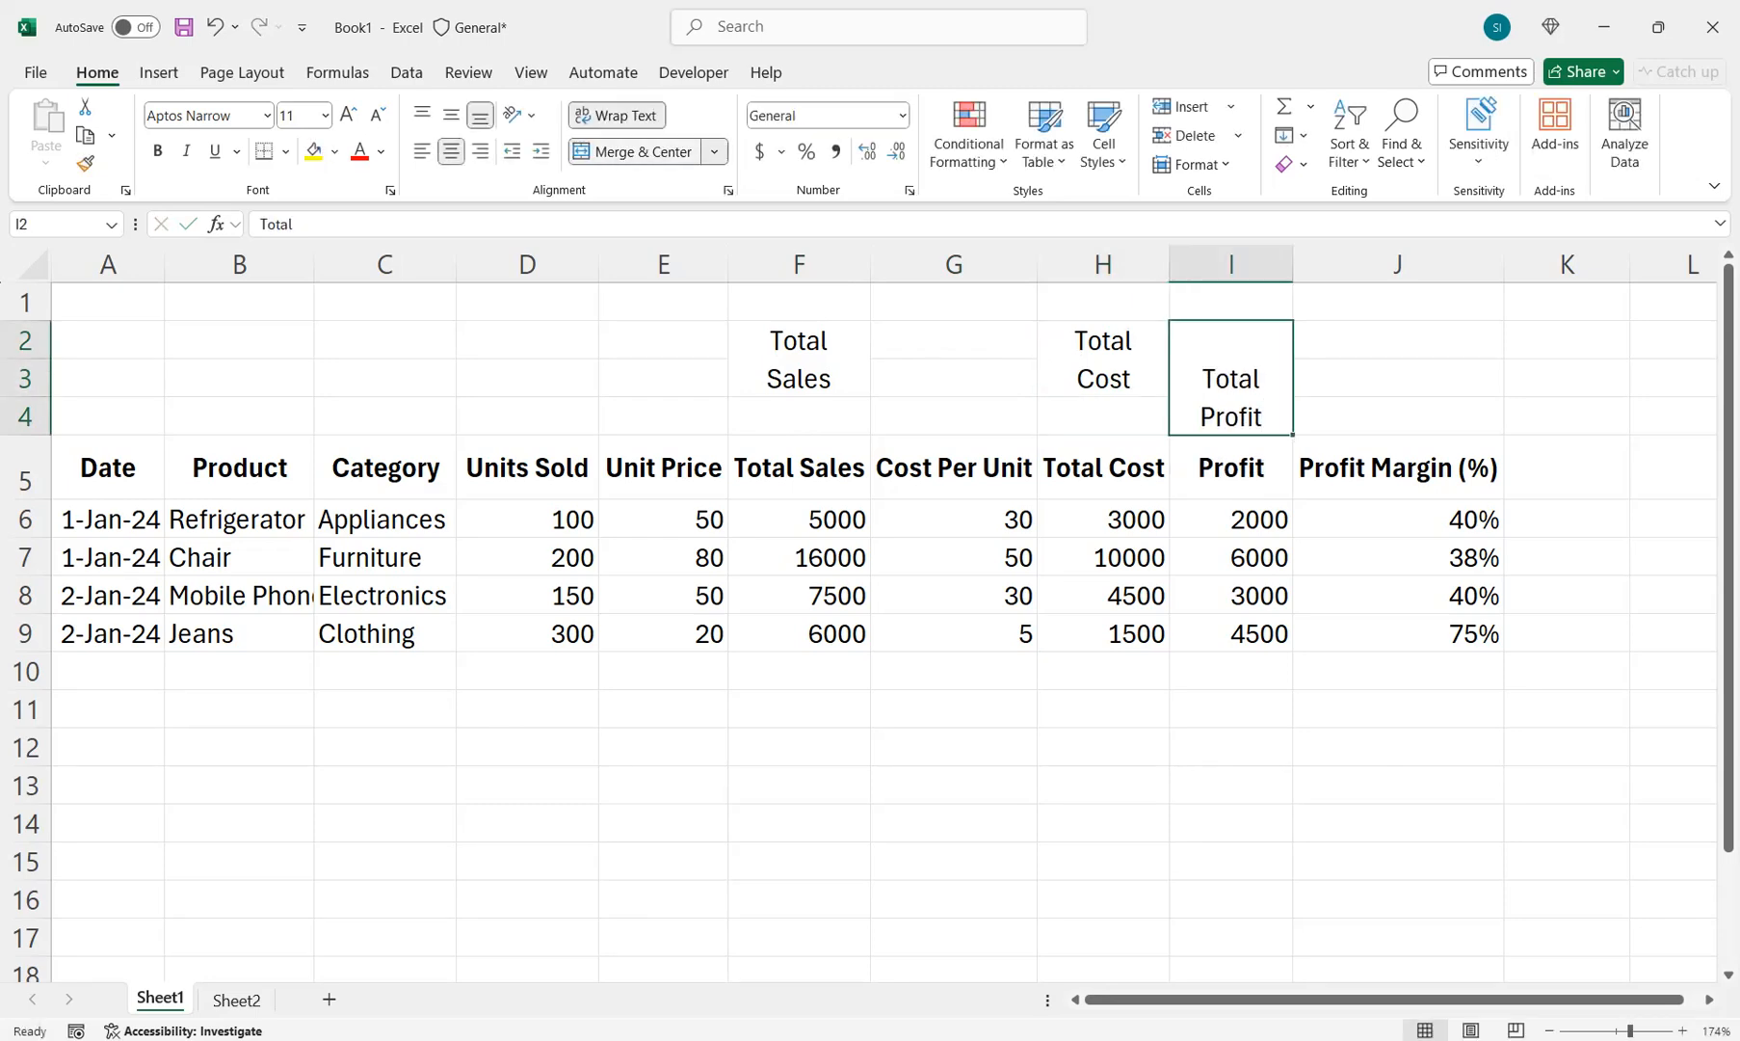
click(634, 152)
drag(1232, 341, 1231, 379)
click(634, 151)
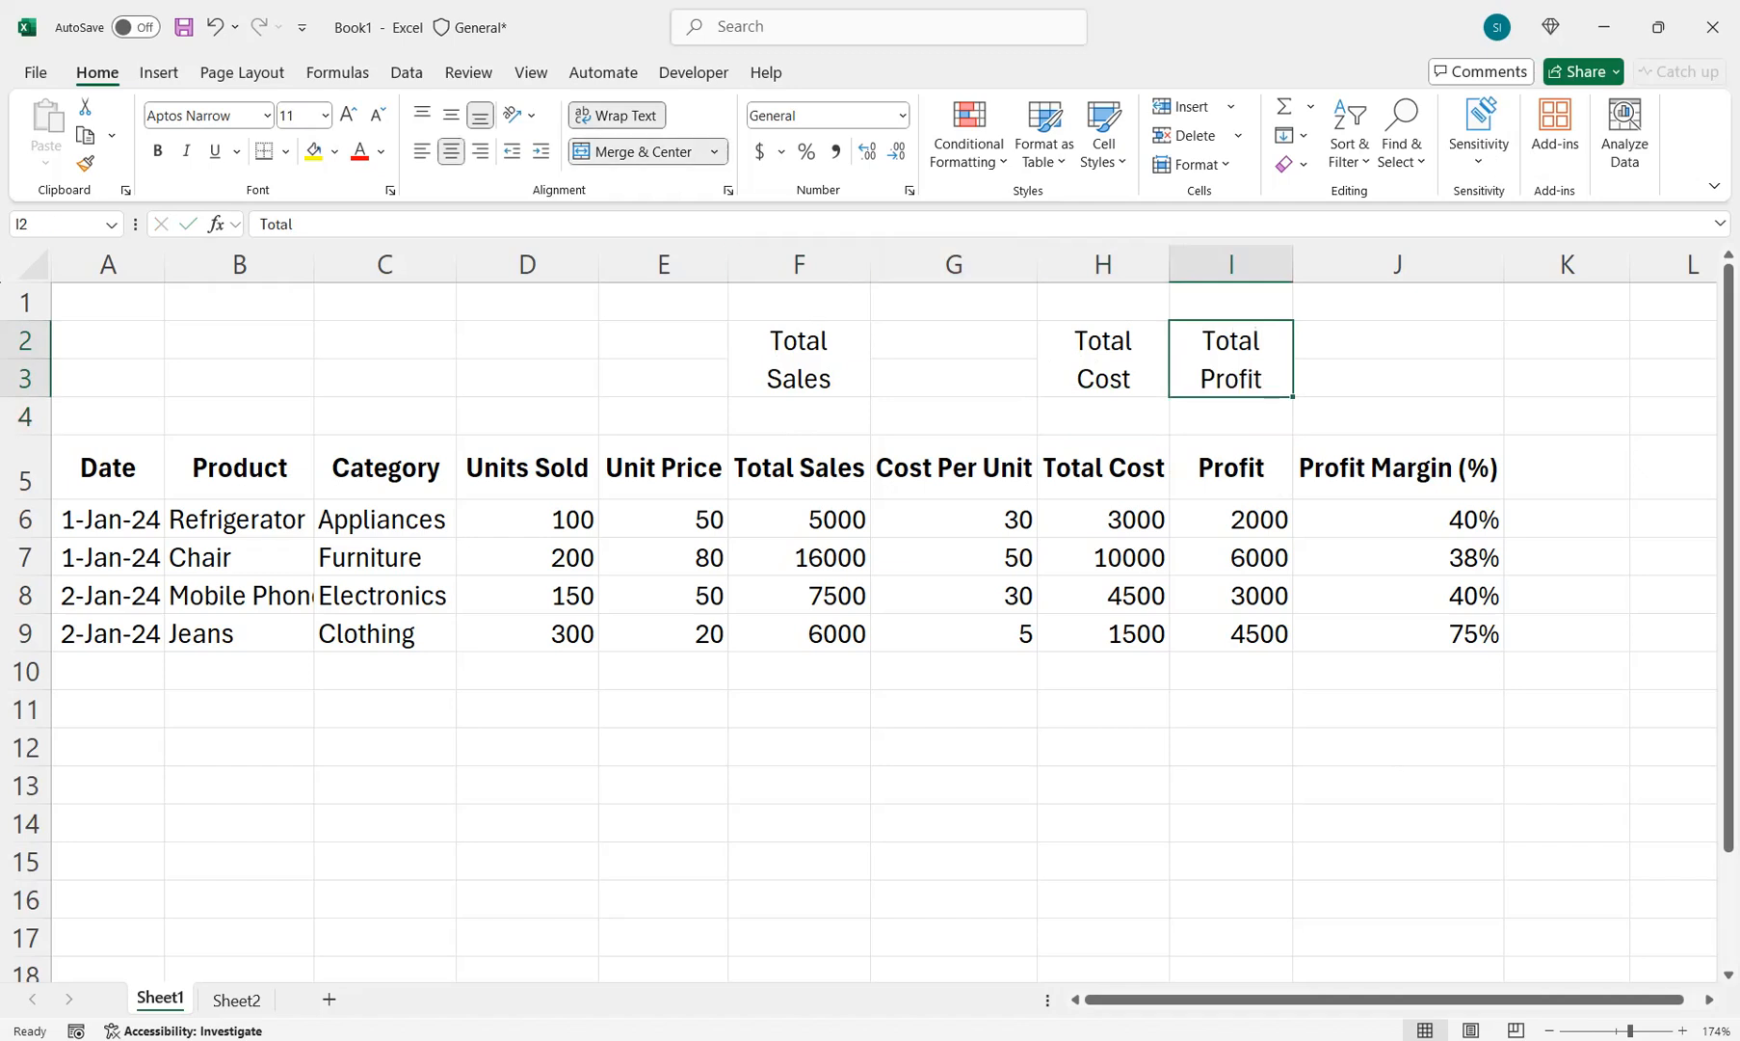
Step: Give the Total Sales, Total Cost and Total Profit label cells a yellow fill and bold text
ctrl+click(1103, 359)
ctrl+click(799, 360)
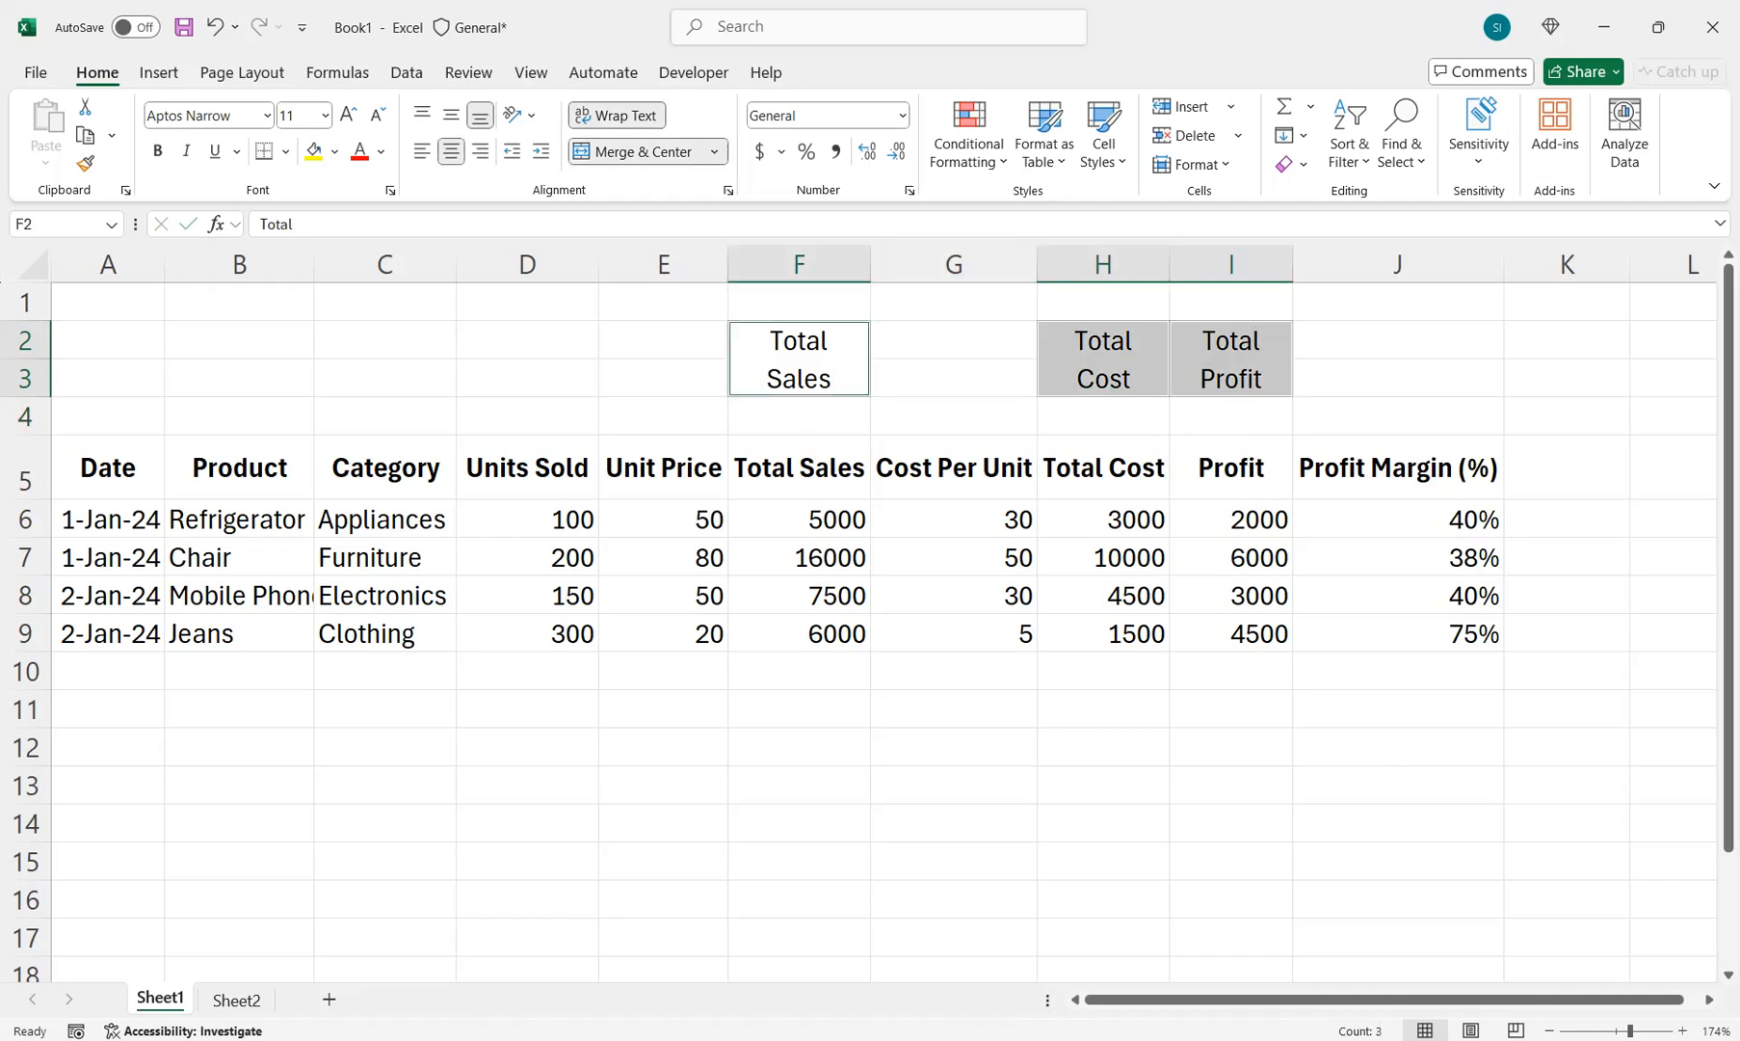
click(314, 152)
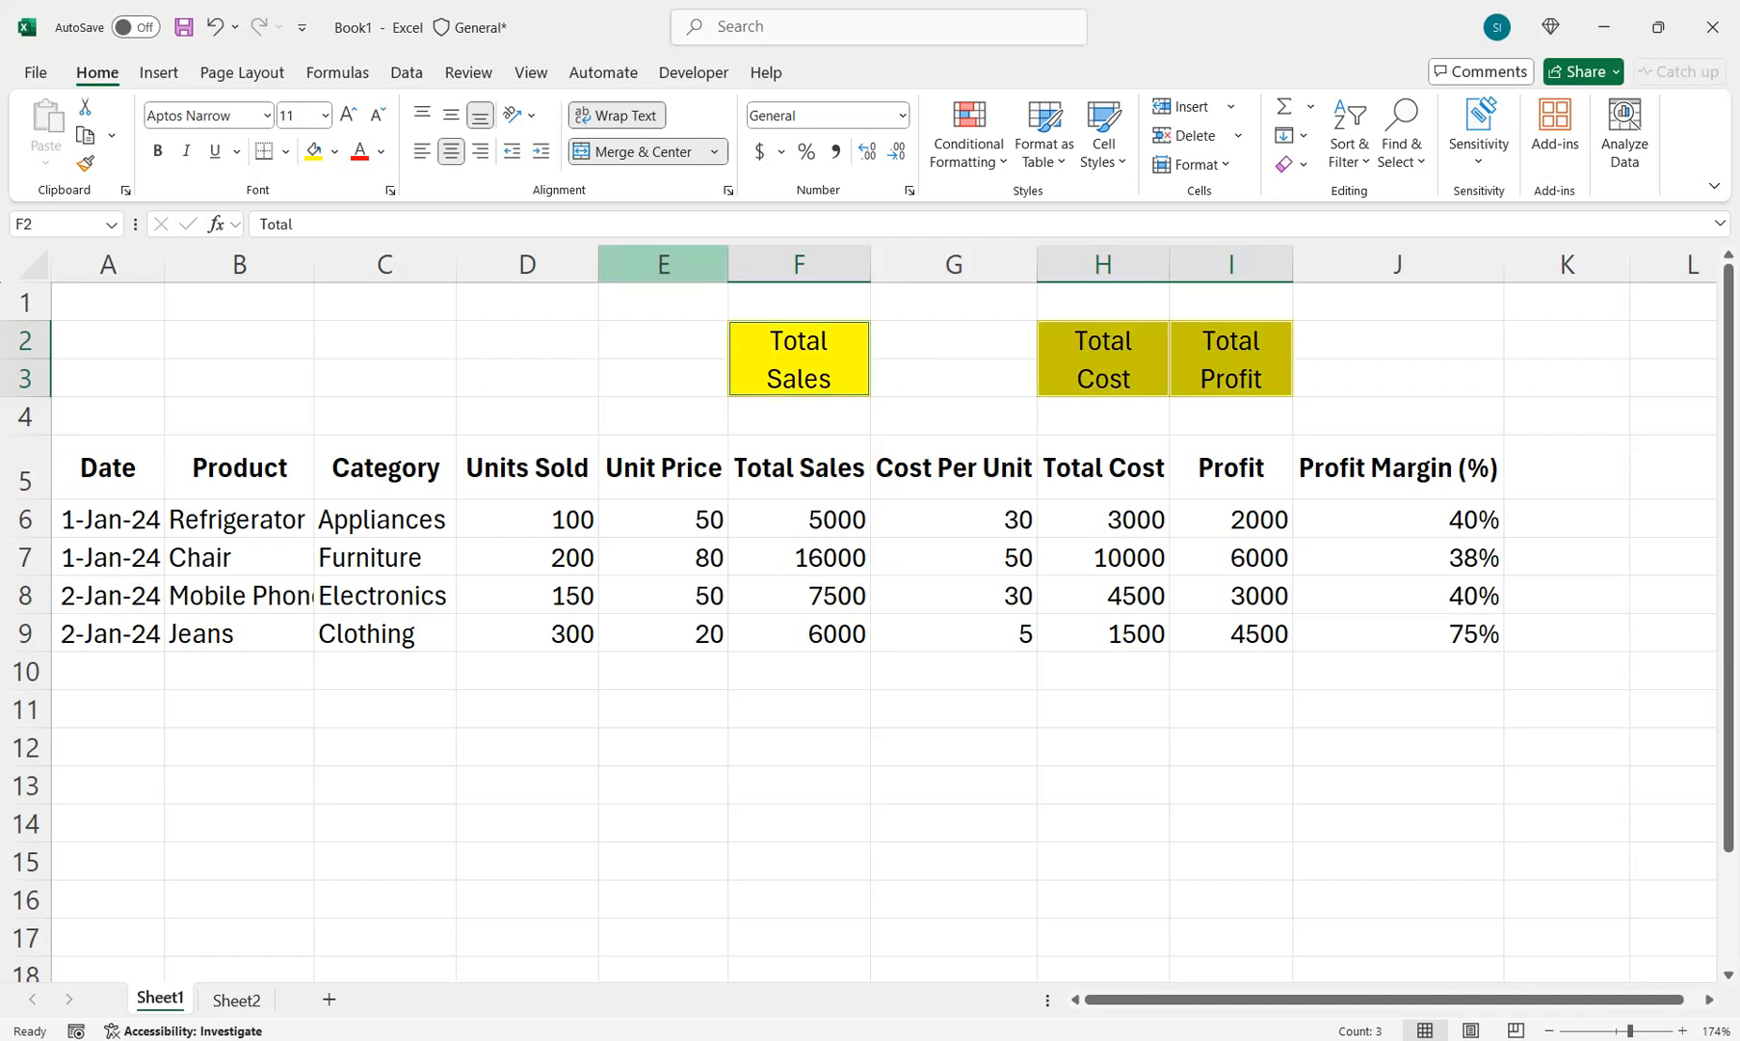
click(158, 152)
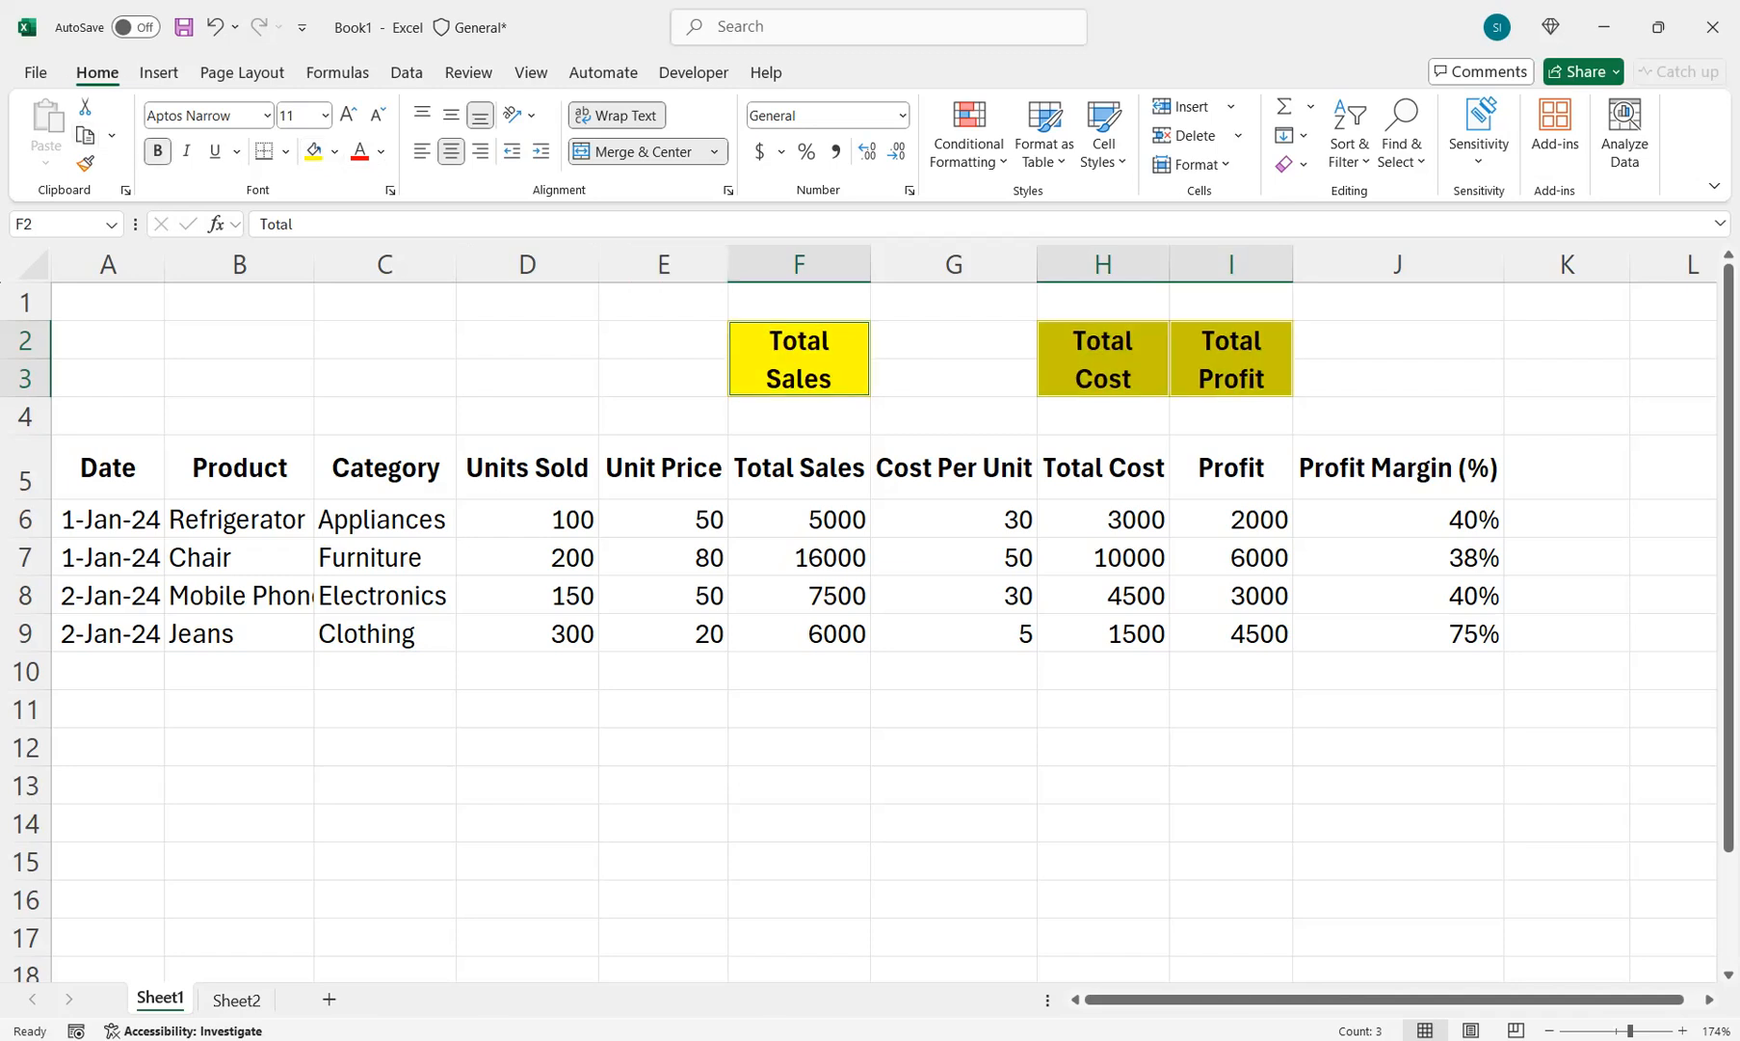
Step: Format the header row A5:J5 with a dark green fill and white font
drag(1397, 468, 108, 468)
click(334, 151)
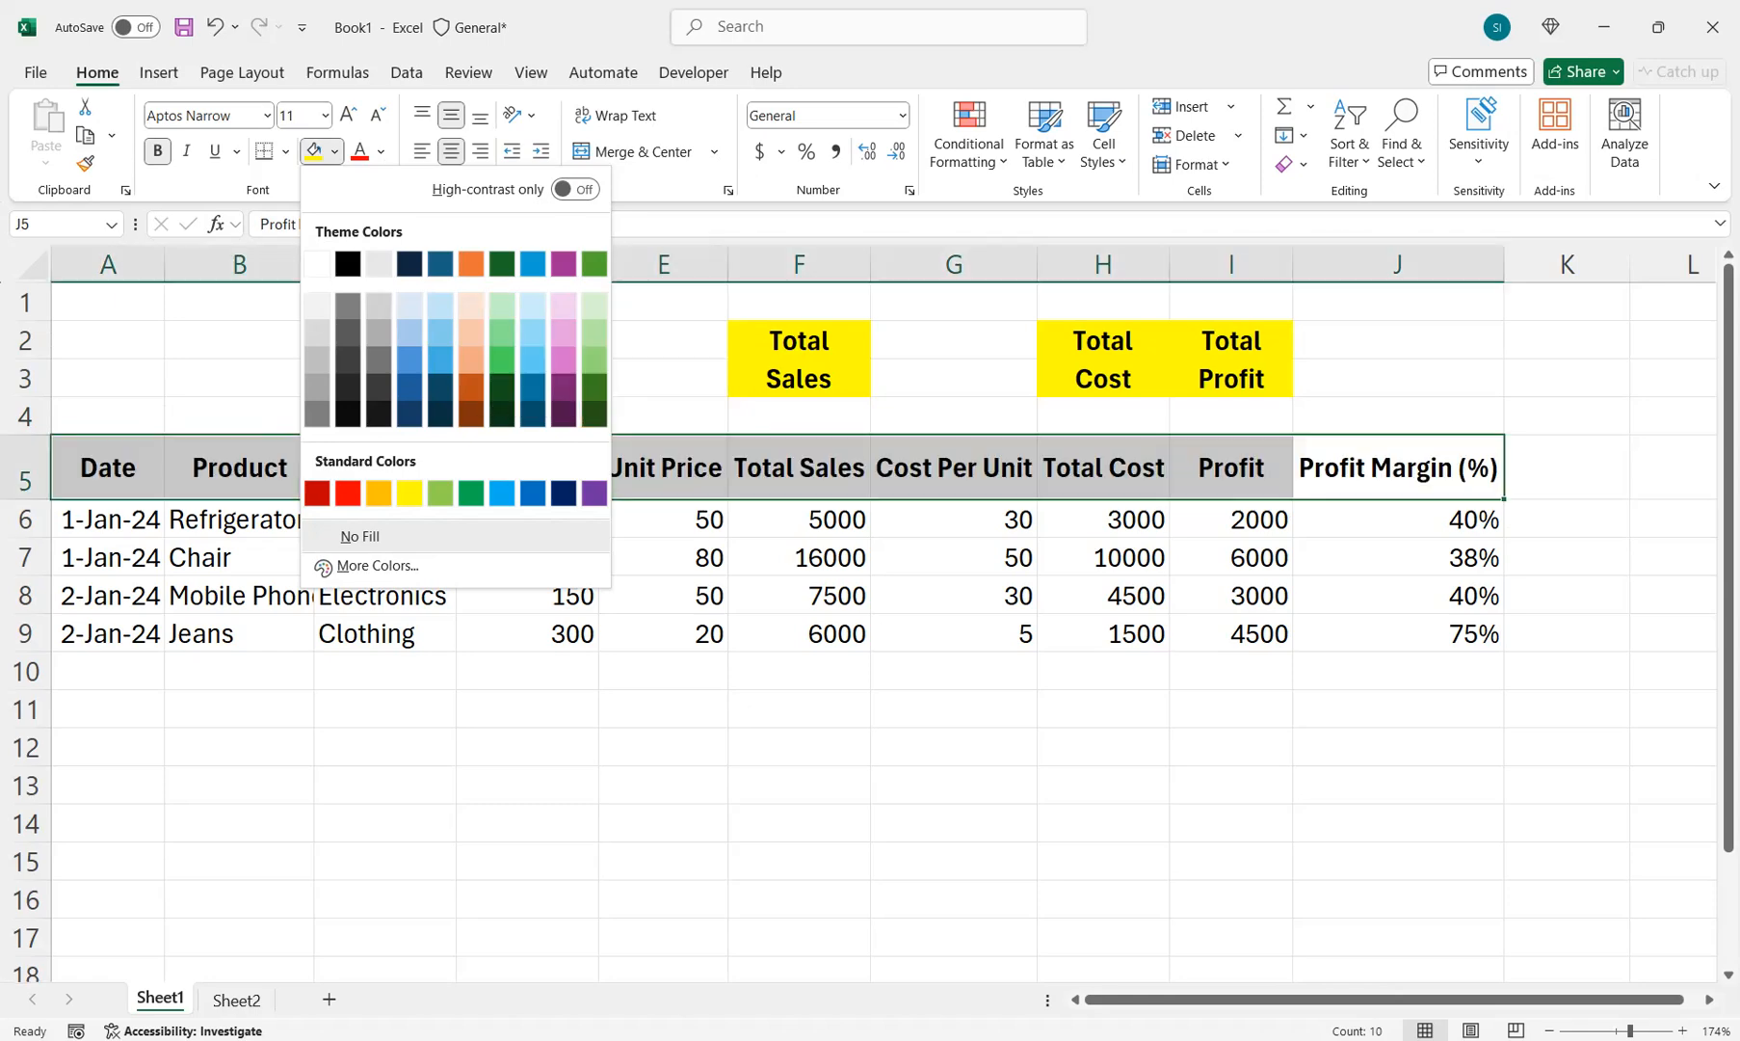
click(593, 413)
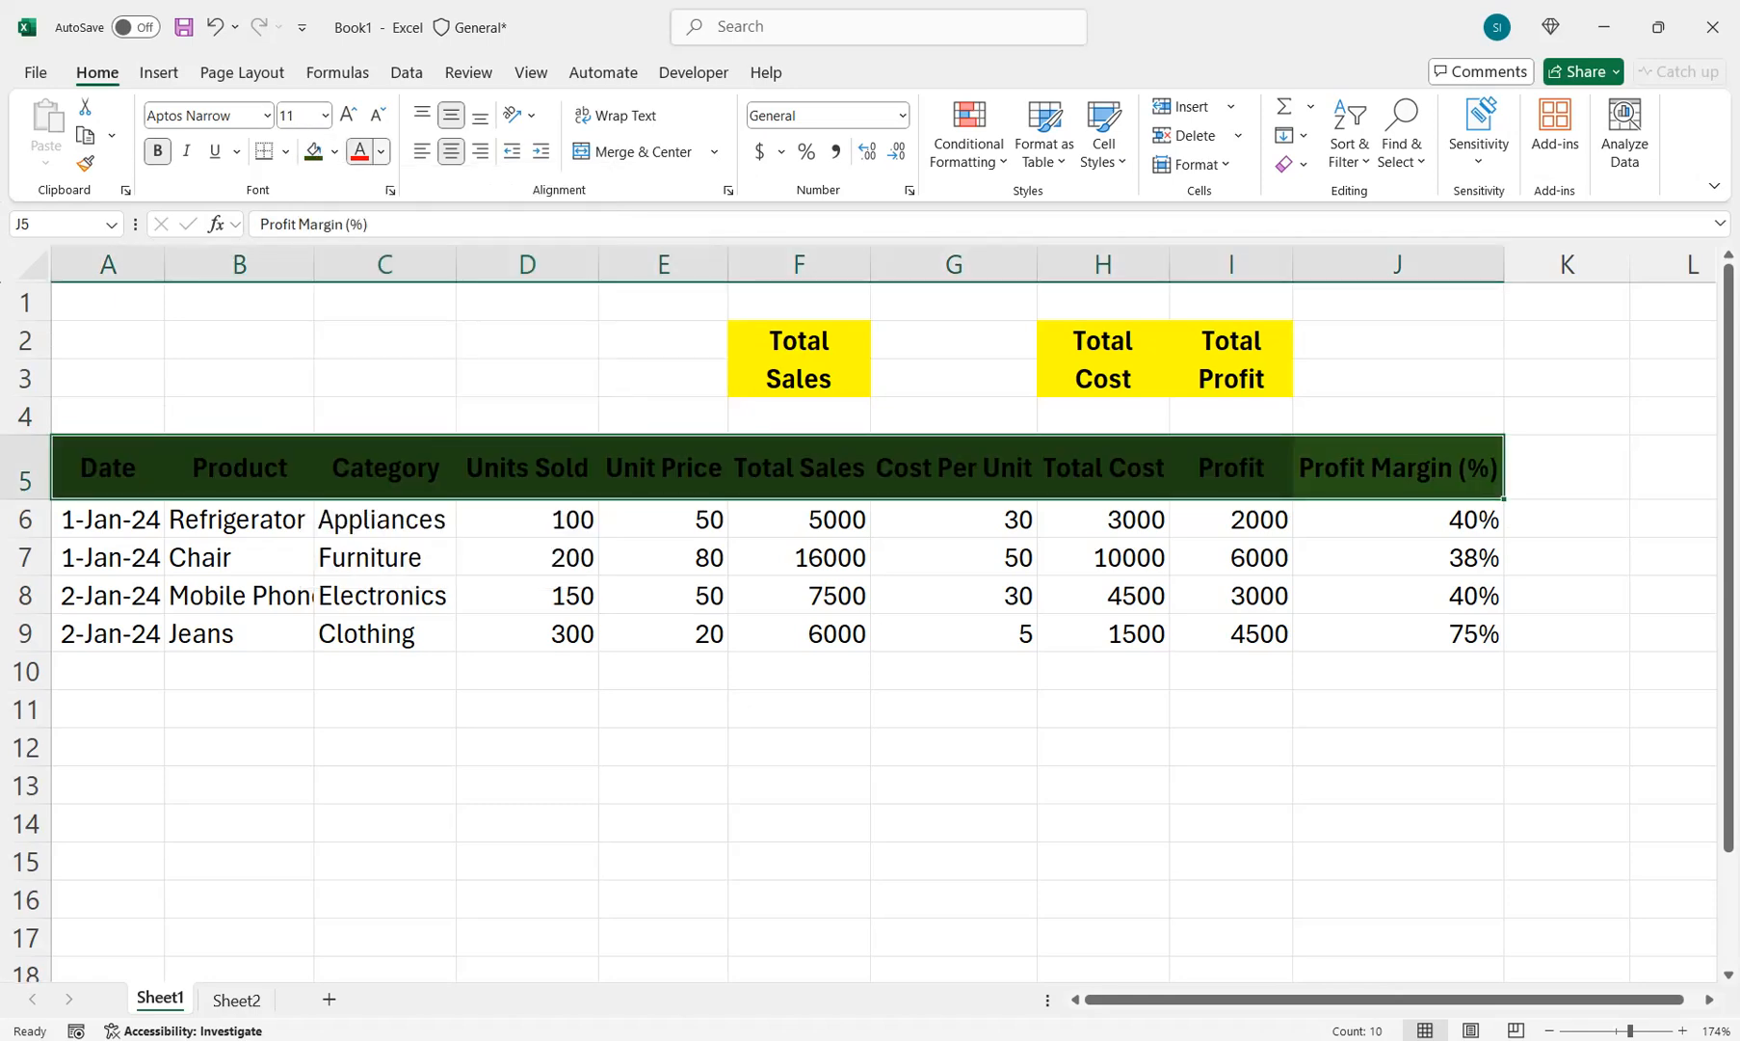
click(381, 152)
click(360, 291)
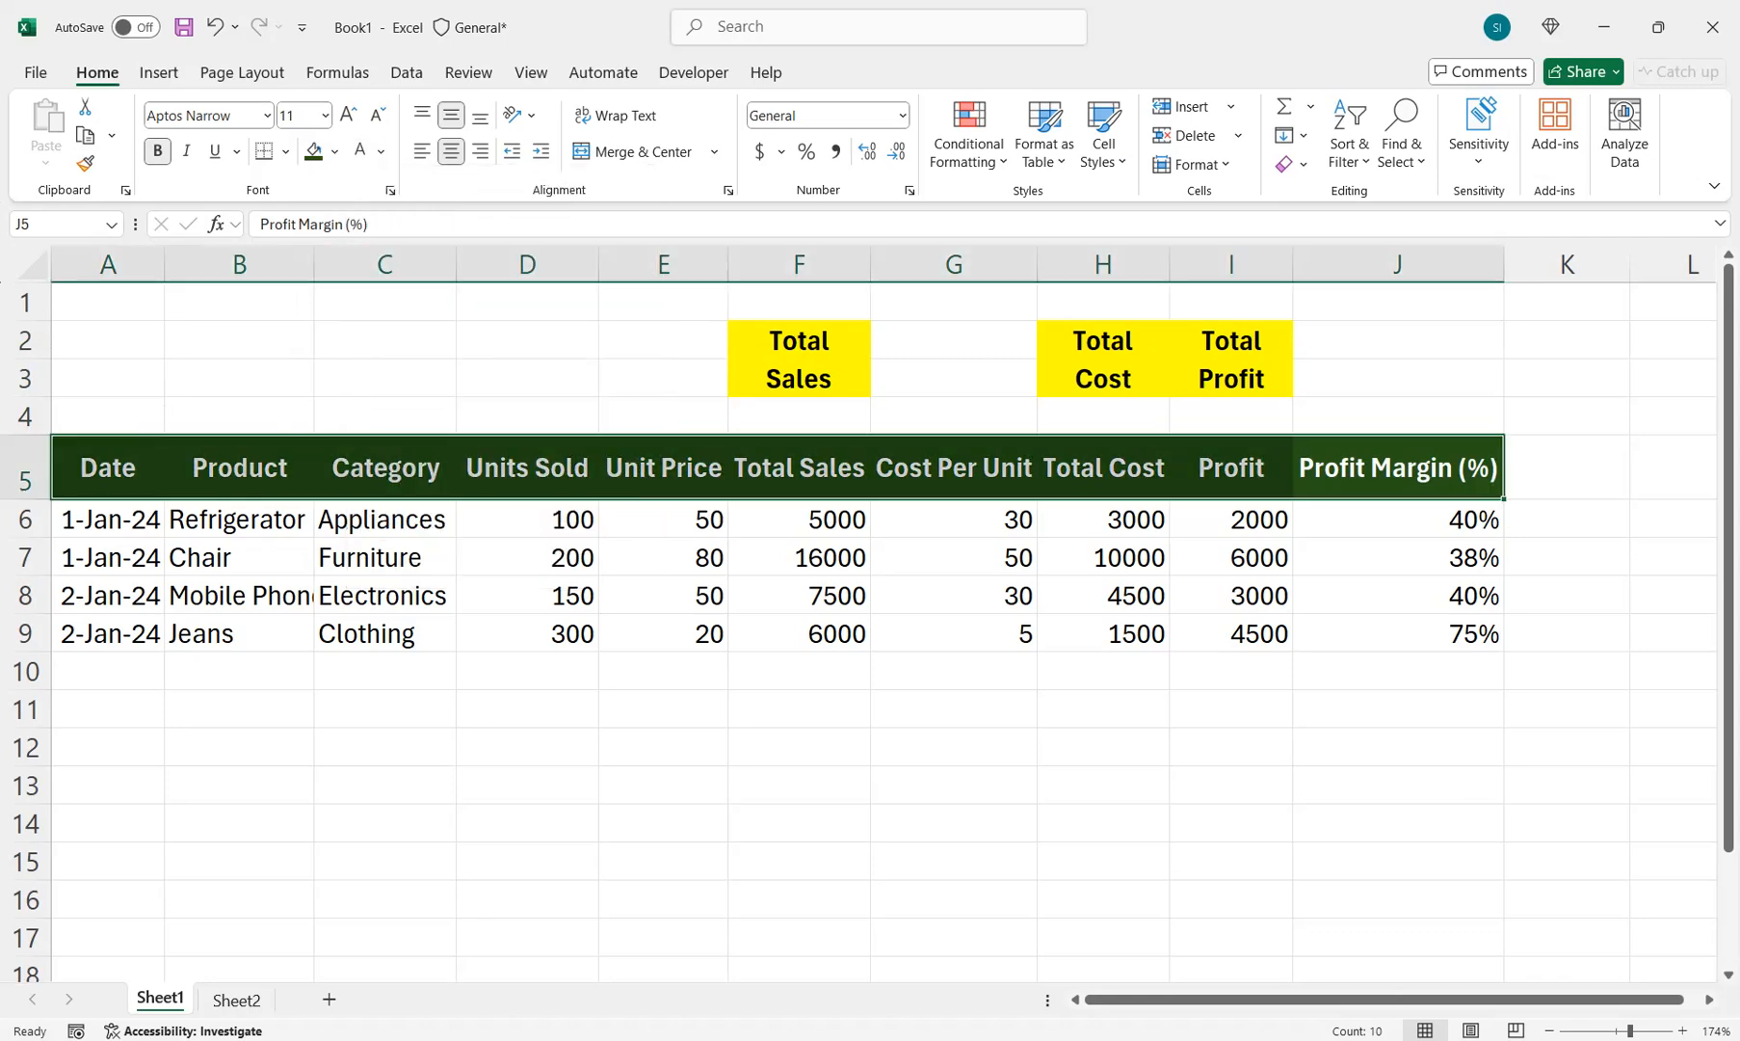
Step: Make header row 5 slightly taller and insert a blank row above row 4
drag(26, 499, 26, 504)
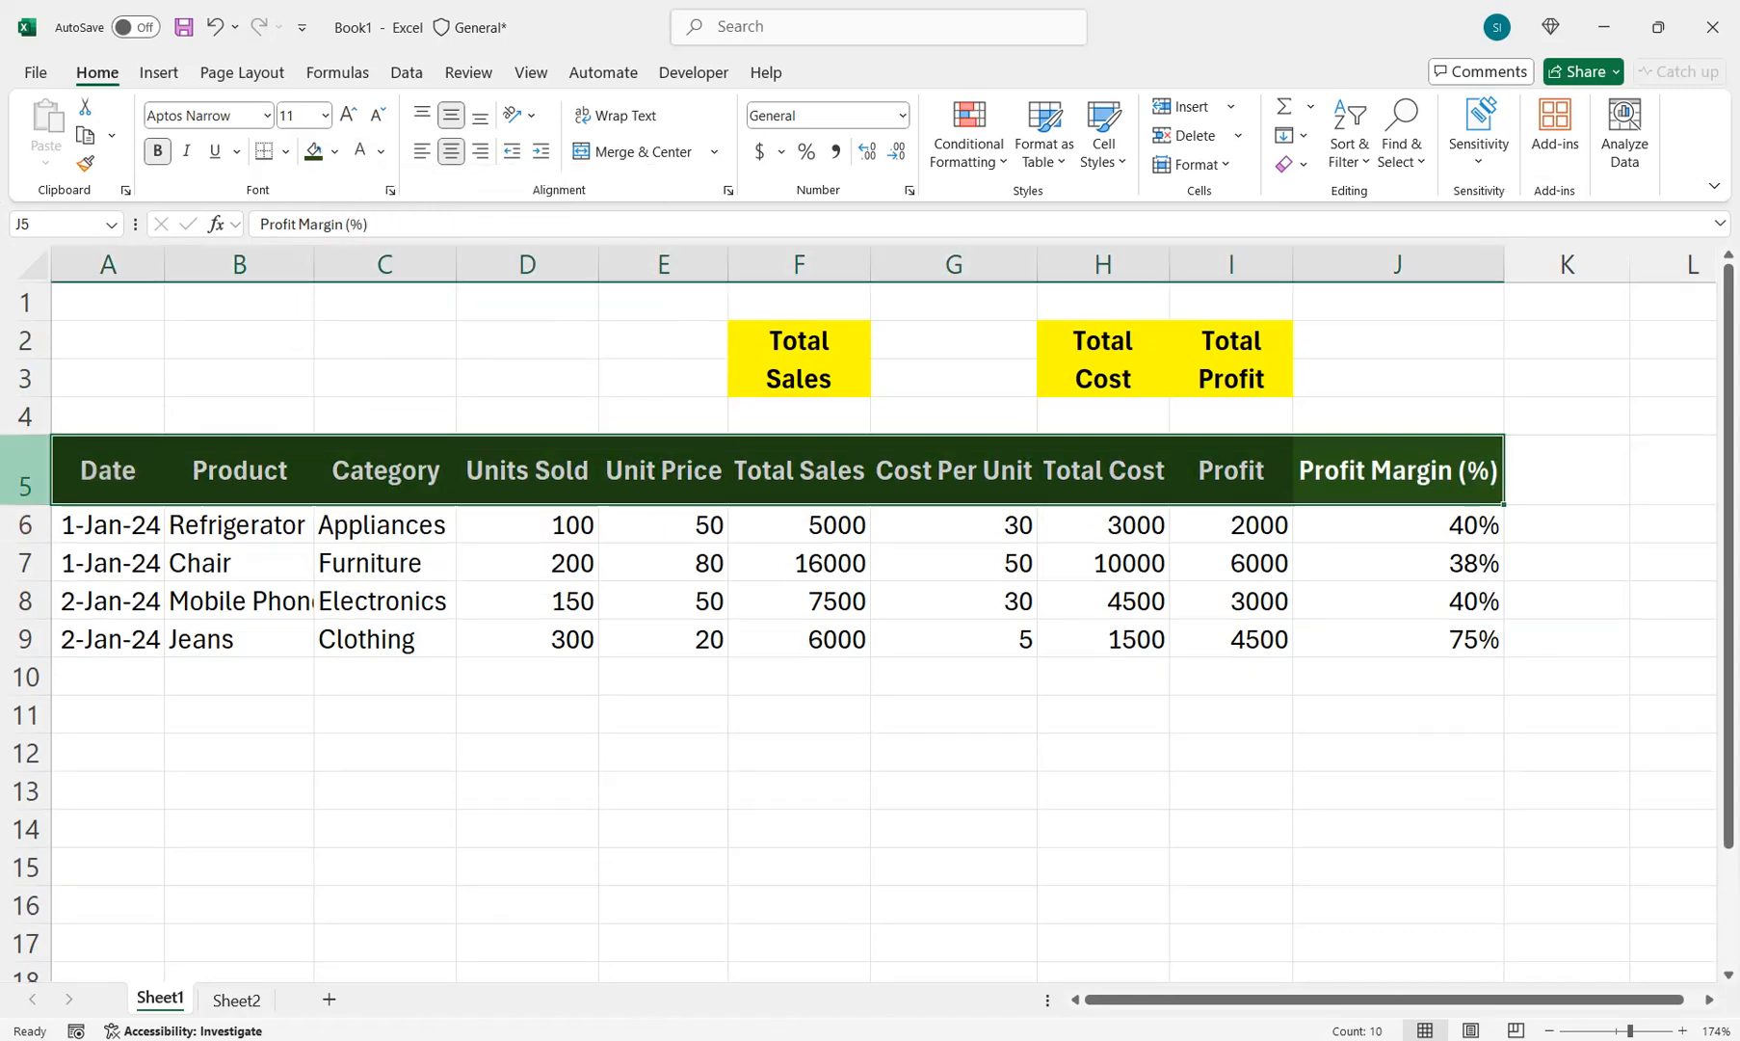
right_click(27, 416)
click(77, 640)
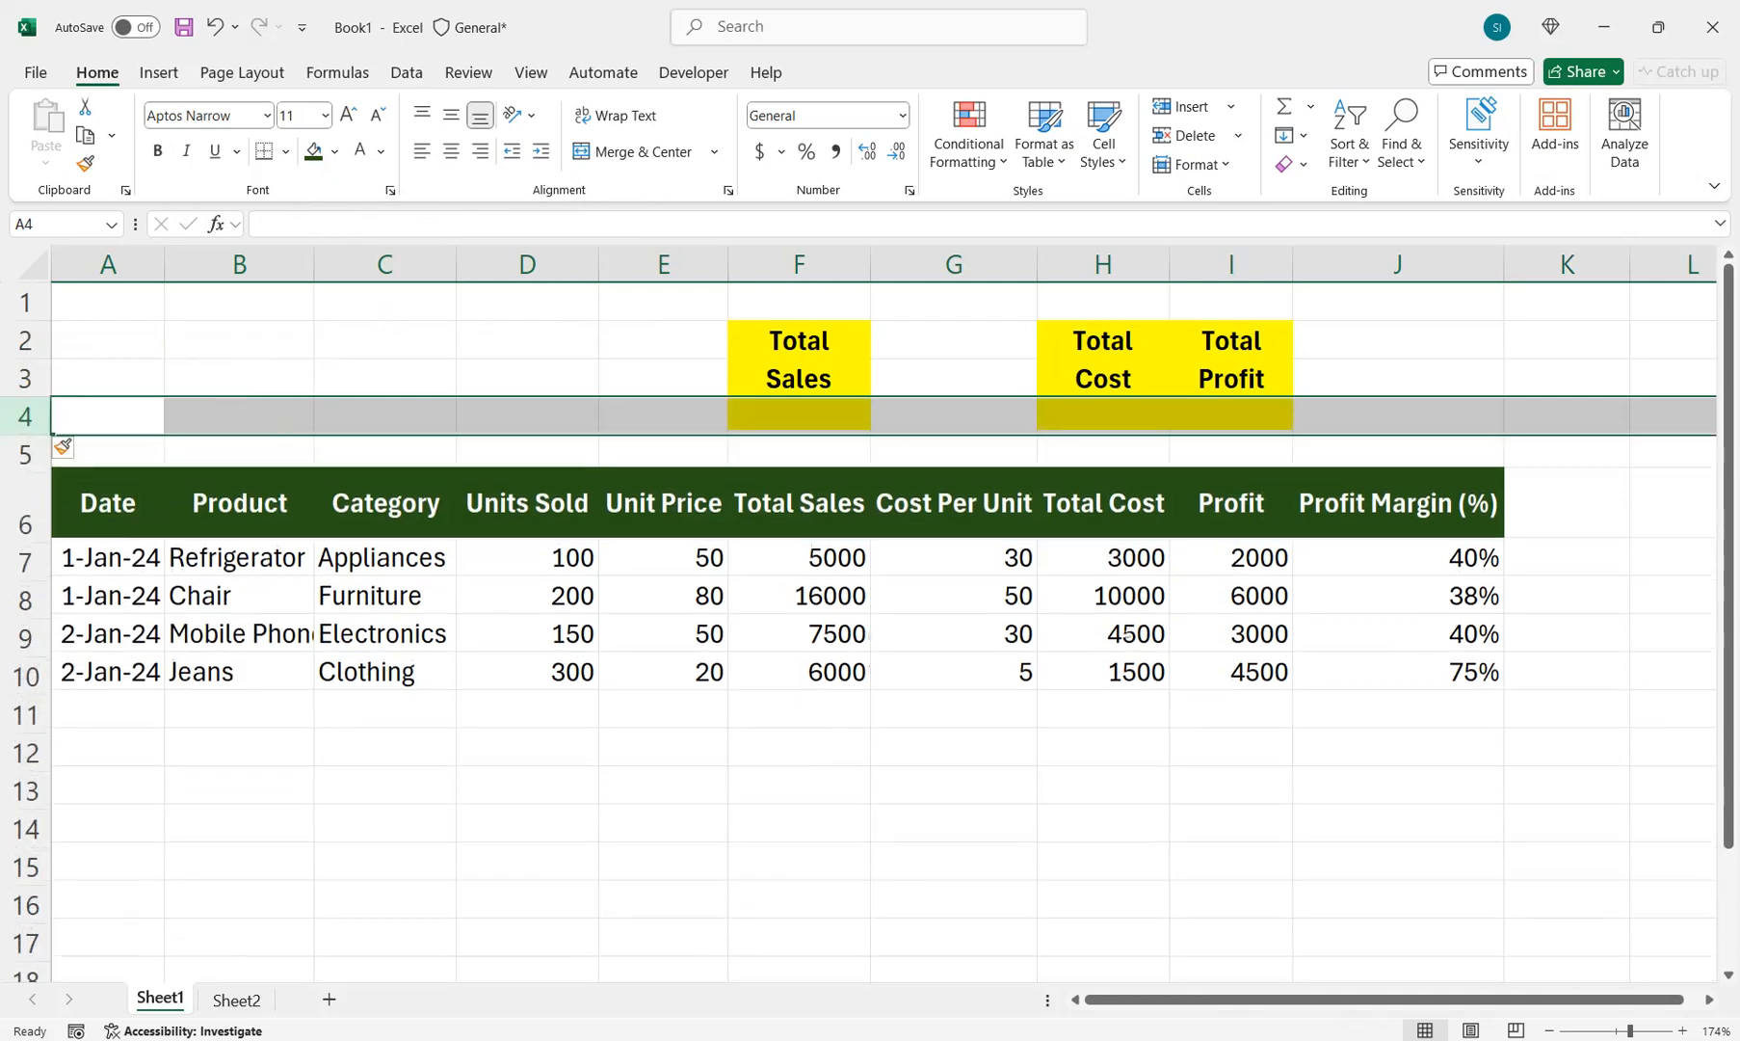
Step: Remove the fill color from F4, H4 and I4 and increase the height of row 4
click(799, 417)
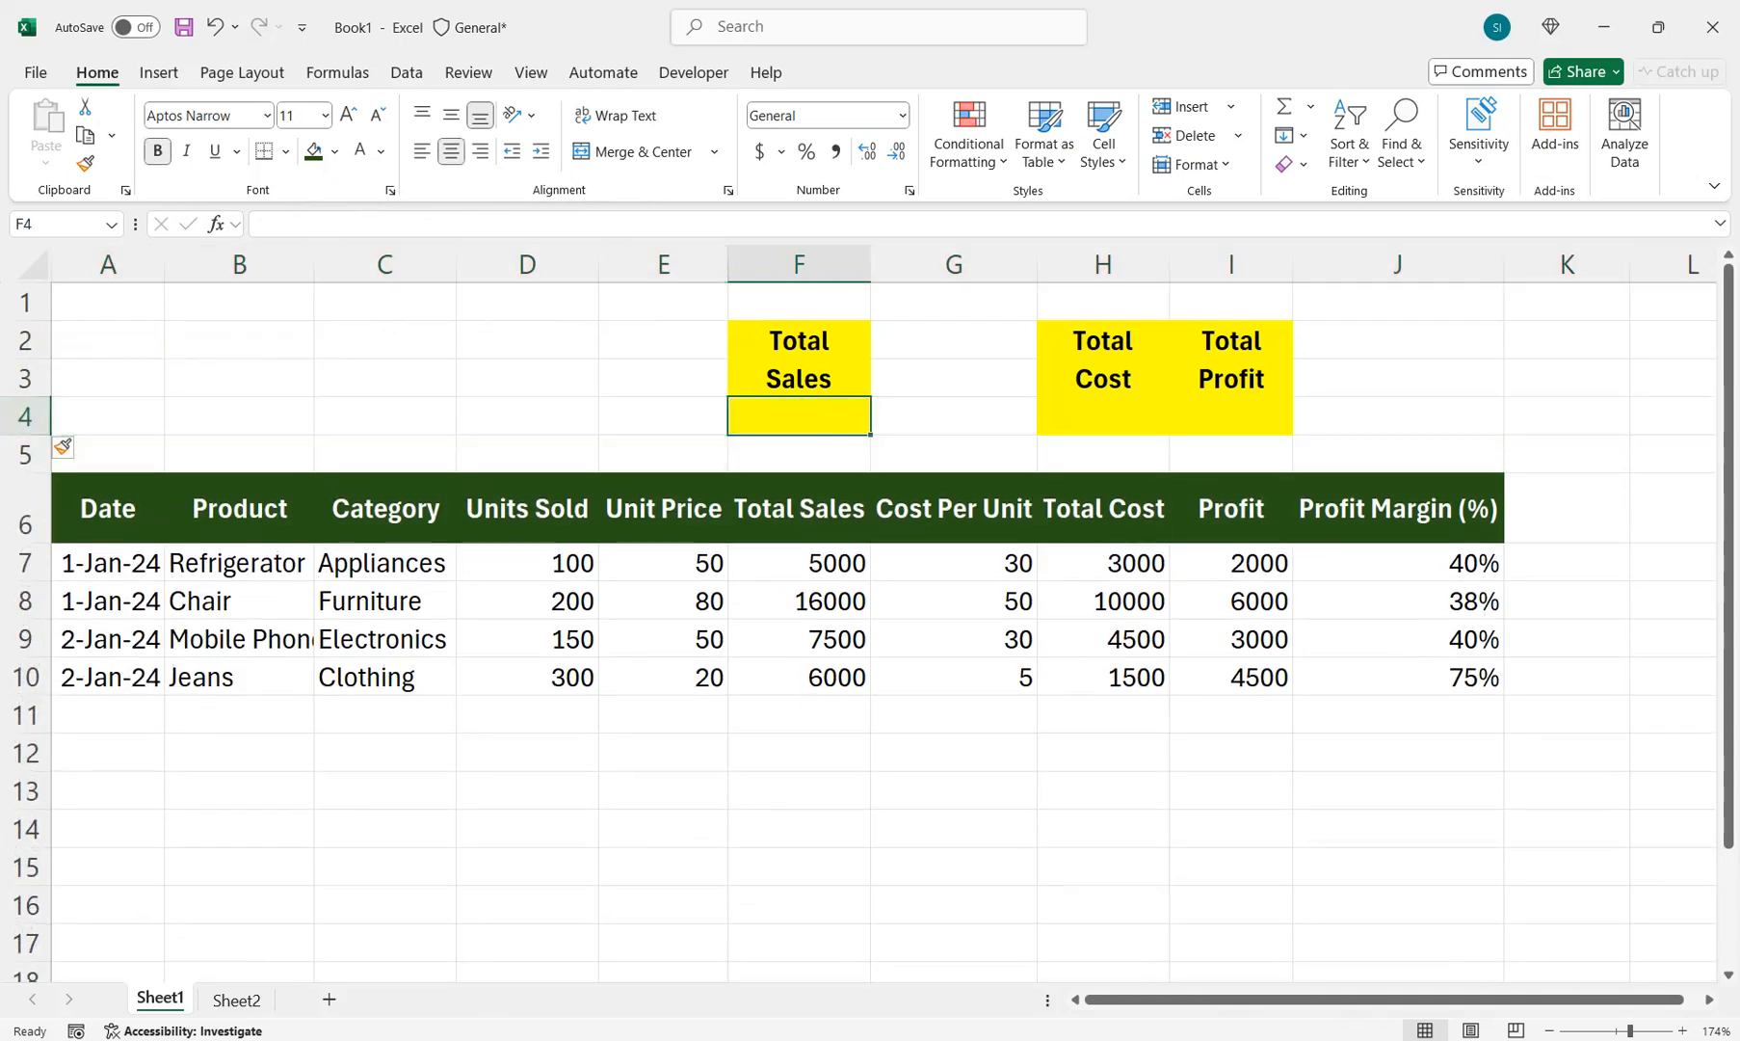
drag(1103, 417, 1231, 416)
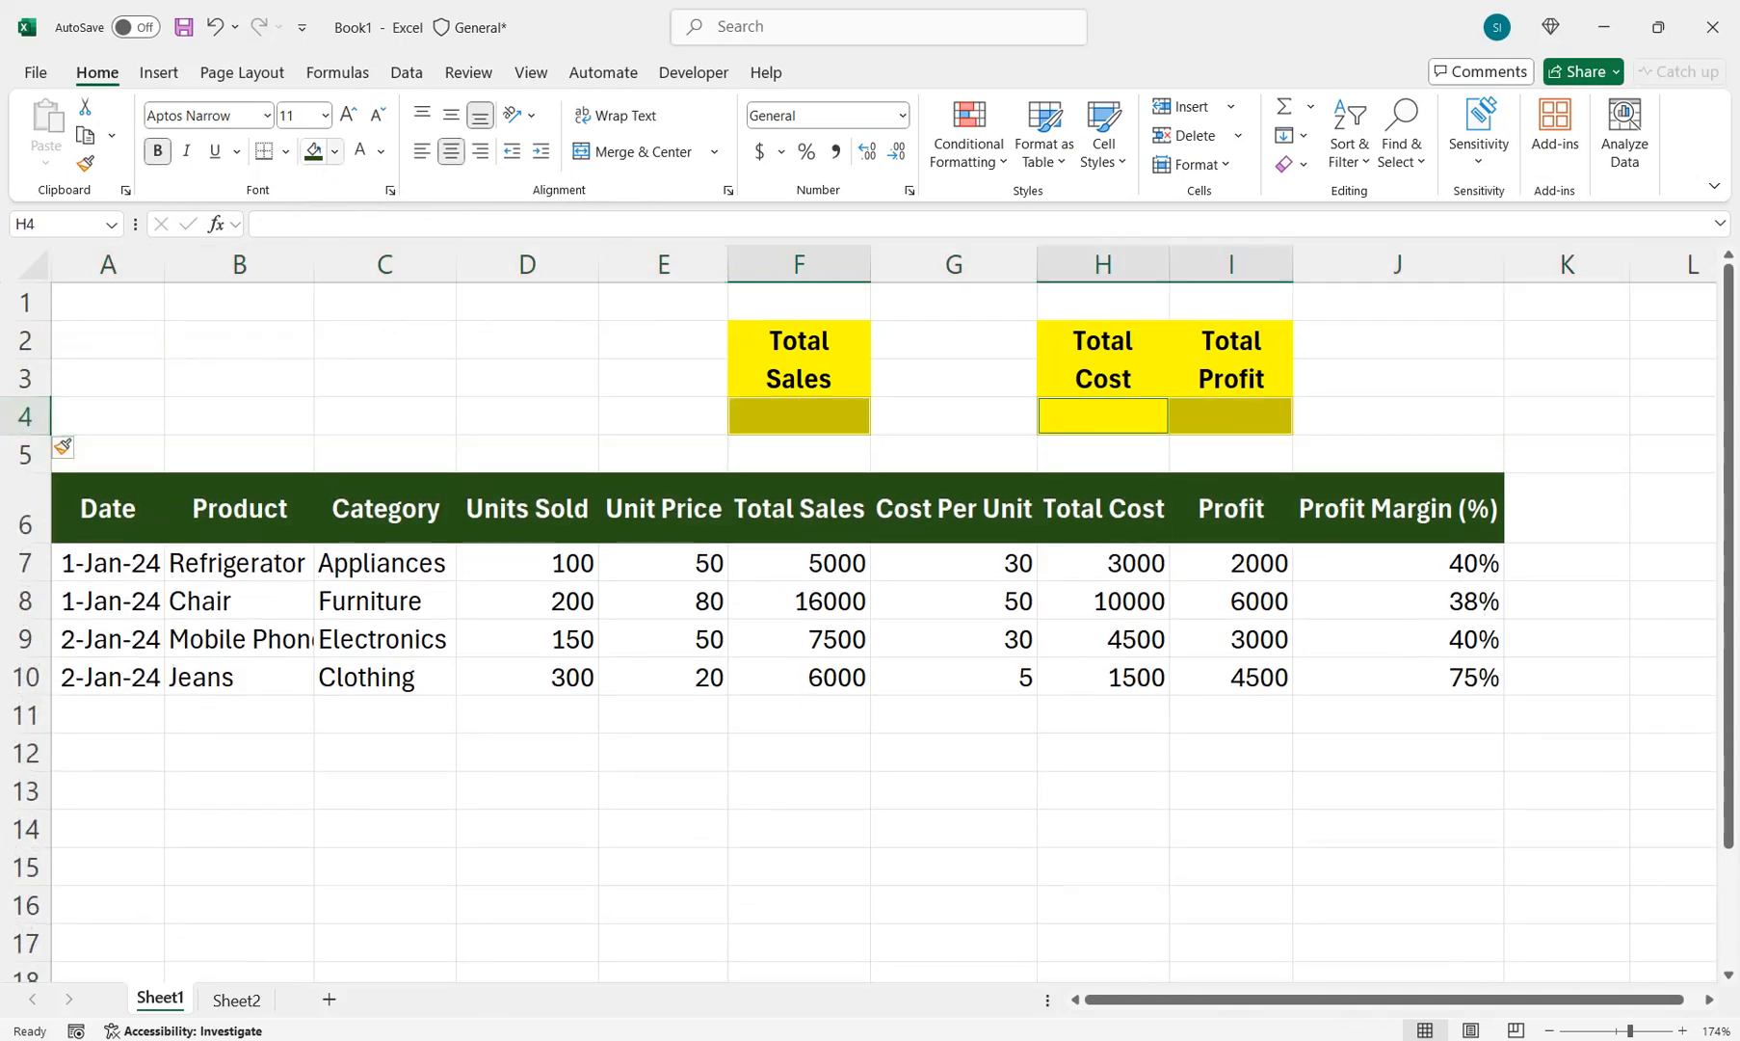
click(334, 152)
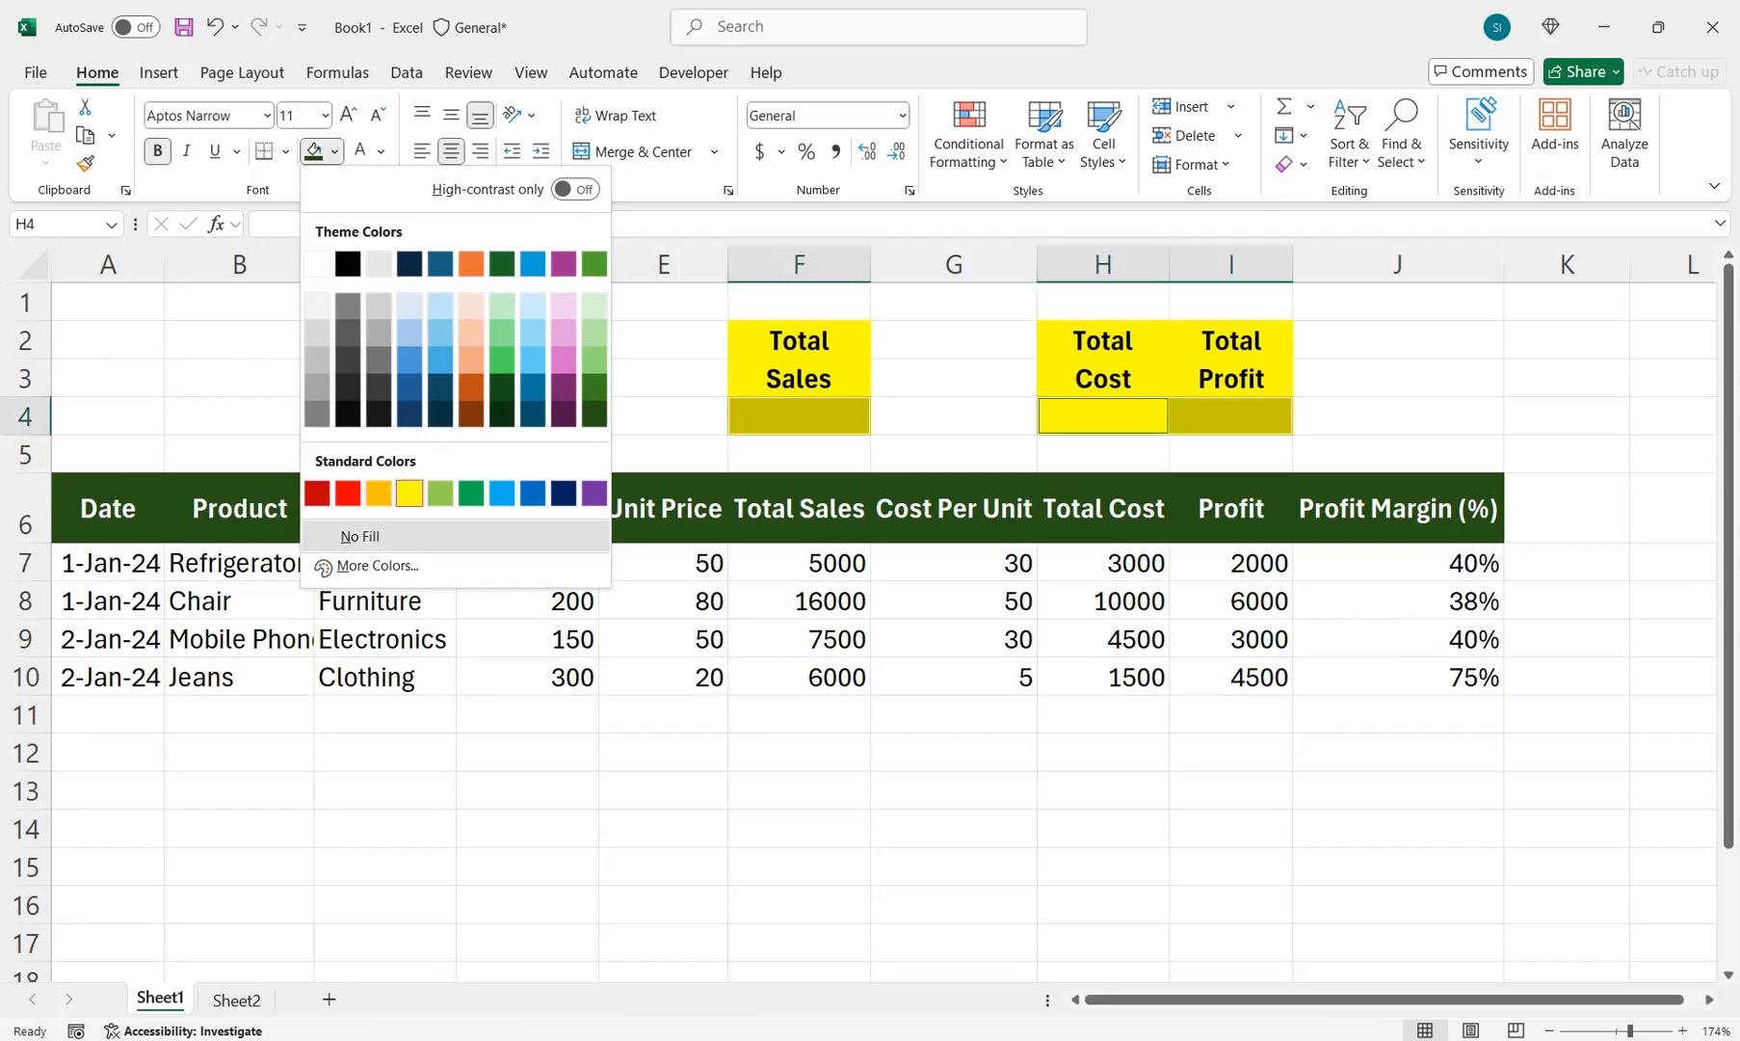
click(359, 536)
drag(26, 435, 26, 460)
Step: Enter =SUM(F7:F1048576) in F4 to total the Total Sales column
click(799, 429)
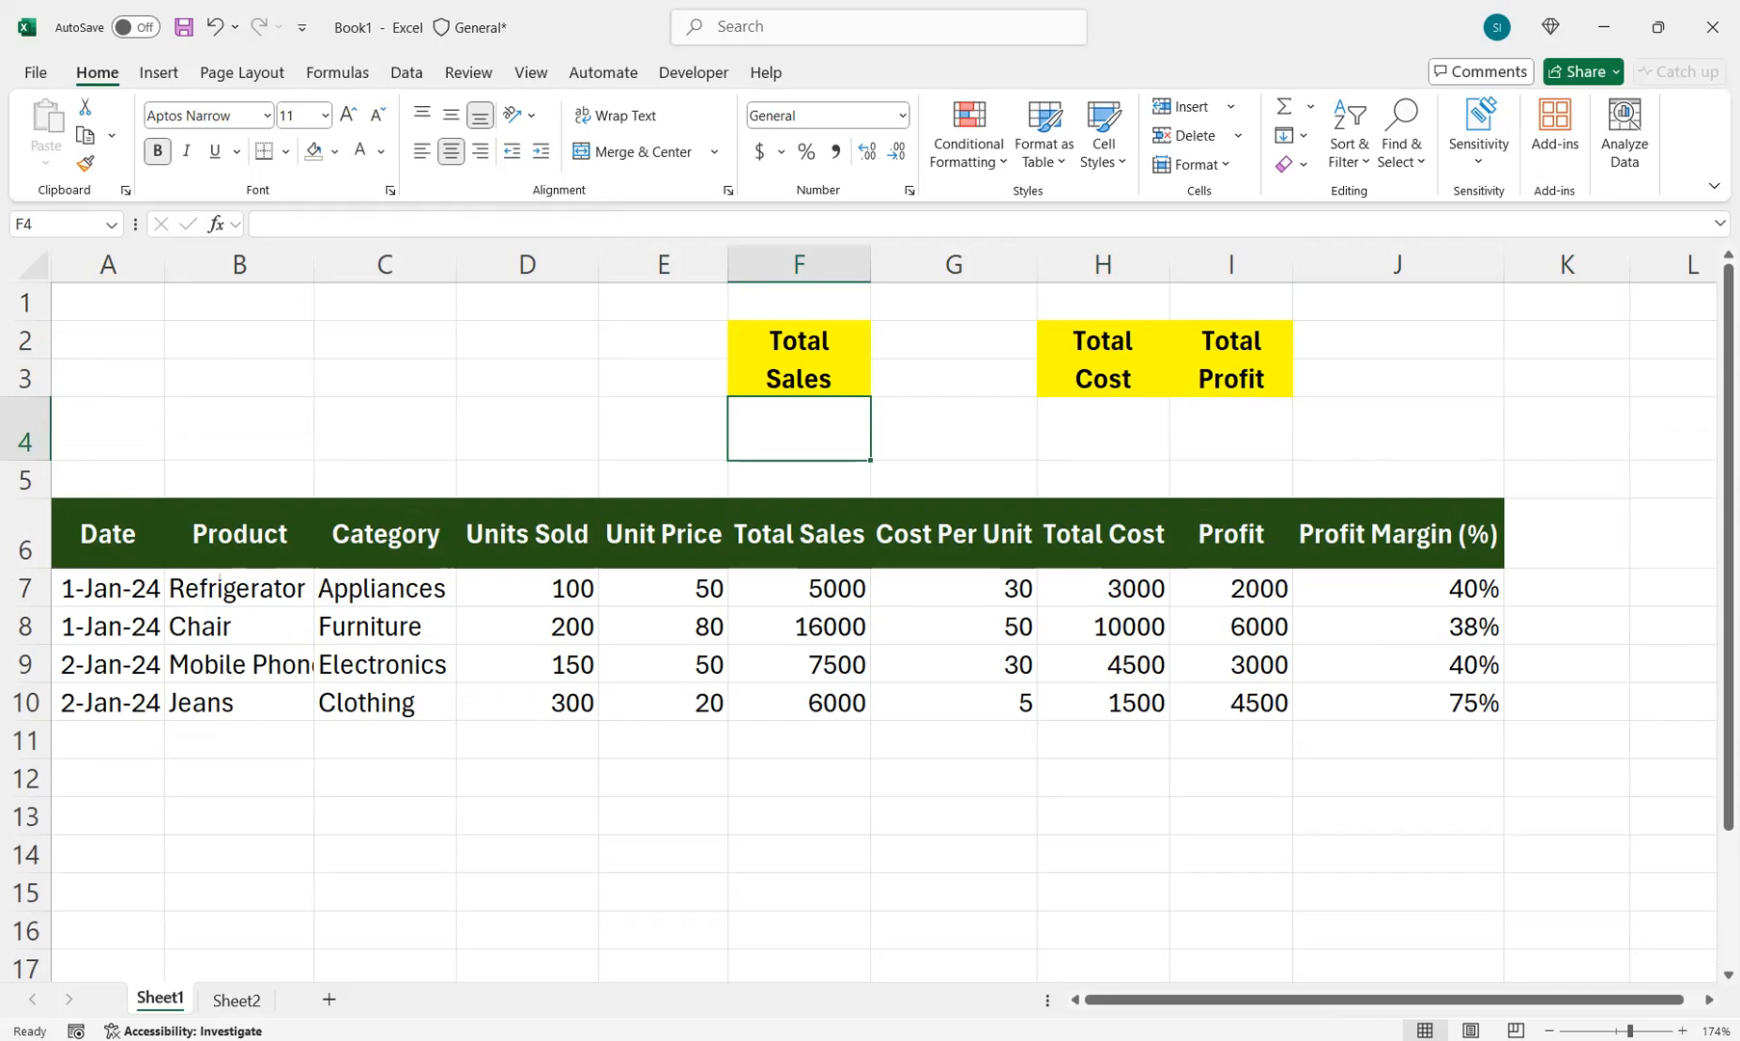
text(=sum)
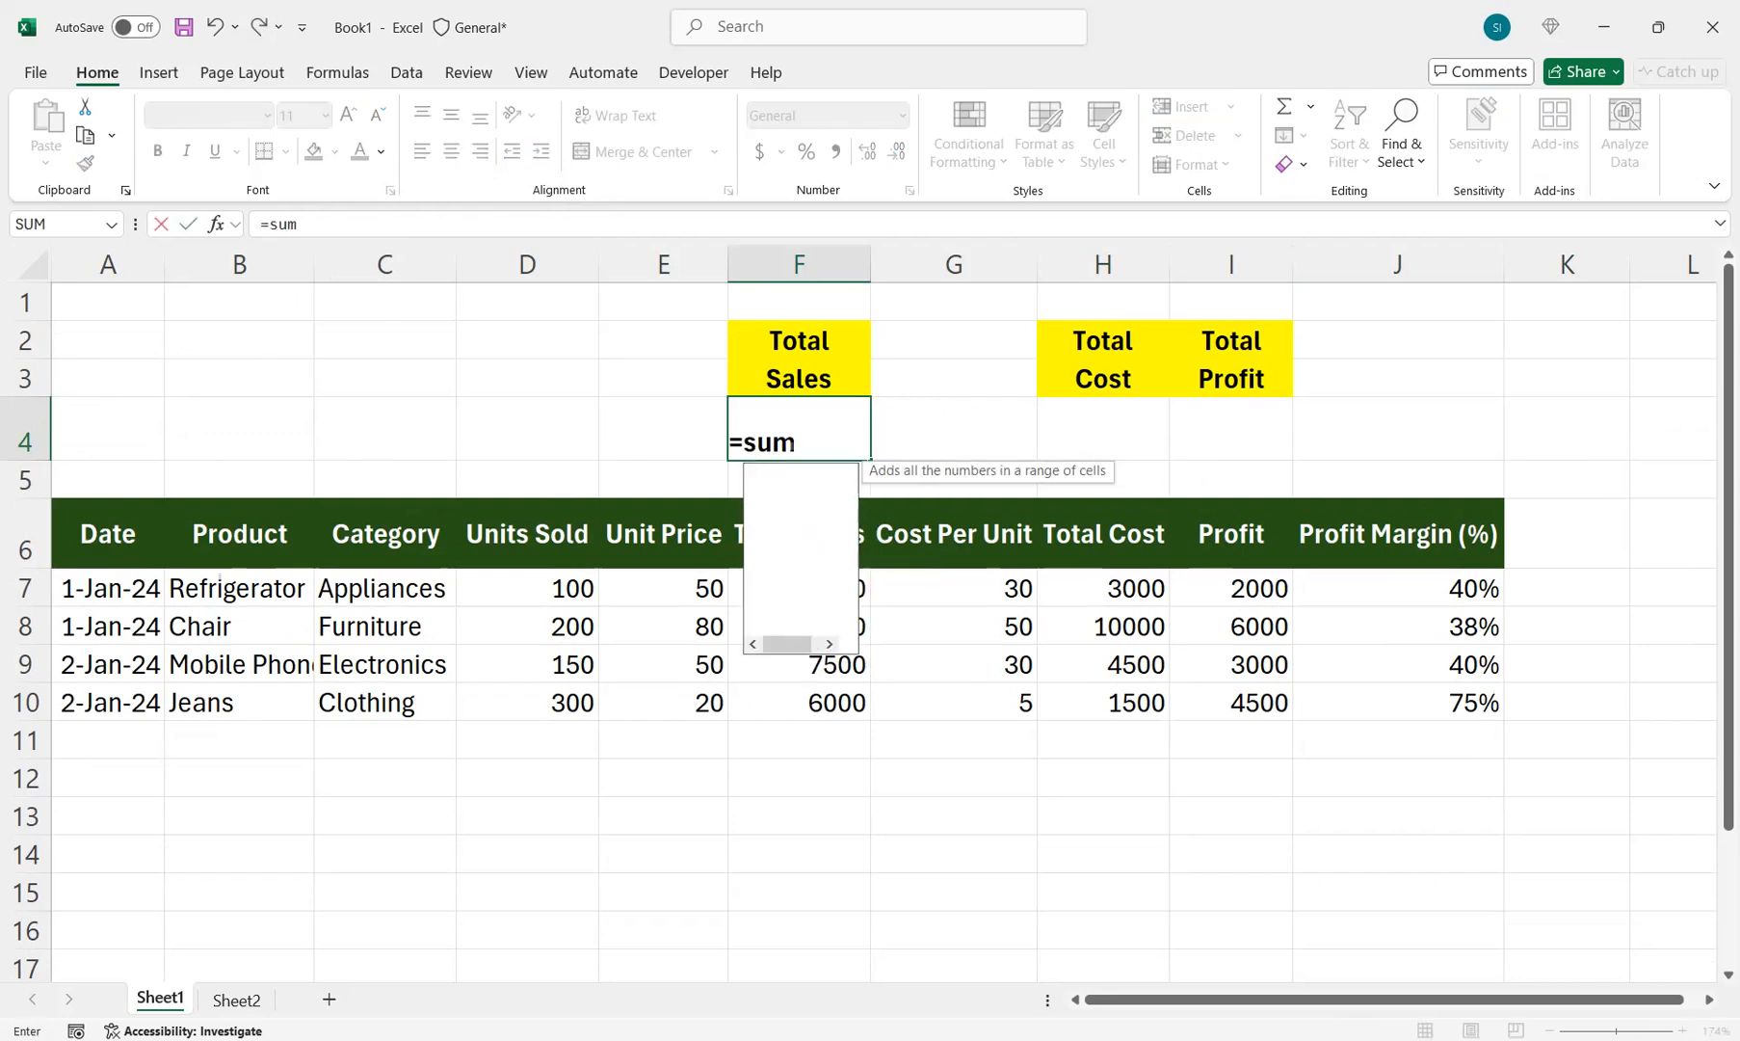
key(Tab)
key(Down)
key(Down)
key(Down)
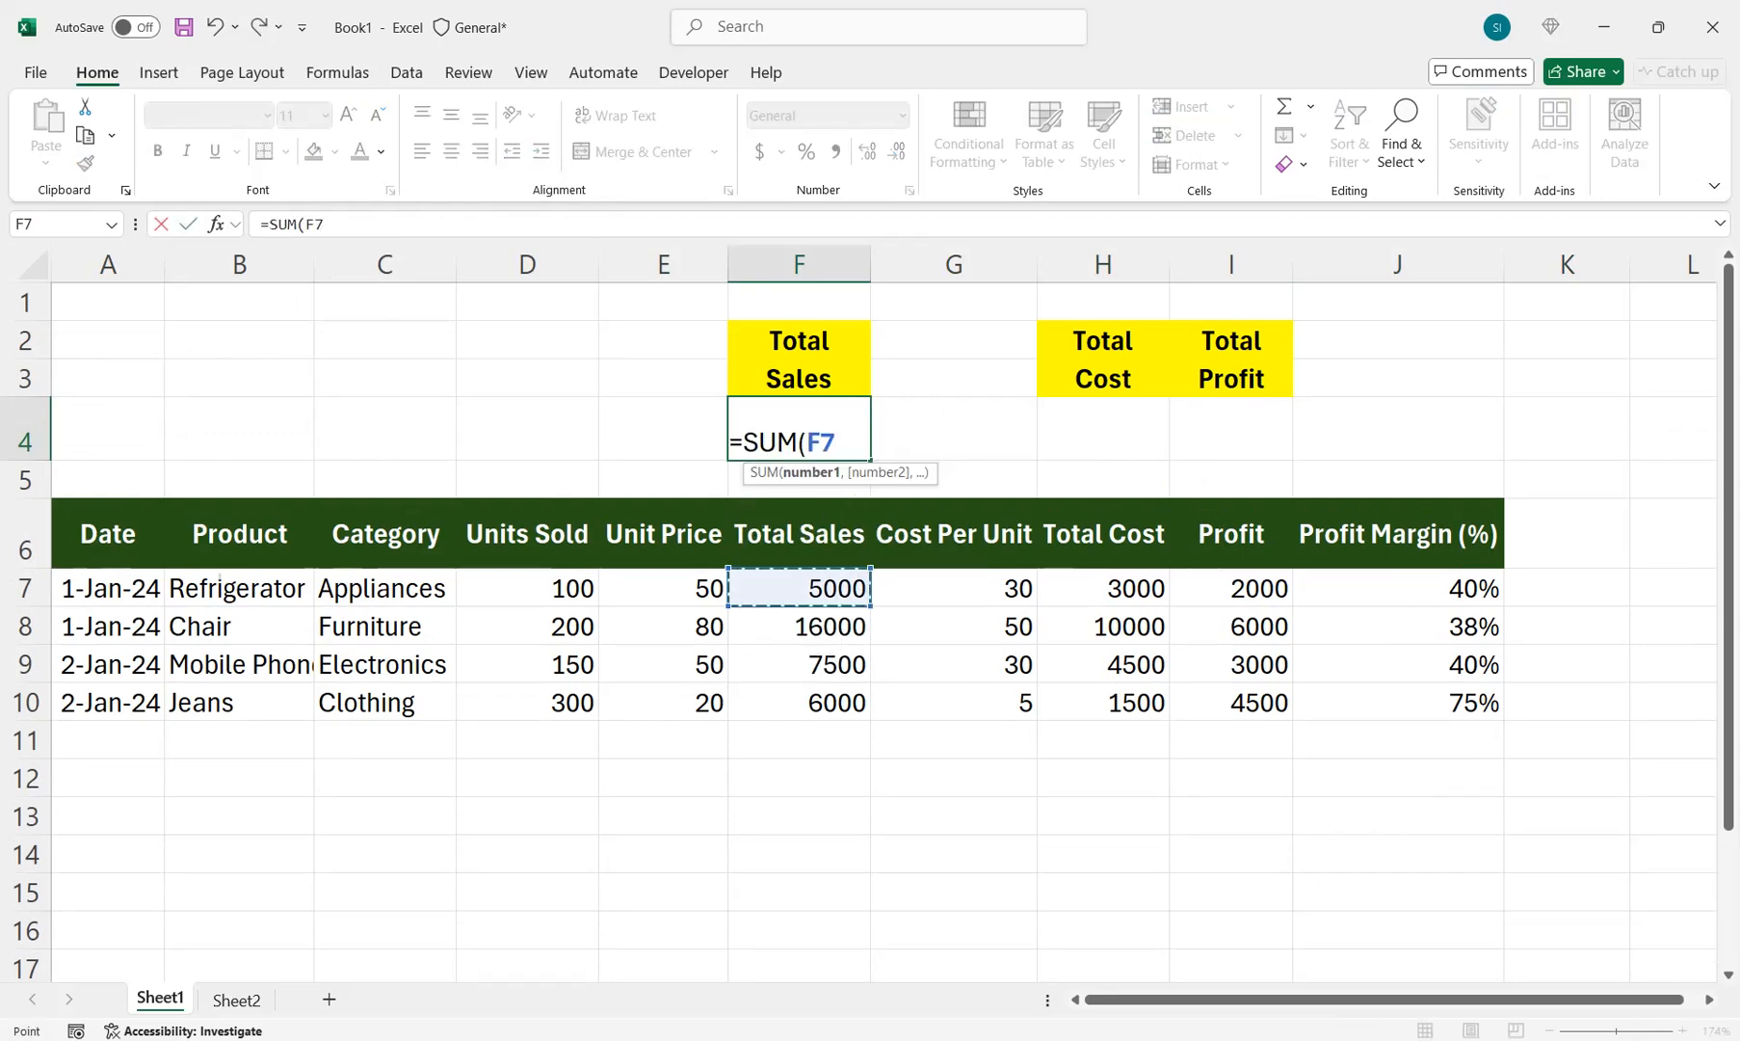
key(ctrl+shift+Down)
key(ctrl+shift+Down)
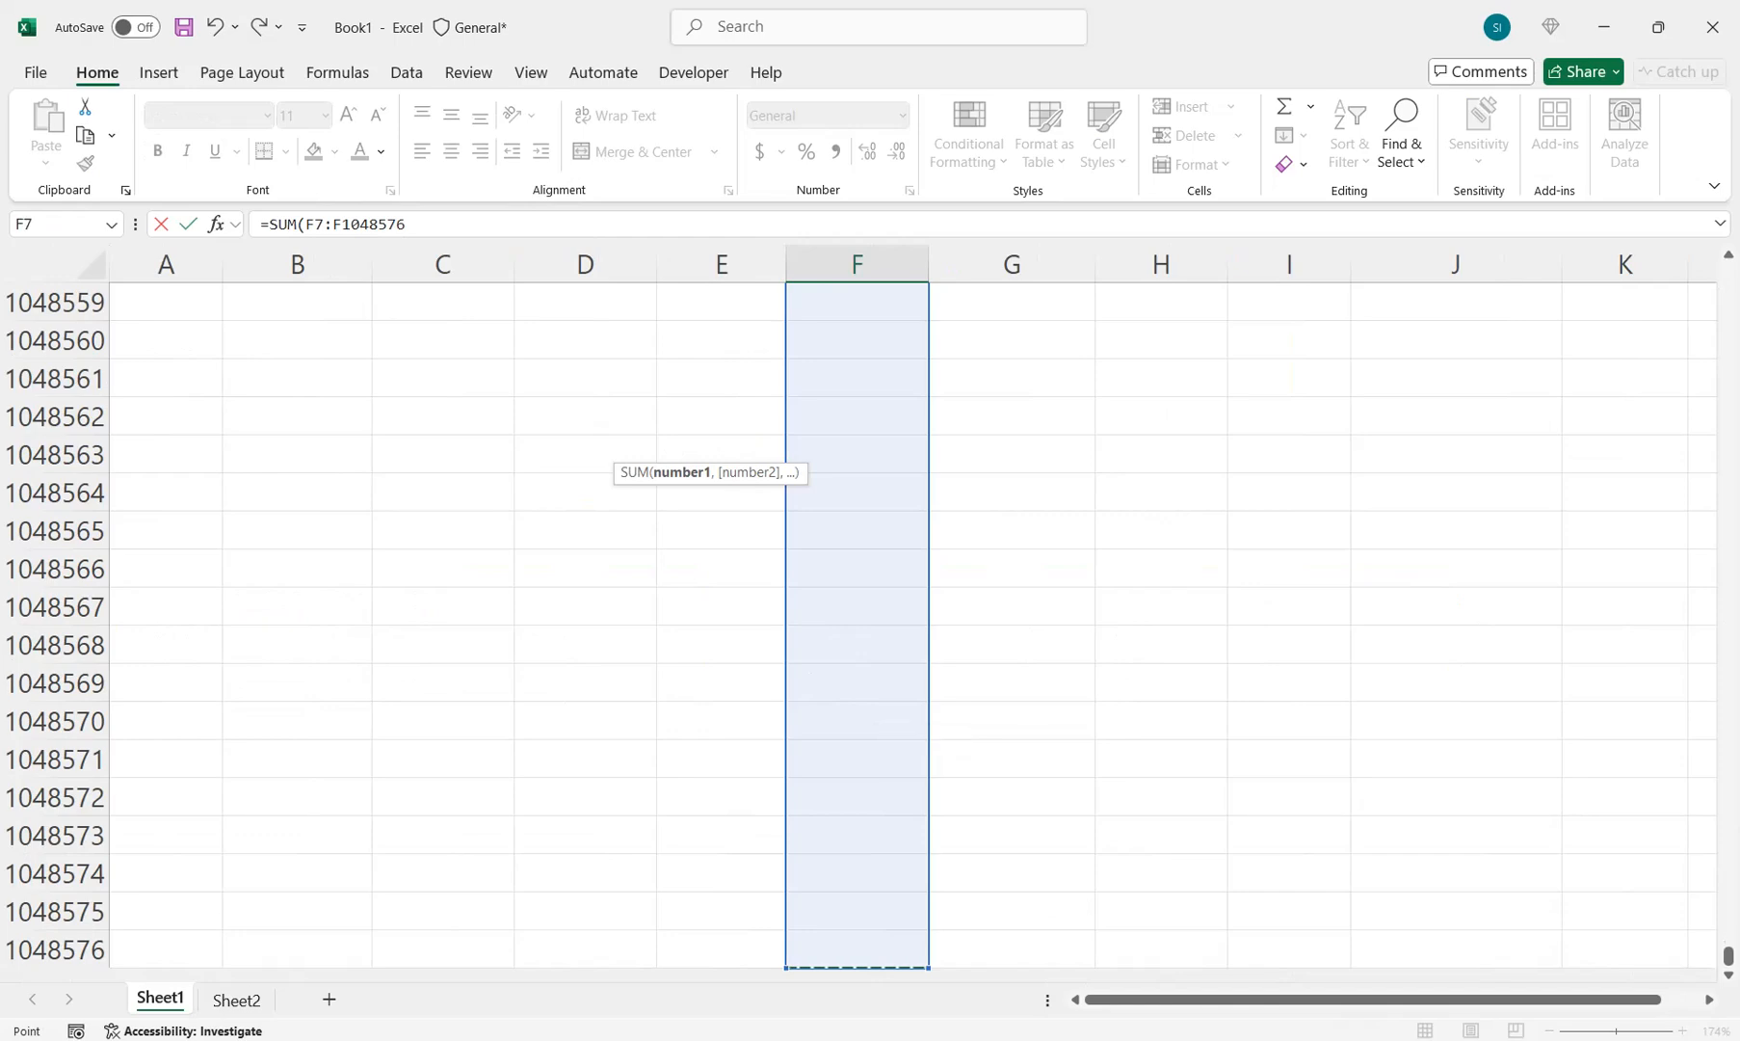
text())
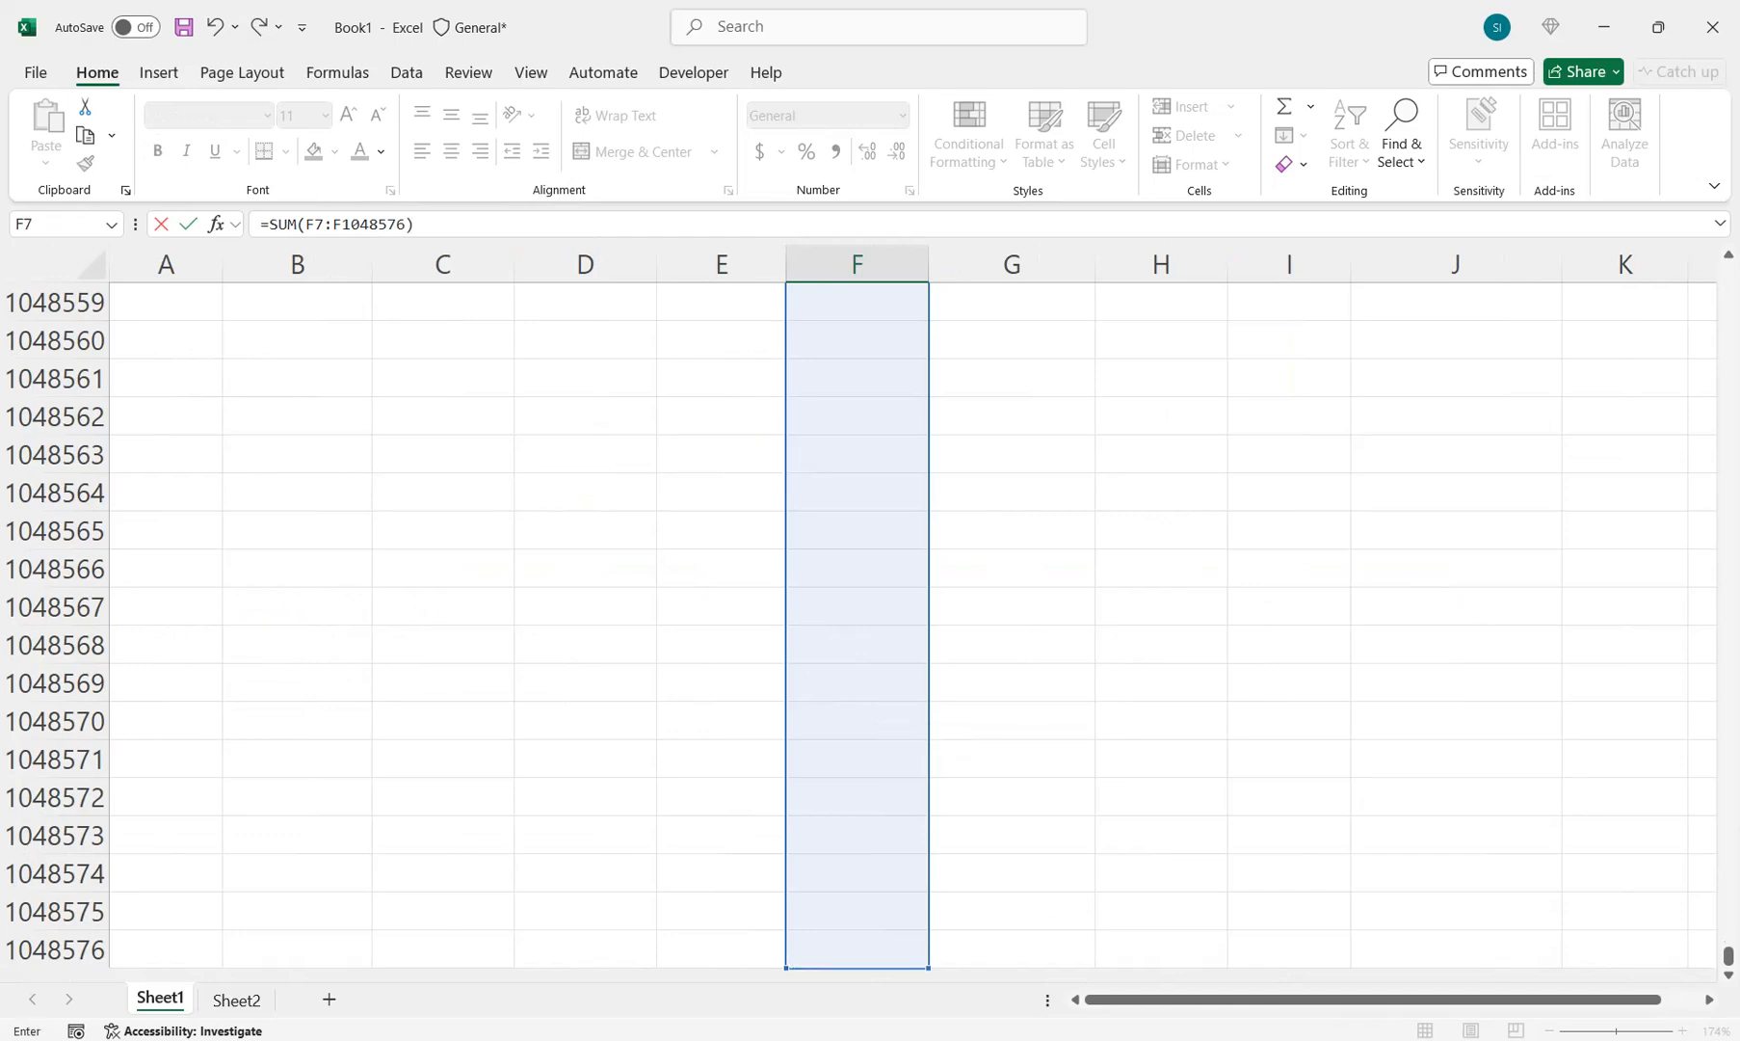
key(Return)
key(Up)
key(Up)
key(Up)
key(Down)
key(Down)
key(Down)
key(Down)
key(Down)
key(Down)
key(Down)
key(Down)
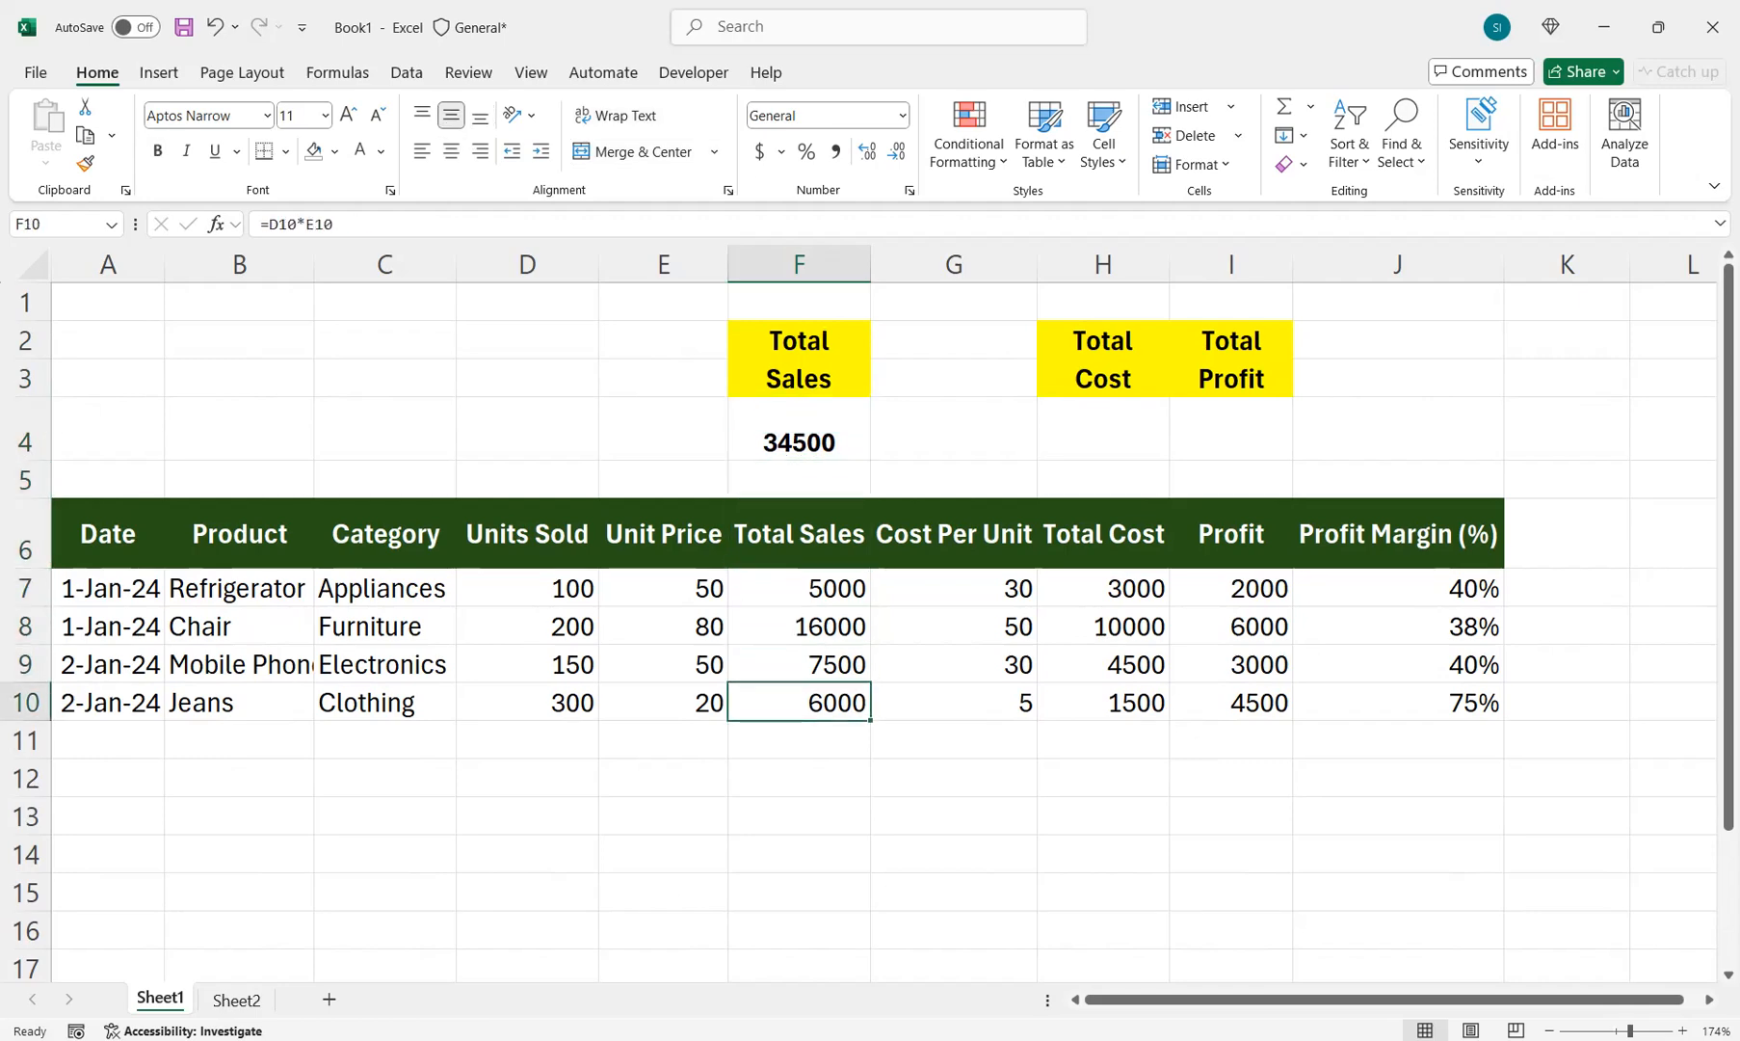
Step: Enter =SUM(H7:H1048576) in H4 to total the Total Cost column
key(Up)
key(Up)
key(Up)
key(Up)
key(Up)
key(Up)
key(Right)
key(Right)
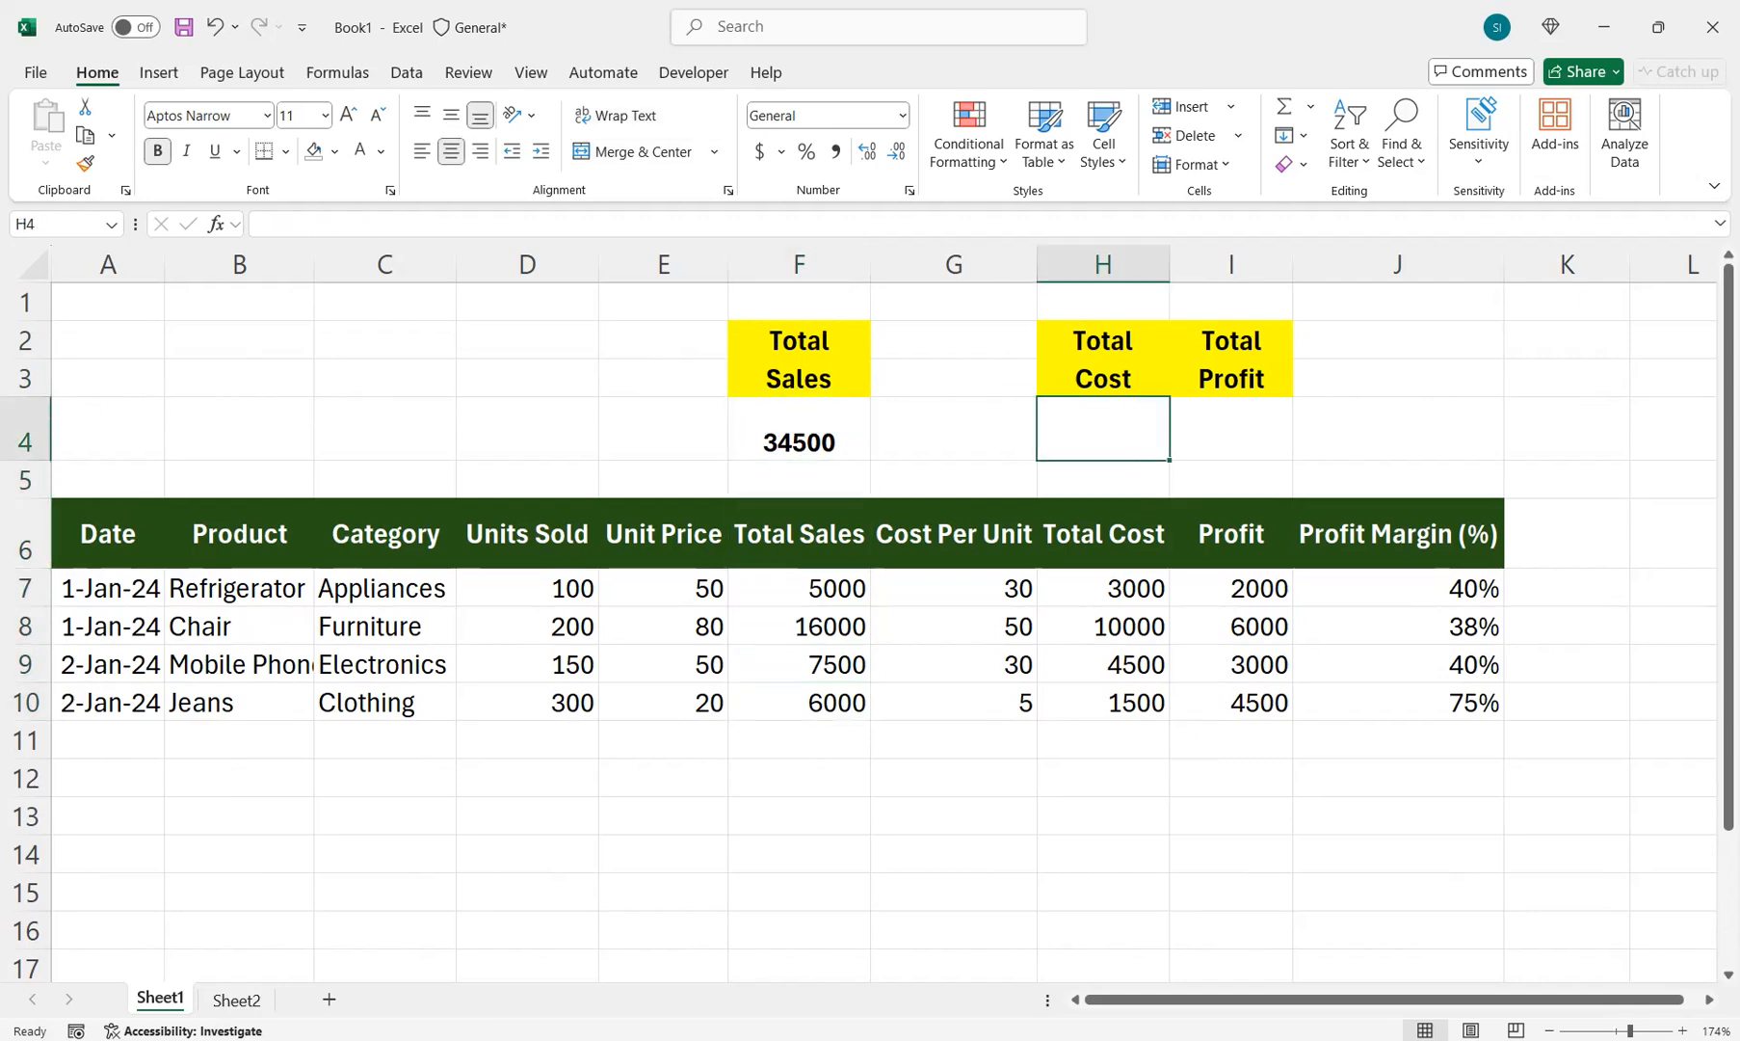
text(=sum)
key(Tab)
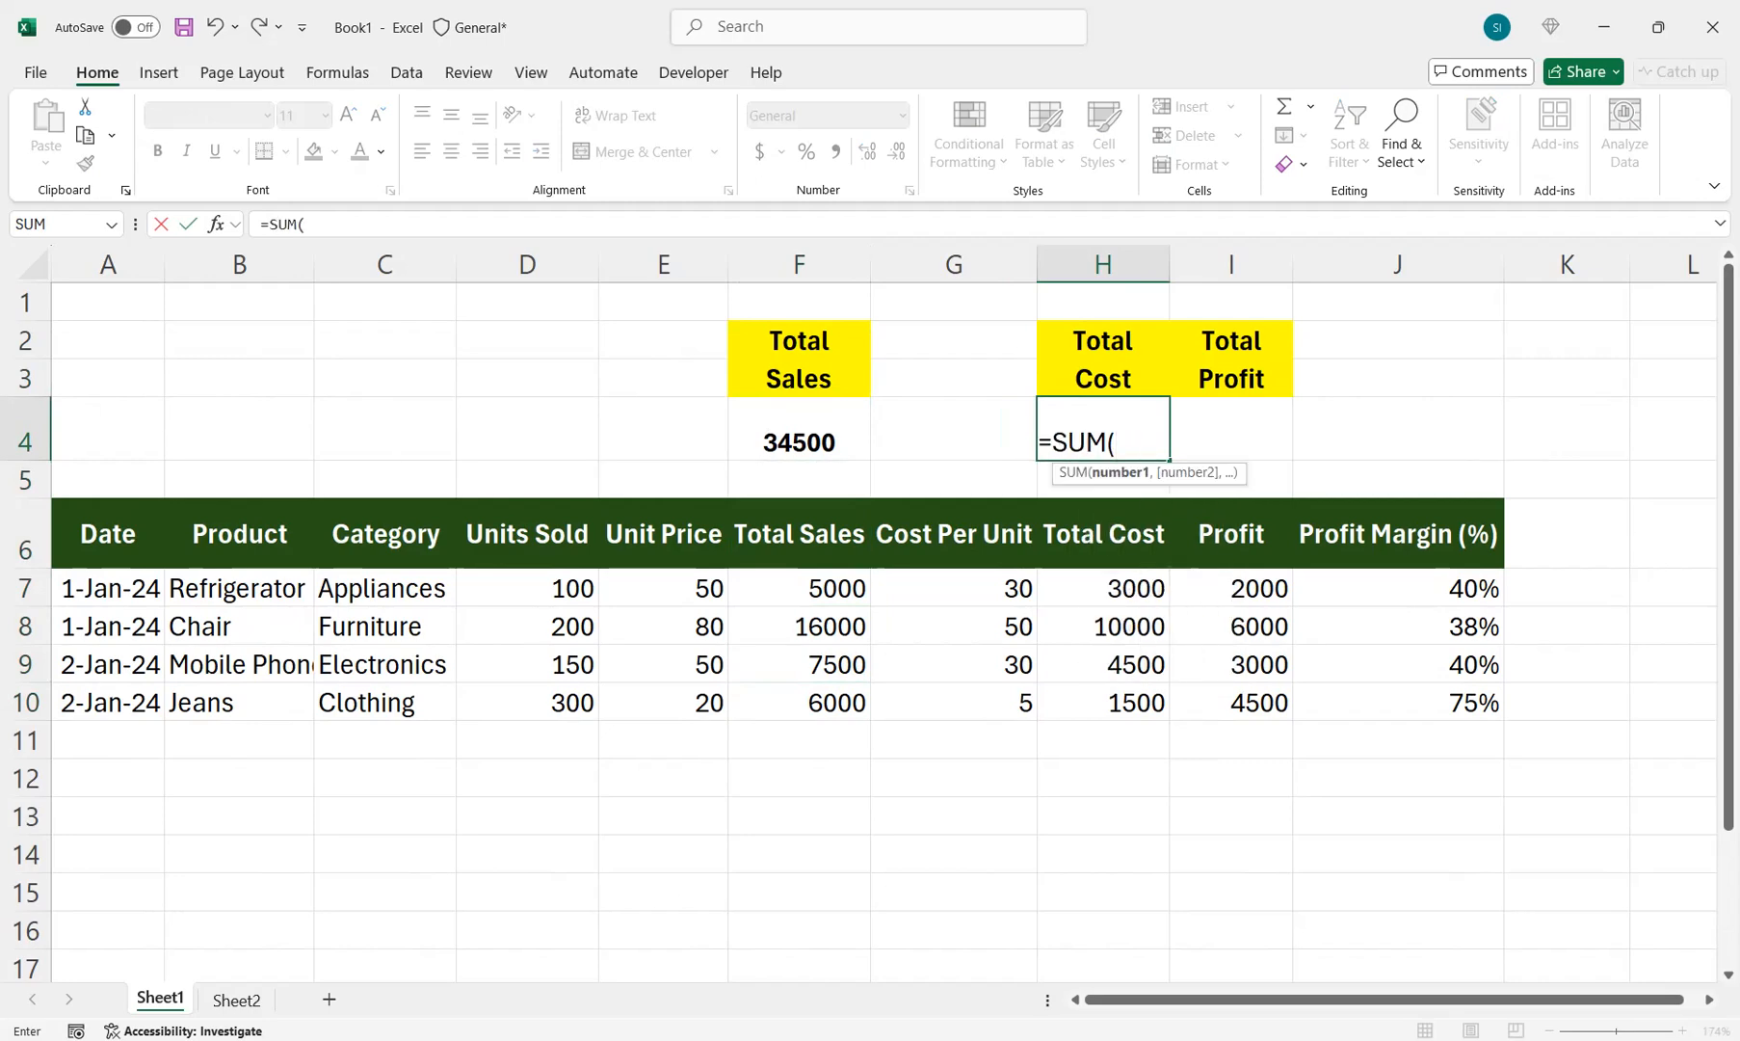
key(Down)
key(Down)
key(Down)
key(shift+Down)
key(shift+Down)
key(shift+Down)
key(shift+Down)
key(shift+Up)
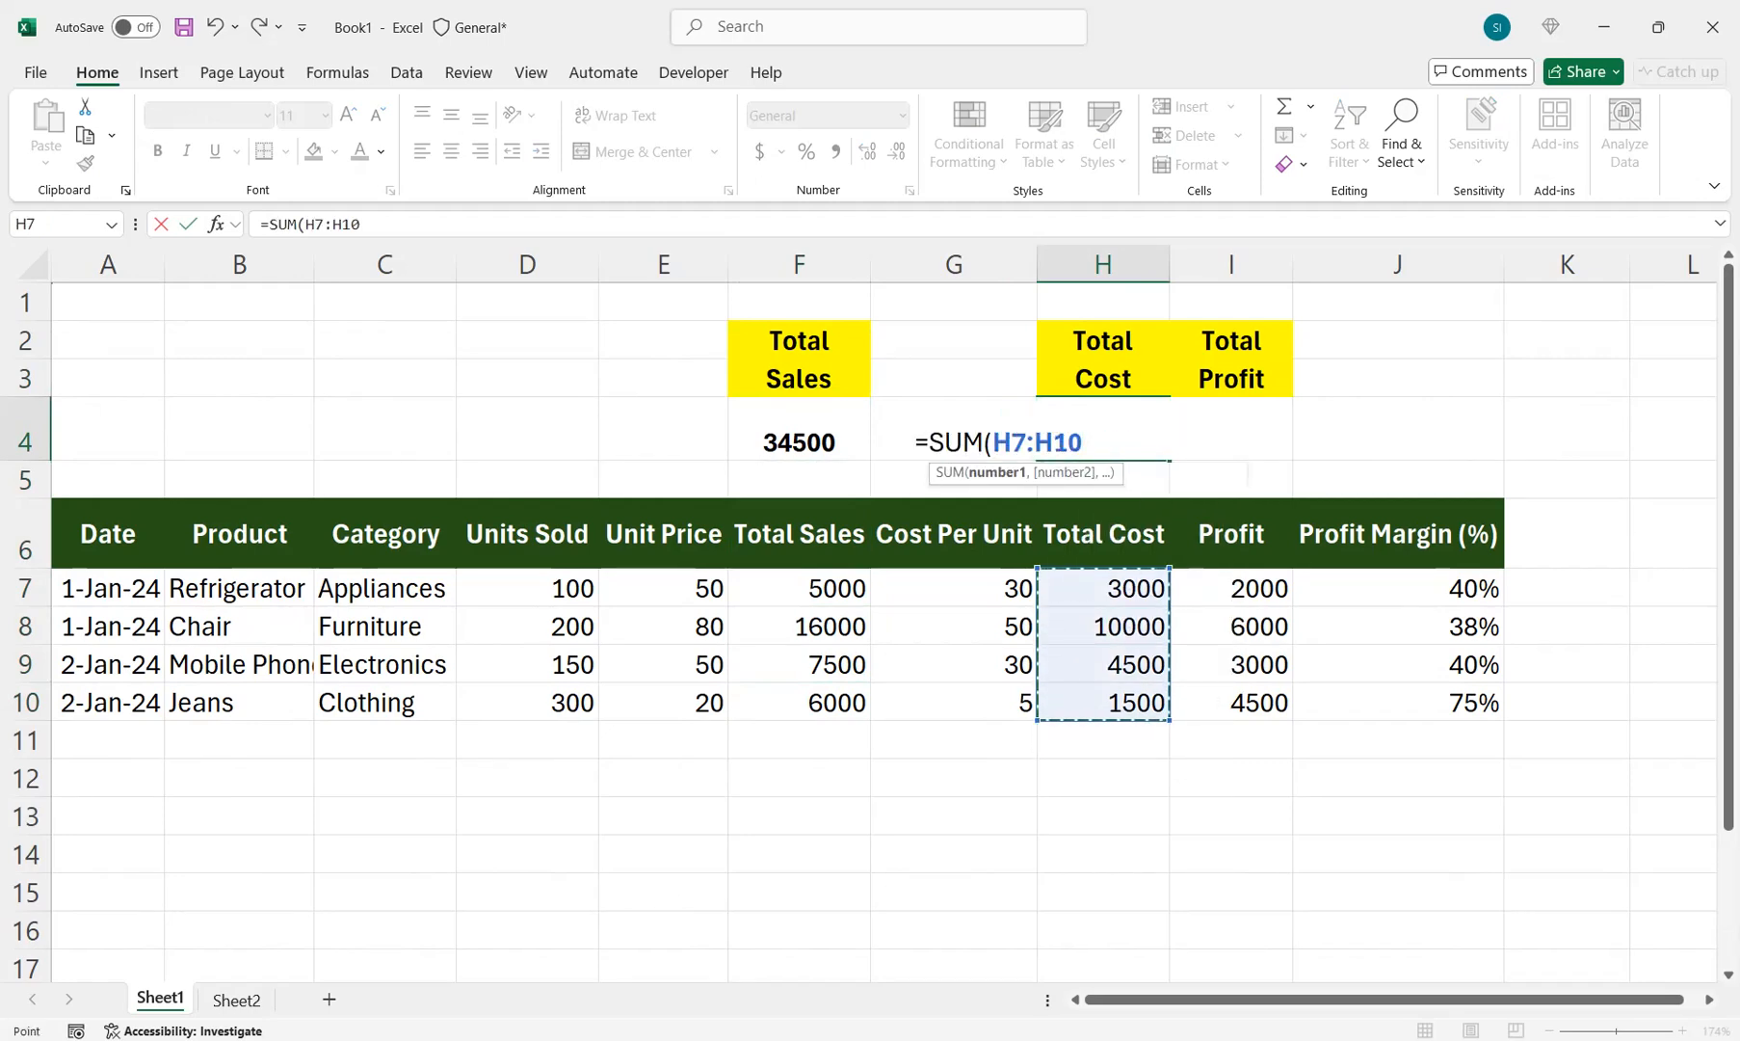
key(ctrl+shift+Down)
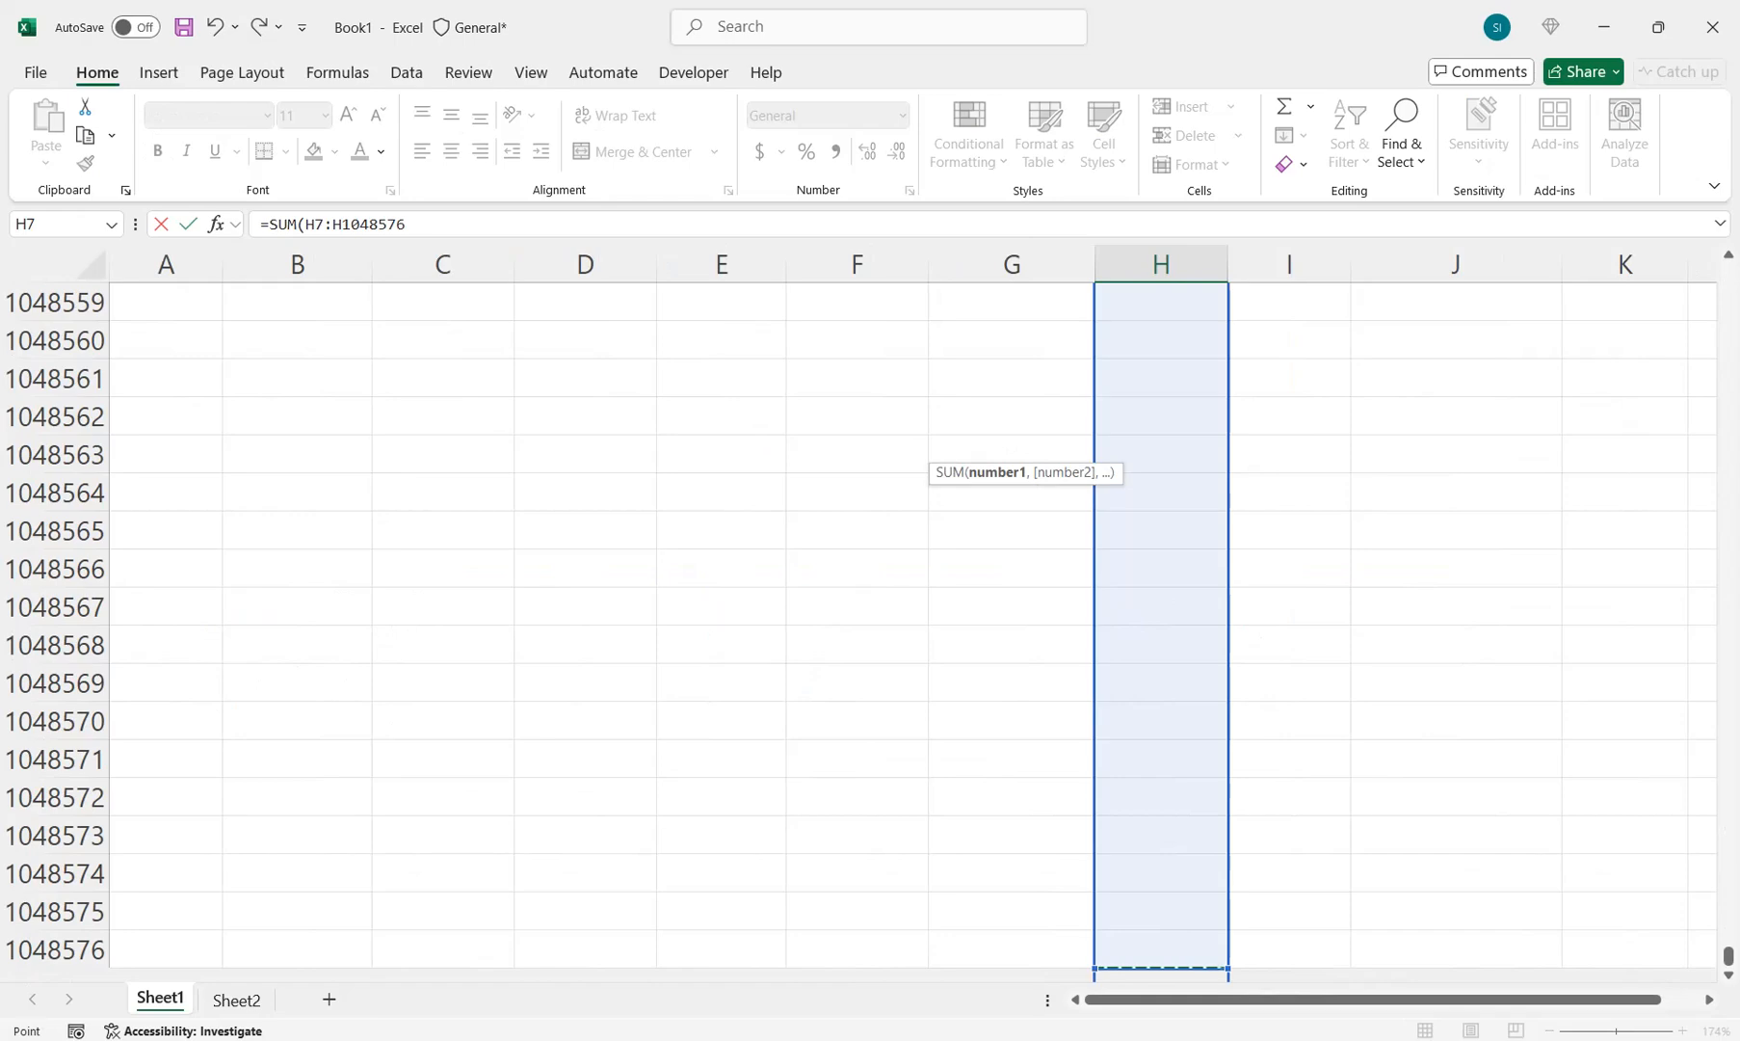
key(Return)
Step: Check the Total Cost formula in H4 and fill it across to I4 to total the Profit column
key(Up)
key(Up)
key(Up)
key(Right)
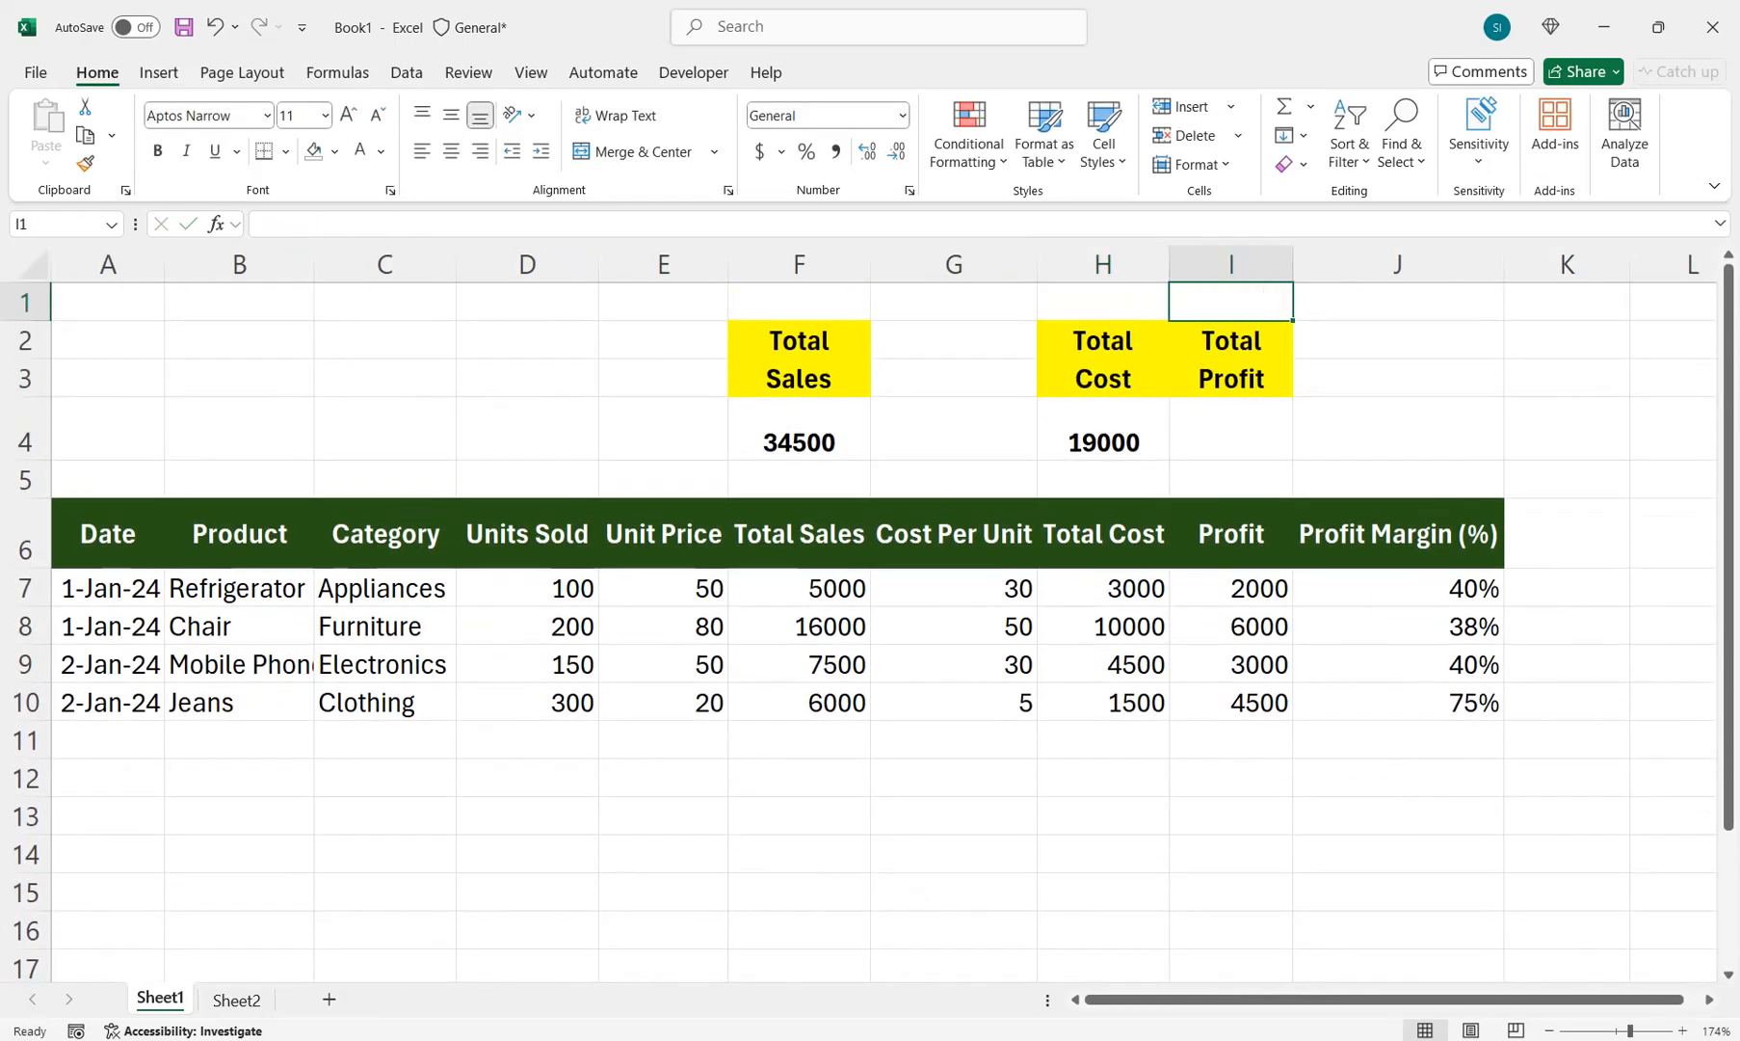
click(1103, 430)
key(F2)
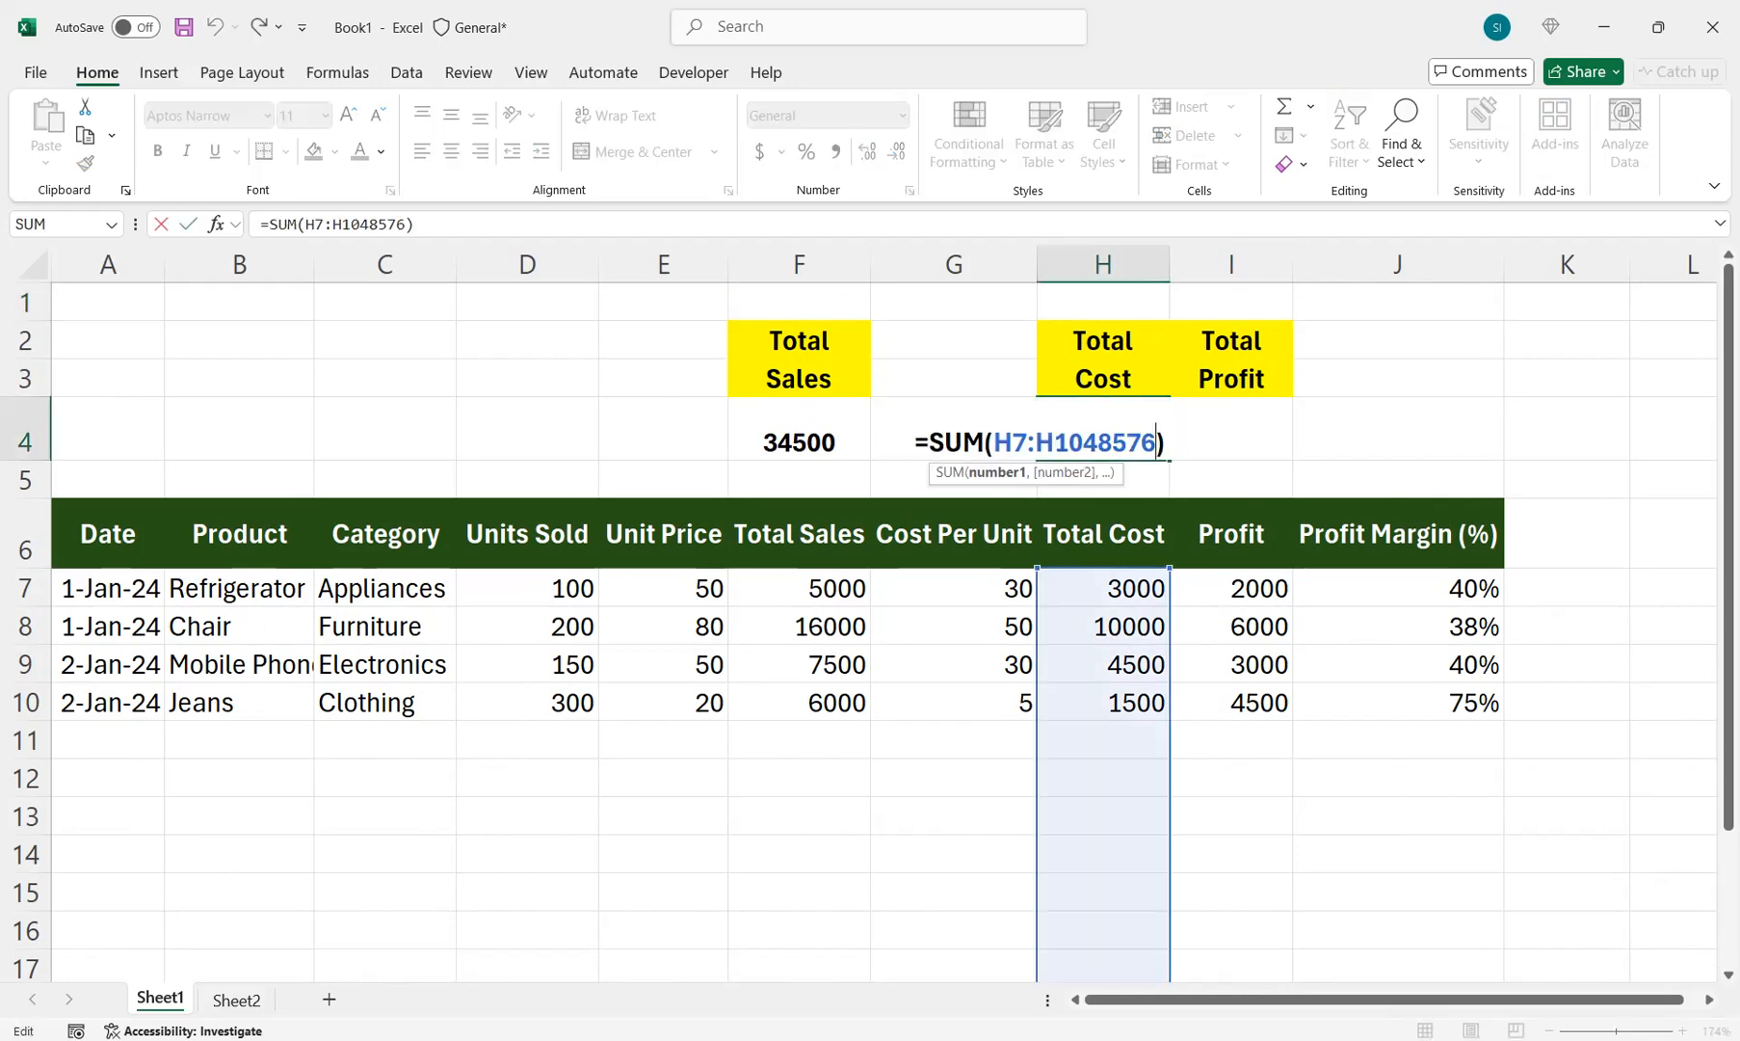
key(Return)
click(1230, 430)
click(1103, 430)
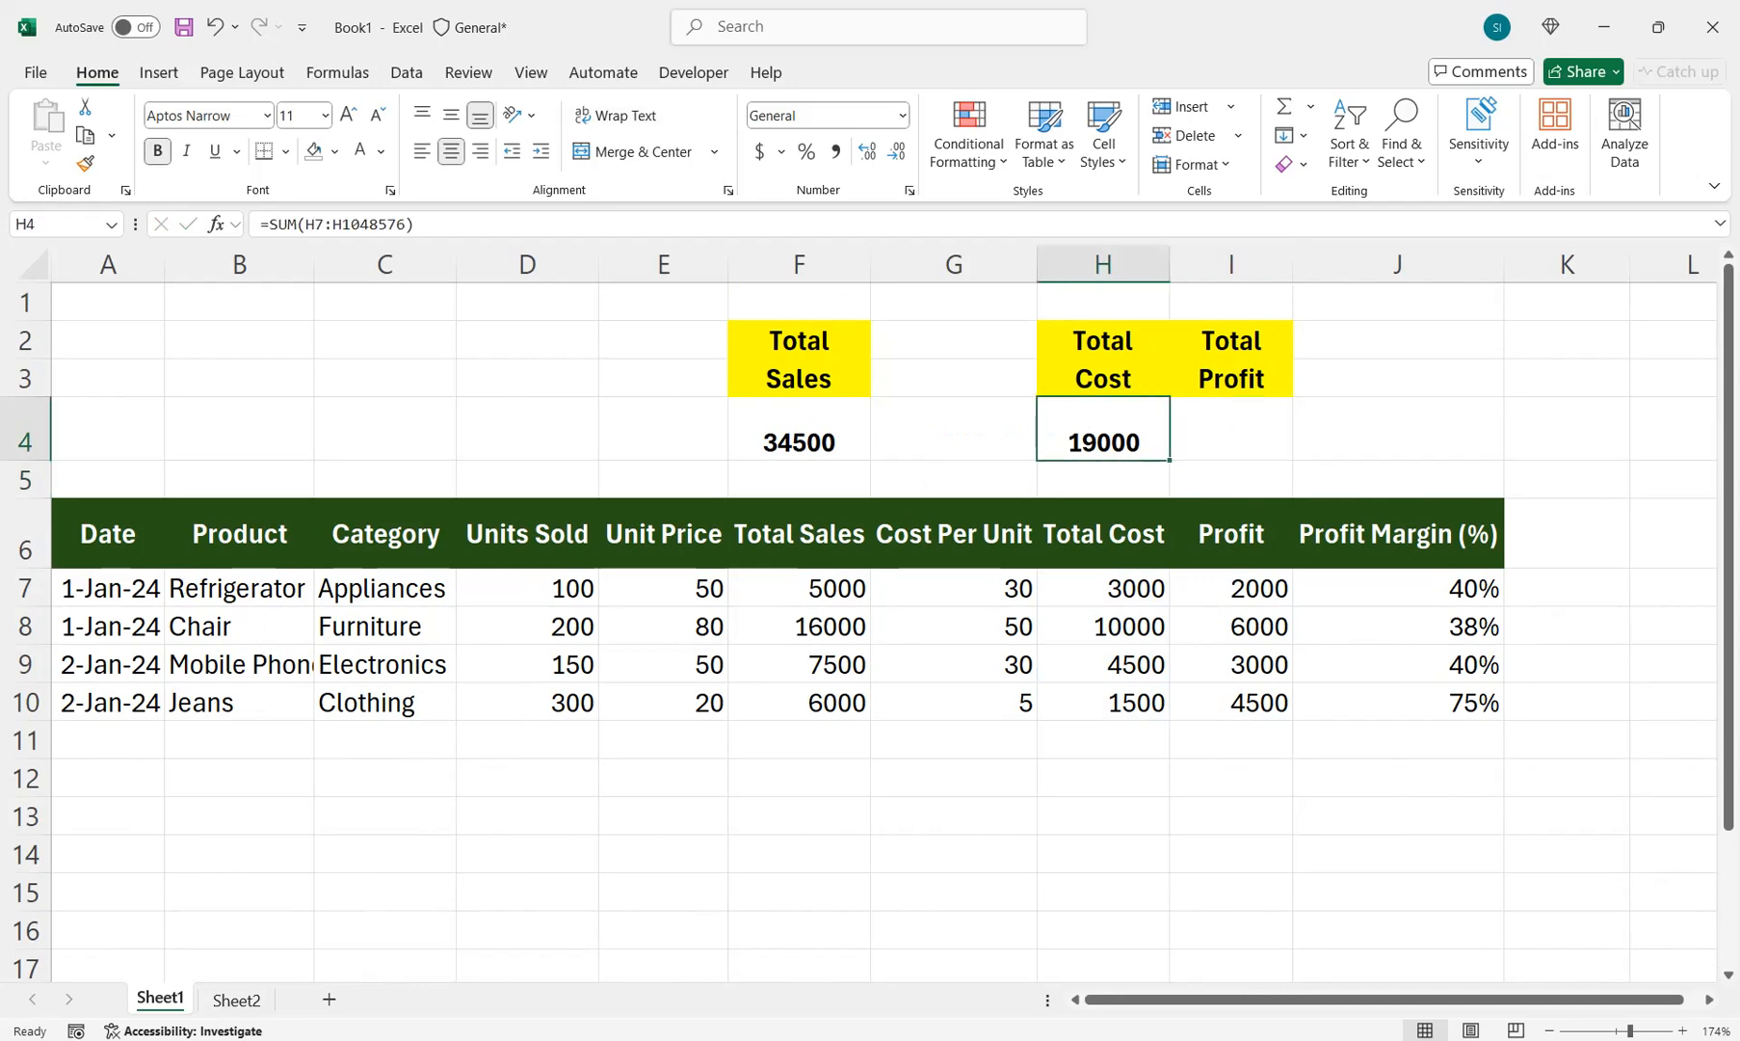
drag(1170, 460, 1289, 455)
double_click(1231, 441)
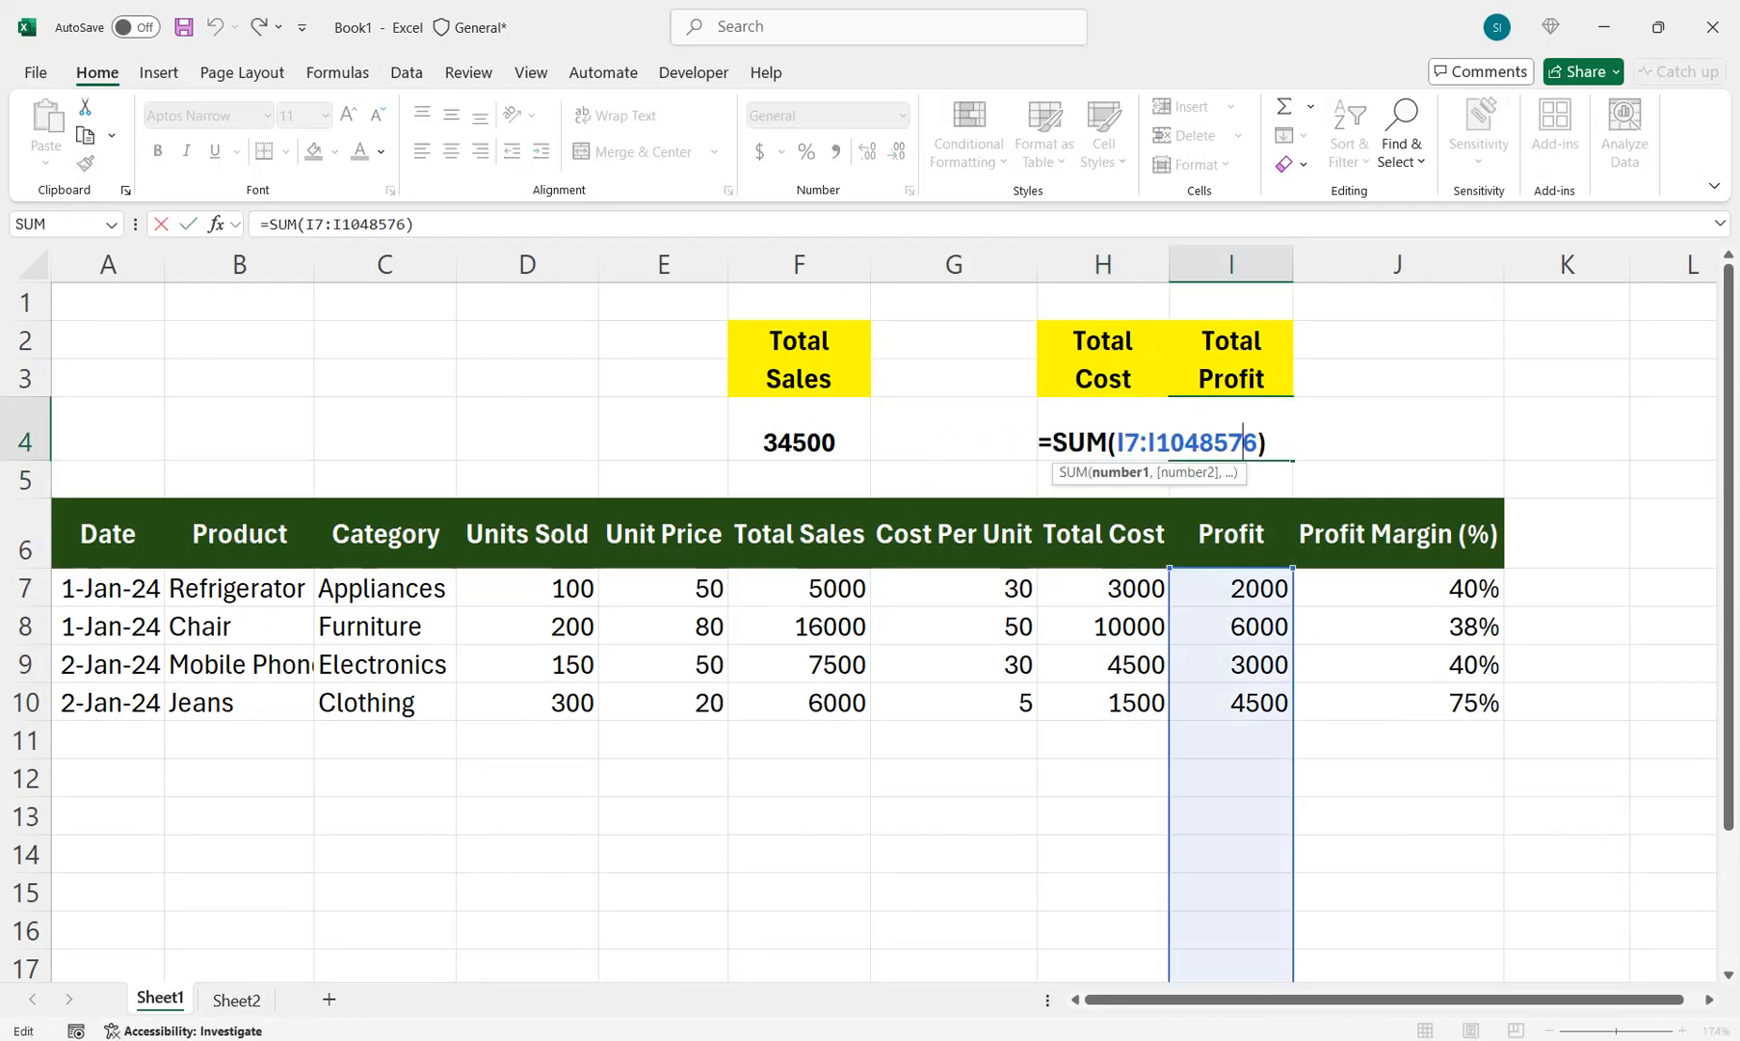
key(Return)
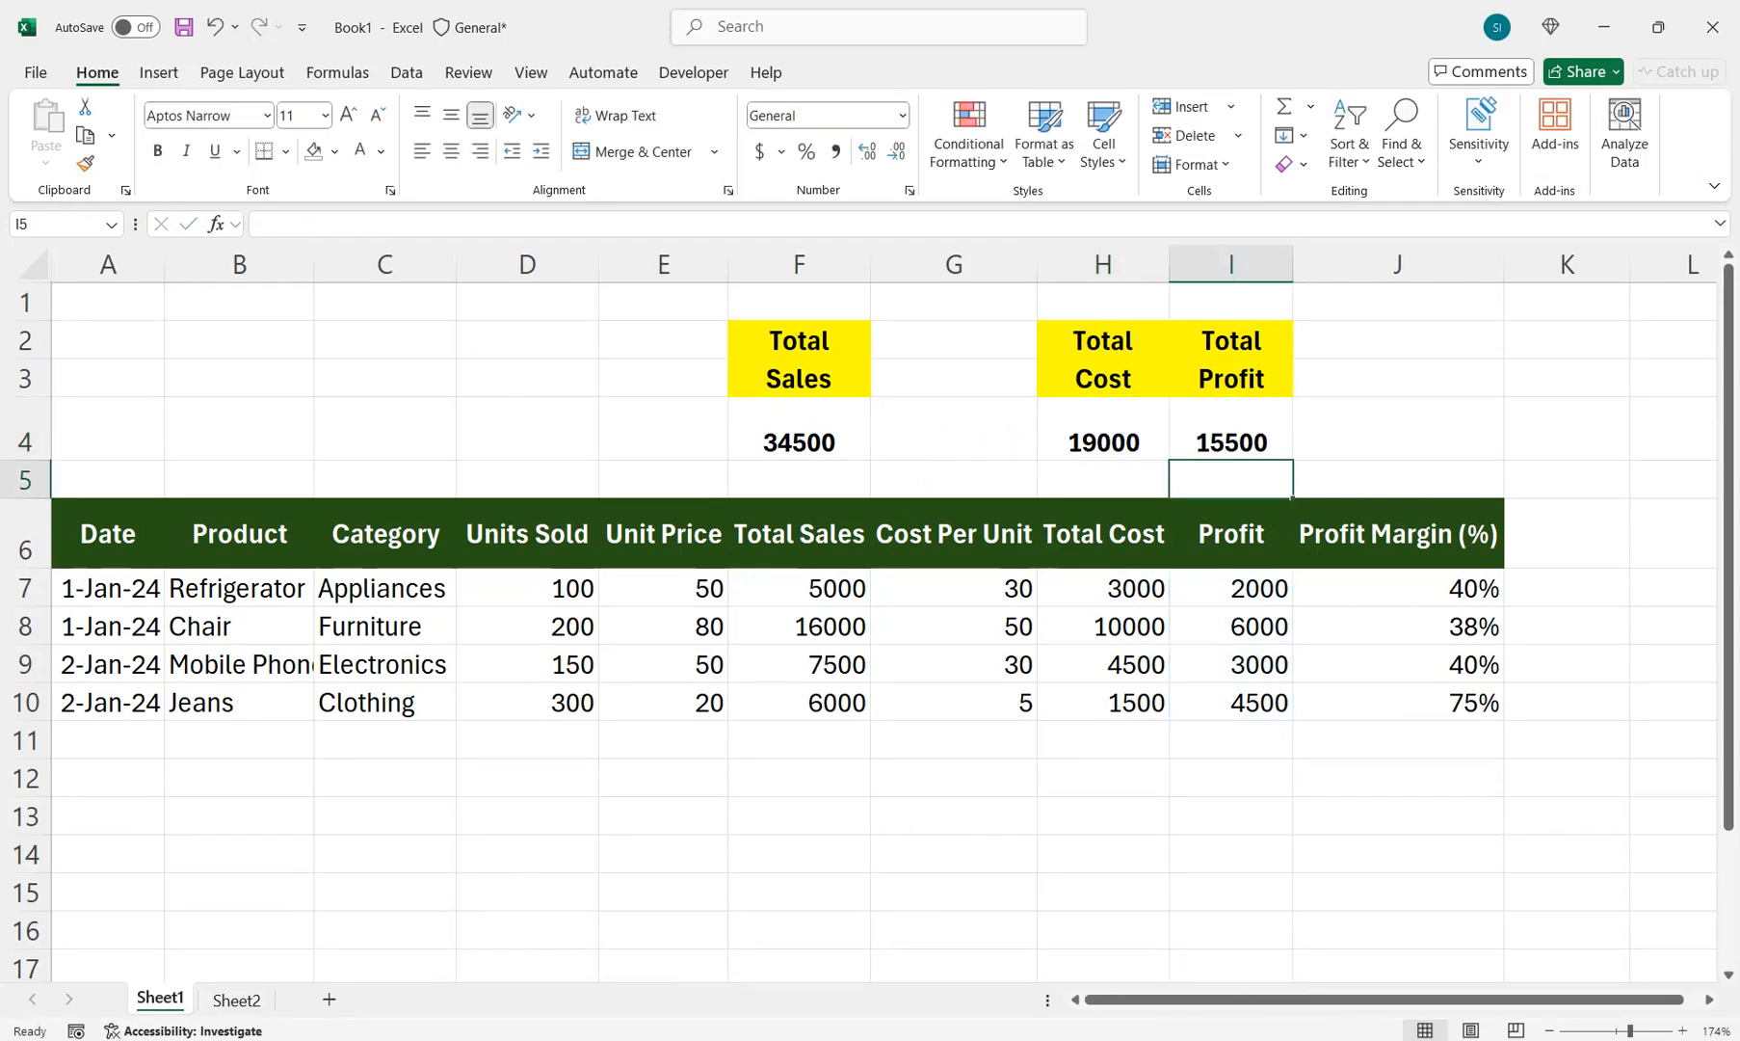
Step: Add a Greater Than 3000 conditional formatting rule with Green Fill with Dark Green Text to Profit cells I7:I13
click(798, 430)
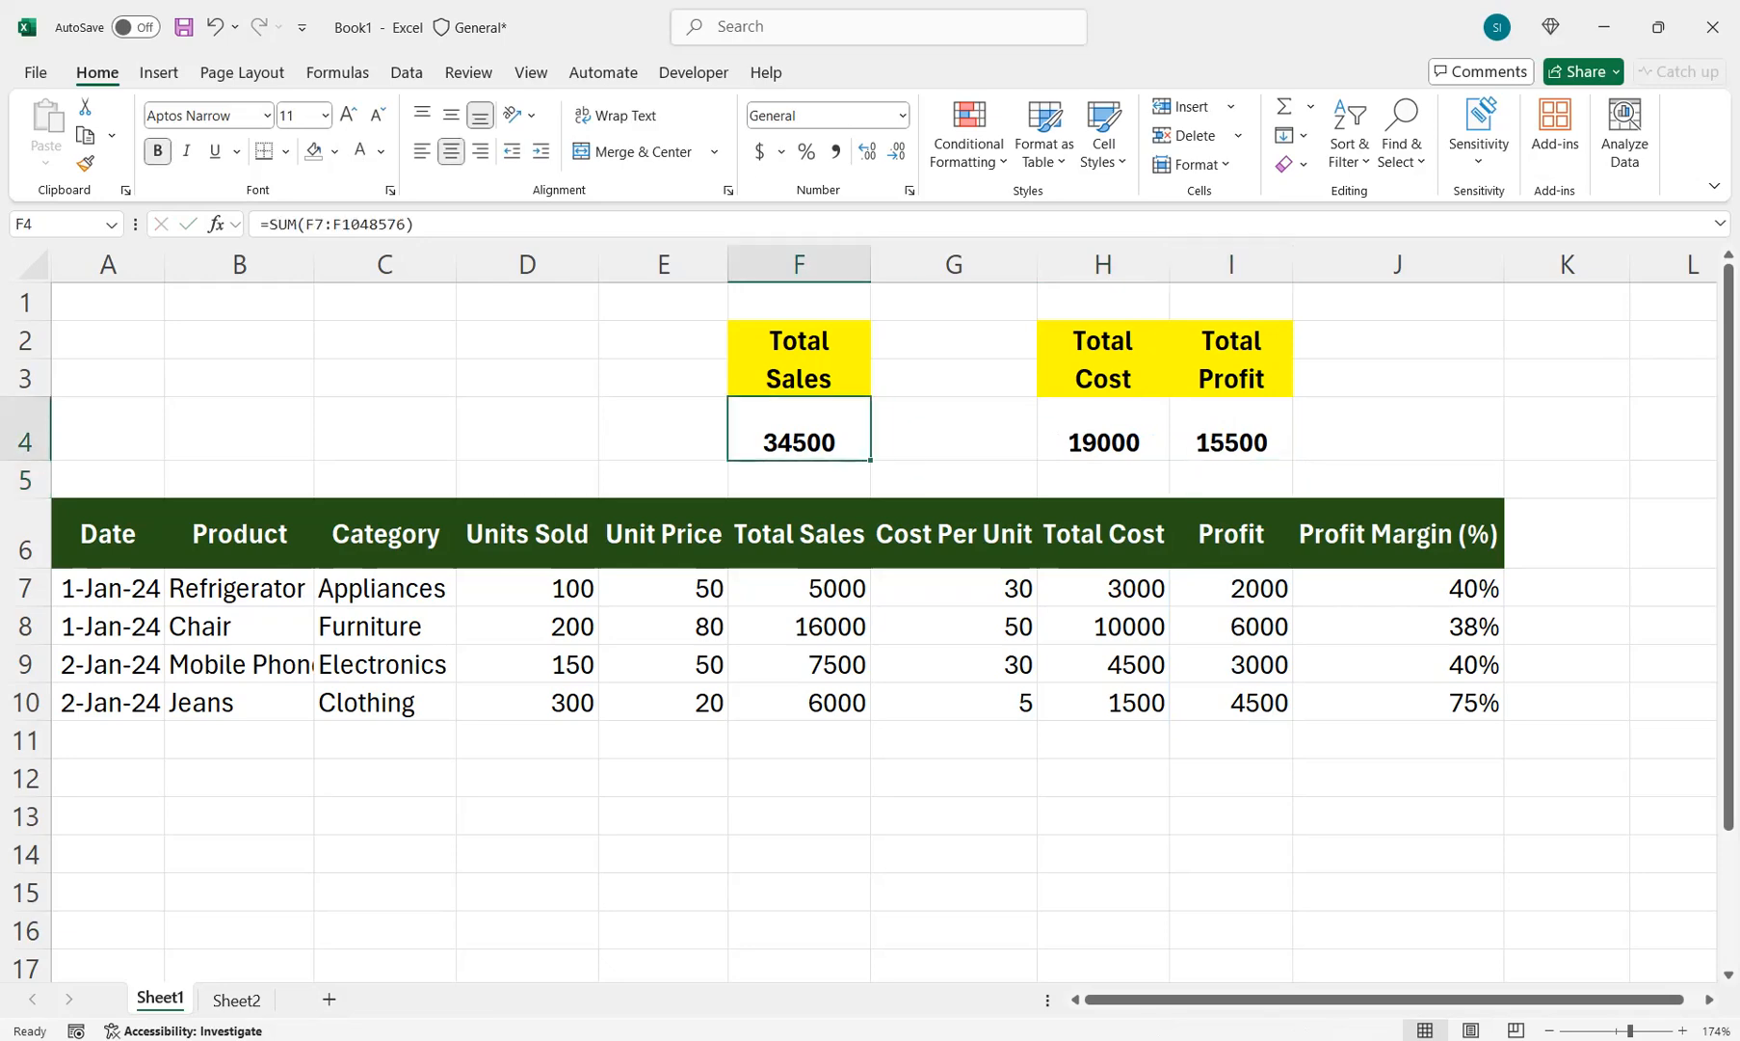
drag(1232, 587, 1231, 815)
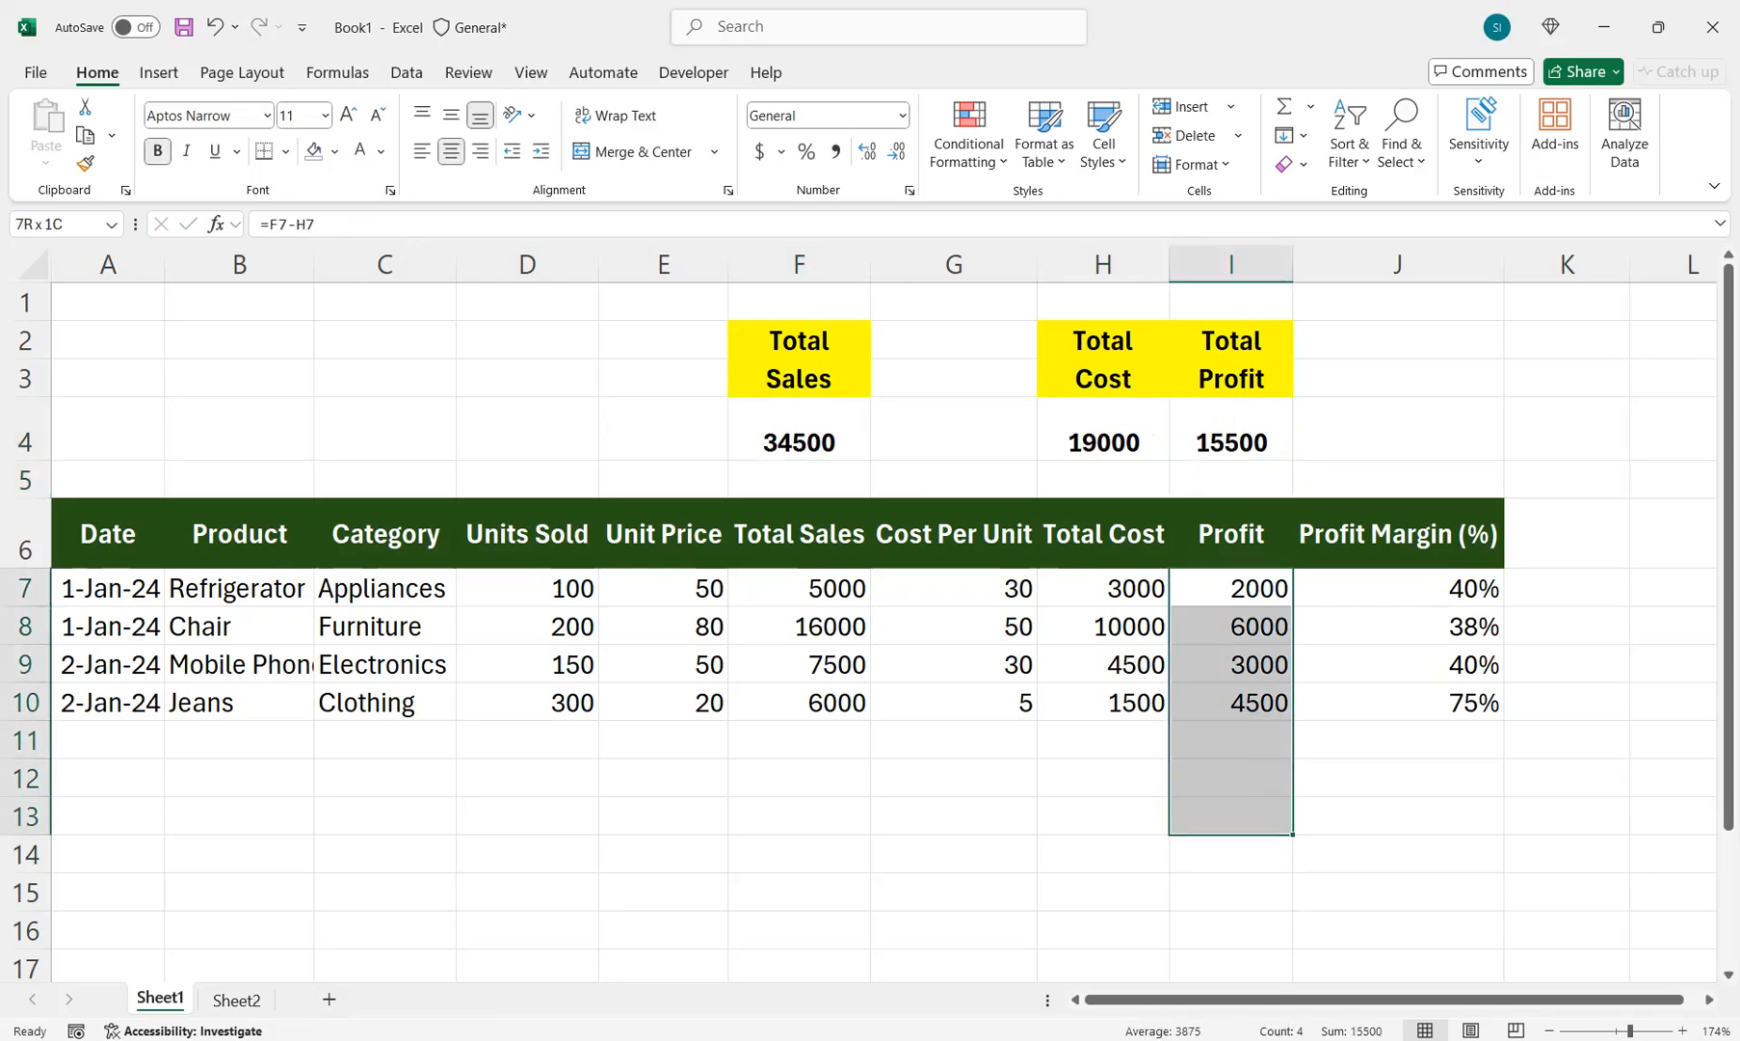
click(968, 145)
mouse_move(1046, 206)
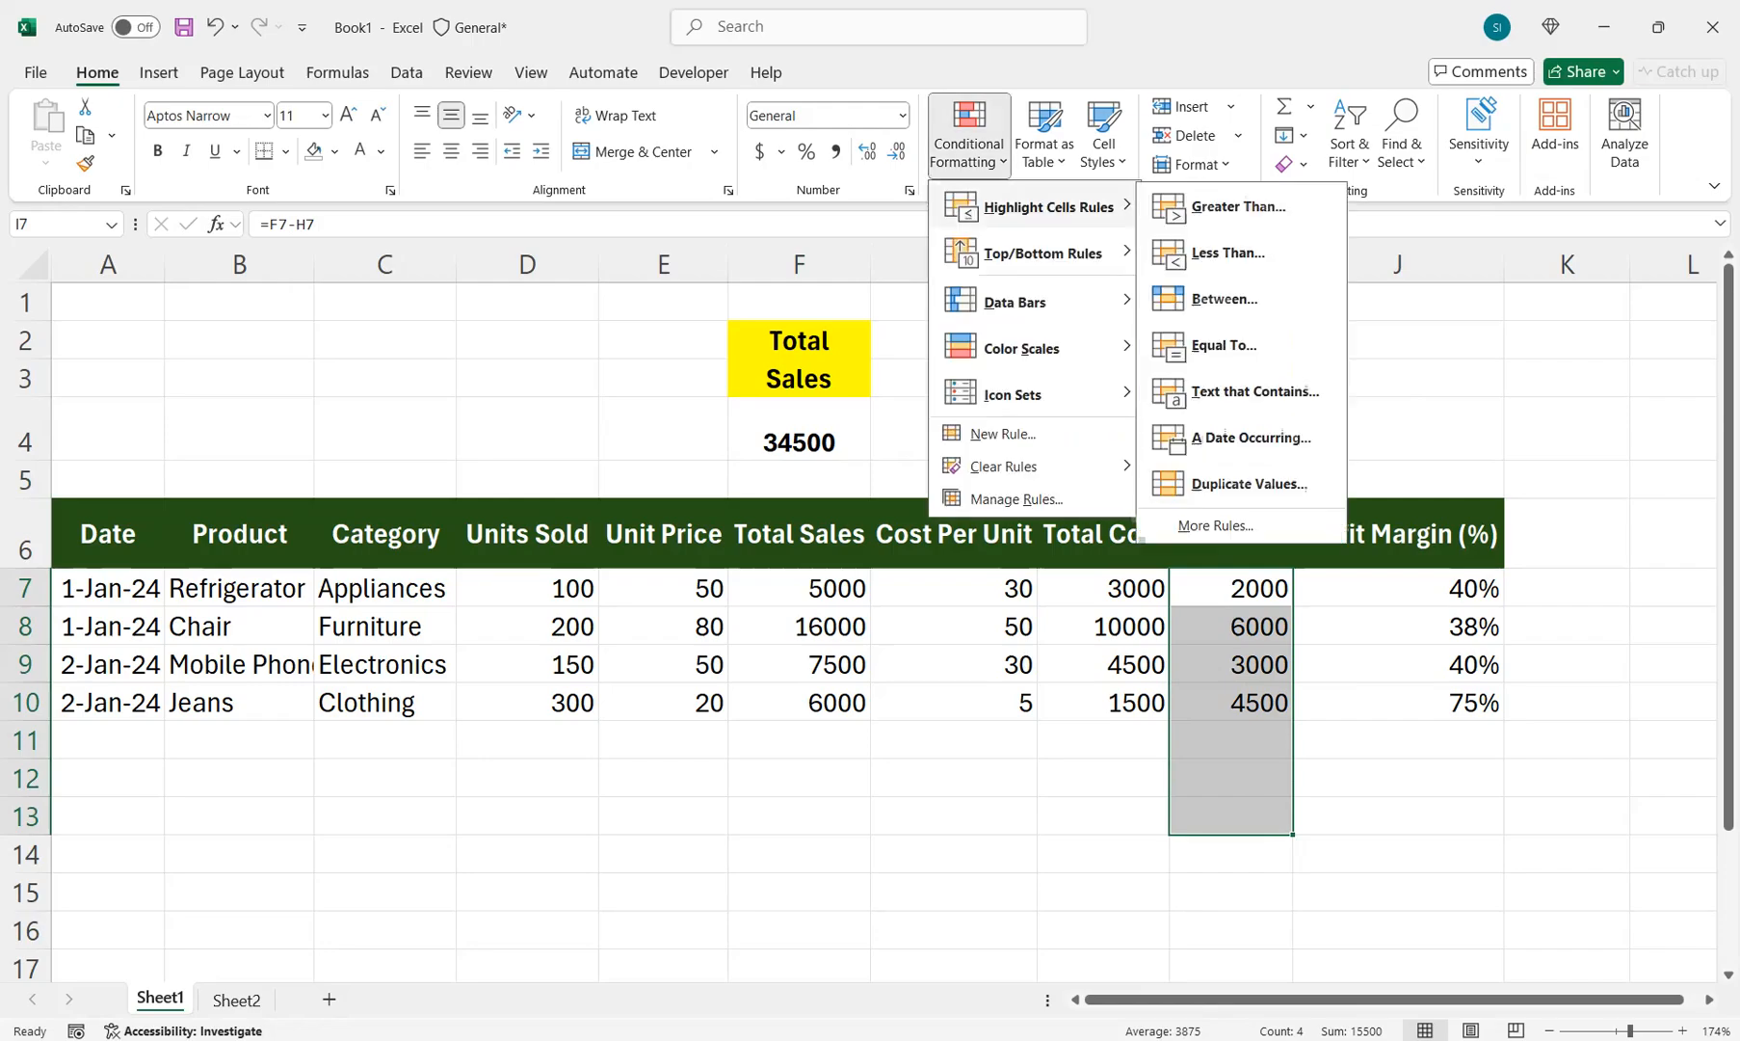
click(1238, 206)
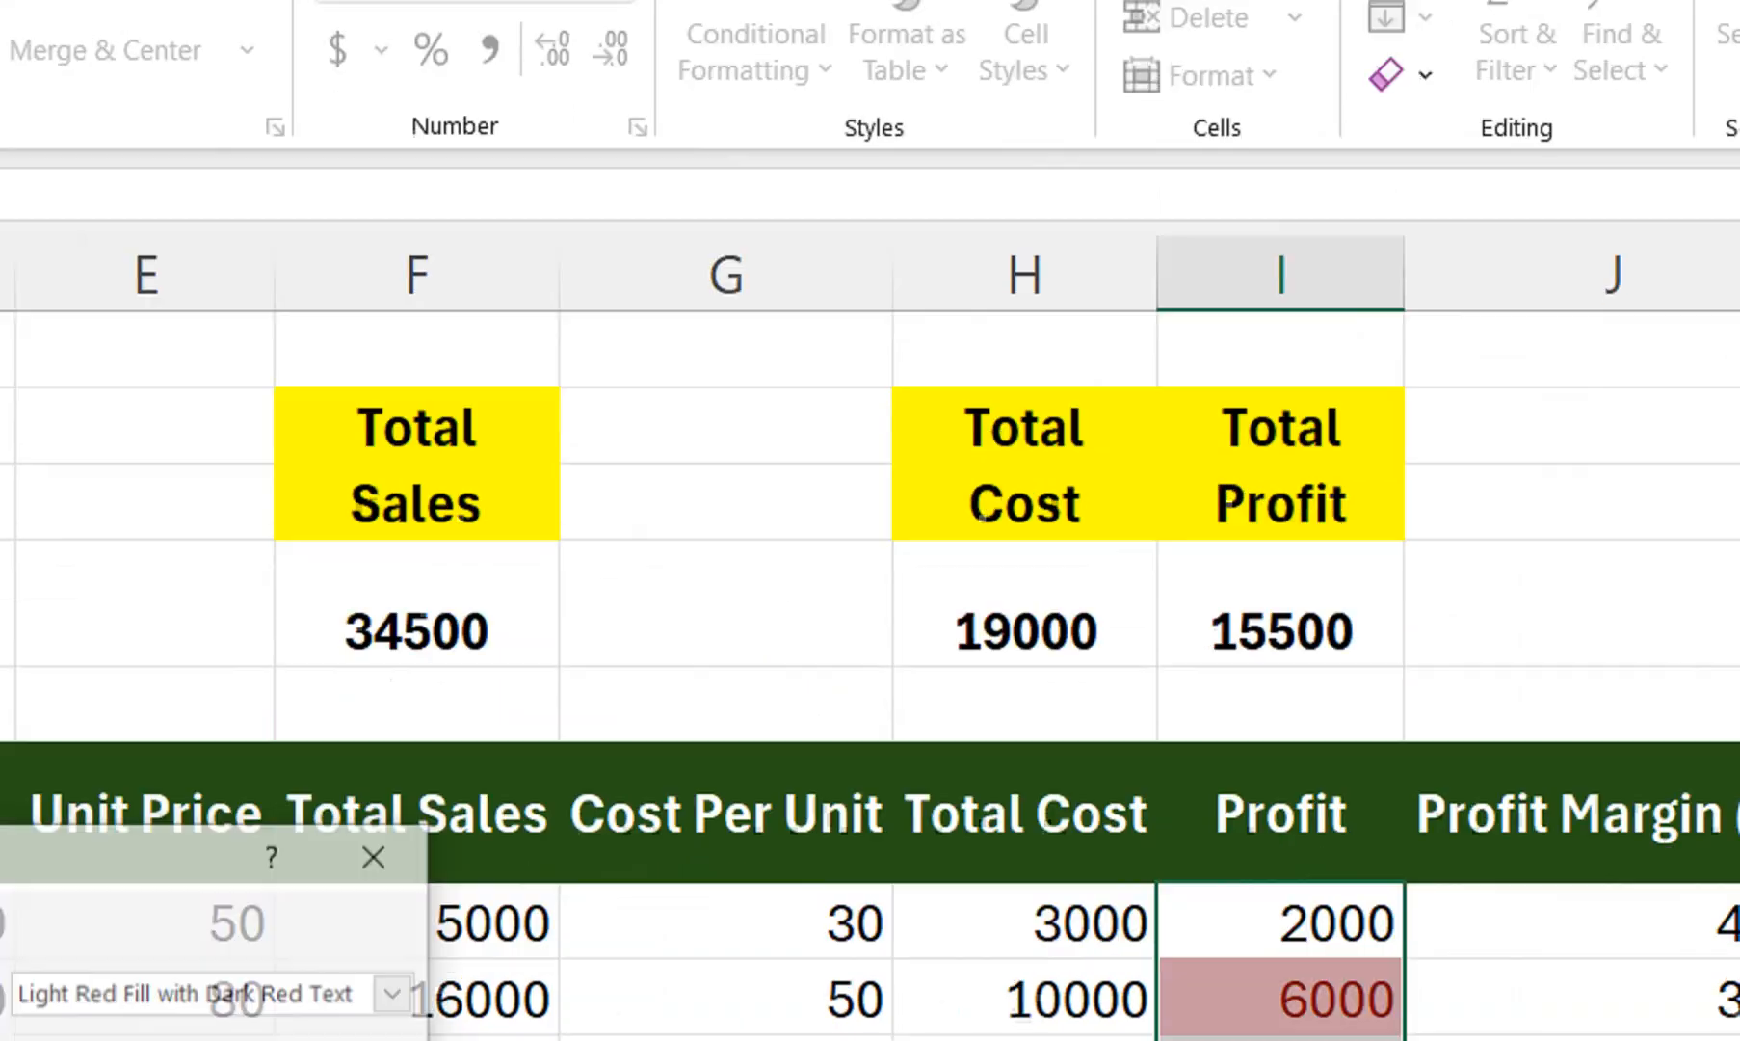
drag(115, 857, 864, 891)
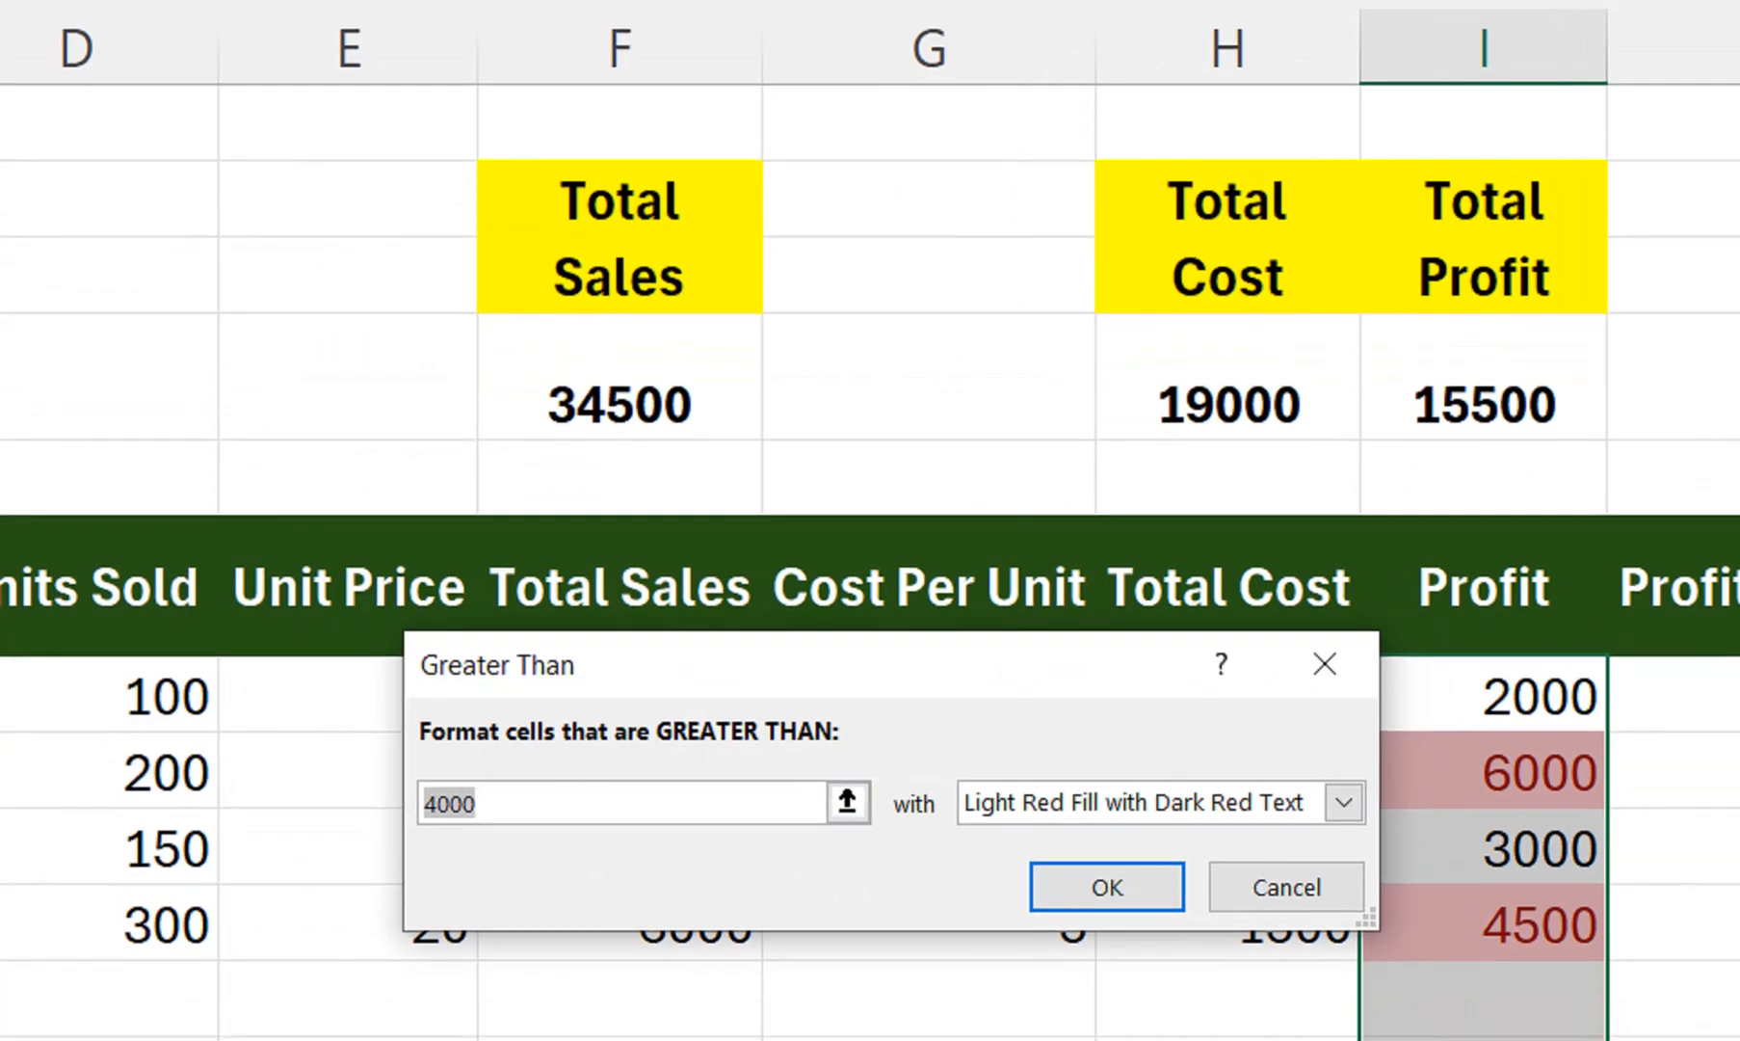
text(3000)
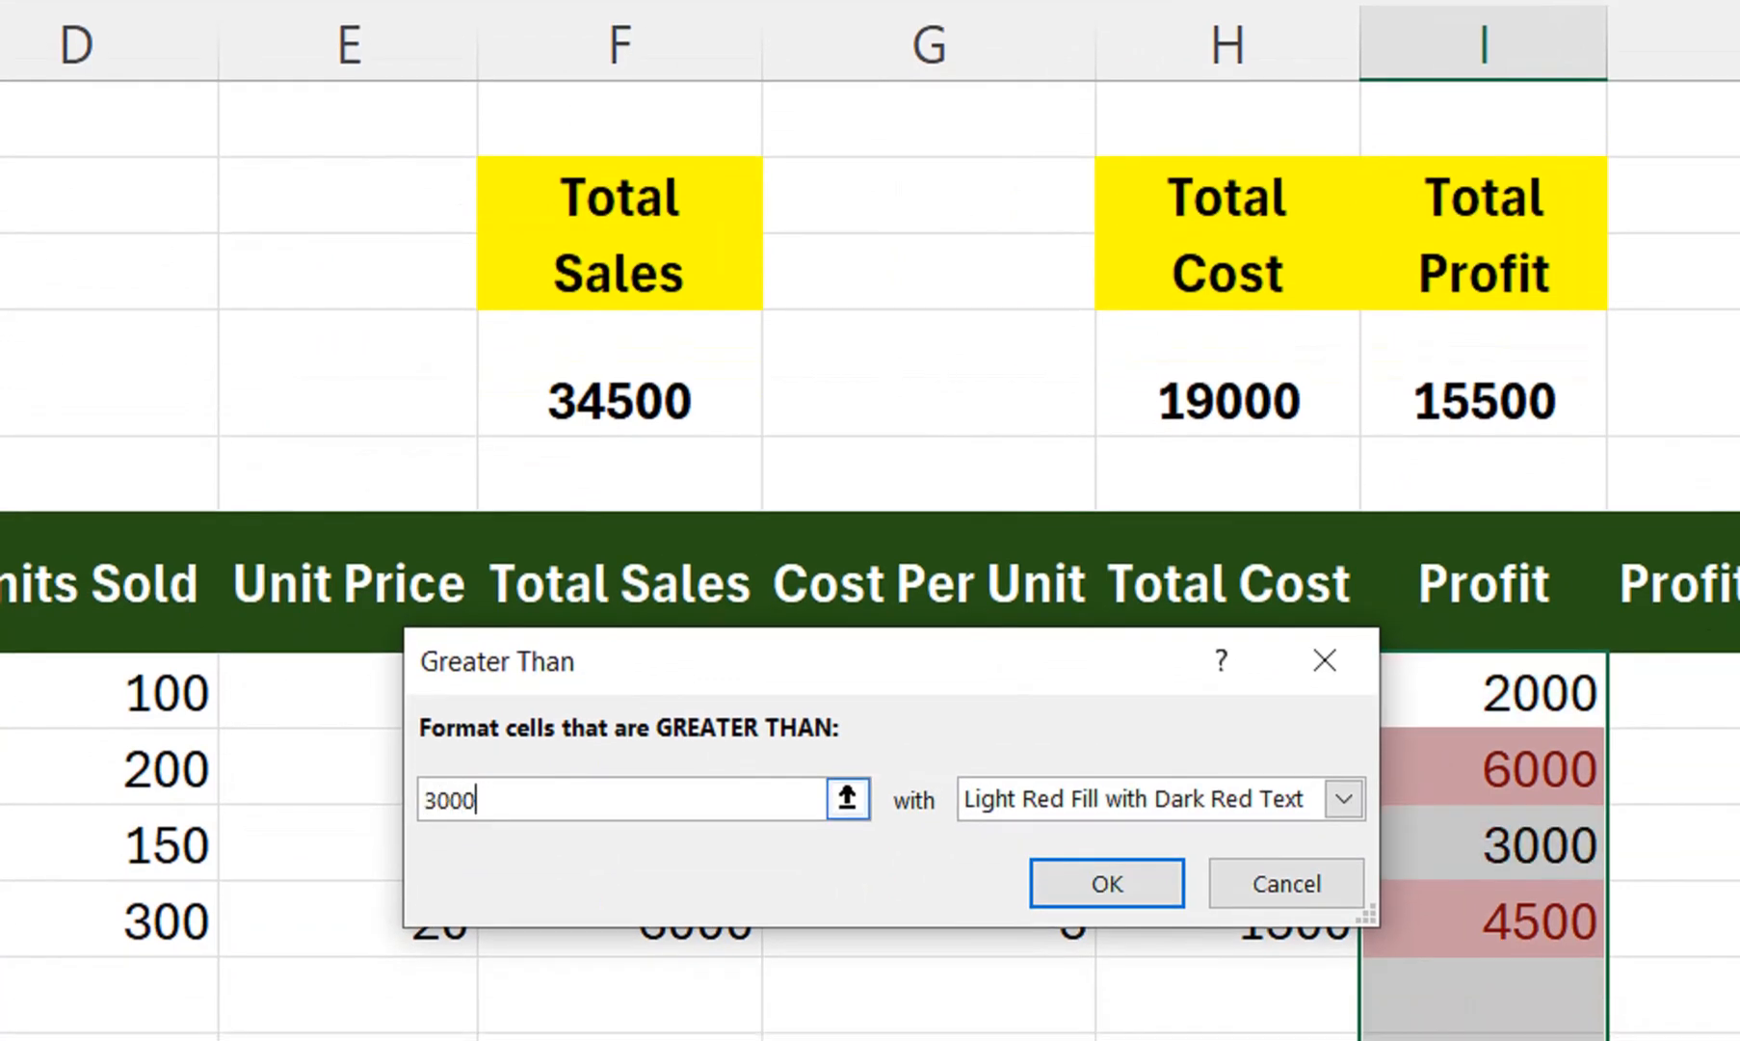
click(1344, 799)
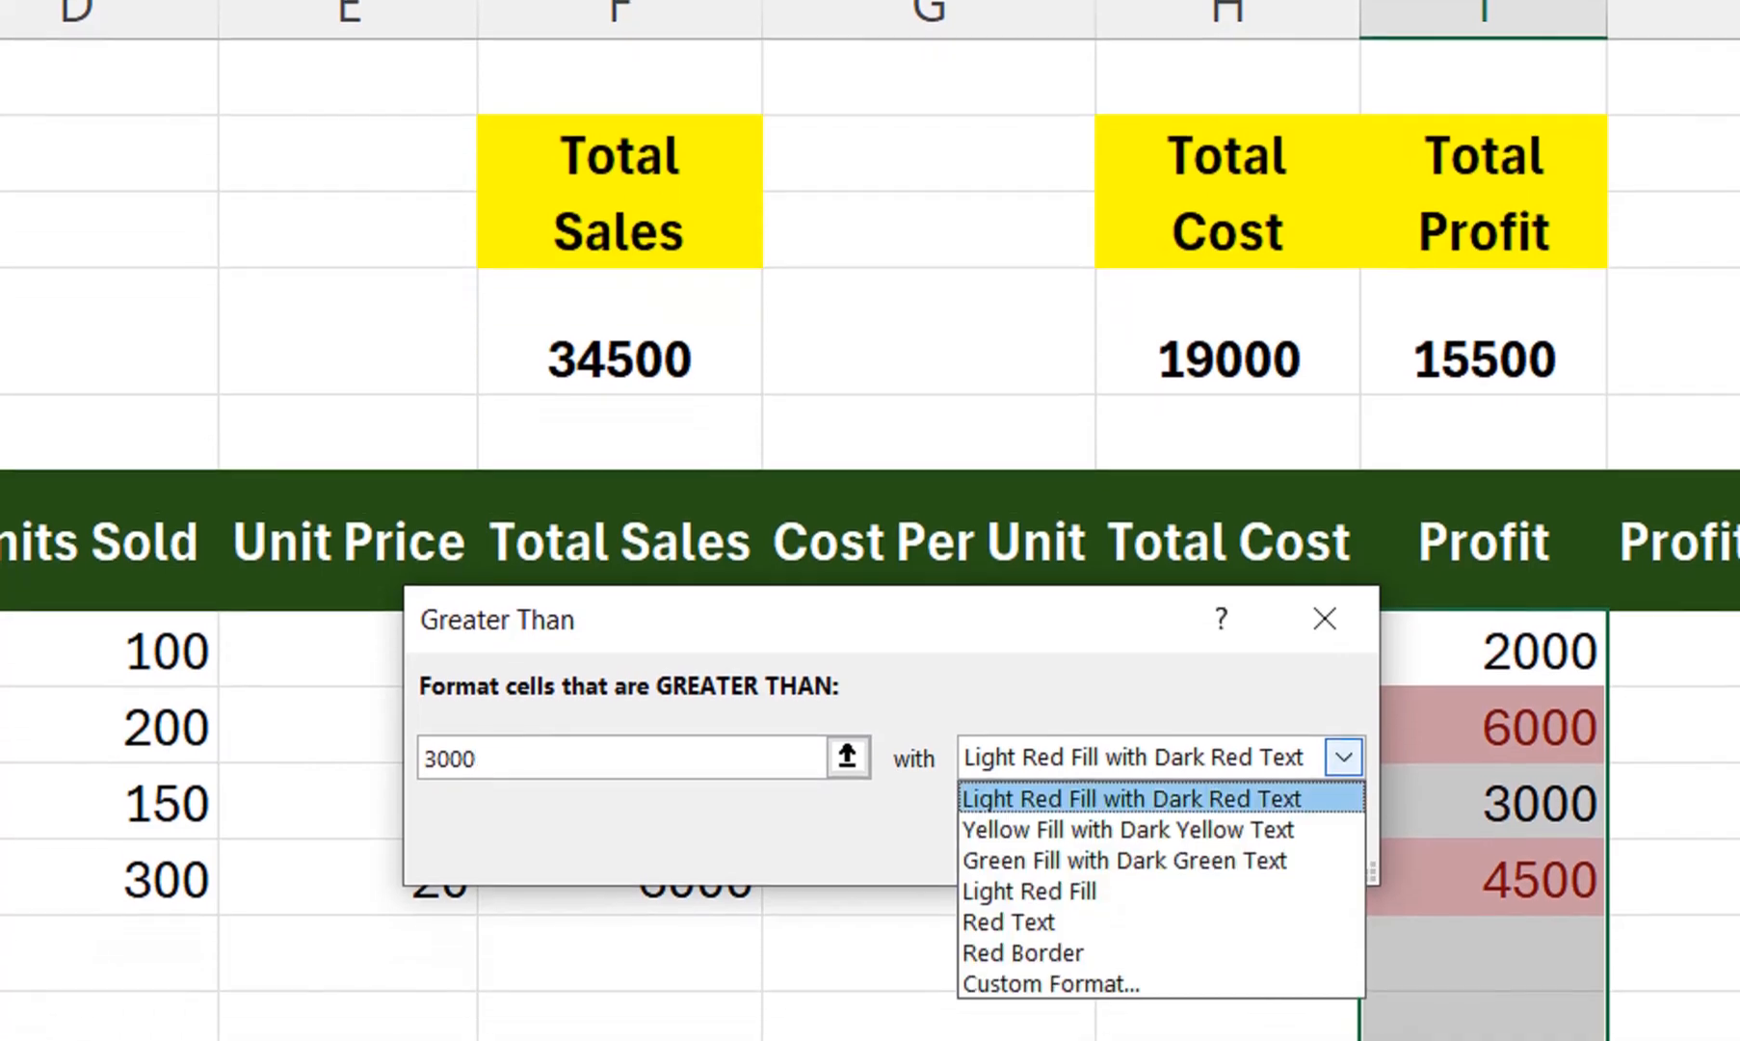
click(1123, 859)
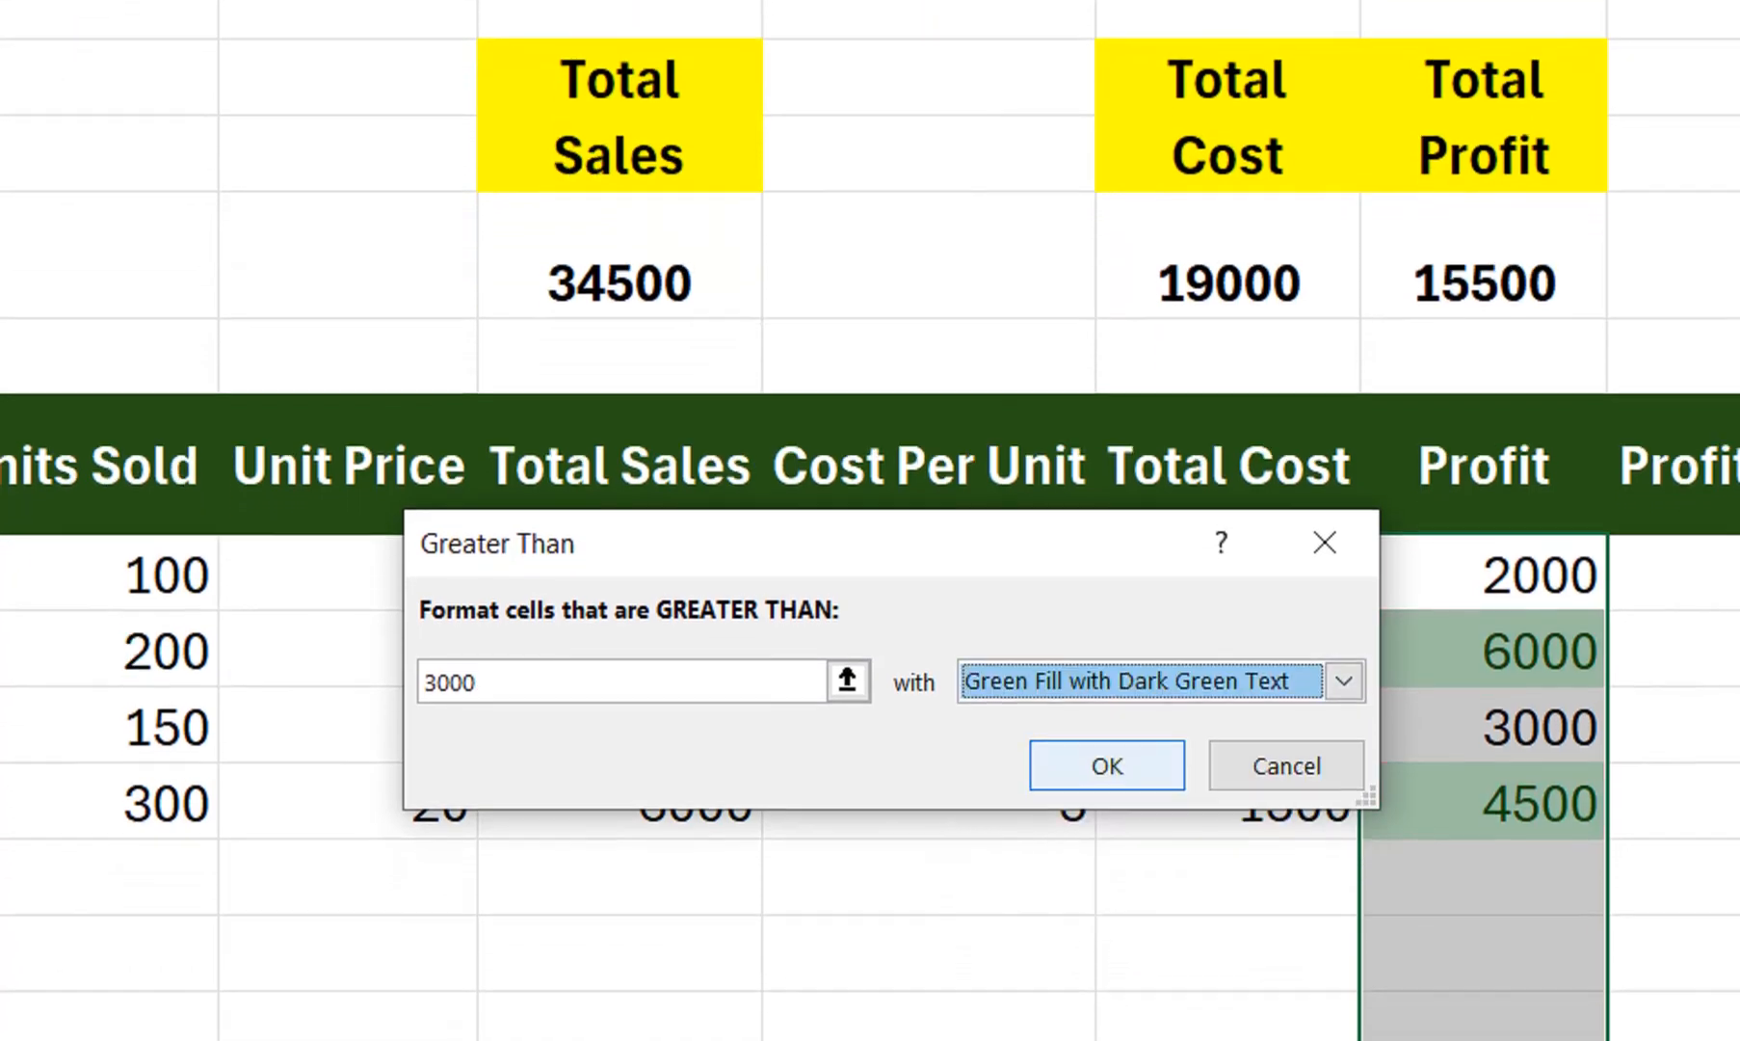
key(Return)
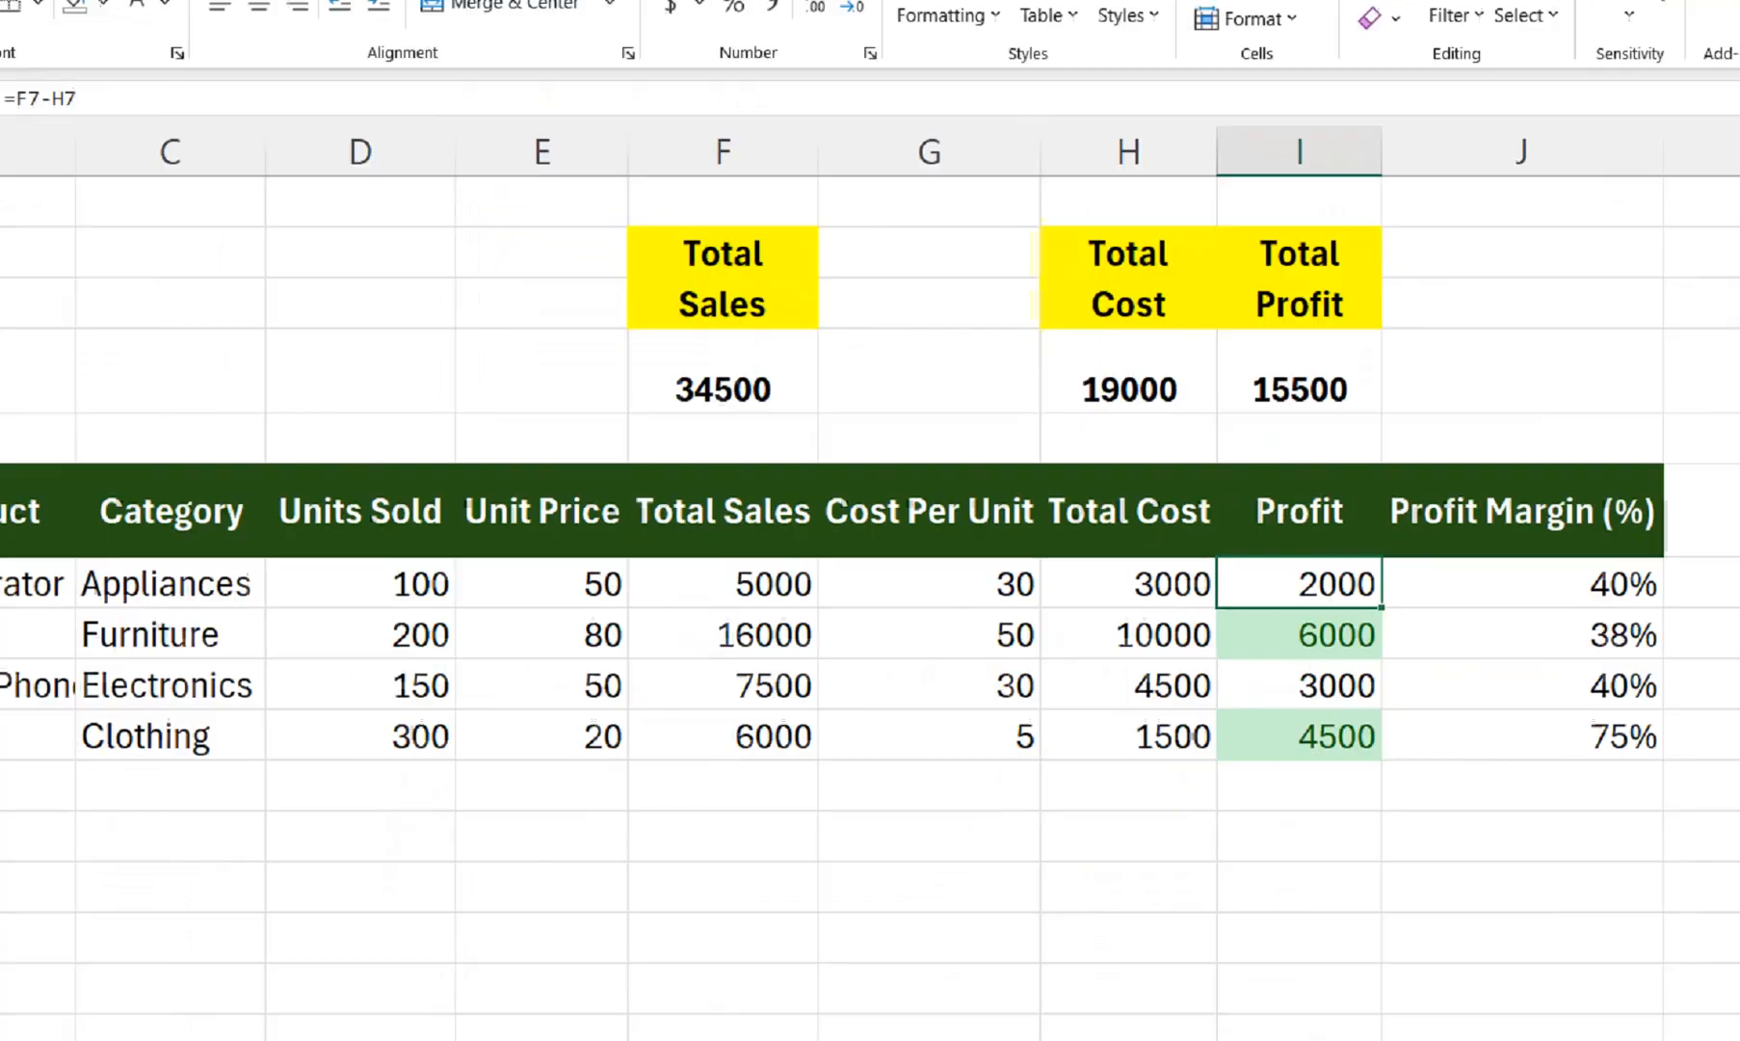
Step: Give the totals in F4, H4 and I4 a grey bordered cell style with white text, middle alignment and a larger font
click(723, 378)
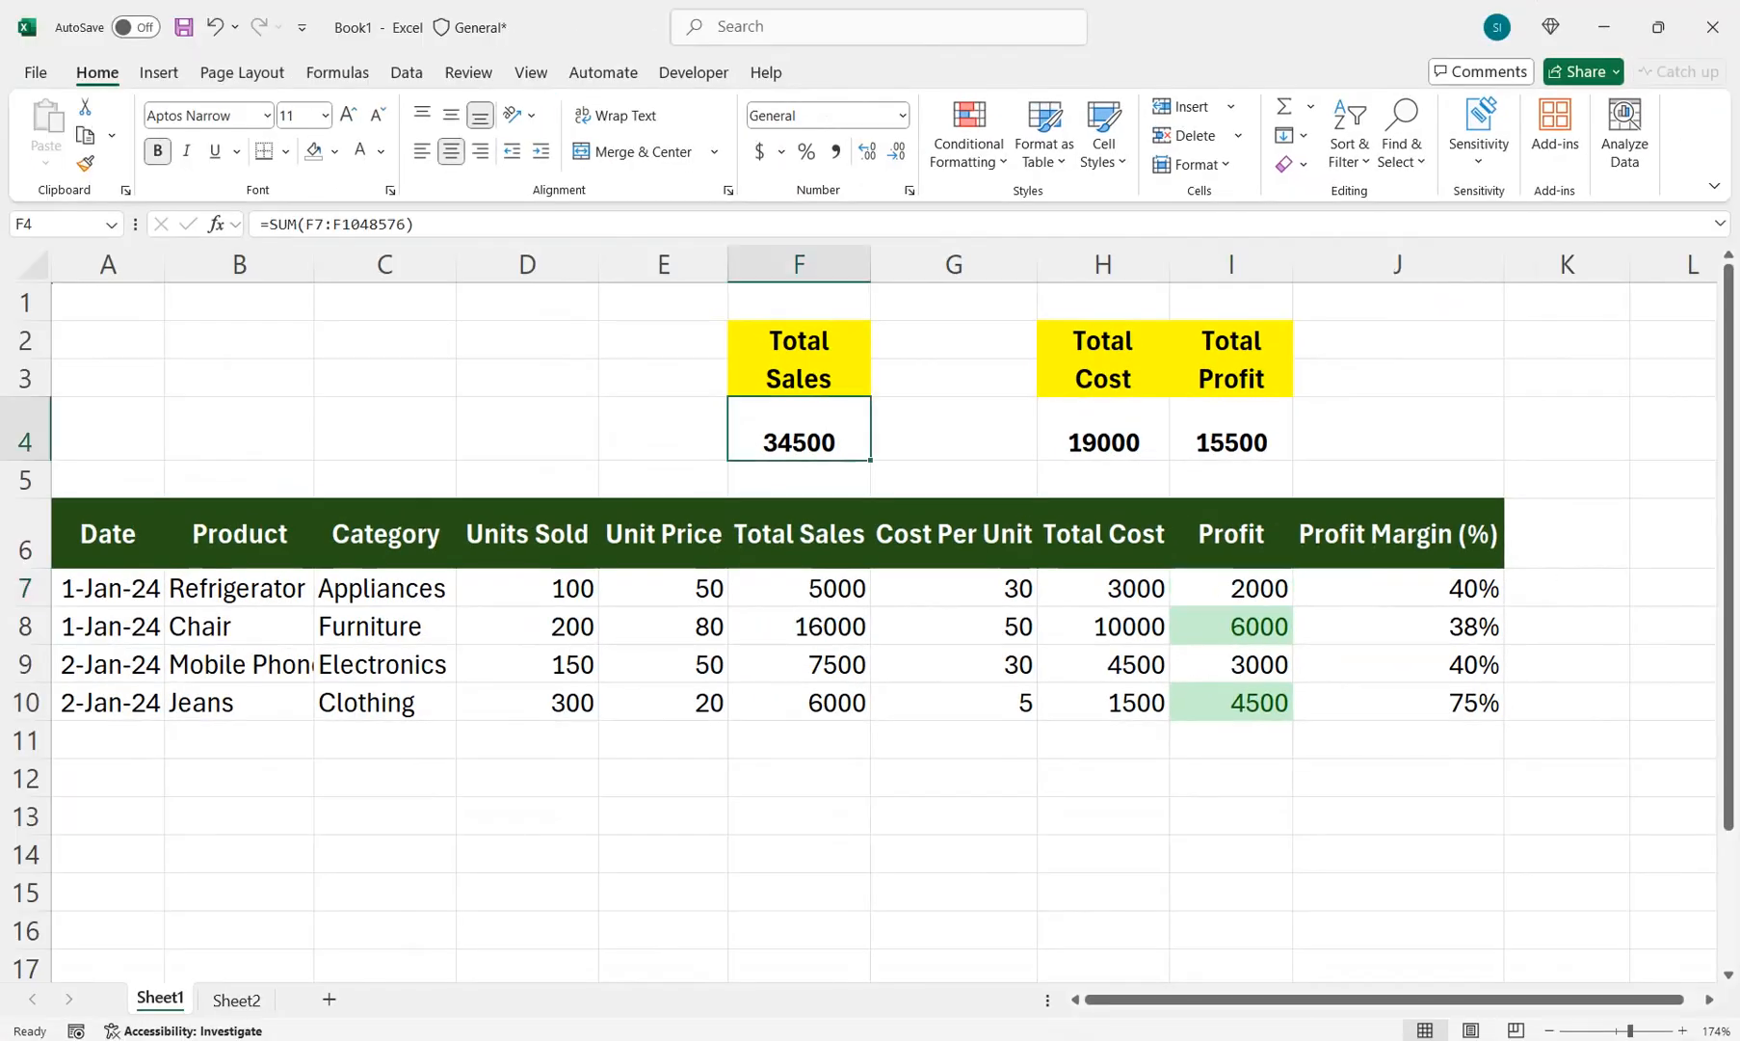
ctrl+click(1103, 429)
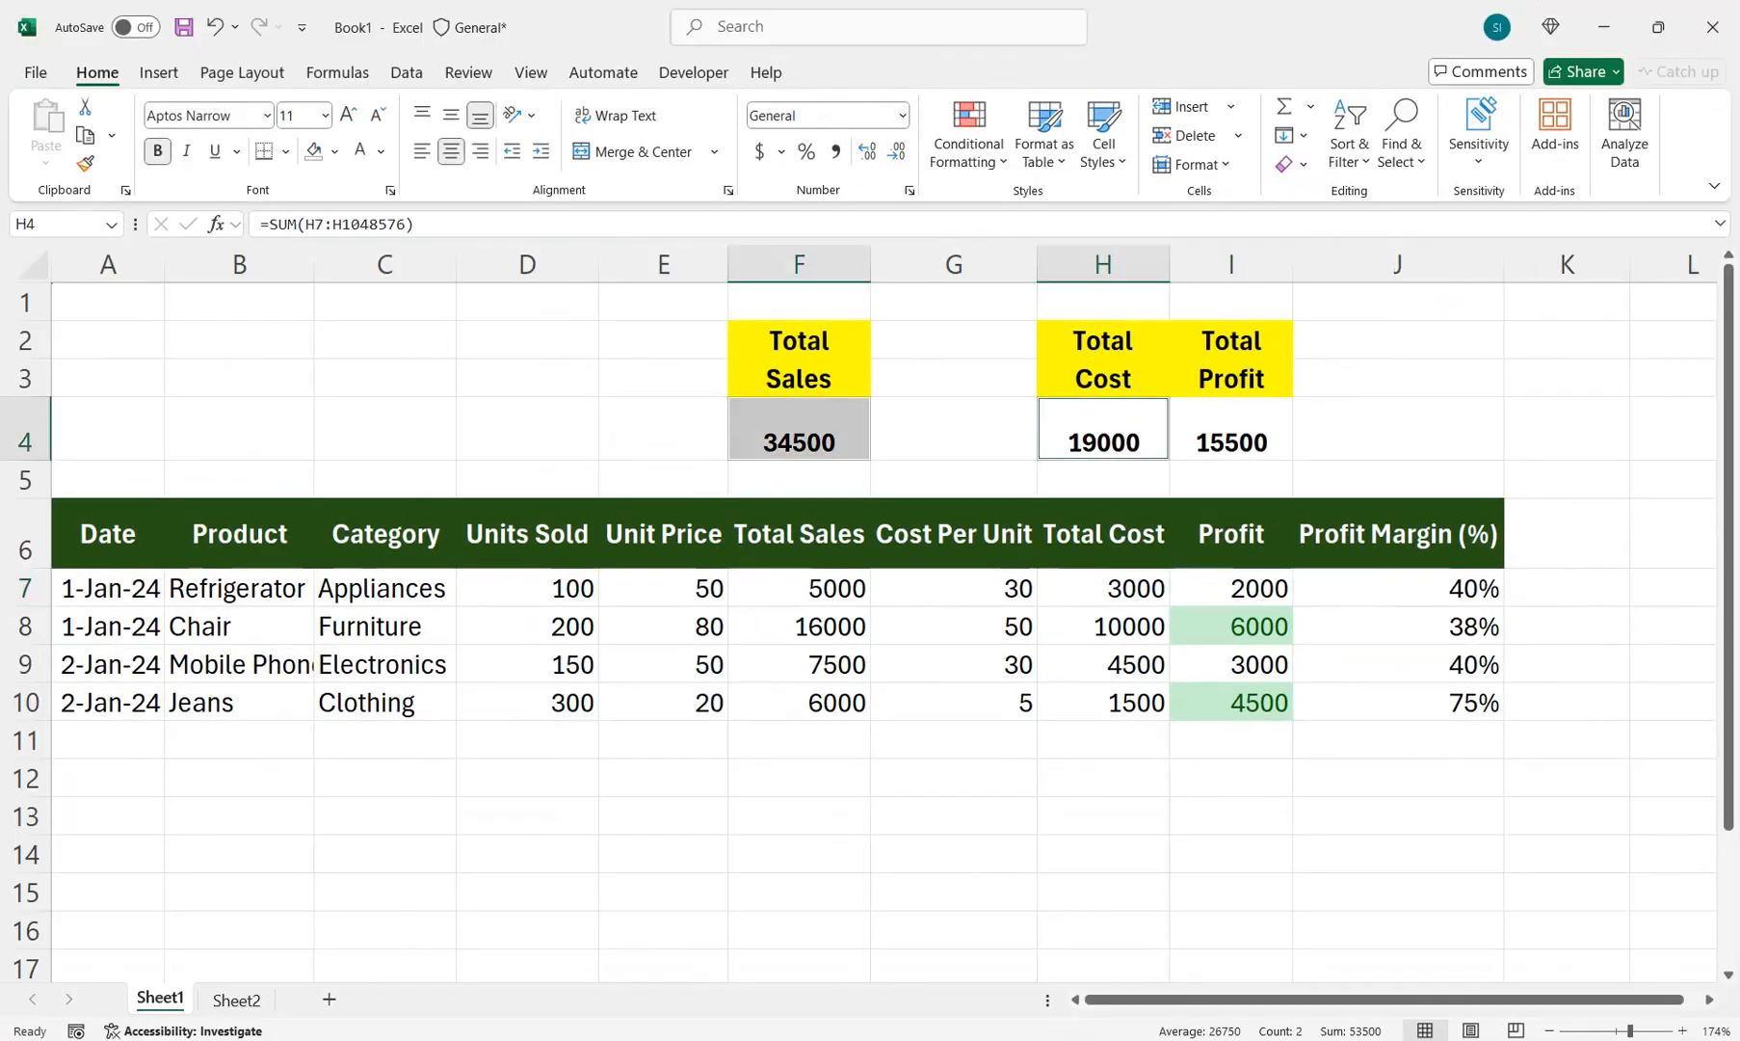
ctrl+click(1231, 430)
click(968, 133)
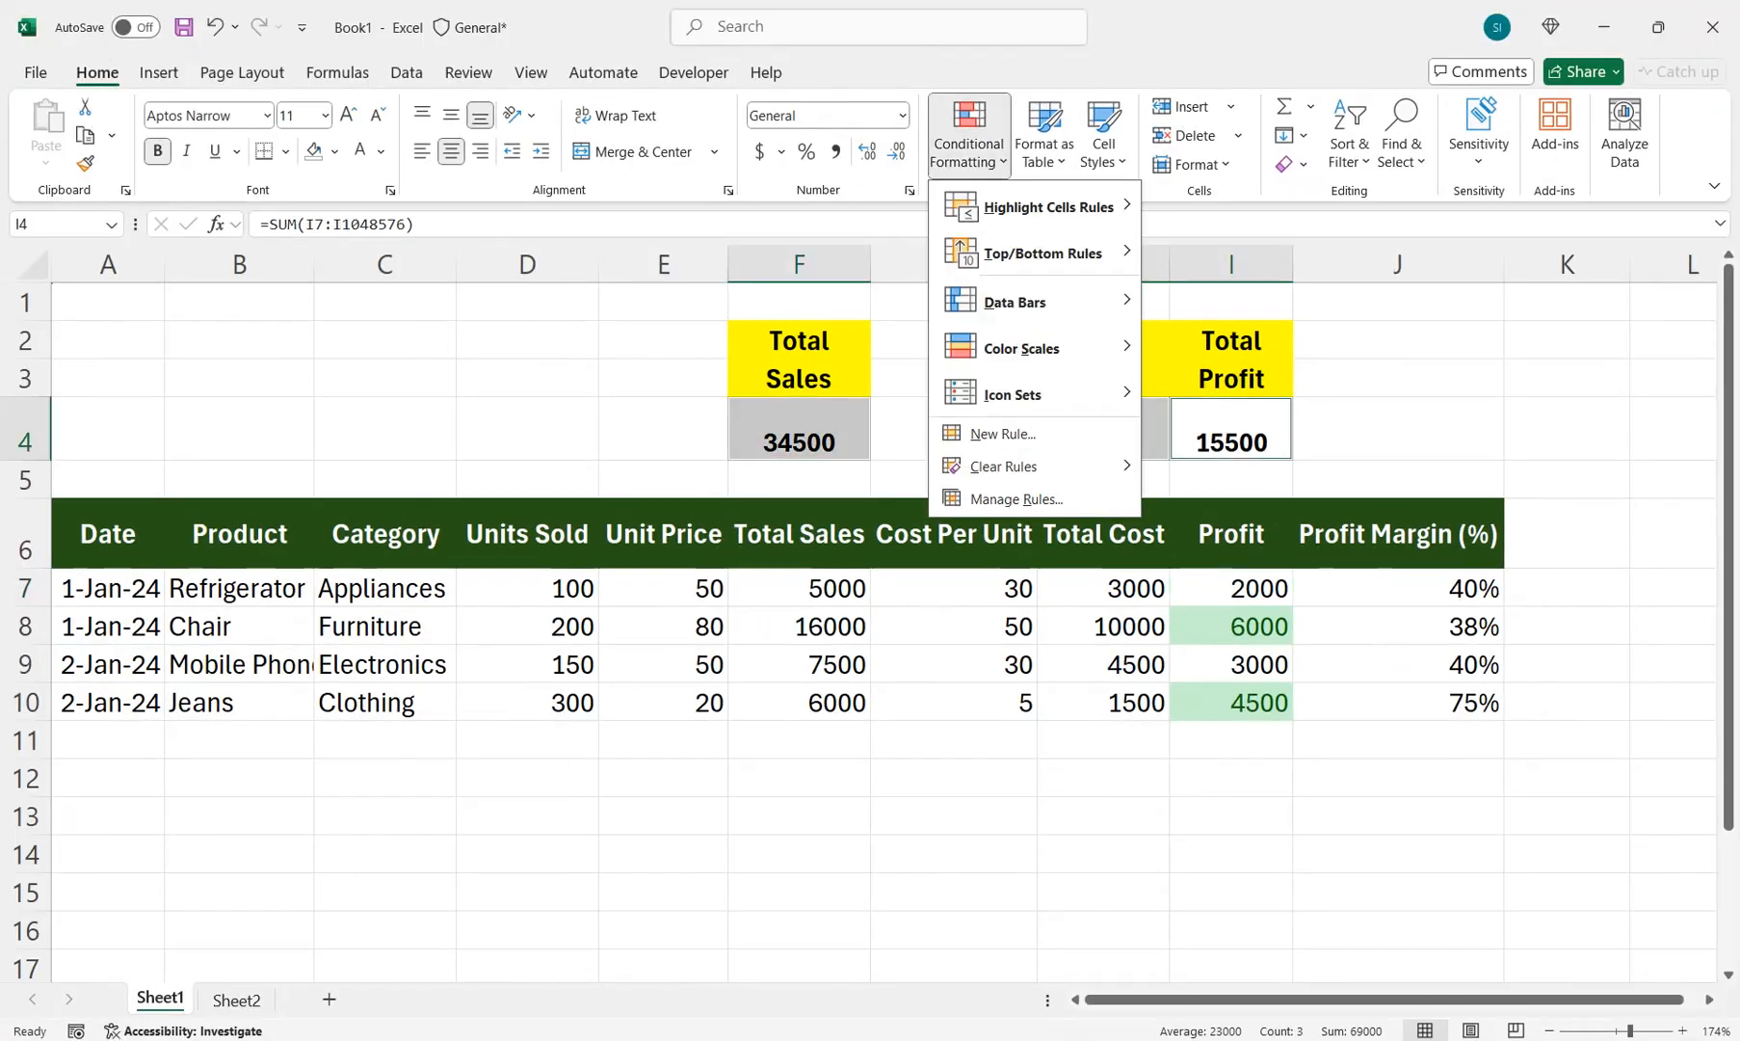
click(1103, 133)
click(1172, 300)
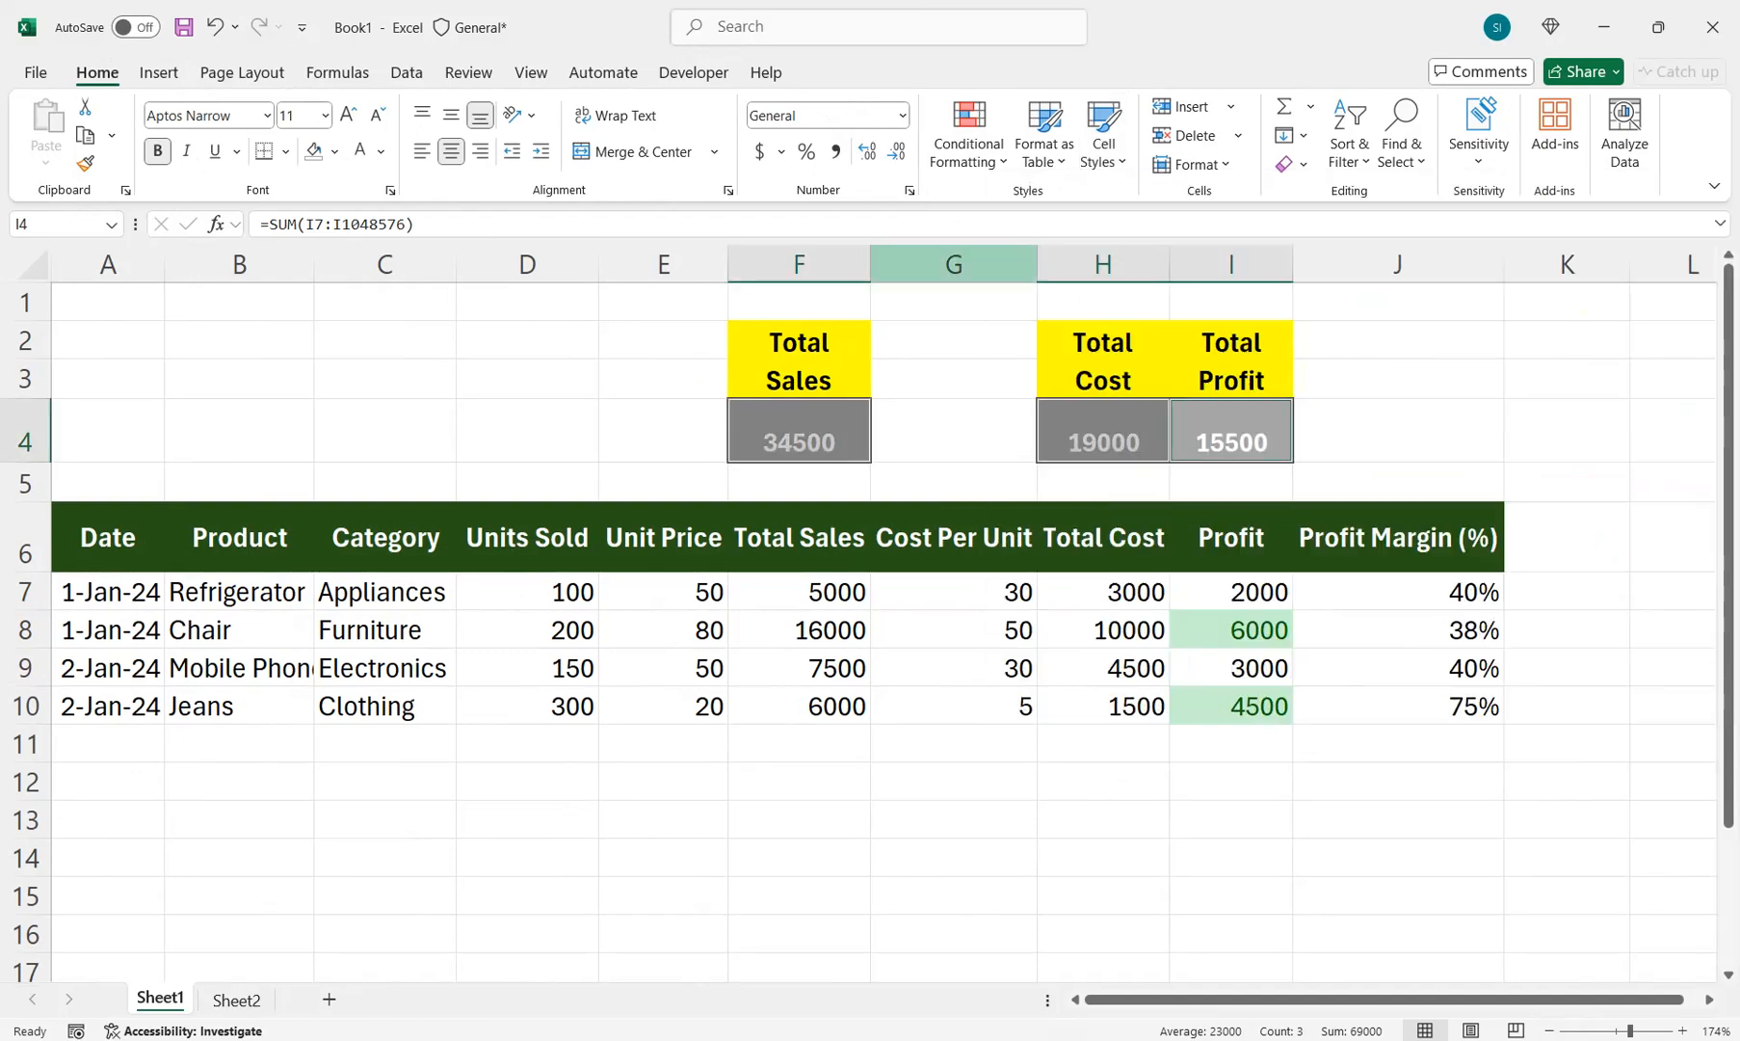
click(349, 115)
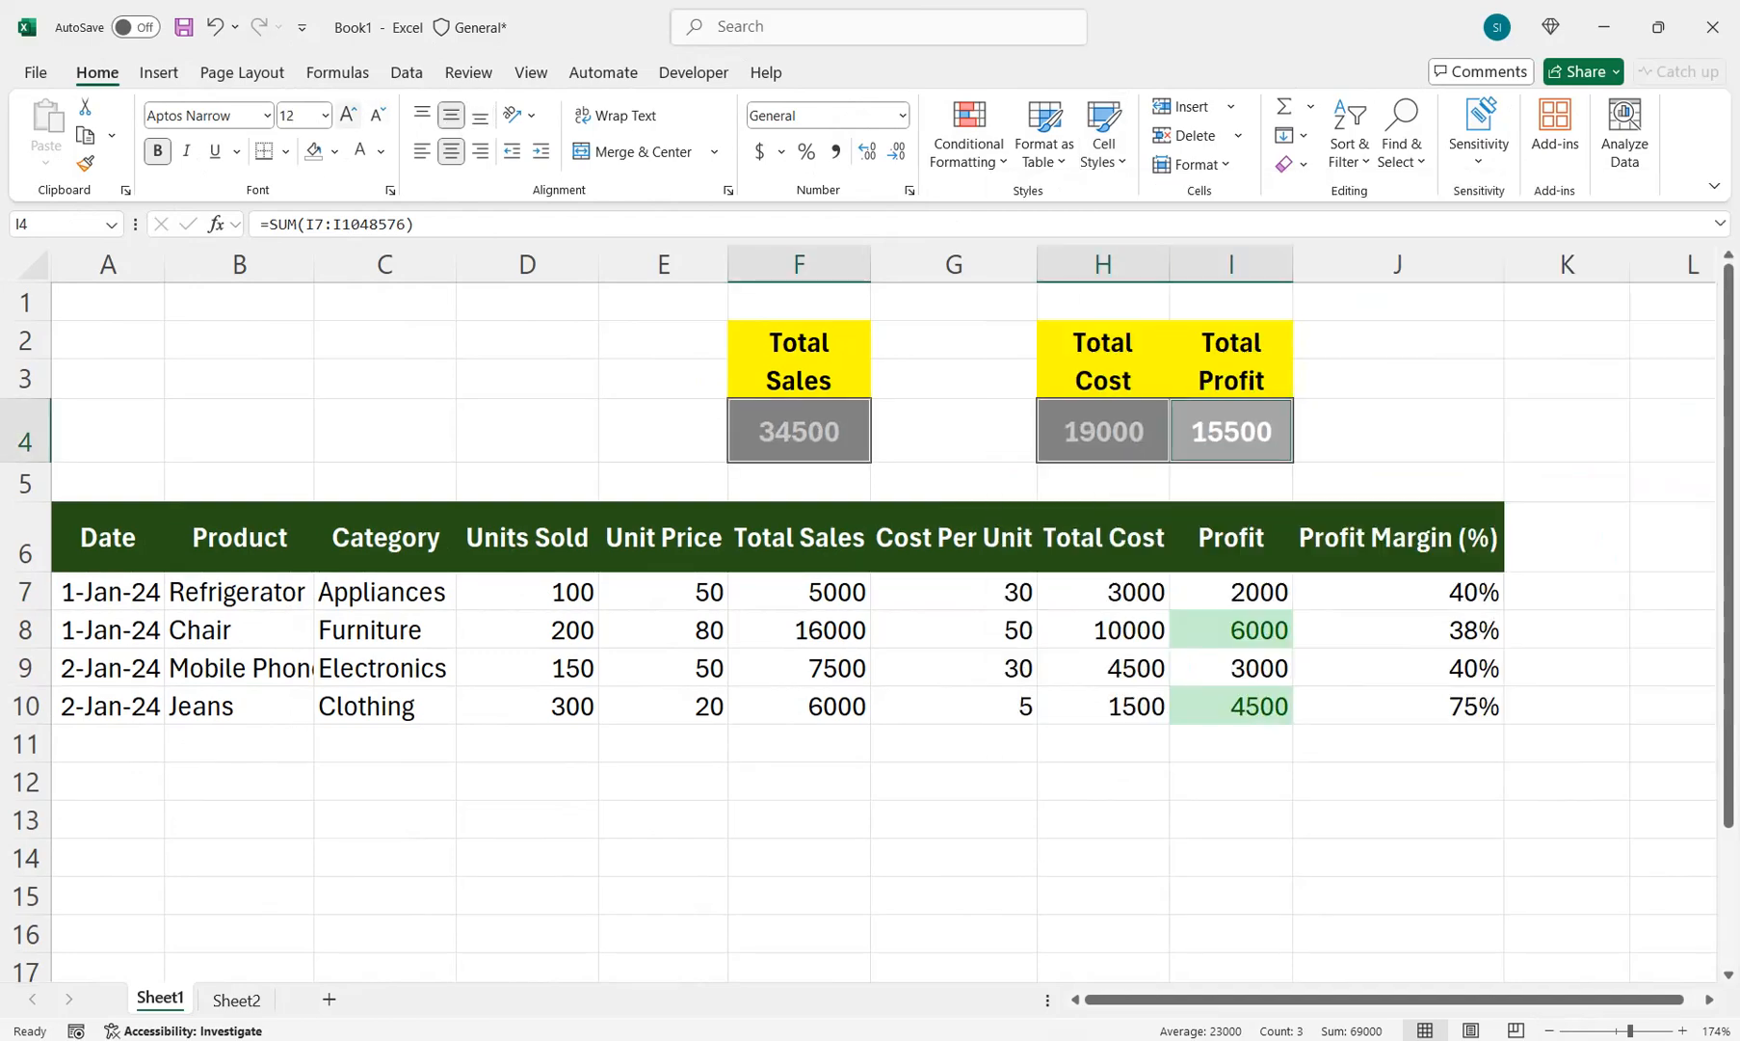
click(348, 115)
click(953, 706)
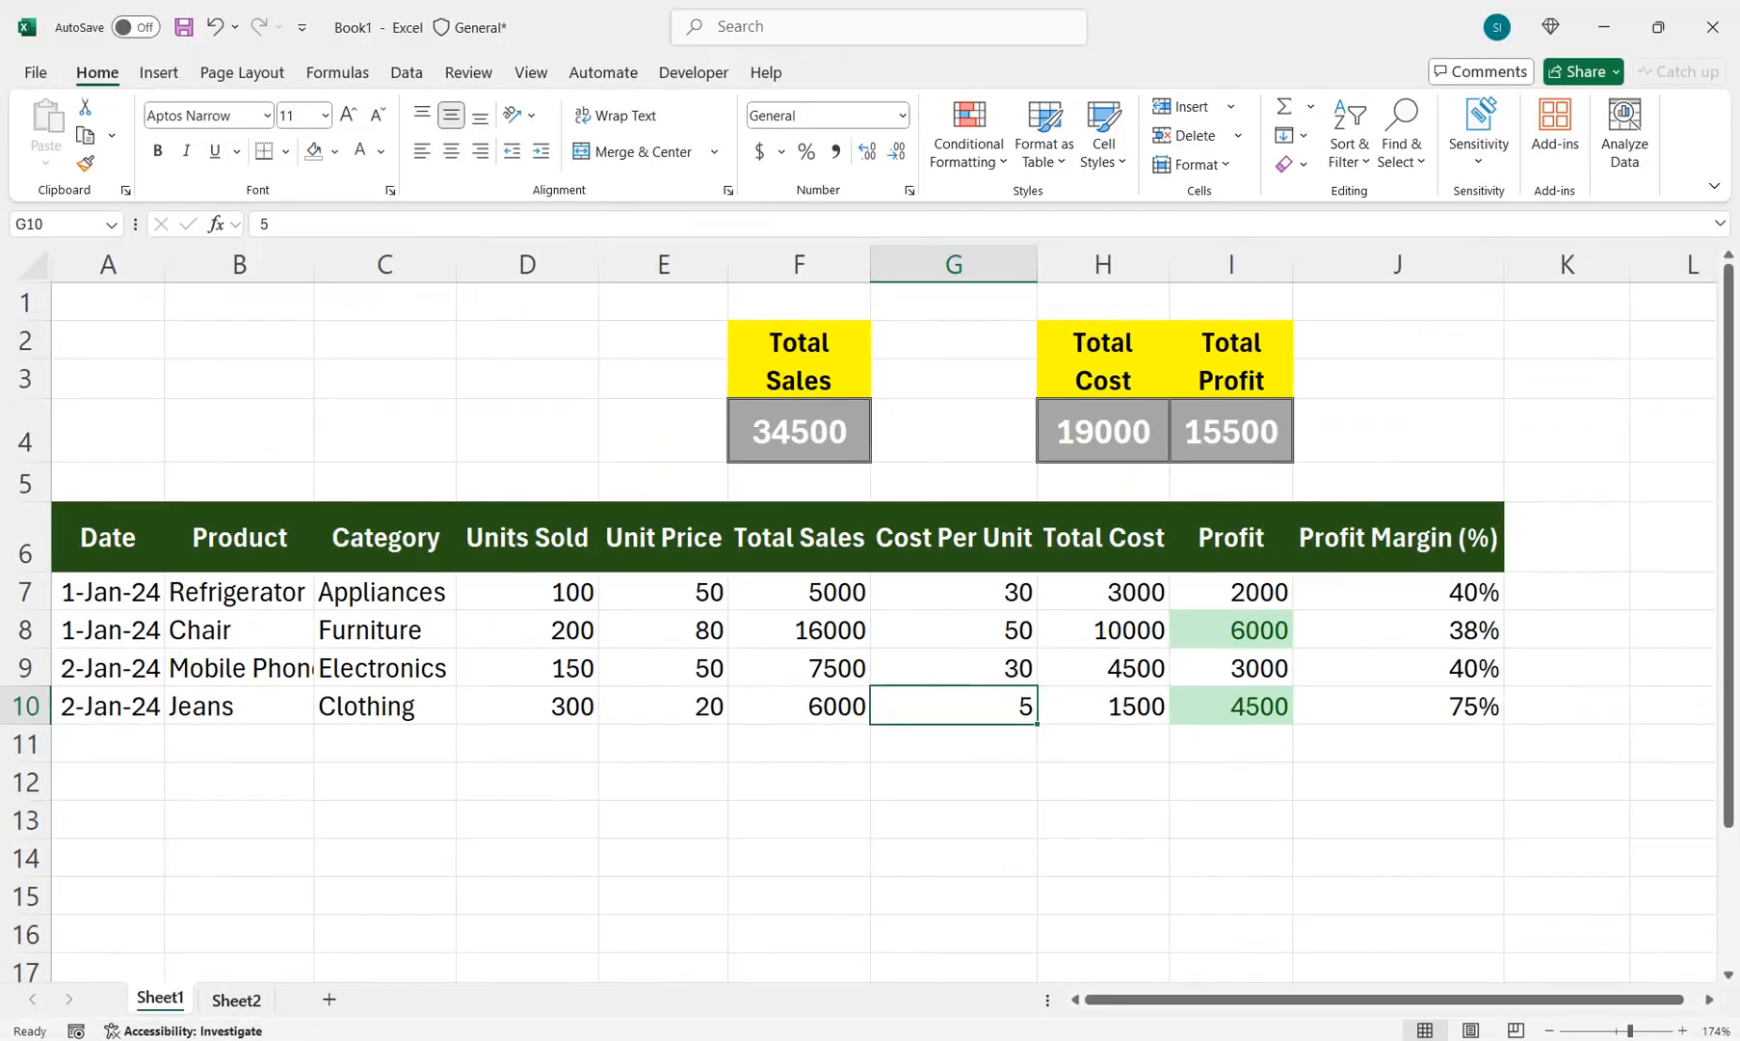
Step: Insert three blank columns at column K on Sheet2, ahead of the Category and Product Name lists
click(236, 998)
drag(868, 255, 961, 256)
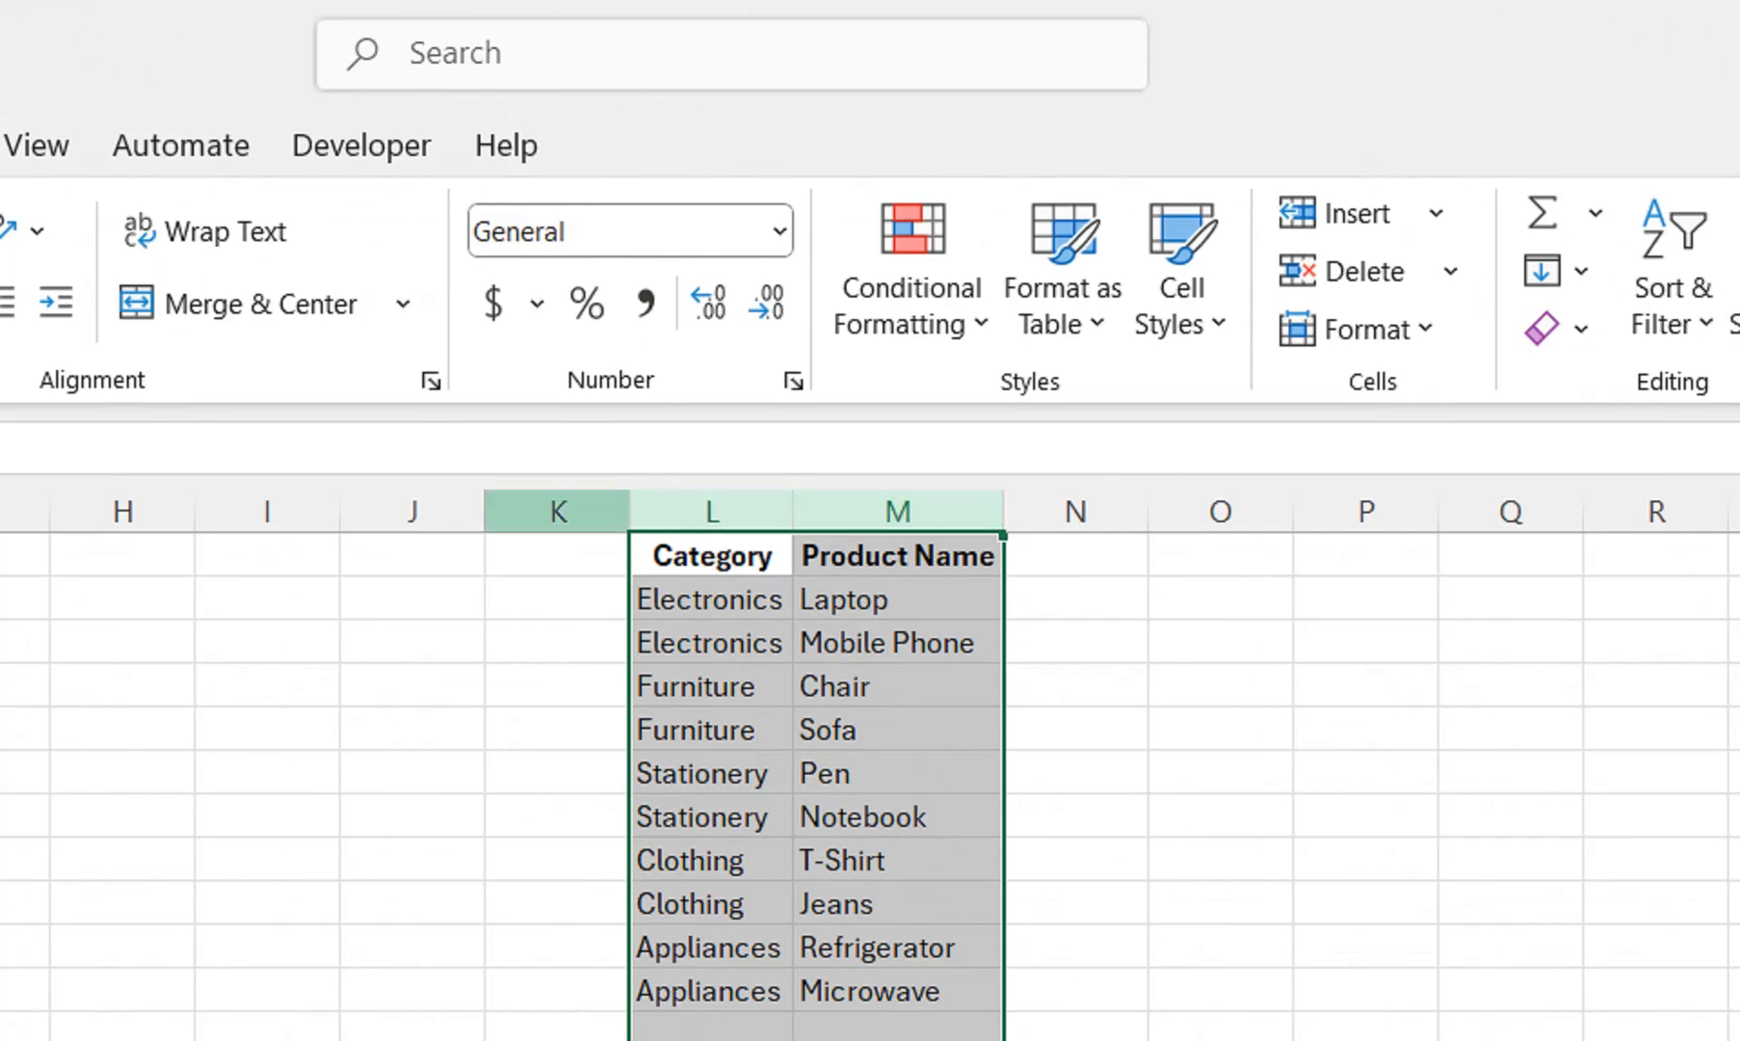
click(559, 512)
key(ctrl+shift+plus)
key(ctrl+shift+plus)
key(ctrl+shift+plus)
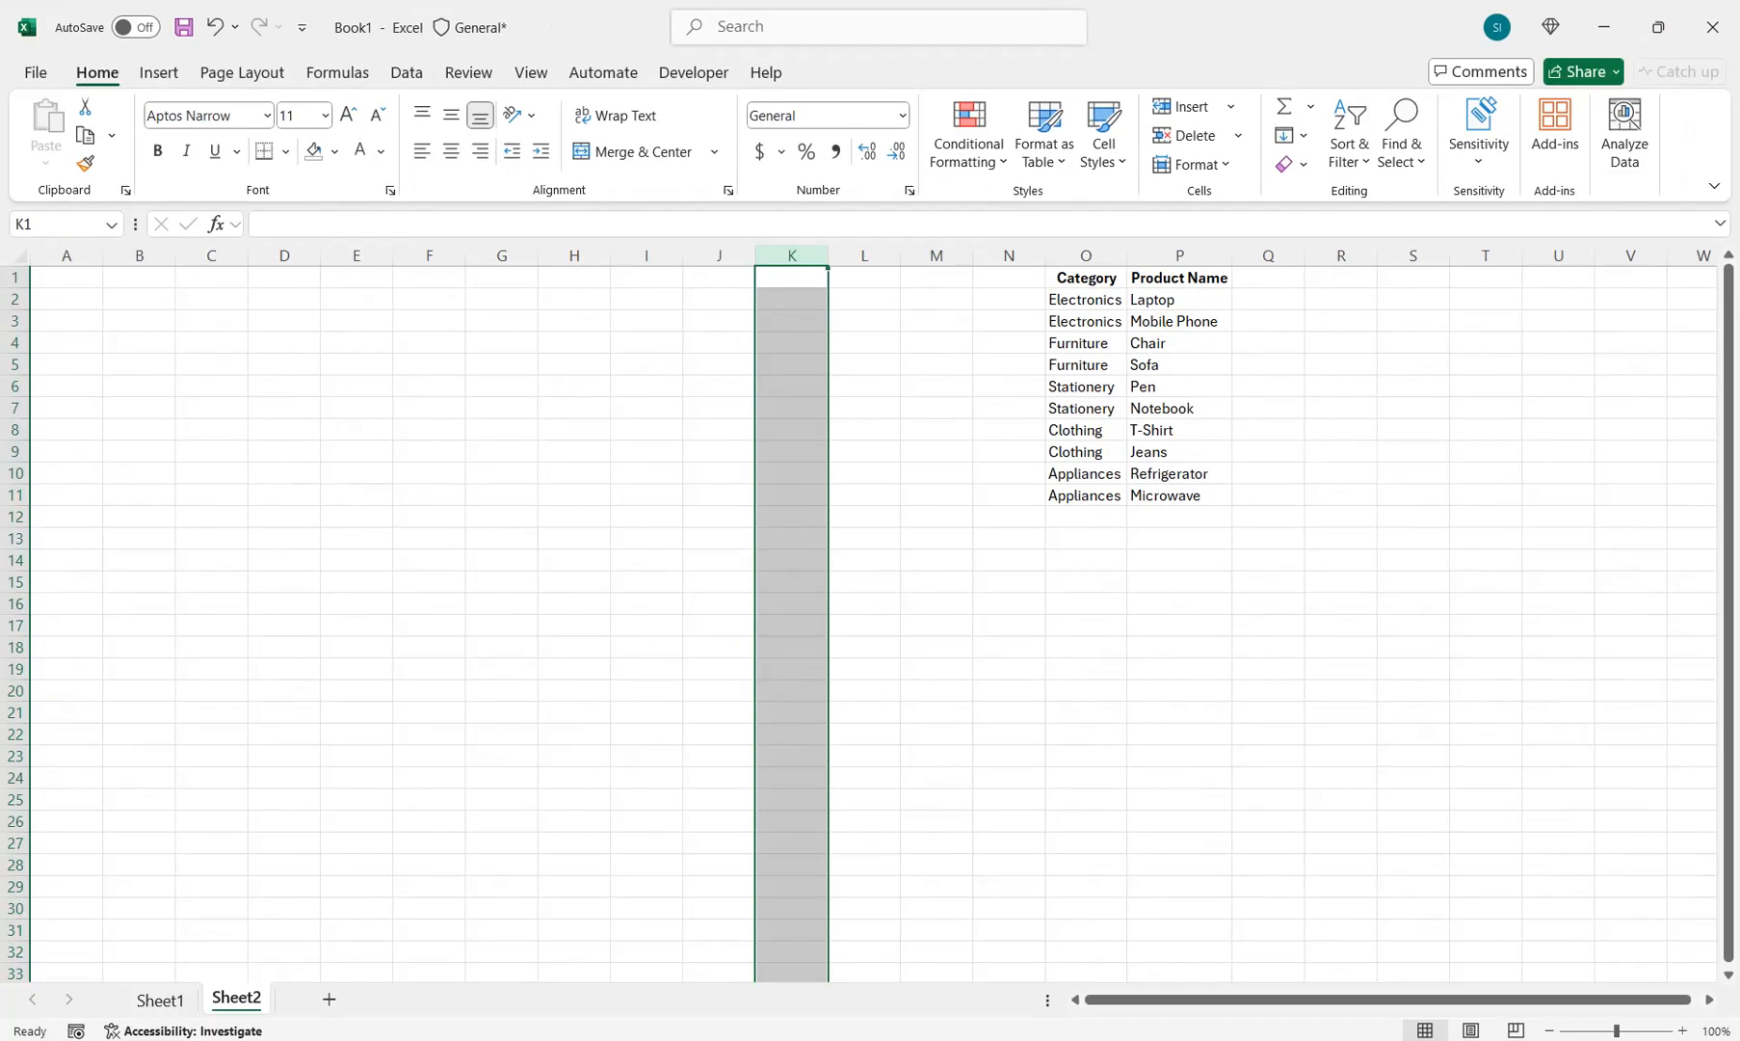
click(864, 582)
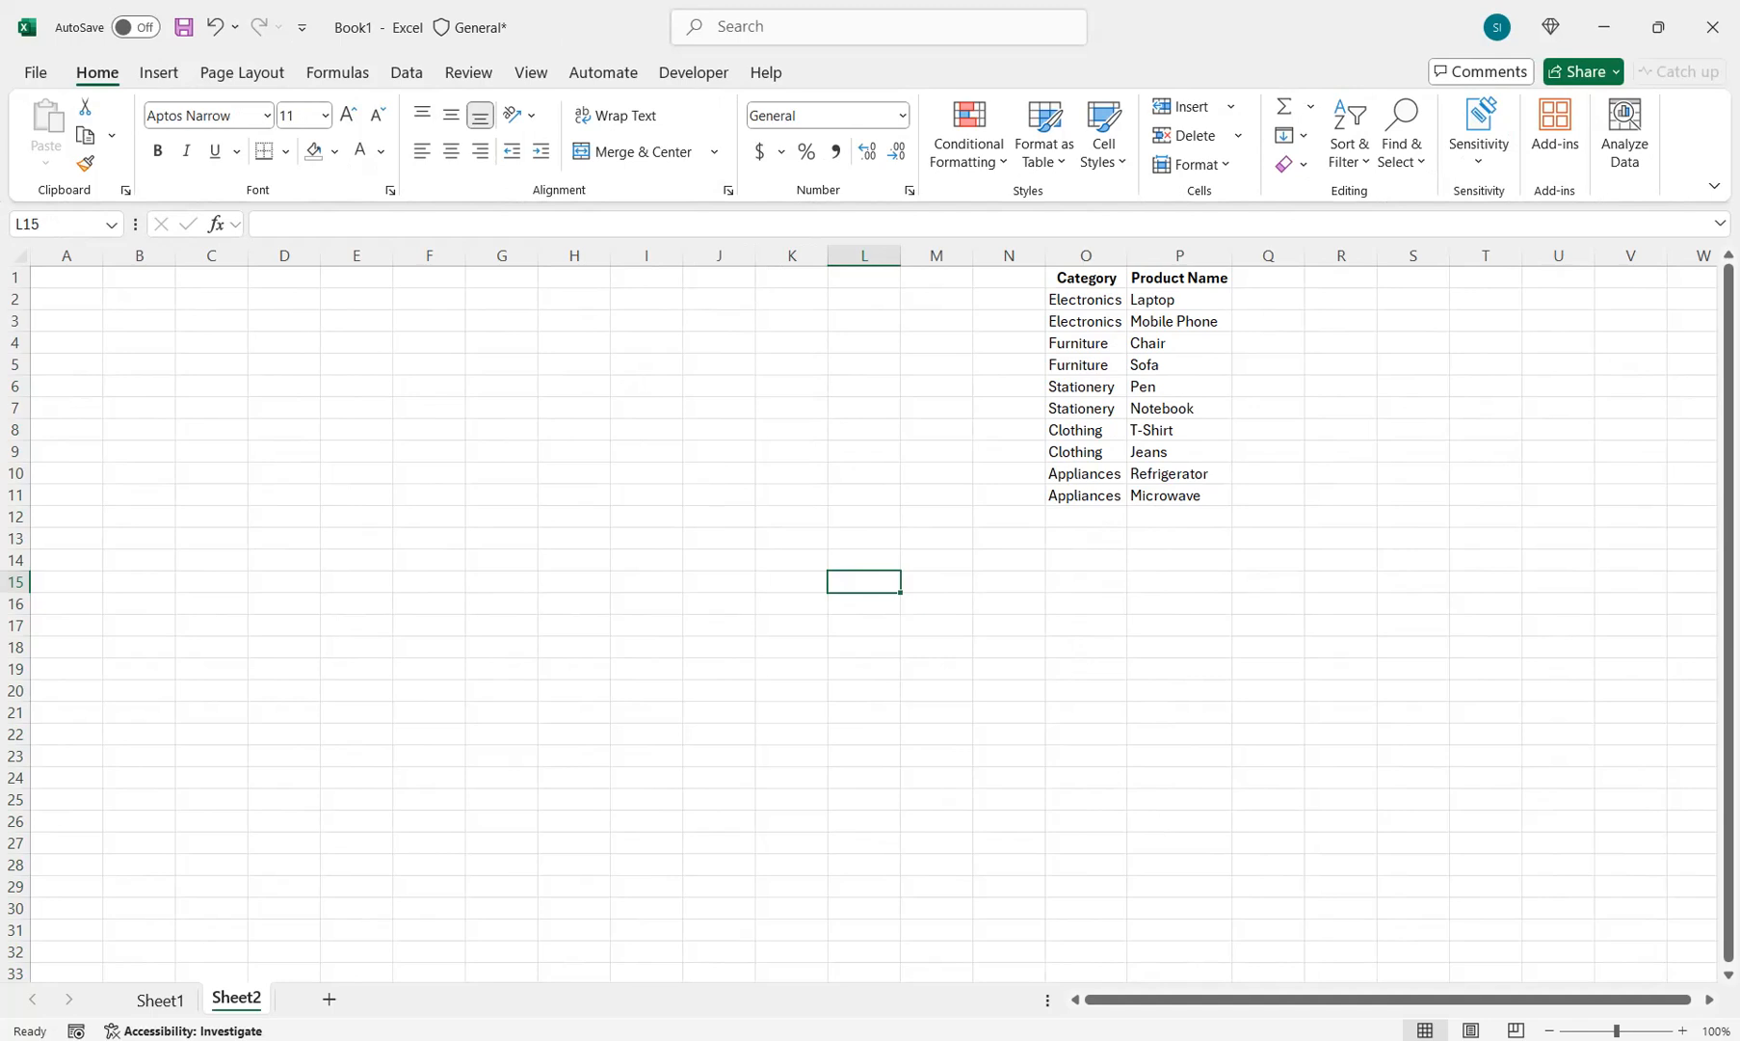
Step: Enter a Date header in A5 of Sheet2 and list the dates 1-Jan-24 to 3-Jan-24 in A6:A8
scroll(864, 582, up, 10)
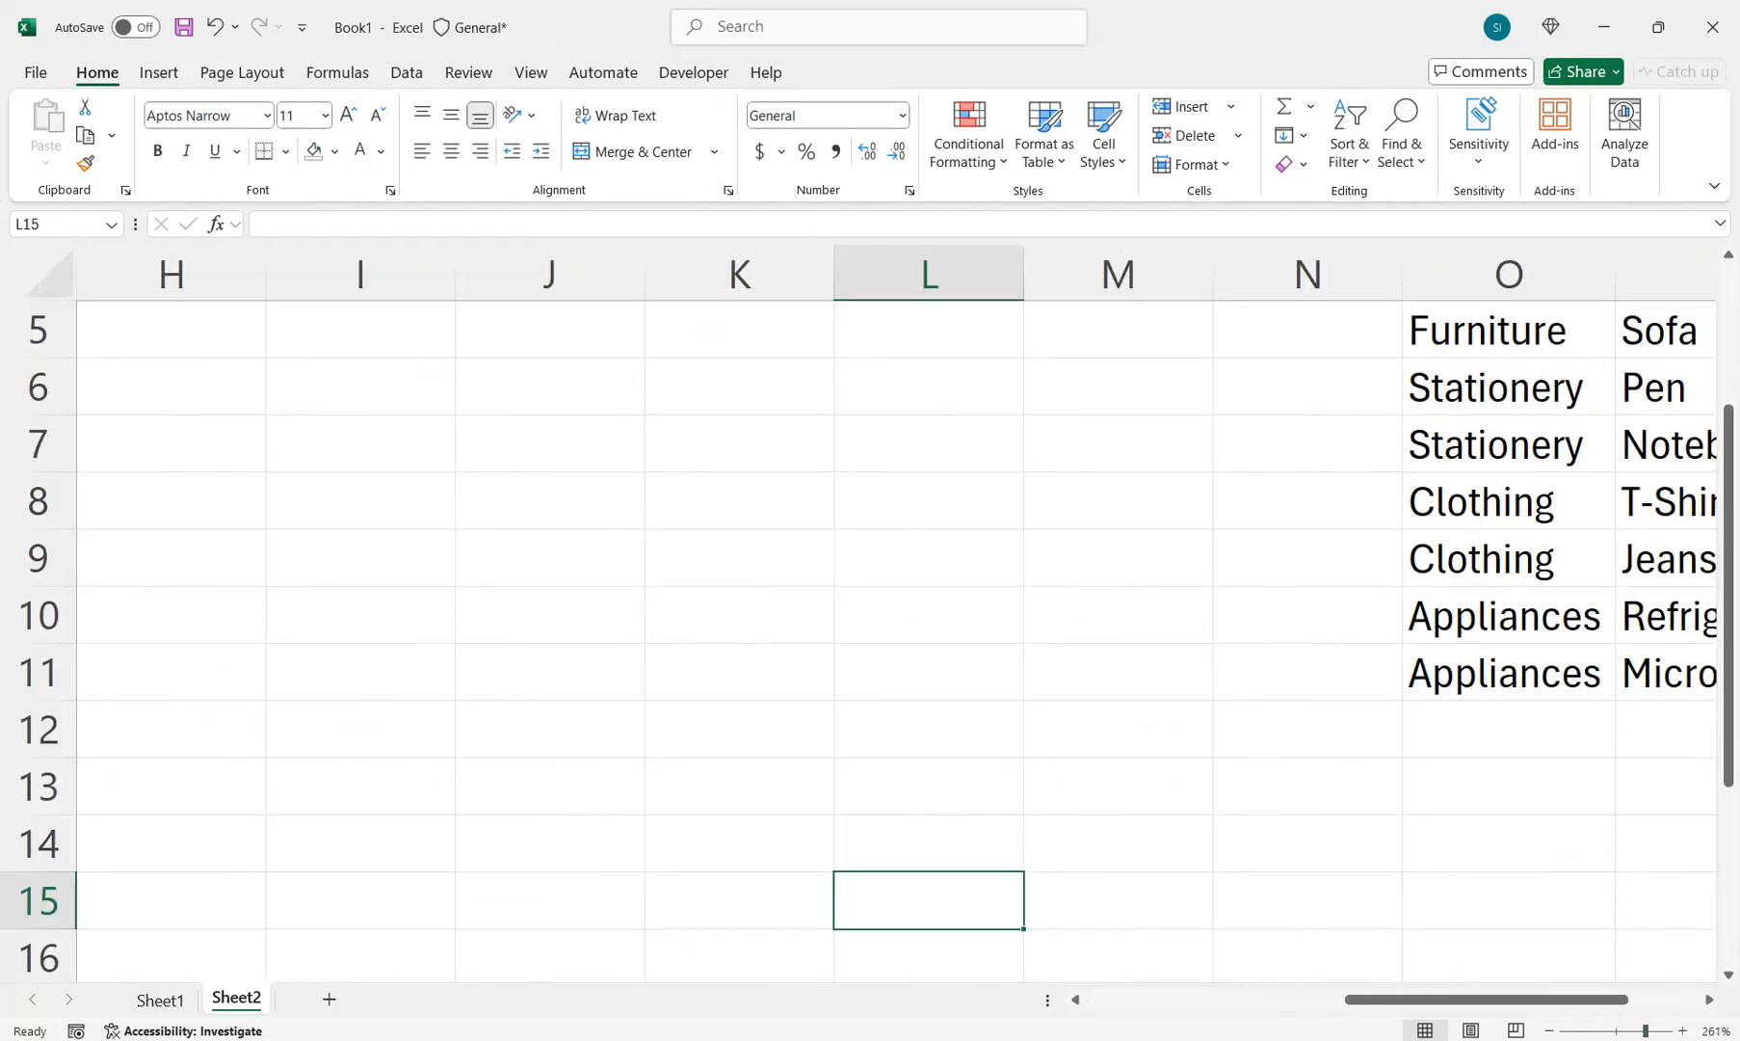
drag(172, 329, 44, 329)
click(172, 329)
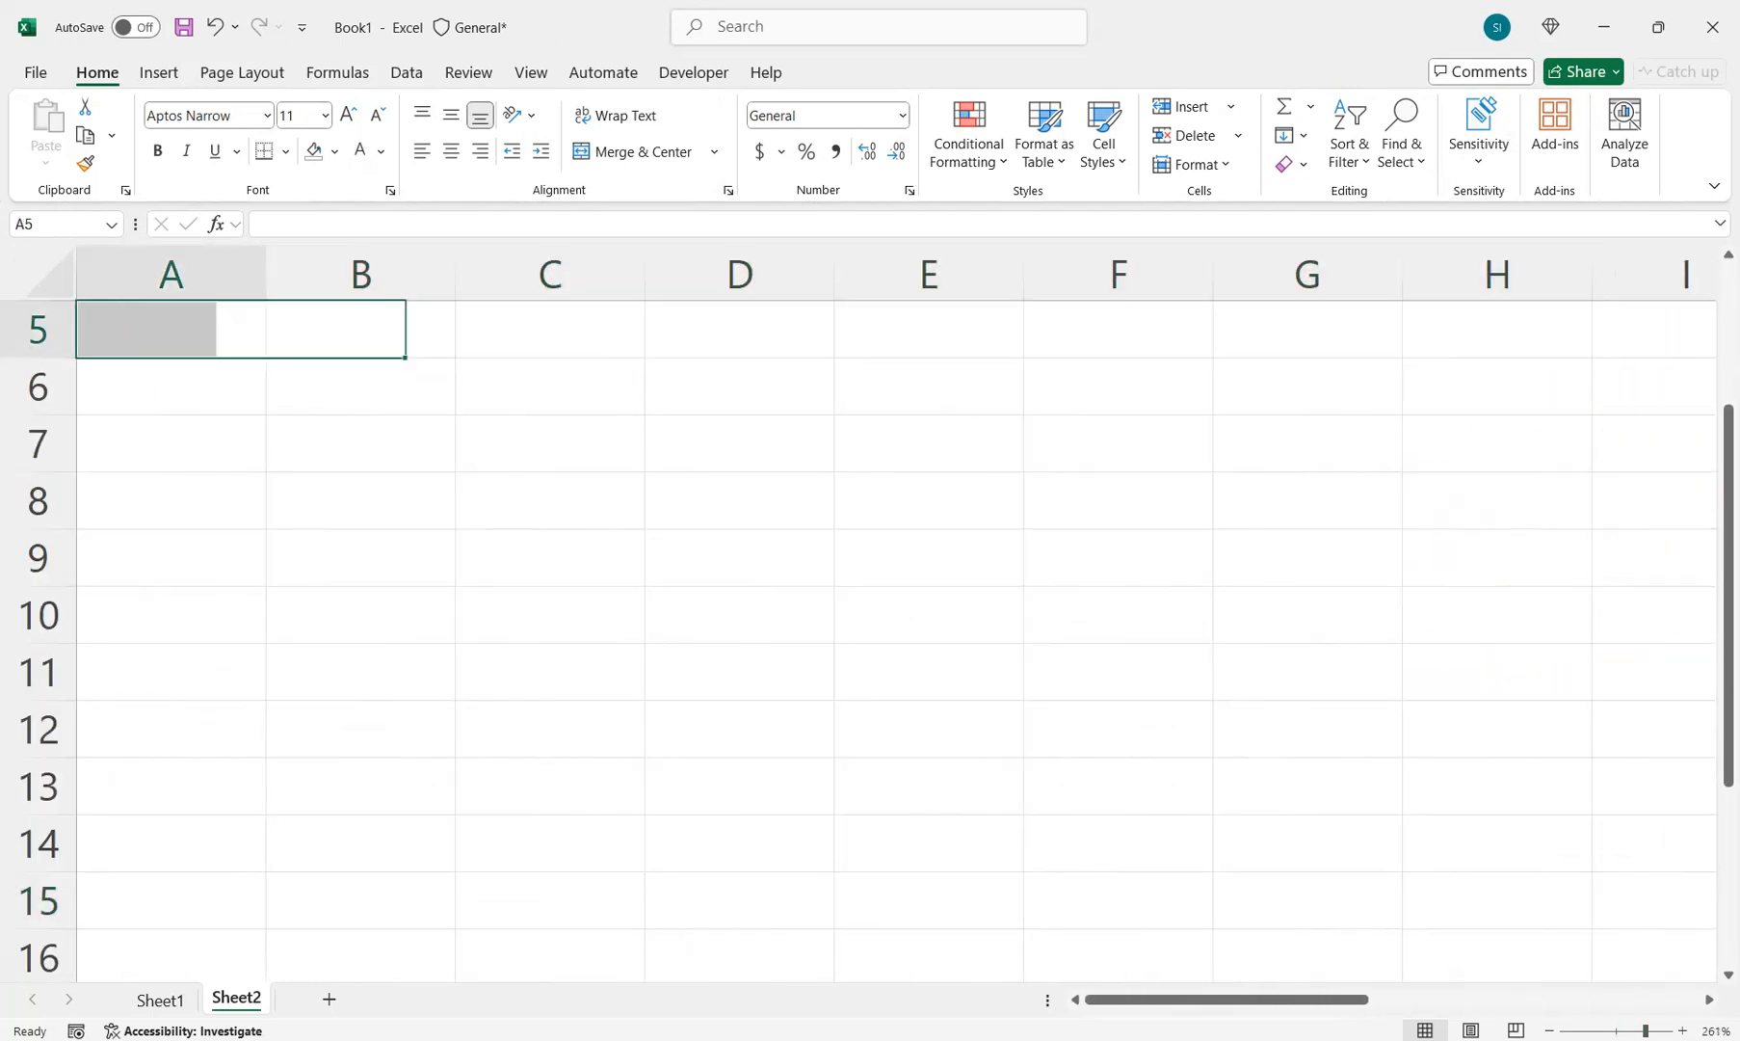
text(Date)
key(Return)
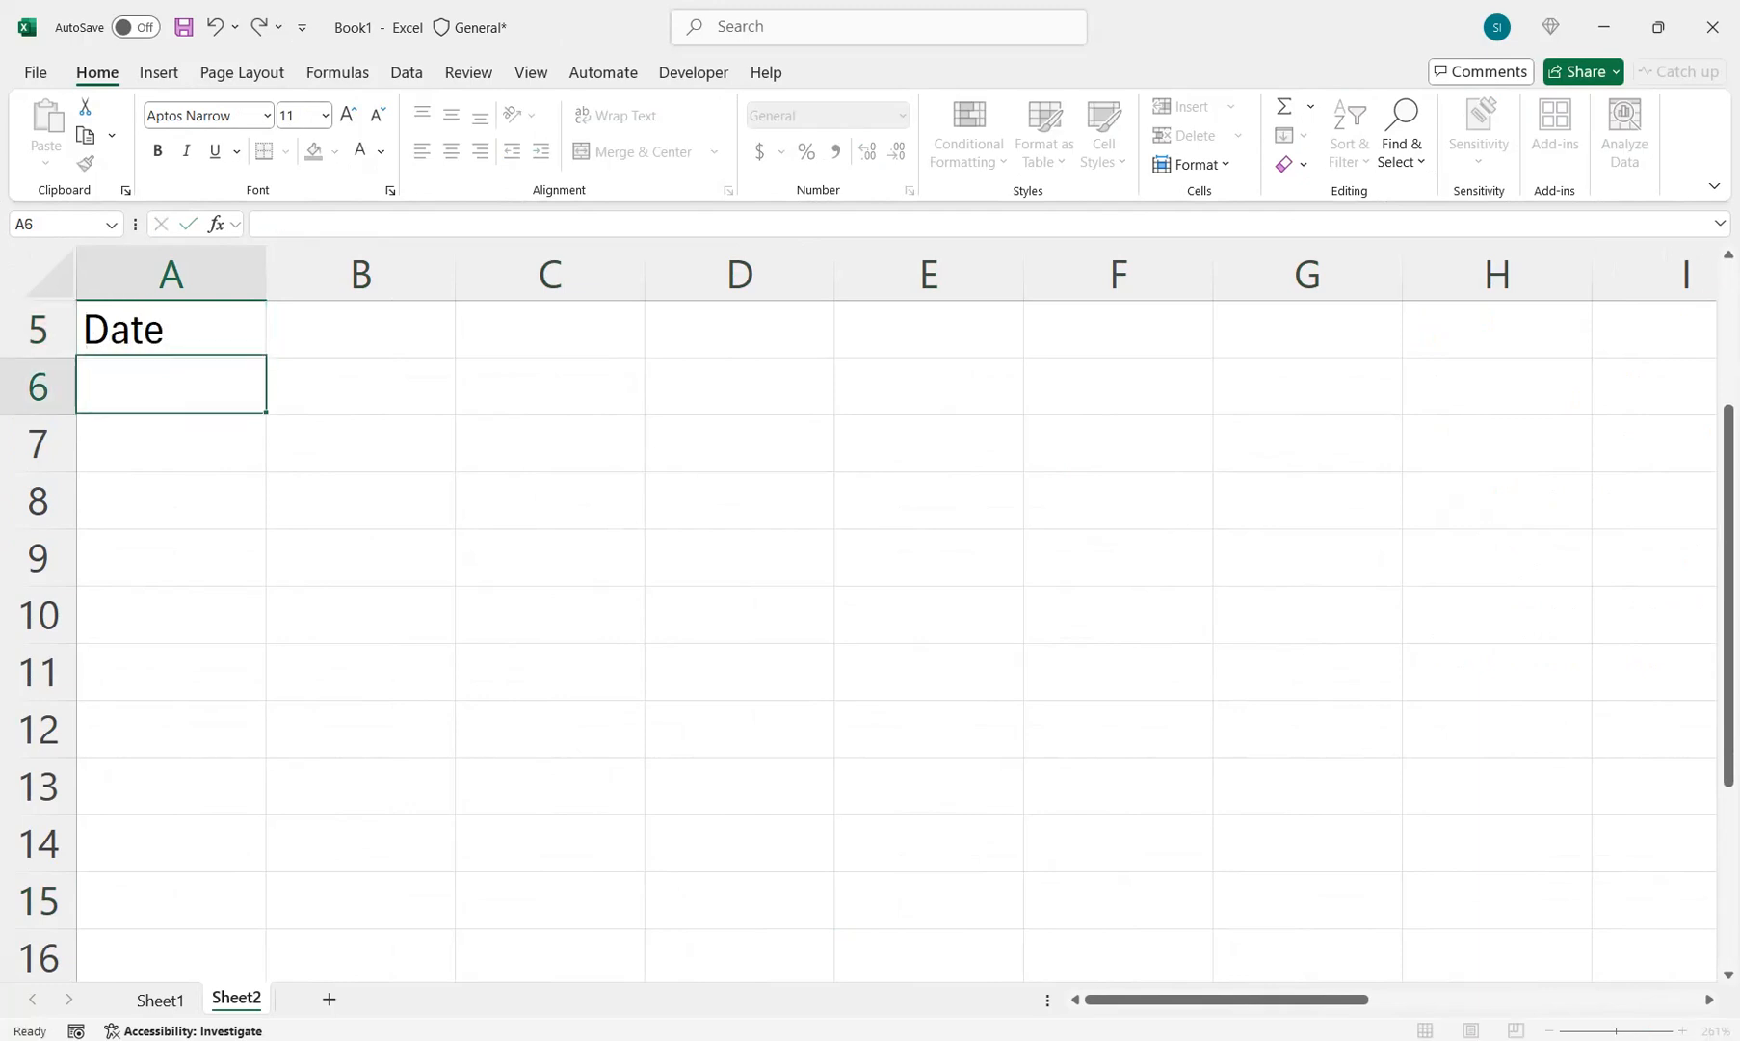
text(1-jan)
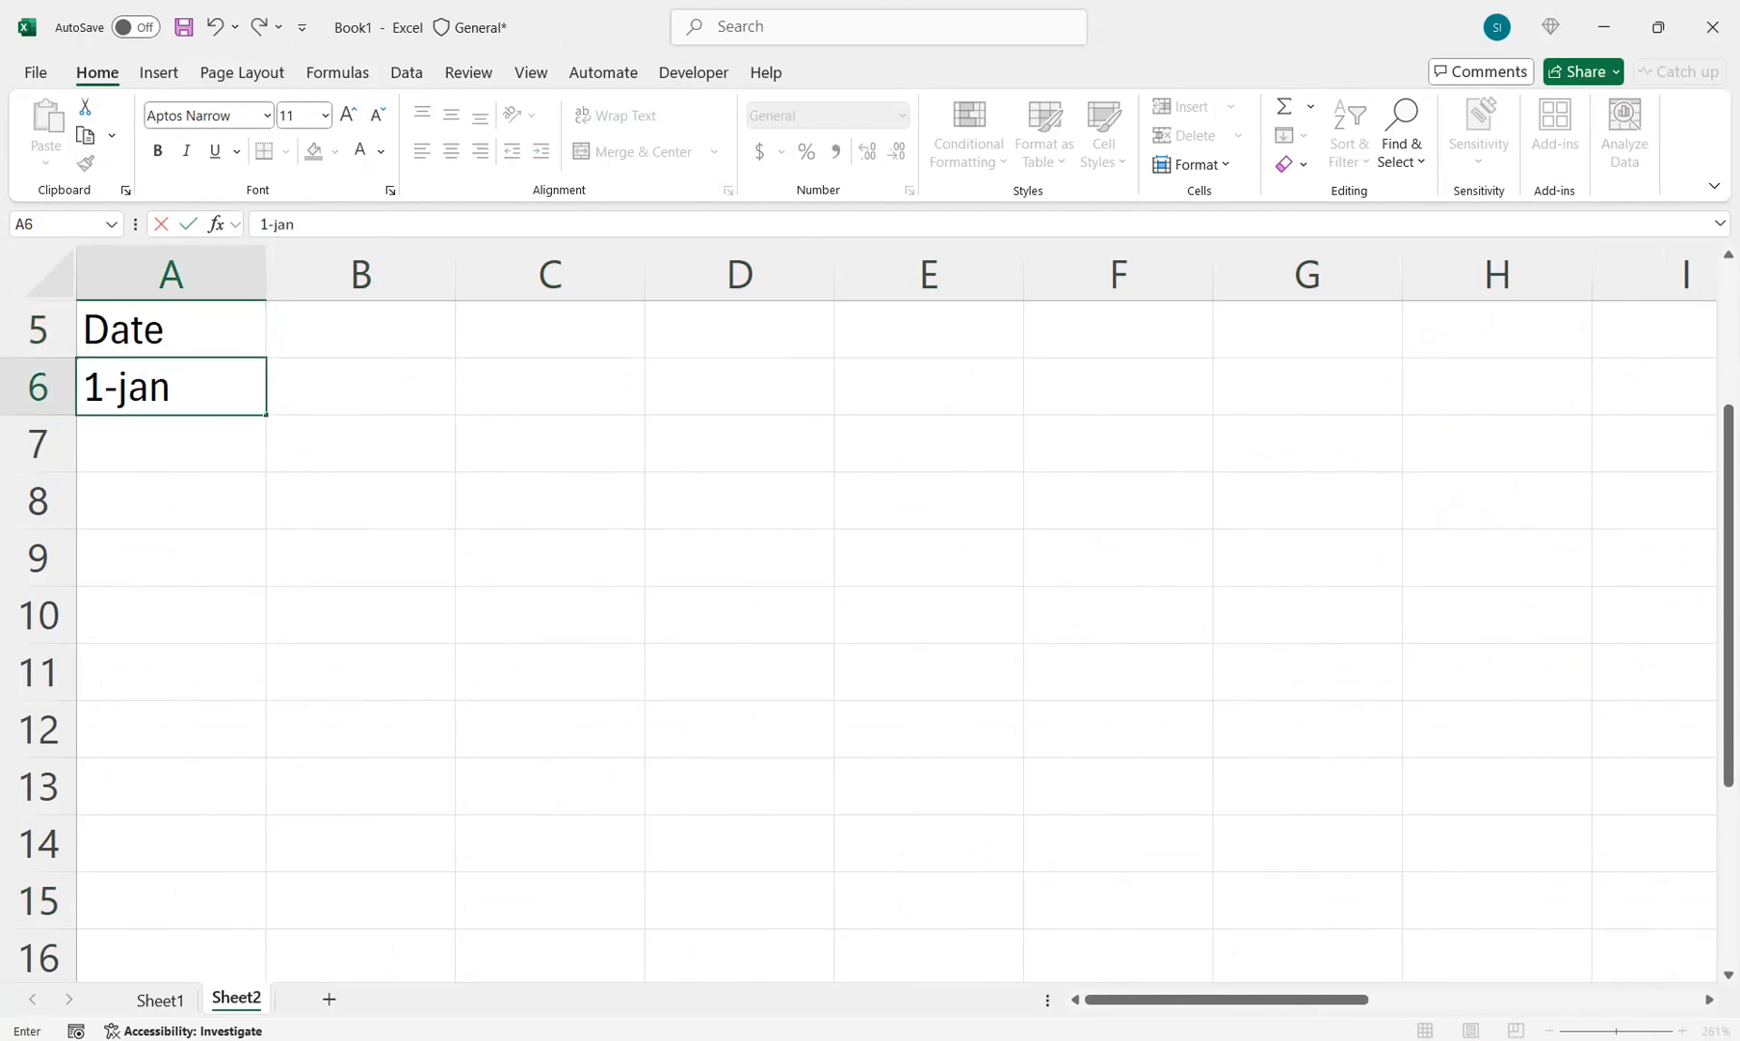
text(-24)
key(Return)
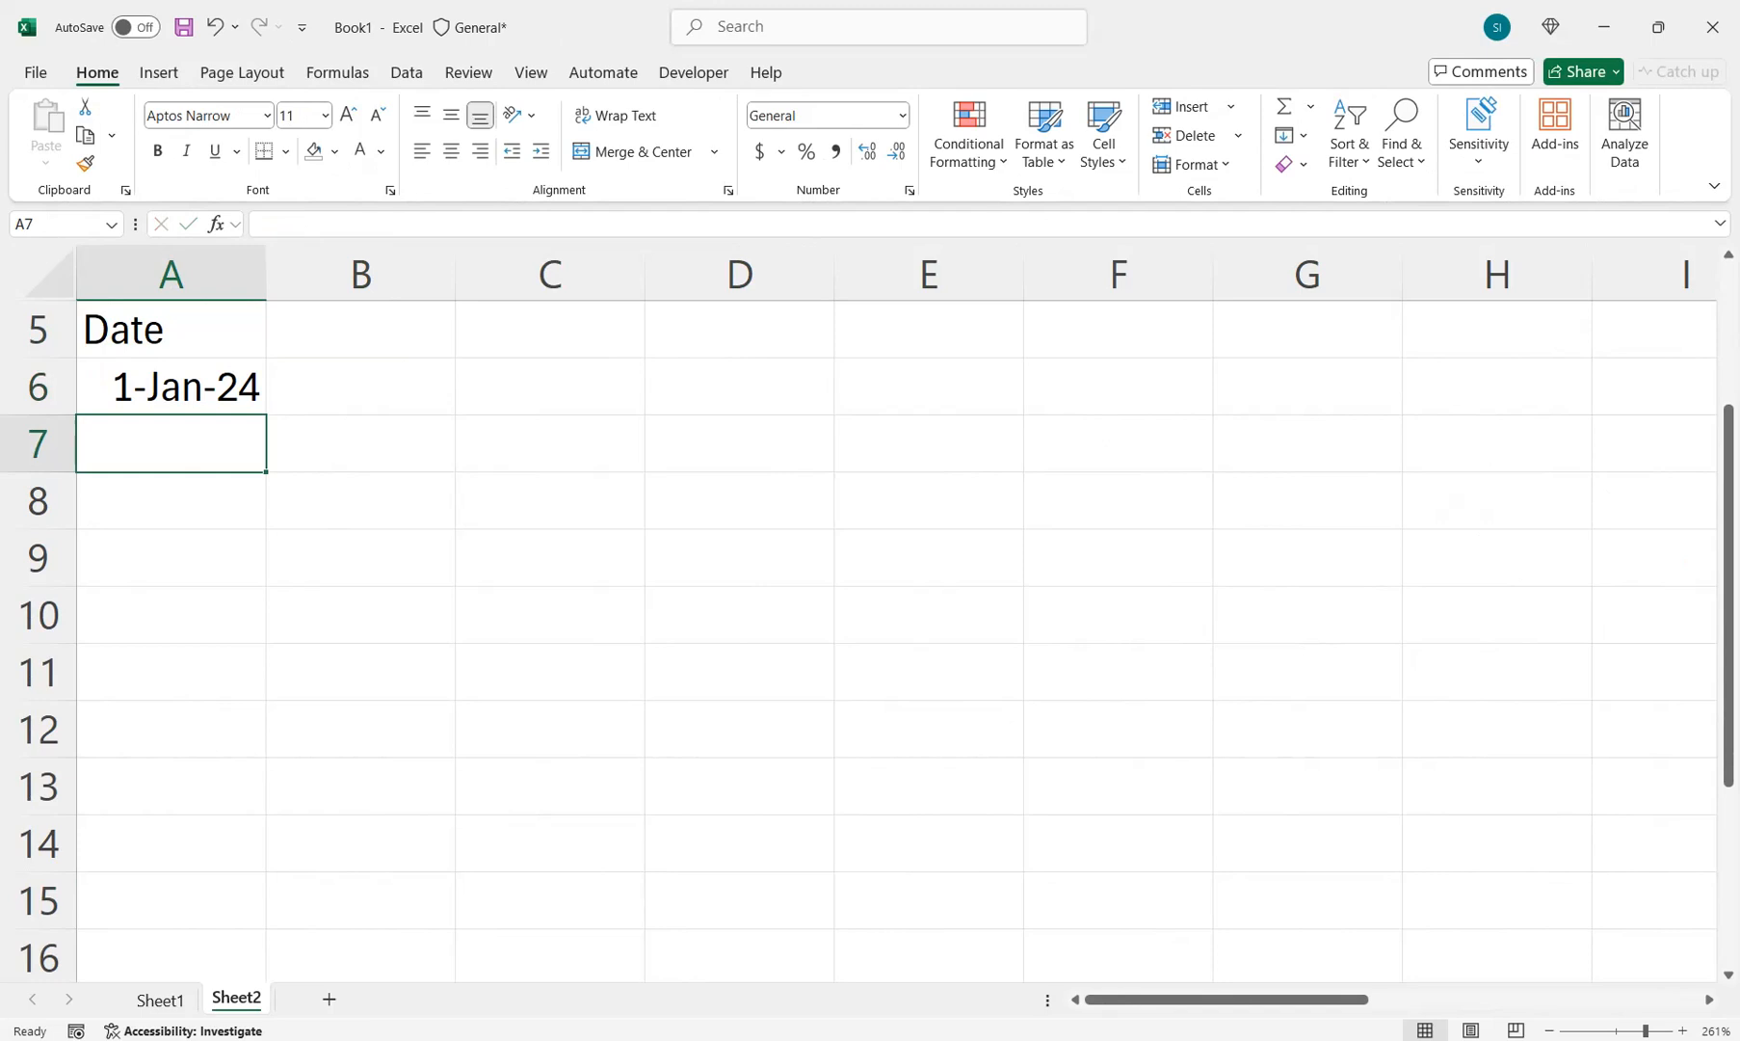
drag(253, 400, 262, 501)
click(241, 391)
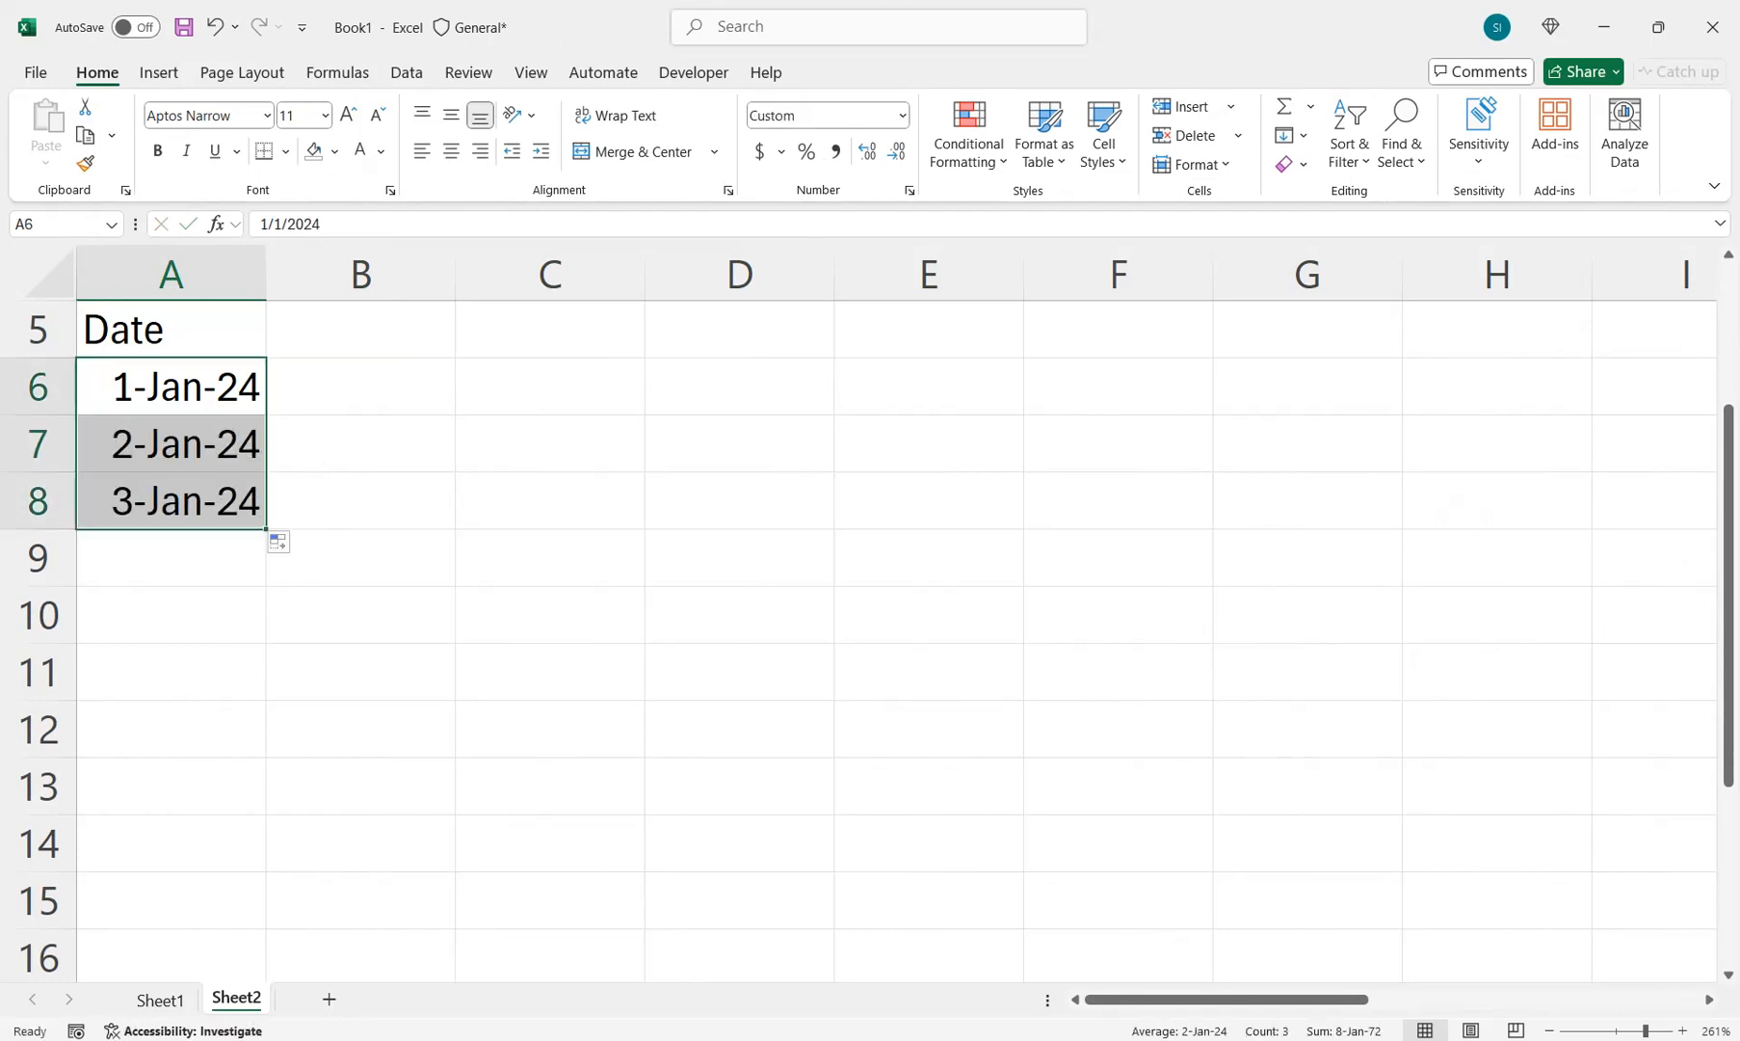
Step: Add the headers Total Sales in B5 and Forecasted Sales in C5, and fit both columns to their text
click(360, 330)
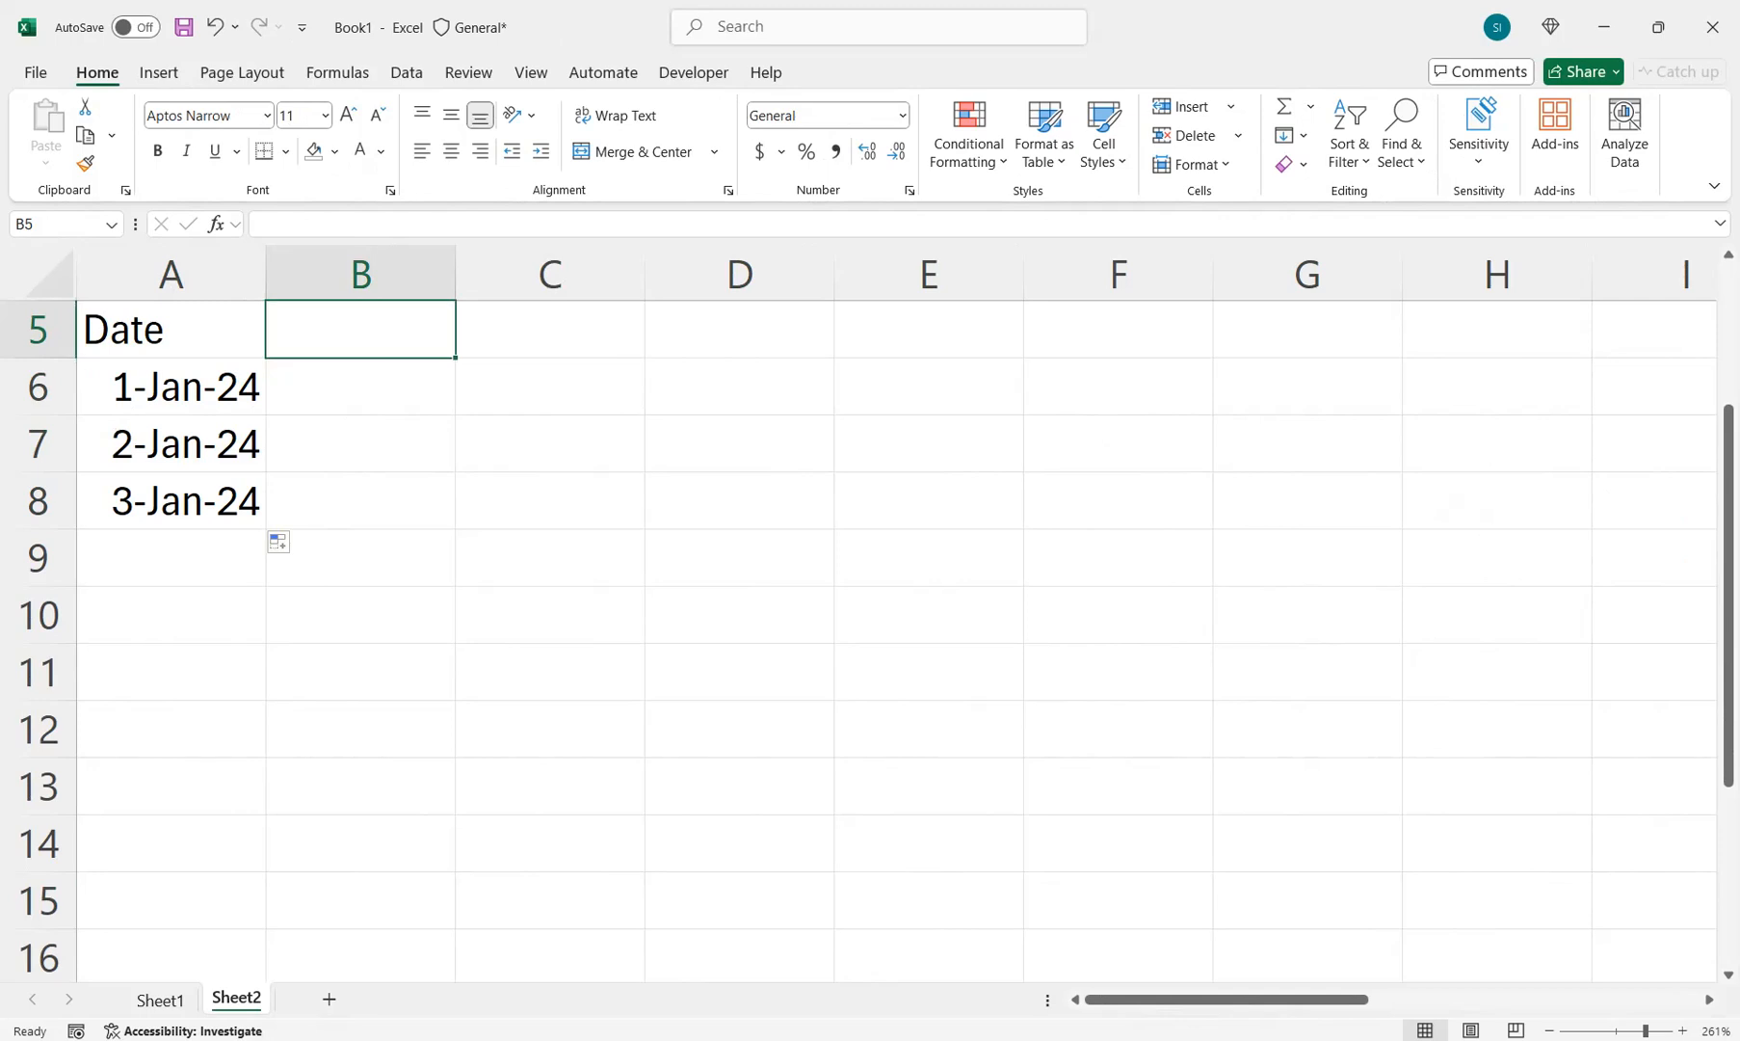
text(To)
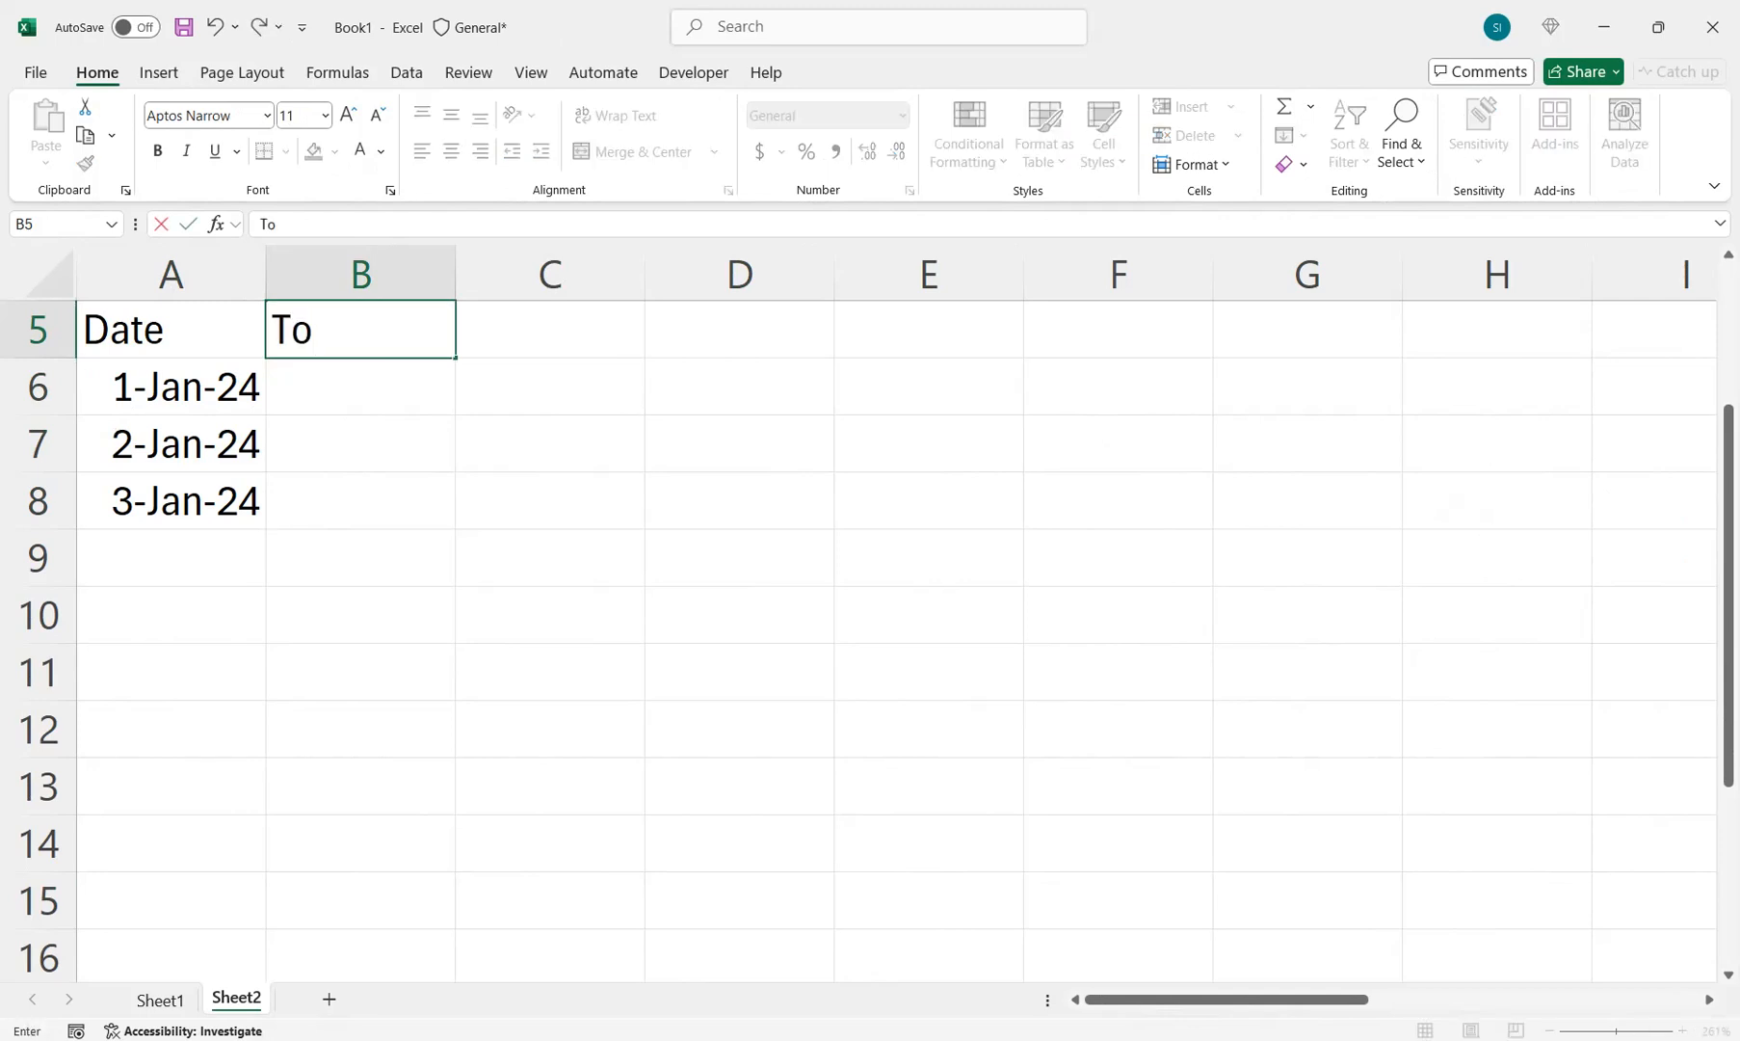
text(tal Sales)
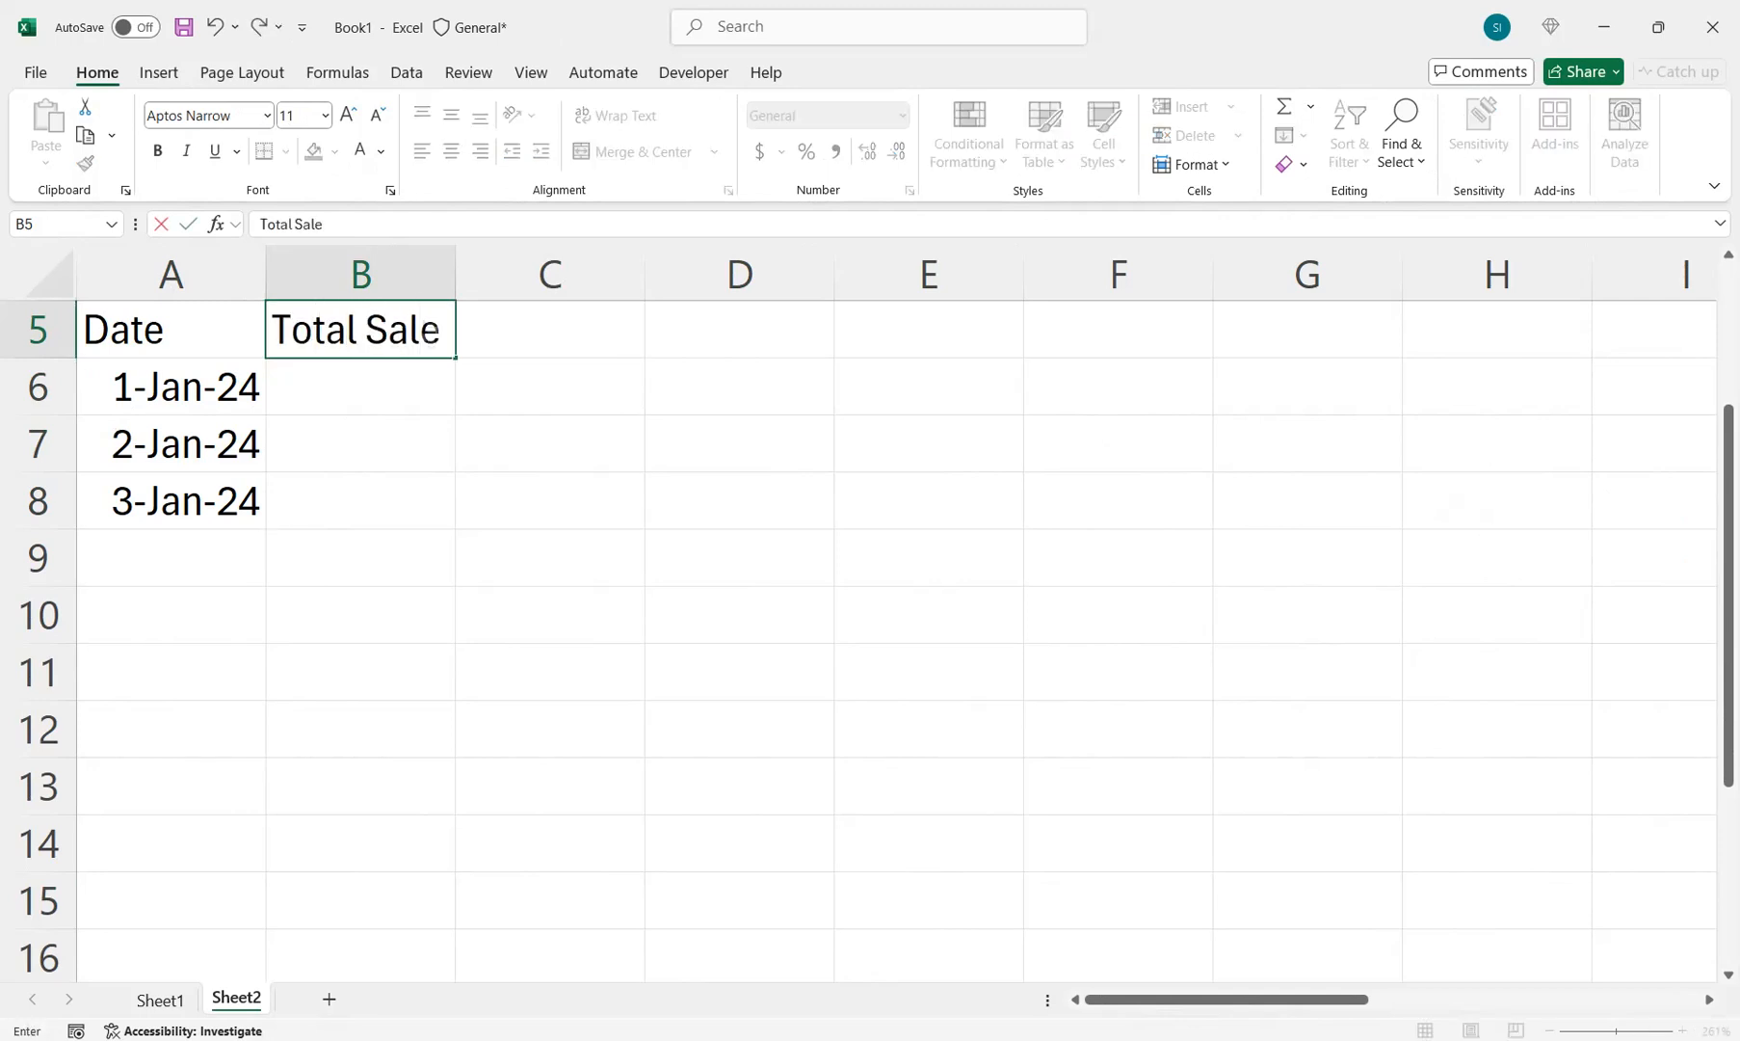
key(Tab)
text(Forec)
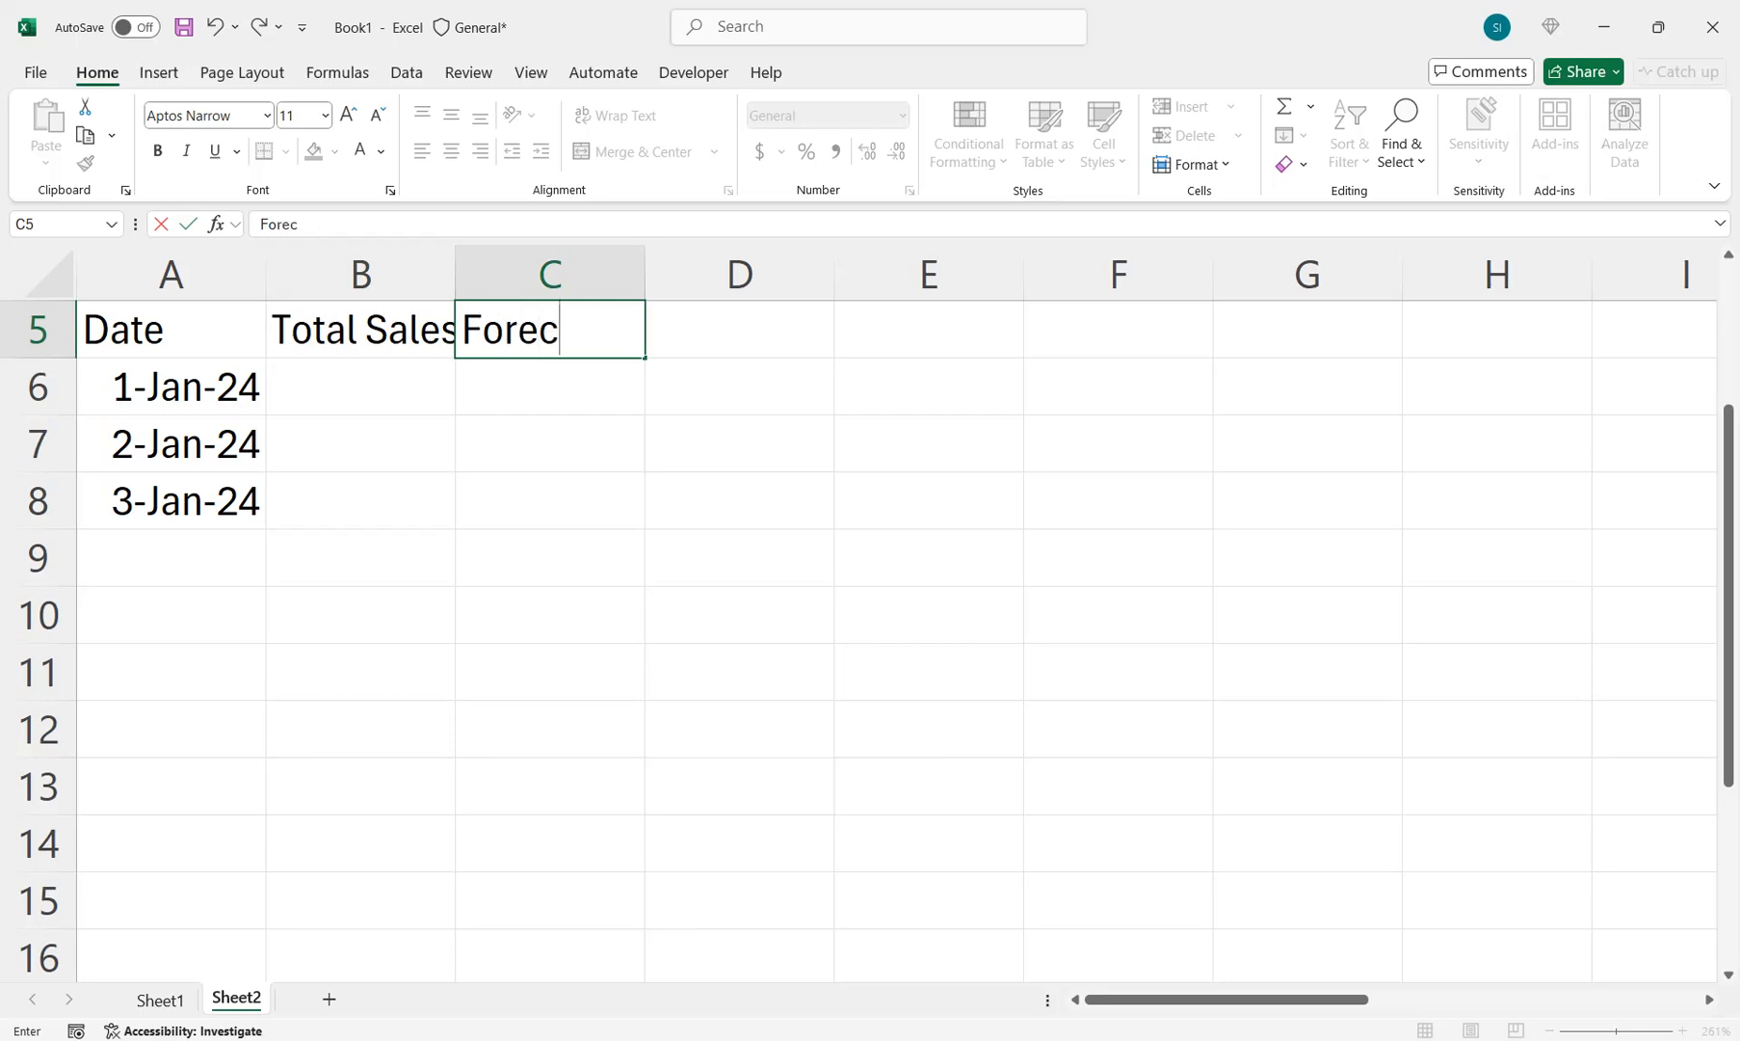
text(asted)
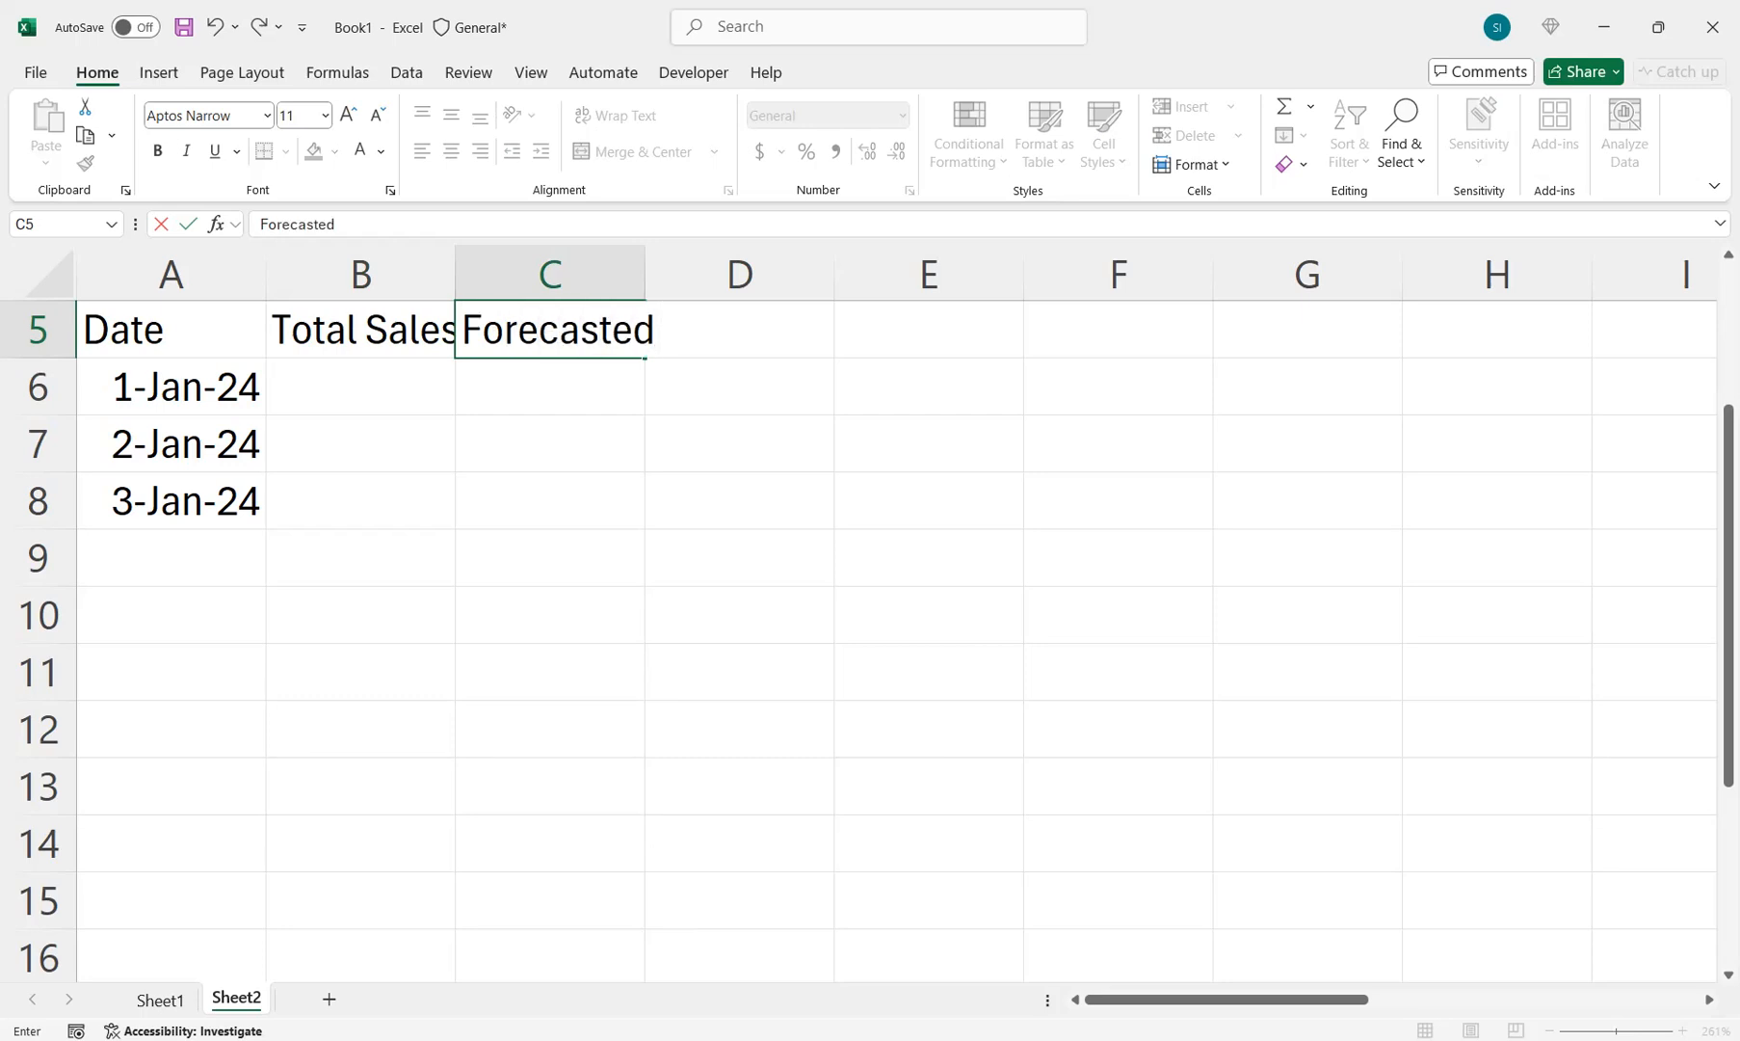
text( Sales)
key(Return)
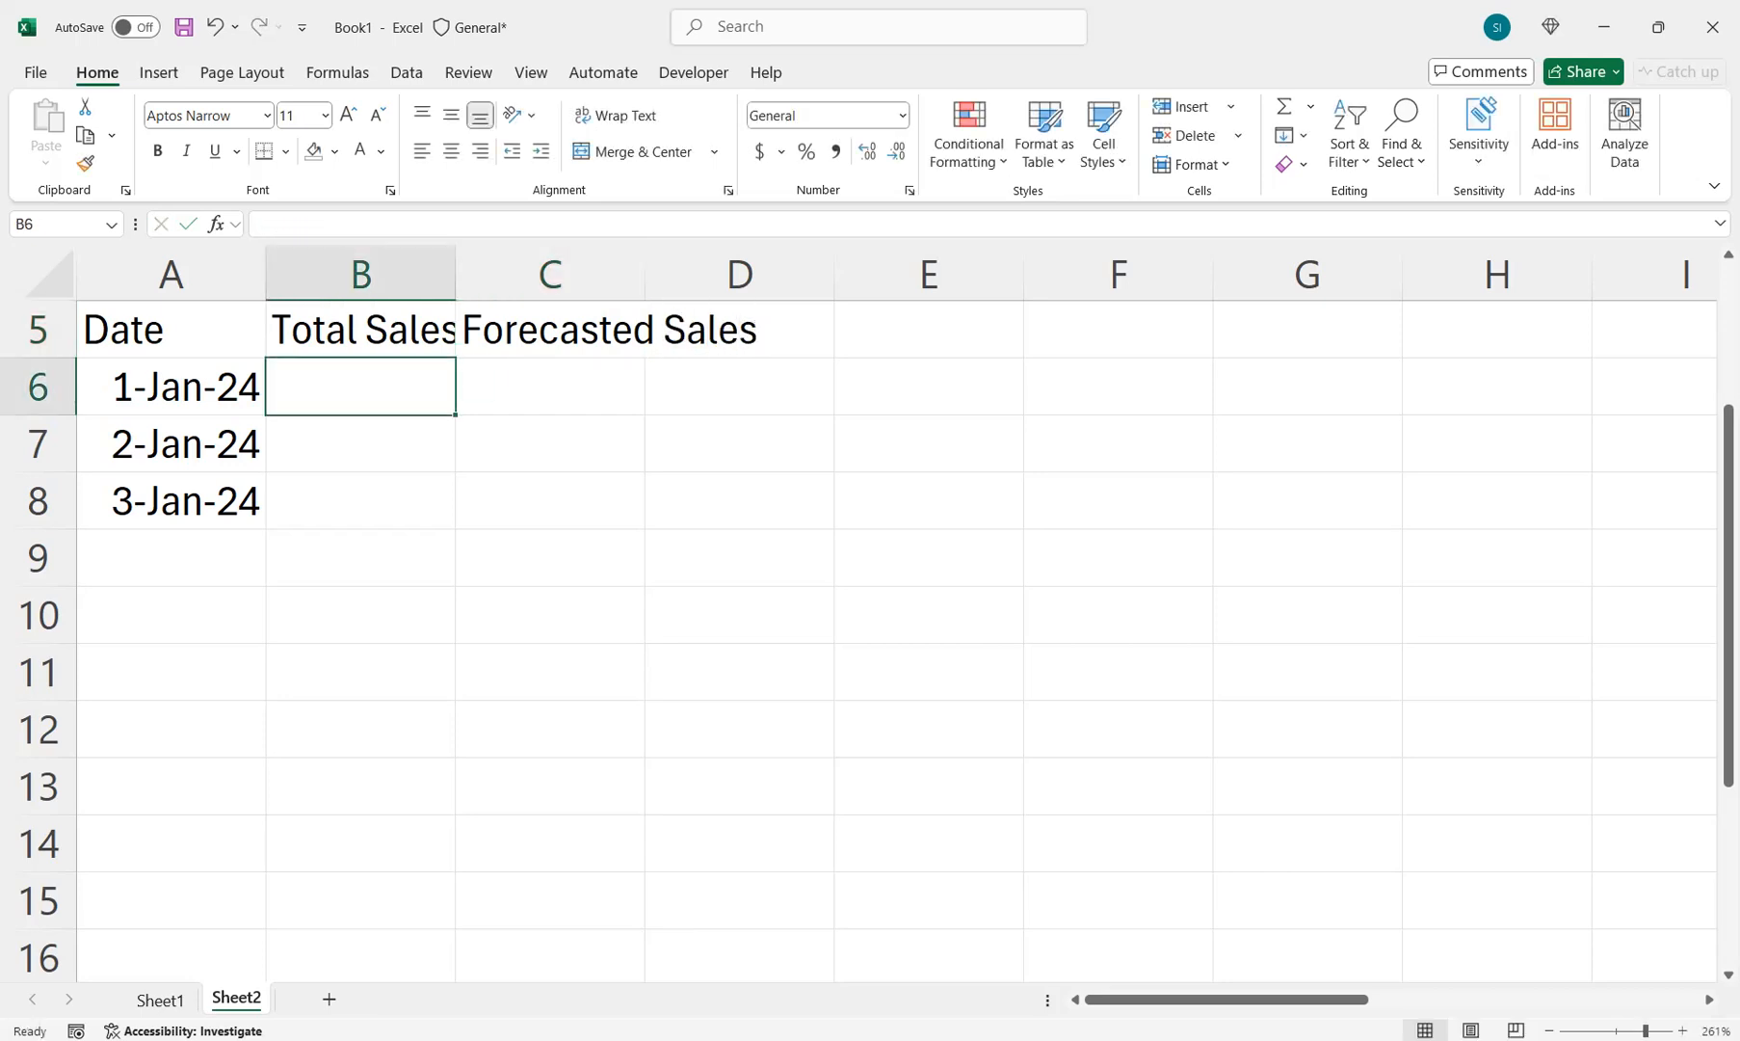
double_click(456, 274)
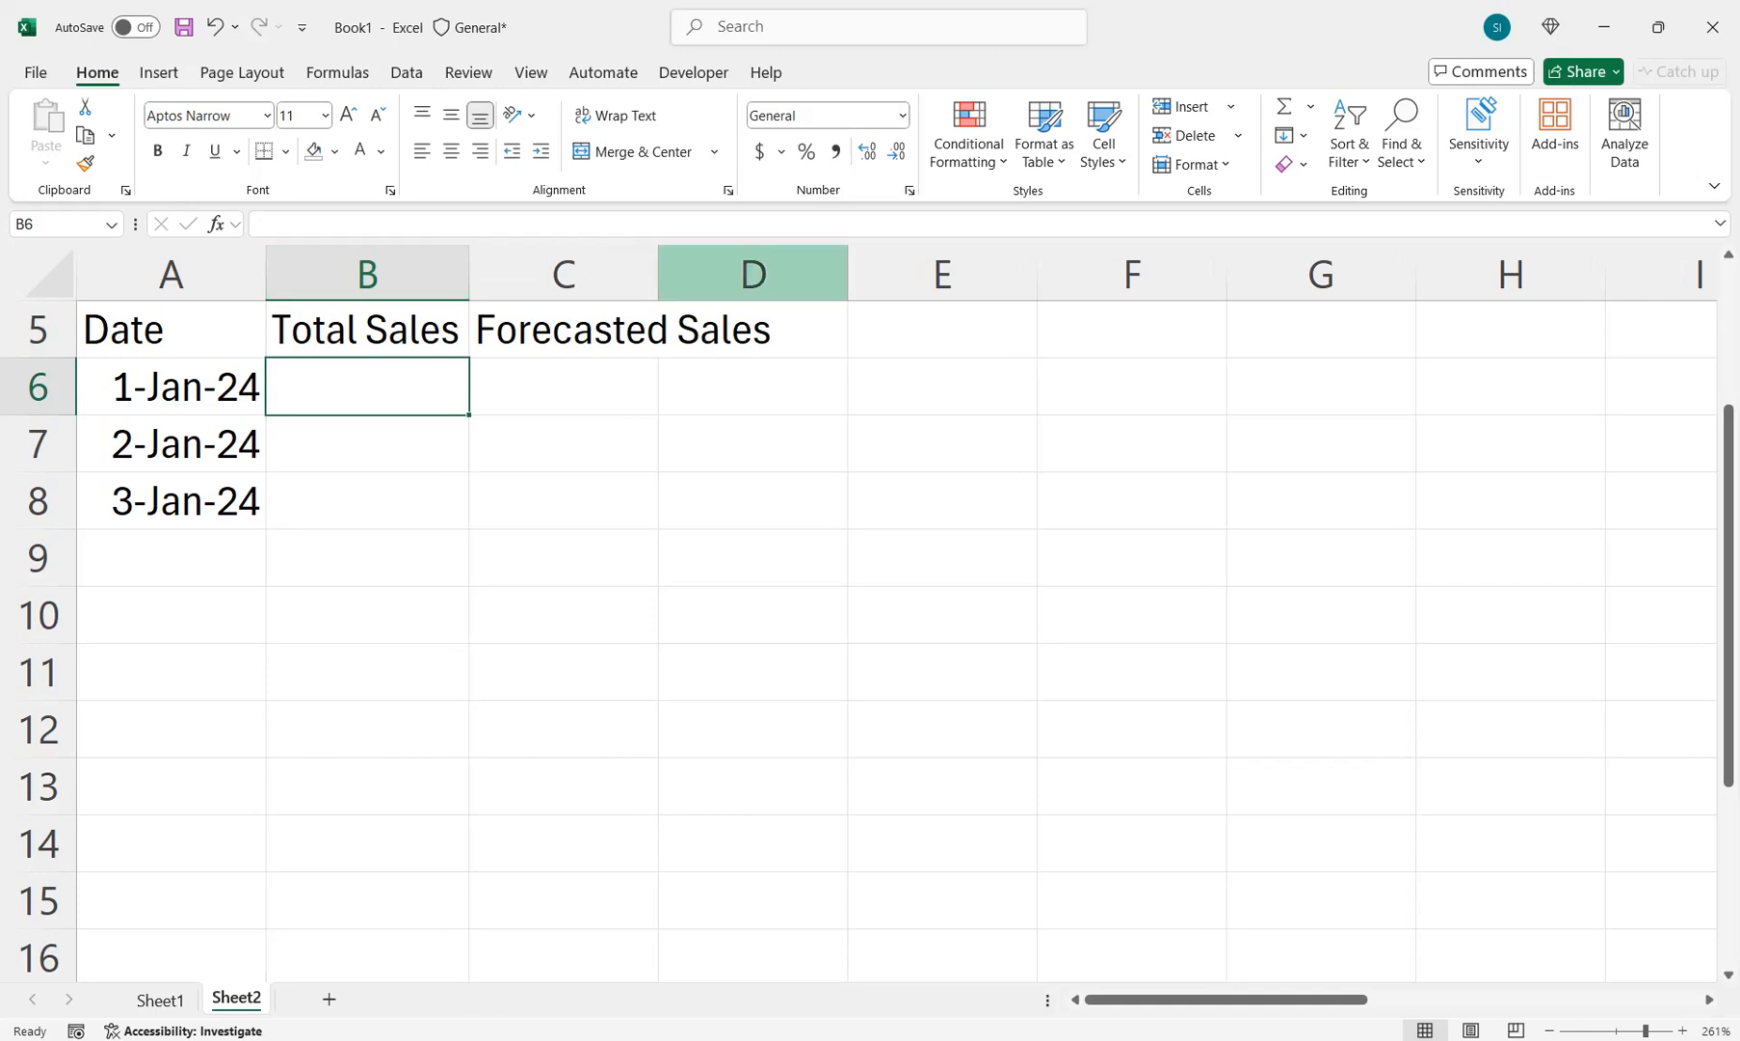
double_click(658, 275)
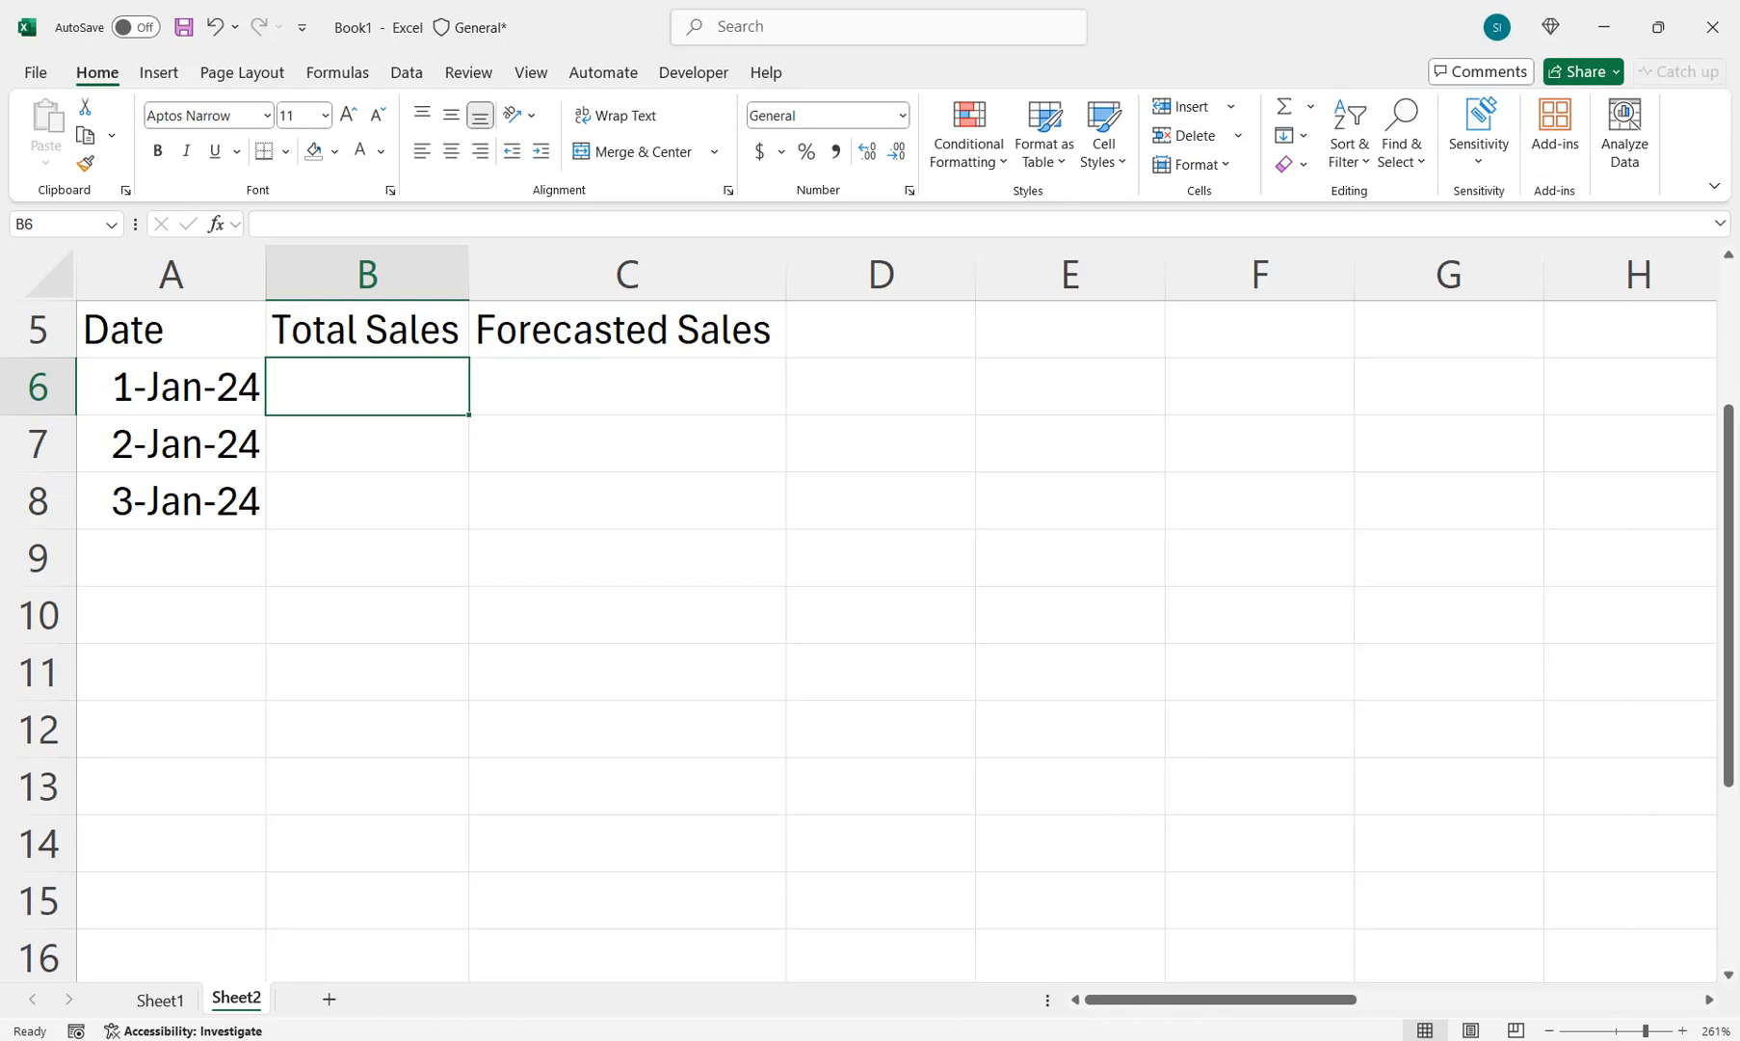
Step: Make the headers in A5:C5 bold and centered, and widen column B
drag(627, 330, 172, 329)
key(ctrl+b)
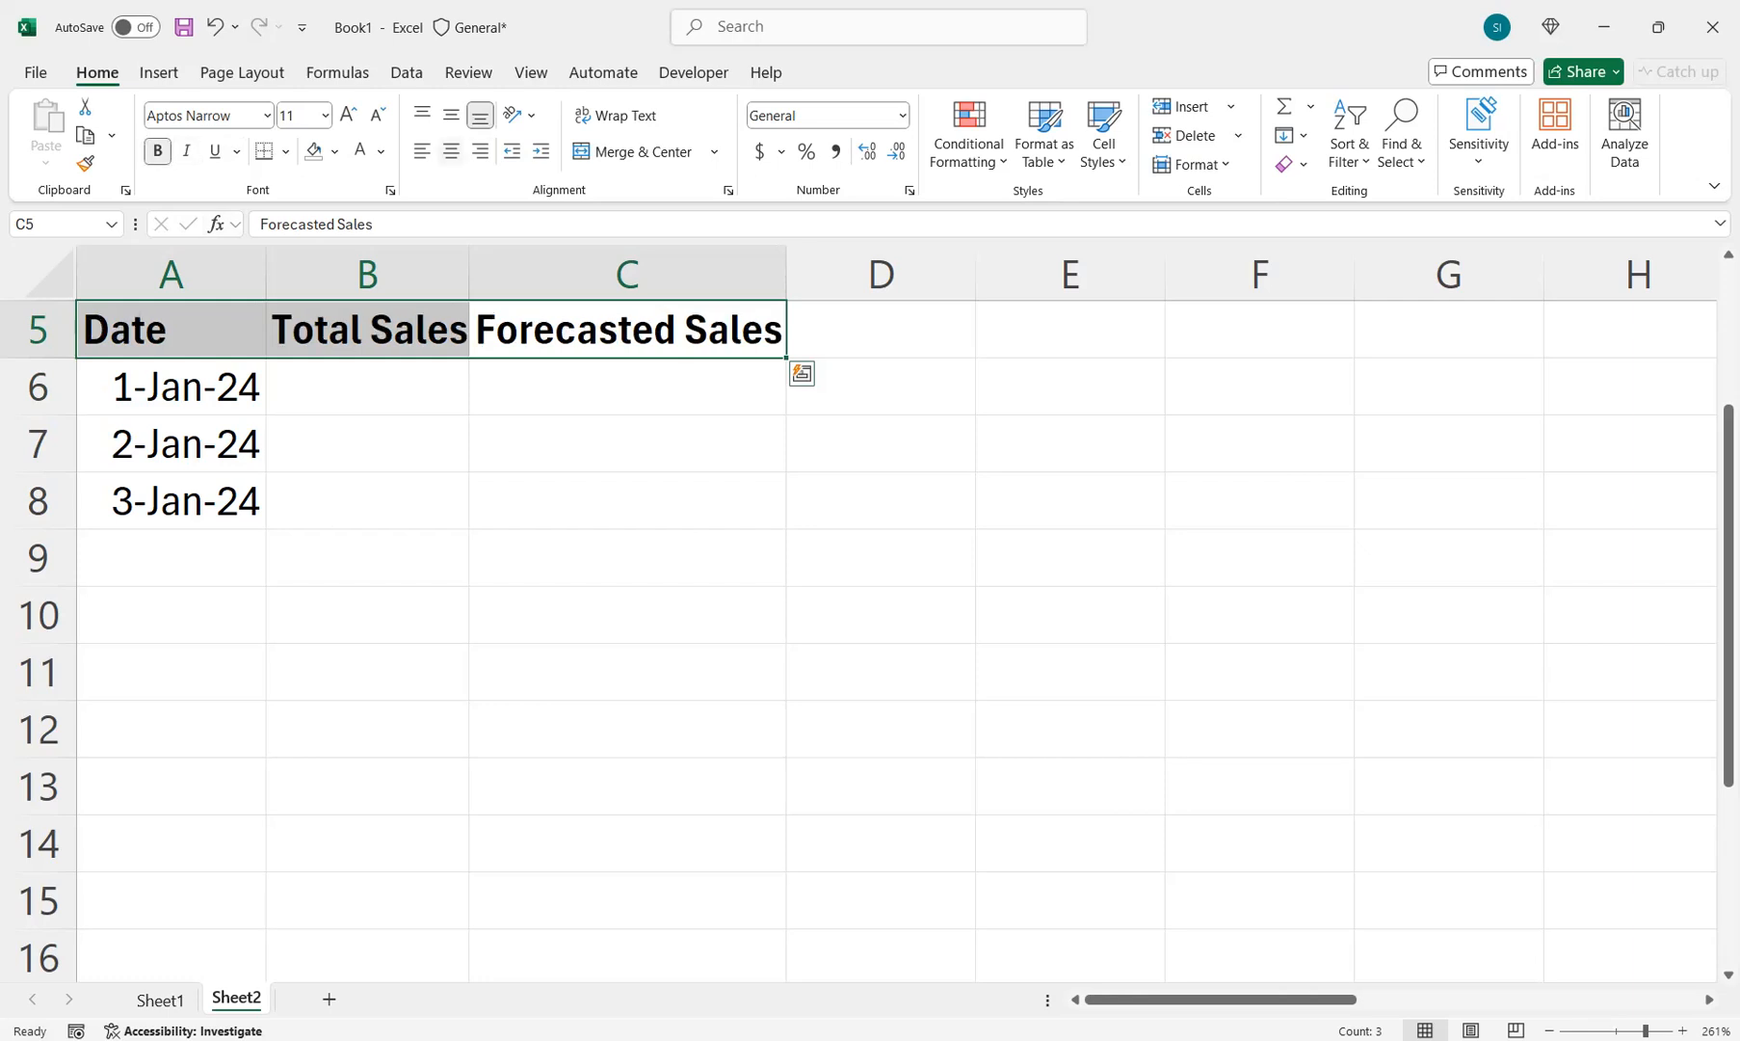
click(451, 151)
drag(469, 275, 510, 274)
click(390, 385)
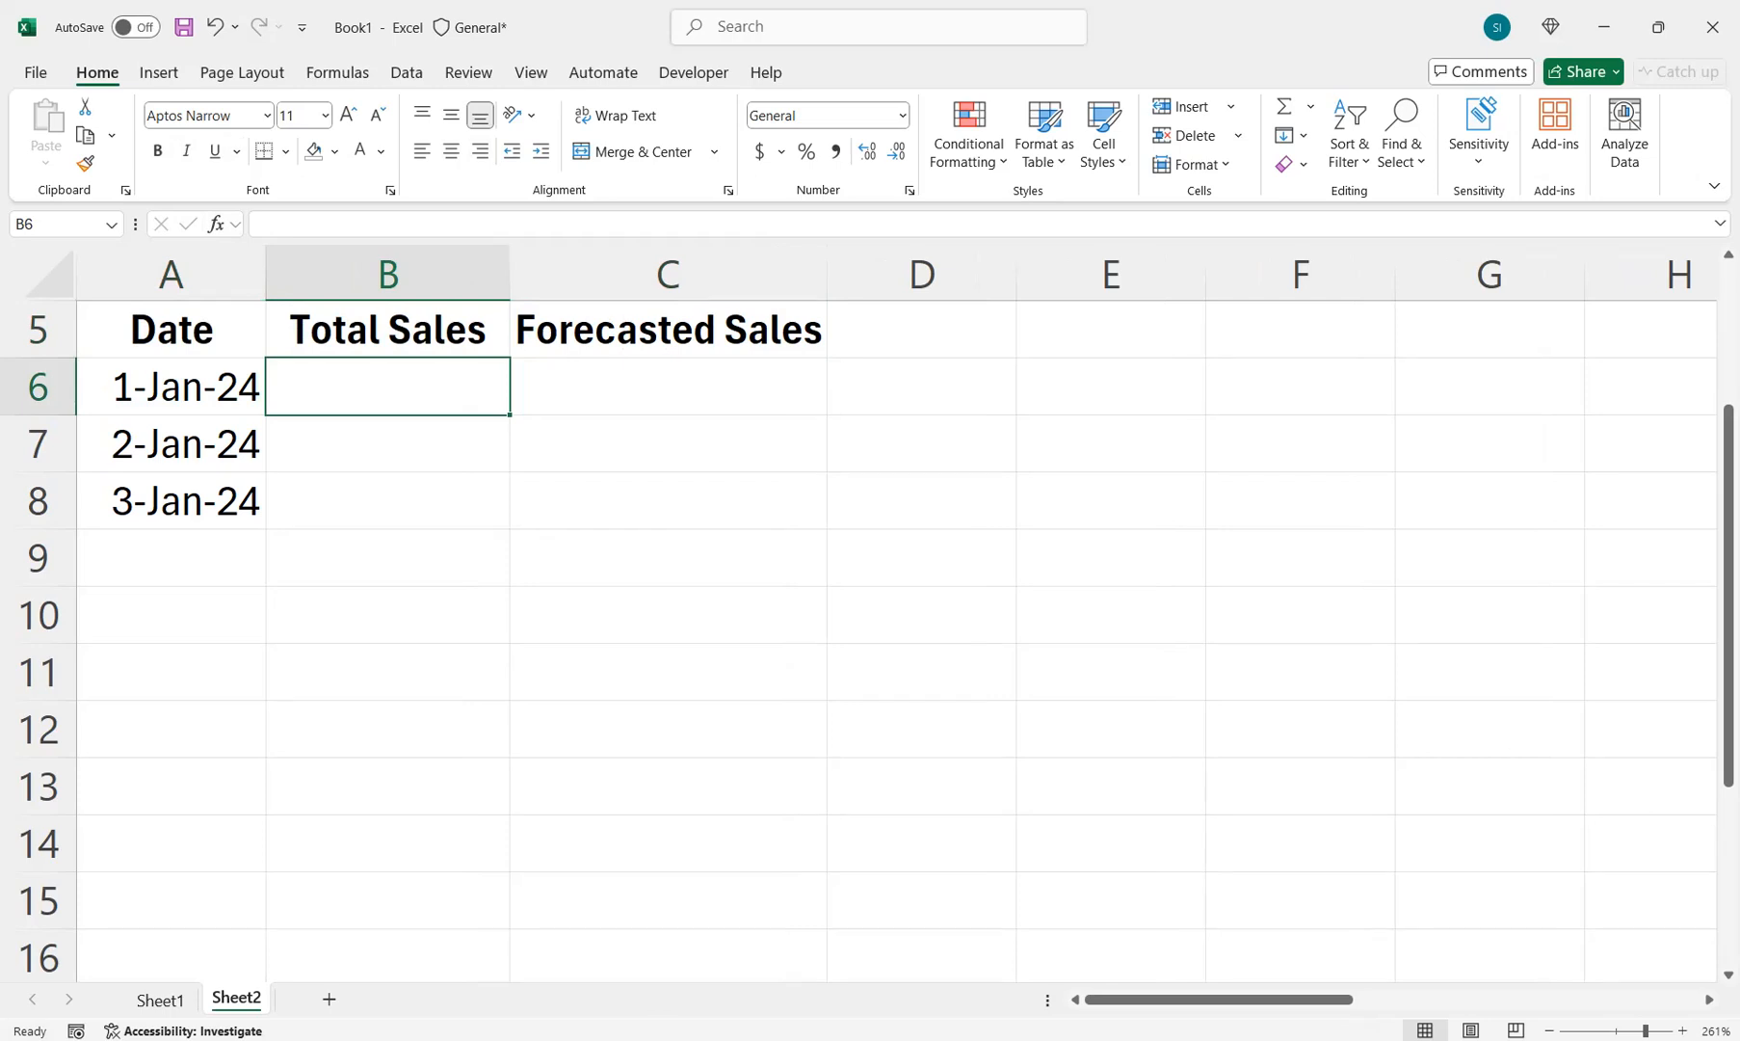
Step: Give the header cells A5:C5 a dark green fill with white text
drag(172, 330, 669, 329)
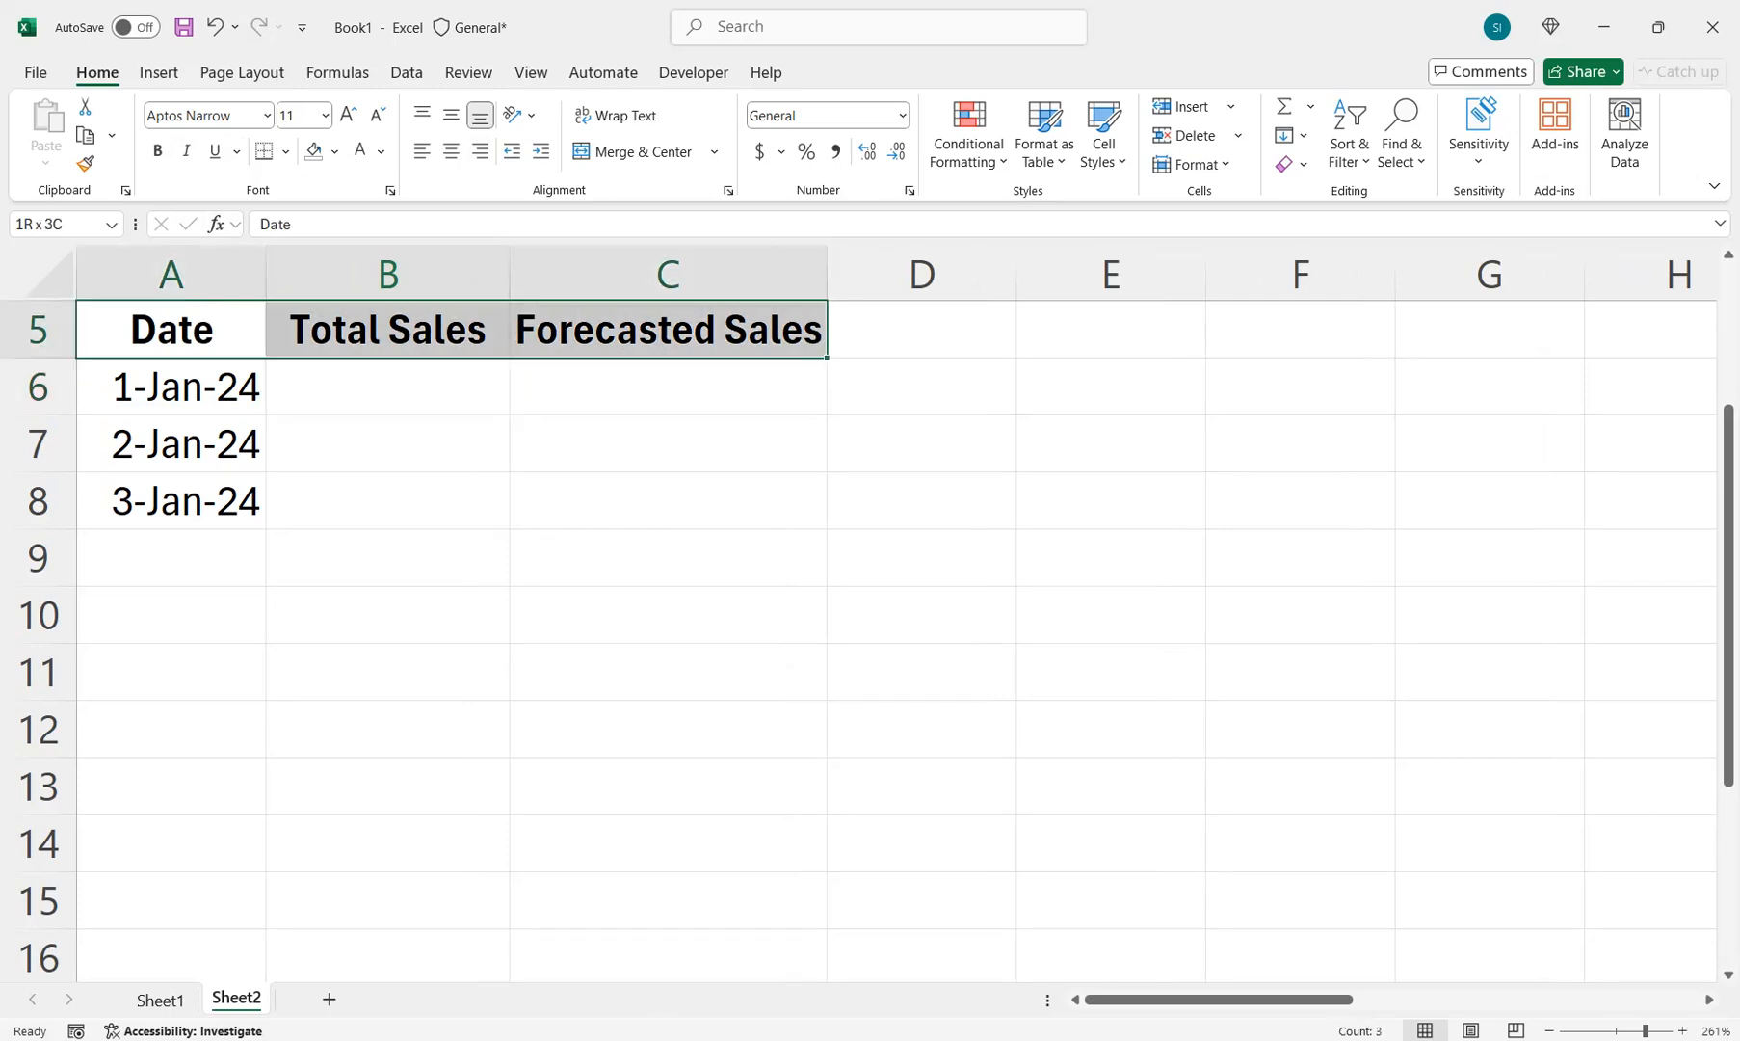
click(334, 151)
click(595, 412)
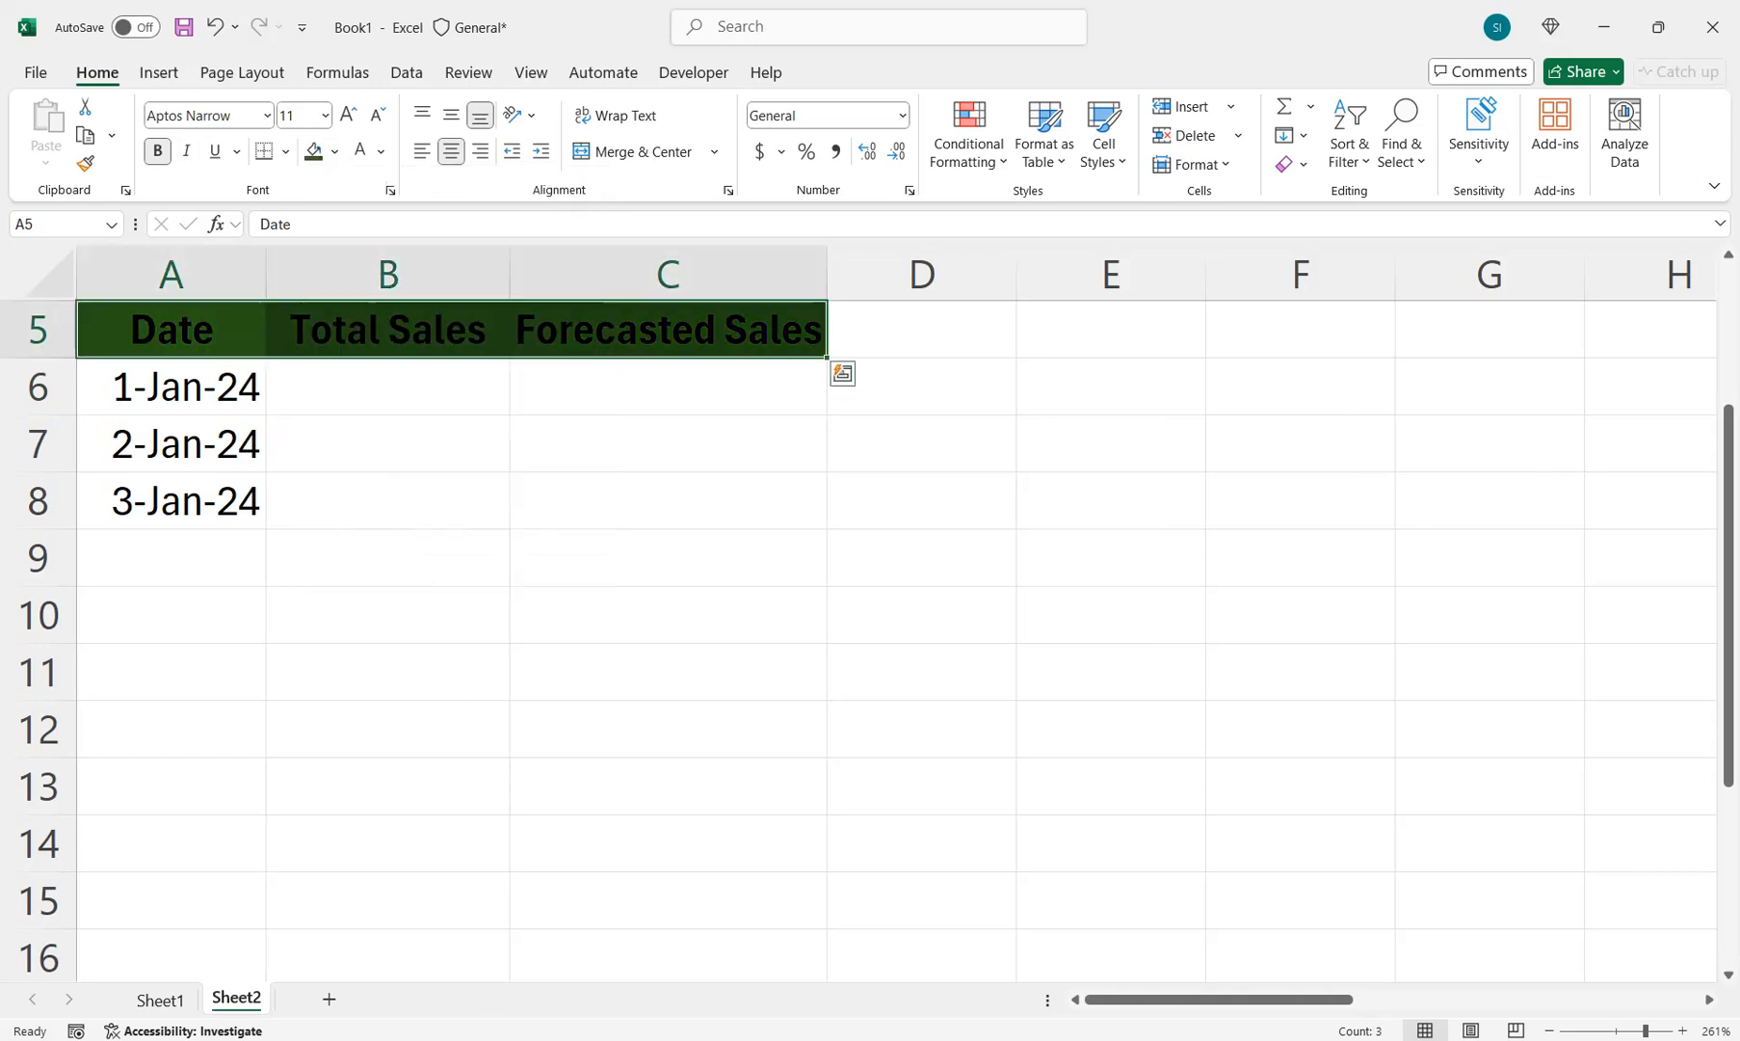
Step: Start an IF formula in B6 that returns blank when A6 is empty and otherwise uses SUMIF
click(388, 385)
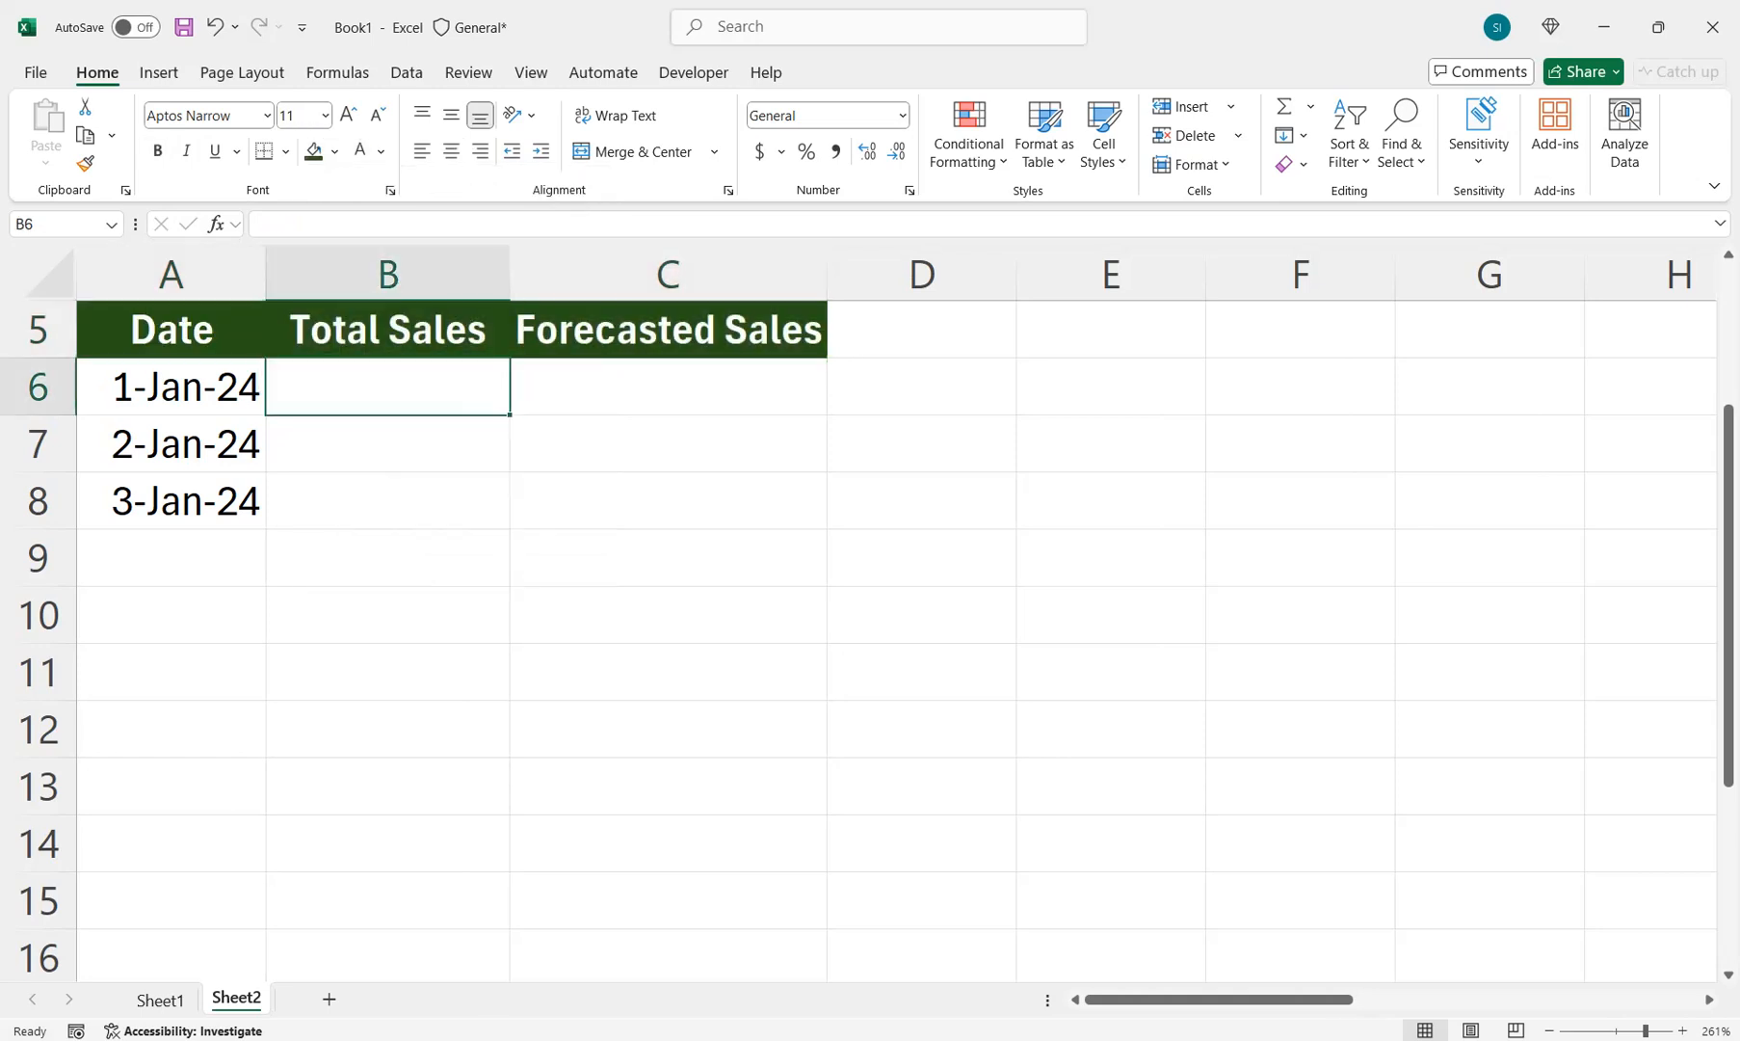
text(=IF()
click(171, 385)
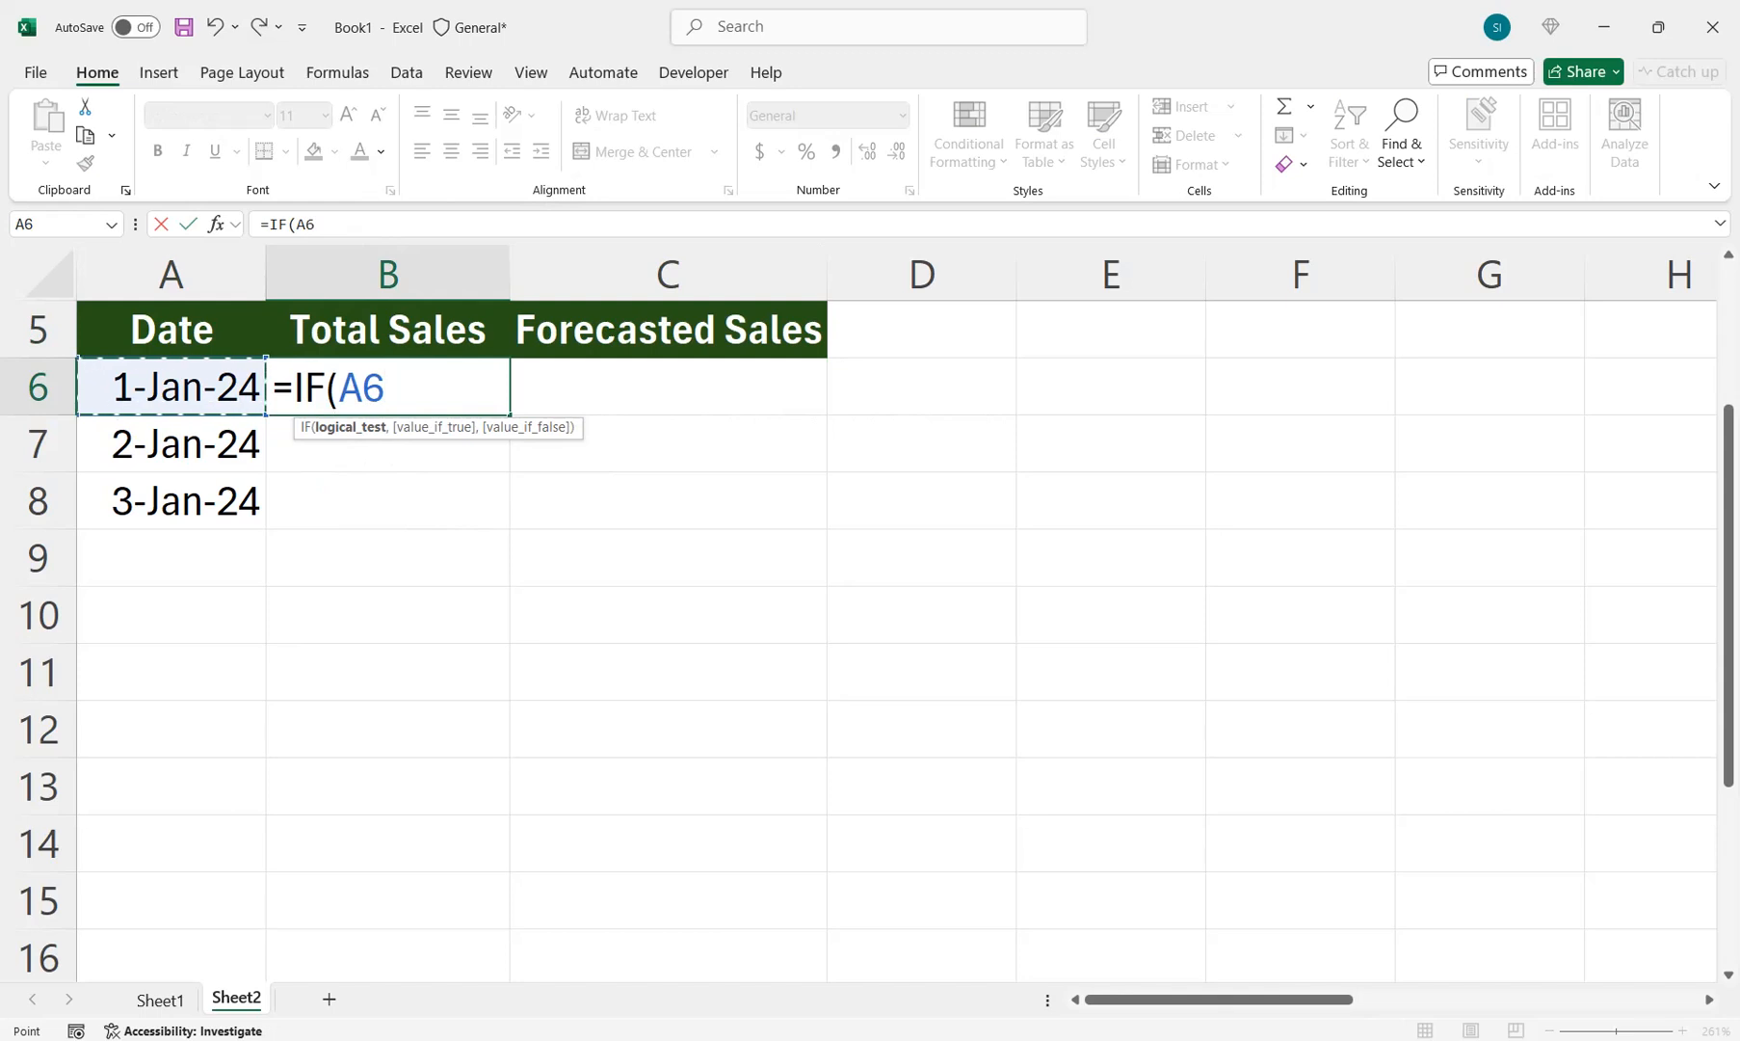
text(="","",)
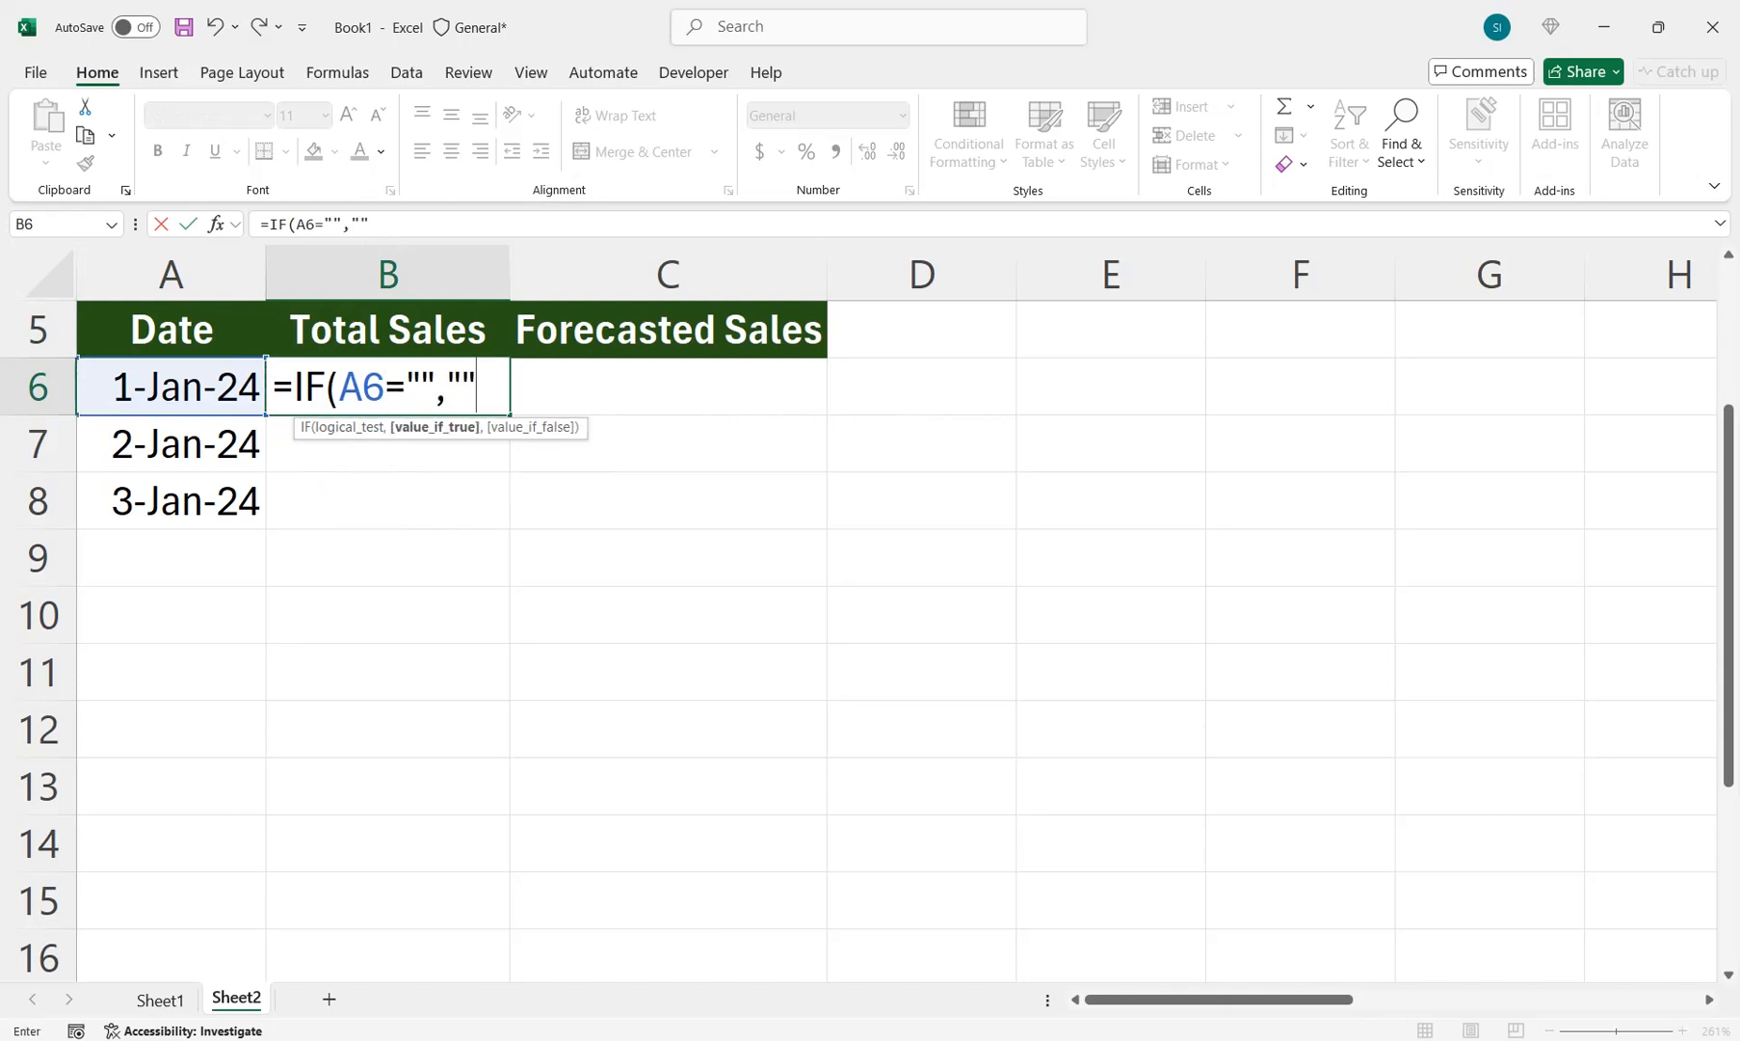
text(sumif)
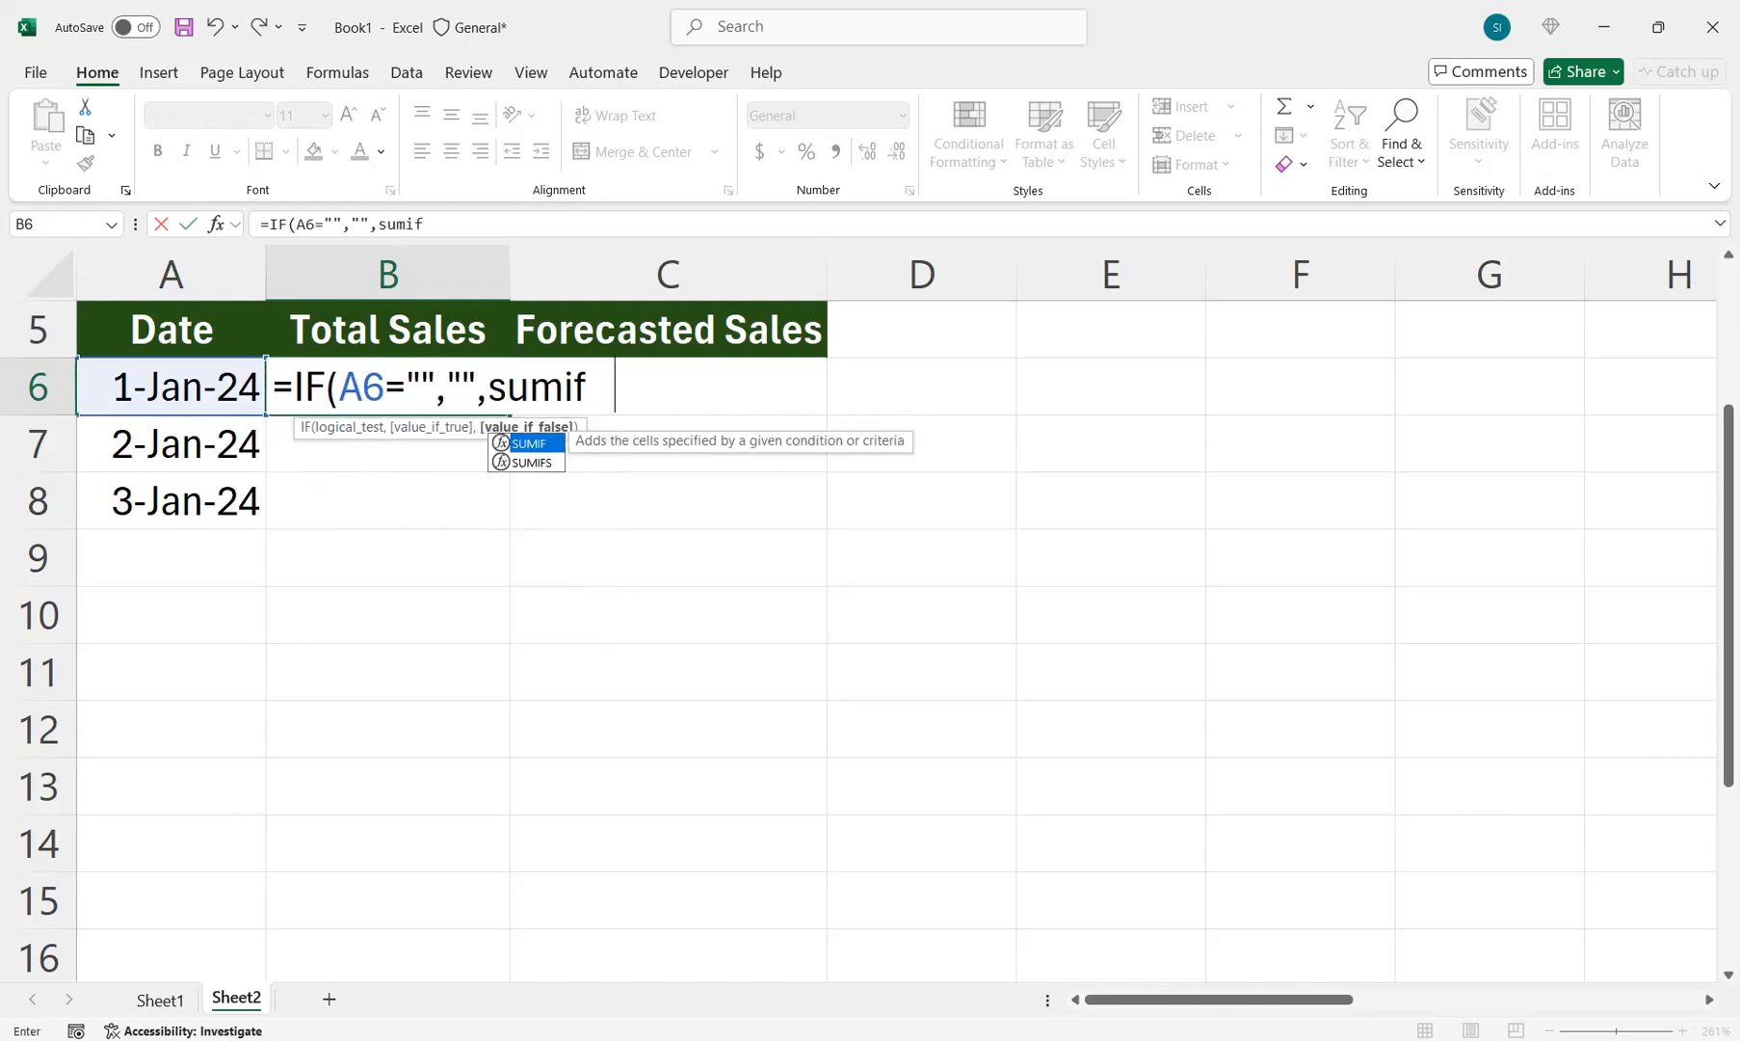
key(Tab)
Step: Set the SUMIF range to the dates in Sheet1!A7:A1048576 and its criteria to Sheet2!A6
key(ctrl+Page_Up)
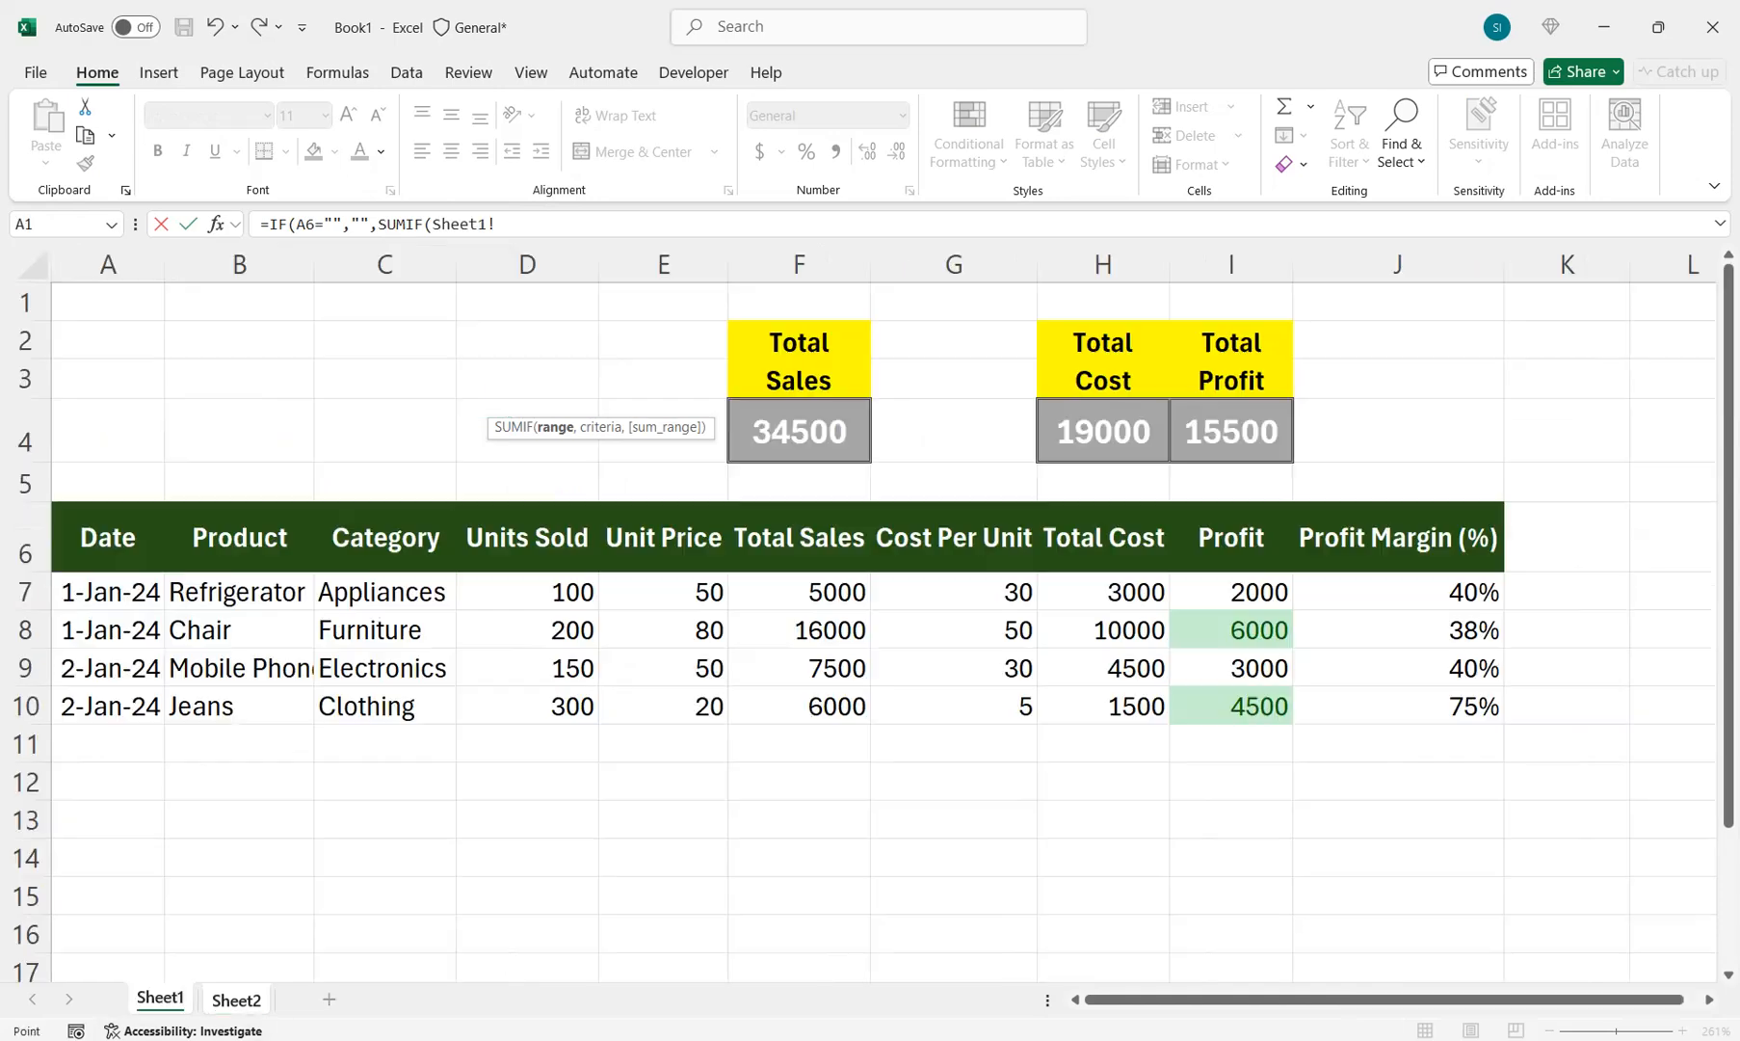
drag(108, 591, 108, 706)
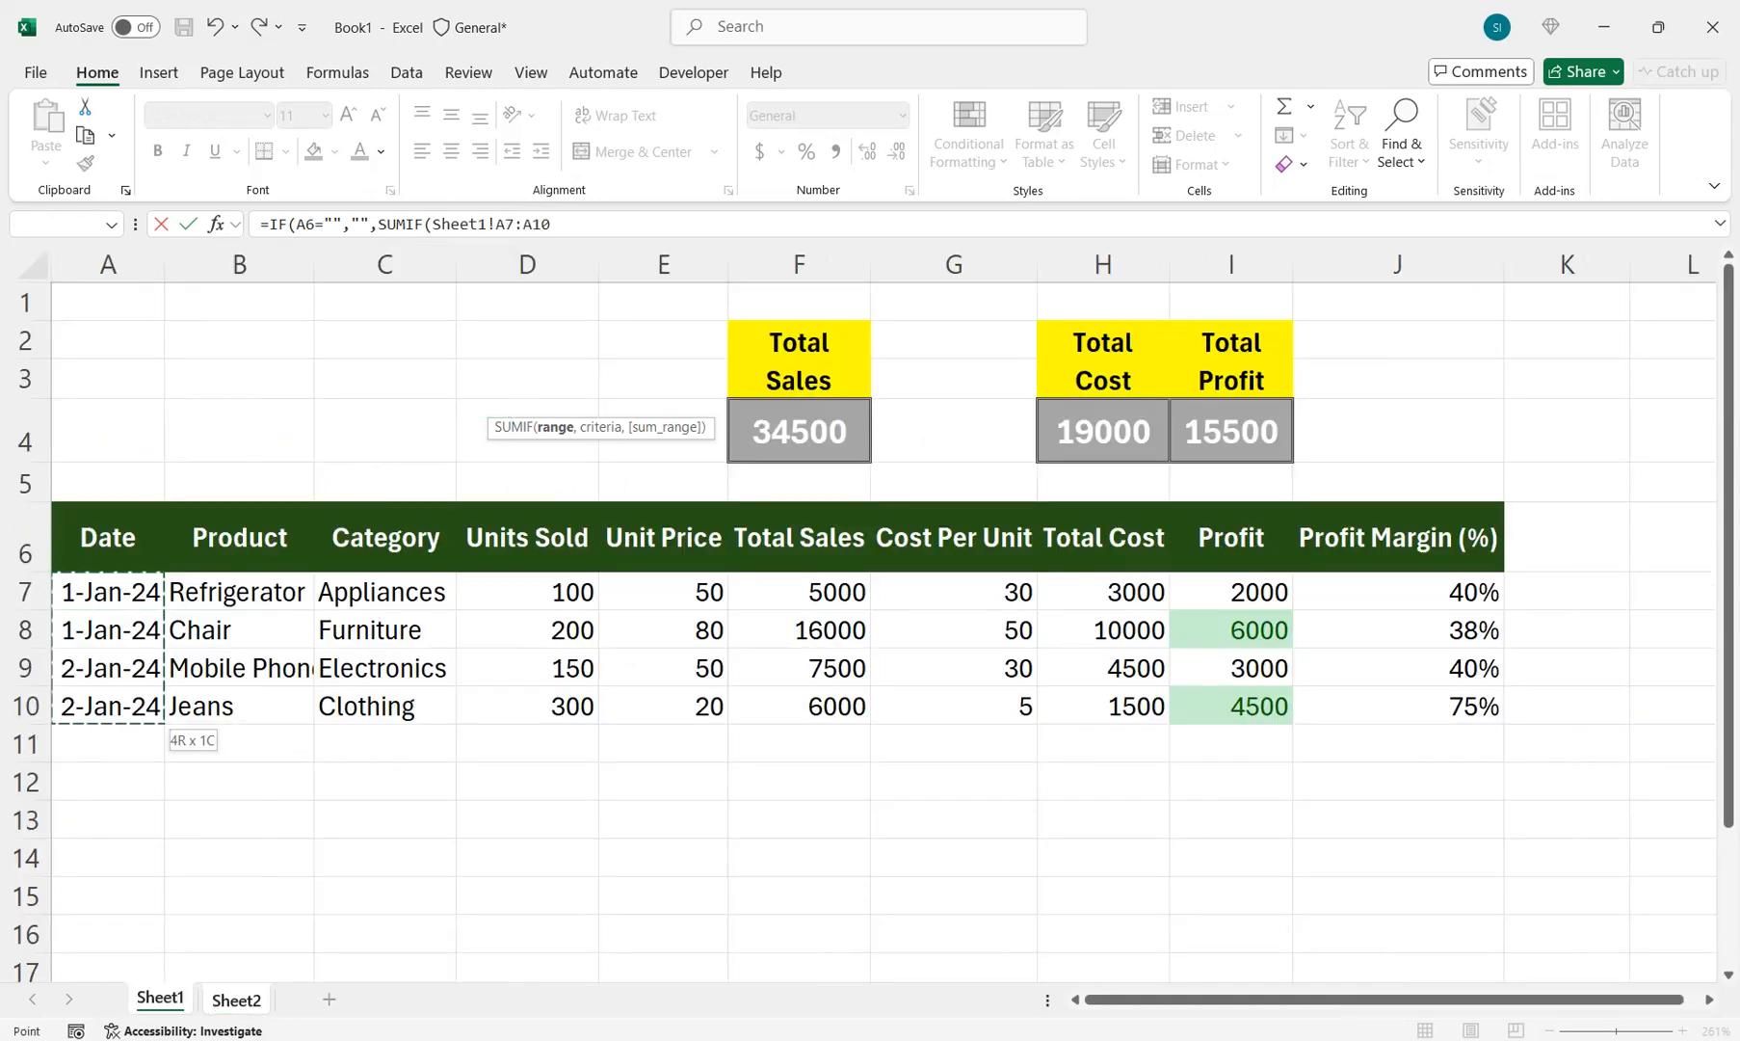
key(ctrl+shift+Down)
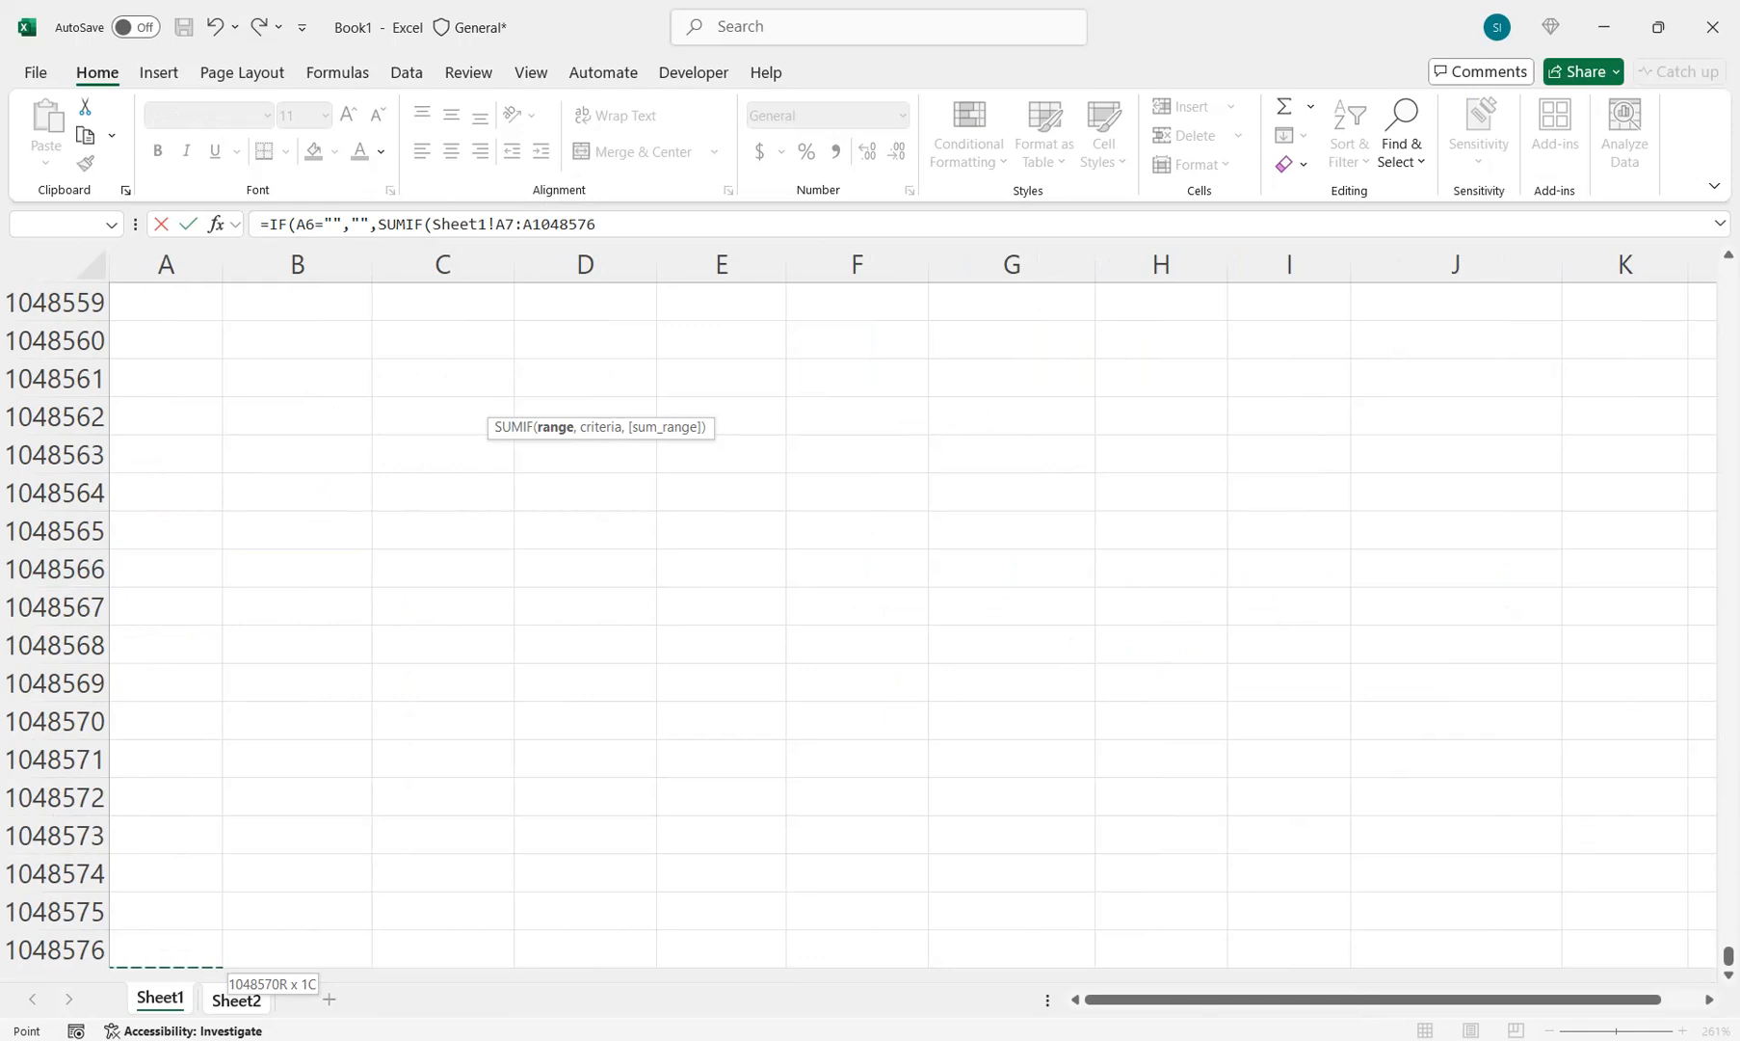
text(,)
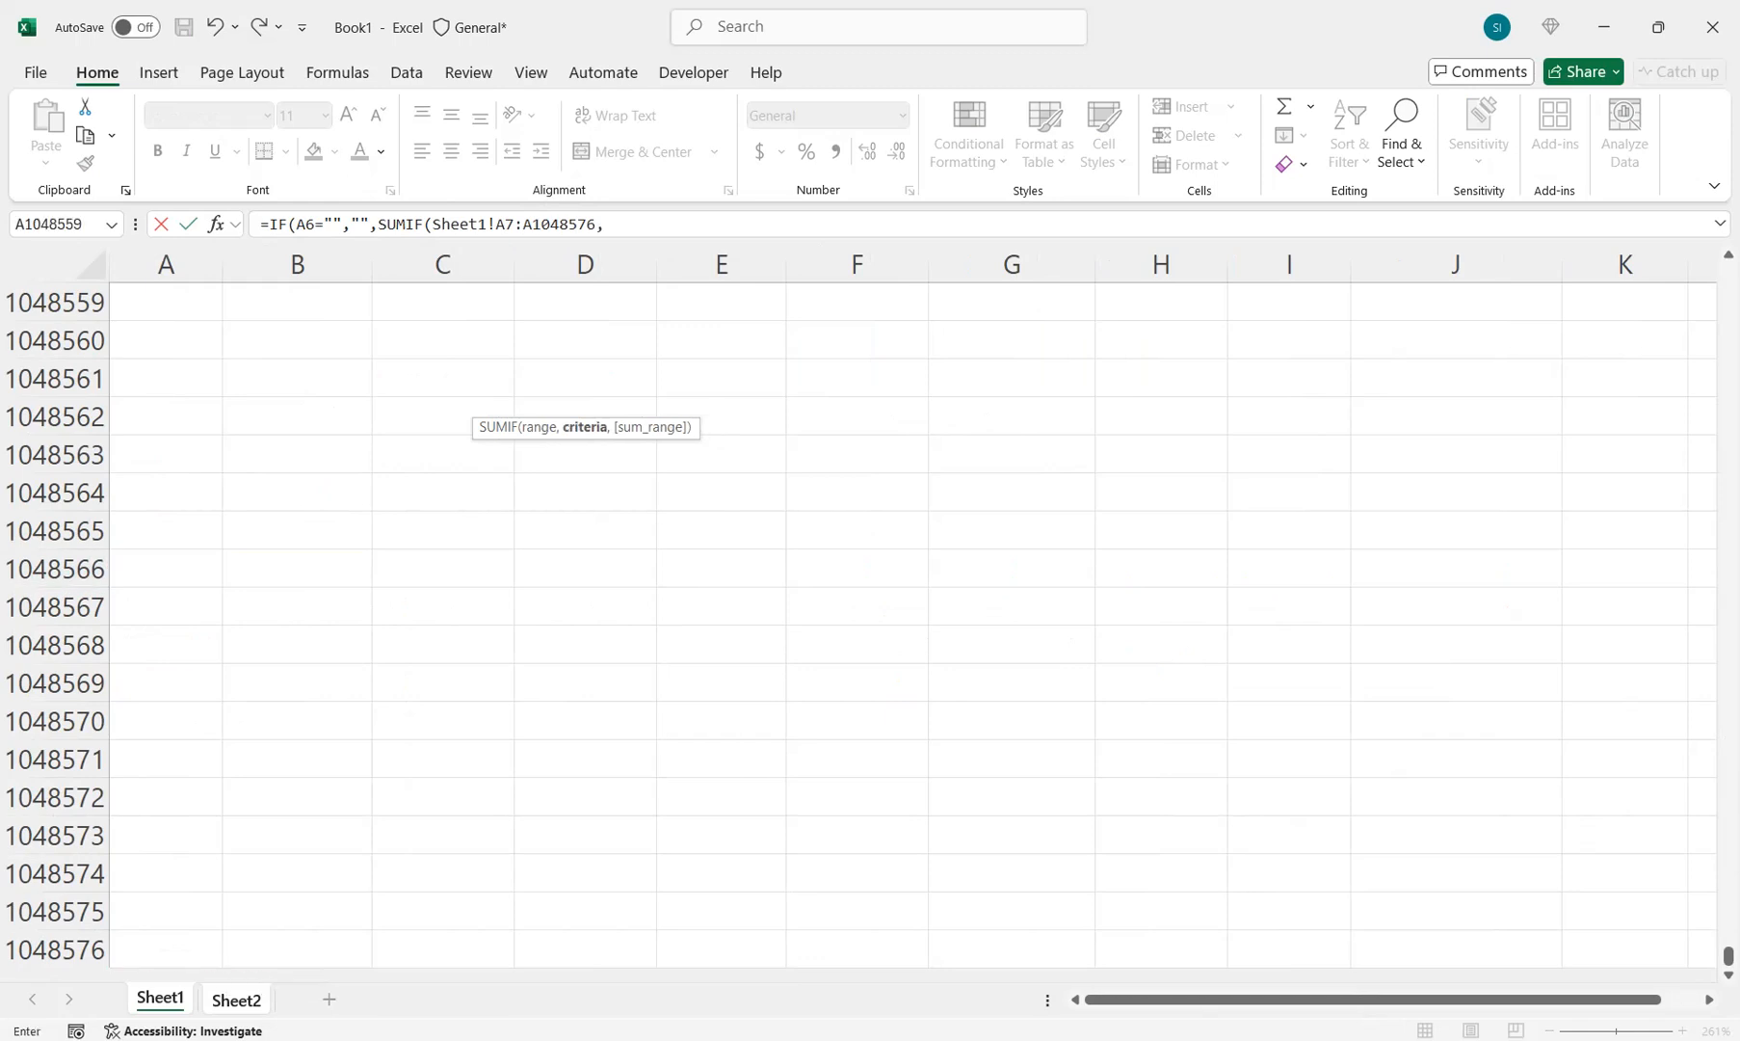
key(ctrl+Page_Down)
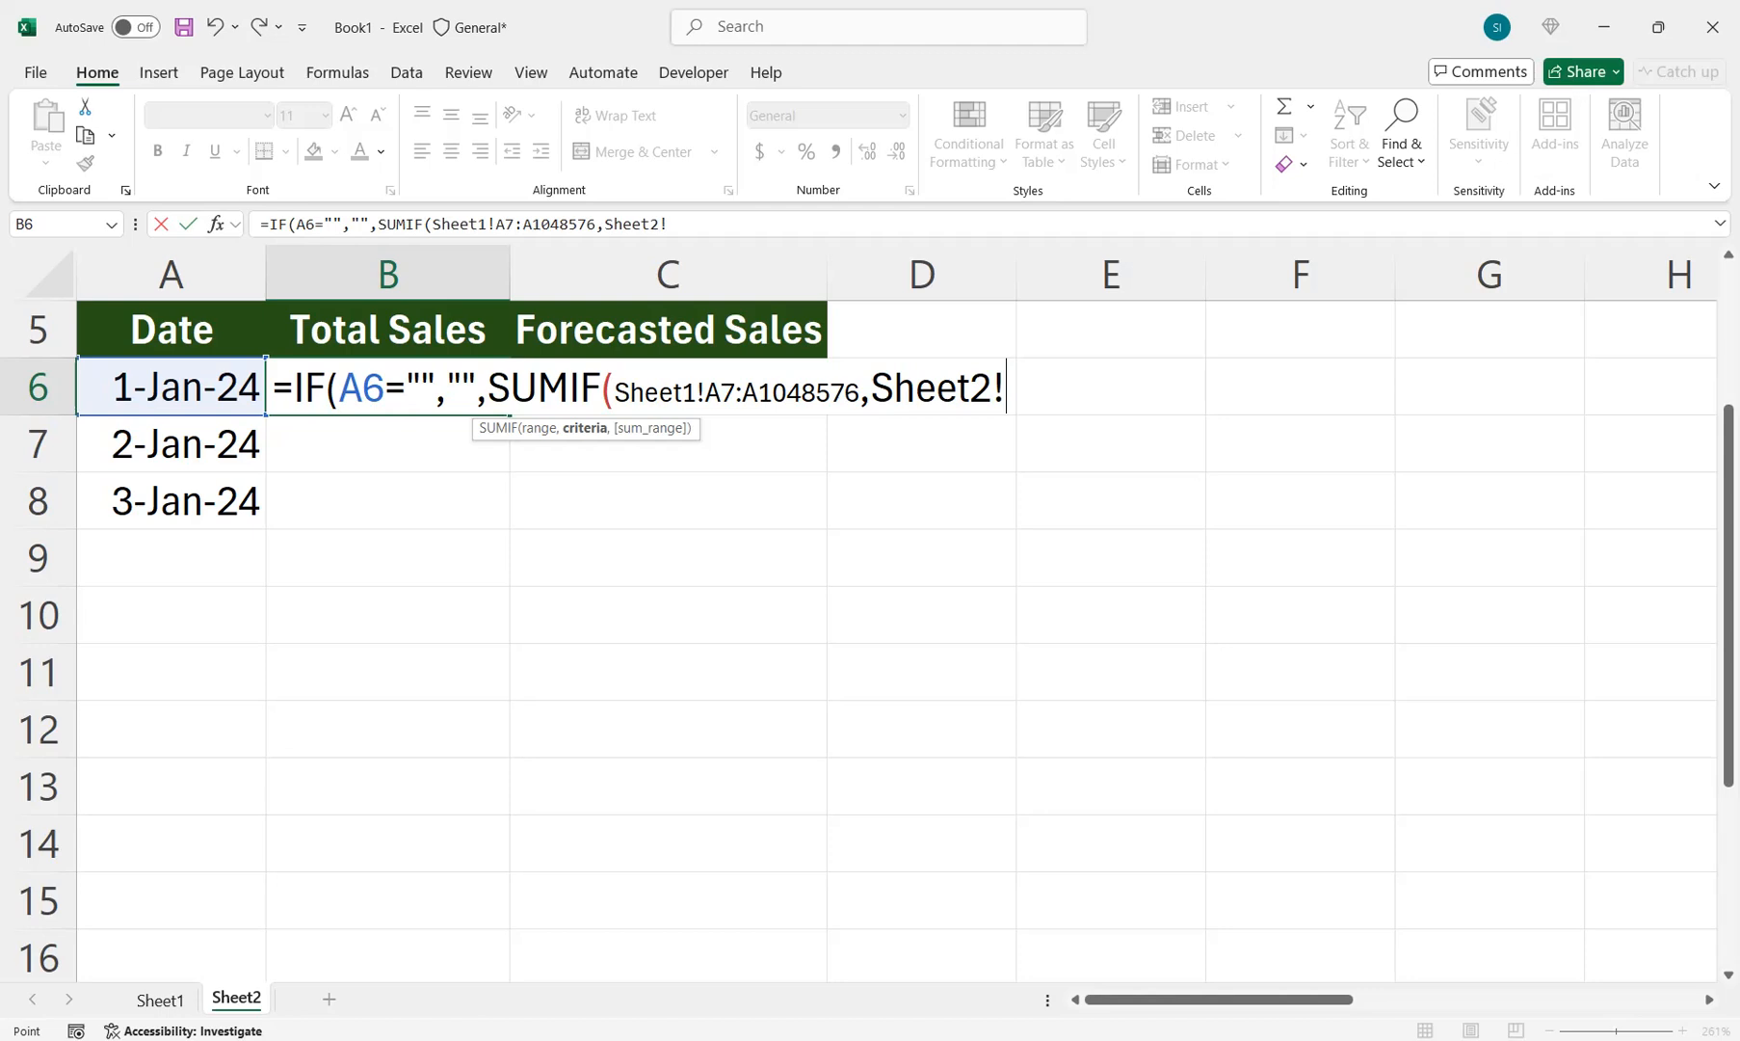
key(Left)
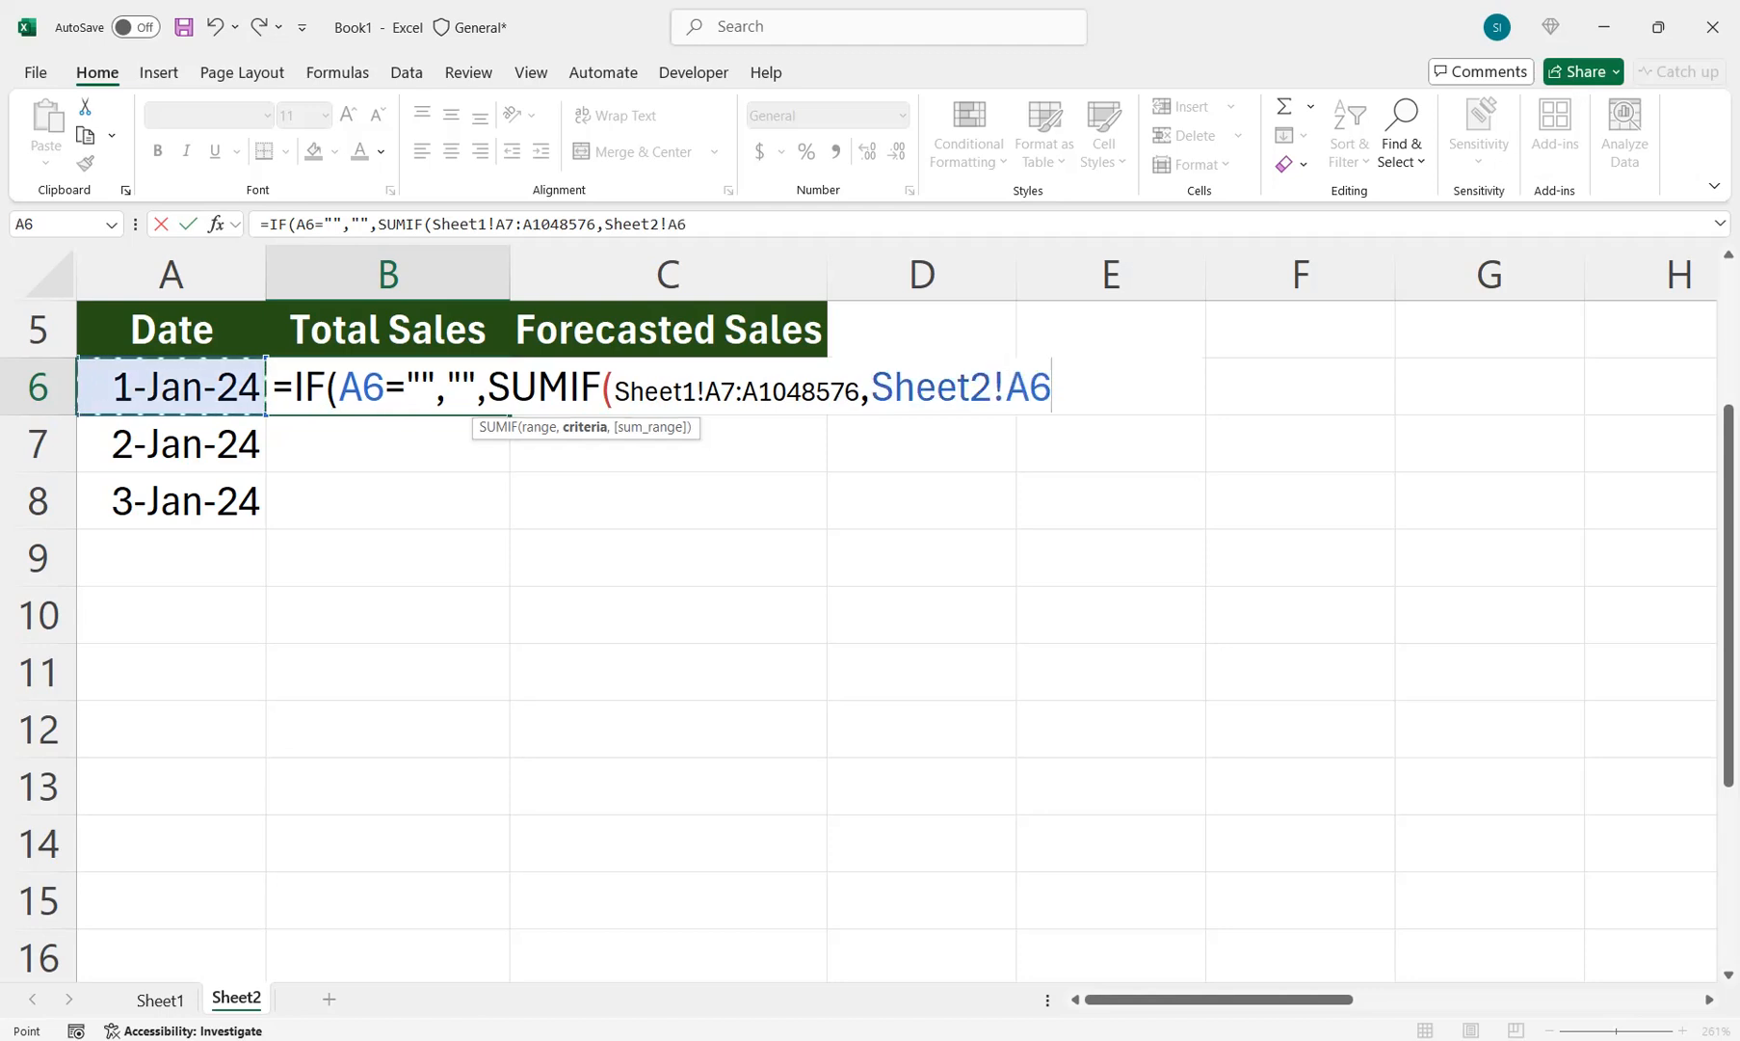
text(,)
Step: Set the SUMIF sum range to the Total Sales column, Sheet1!F7:F1048576
key(ctrl+Page_Up)
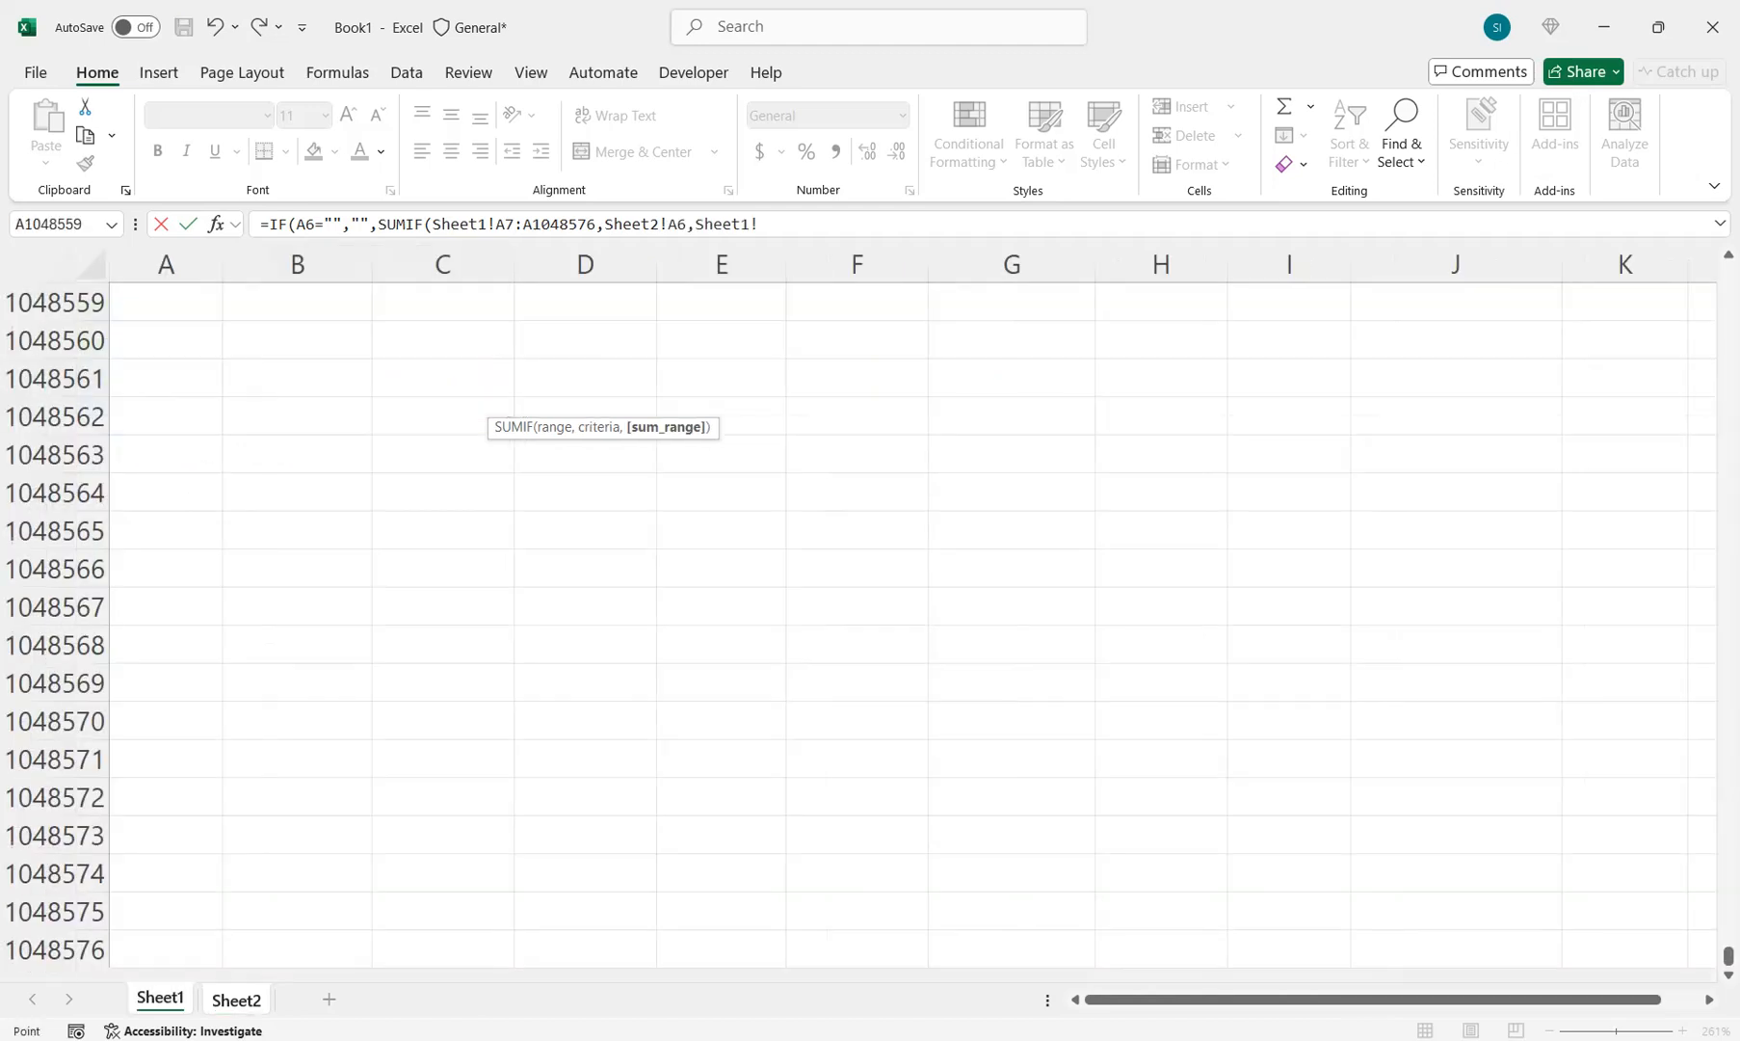
click(442, 531)
key(ctrl+Up)
key(ctrl+Up)
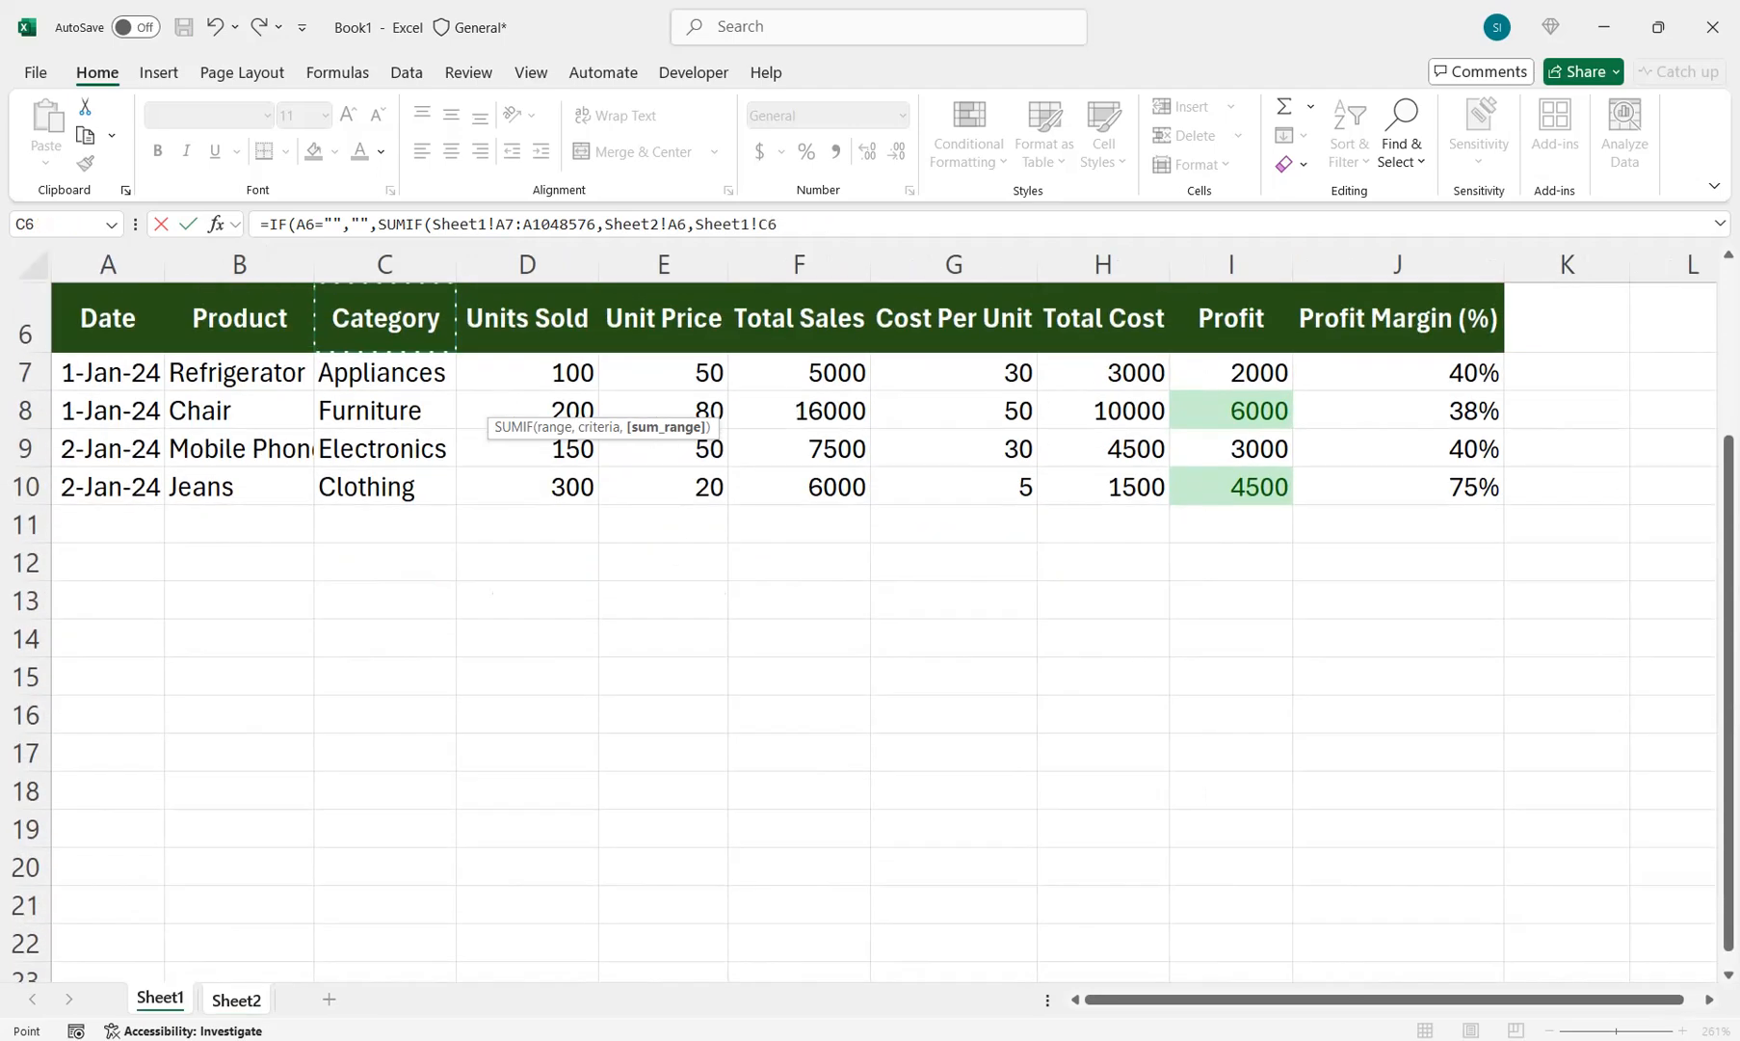
key(Right)
key(Right)
key(Right)
key(Down)
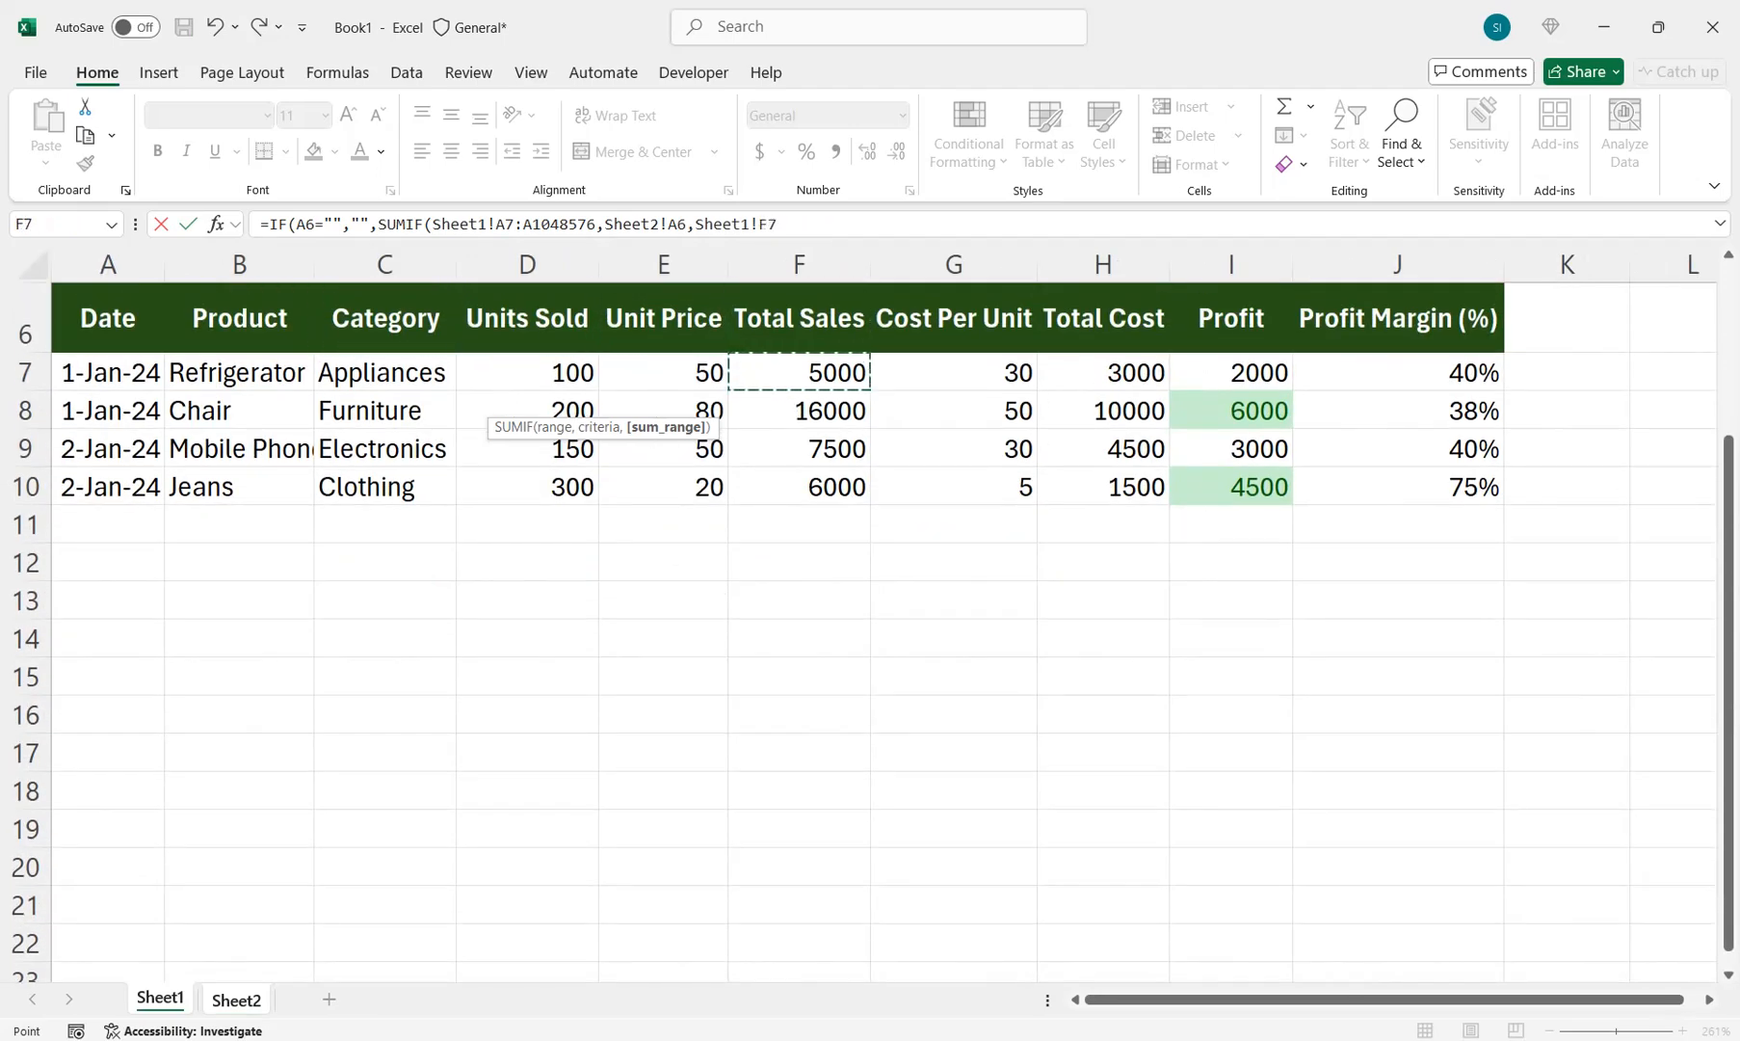
key(ctrl+shift+Down)
key(ctrl+shift+Down)
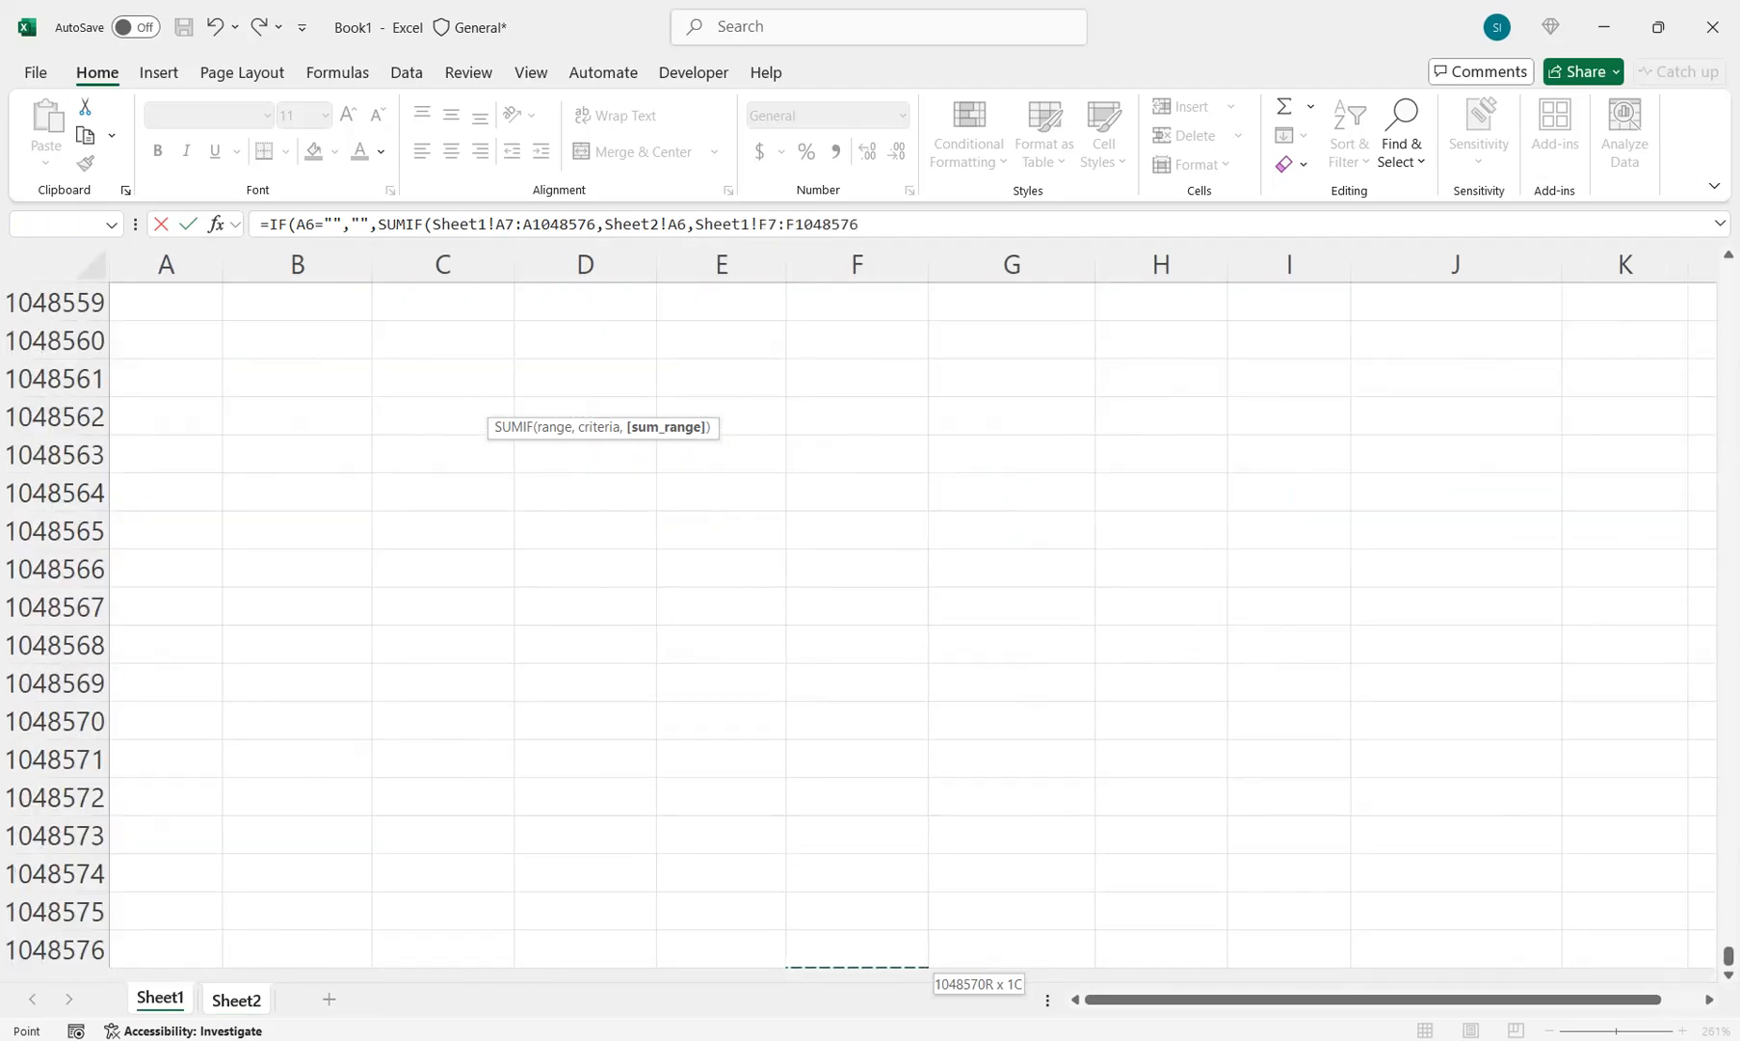
Step: Complete the Total Sales formula in B6 and fill it down to B12
text())
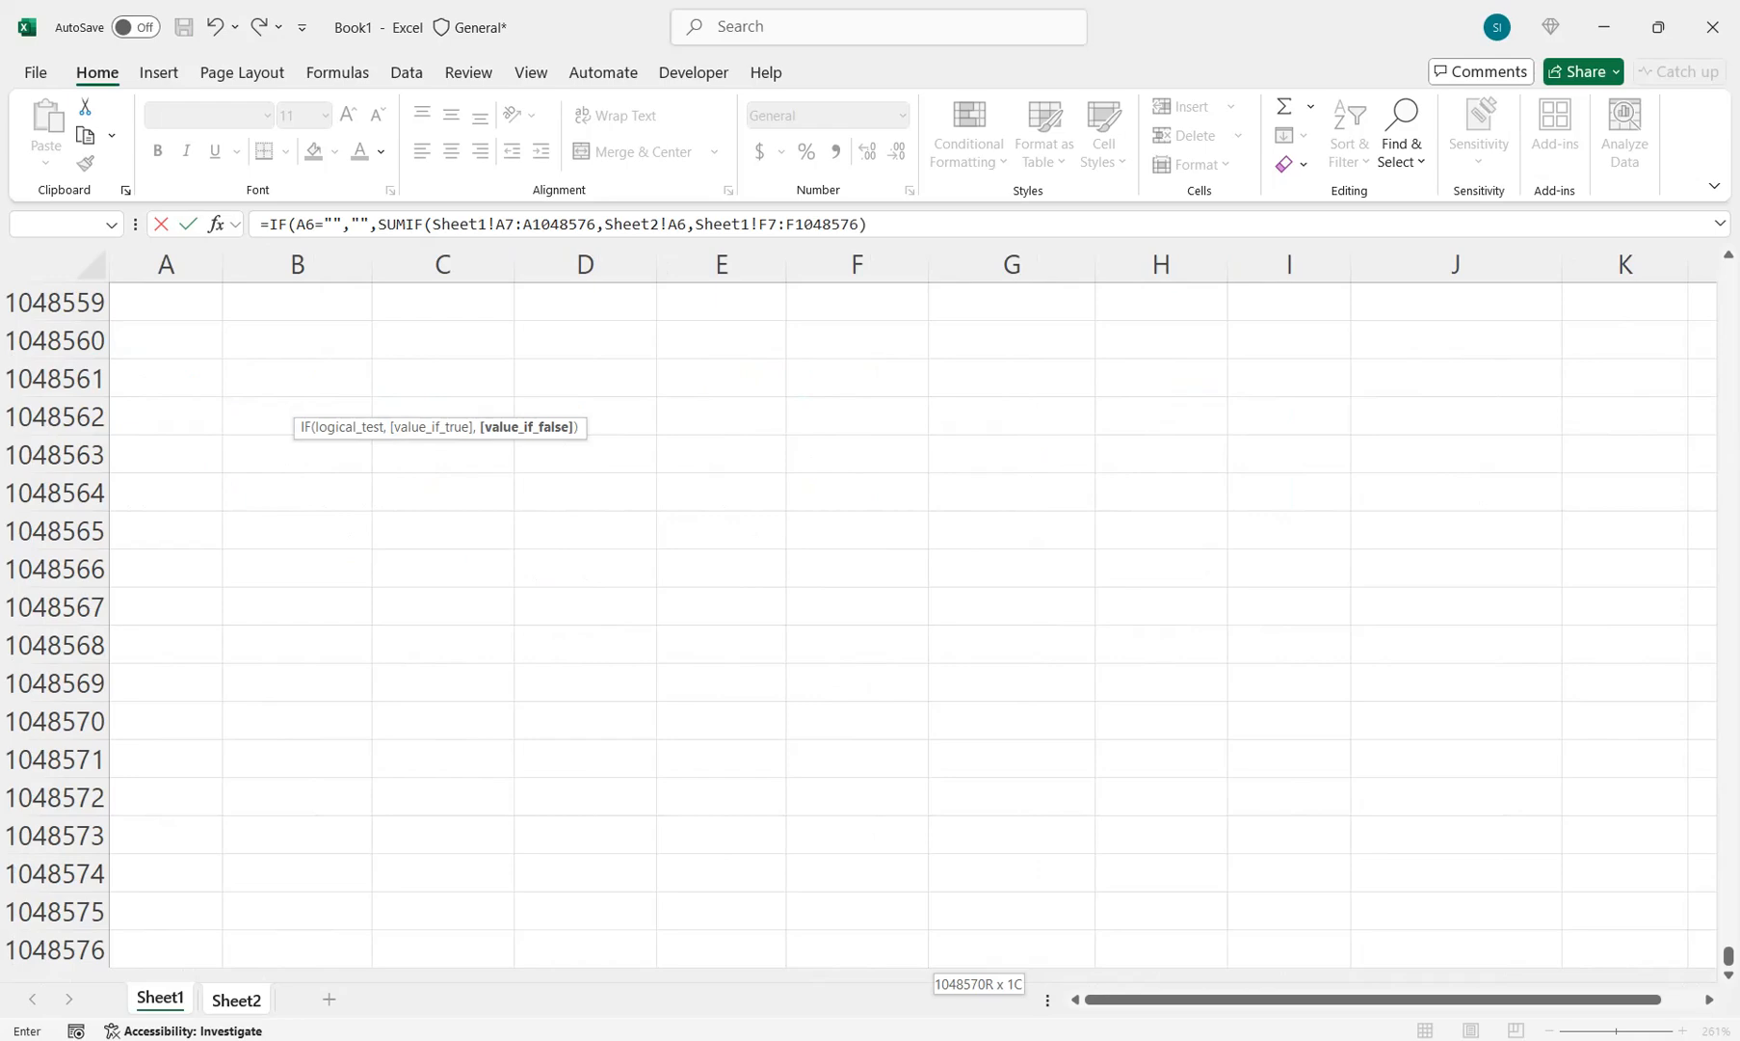
key(Return)
click(387, 388)
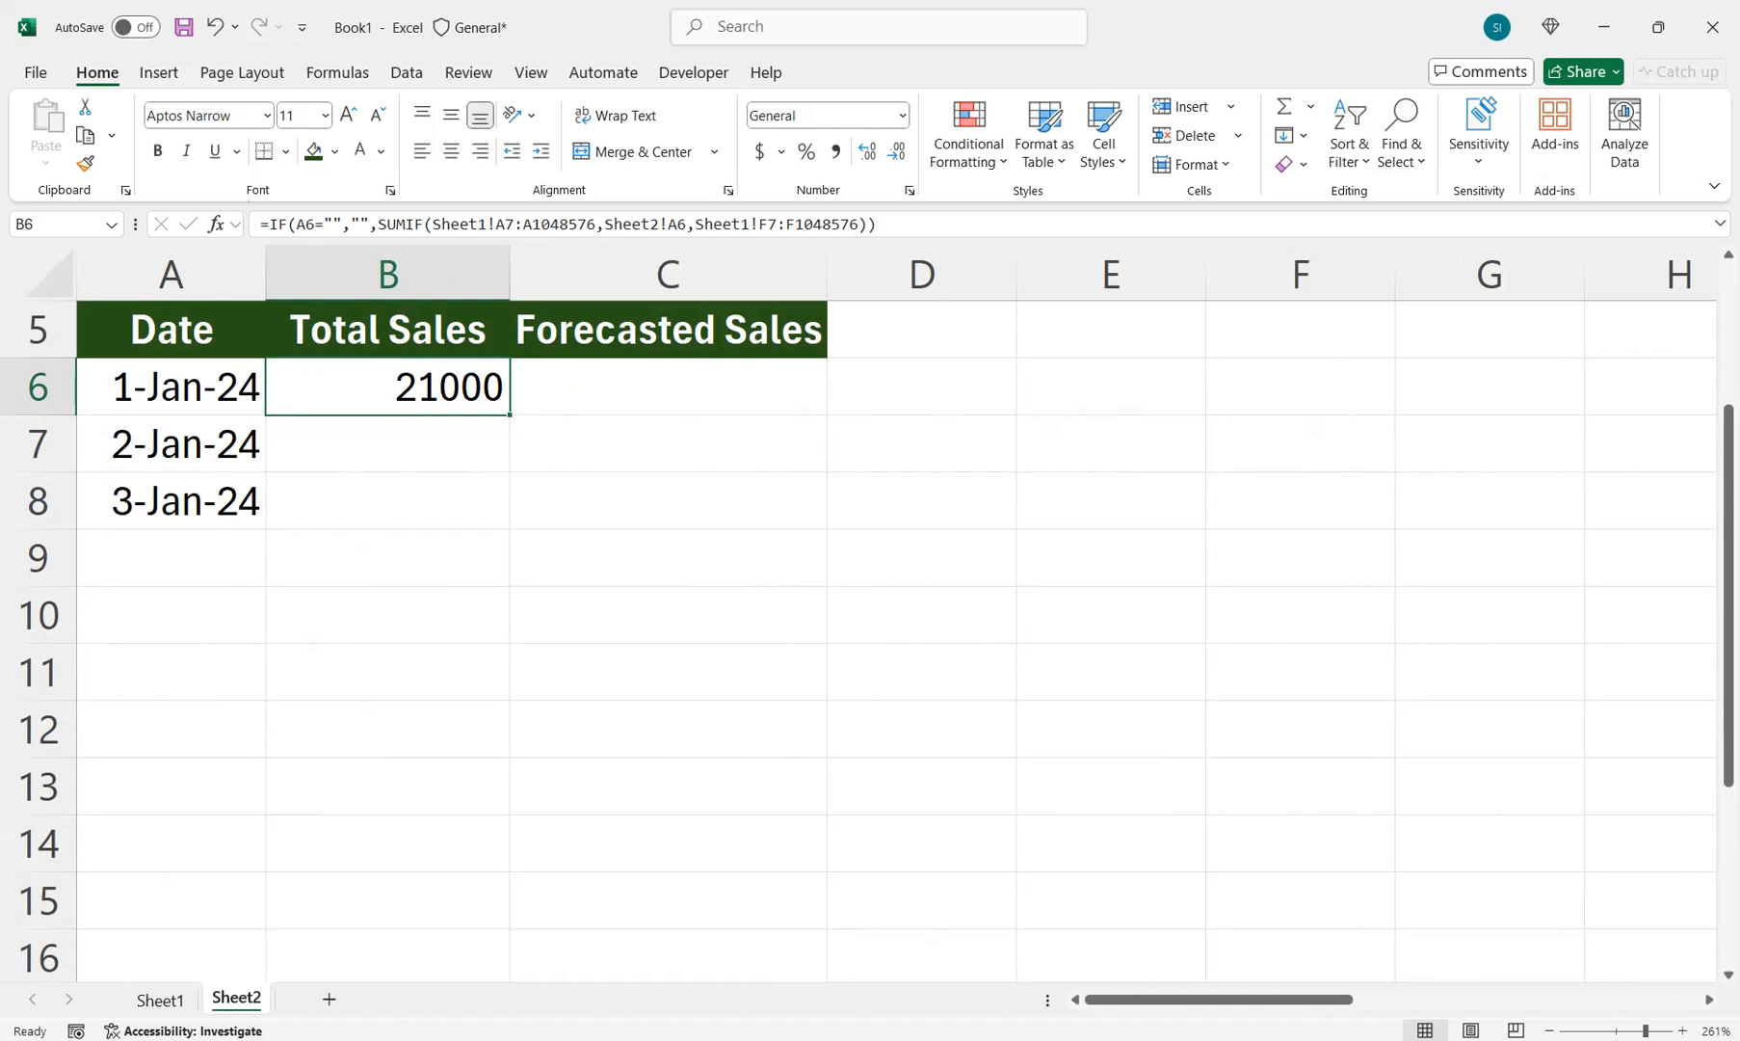
drag(509, 416, 482, 742)
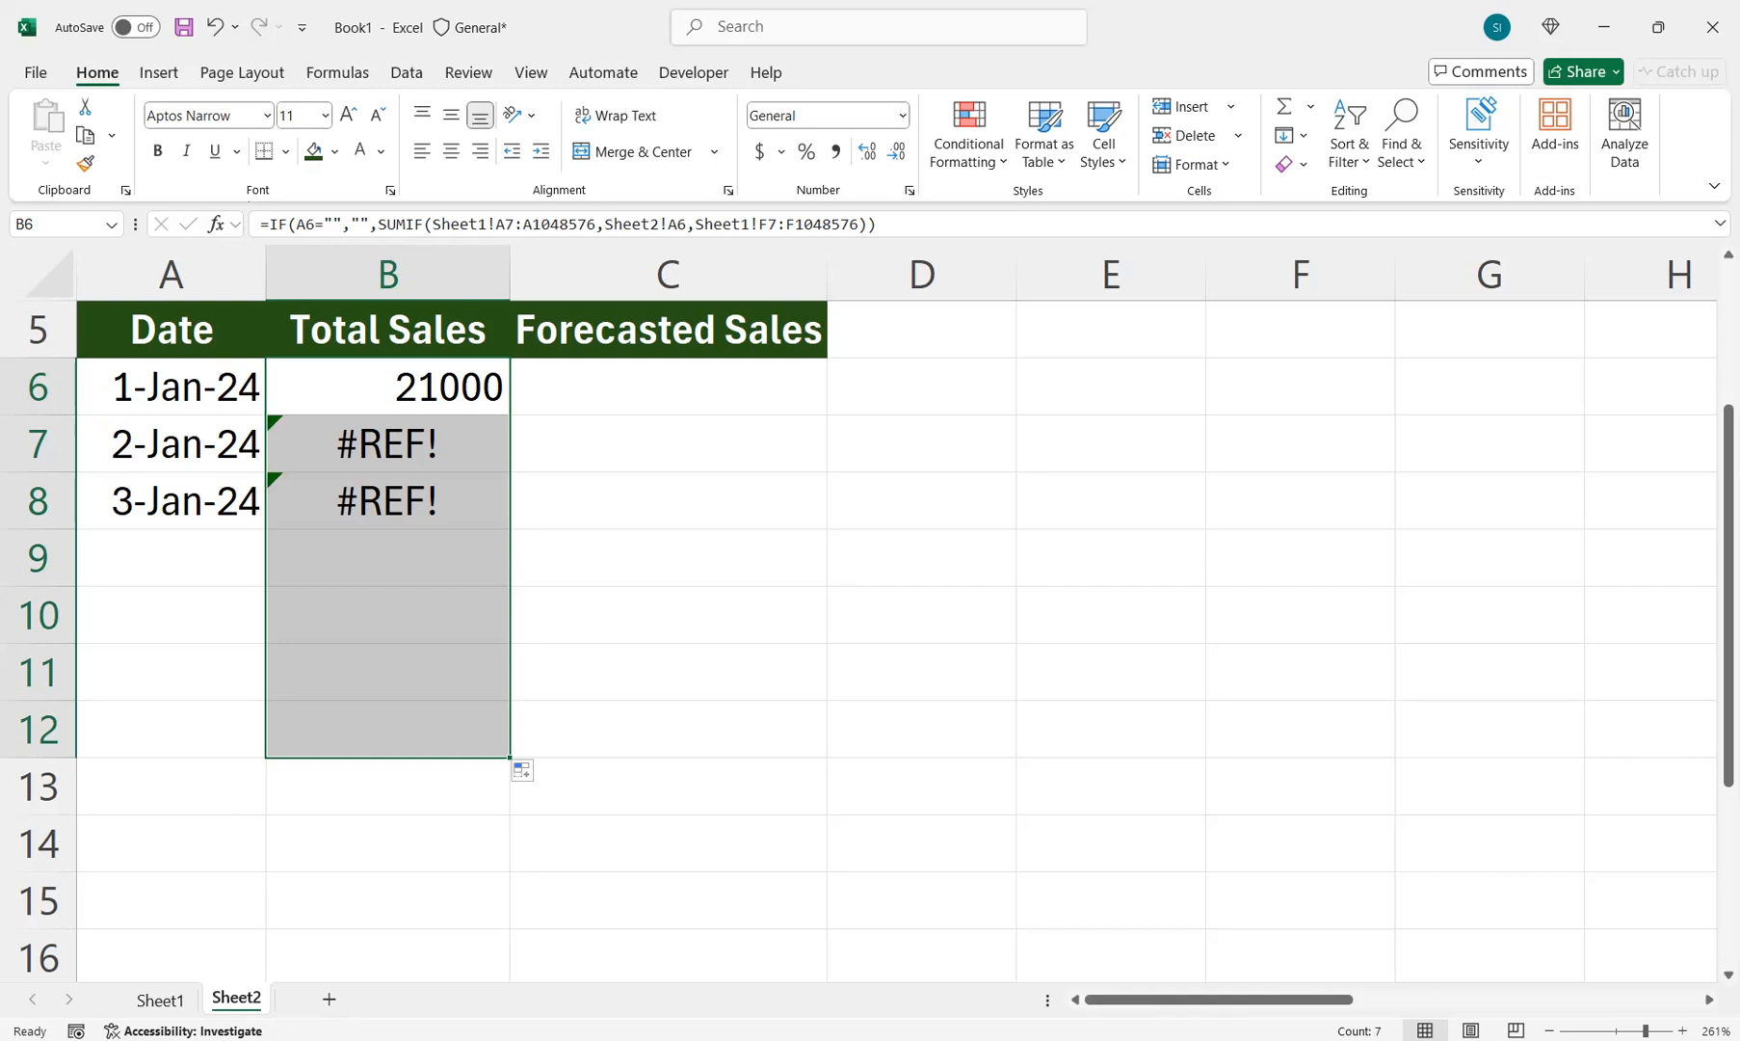
Step: Make the SUMIF ranges in B6 absolute as $A$7:$A$1048576 and $F$7:$F$1048576, and refill the formula down to B12
key(F2)
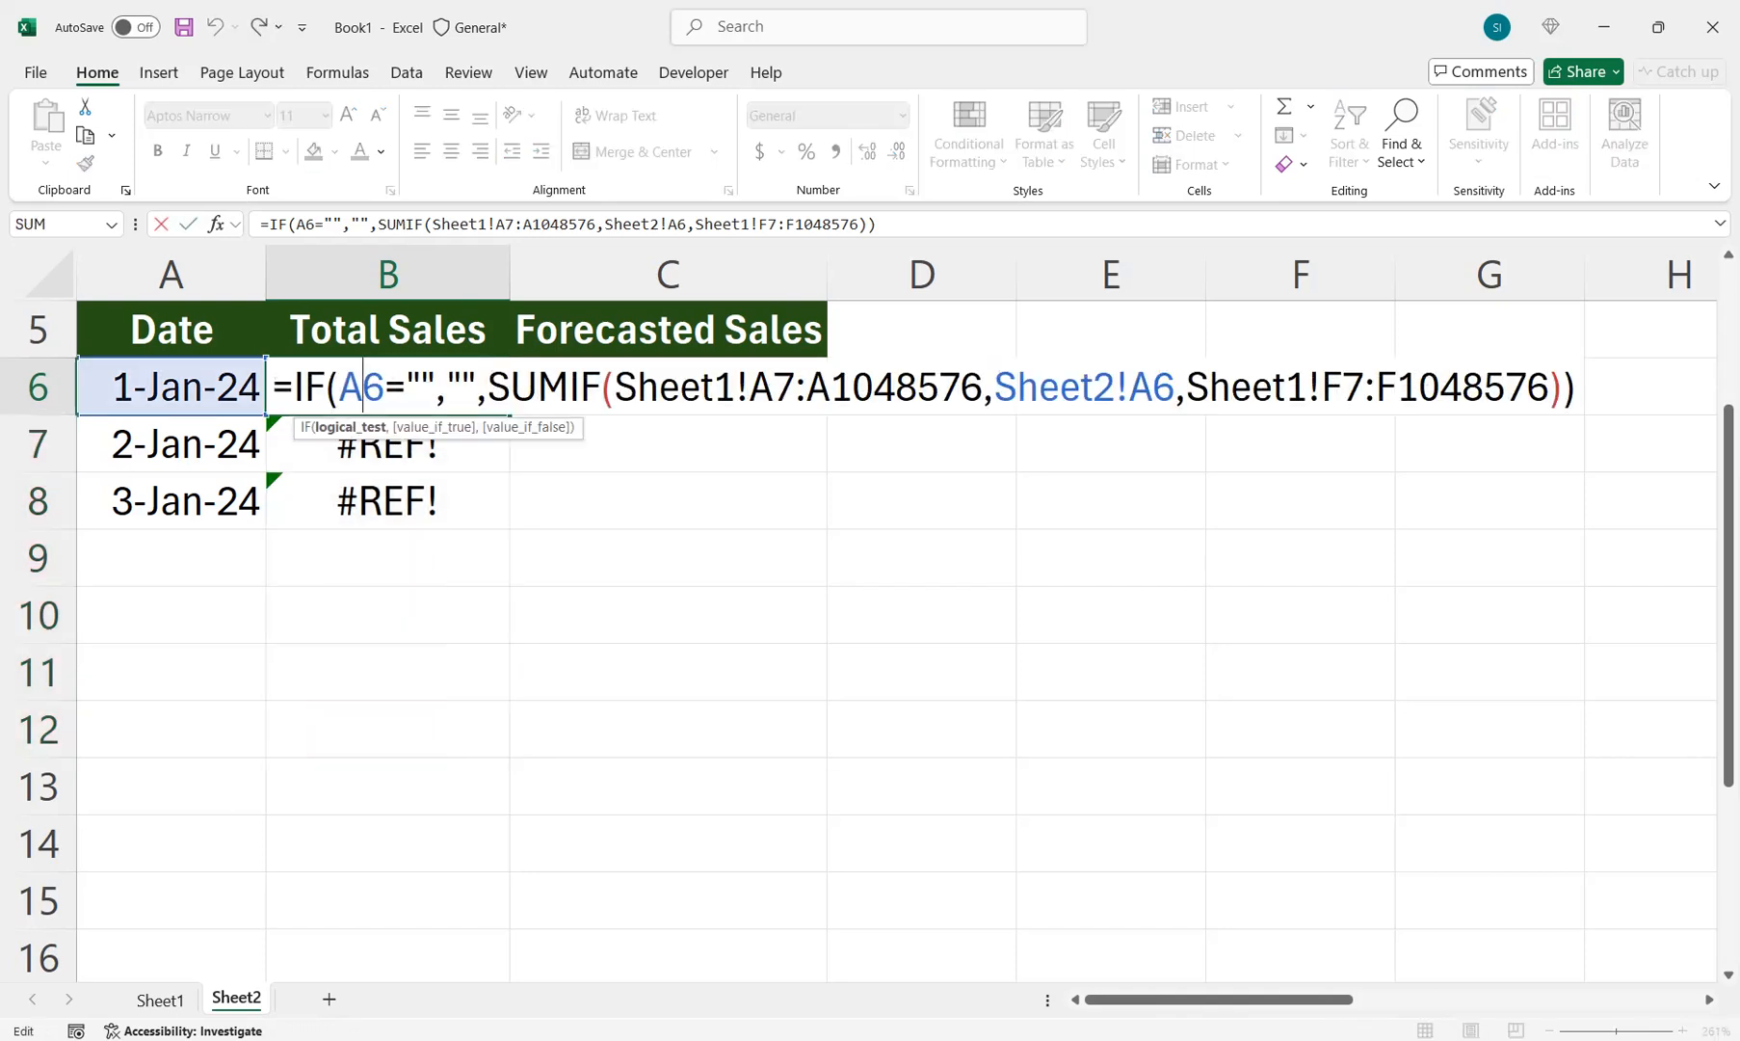
drag(983, 387, 750, 388)
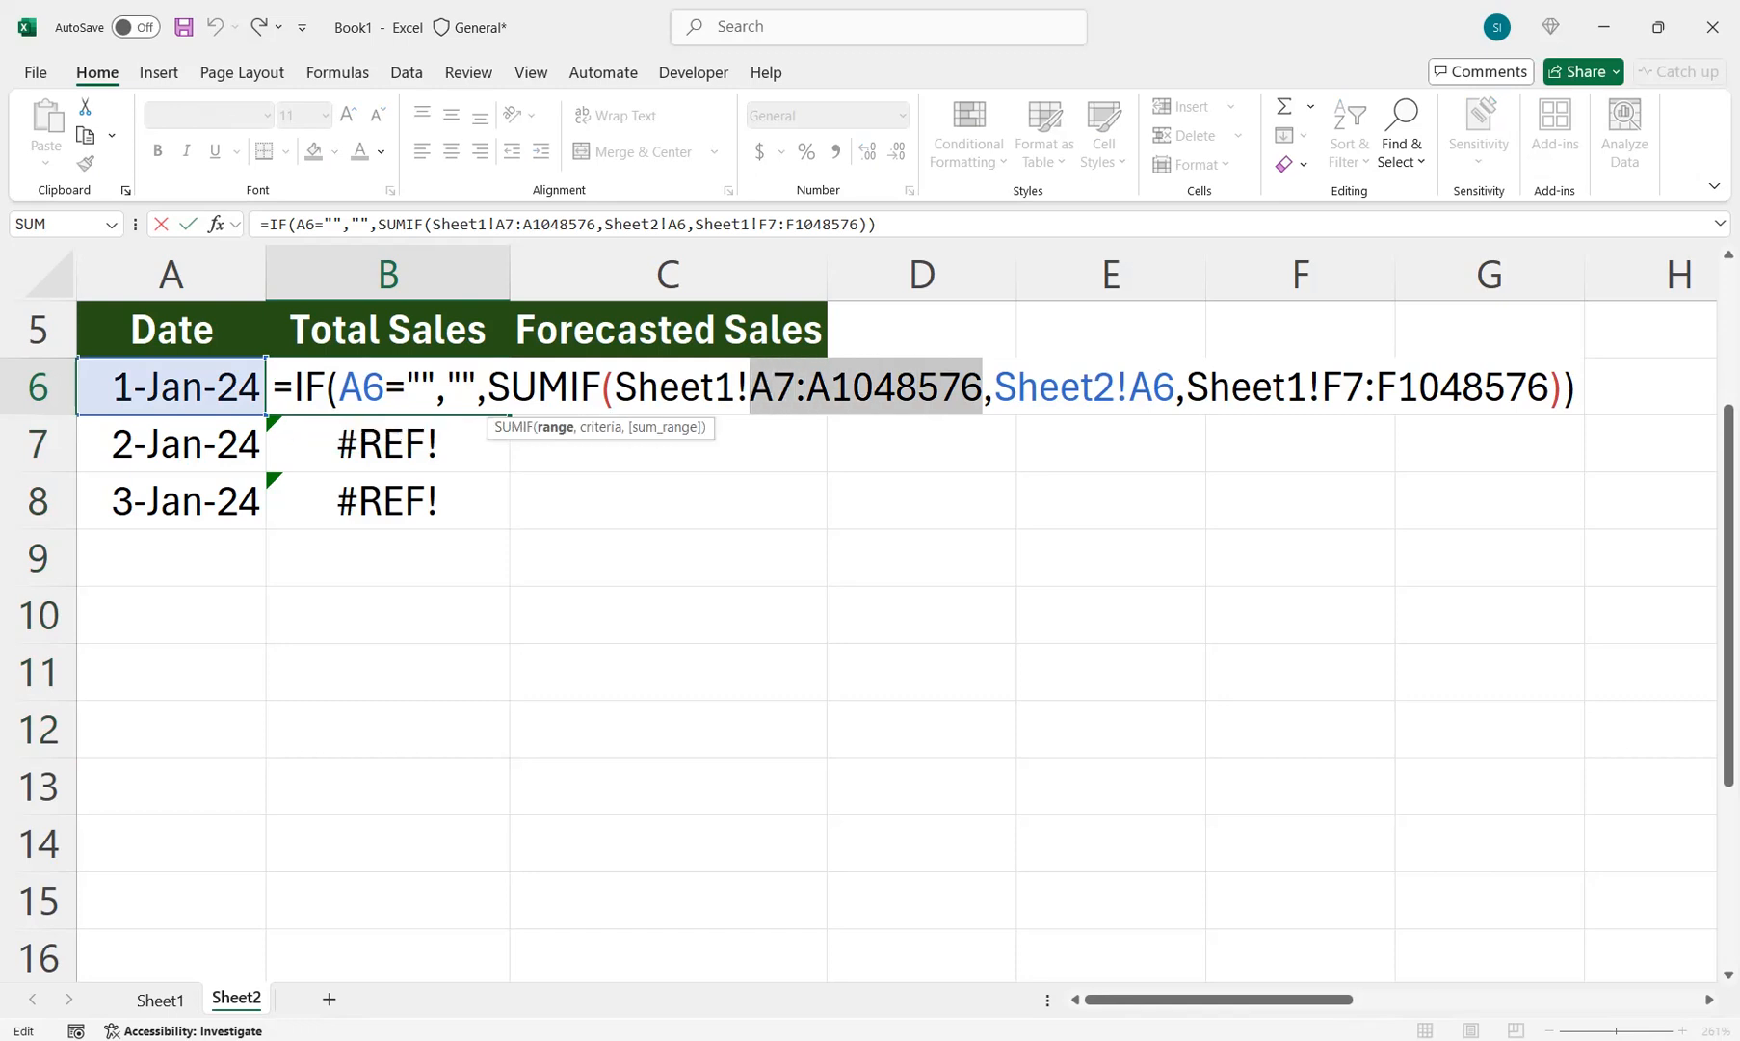
key(F4)
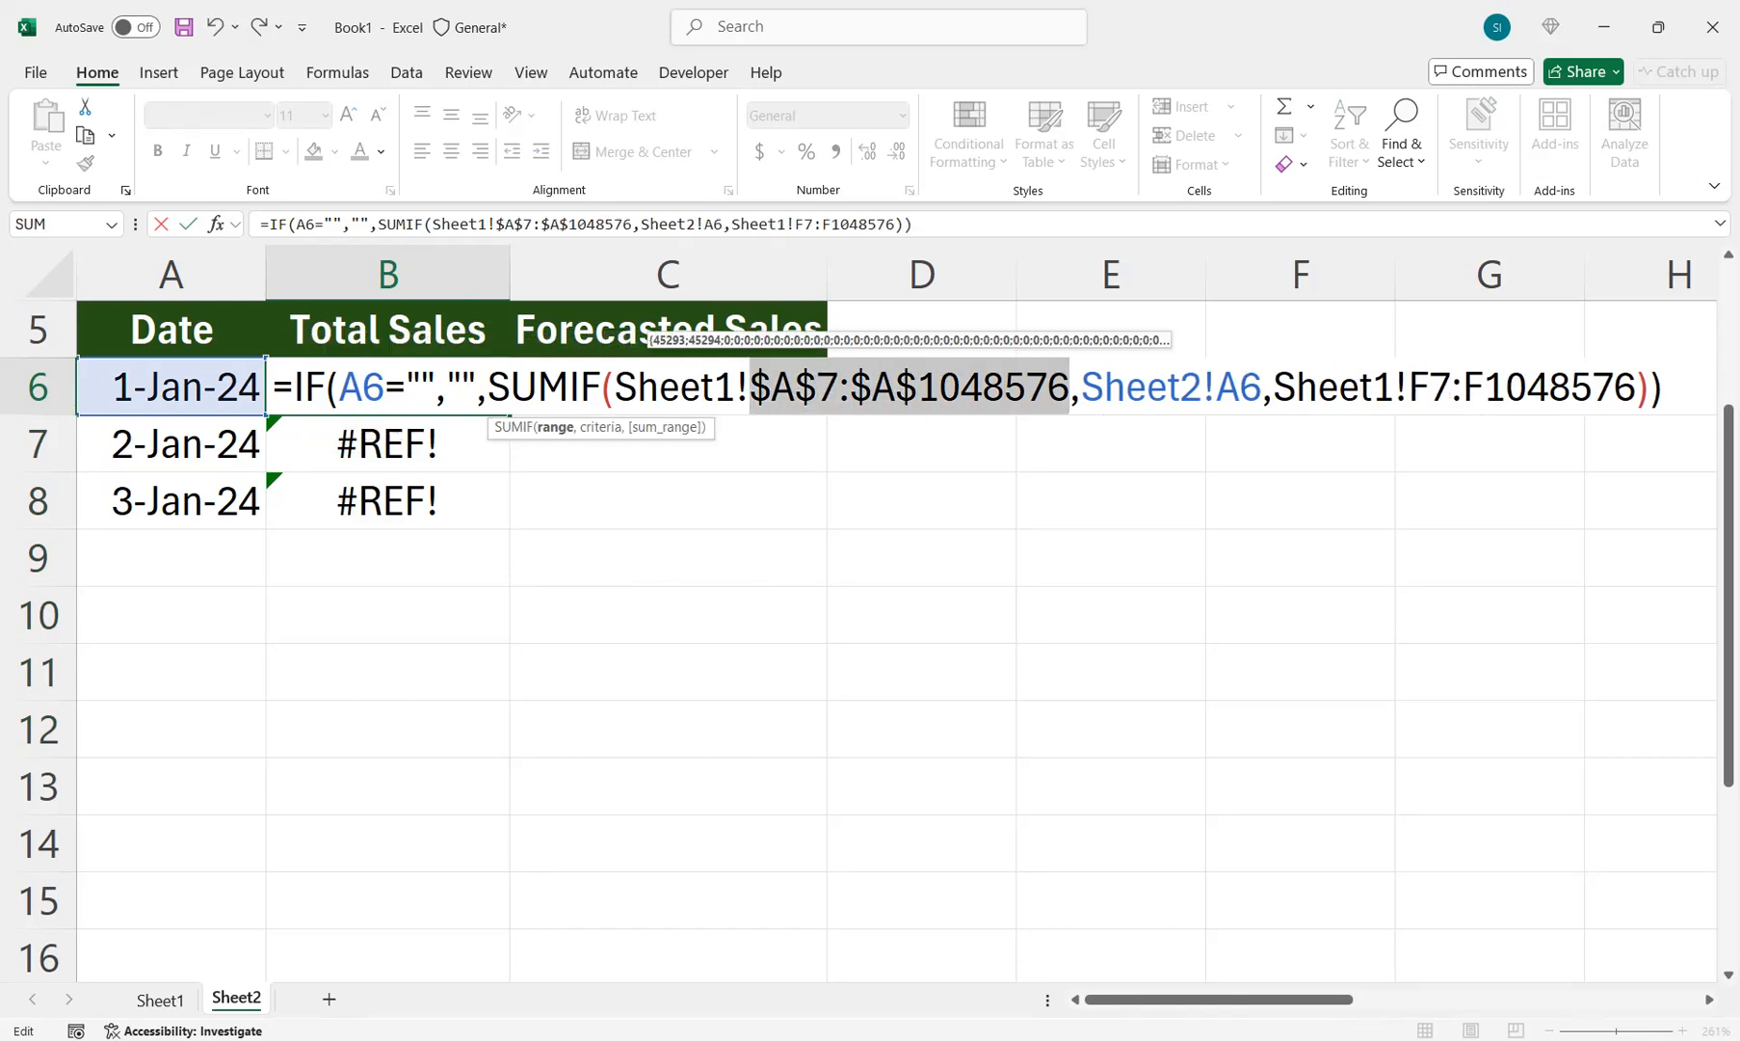
drag(1635, 388, 1408, 388)
key(F4)
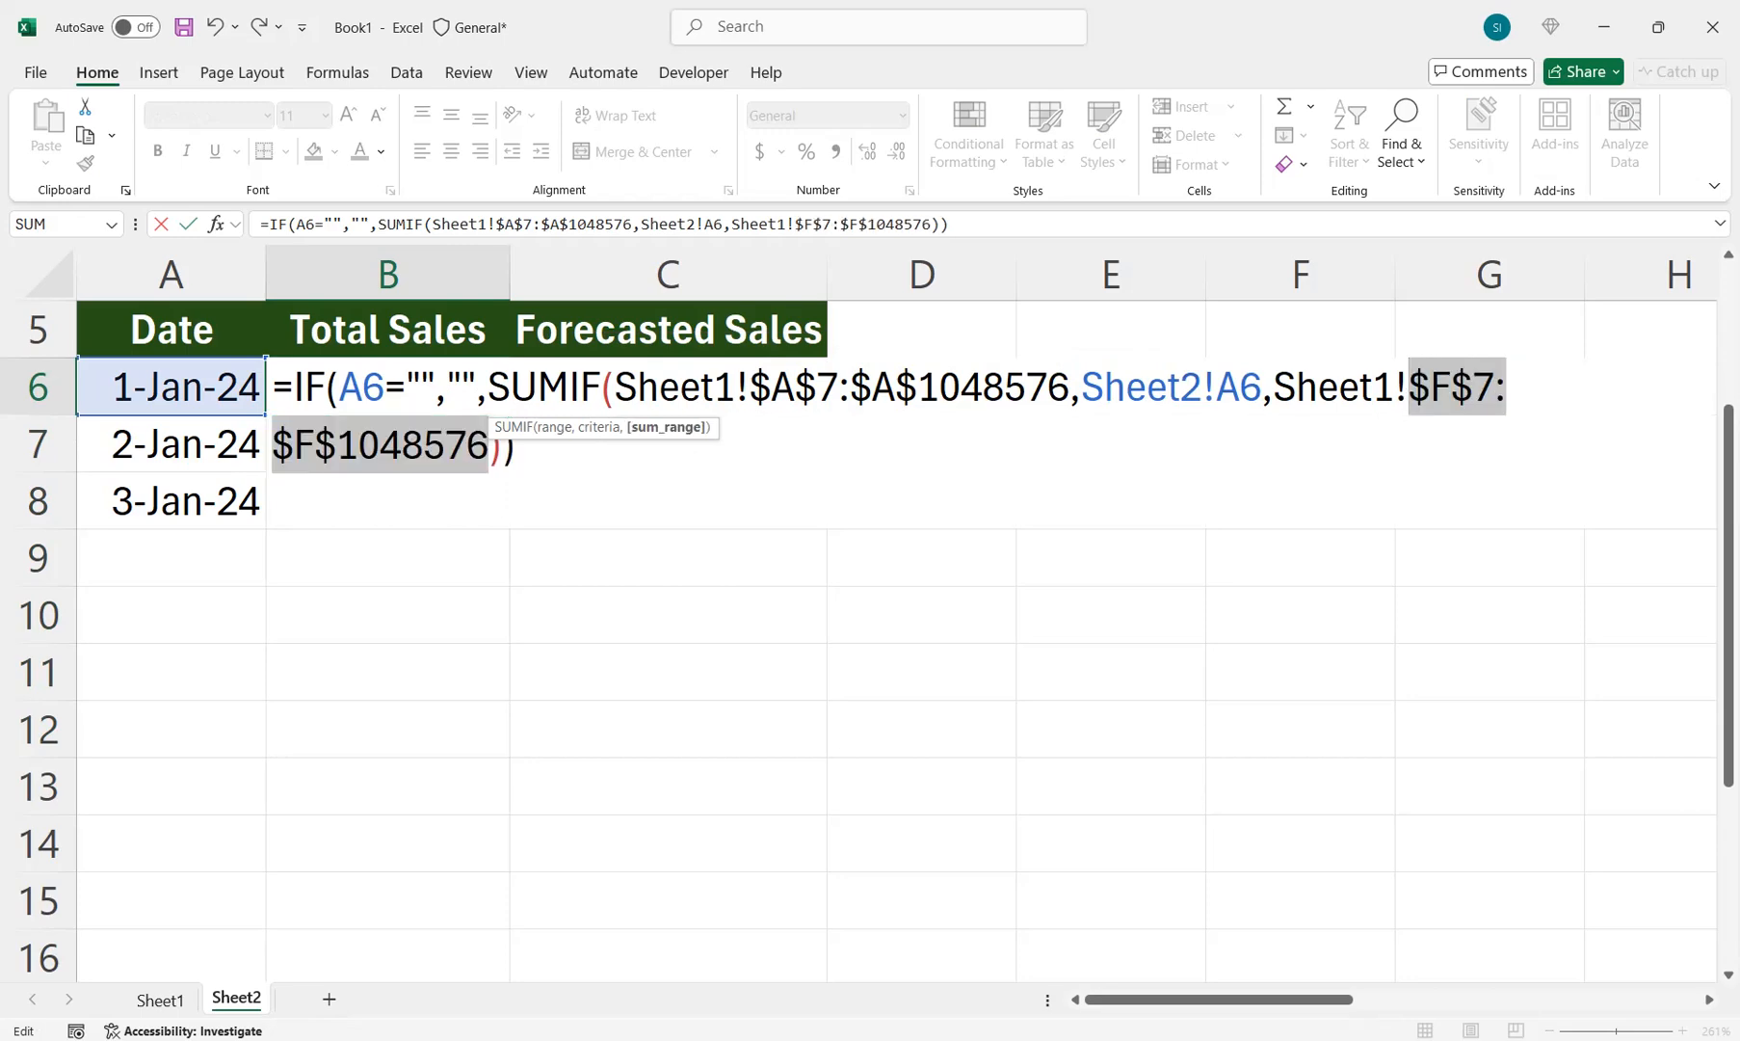
key(Return)
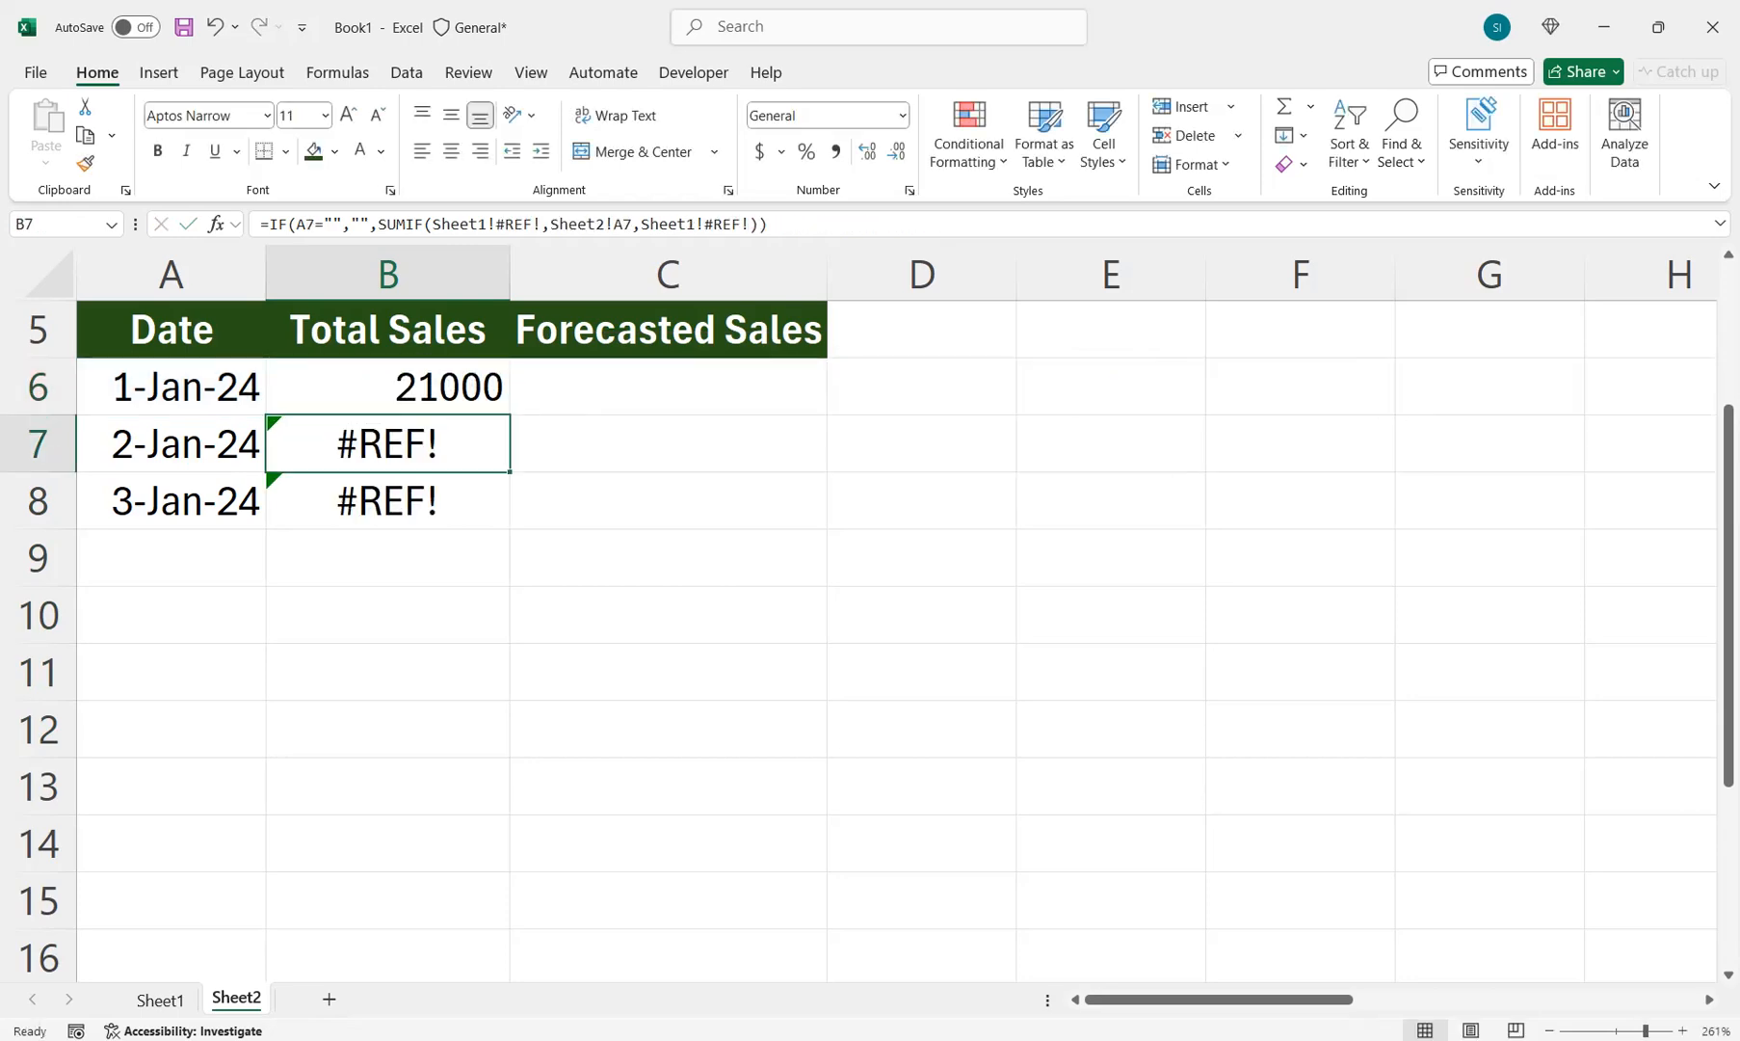
click(387, 387)
double_click(510, 415)
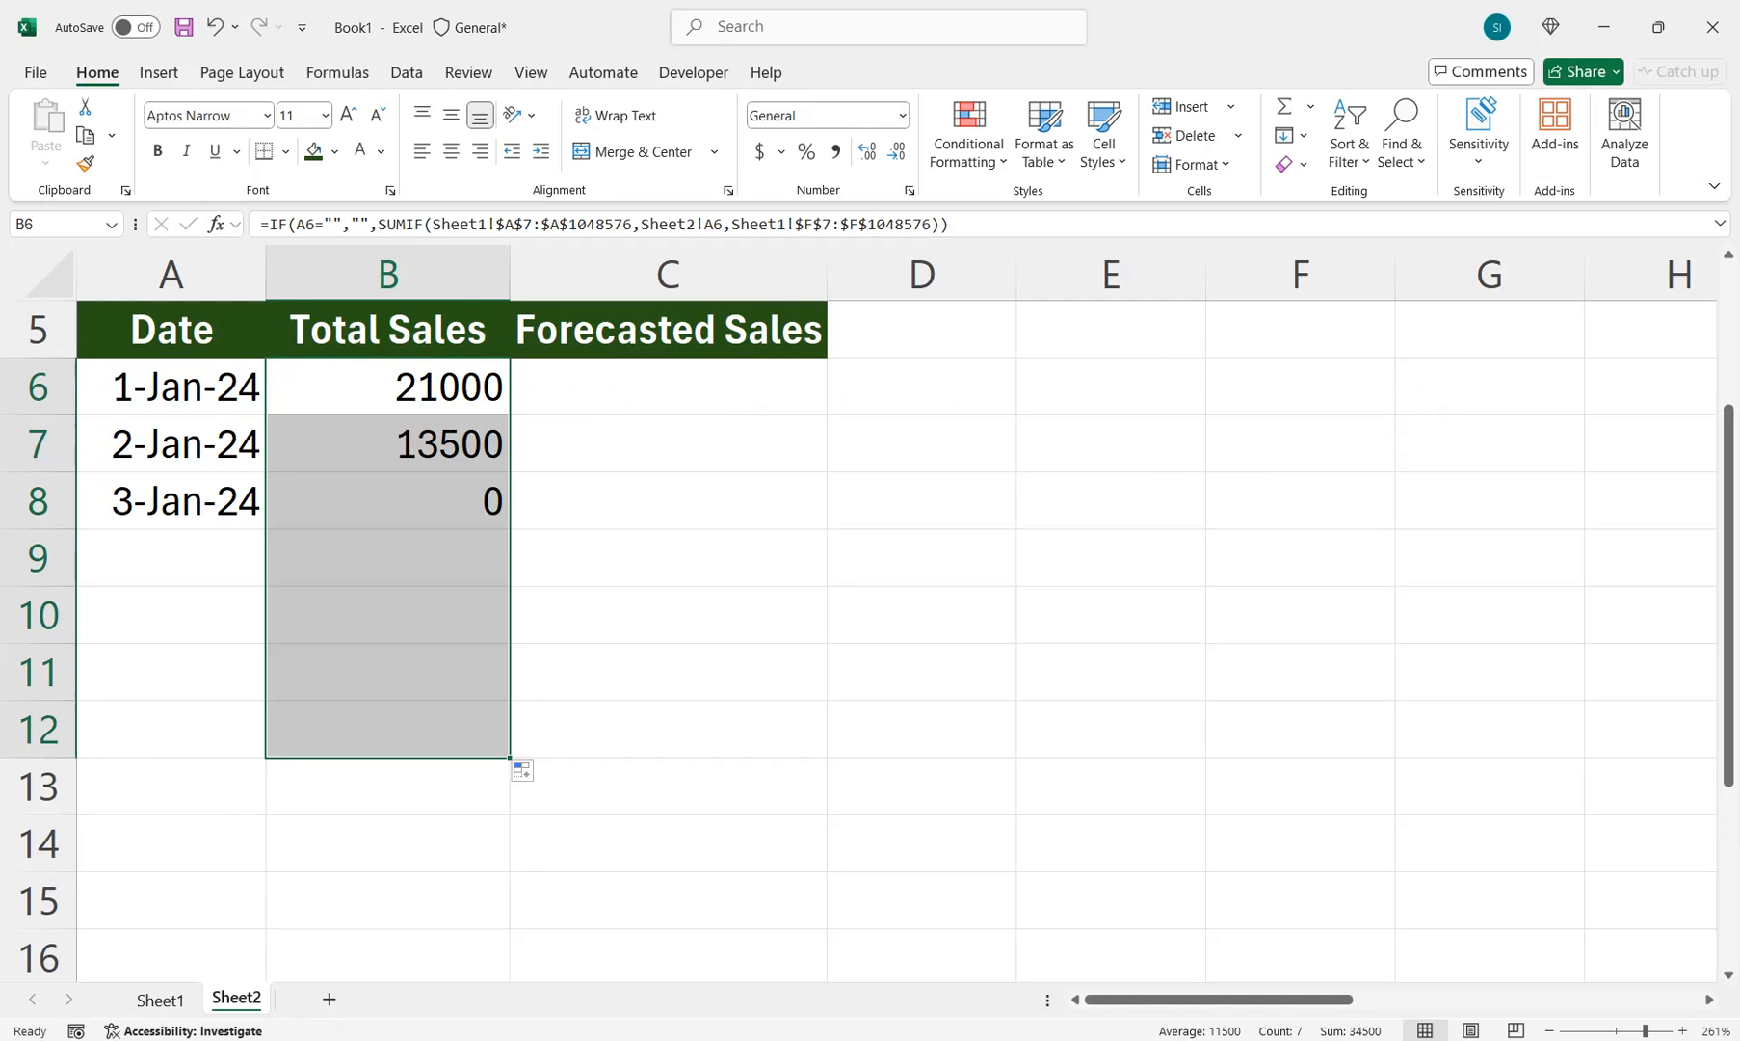
Step: Apply the custom number format 0;-0;;@ to the Total Sales cells B6:B12 to hide zeros
click(387, 501)
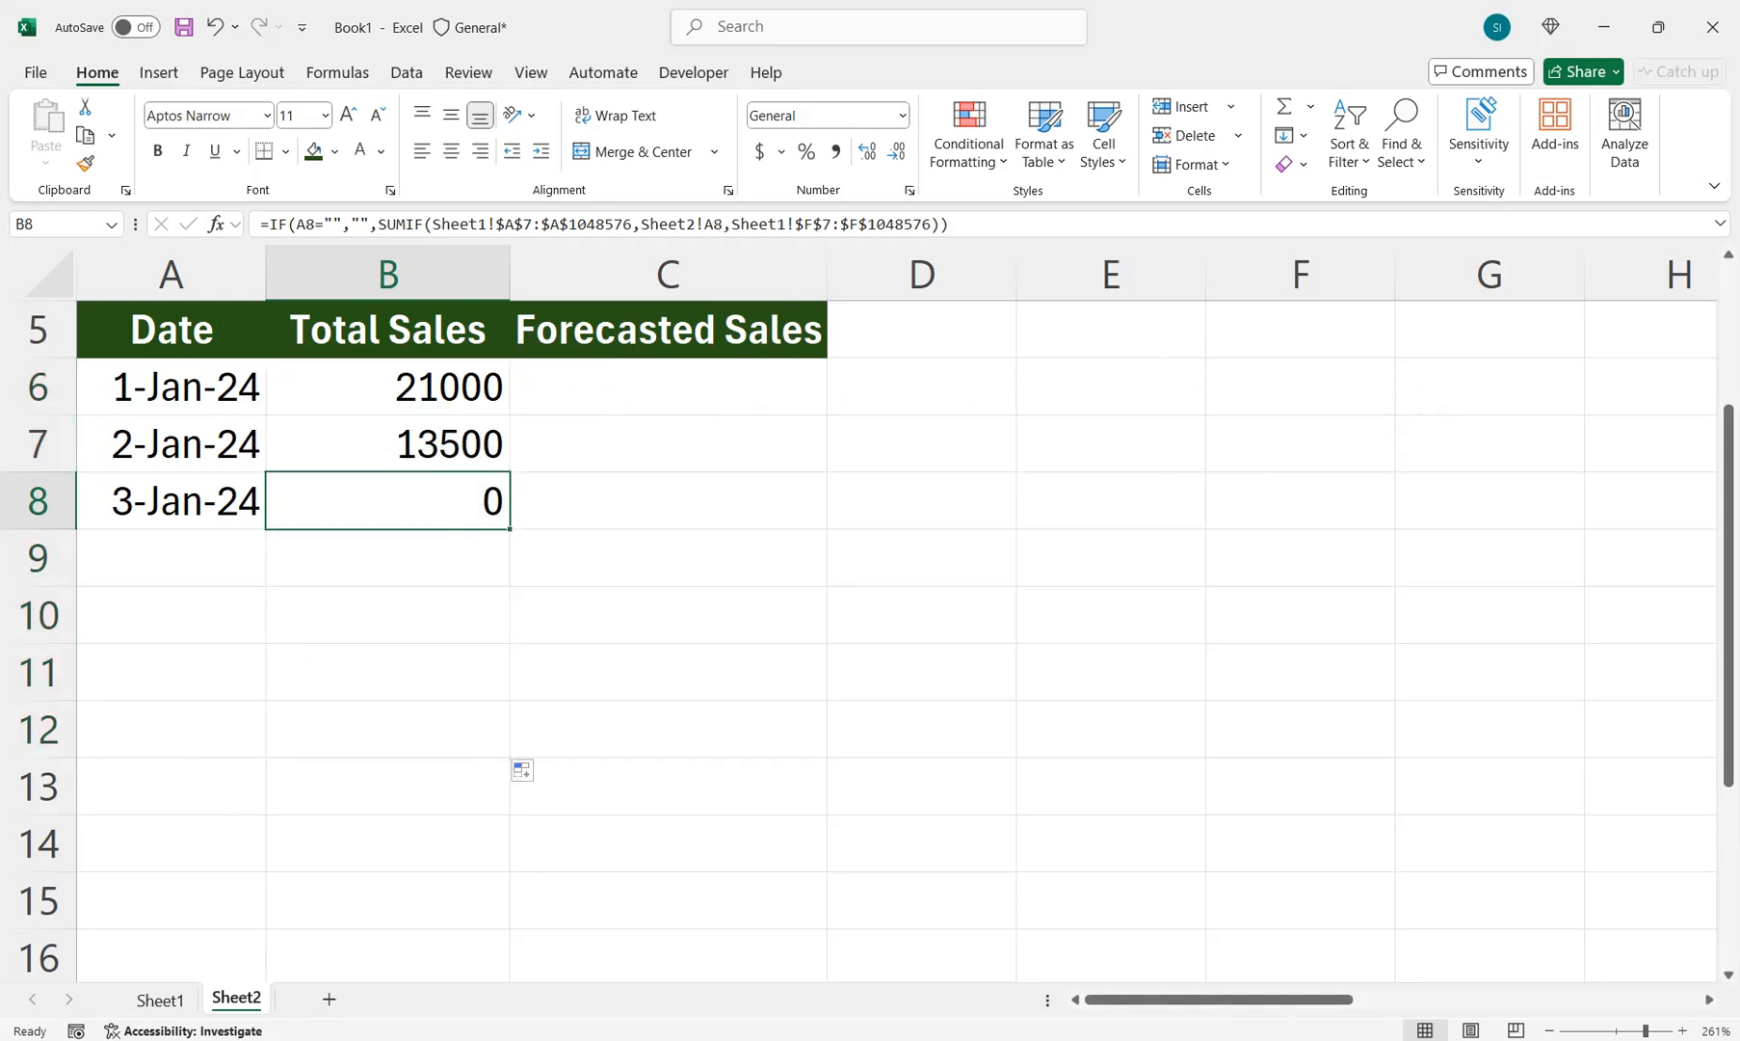
key(ctrl+1)
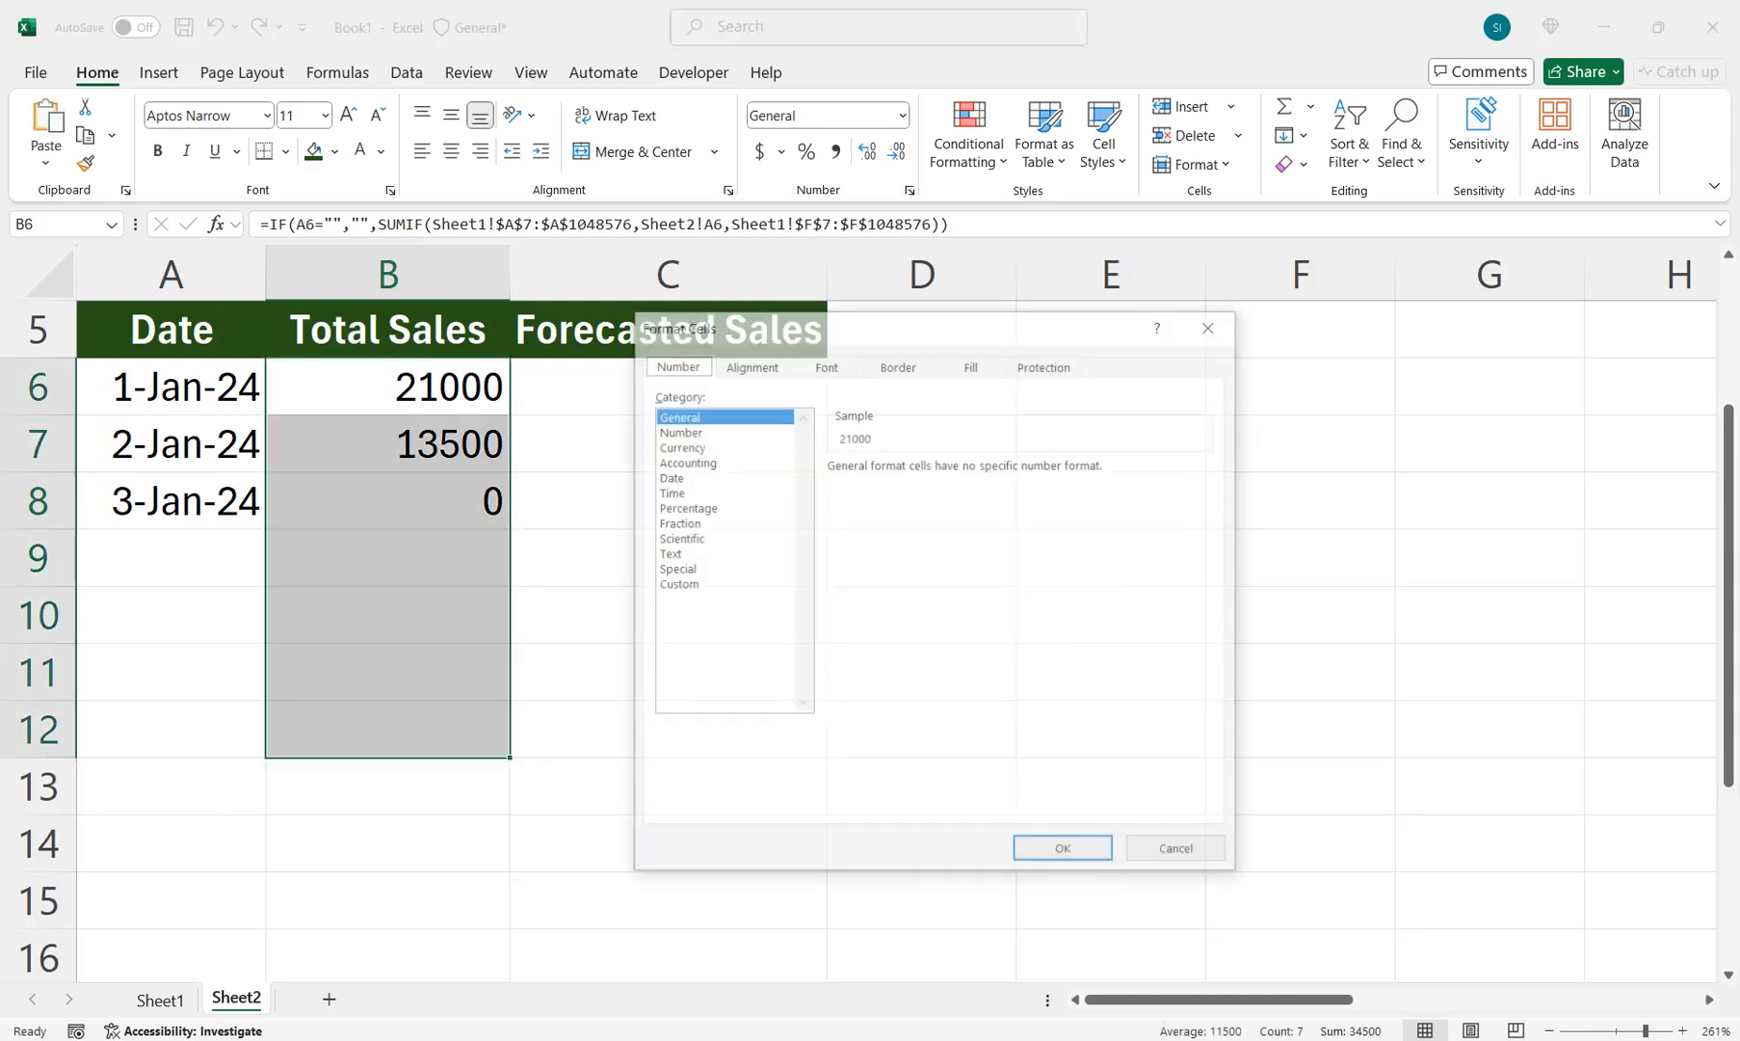
click(676, 584)
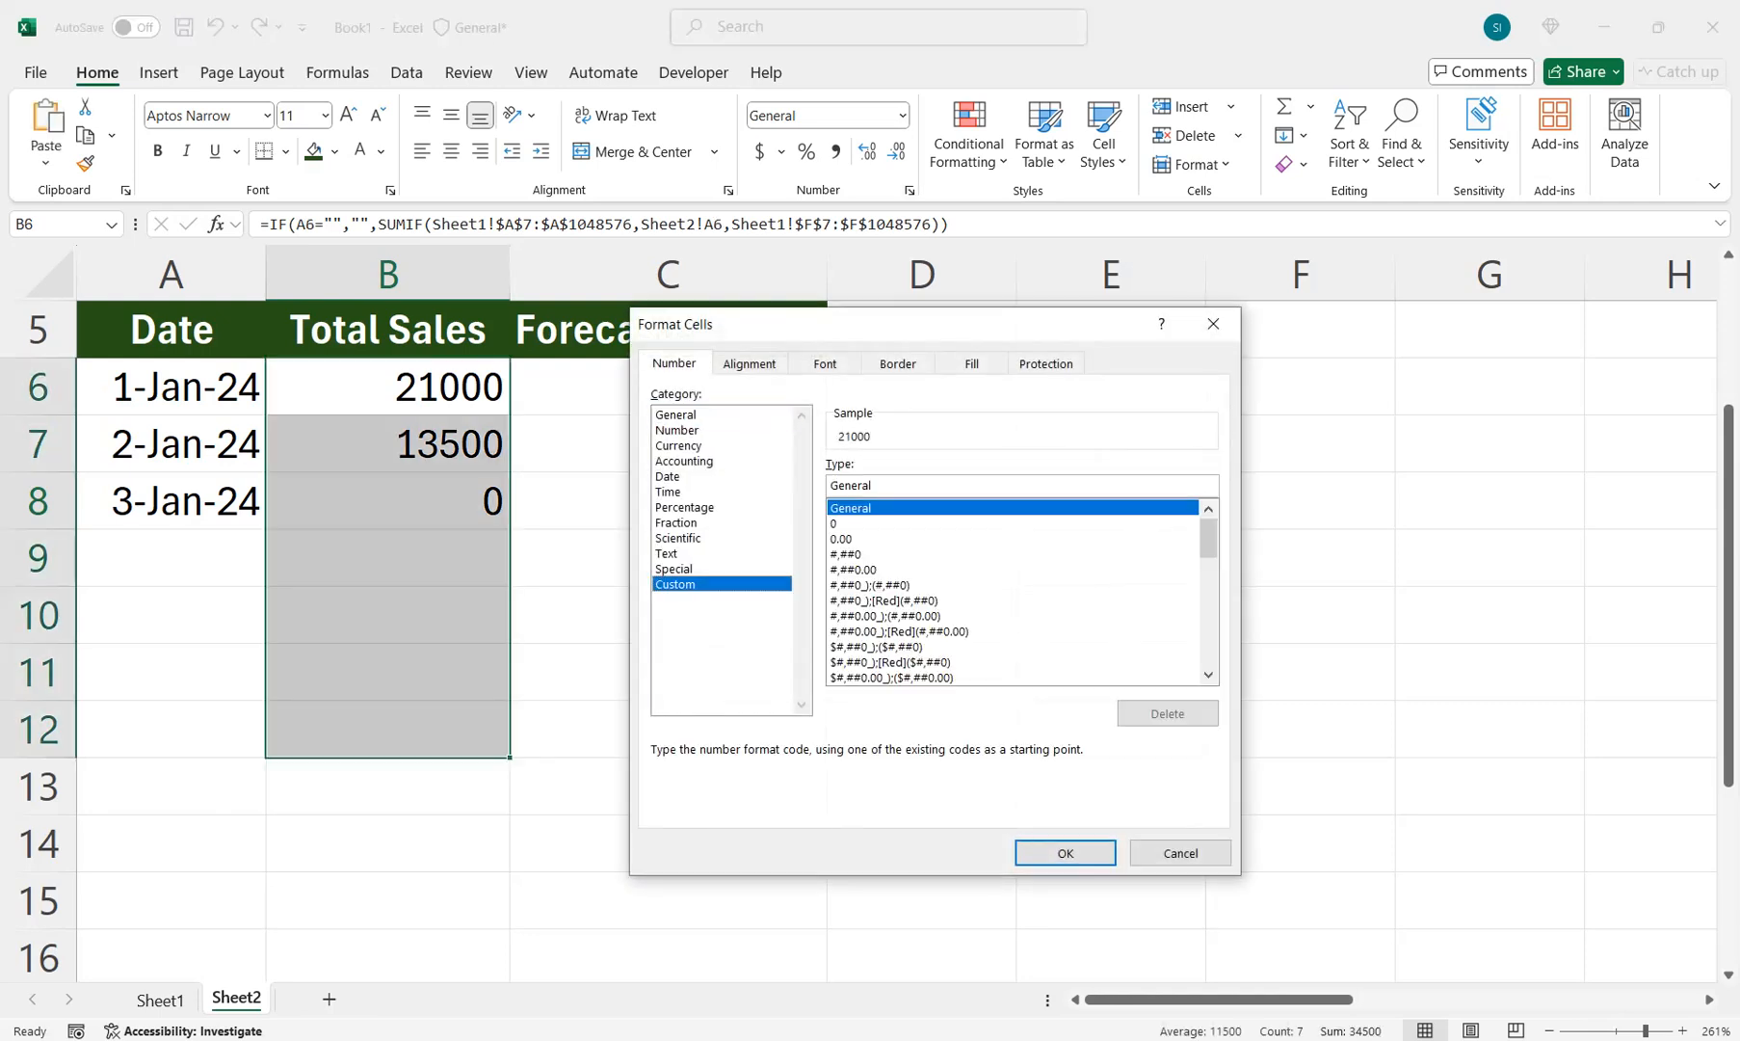
key(Tab)
text(0)
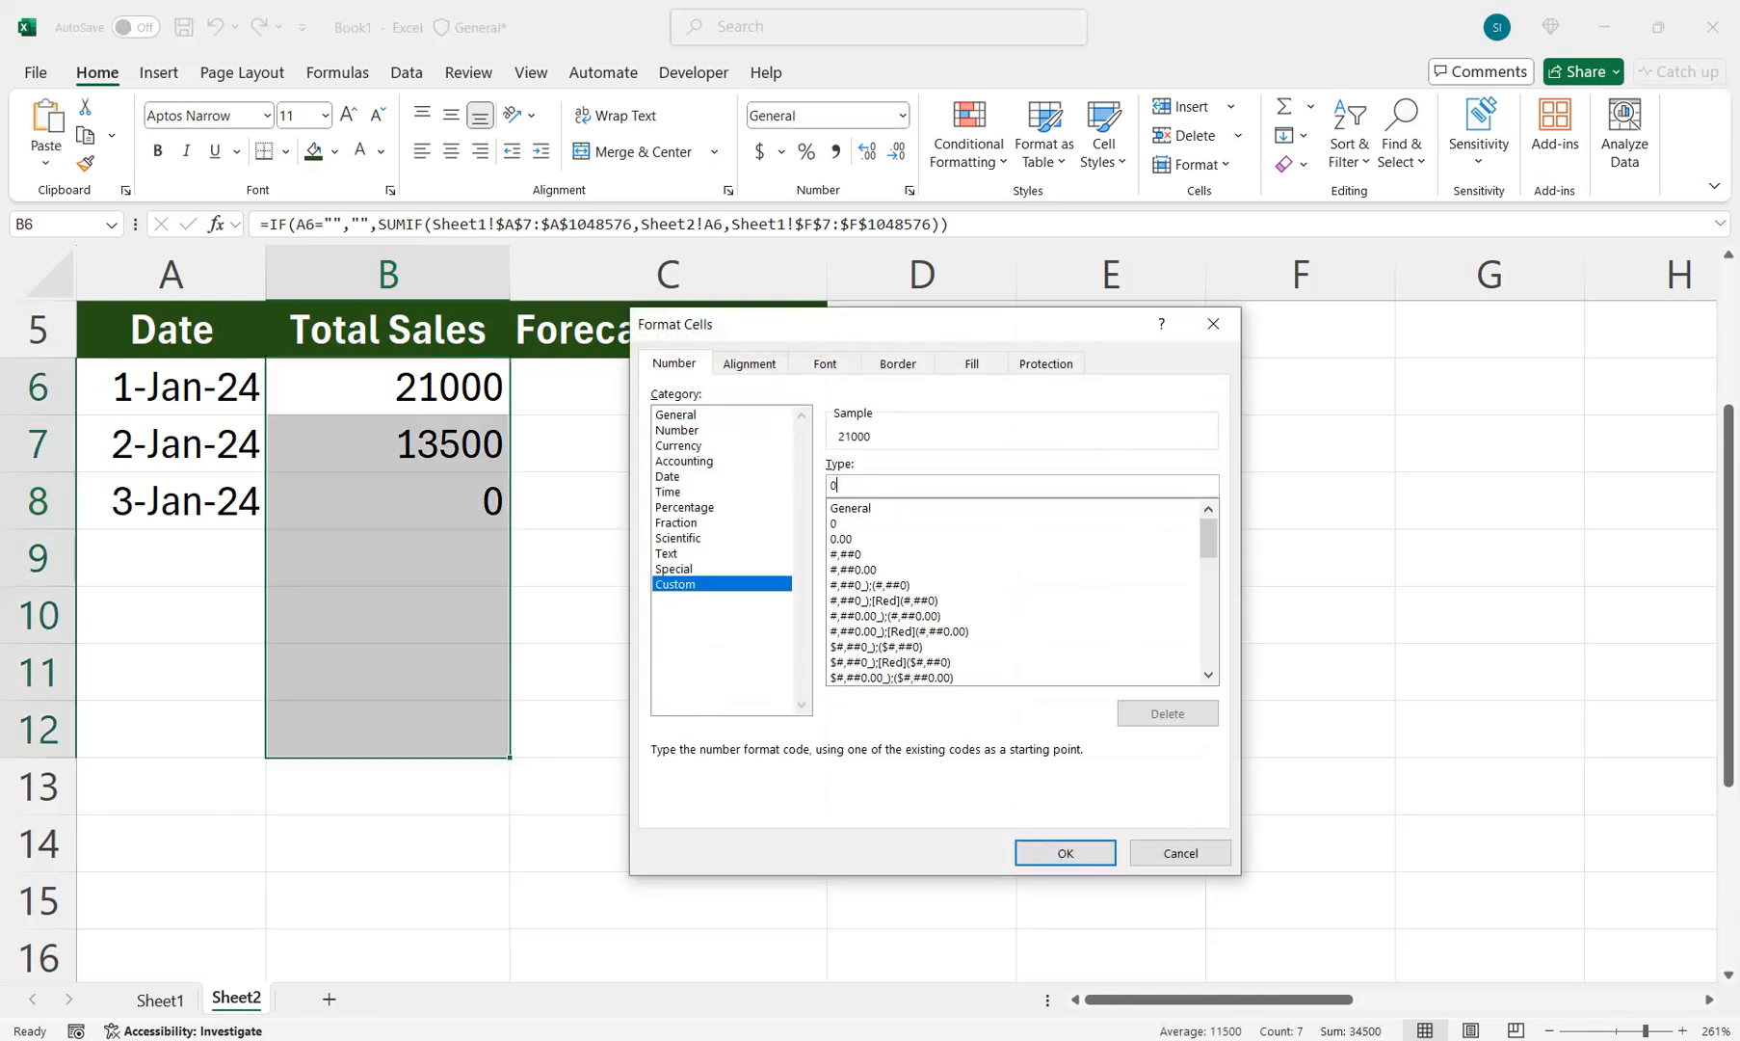
text(;)
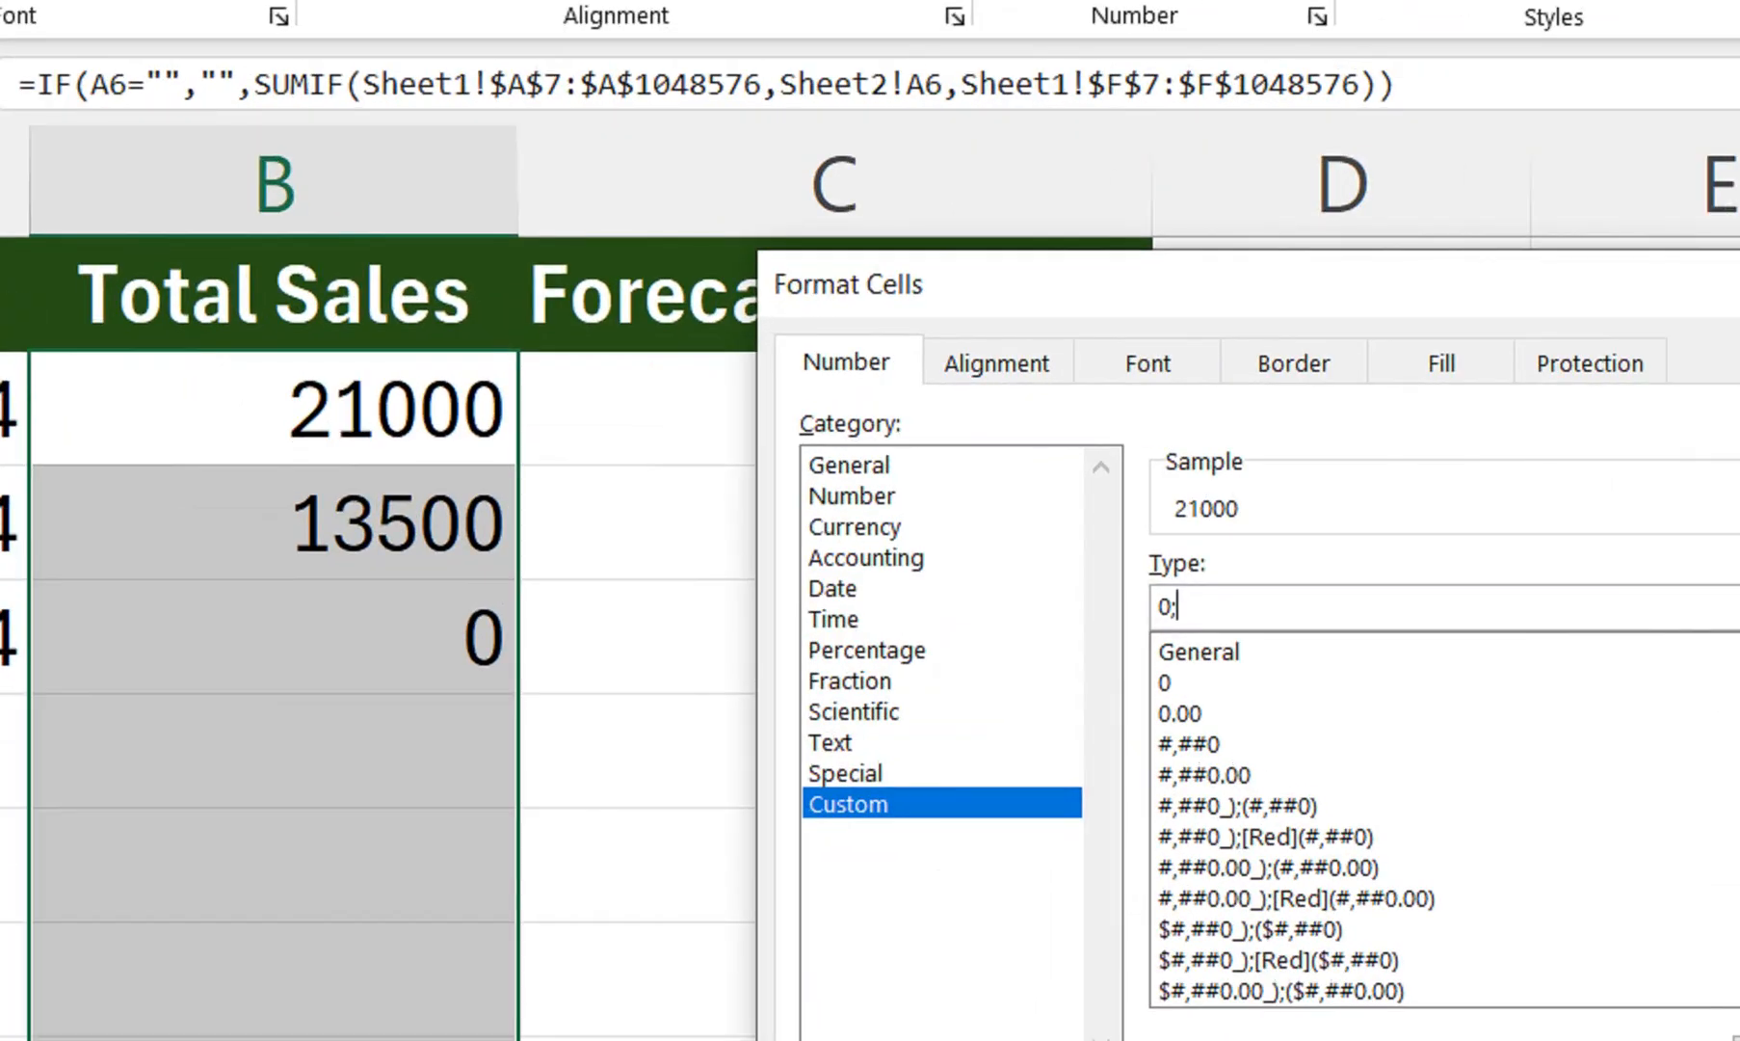
text(-0;;@)
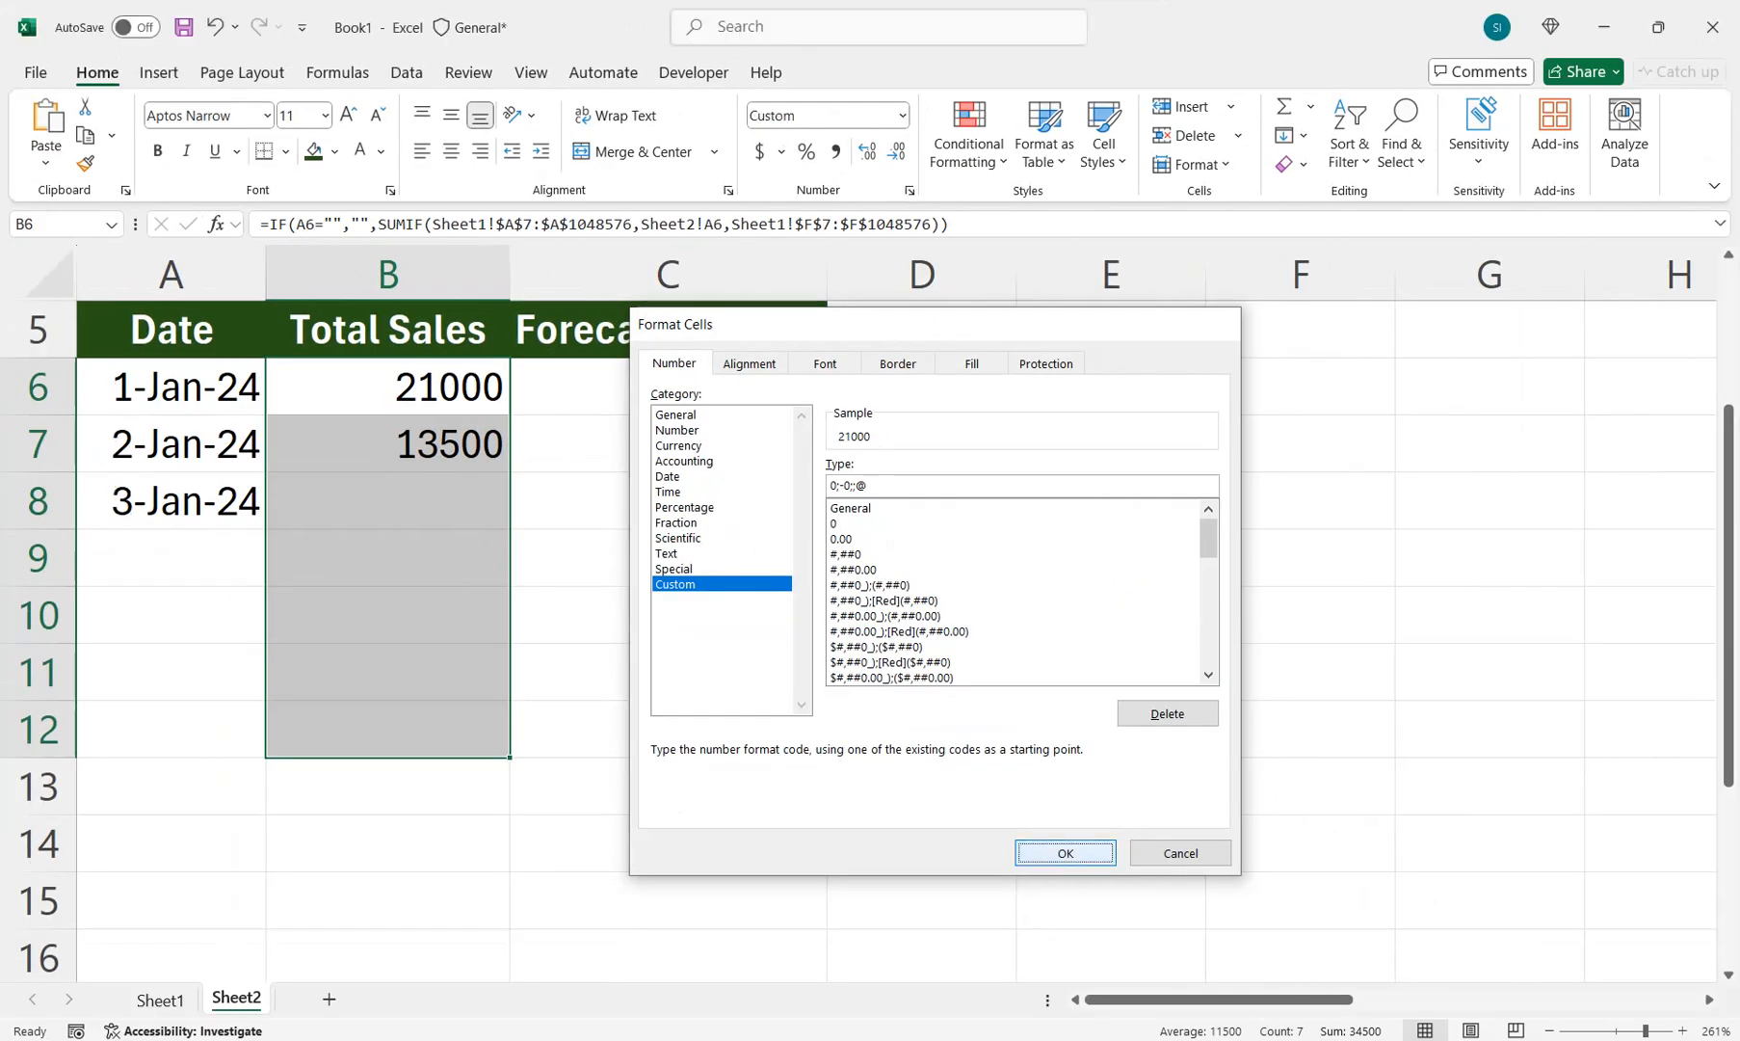
key(Return)
Step: Start a FORECAST.LINEAR formula in C6 with the date in A6 as its x value
click(668, 385)
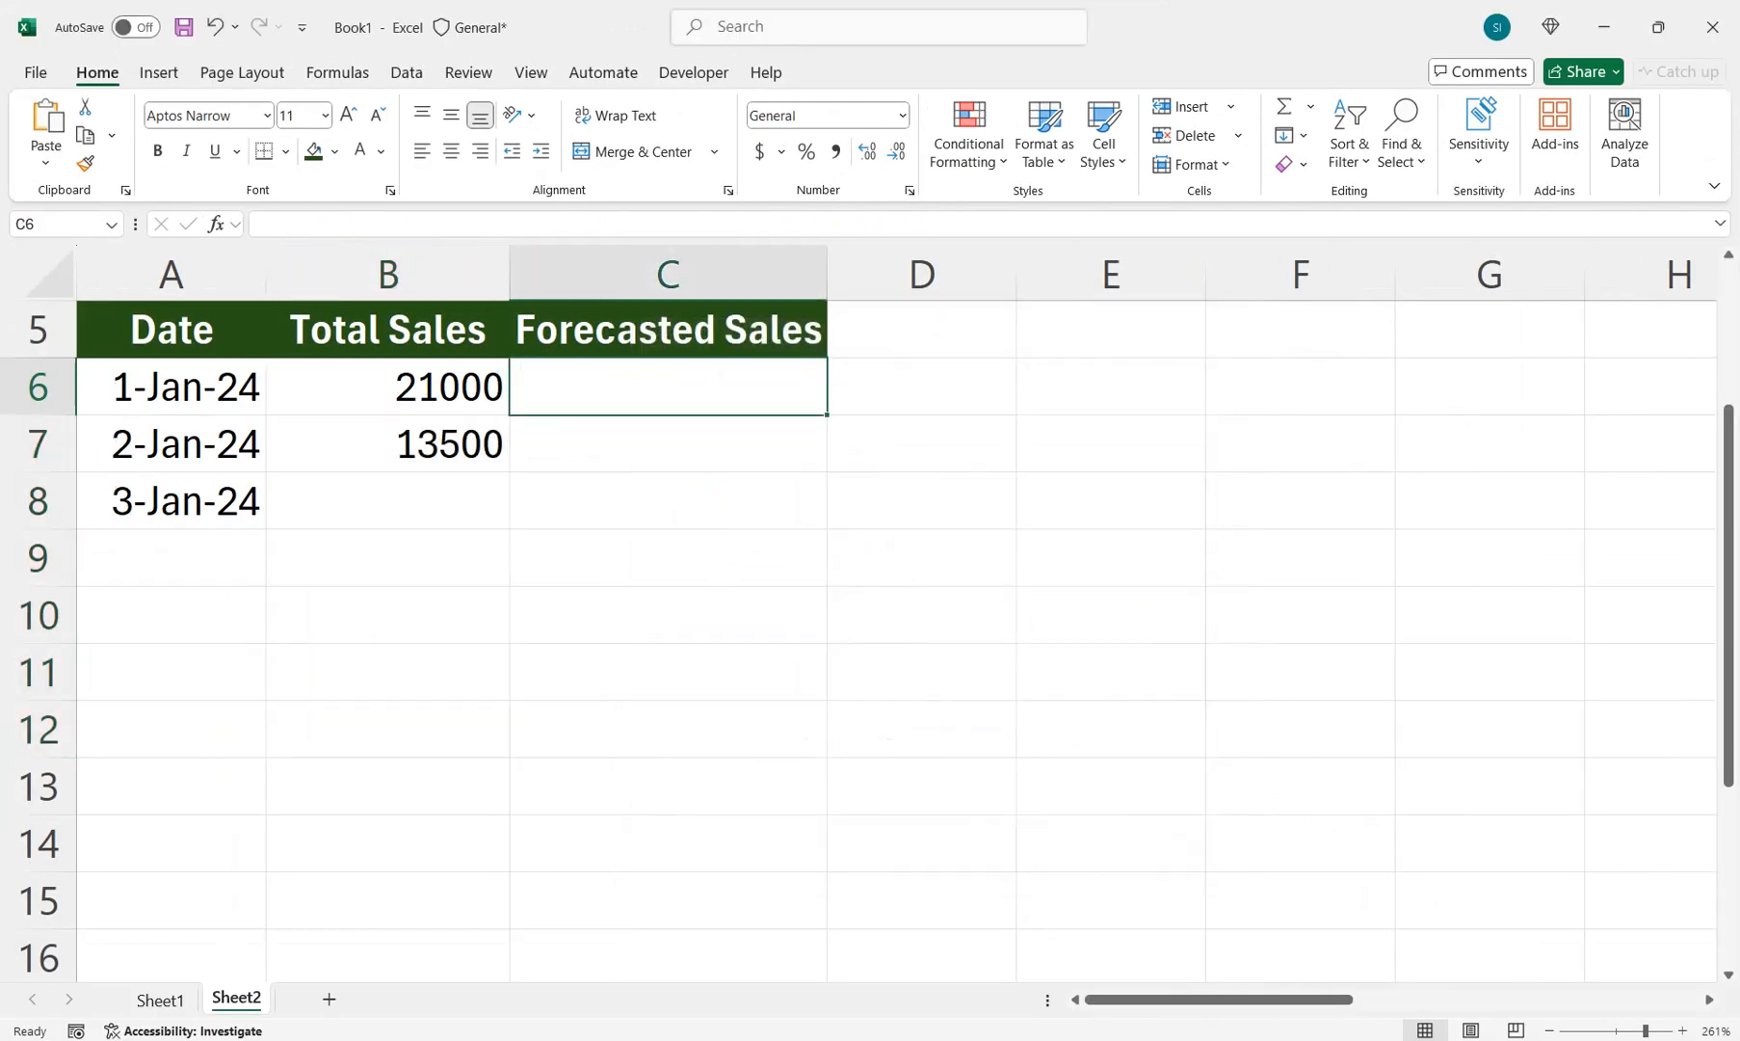
text(=for)
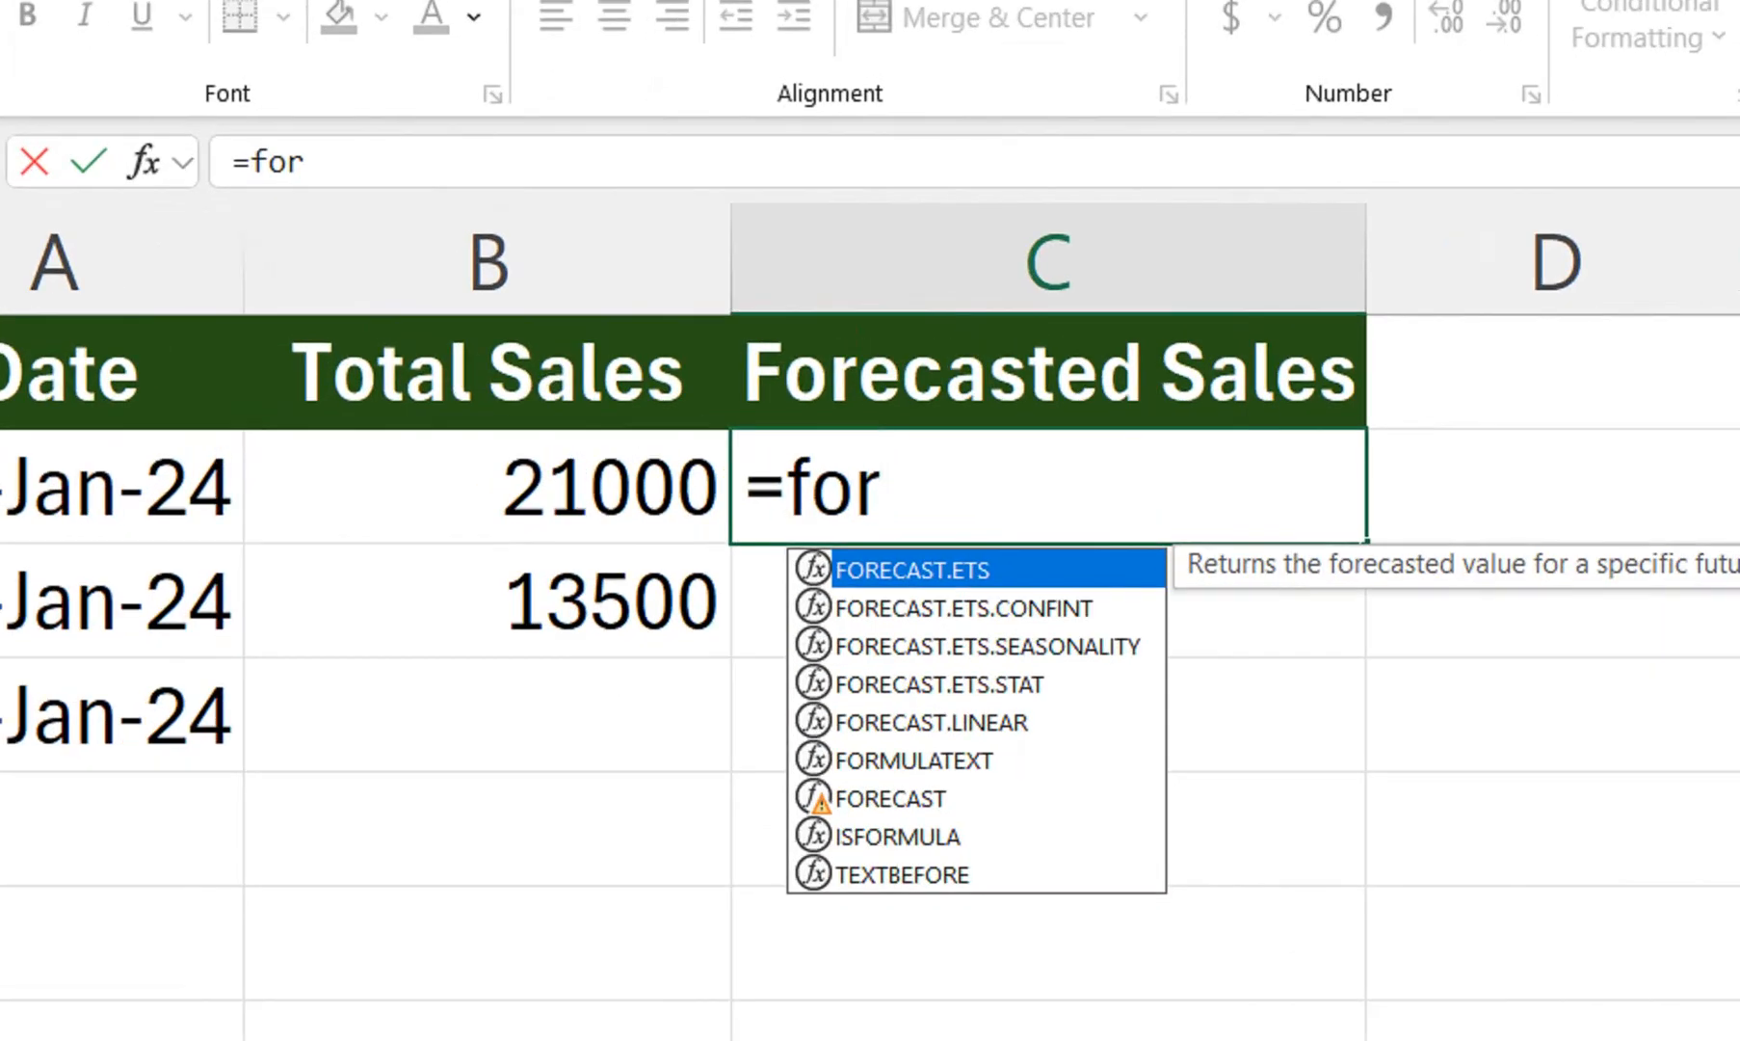
key(Down)
key(Down)
key(Down)
key(Down)
key(Tab)
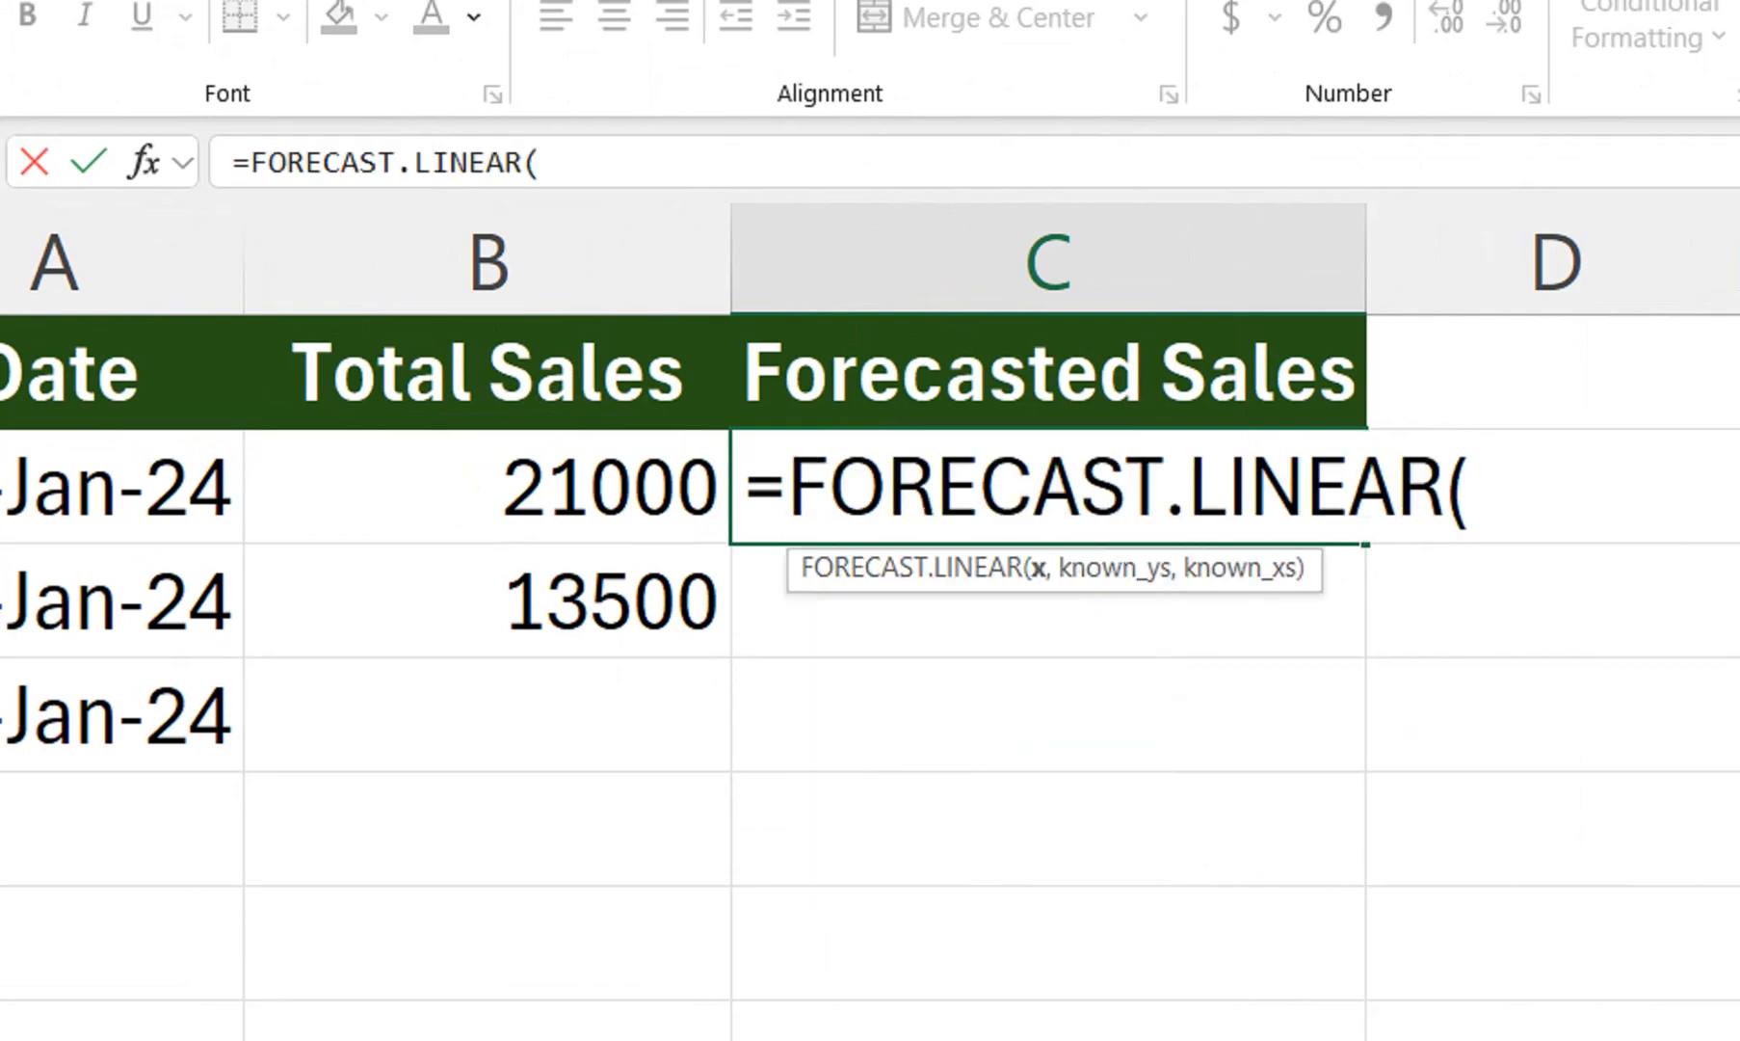
click(115, 487)
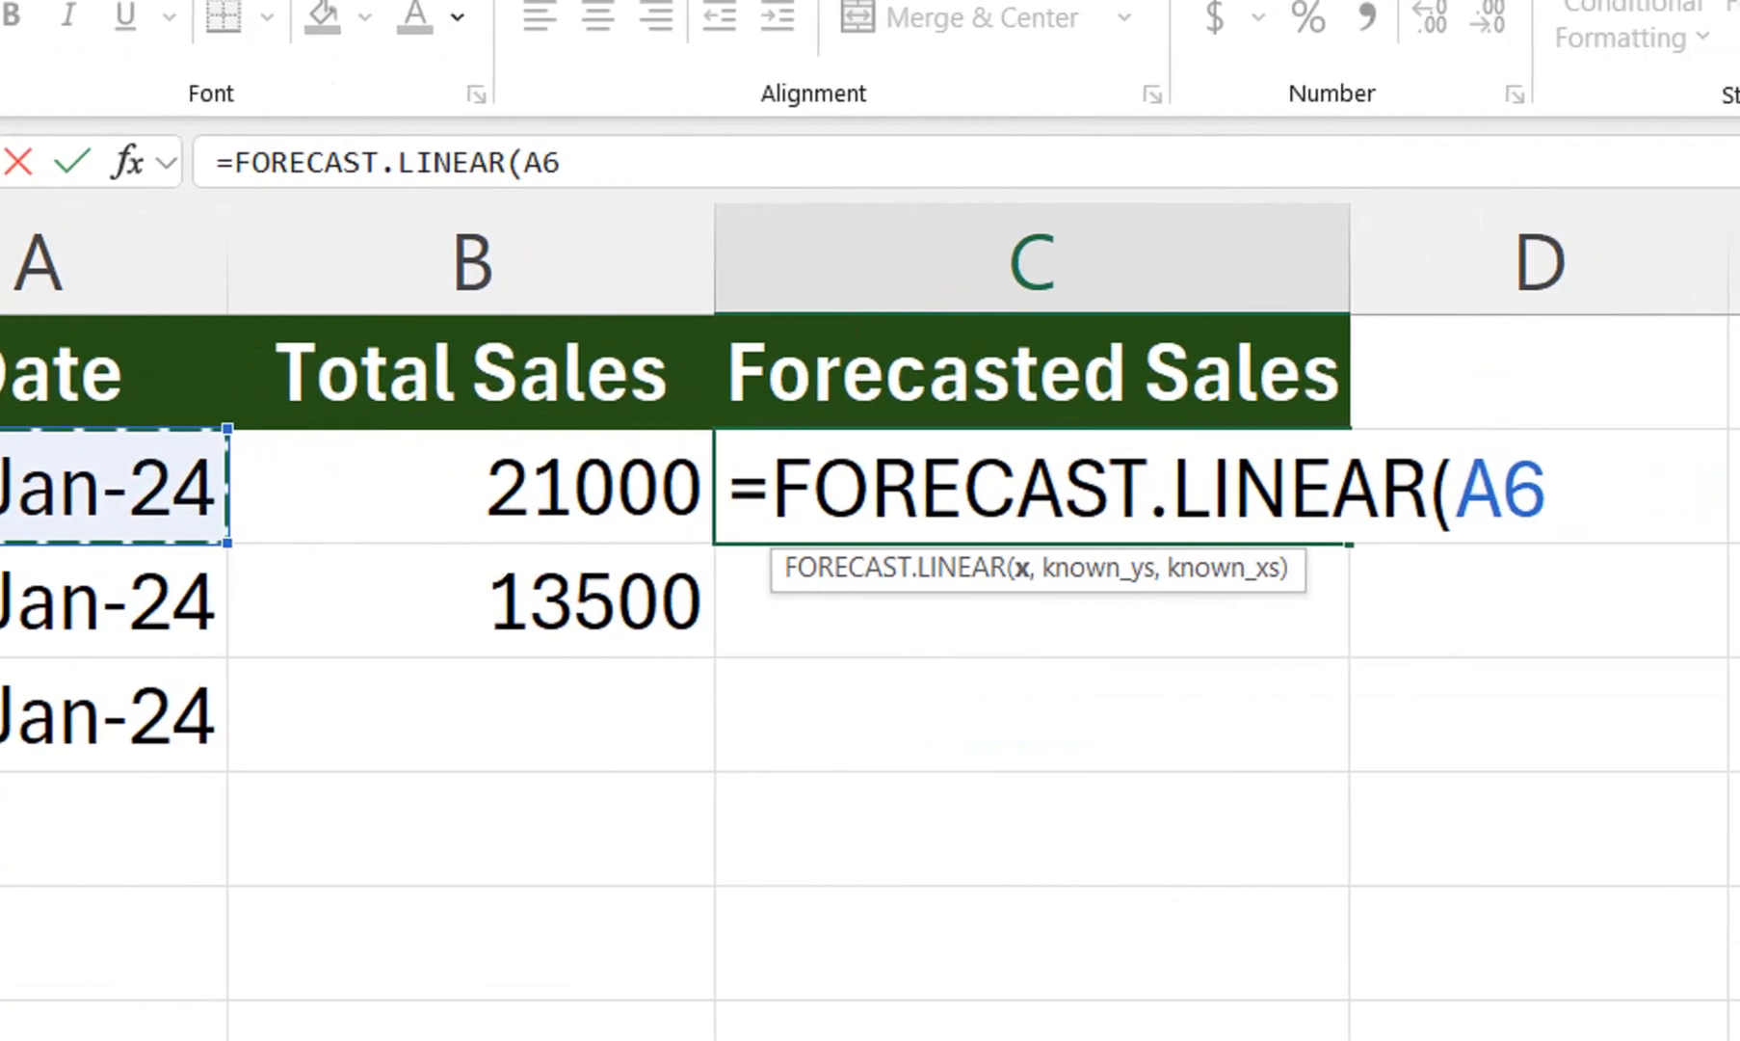
text(,)
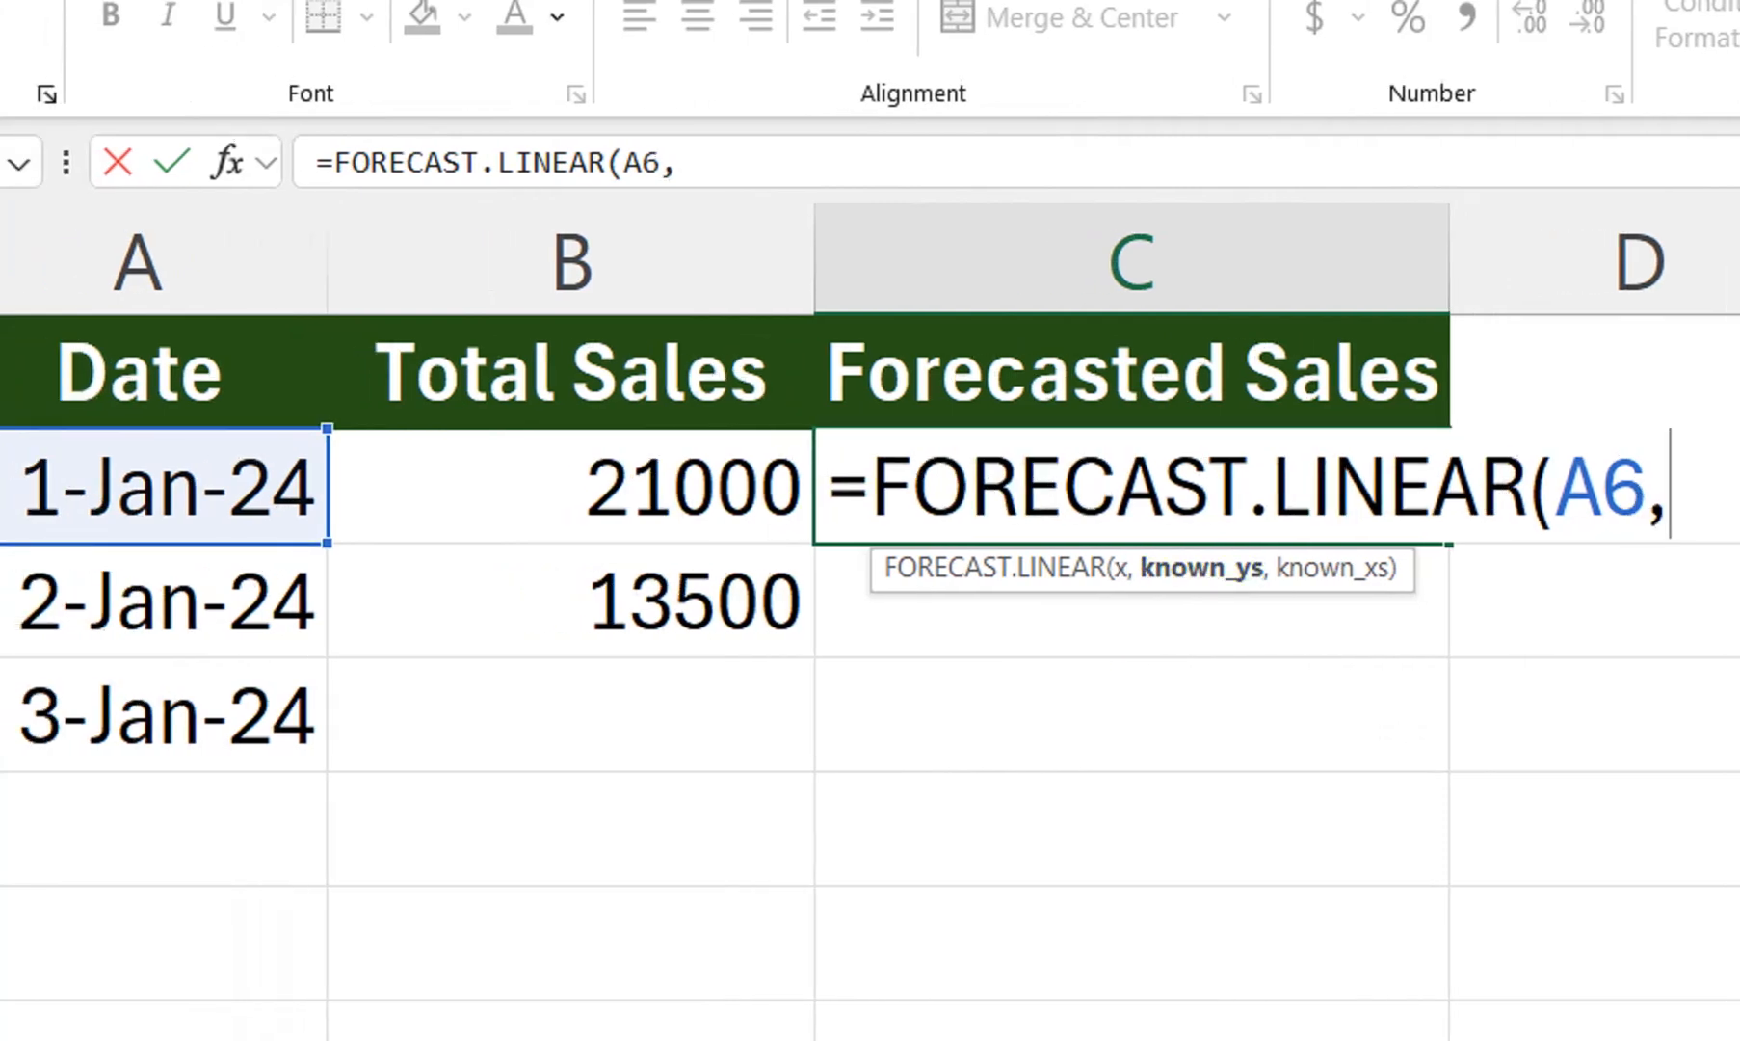
Step: Set the forecast's known_ys to the Total Sales range $B$6:B8, with only the starting cell absolute
drag(675, 487, 858, 742)
click(1477, 487)
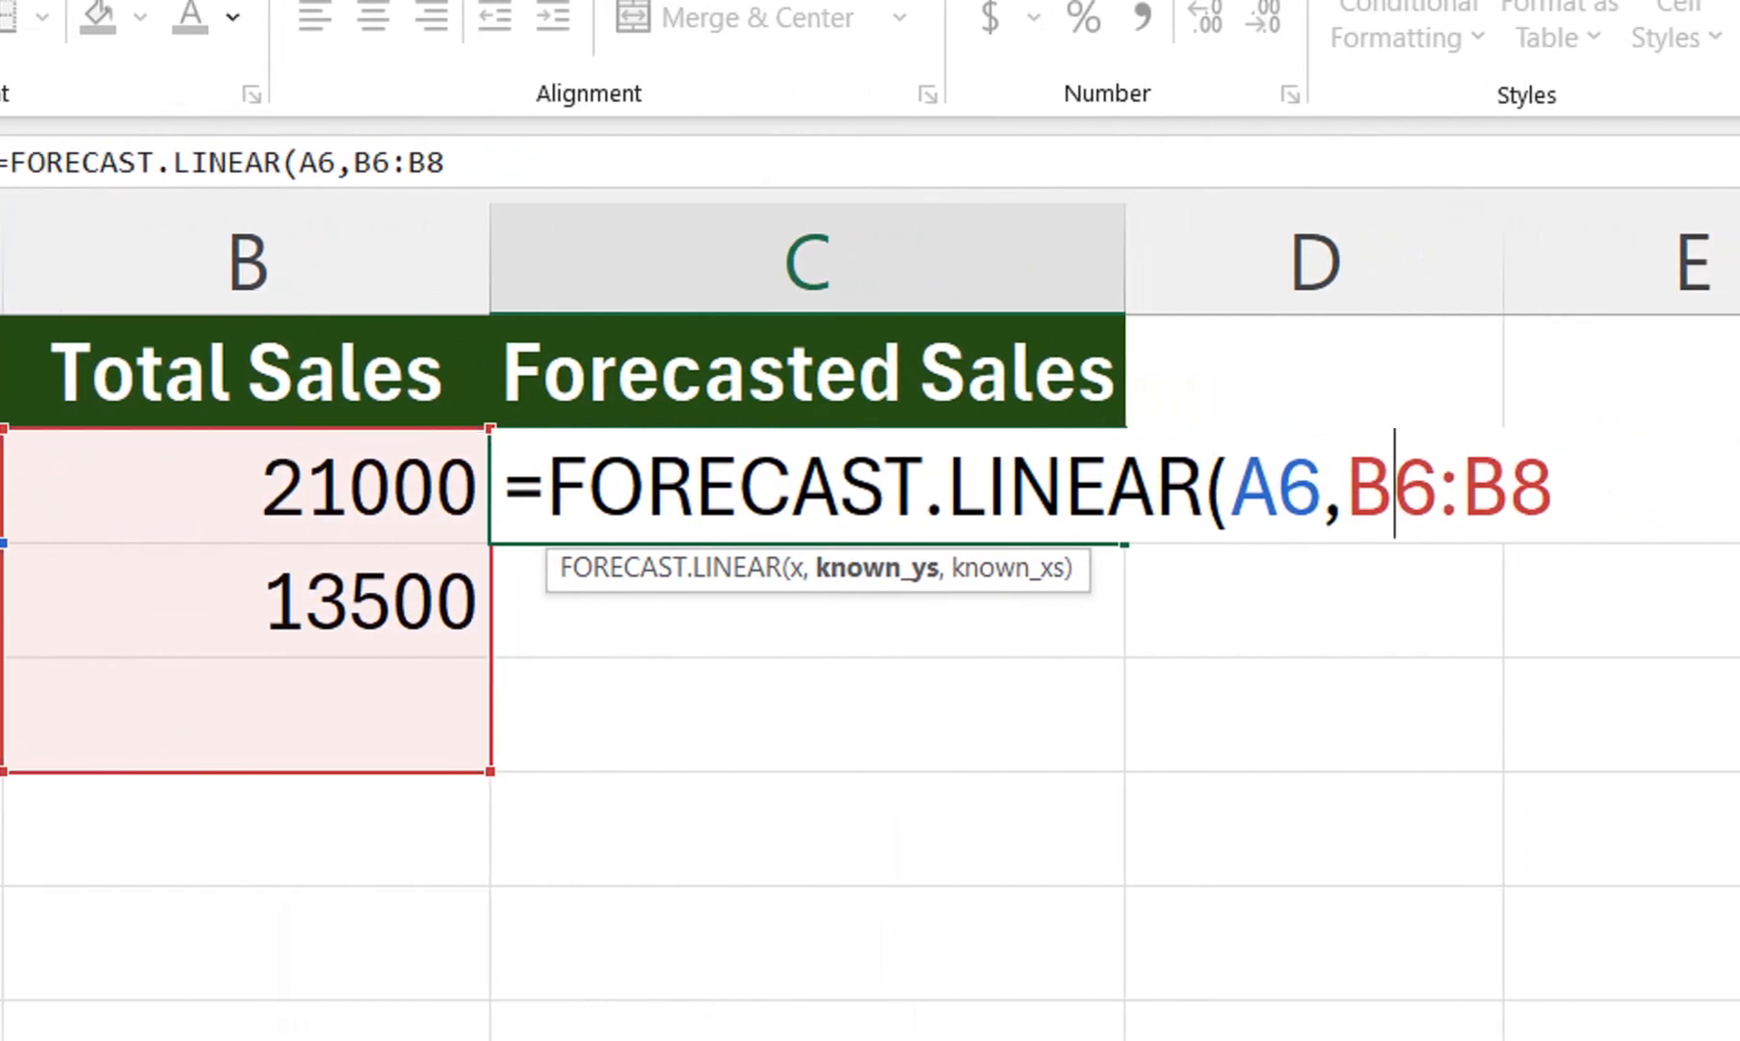
key(F4)
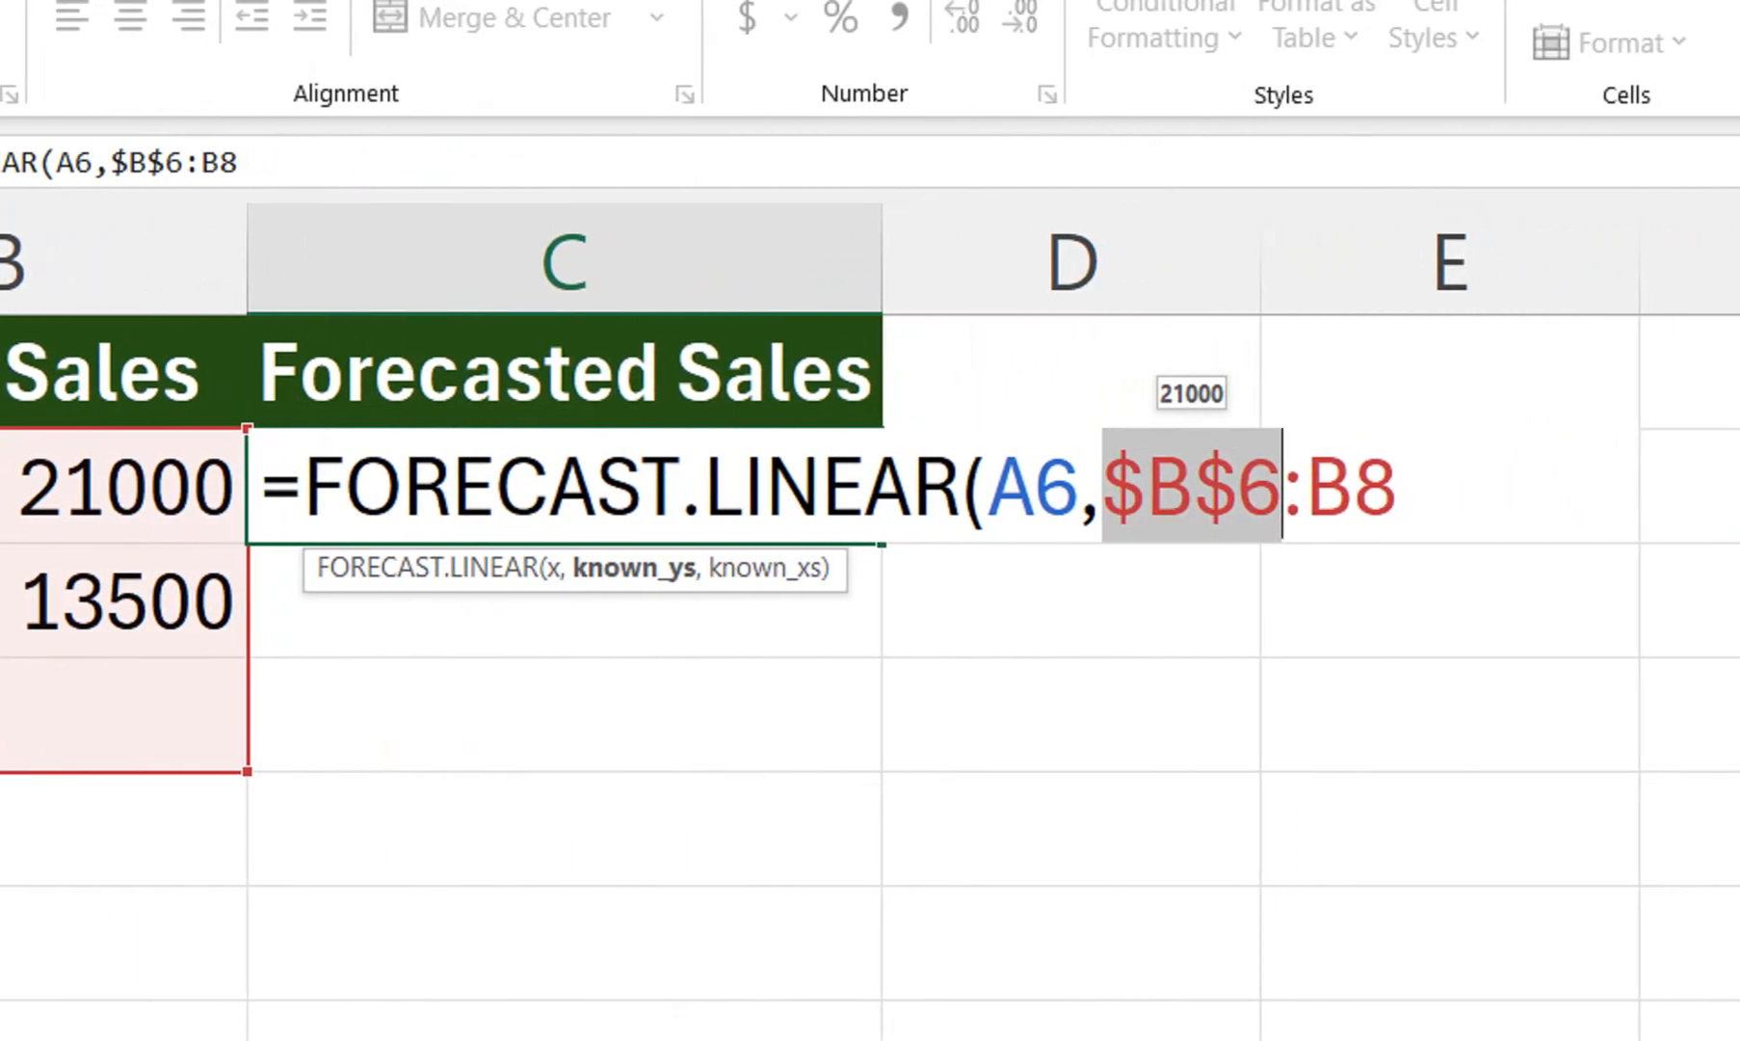
click(1350, 487)
text(,)
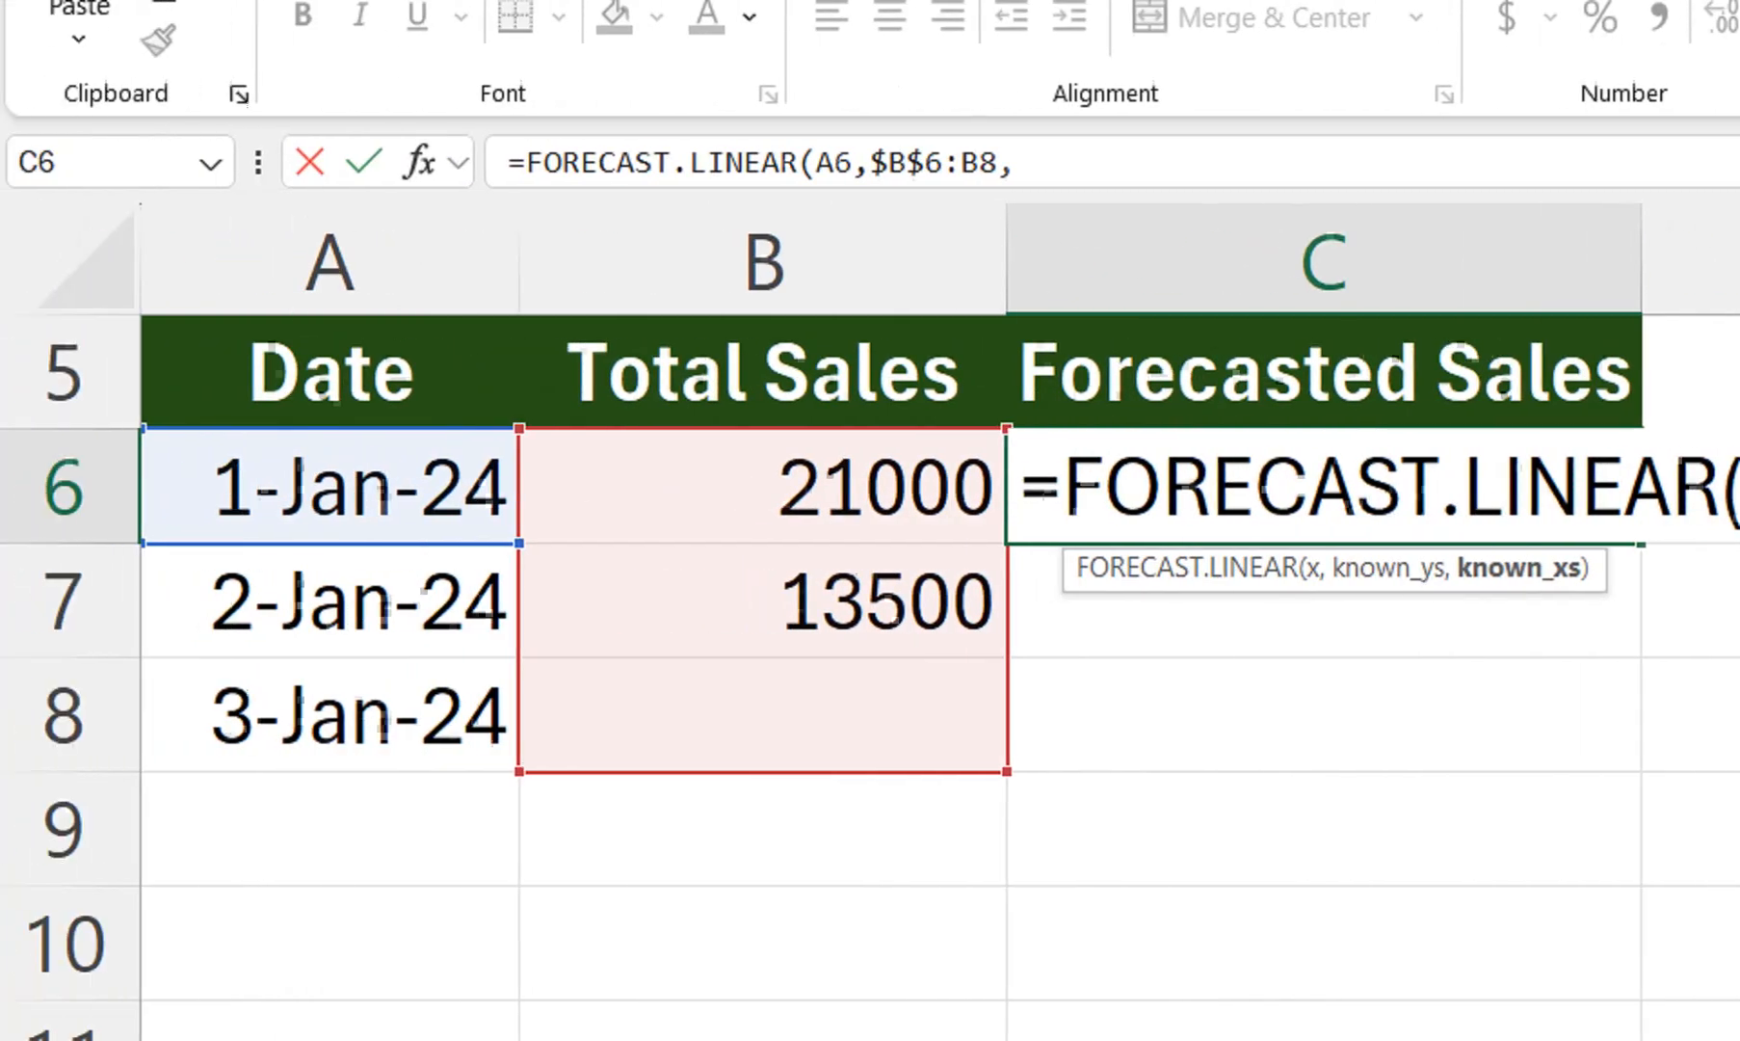
Step: Set the forecast's known_xs to the dates in $A$6:A8 and complete the formula in C6
drag(343, 487, 343, 718)
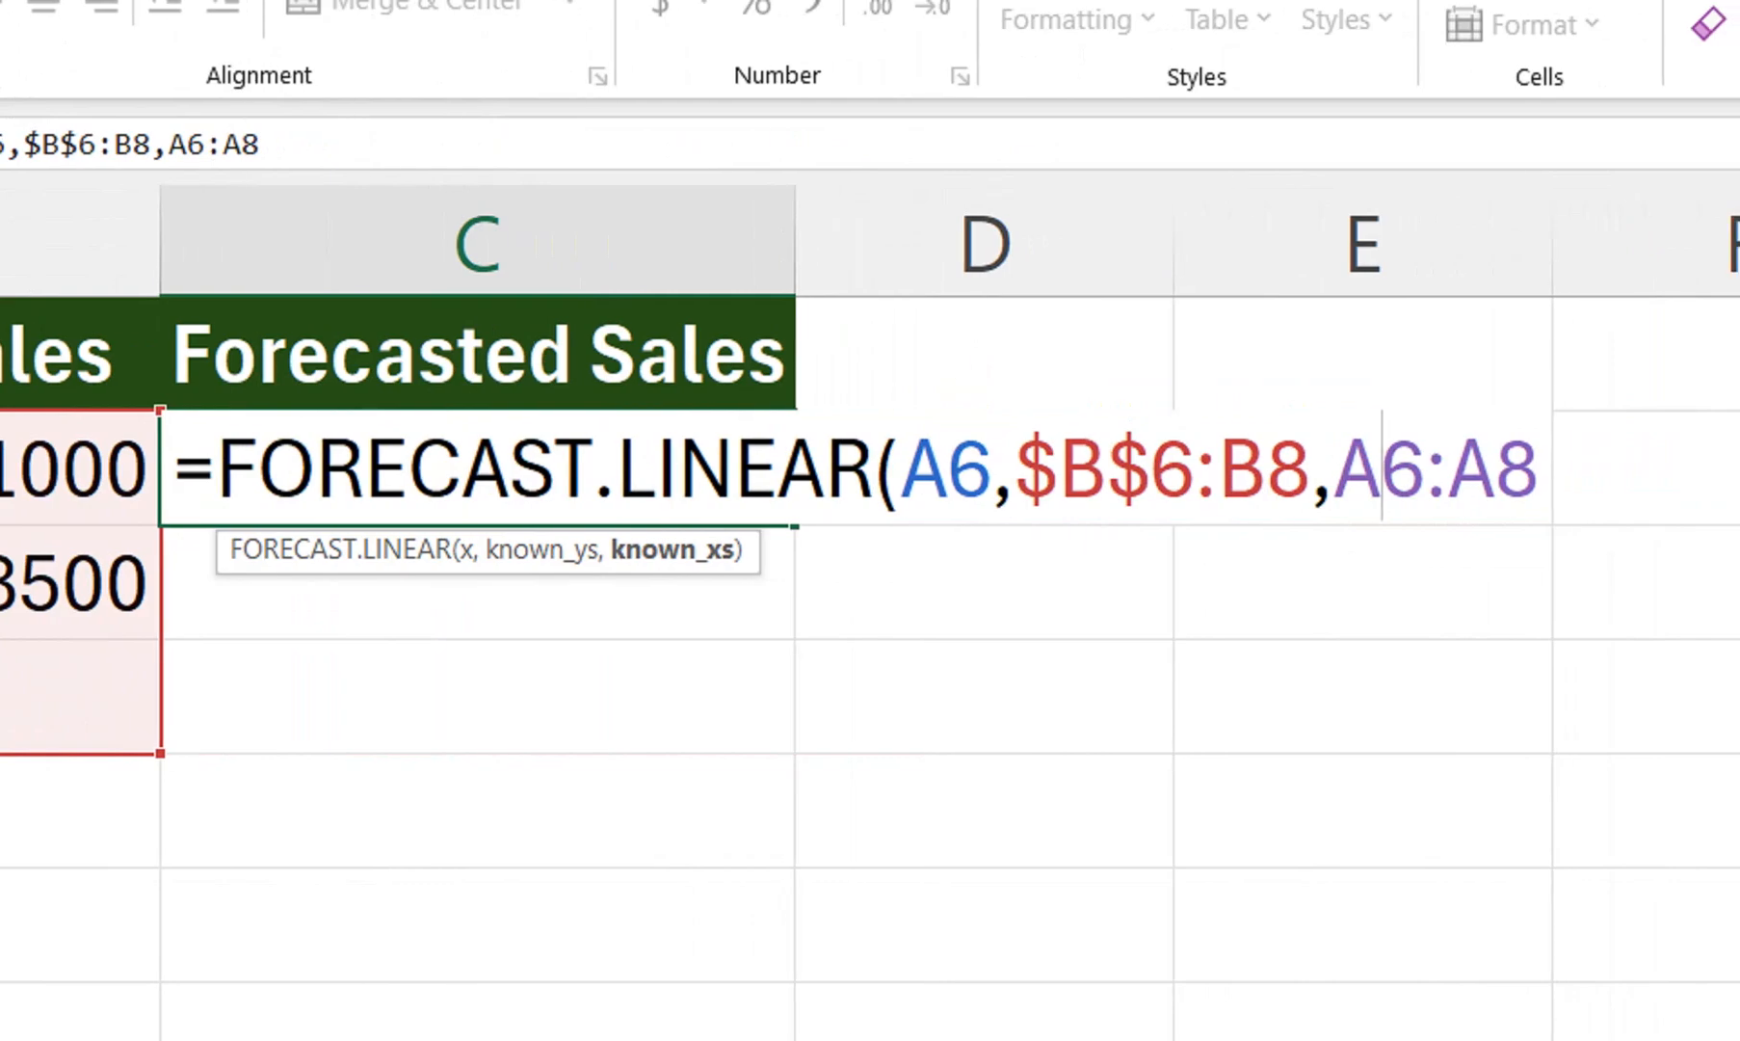
key(F4)
key(End)
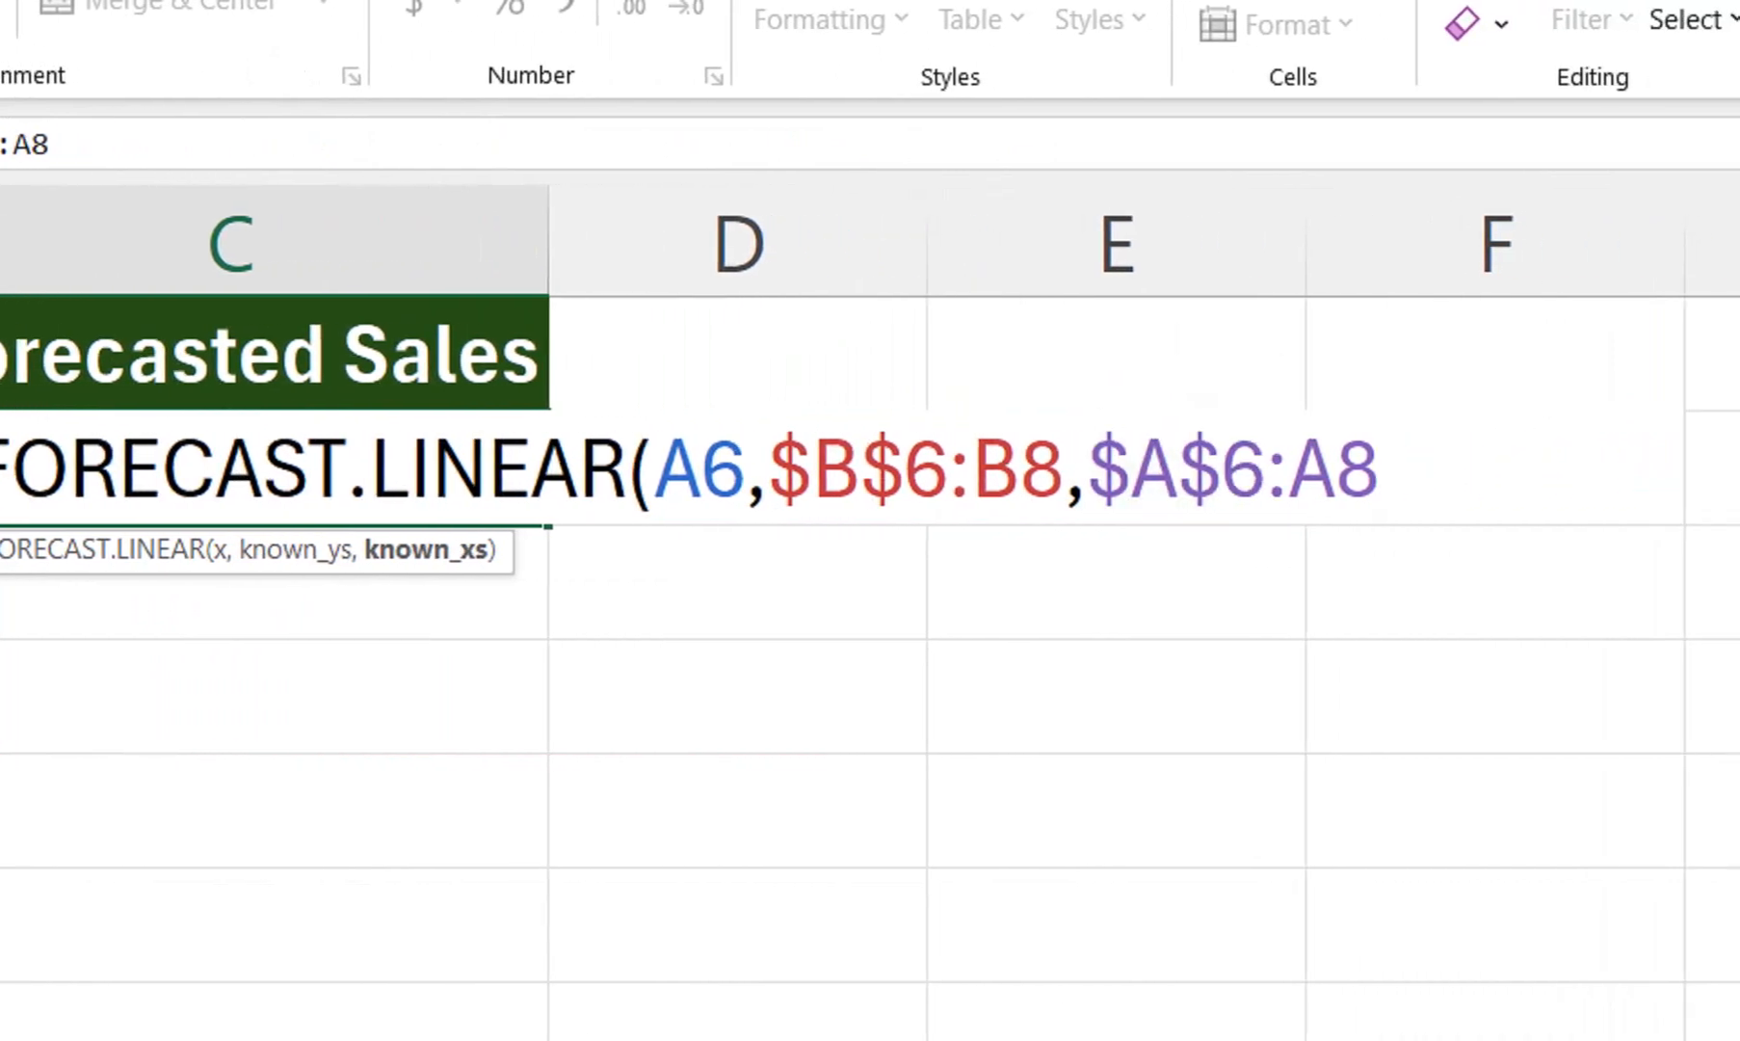
text())
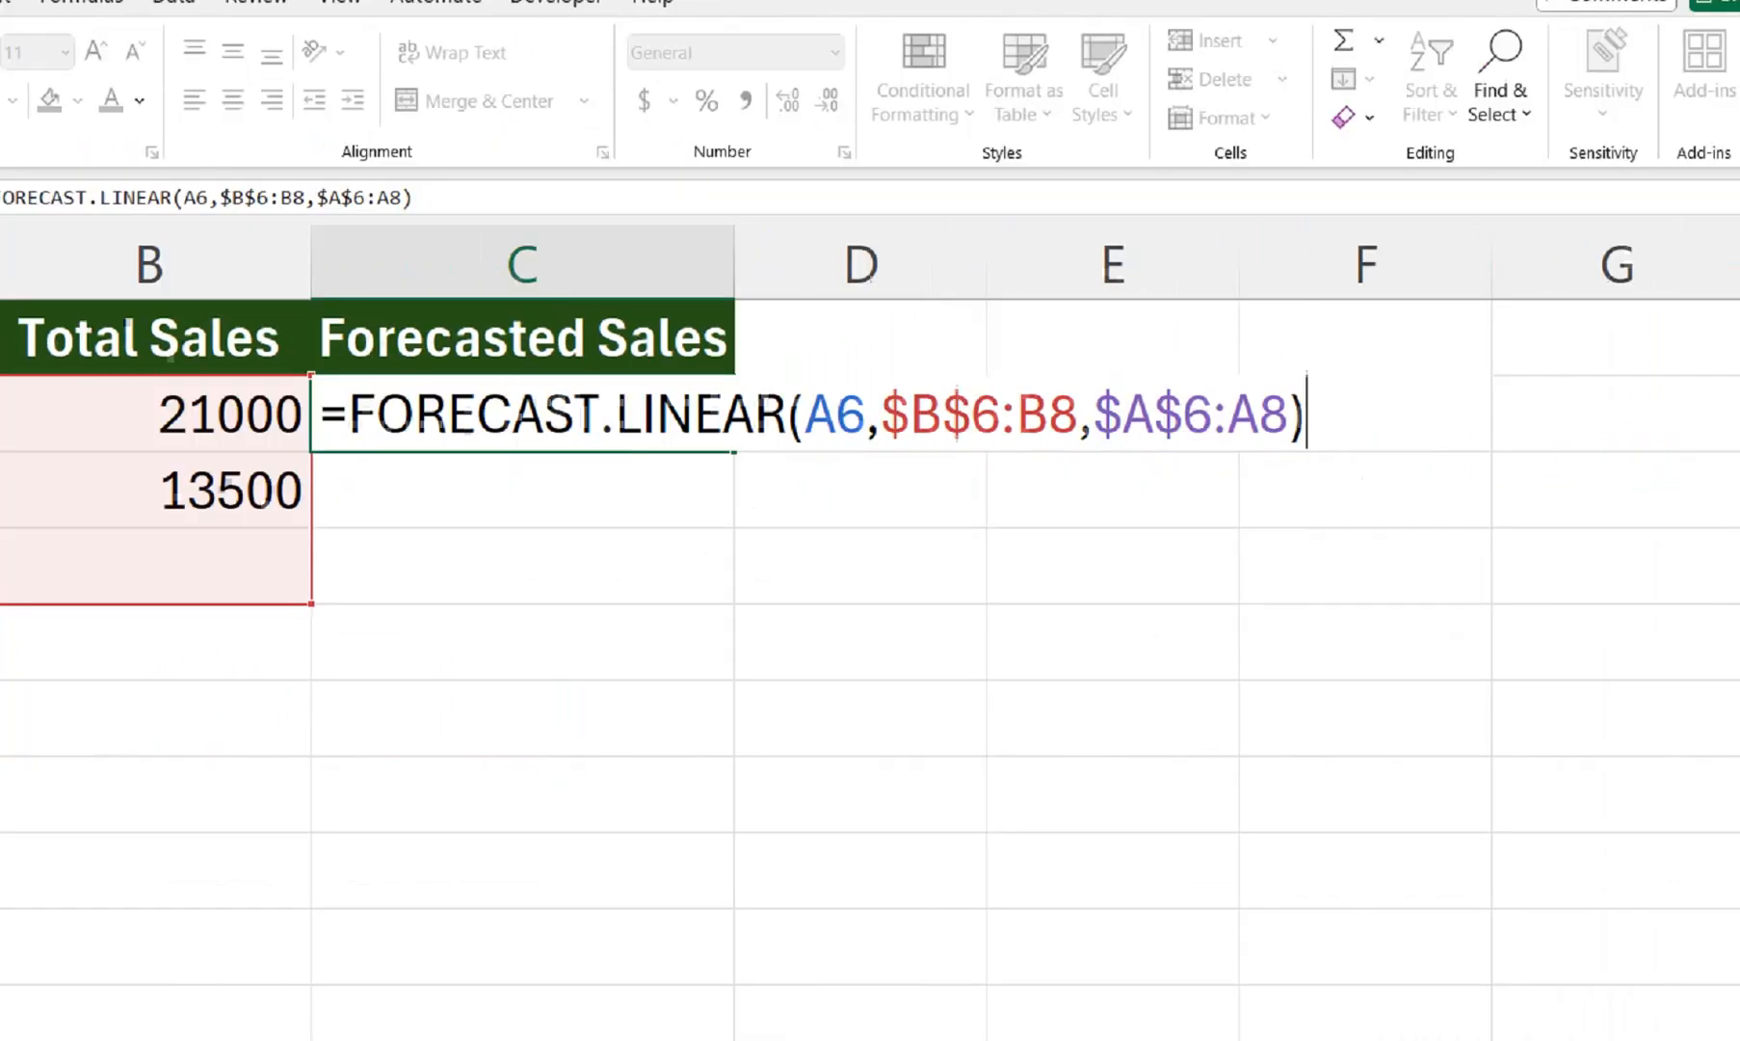
key(Return)
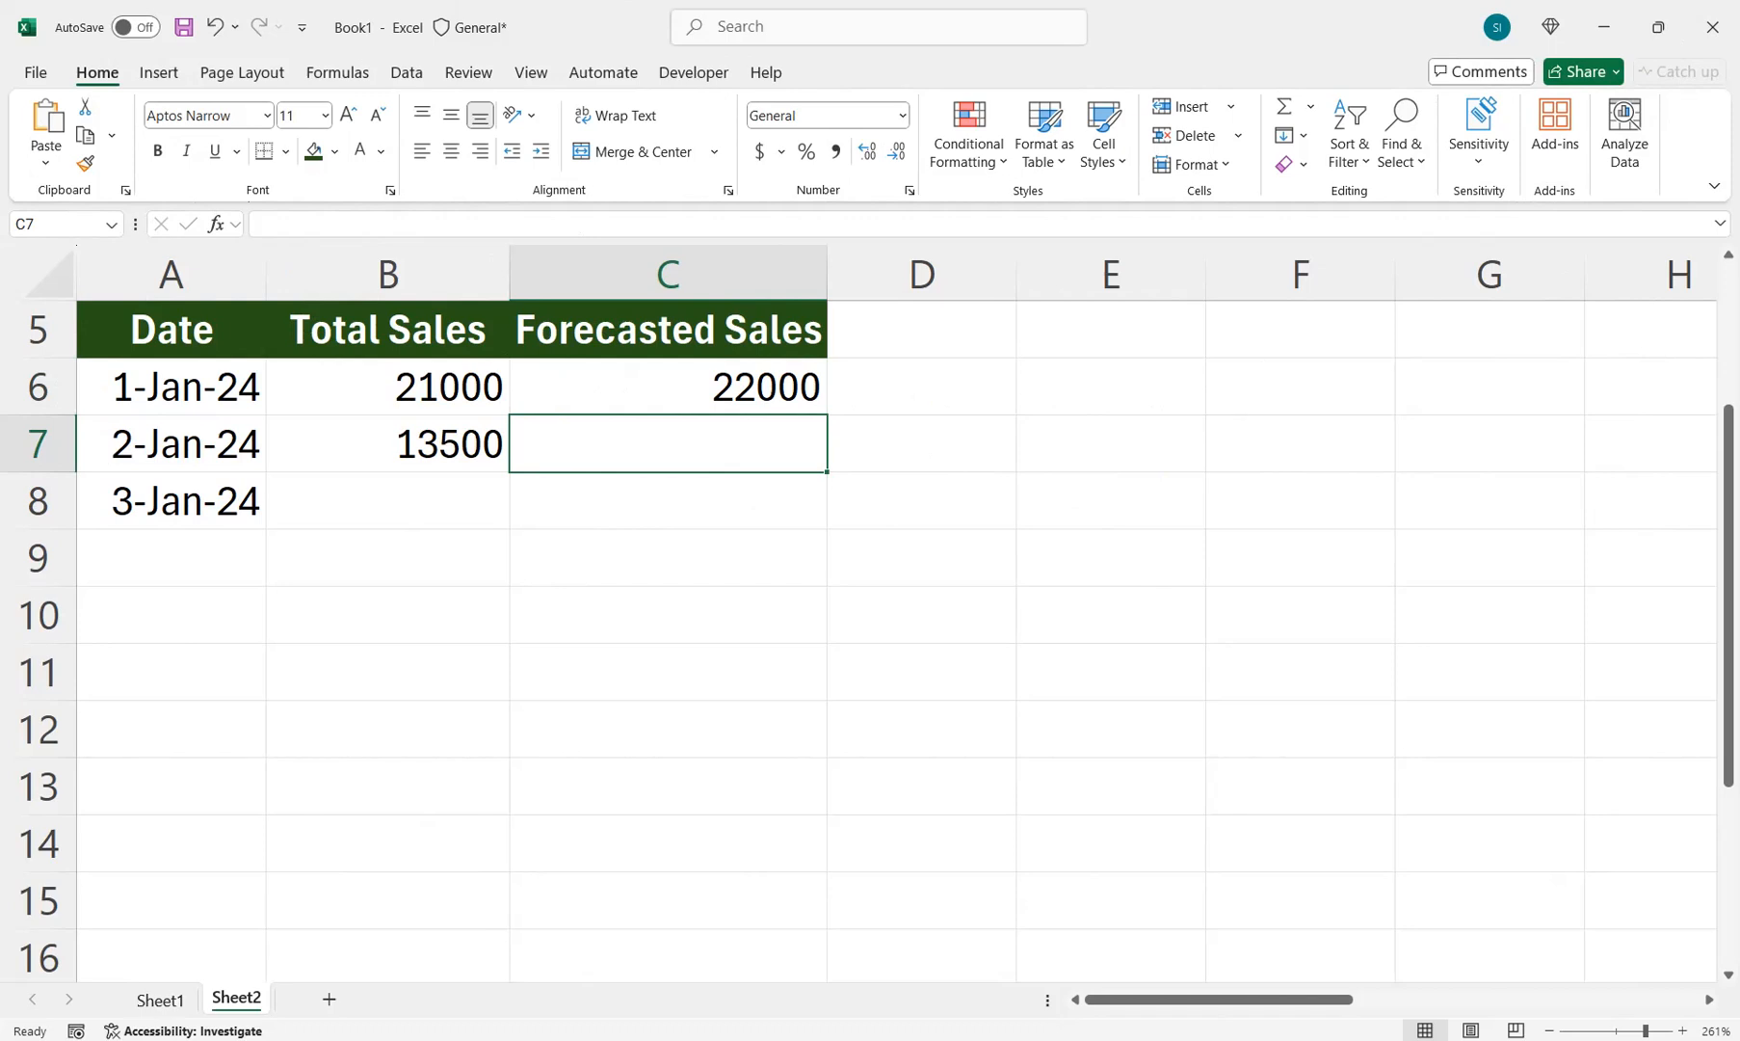
Step: Fill the Forecasted Sales formula from C6 down to C9 and clear the extra forecast in C9
click(388, 386)
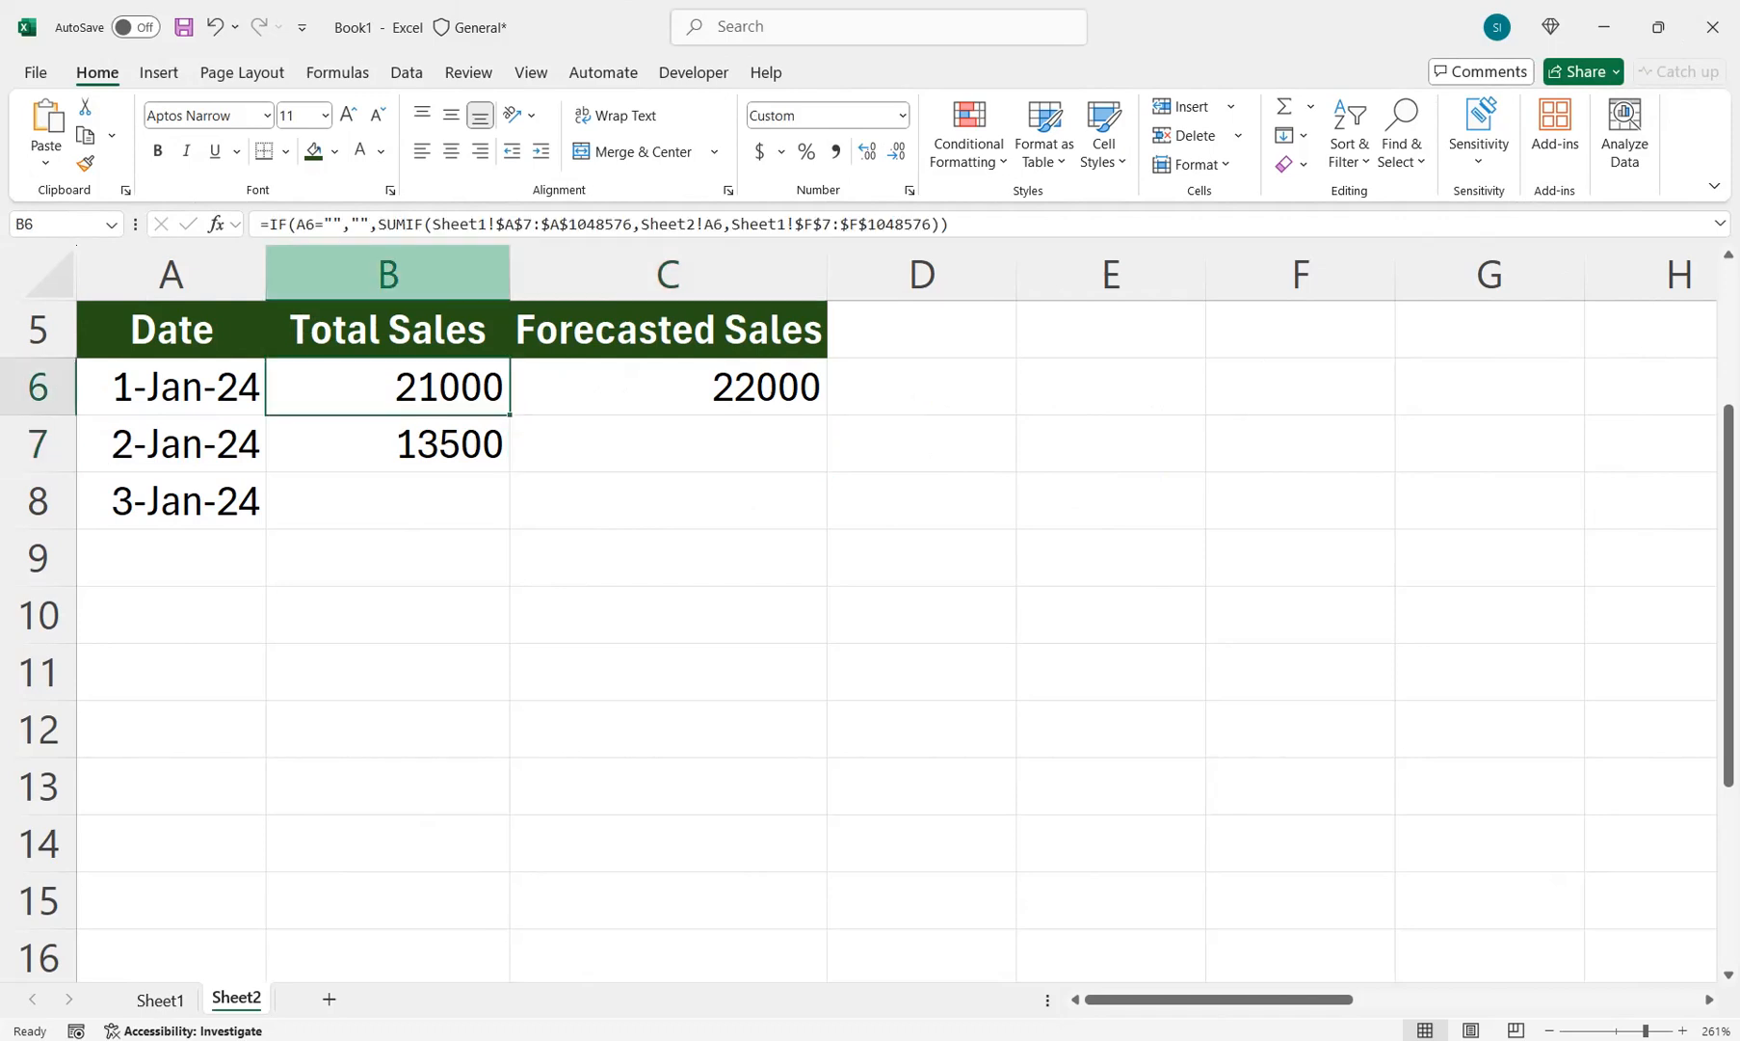
click(667, 386)
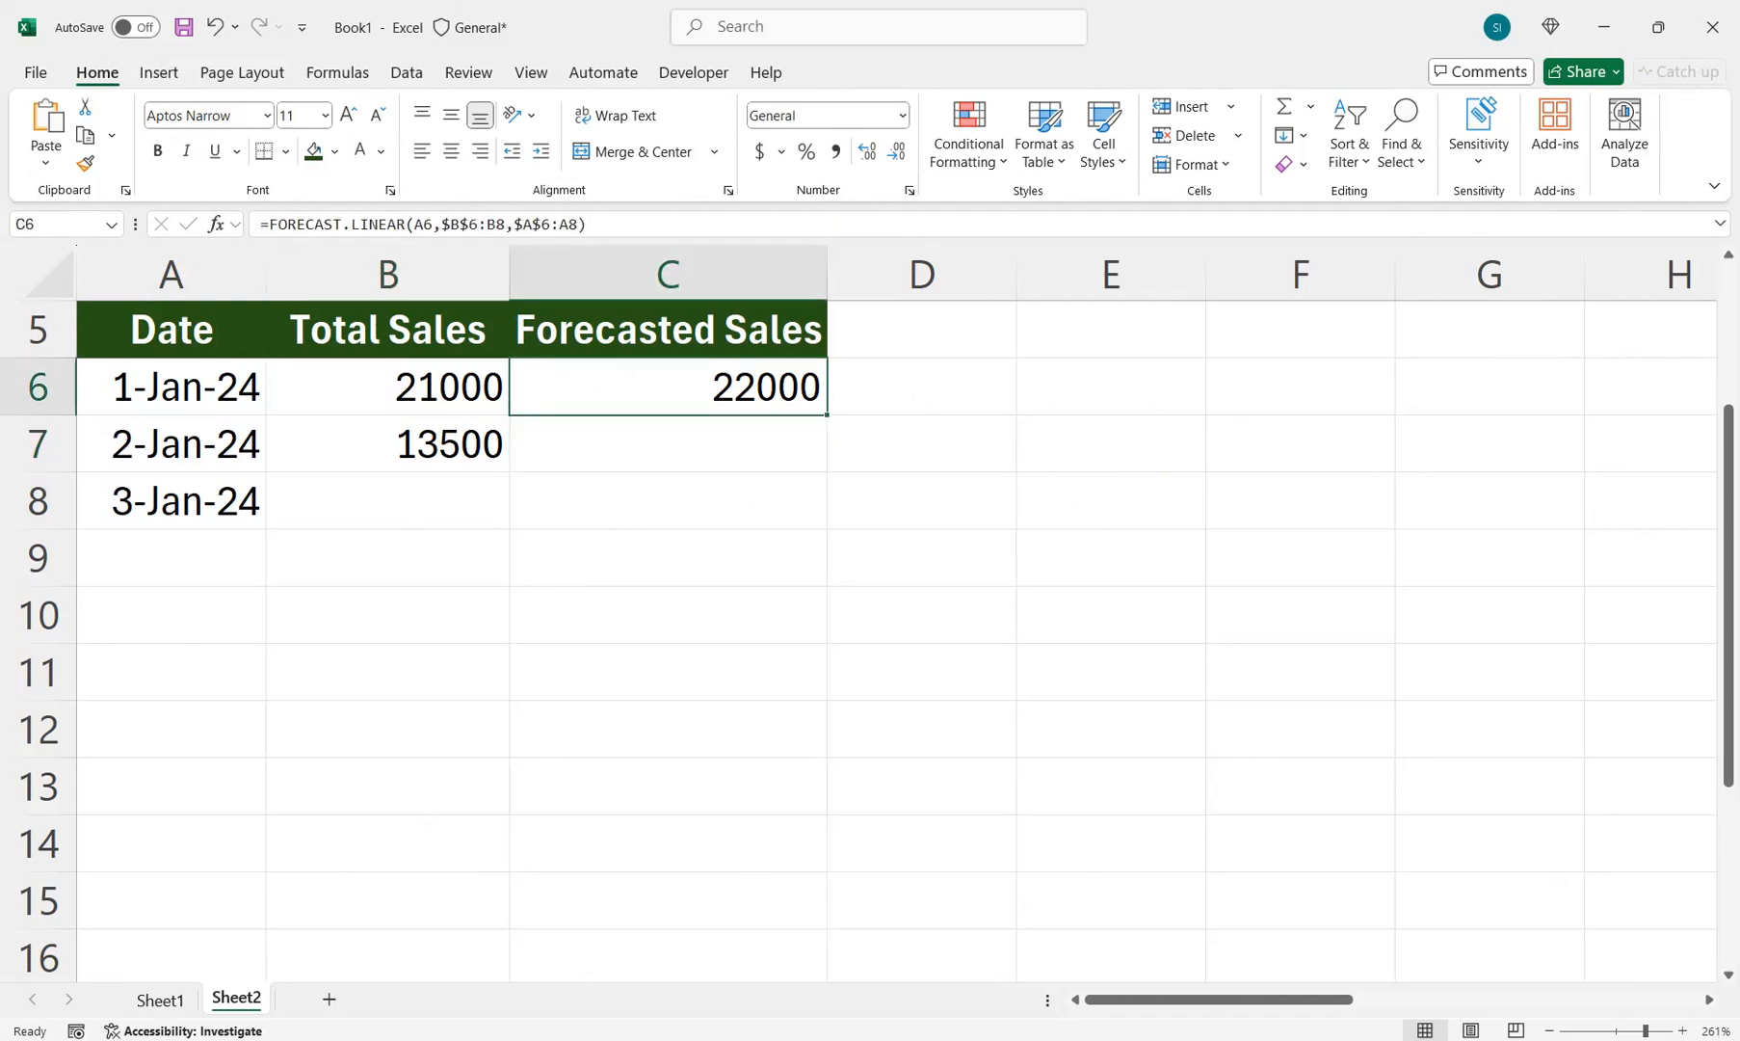
drag(826, 414, 827, 564)
click(668, 558)
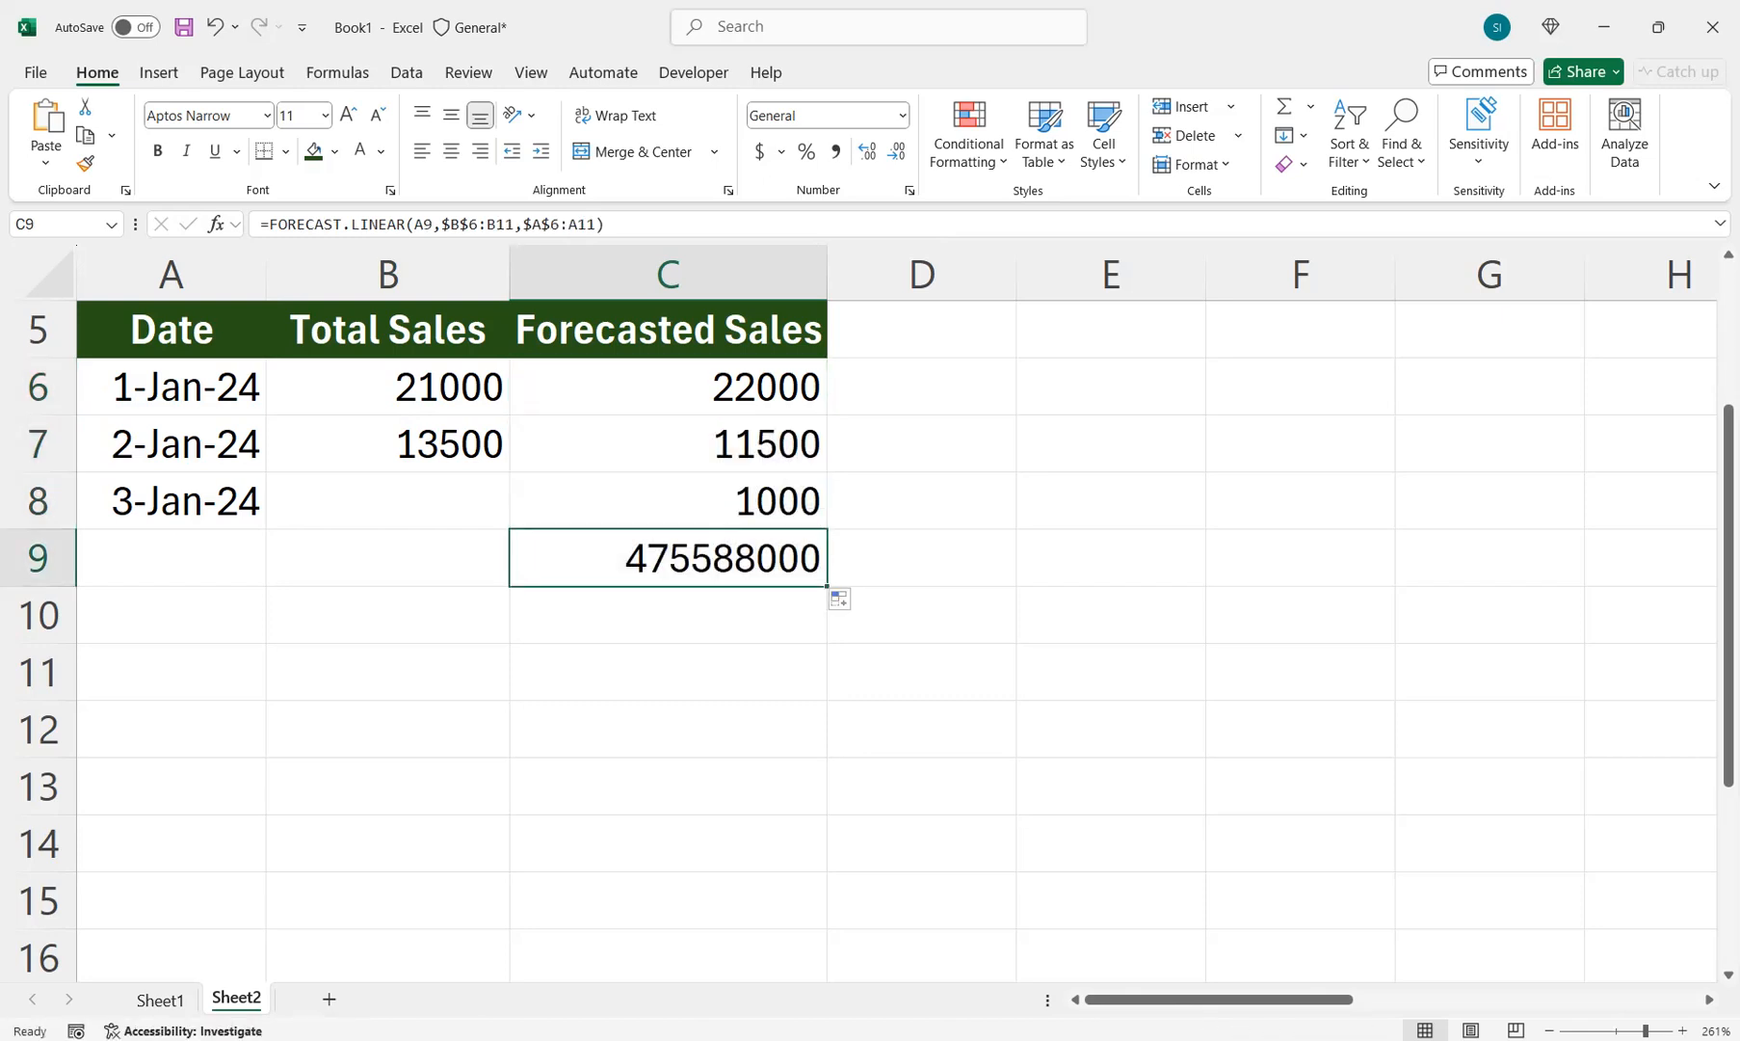
key(Delete)
click(667, 387)
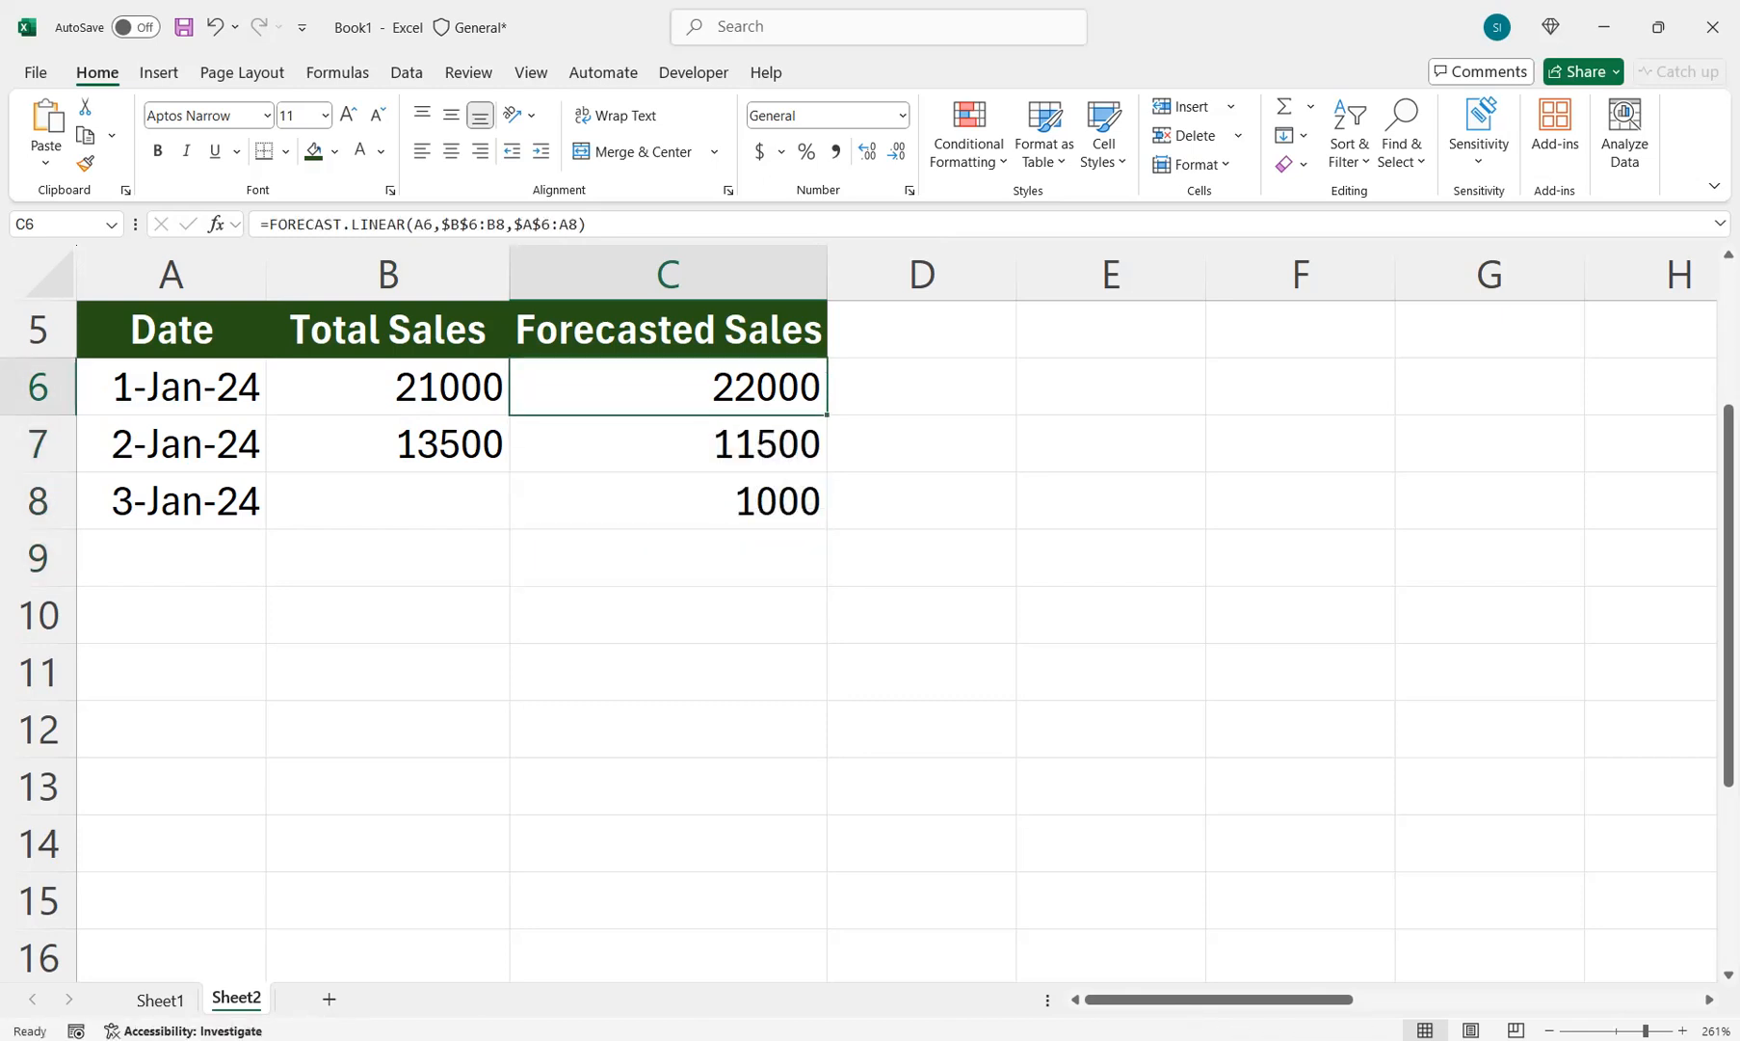
Step: Return to Sheet1 and select the Chair row's unit price in E8
click(159, 999)
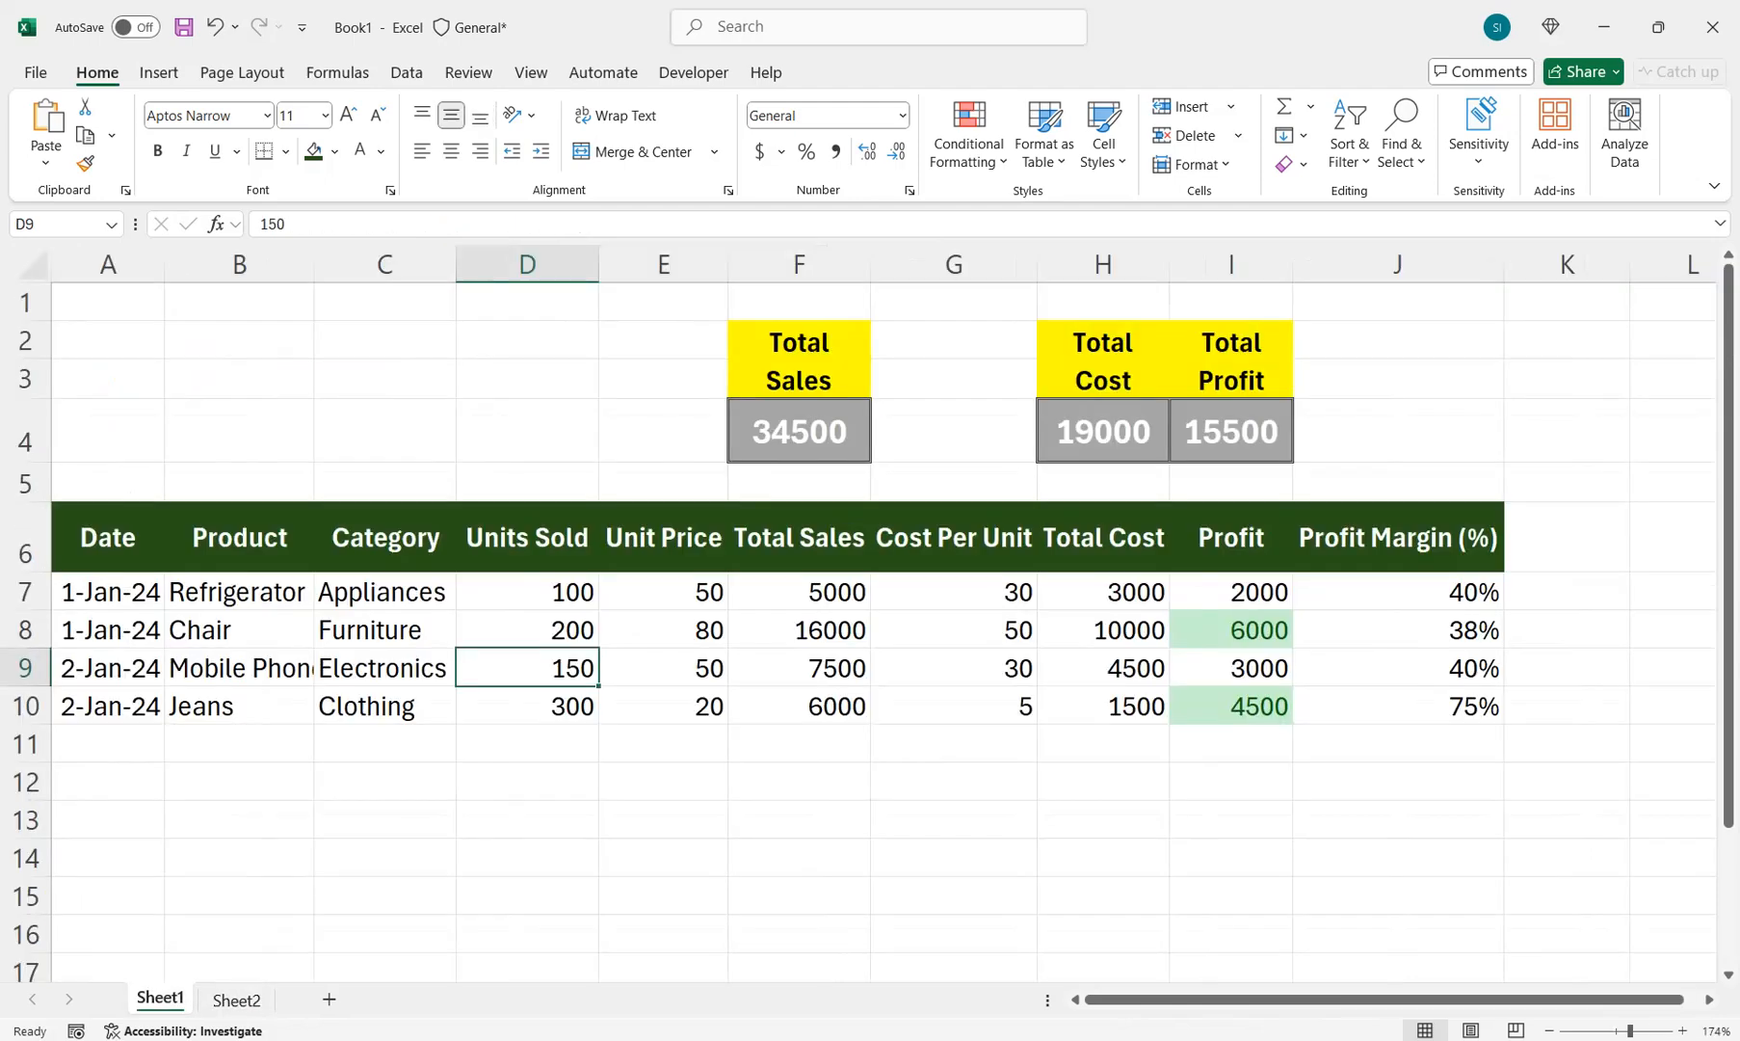
click(663, 630)
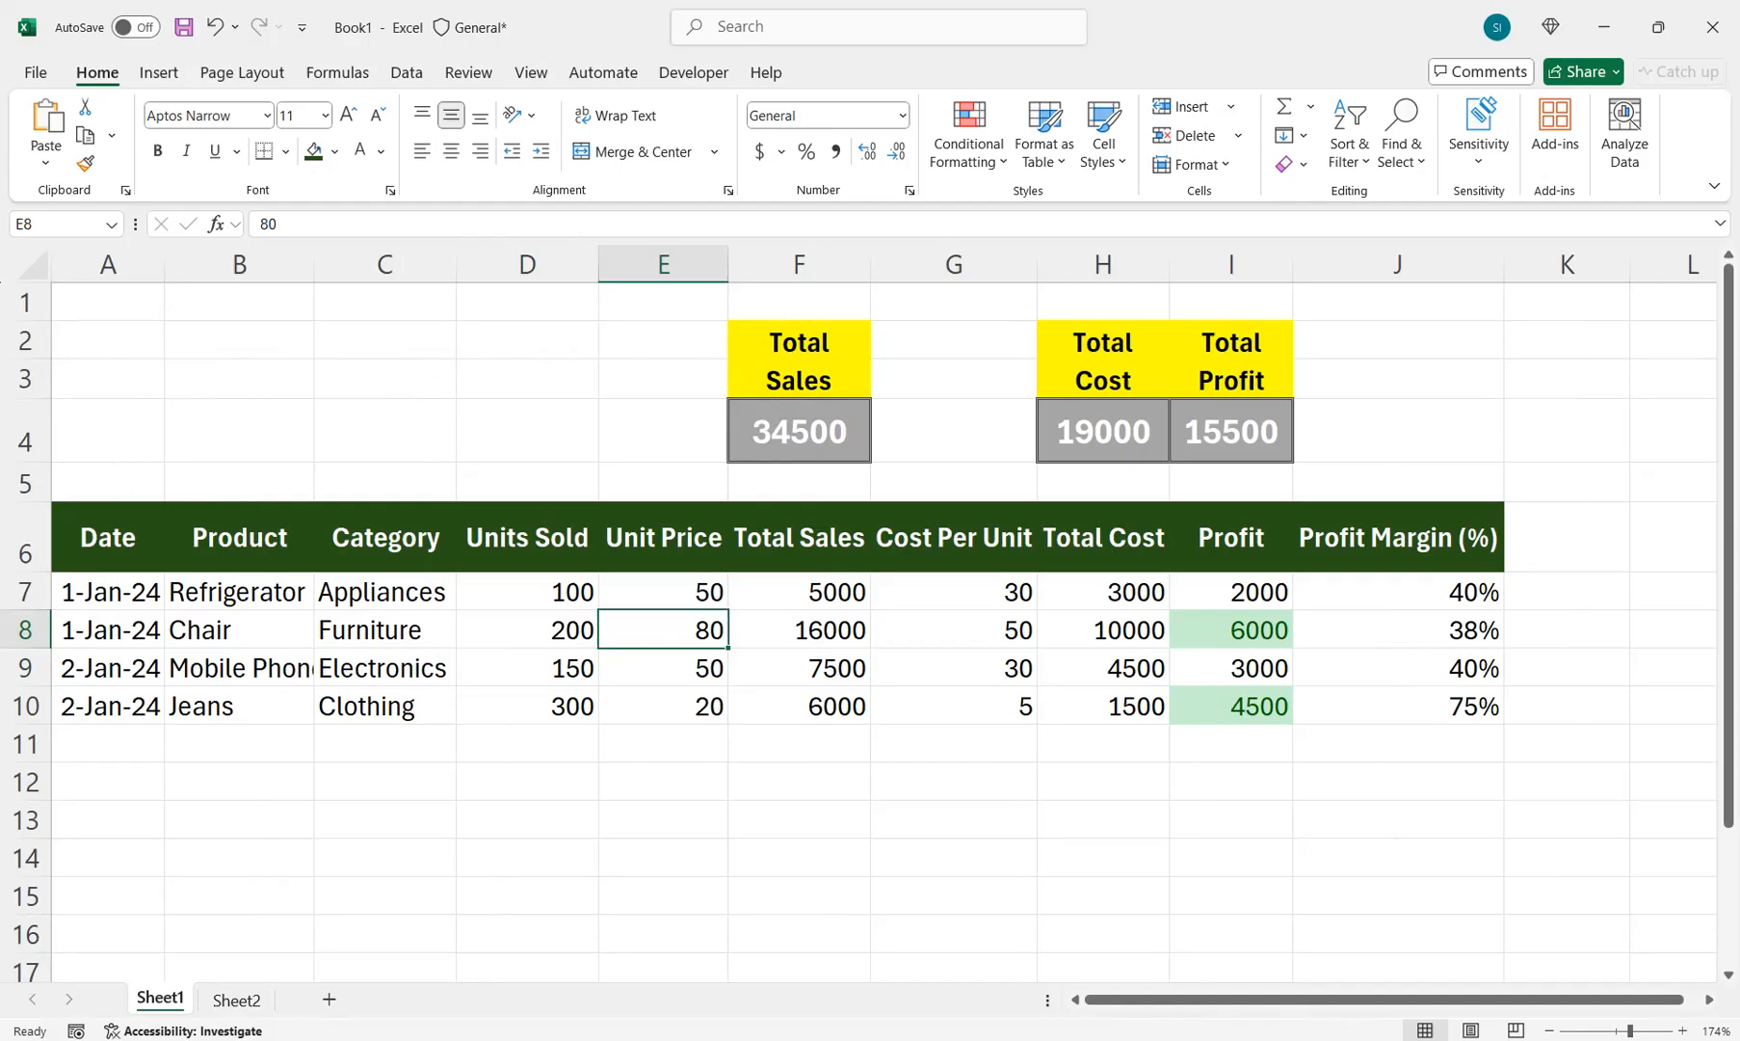